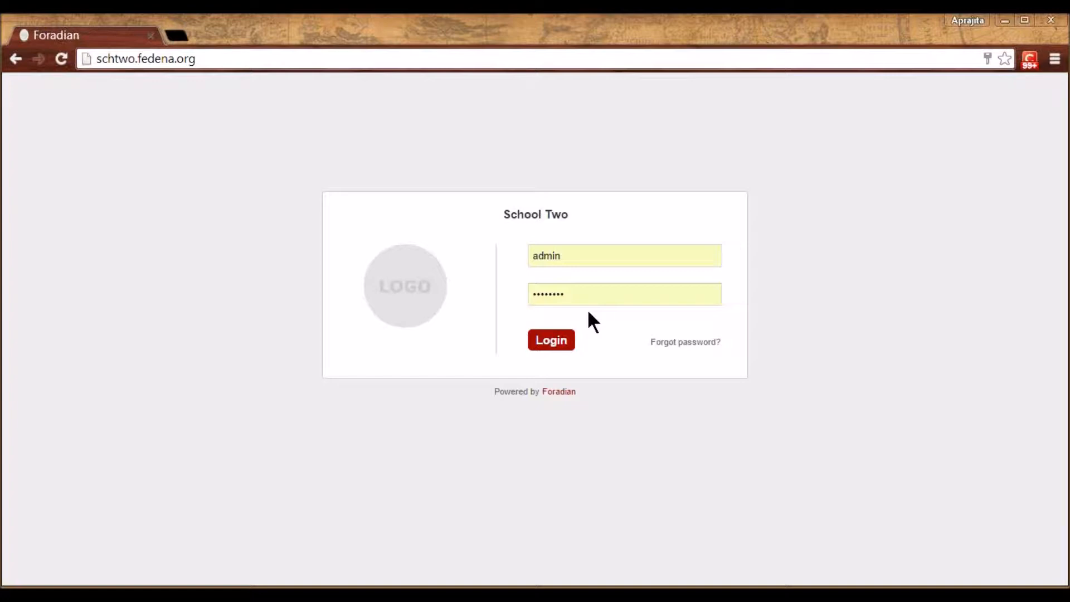
Log in with the saved administrator credentials to open the School Two dashboard
click(562, 258)
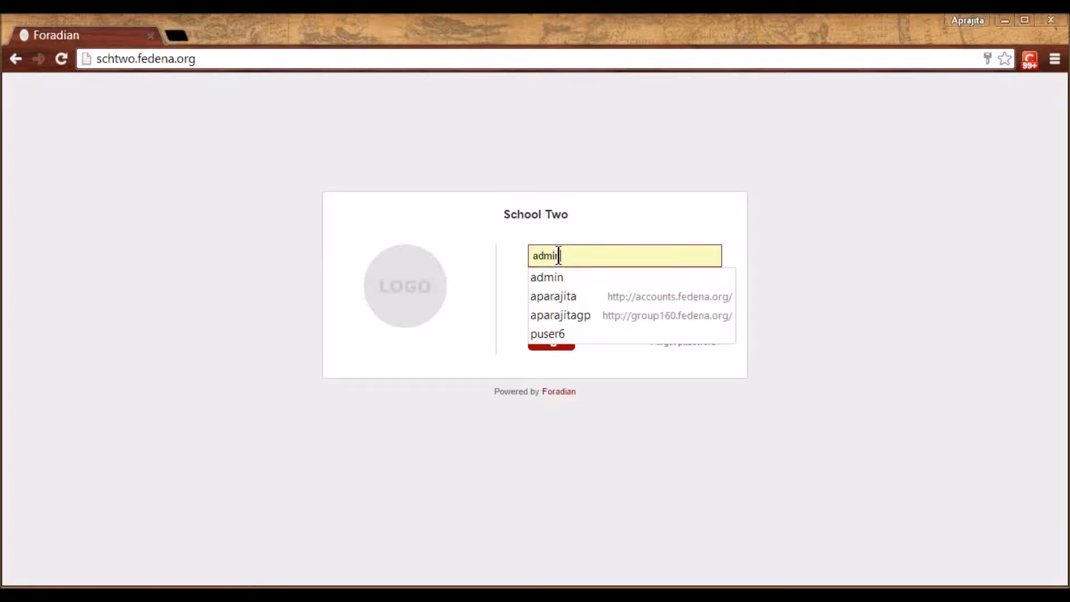
click(578, 274)
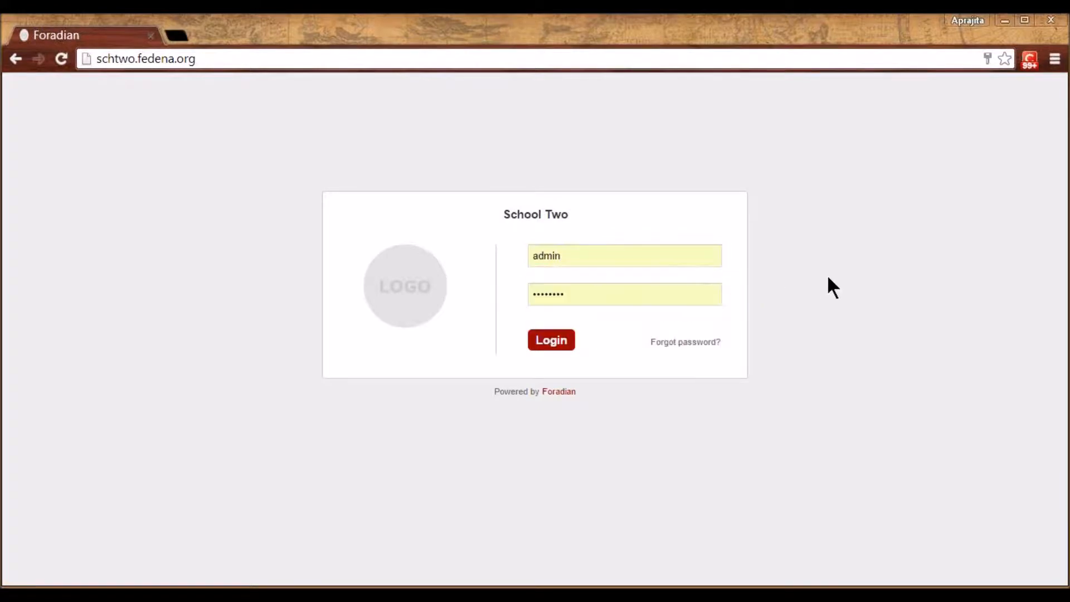
click(577, 252)
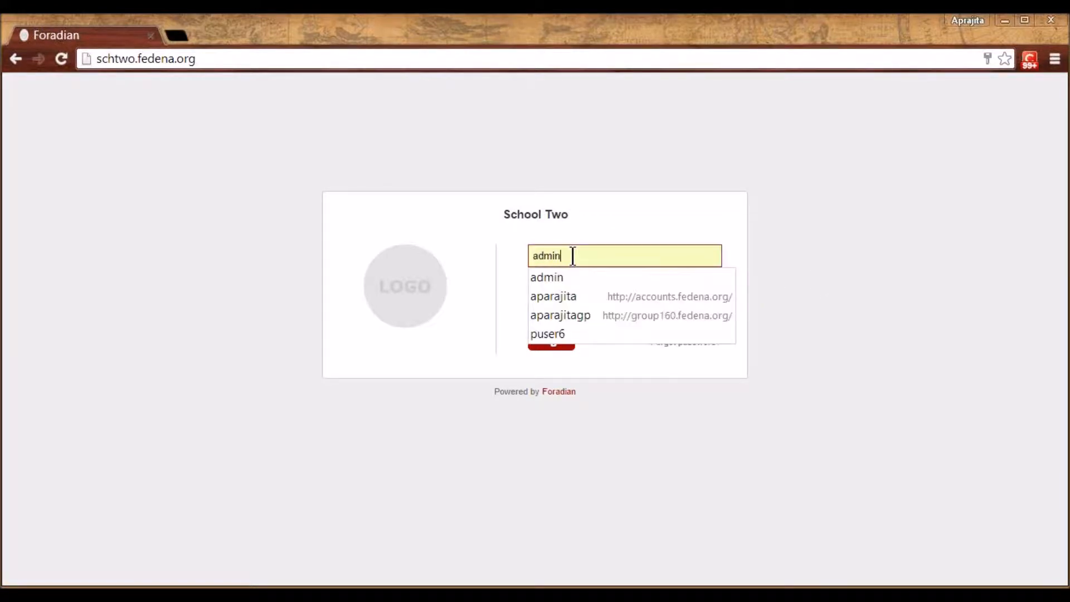
click(834, 275)
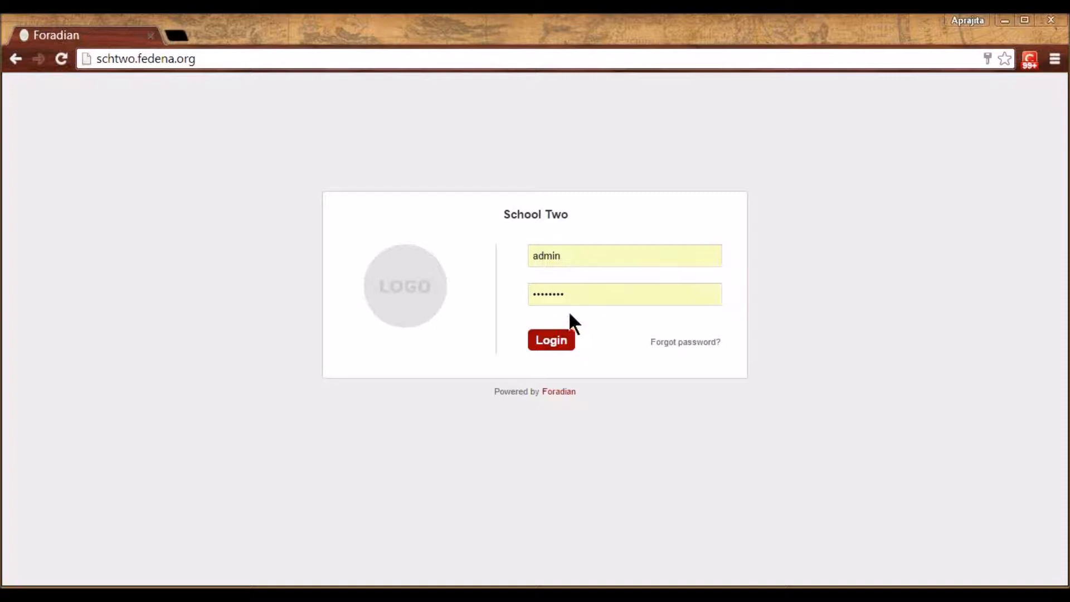
click(568, 340)
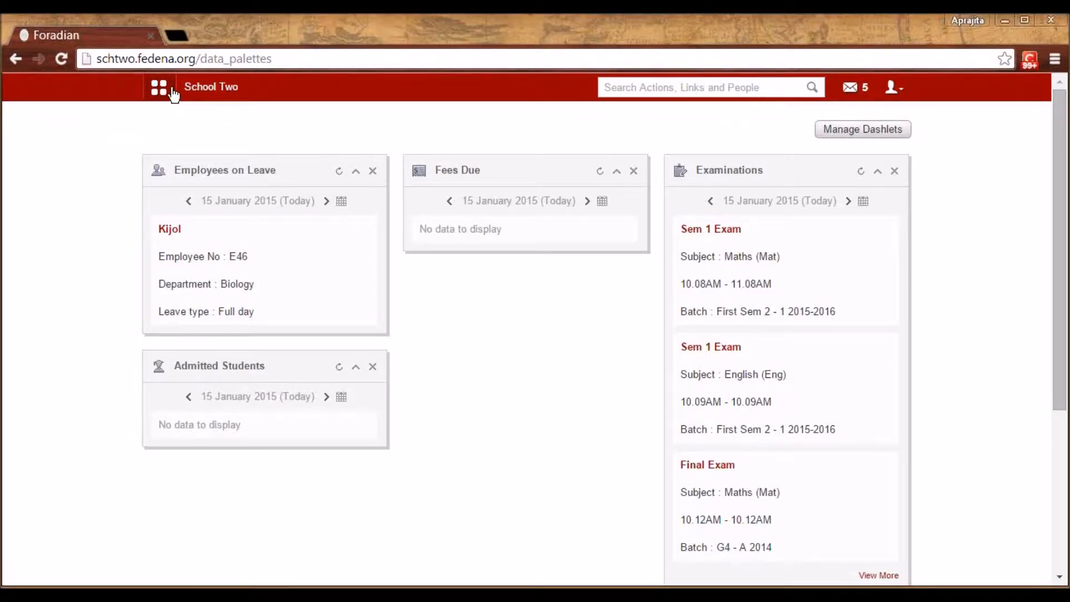
Go through the grid menu's Administration > Settings to the General settings page
click(172, 92)
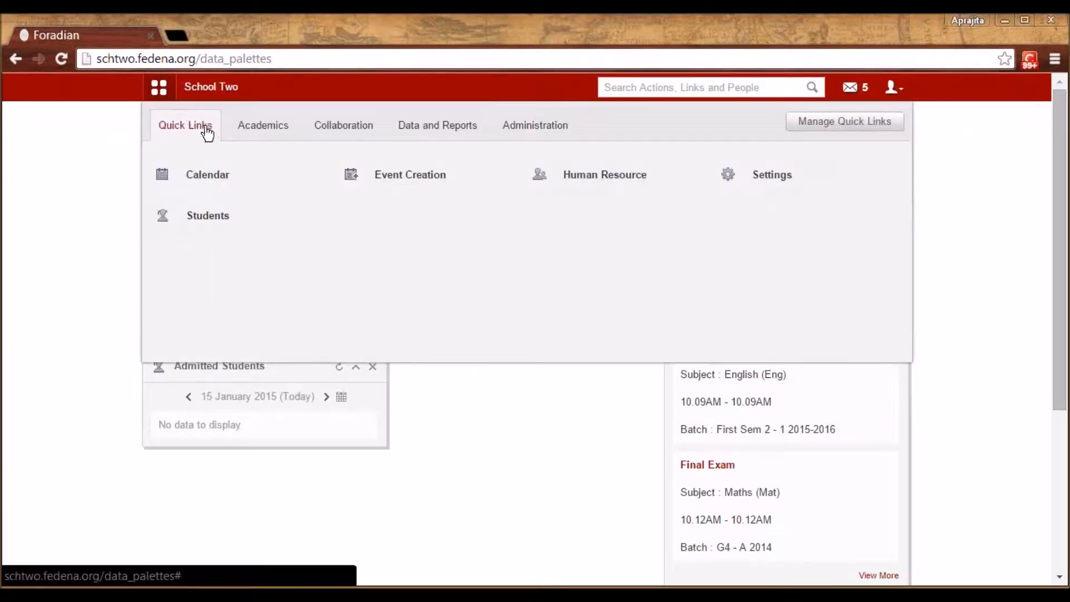
click(559, 129)
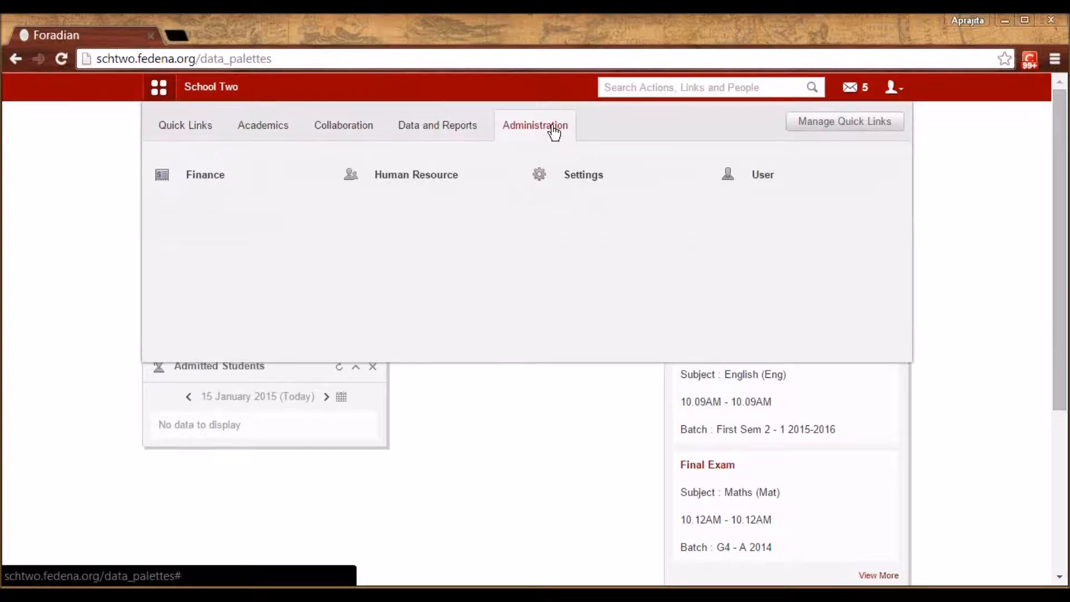
click(578, 188)
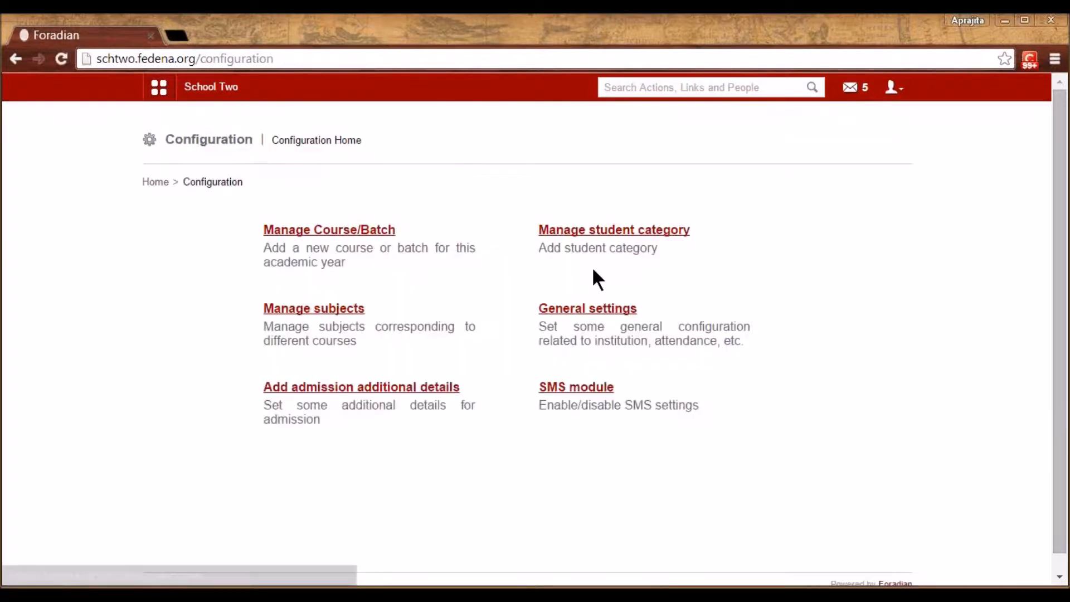
click(603, 310)
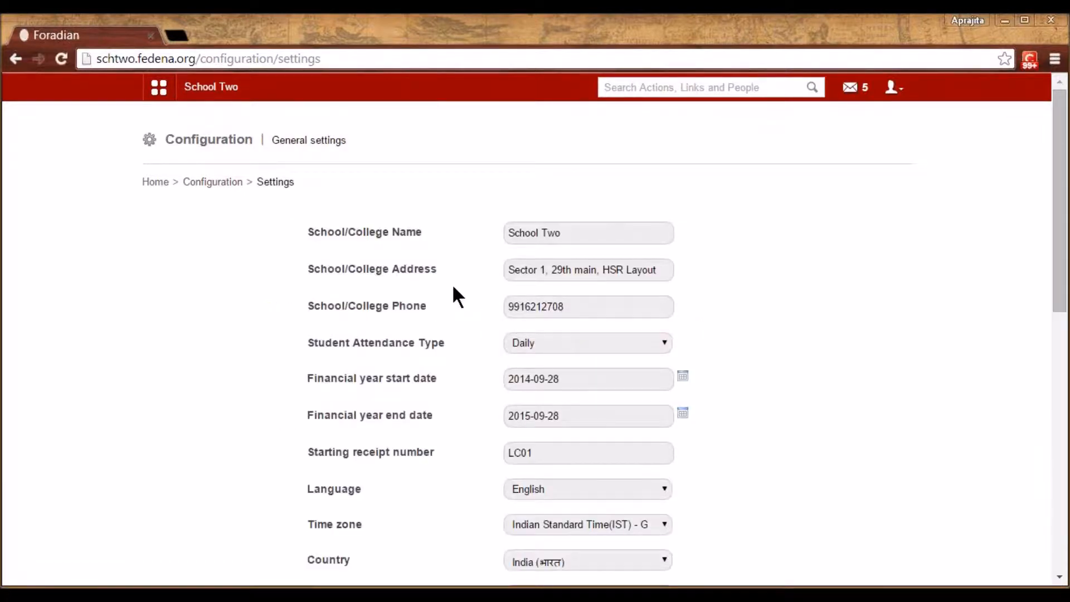
scroll(457, 301, down, 2)
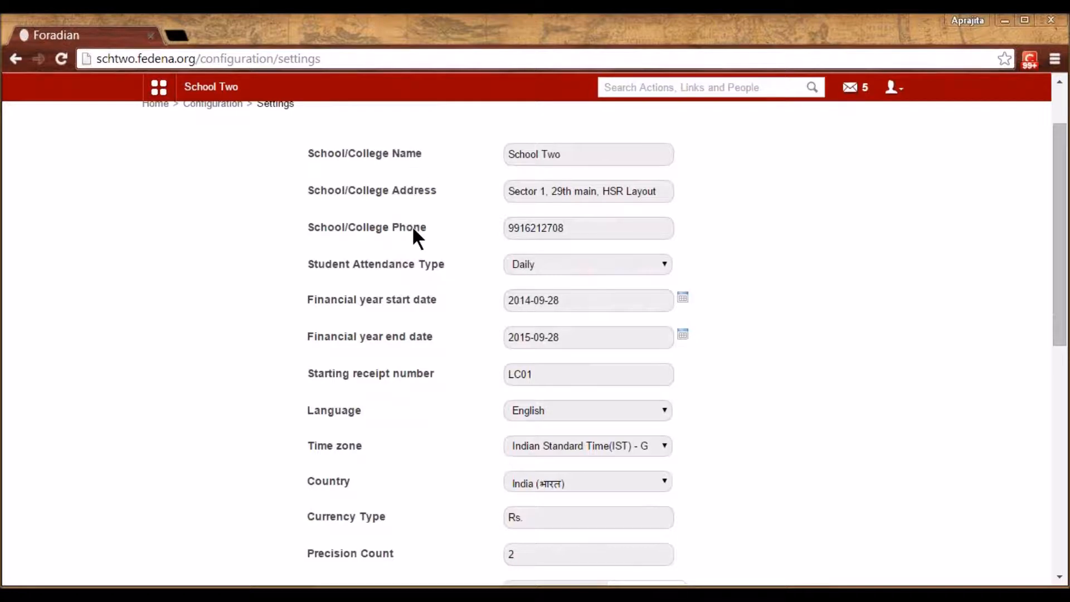
click(563, 266)
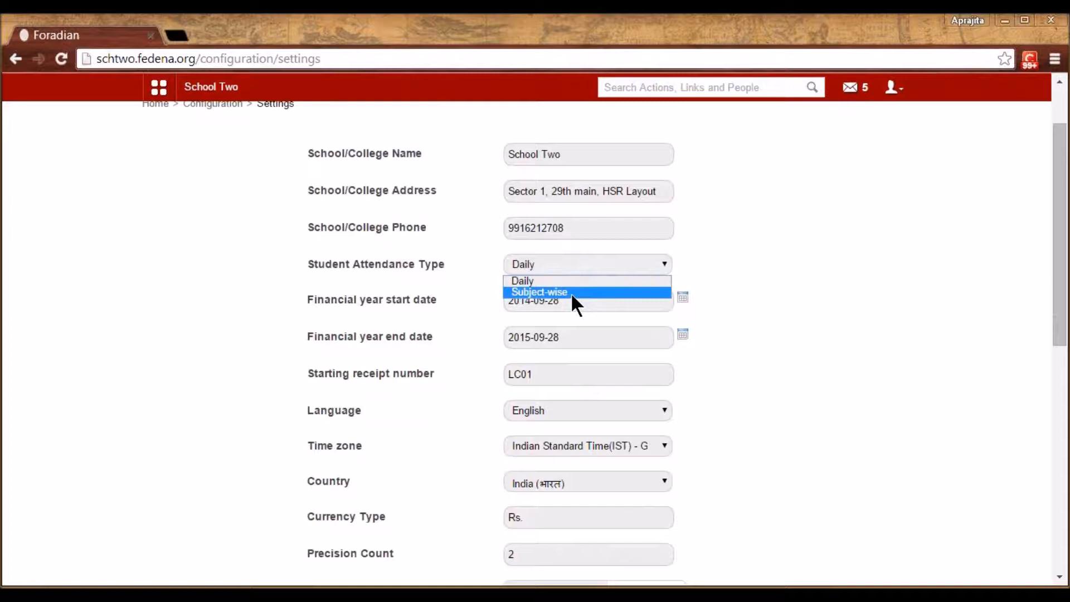
click(469, 328)
scroll(469, 328, down, 1)
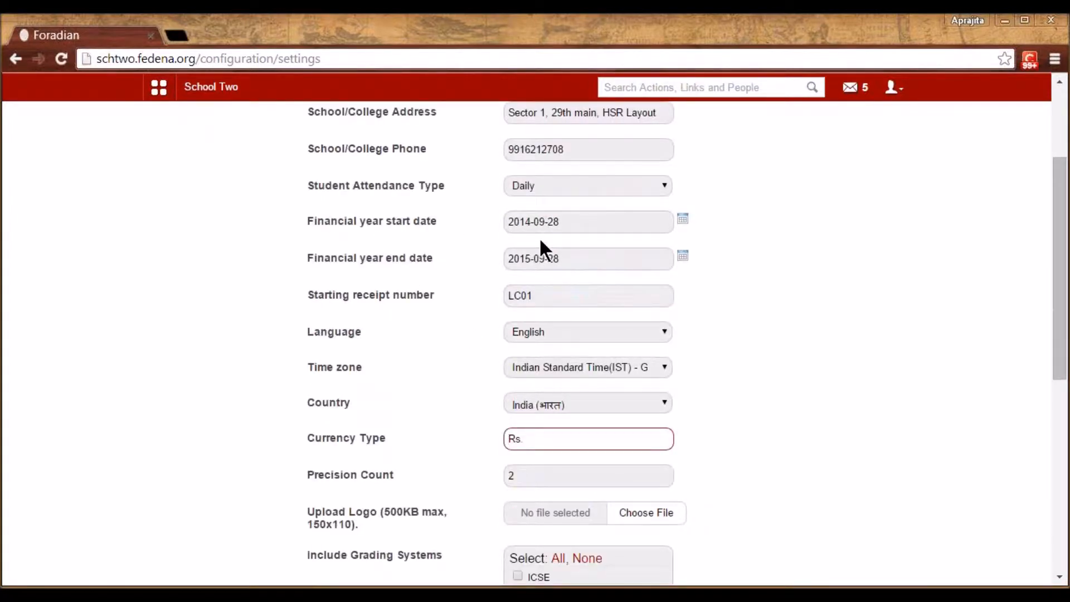
scroll(540, 236, down, 3)
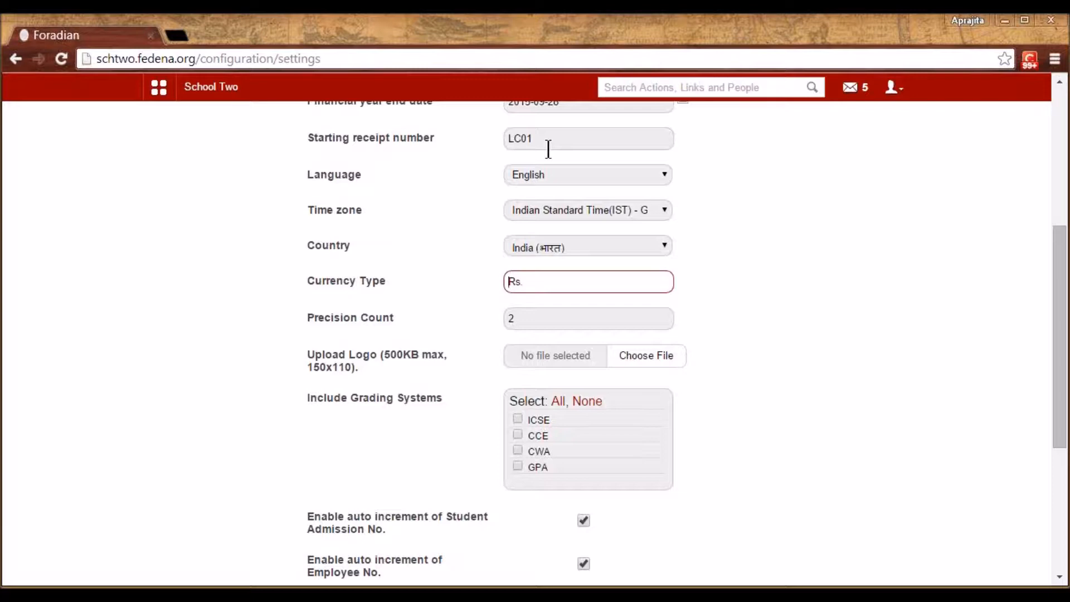
drag(540, 139, 495, 129)
click(473, 185)
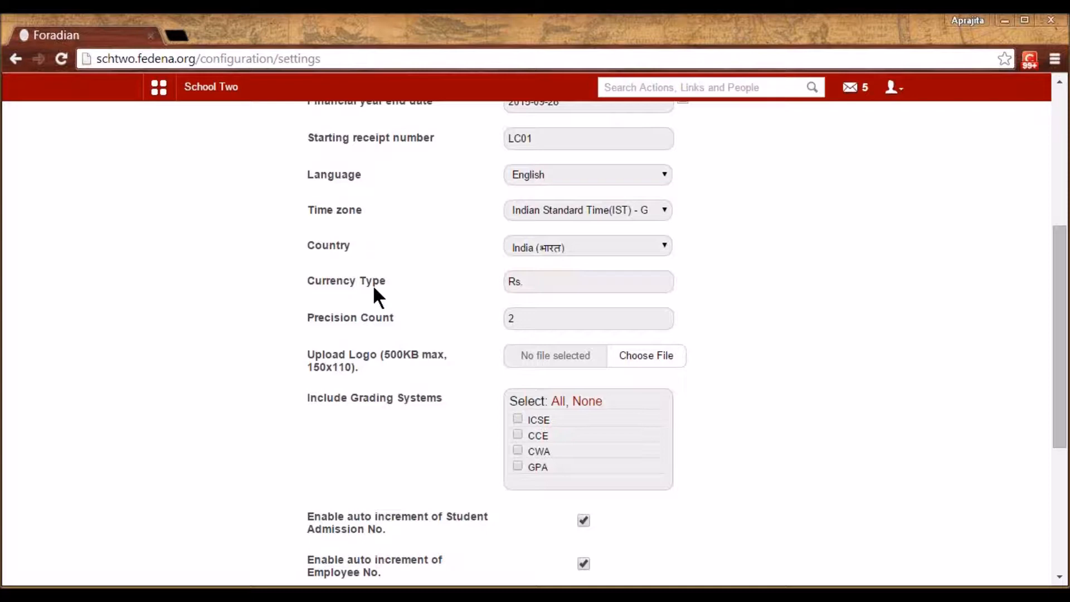
scroll(373, 289, down, 2)
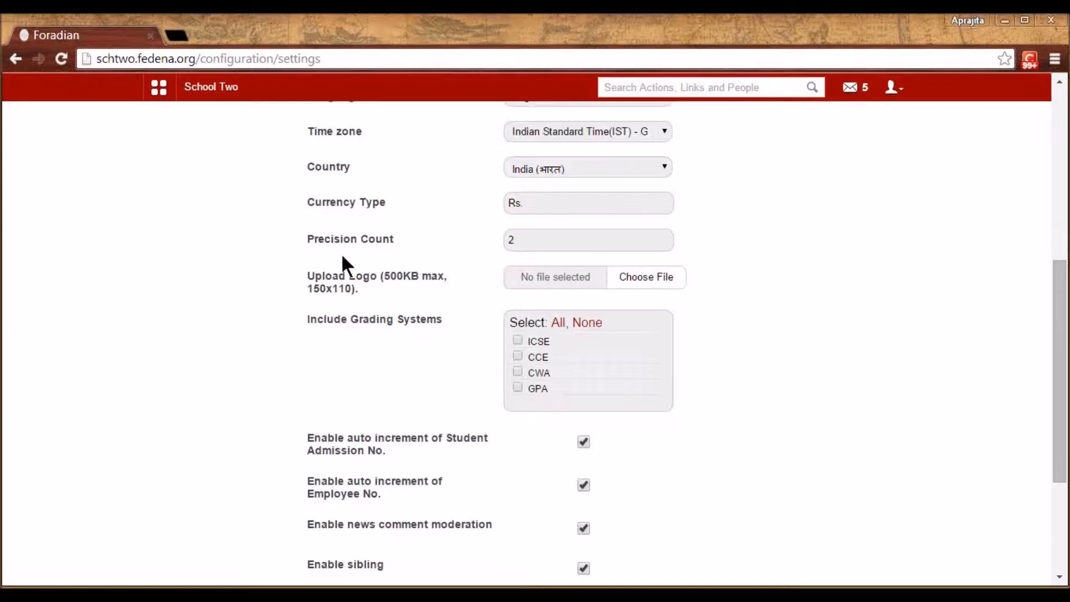
scroll(456, 349, down, 1)
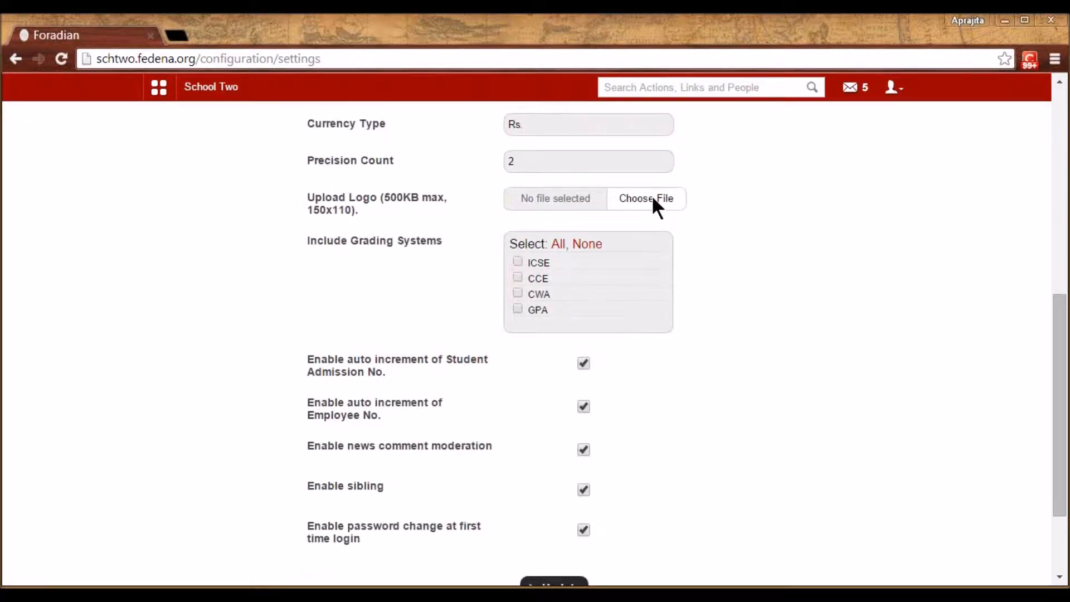
scroll(655, 205, down, 1)
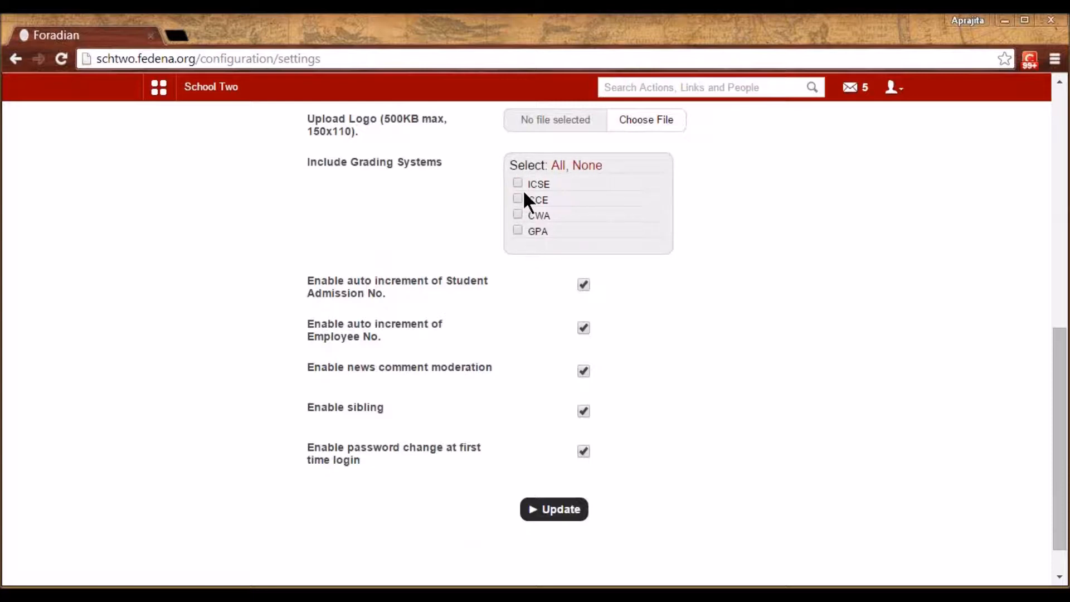
scroll(402, 279, down, 1)
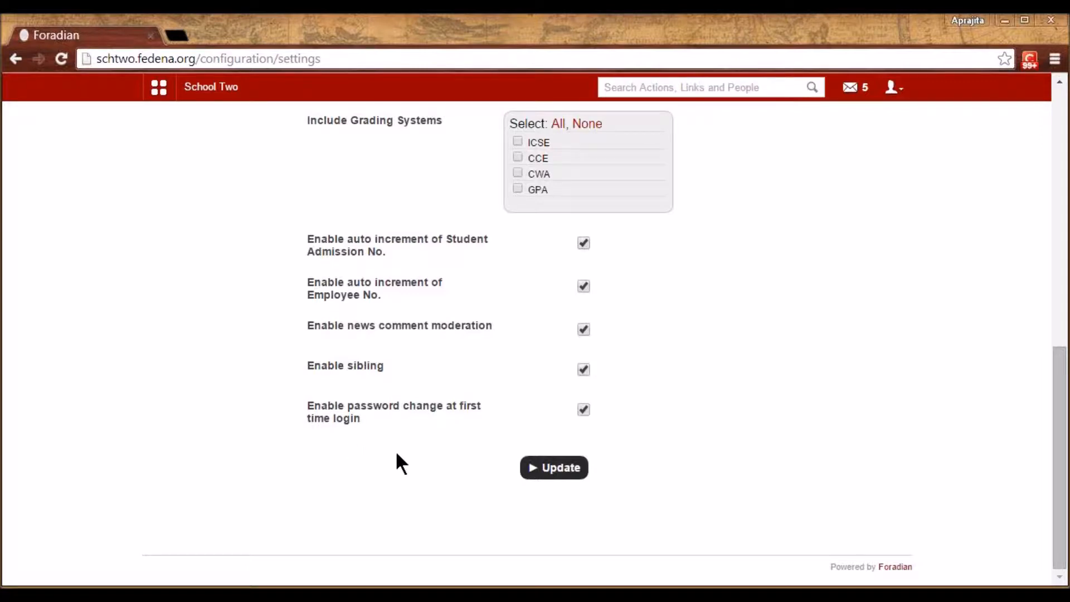
scroll(397, 456, up, 10)
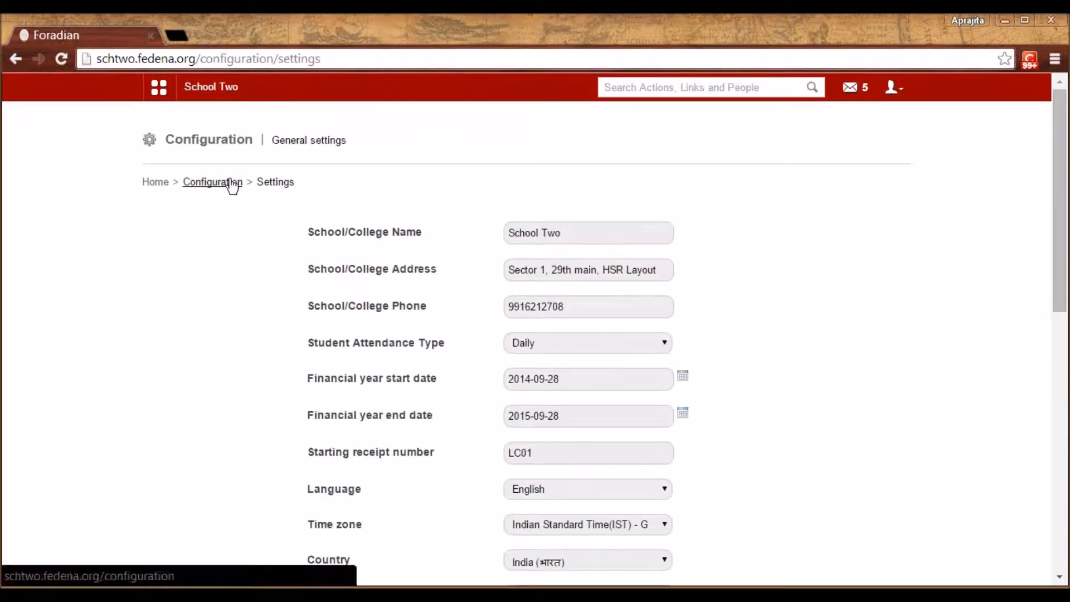
Go from Configuration through Manage Course/Batch to the Manage Course list
click(227, 182)
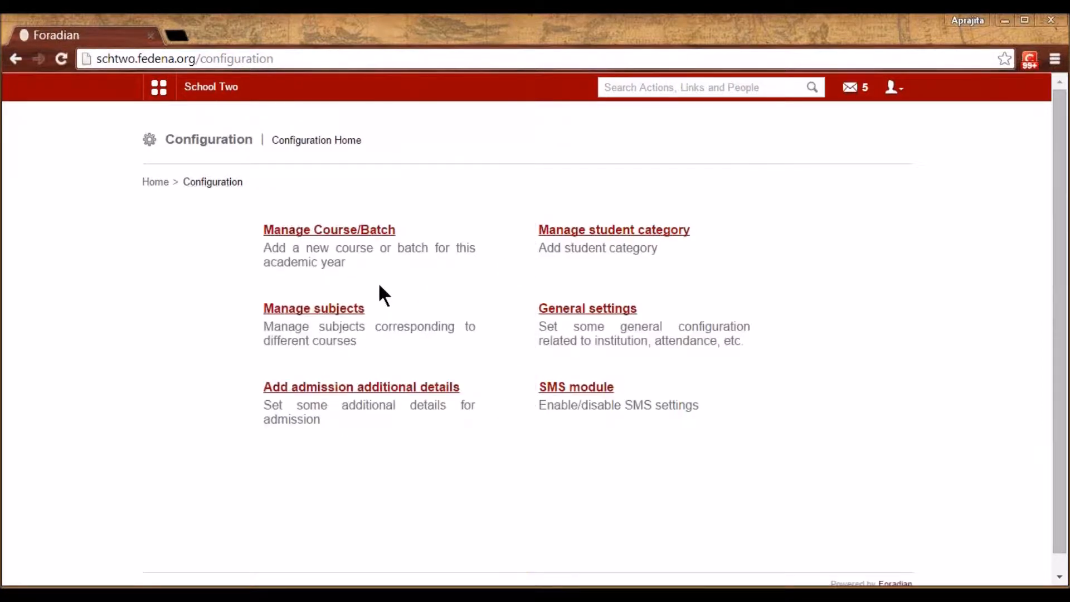
click(347, 237)
click(345, 231)
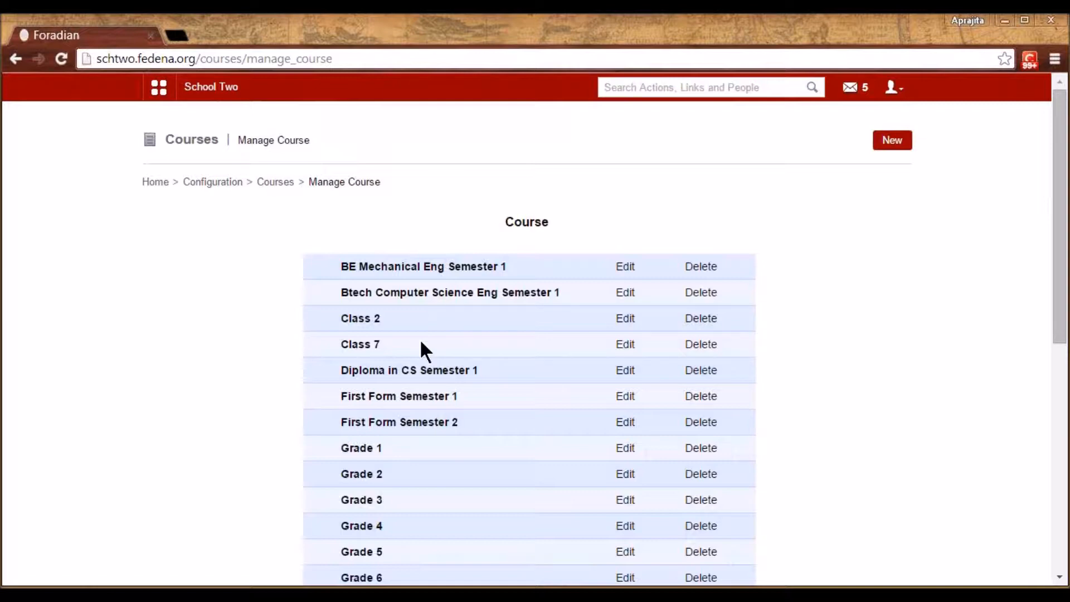
click(371, 449)
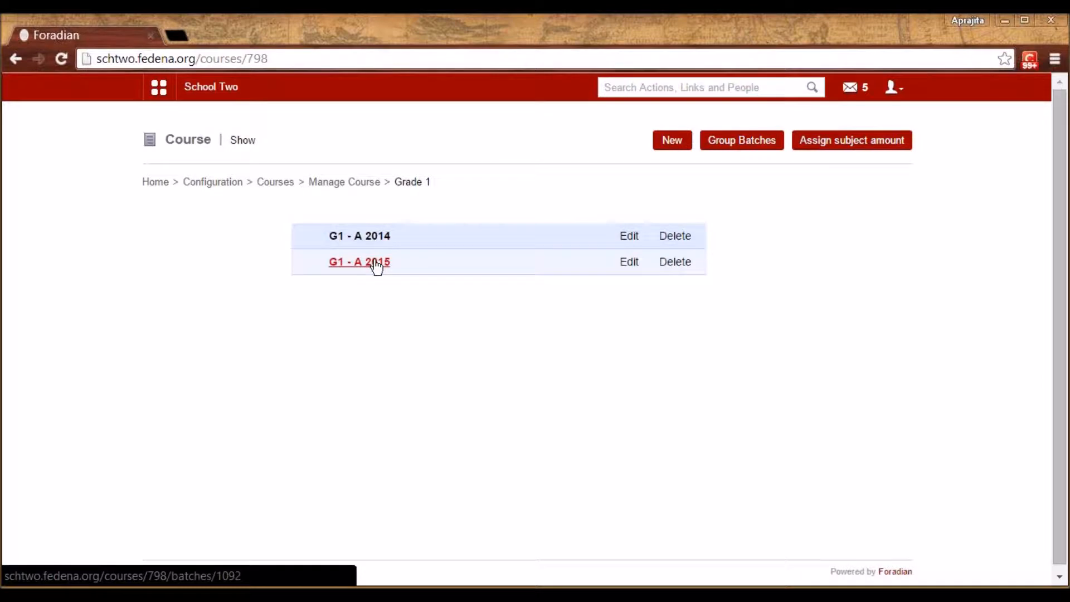
click(341, 183)
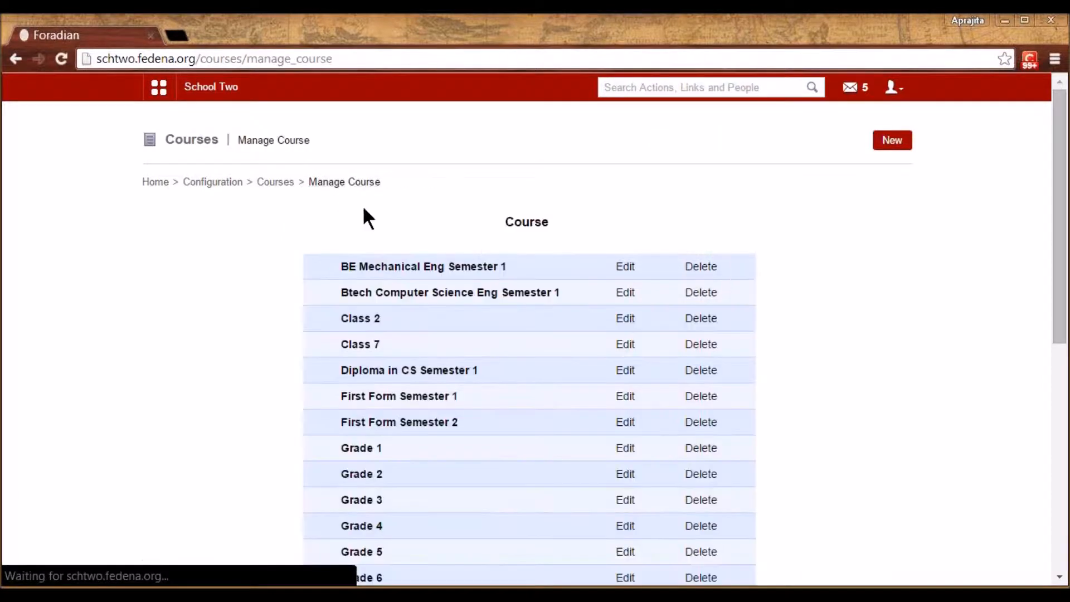
click(905, 139)
Explore the New Course form's name, section, code, grading type and batch fields
click(479, 235)
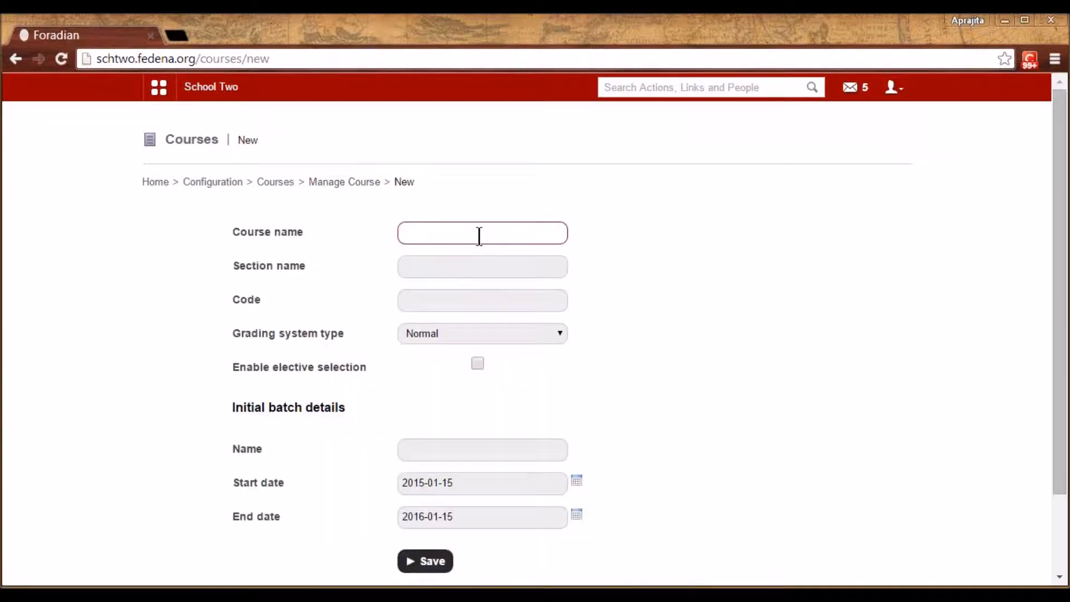
click(478, 266)
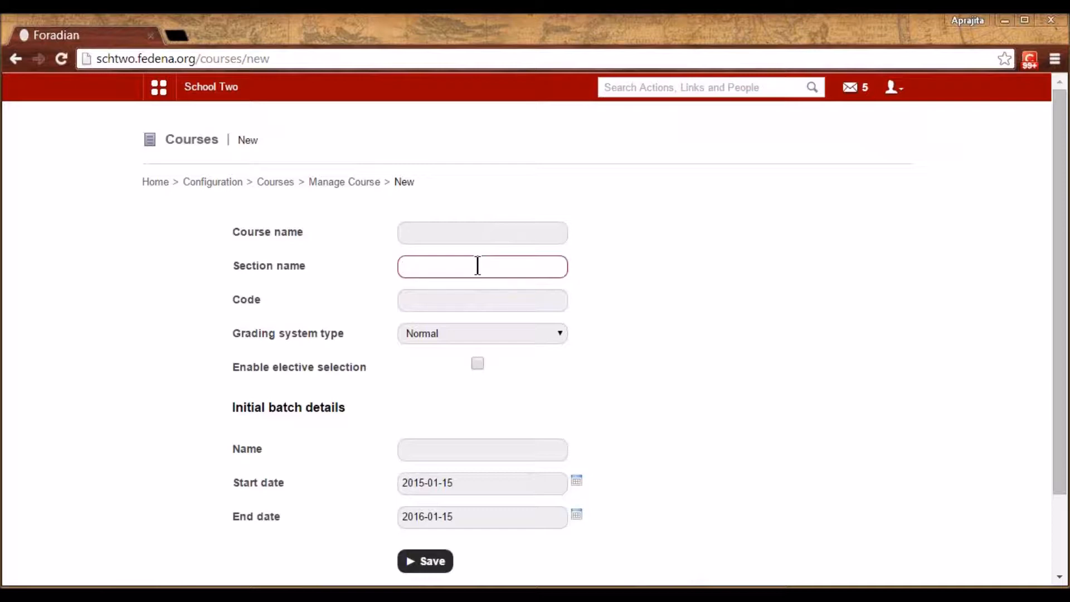
click(459, 301)
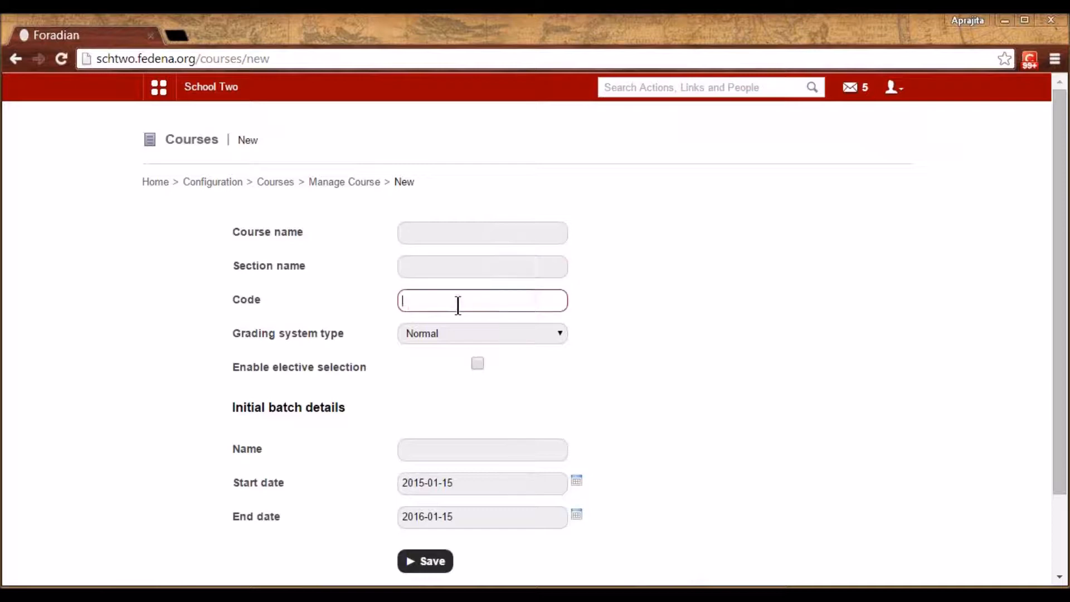
click(419, 233)
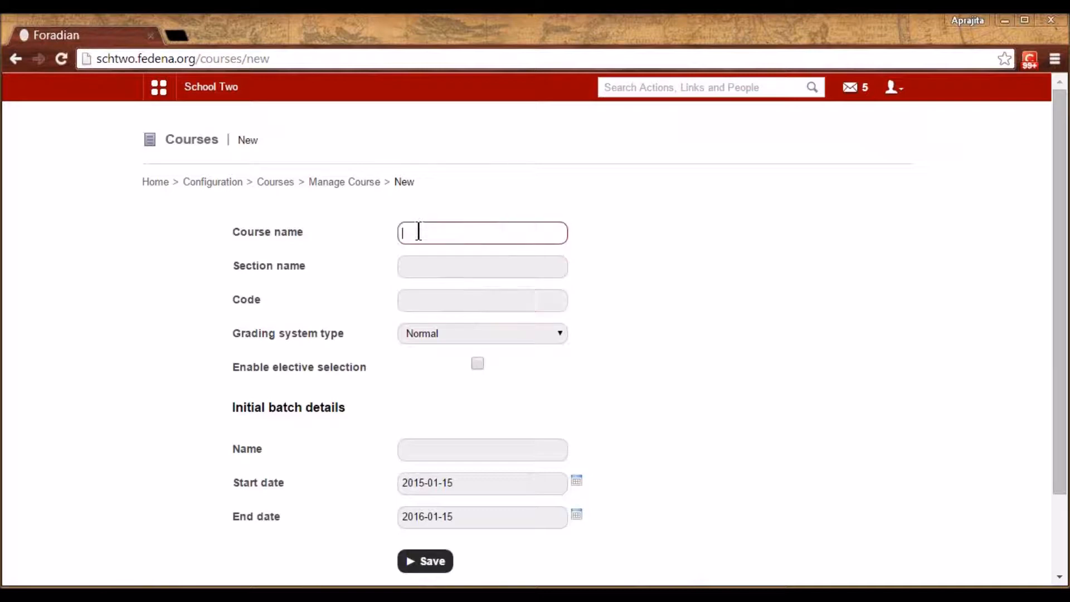
click(419, 294)
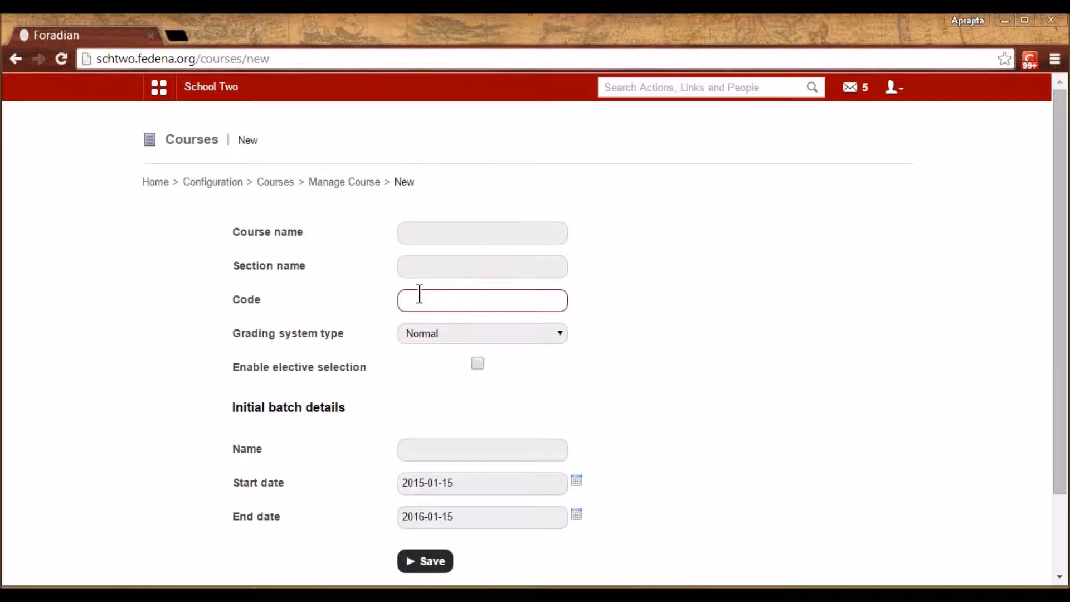
click(441, 334)
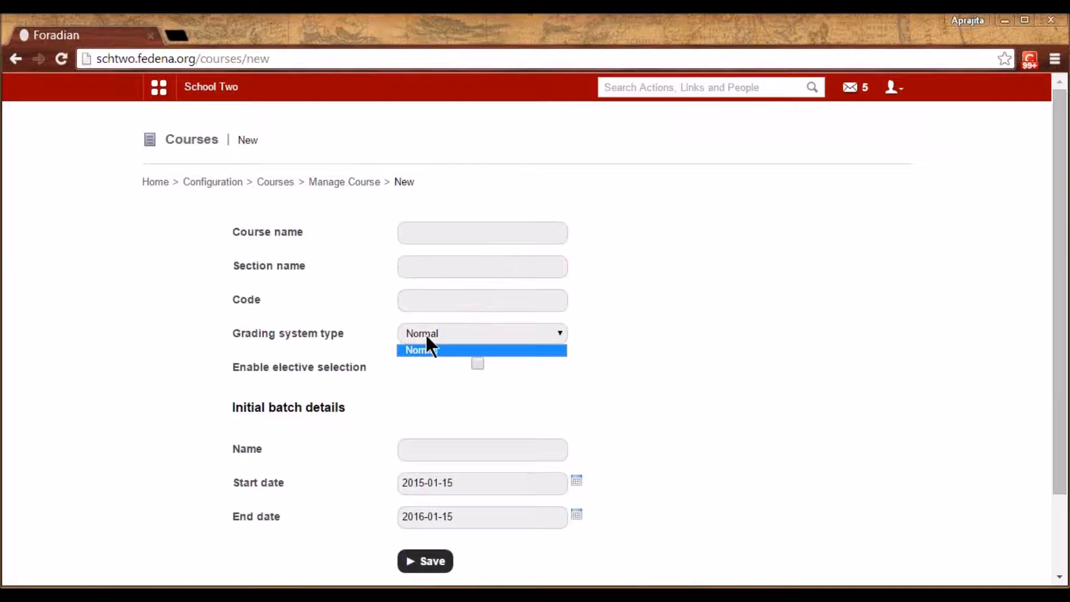
click(411, 234)
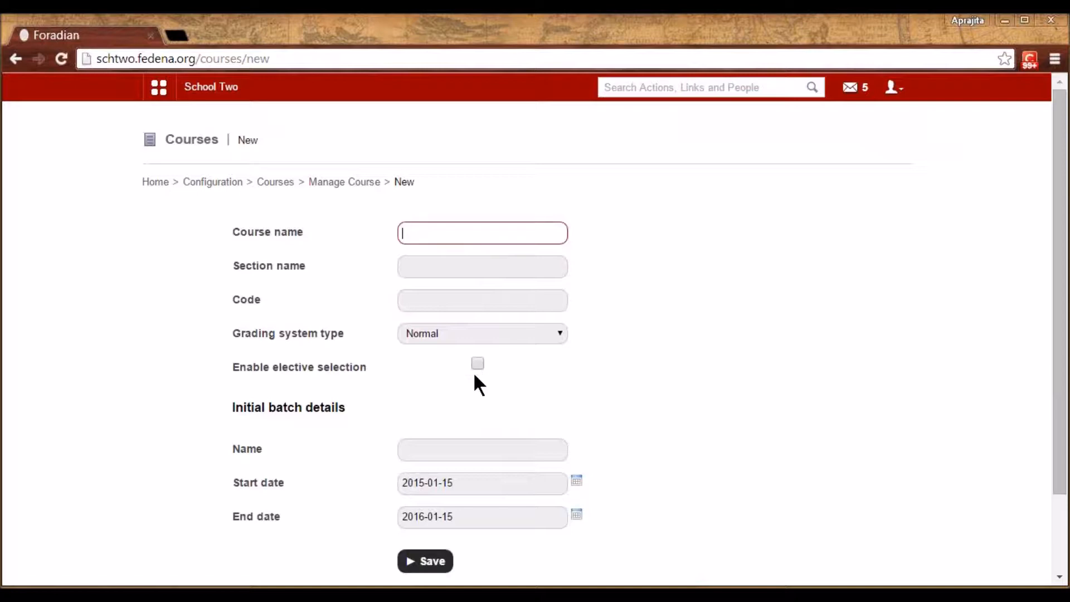
click(441, 442)
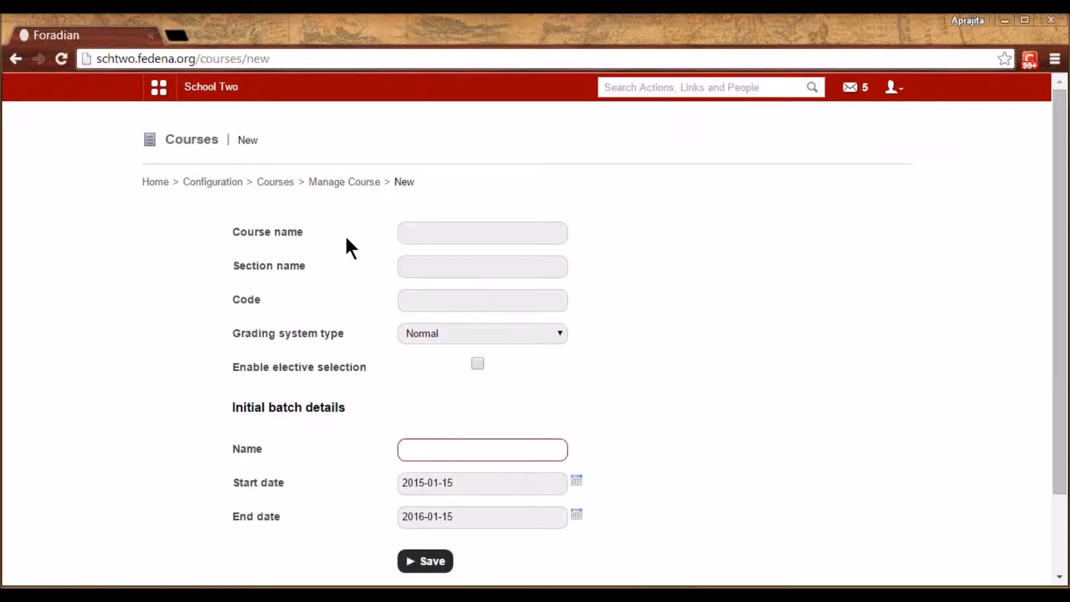
Review the existing course list, then start a blank New Course form
click(285, 184)
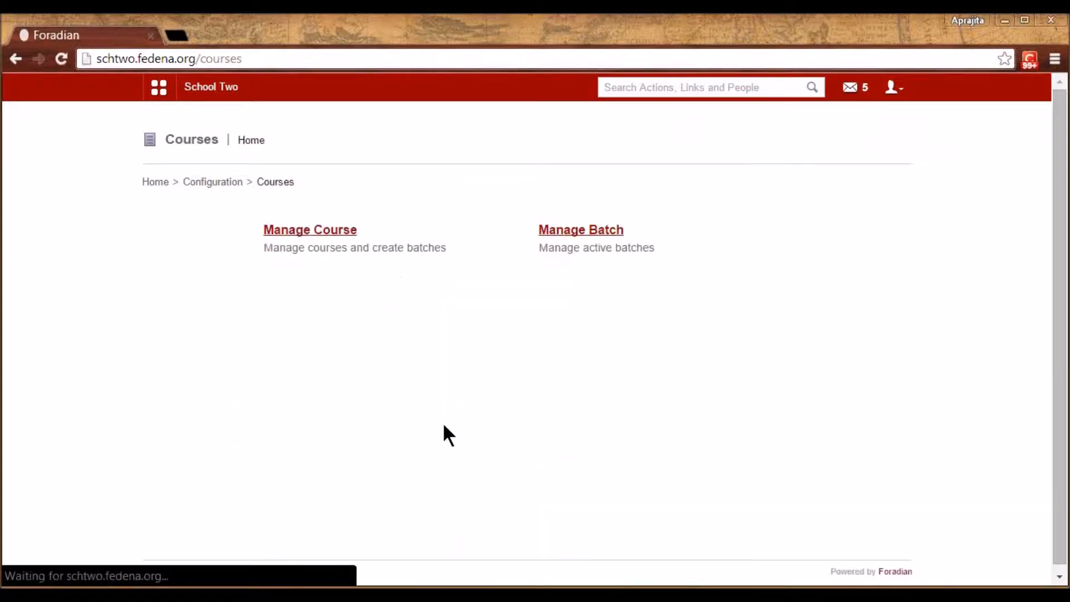
click(306, 231)
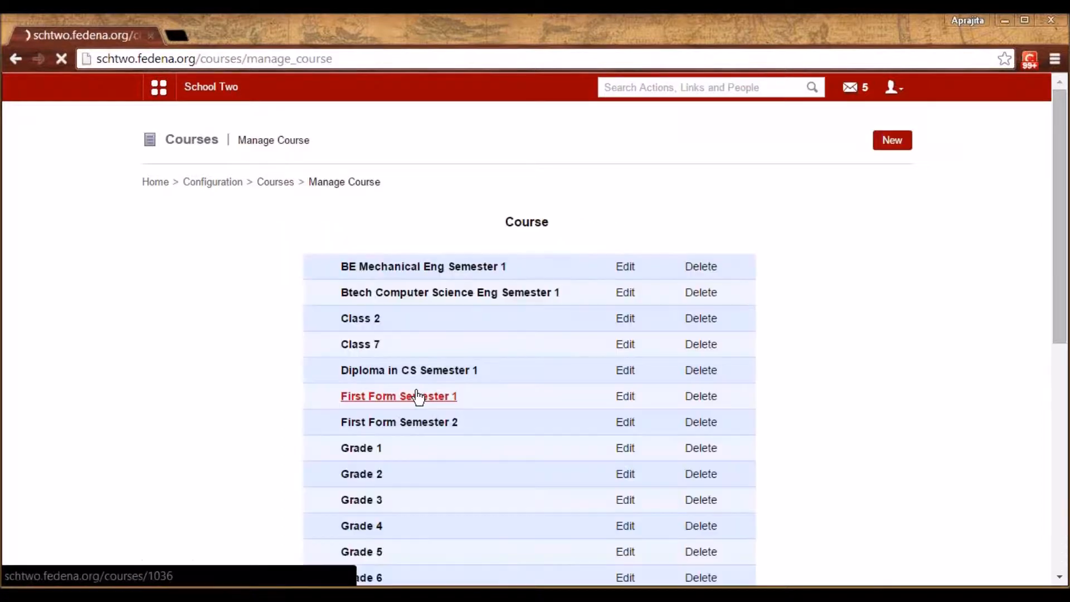
scroll(417, 395, down, 3)
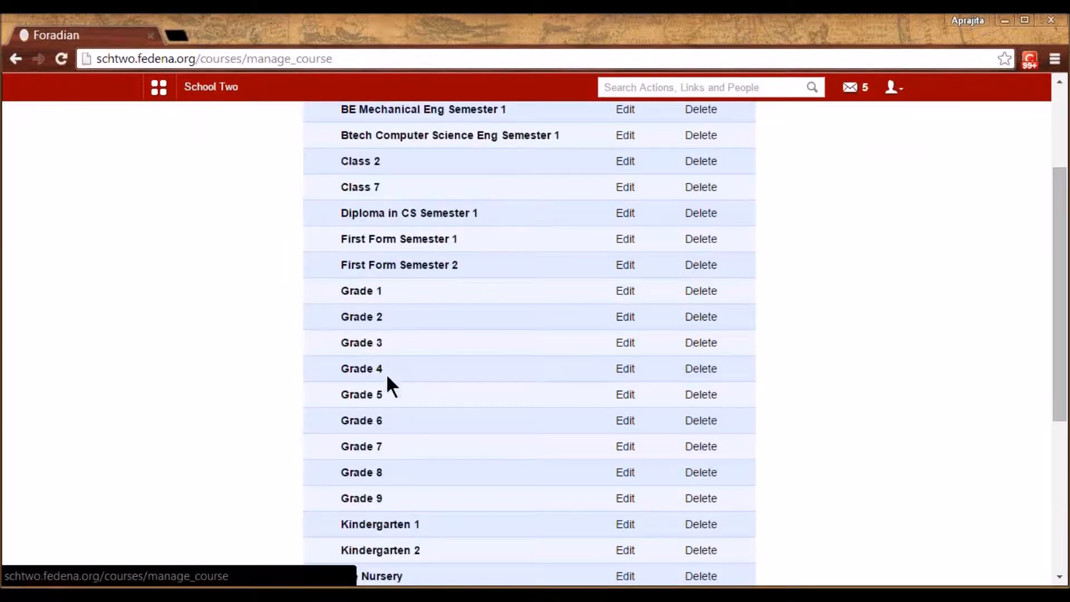
scroll(389, 468, down, 3)
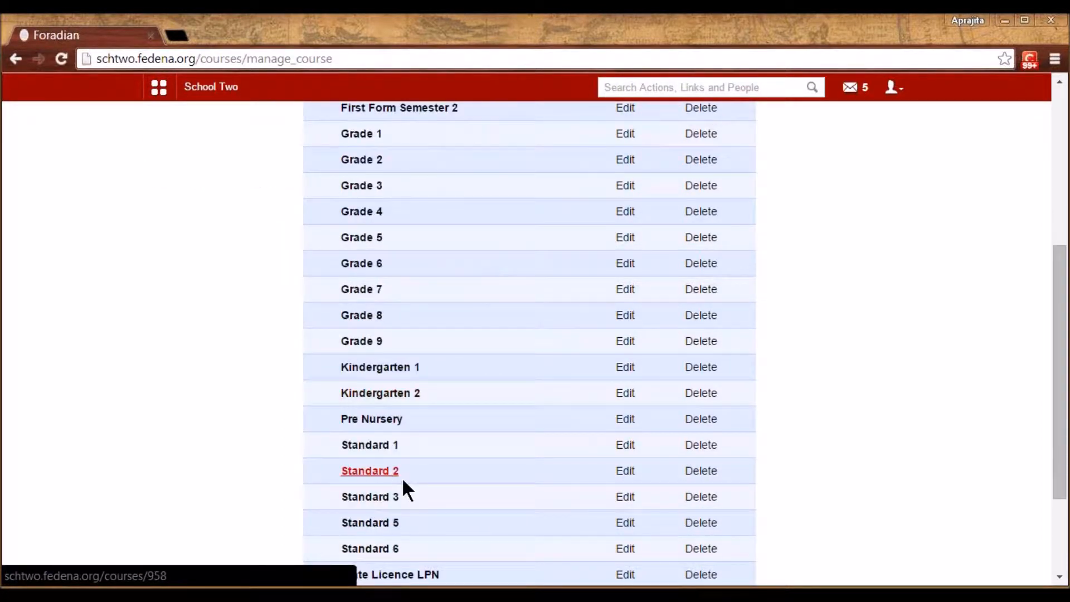
scroll(439, 508, down, 2)
scroll(439, 508, up, 8)
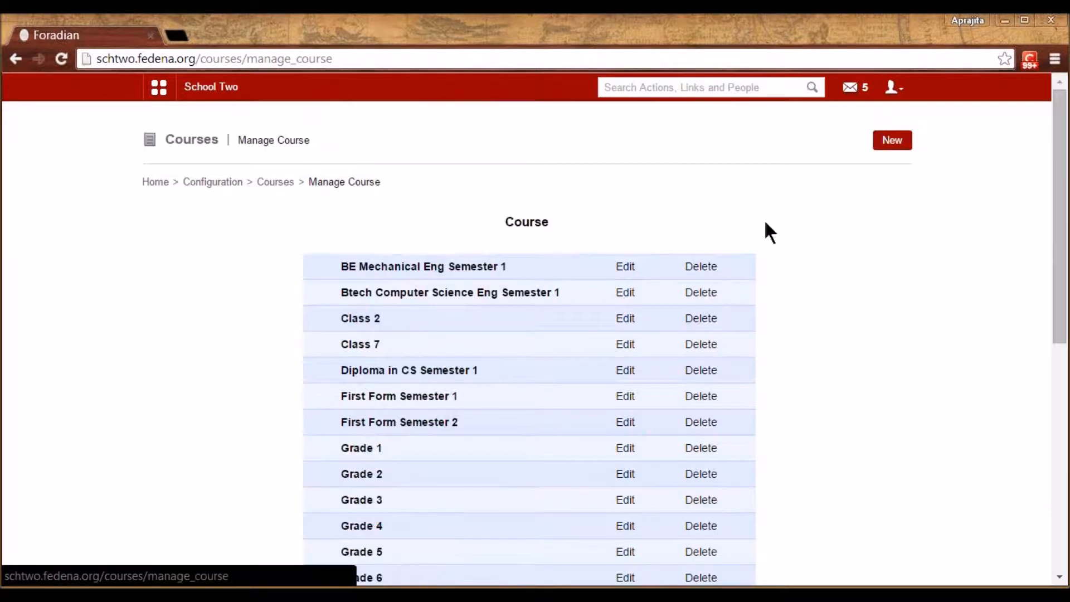
click(884, 147)
click(486, 224)
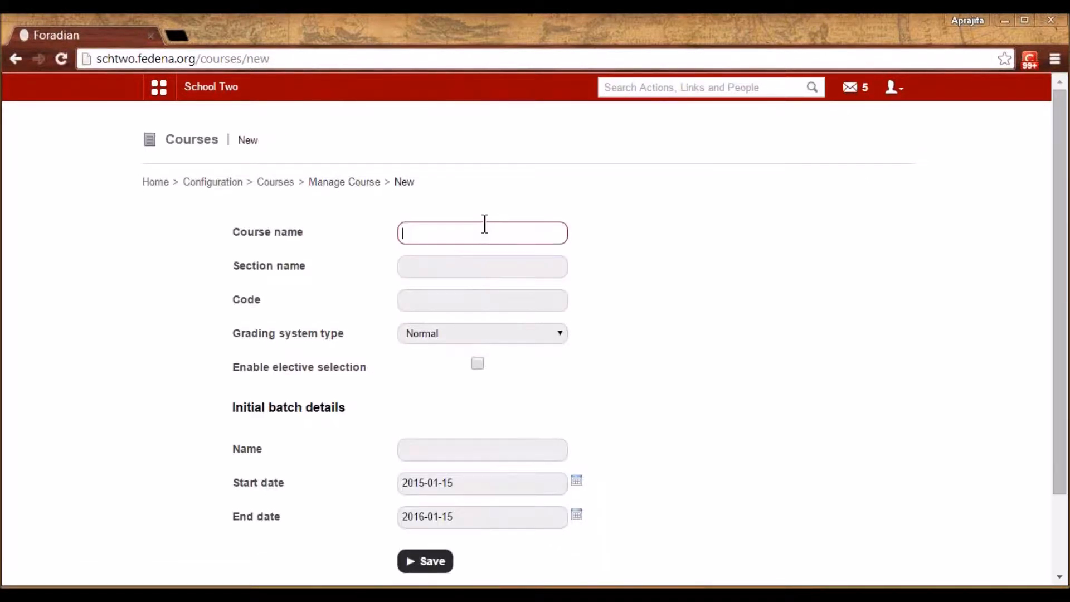
Name the course 'Standard 4' and give it the code S4
text(S)
key(Down)
key(Right)
key(BackSpace)
text(5)
key(BackSpace)
text(4)
click(476, 271)
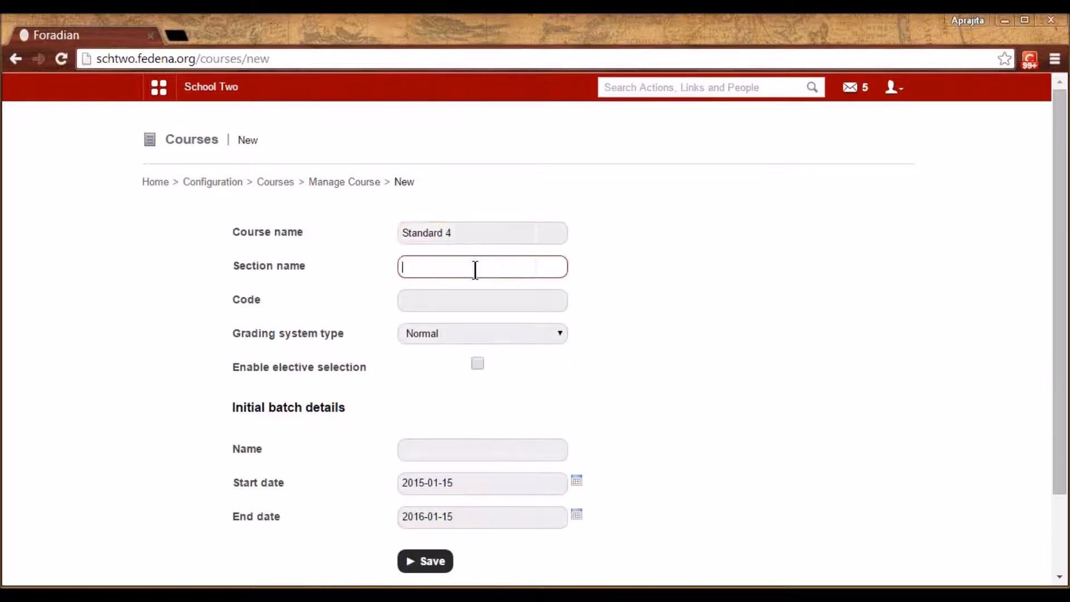
click(467, 302)
text(S4)
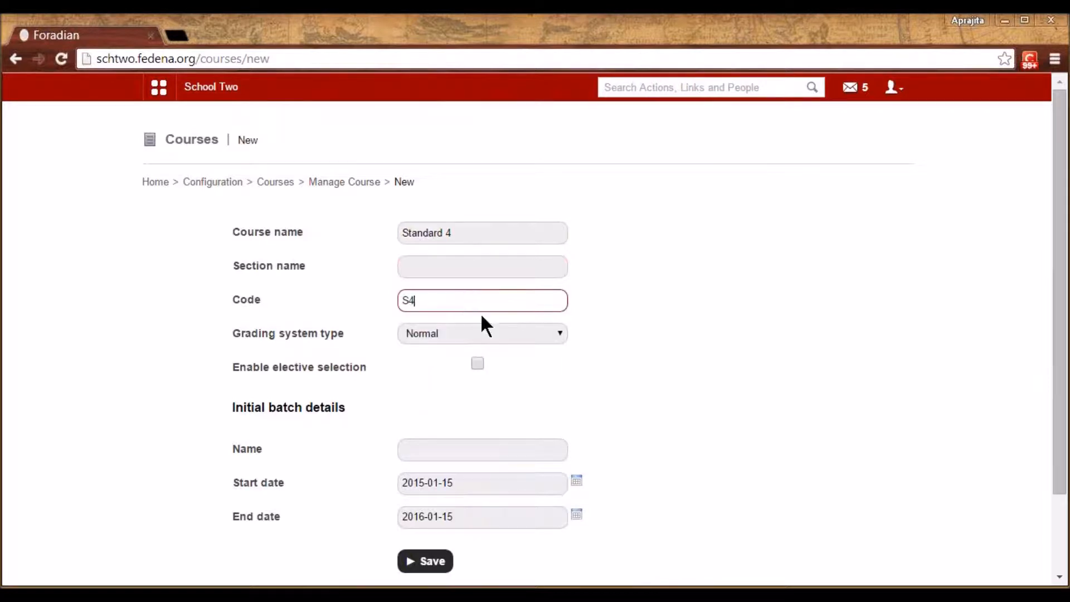
click(557, 389)
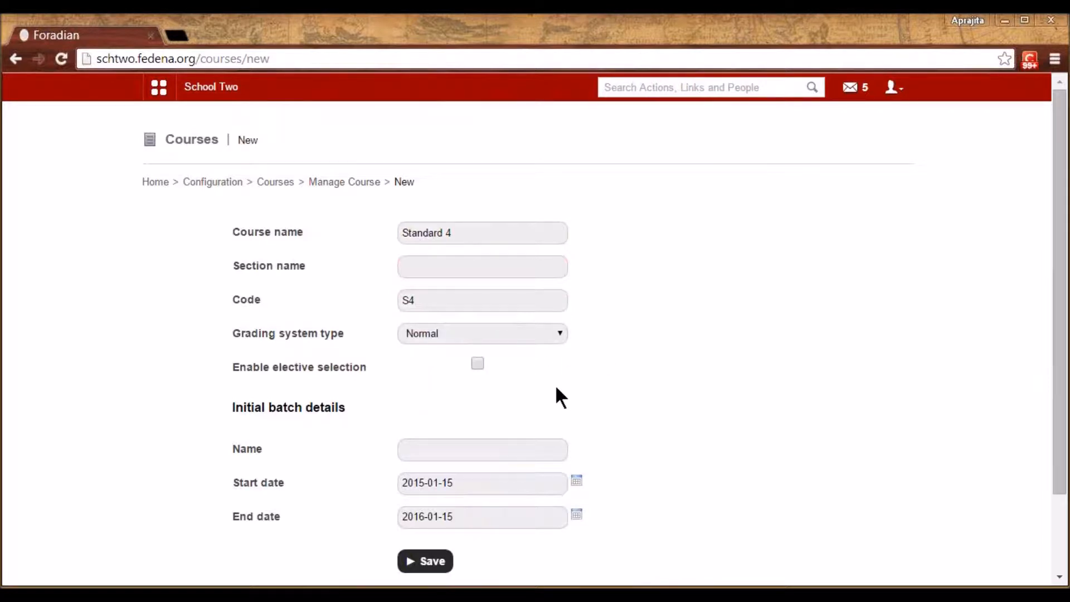
Name the initial batch 'A 2015', keep the default dates, and save the course
click(439, 449)
text(A20)
key(BackSpace)
key(BackSpace)
key(Down)
key(Down)
click(623, 475)
click(434, 449)
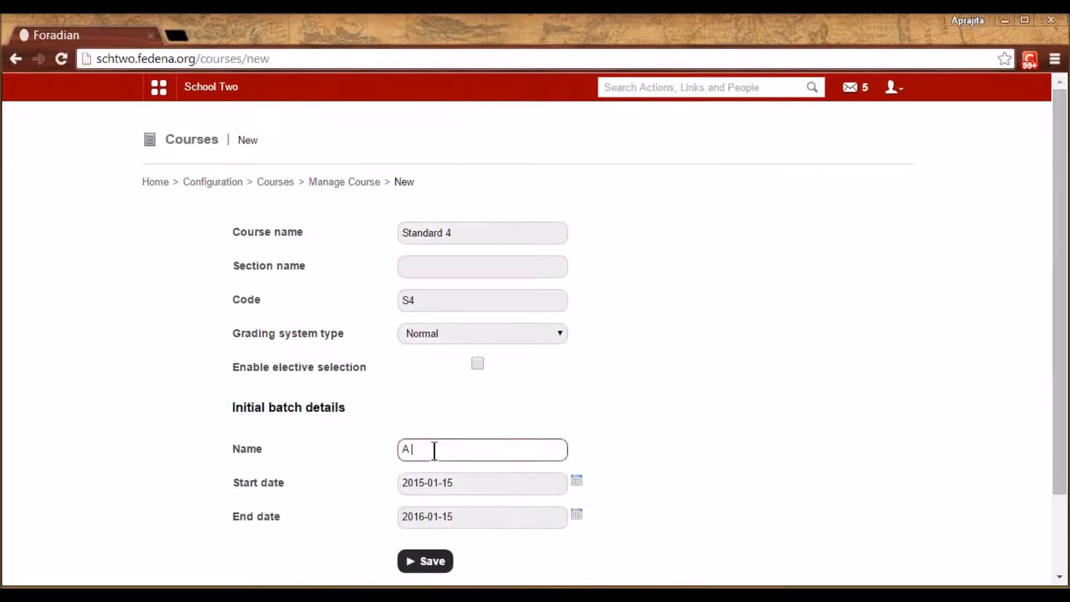
text(2015)
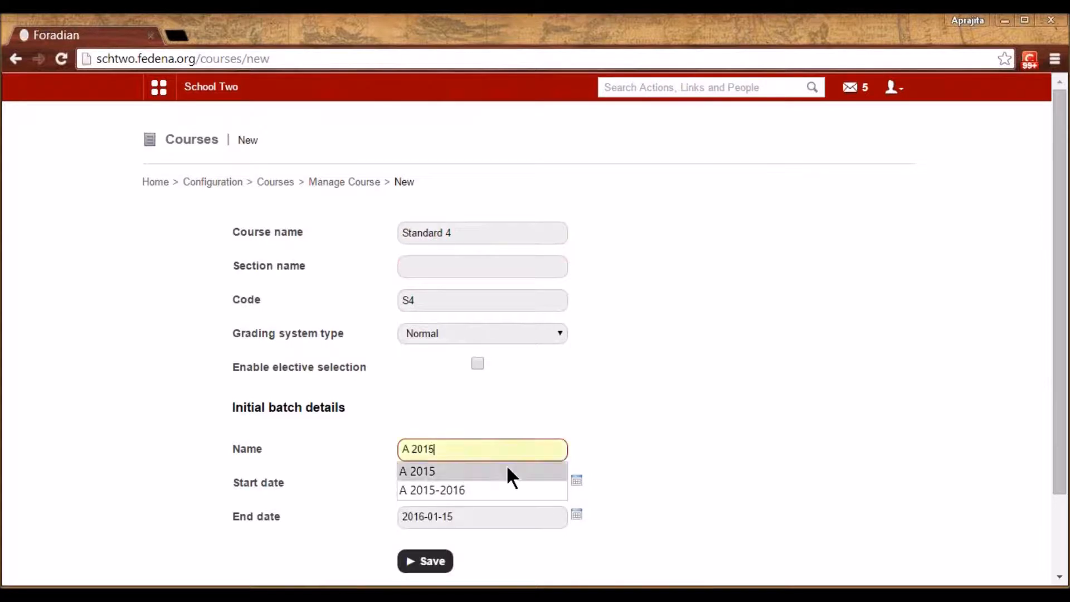
click(508, 471)
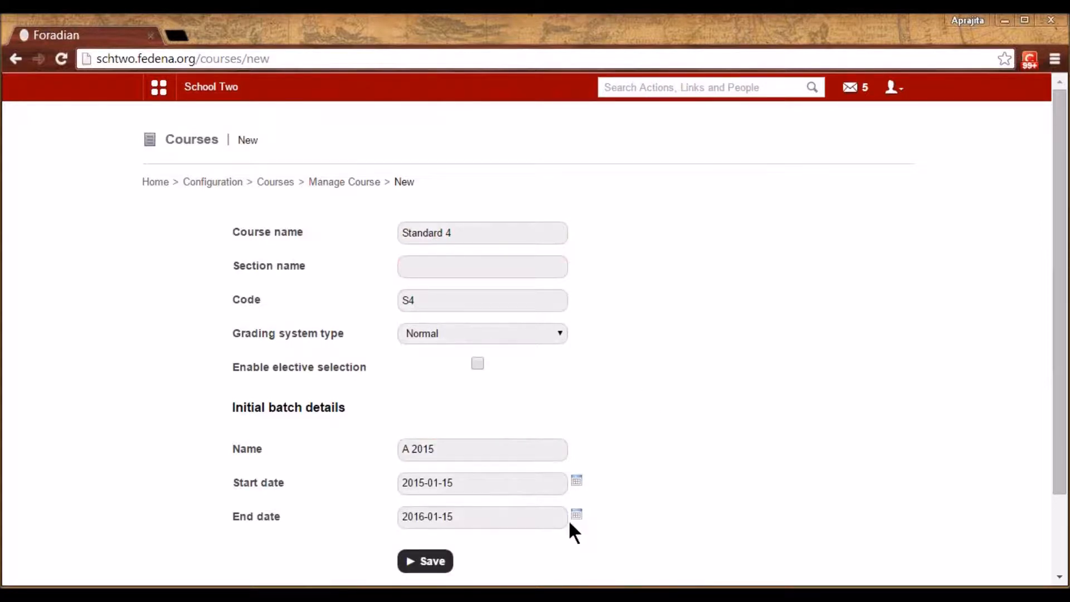
click(443, 562)
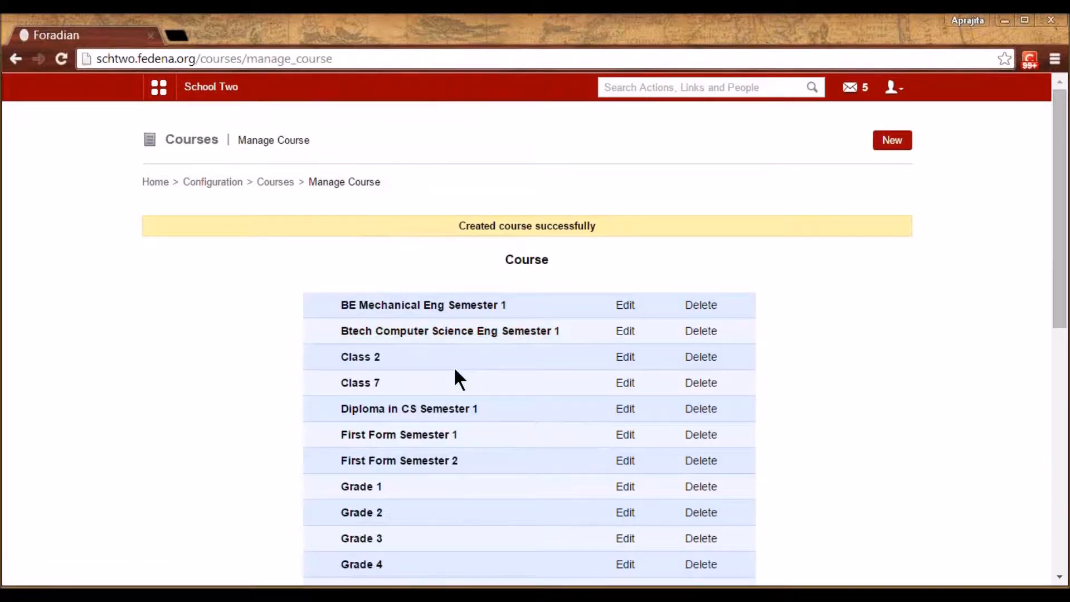
Check that Standard 4 holds batch S4 - A 2015, then return to Manage Course
scroll(440, 402, down, 4)
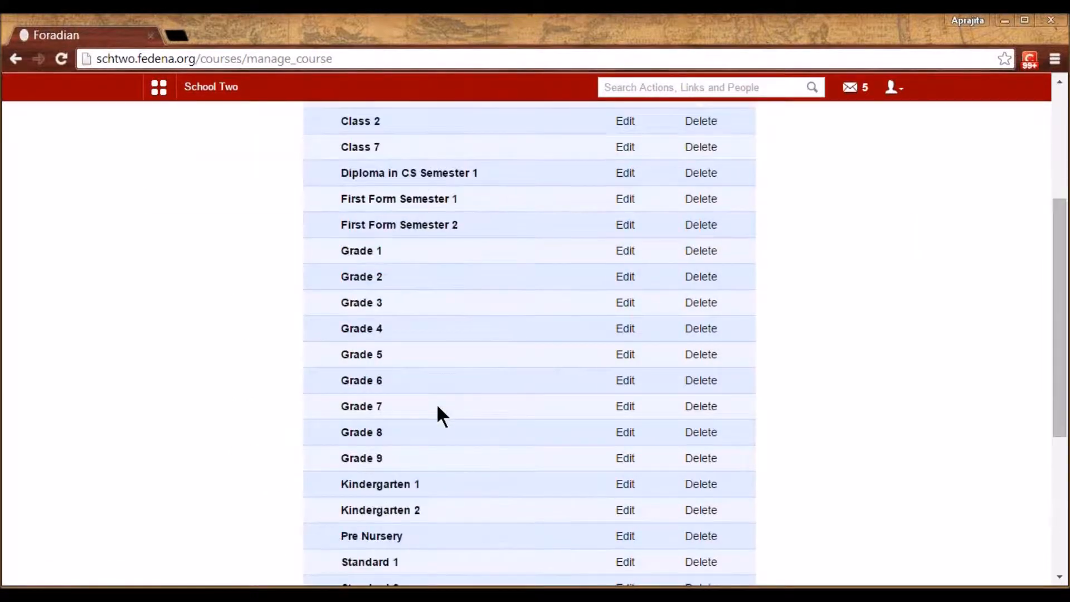
scroll(437, 403, down, 4)
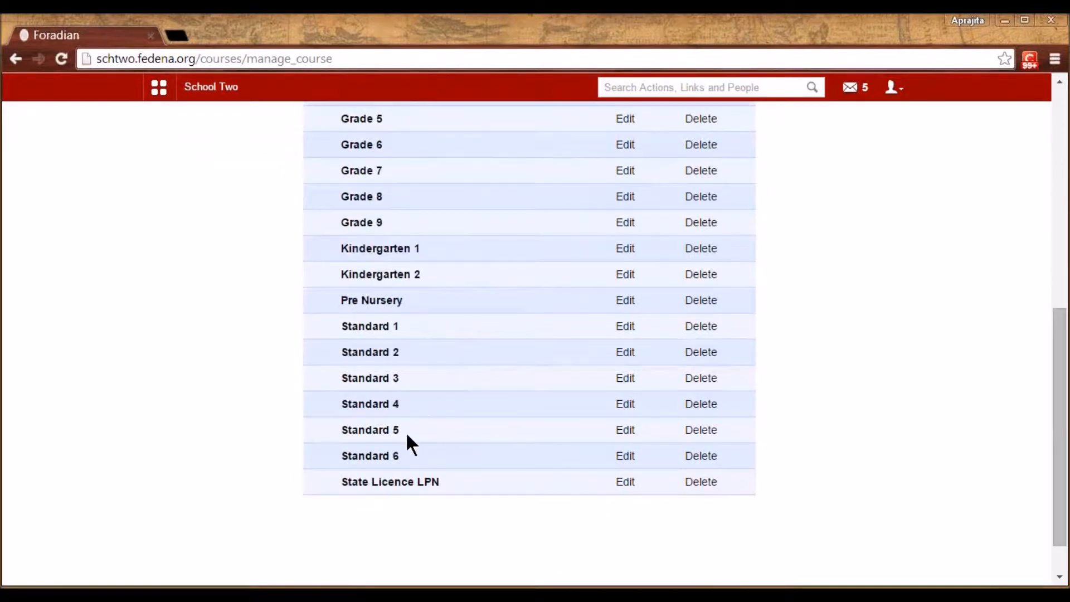
click(370, 406)
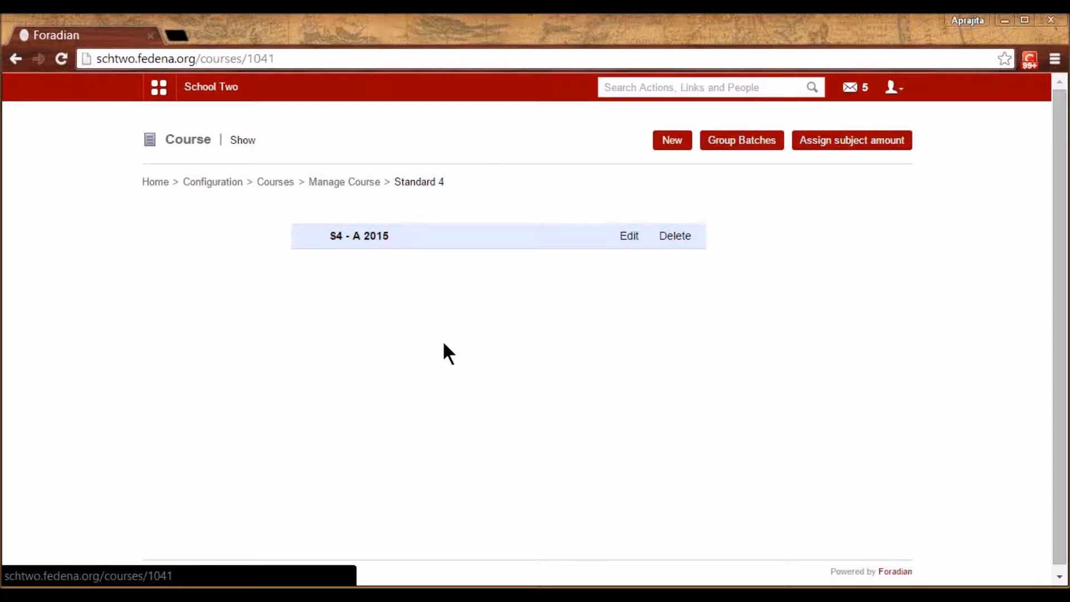
click(287, 184)
click(299, 234)
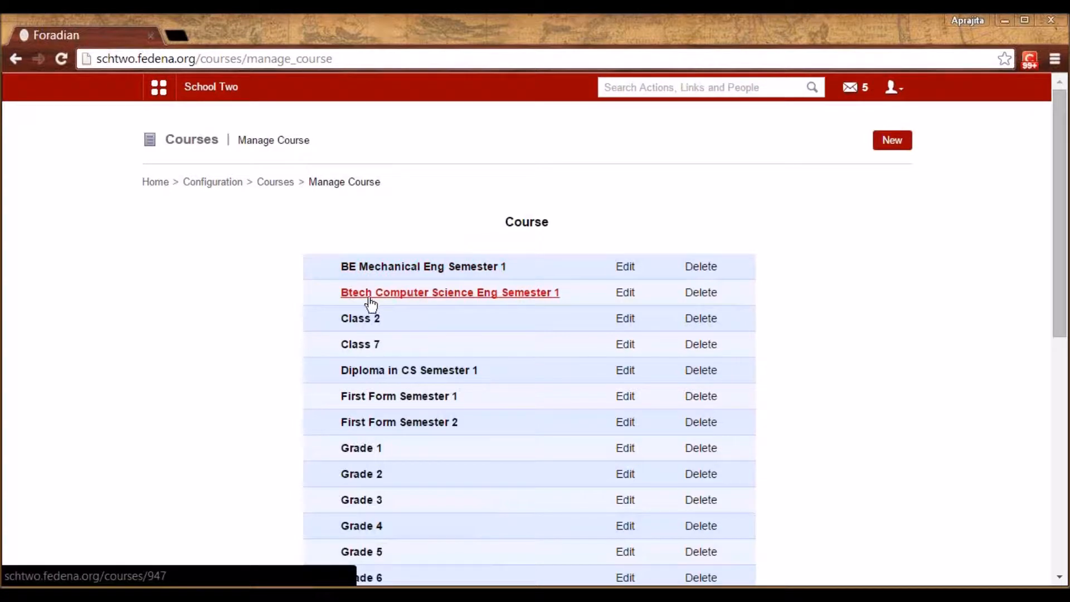
View Btech Computer Science Eng Semester 1's three batches, then go back to Configuration
click(545, 295)
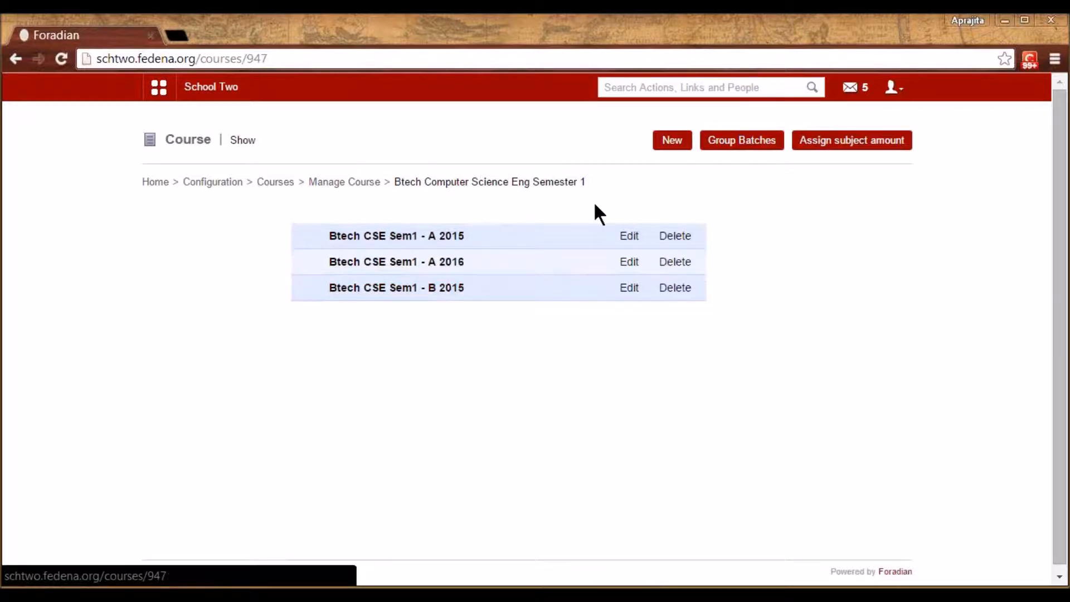
click(356, 186)
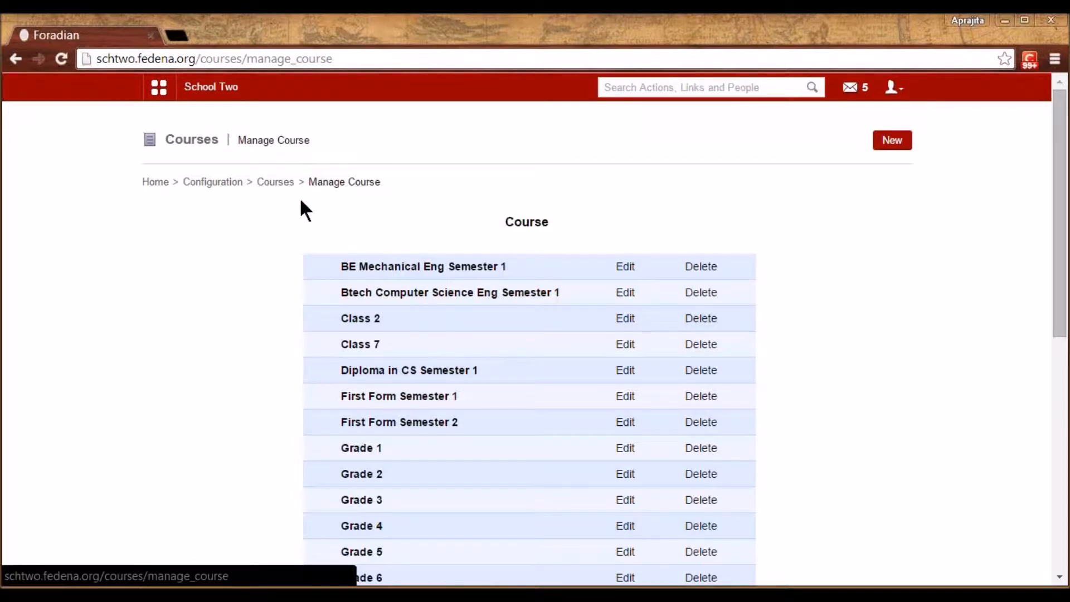
click(279, 186)
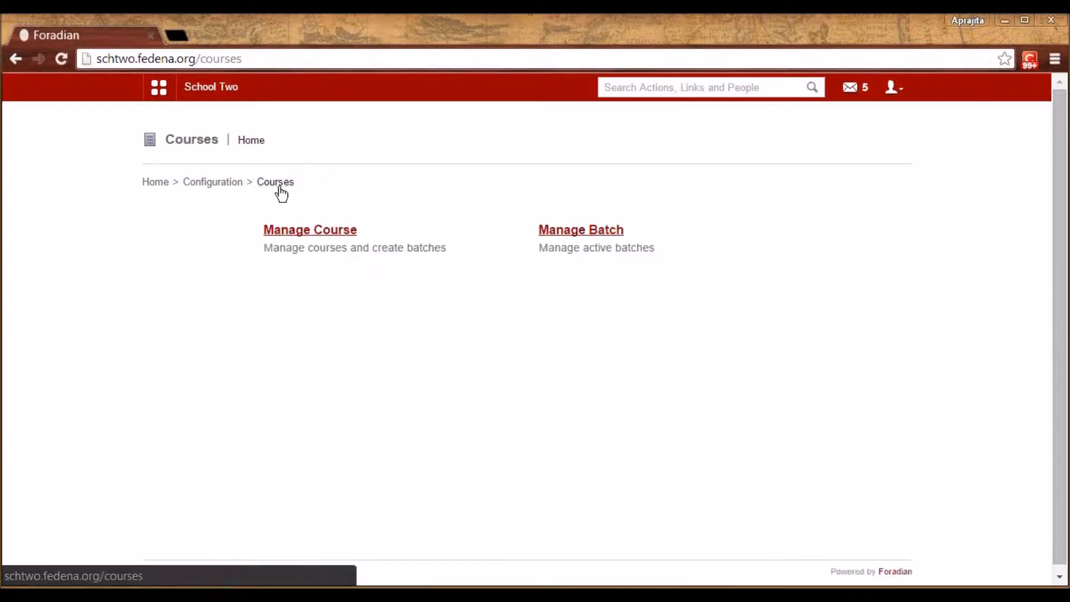
click(236, 184)
Open subject management and select batch S4 - A 2015
click(341, 308)
click(358, 234)
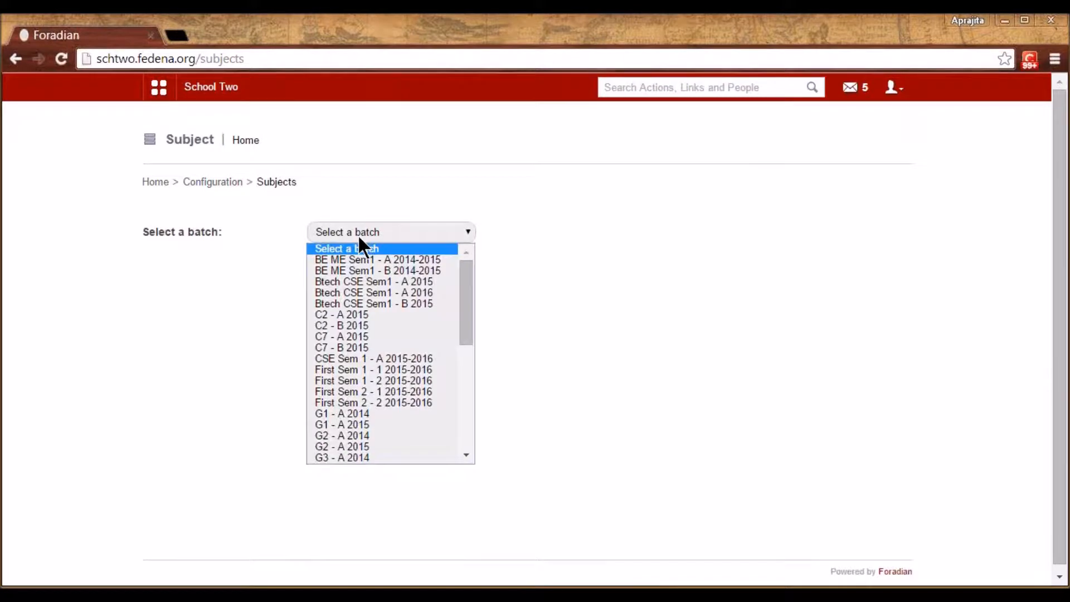
scroll(357, 343, down, 10)
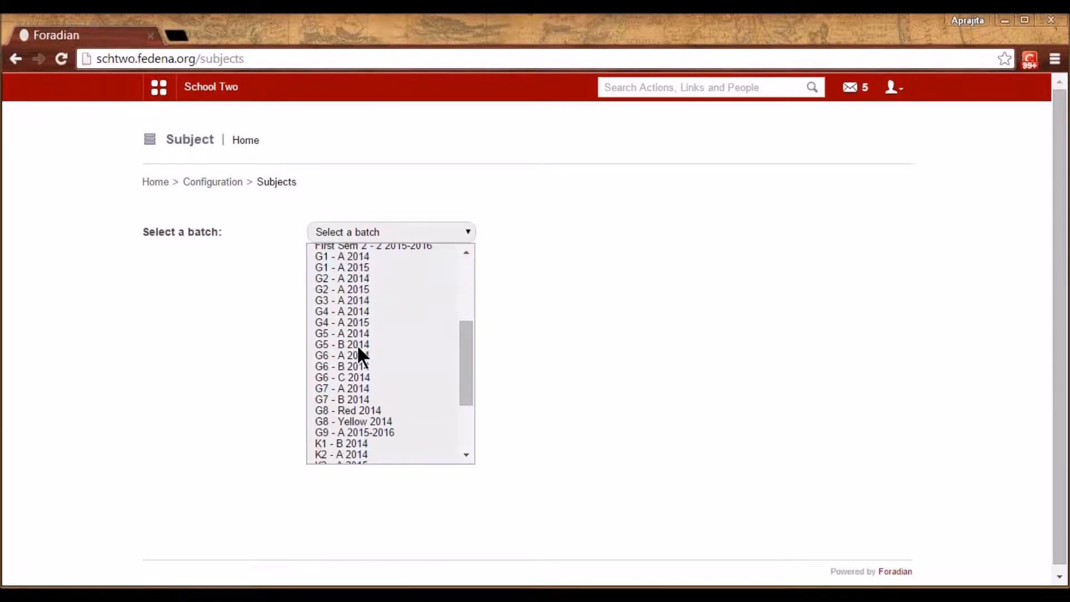
click(369, 435)
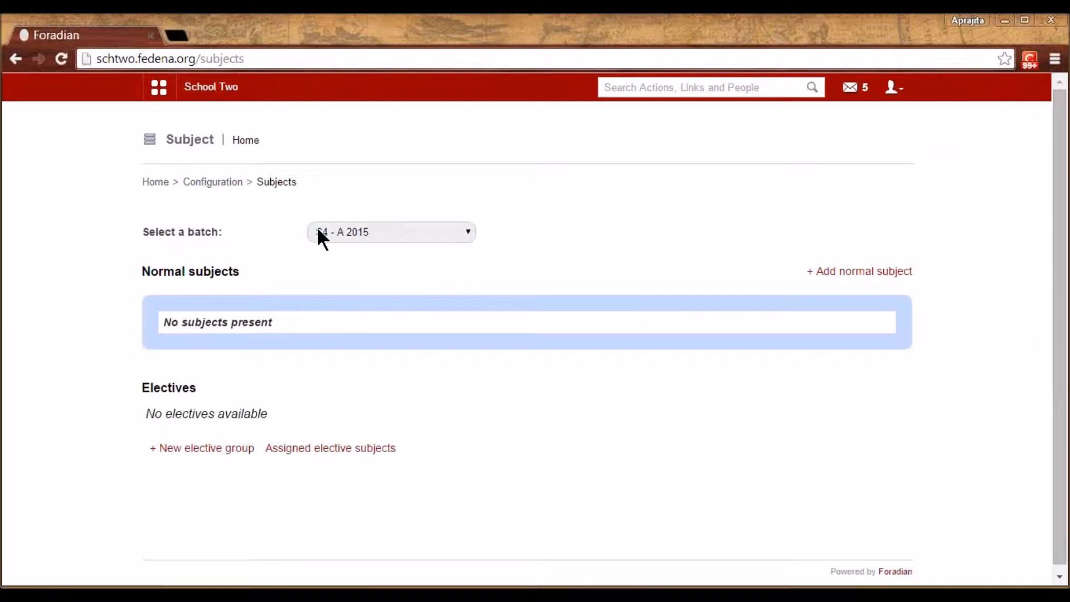
Add the normal subject English with code Eng and 5 weekly classes
click(875, 273)
click(596, 189)
text(English)
key(Tab)
text(Eng)
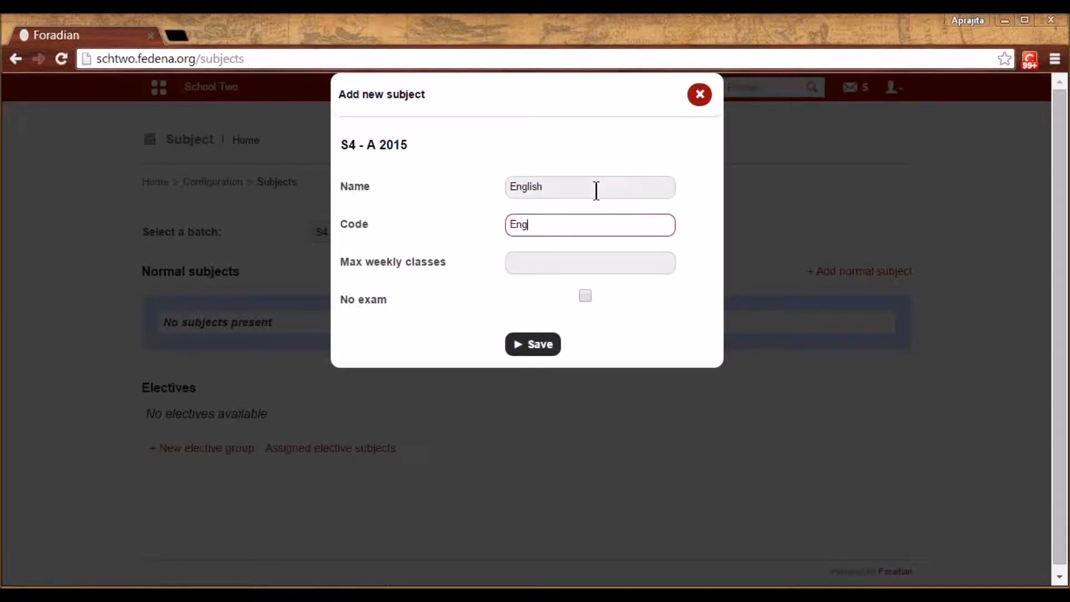
key(Tab)
text(5)
click(549, 346)
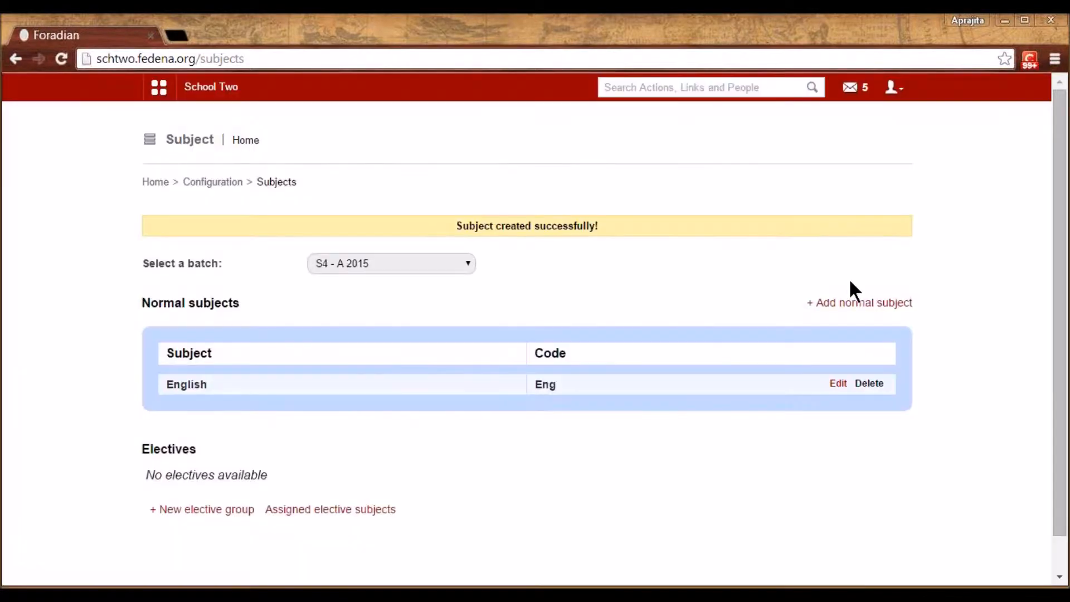
Add the normal subject Maths with code Mat and 4 weekly classes
click(846, 305)
click(580, 184)
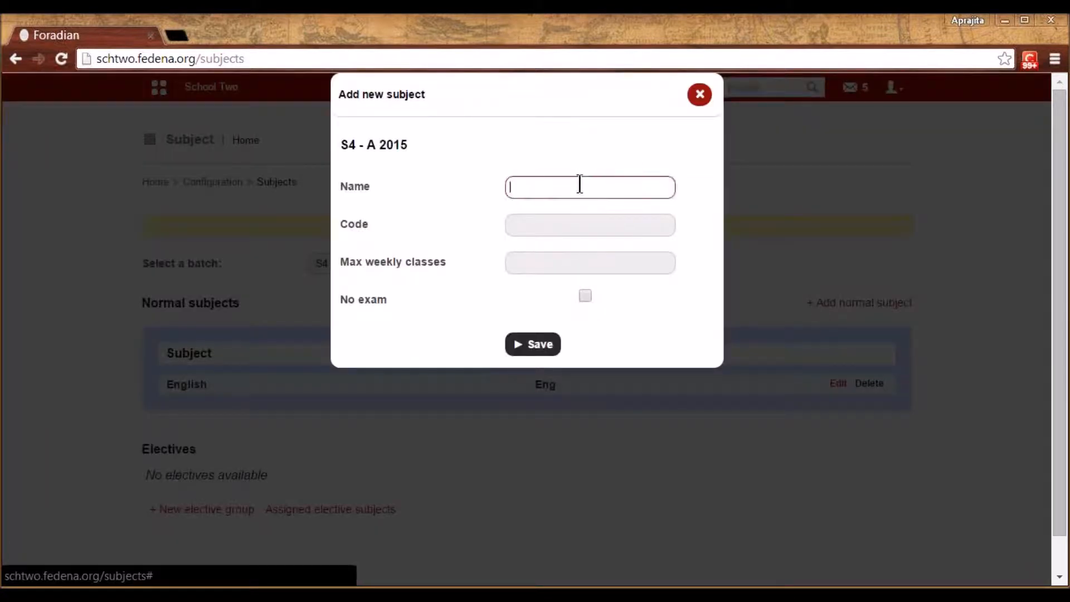
text(Maths)
key(Tab)
text(Mat)
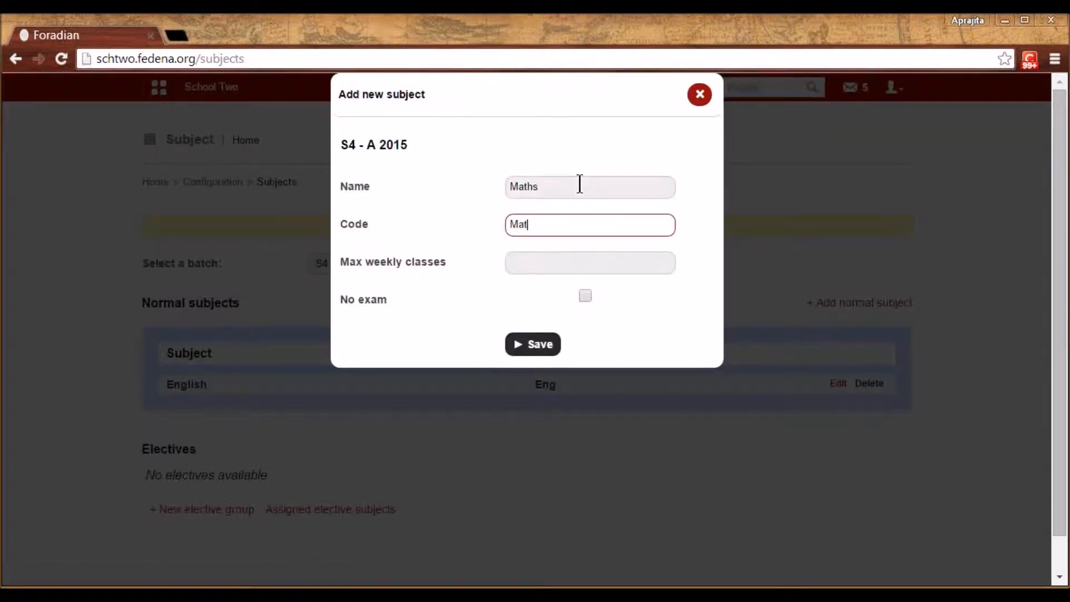
key(Tab)
text(4)
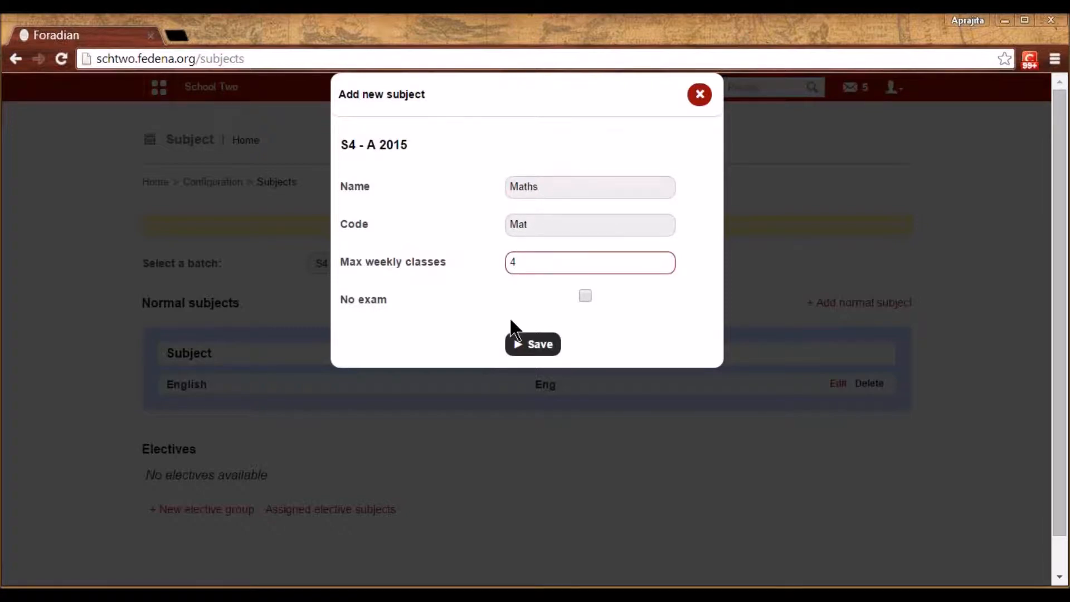
click(533, 344)
scroll(303, 421, down, 1)
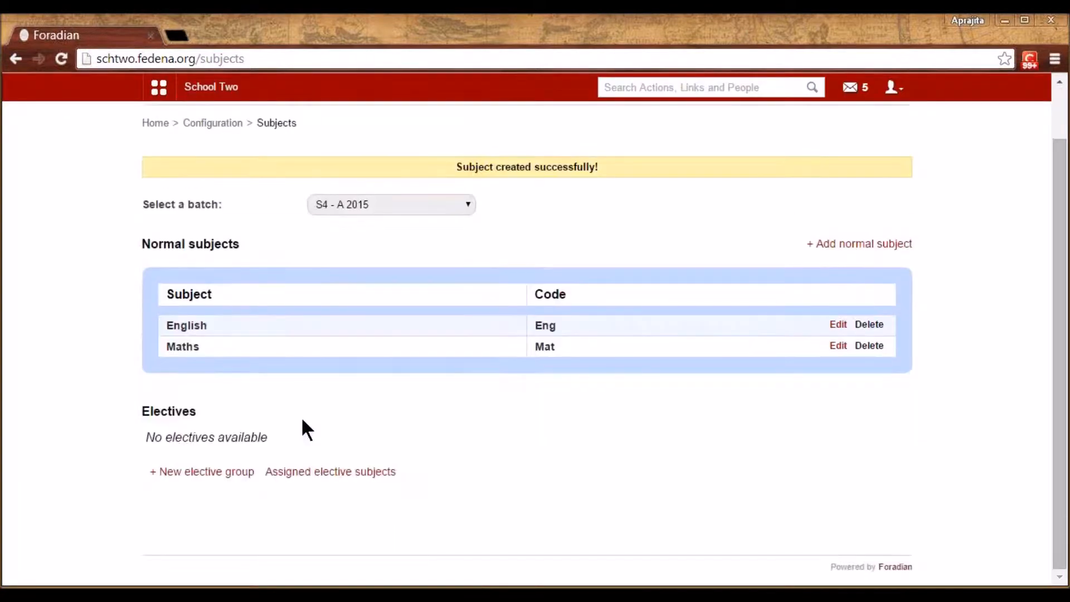
click(186, 472)
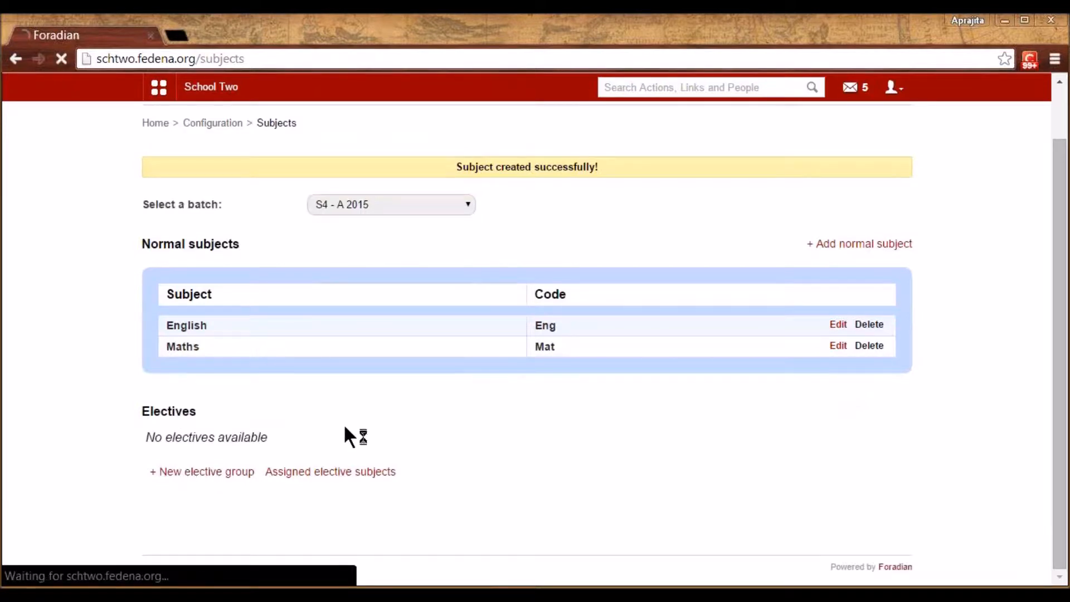
Create the elective group 'Languages' and open it
click(455, 267)
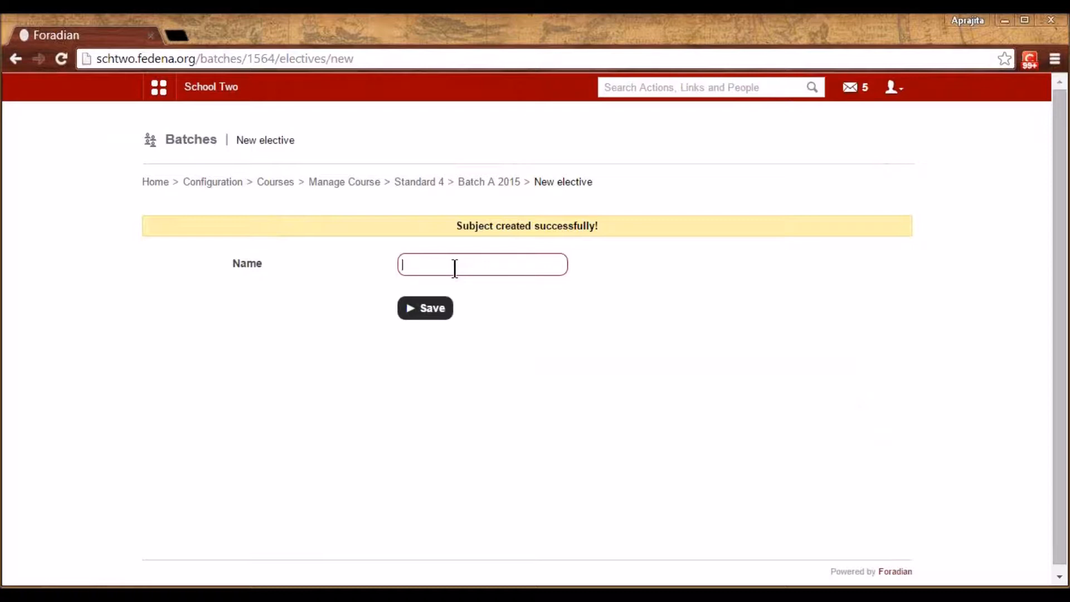
text(Lan)
key(Down)
key(Return)
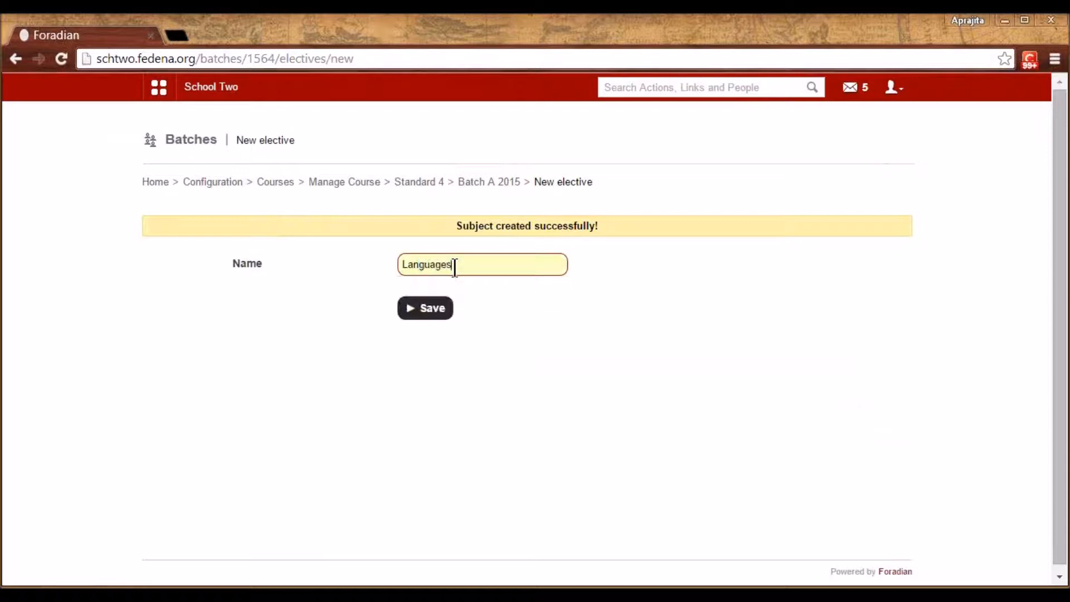
click(433, 316)
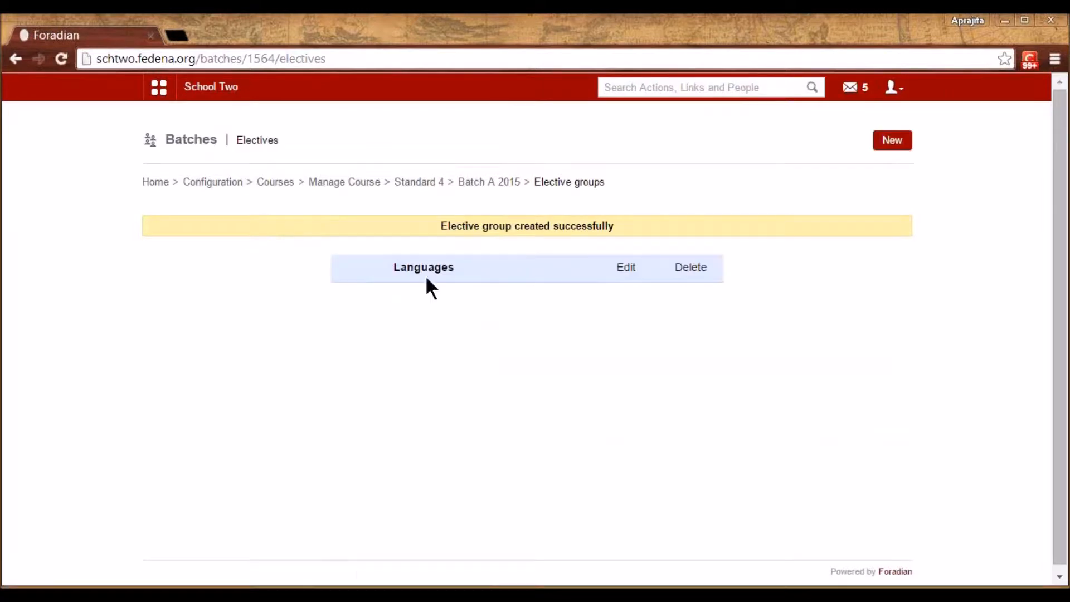
click(427, 269)
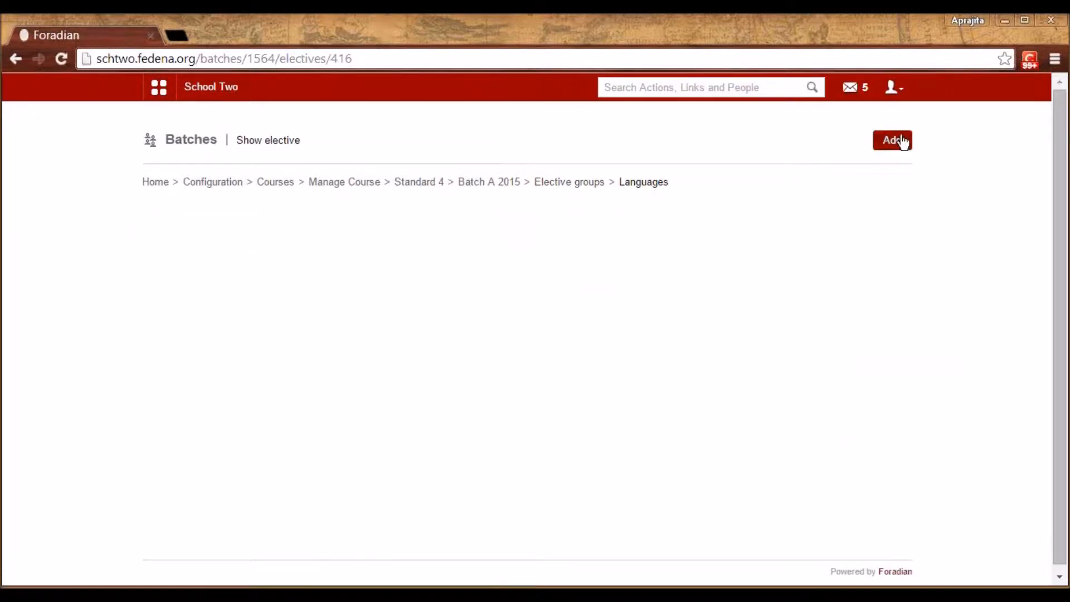
Add the elective Spanish with code Spa and 4 weekly classes
click(895, 140)
click(517, 195)
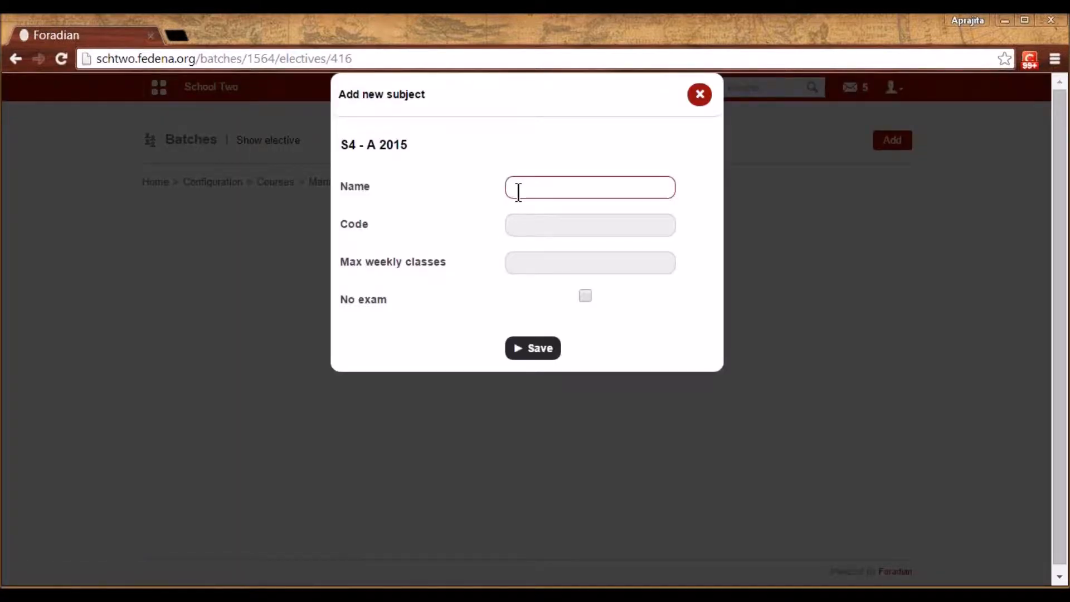
text(Spanish)
key(Tab)
text(Spa)
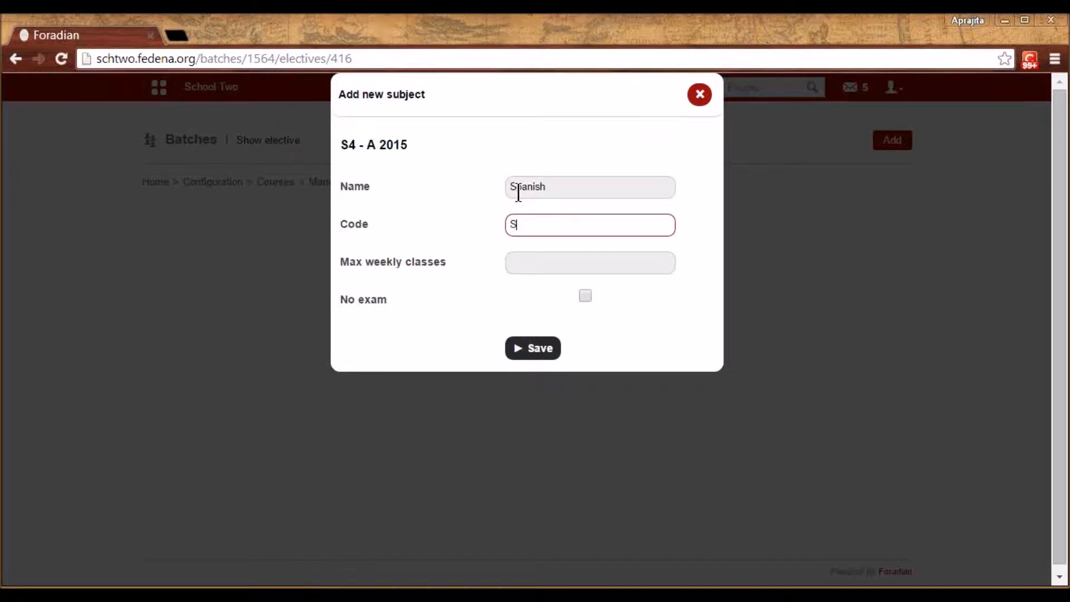
key(Tab)
text(4)
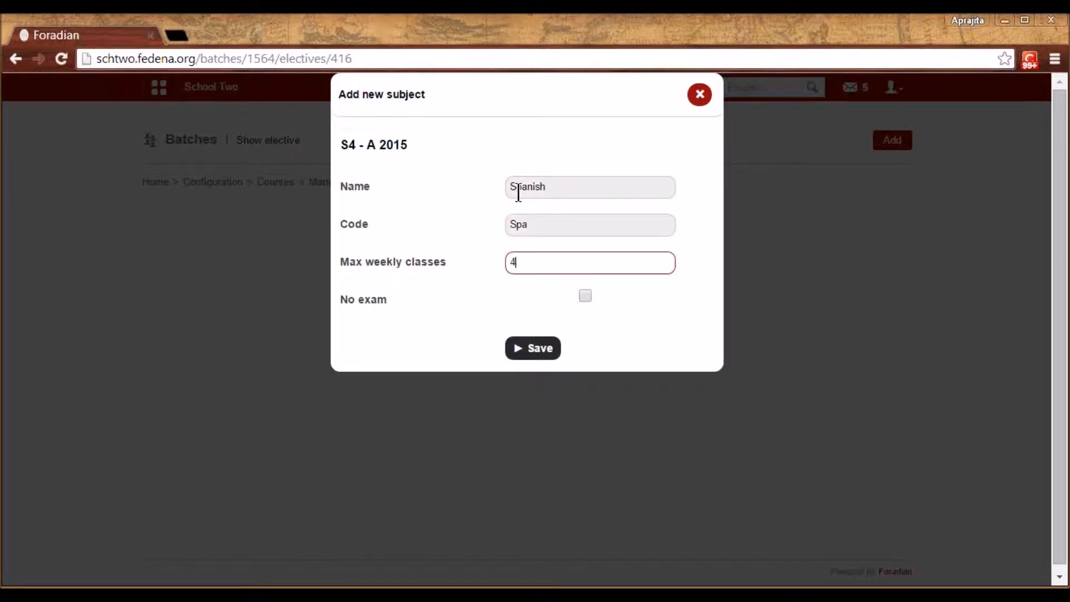
click(533, 360)
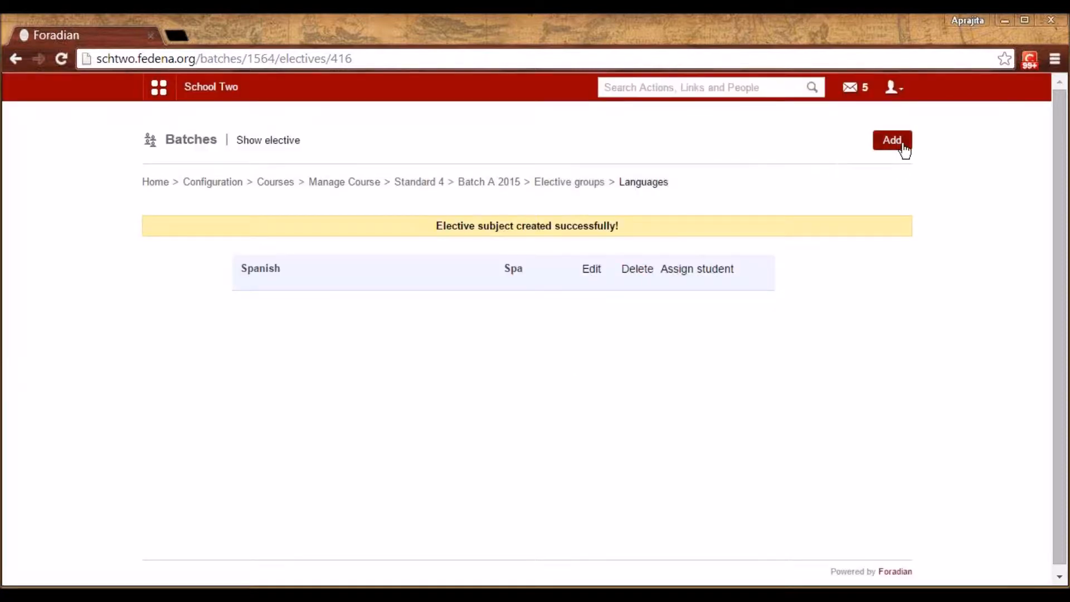
Add the elective French with code Fre and 4 weekly classes
click(893, 142)
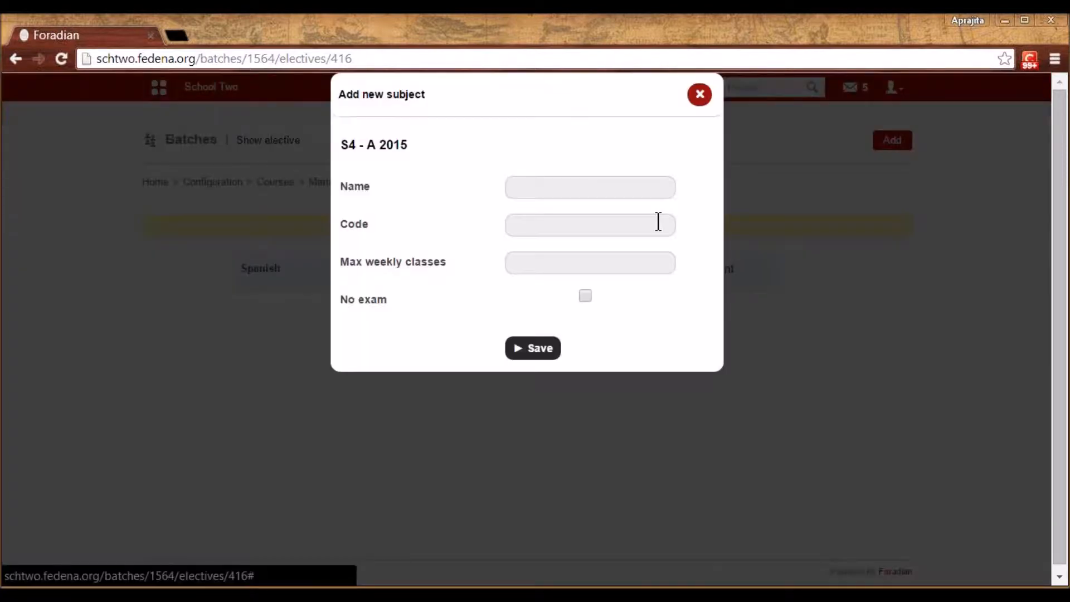
click(611, 188)
text(French)
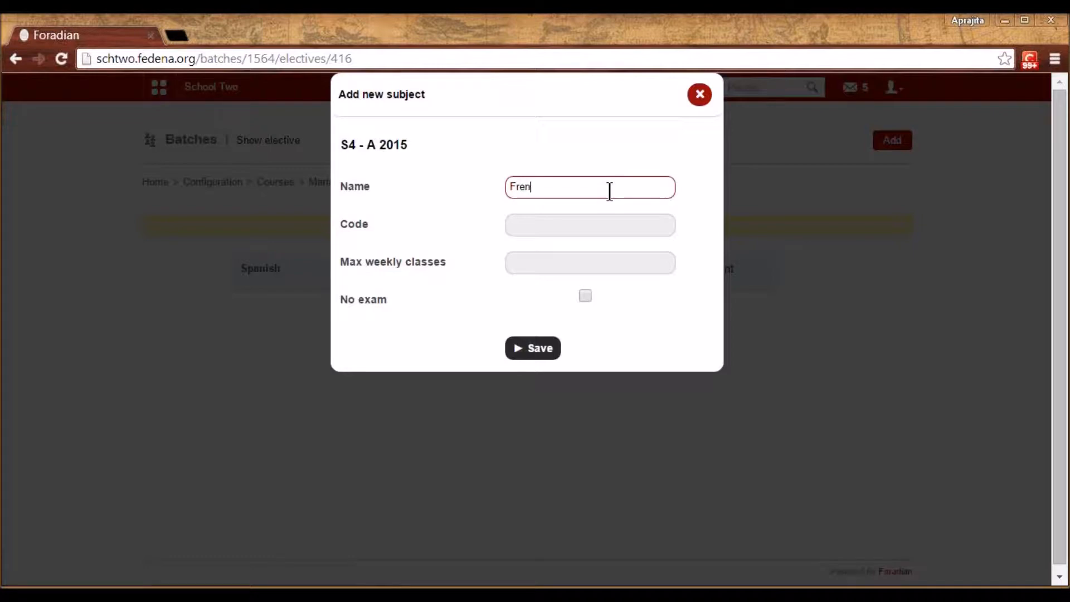
key(Tab)
text(Fre)
key(Tab)
text(4)
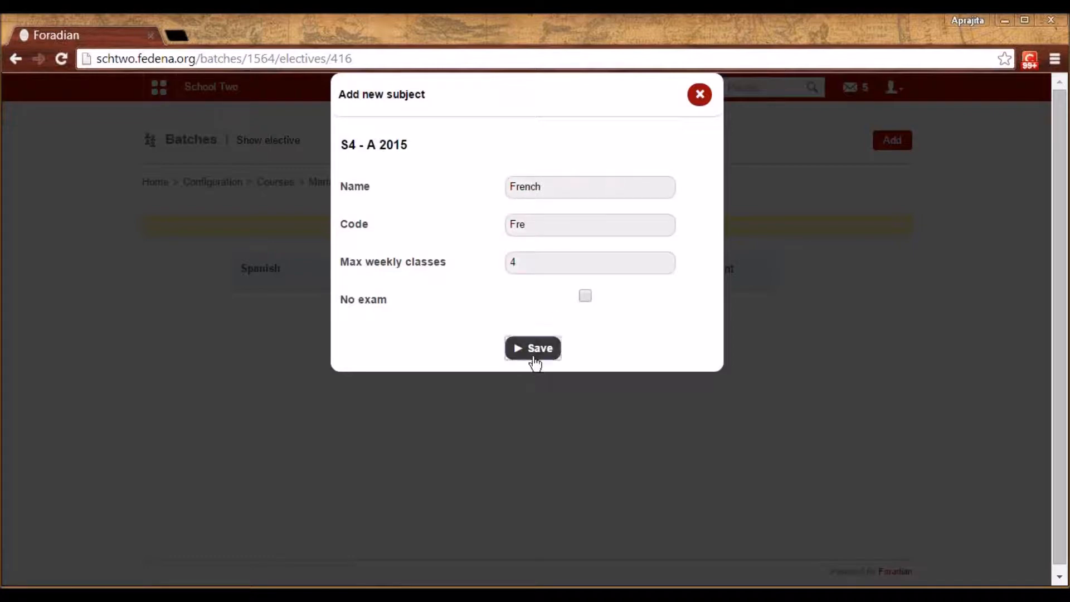
click(534, 356)
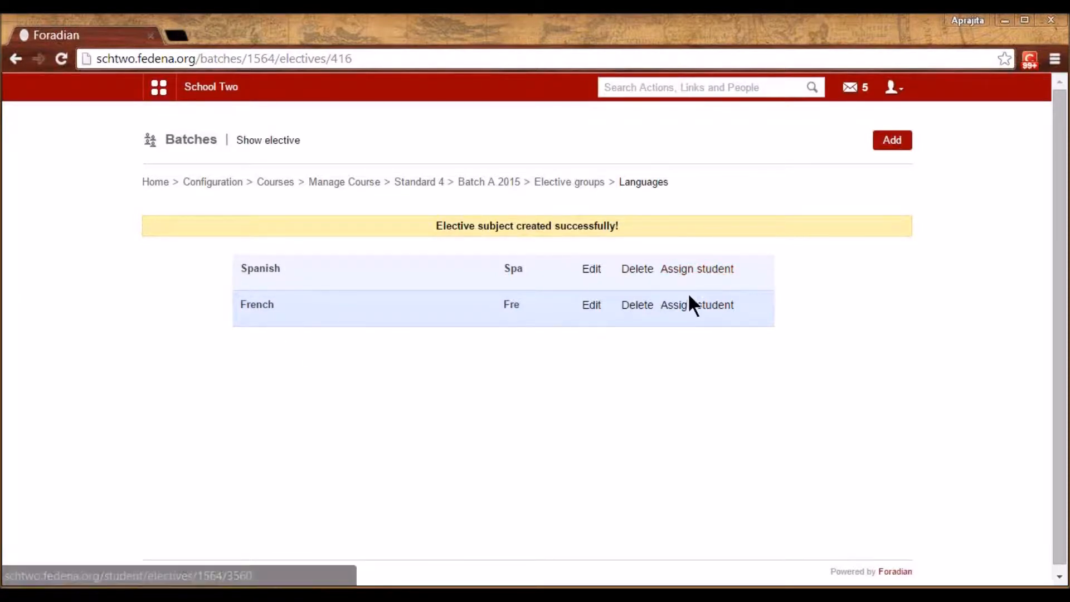
Open Manage student category from Configuration and look over categories like Staff child and Adults
click(236, 182)
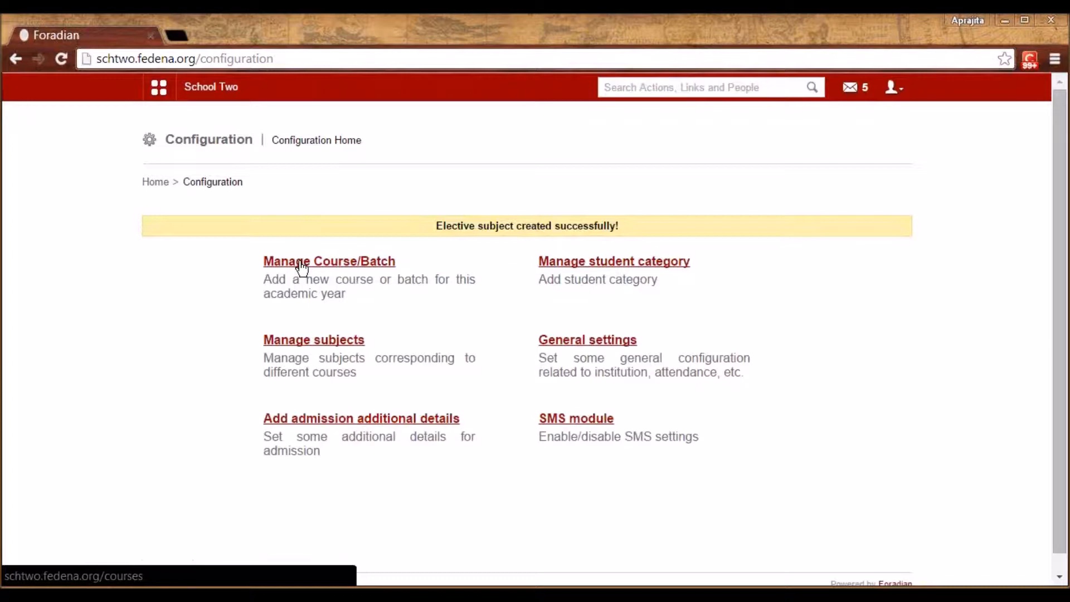
click(599, 262)
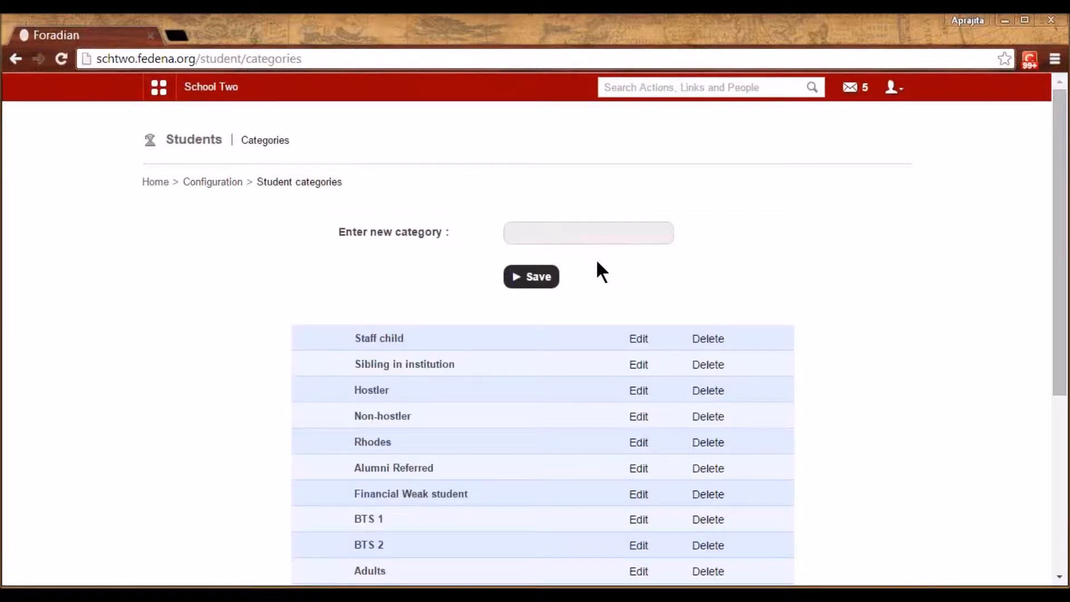
scroll(598, 262, down, 1)
scroll(597, 262, up, 1)
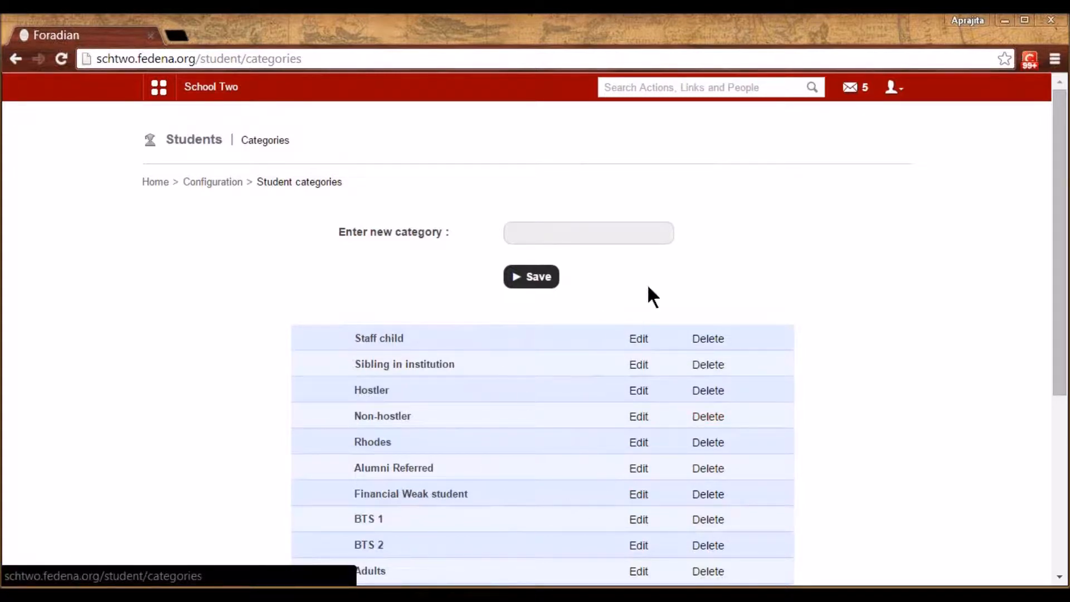
Review the admission additional details and the Passport field's edit form, then return to Configuration
click(218, 187)
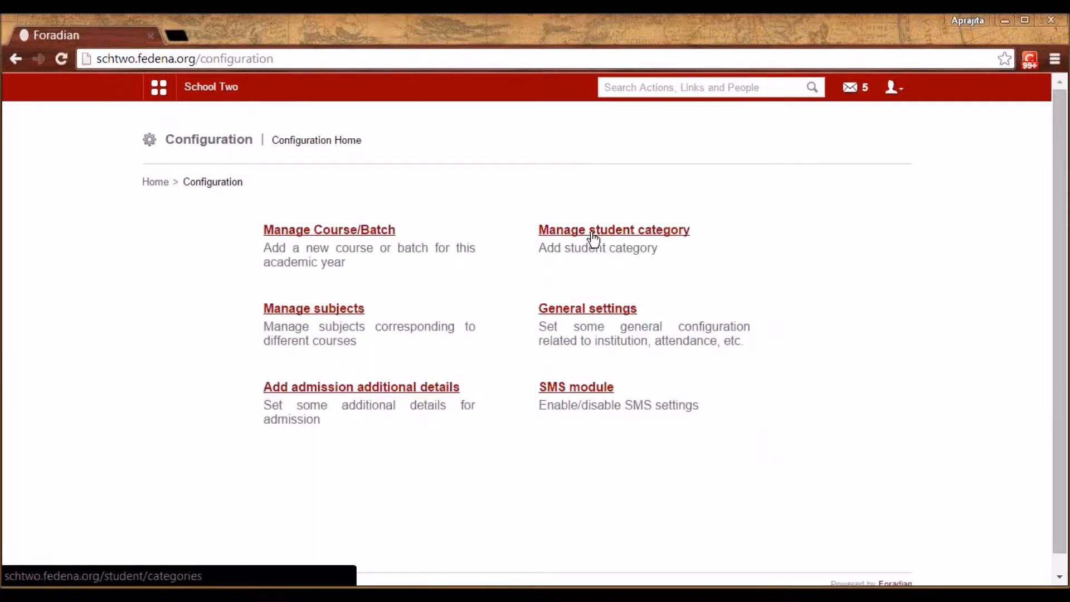
click(405, 388)
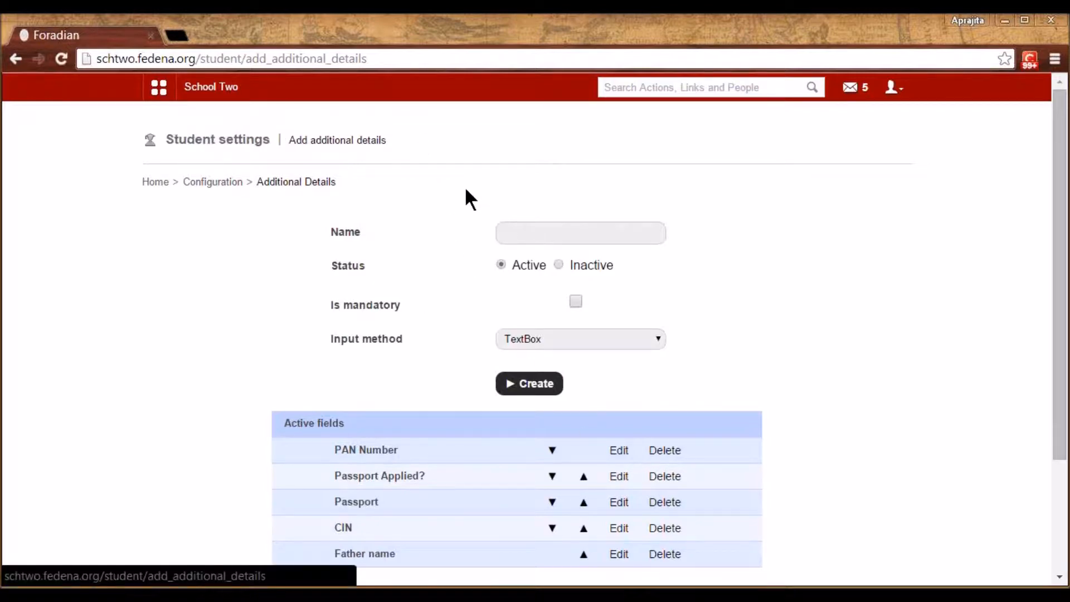
click(619, 504)
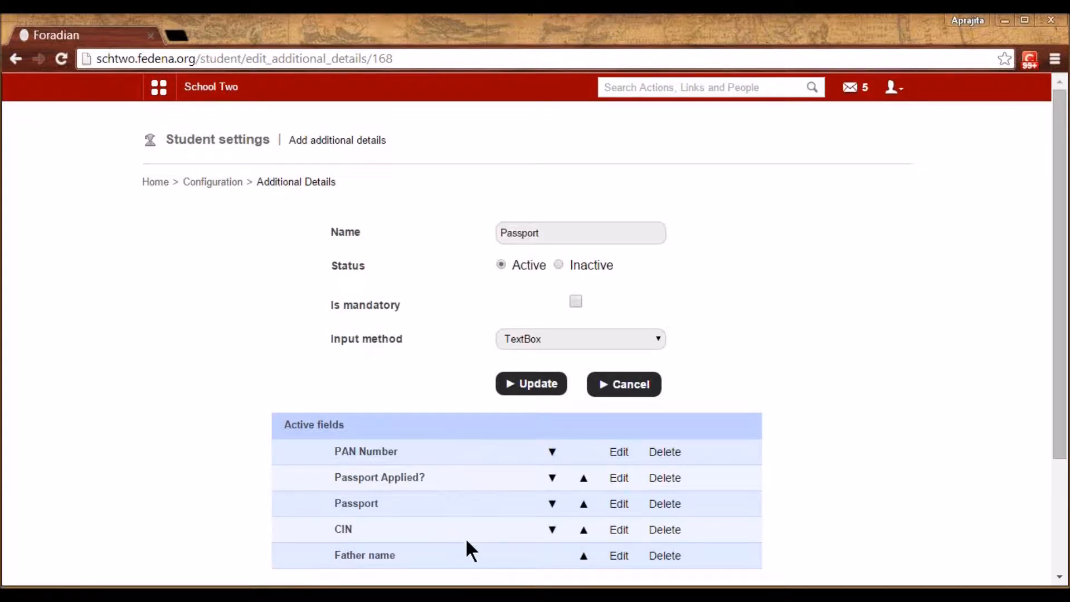
click(212, 184)
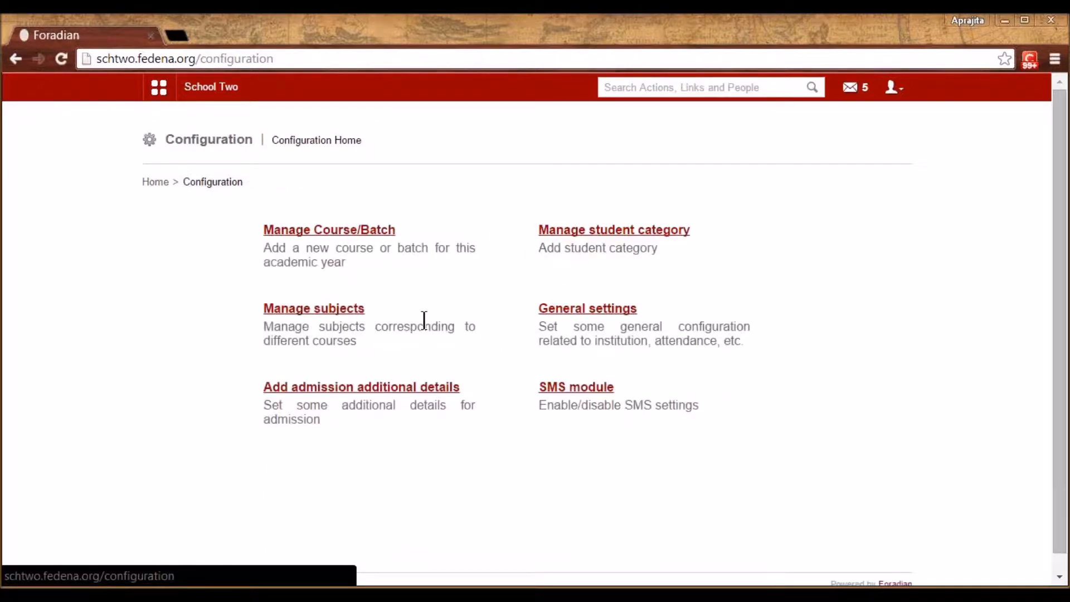
In SMS Settings, untick the Application option and save with Update
click(595, 388)
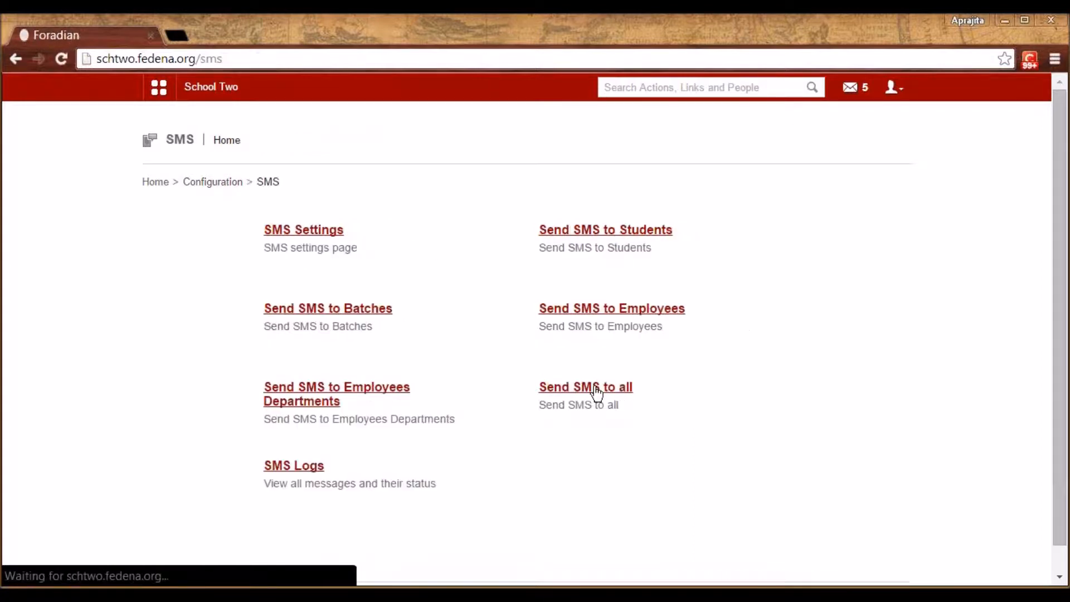
click(325, 231)
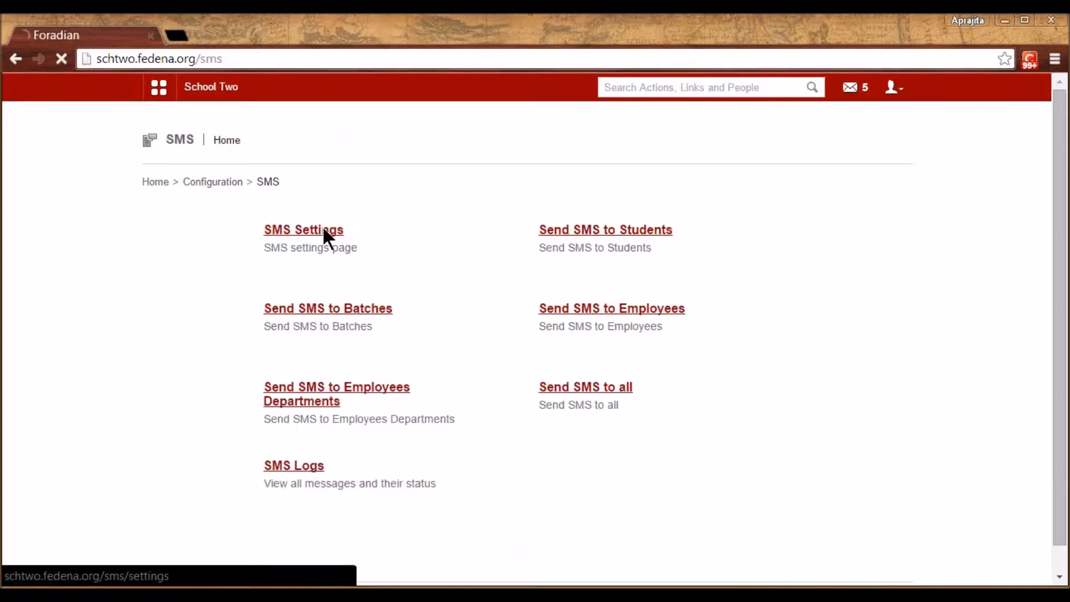
click(417, 229)
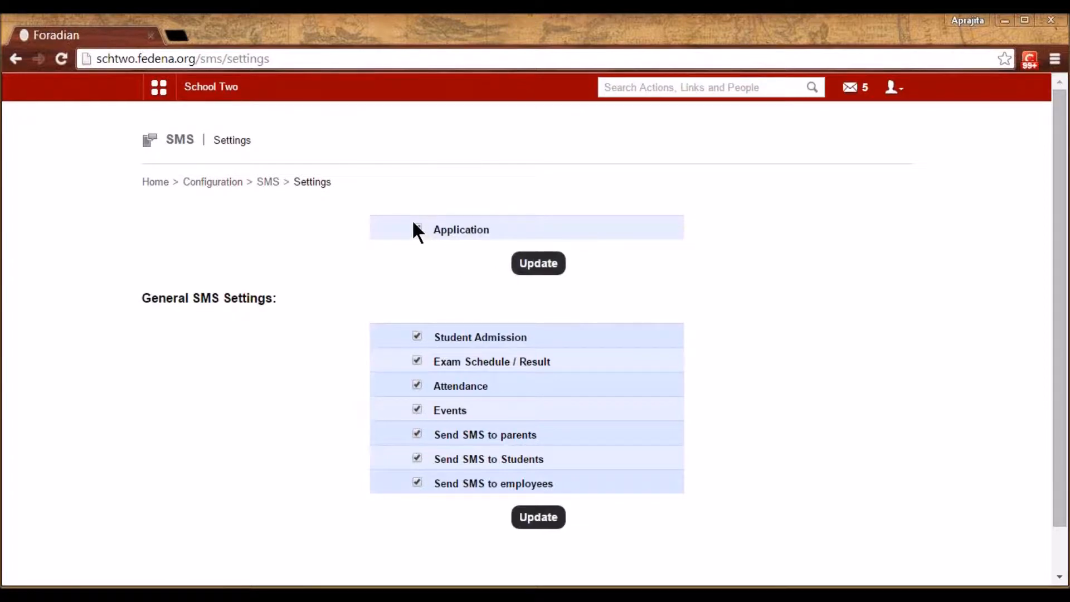
click(417, 229)
click(538, 265)
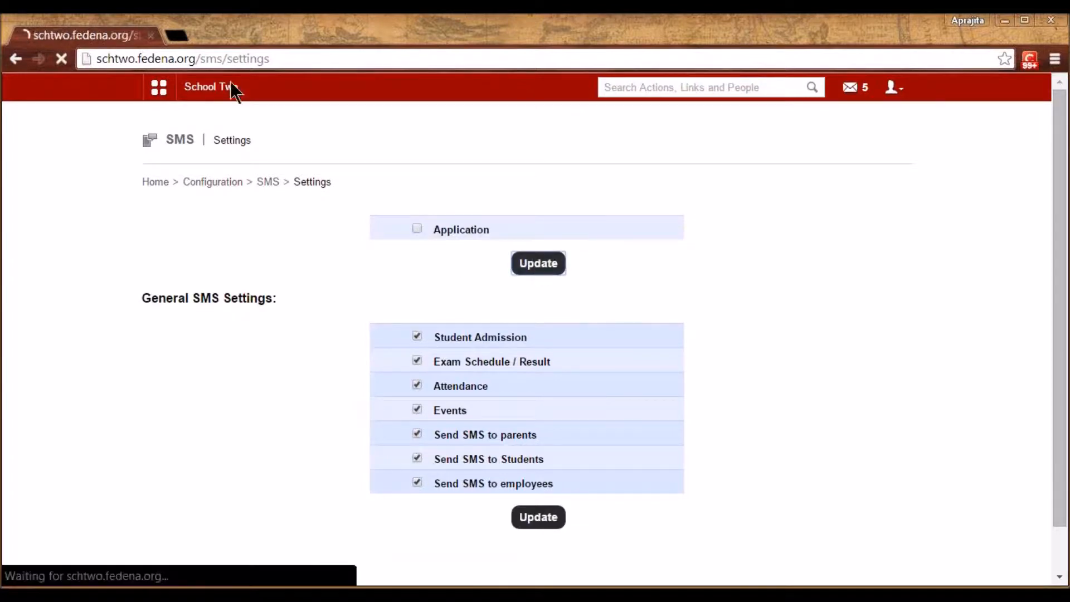
Open accounts.fedena.org in a new tab and log in to the accounts dashboard
click(174, 36)
text(acc)
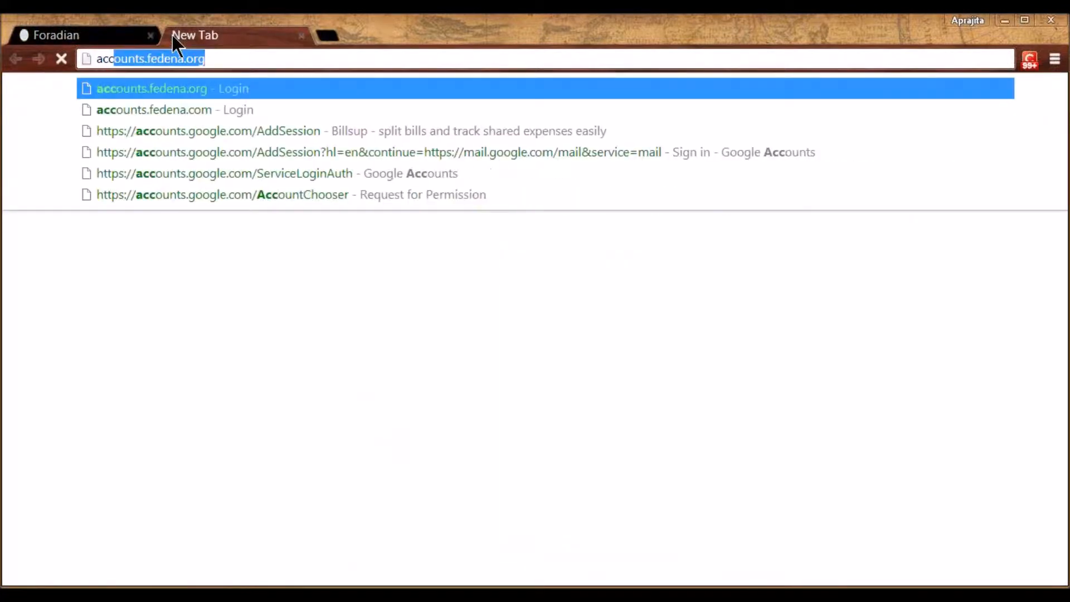
key(Return)
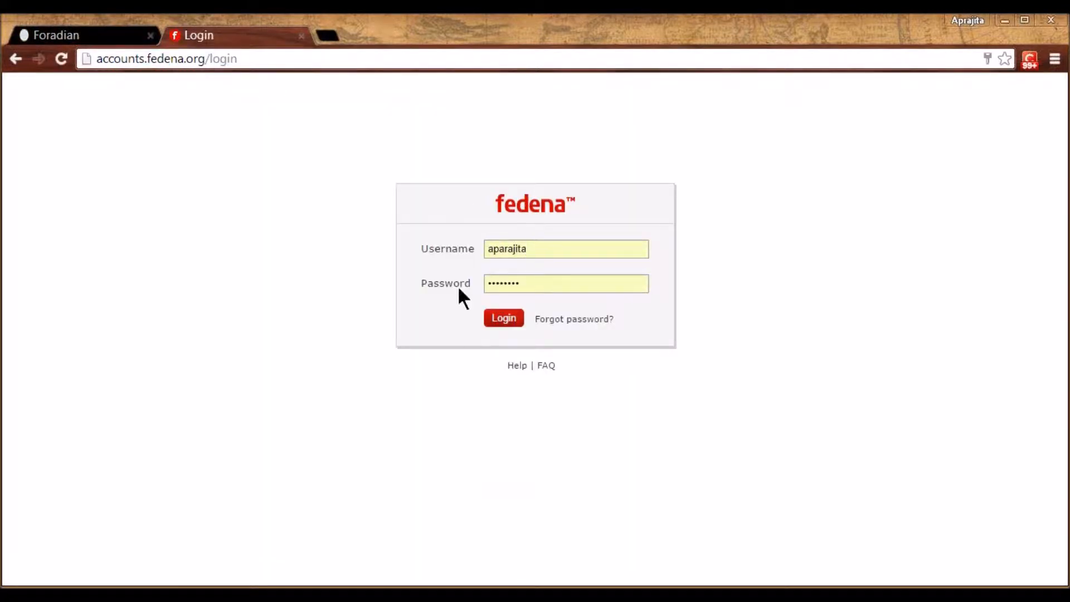
click(507, 317)
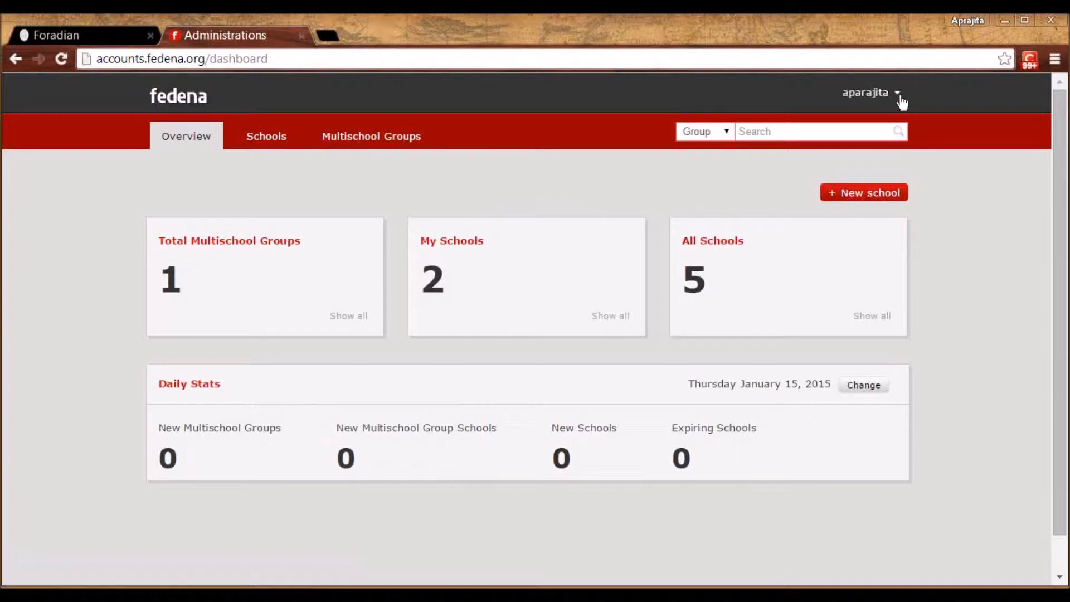
Open the company's Edit Sms Credential settings, then return to the school's SMS settings tab
click(899, 94)
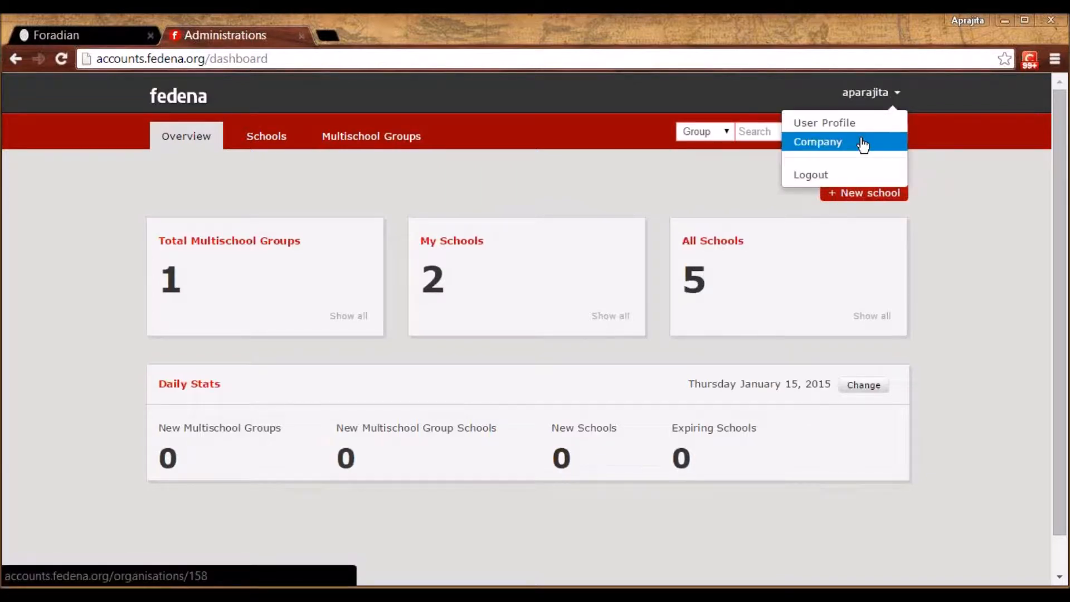
click(843, 146)
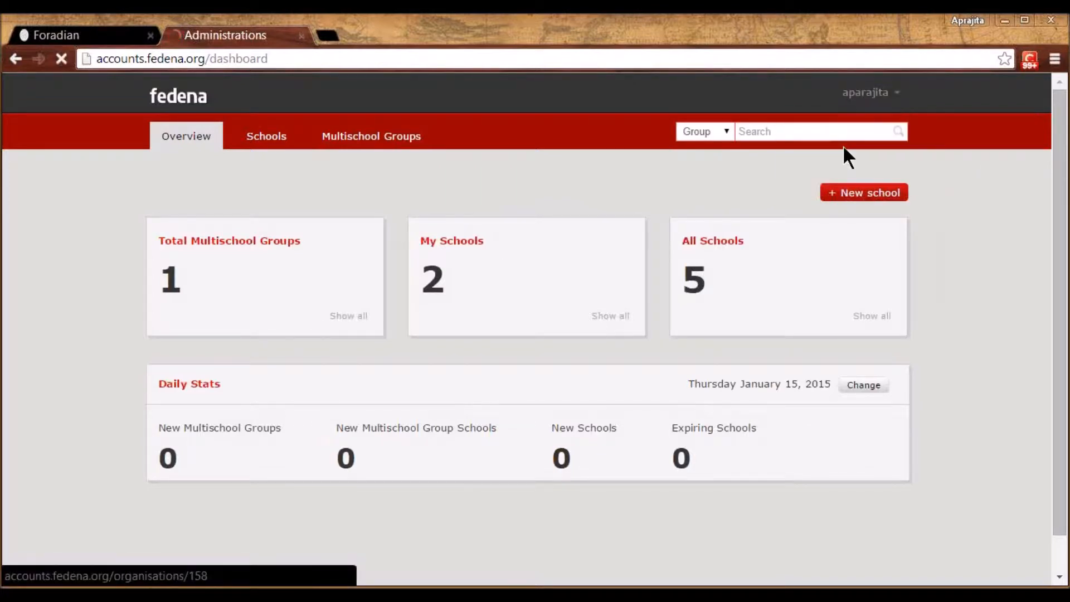
click(178, 377)
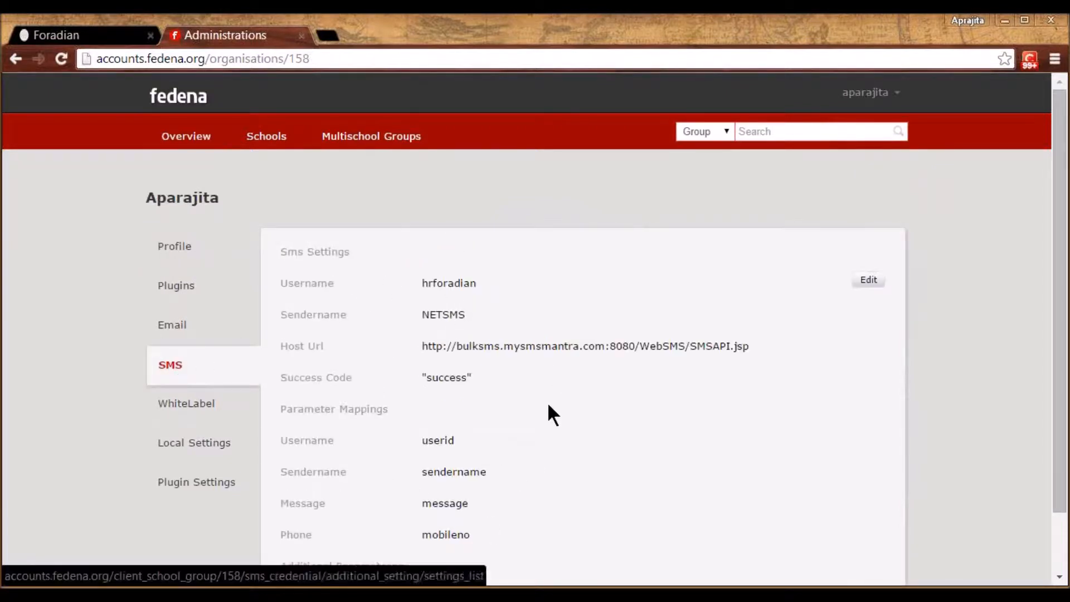
double_click(887, 288)
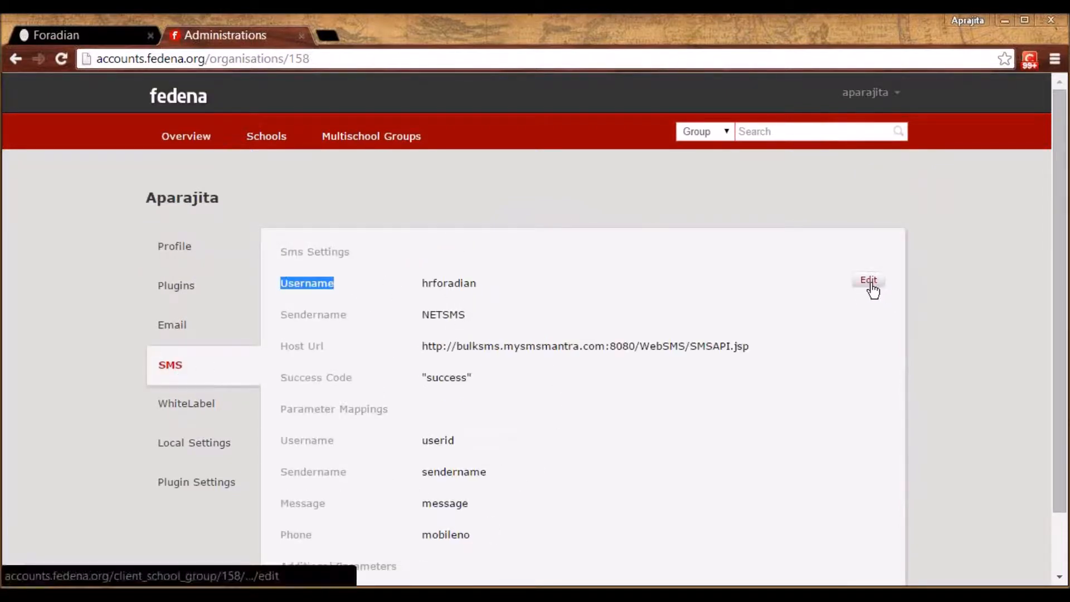
click(870, 282)
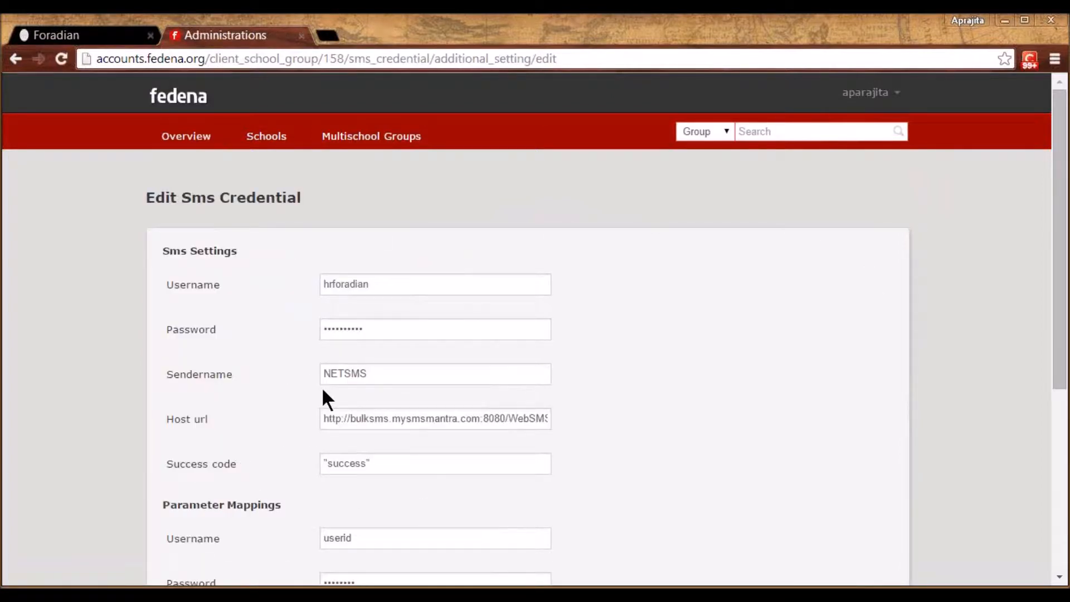
click(110, 35)
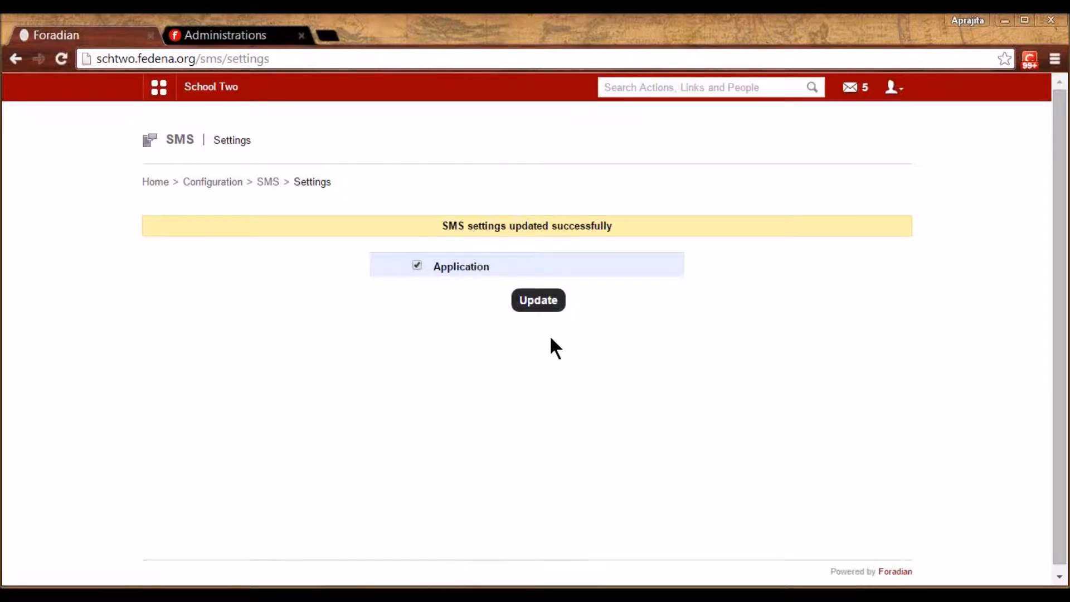
Update the Application SMS setting and go to the SMS home page
click(548, 301)
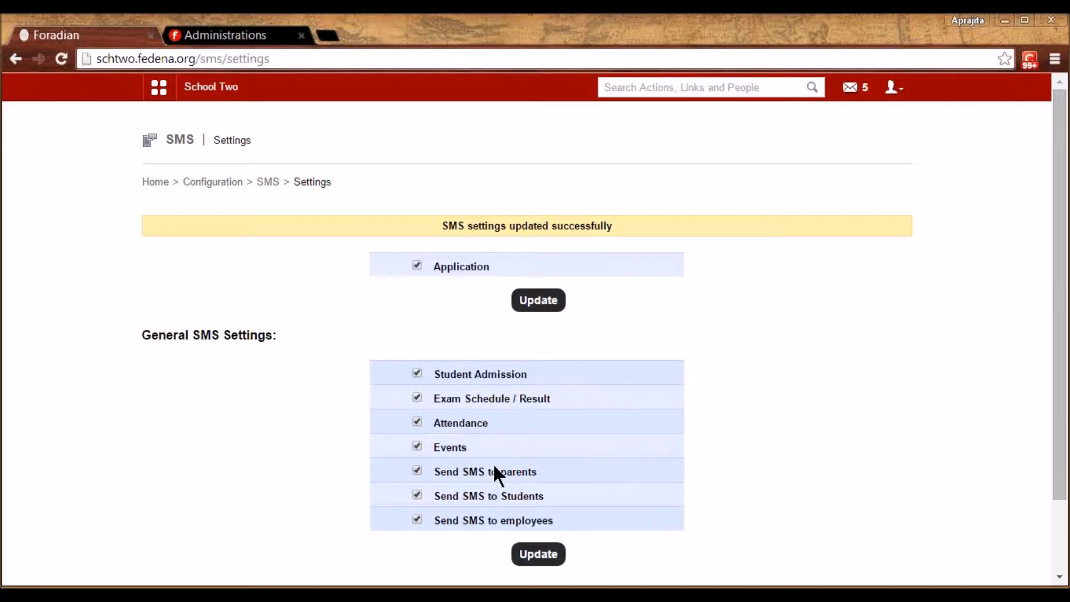
click(268, 184)
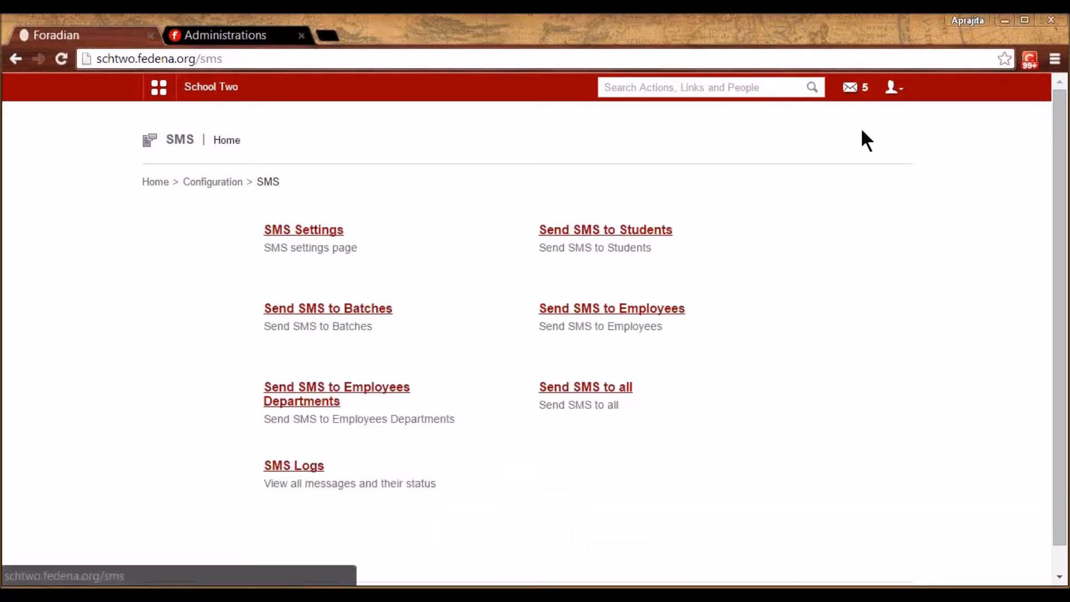
click(1064, 47)
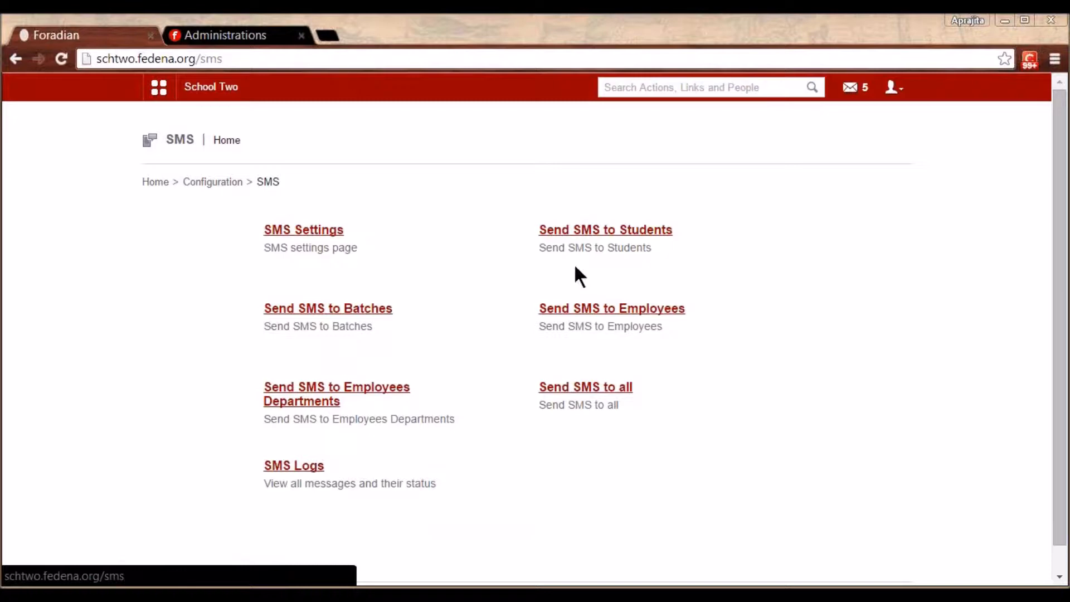
click(573, 230)
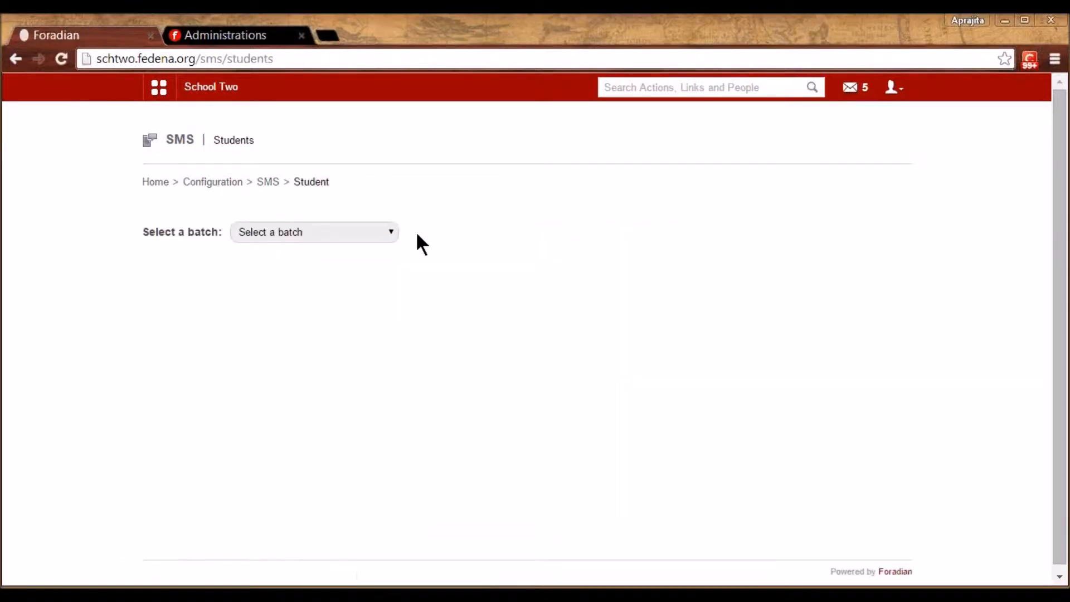
click(366, 231)
click(294, 408)
key(Down)
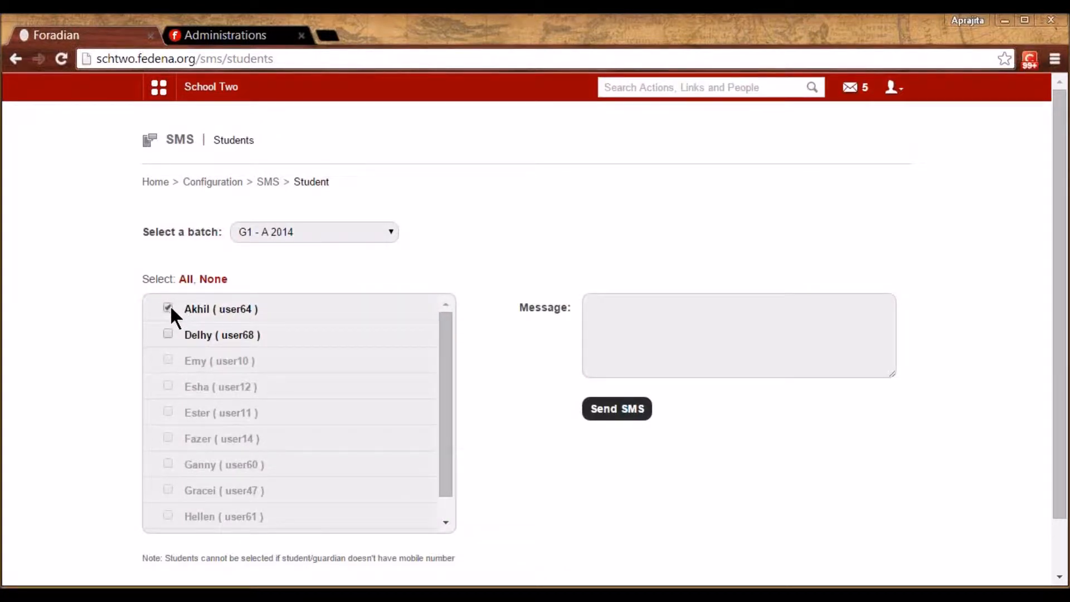
click(658, 331)
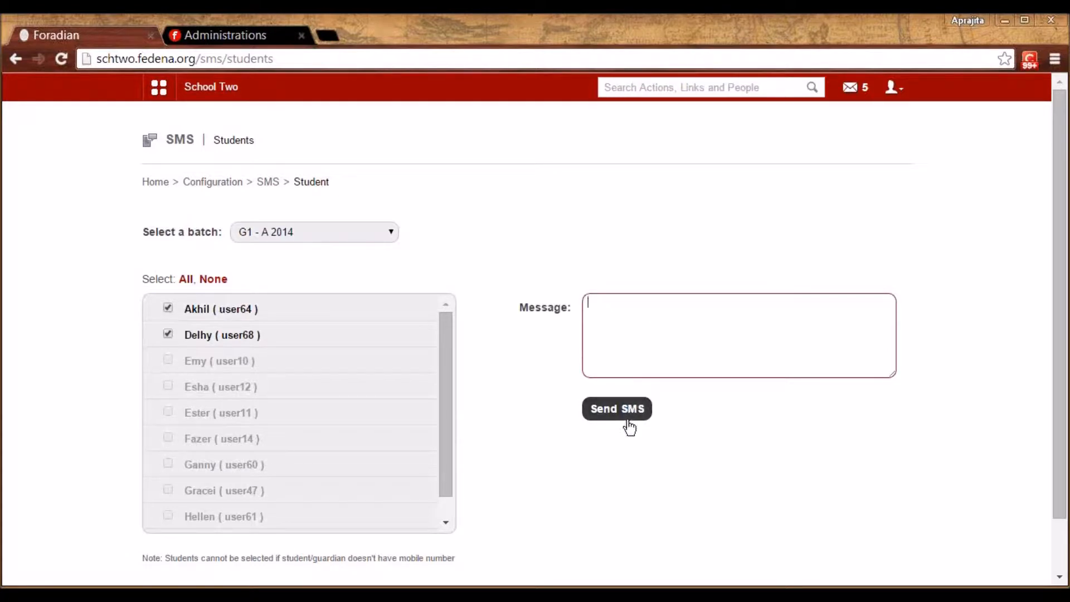
click(268, 184)
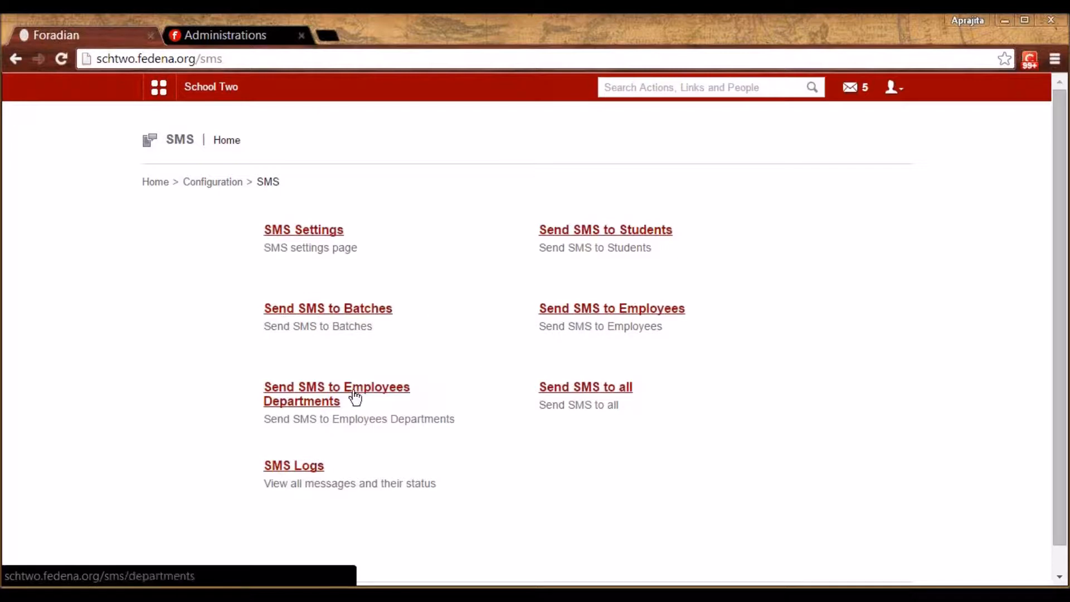
View the first sent message's SMS log showing 'Not Enough Parameters', then return to Configuration
click(605, 386)
click(700, 96)
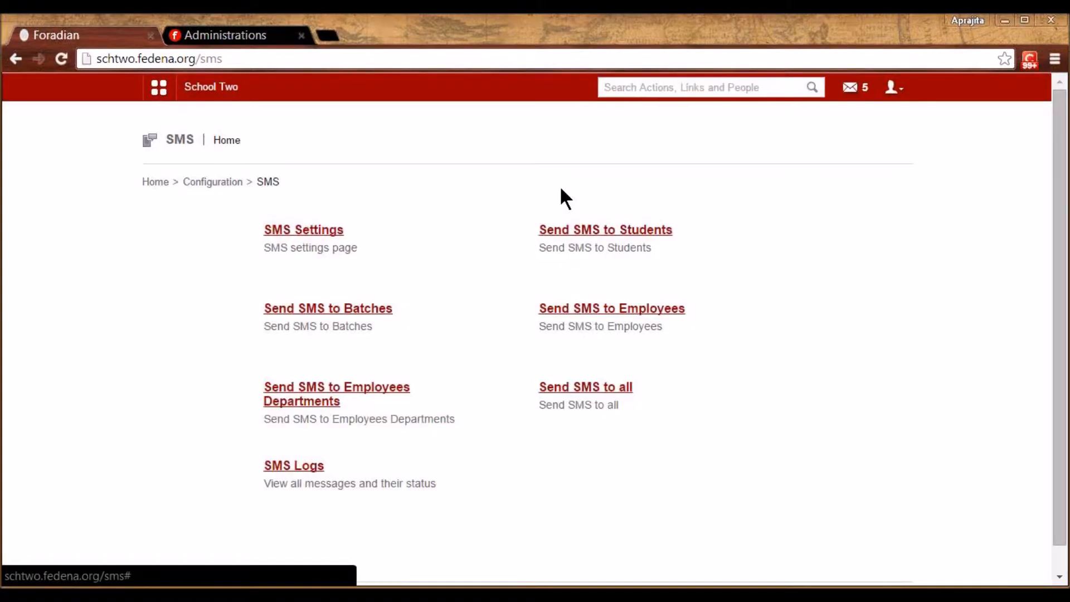
click(293, 467)
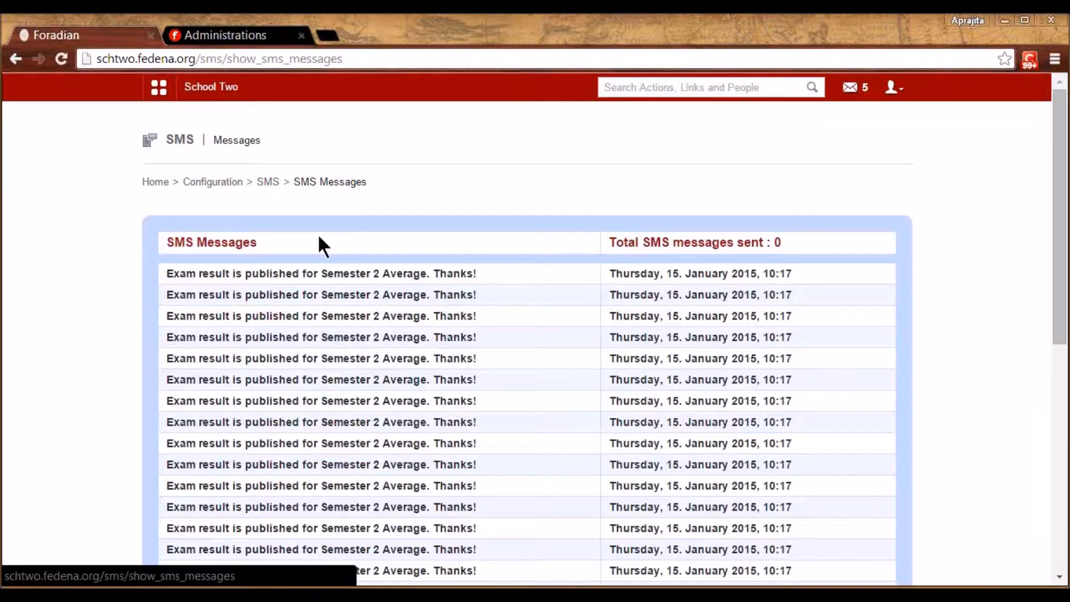
scroll(47, 418, down, 7)
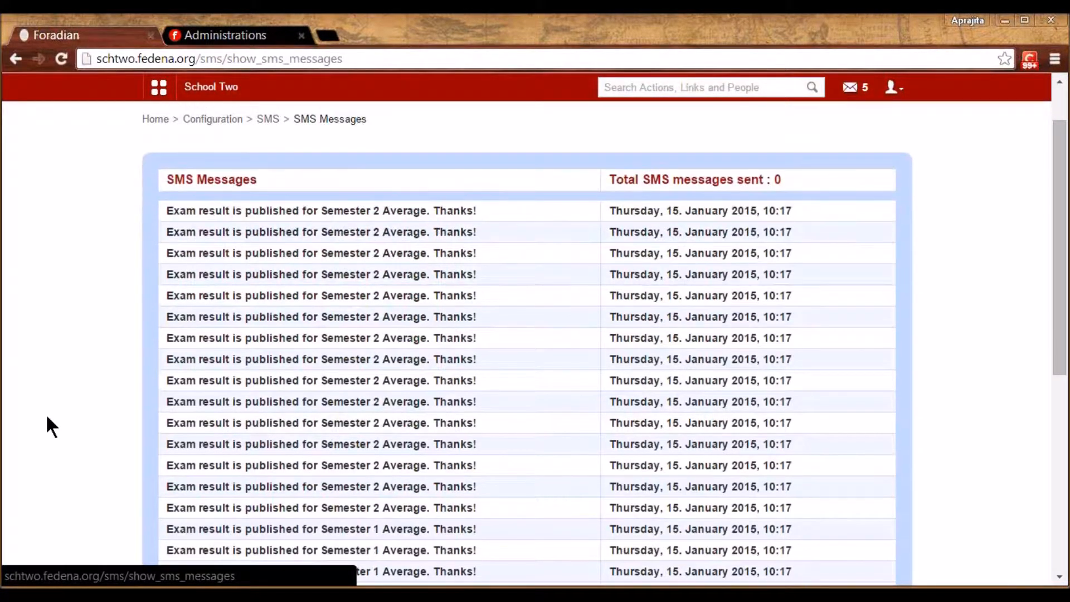
scroll(46, 413, up, 7)
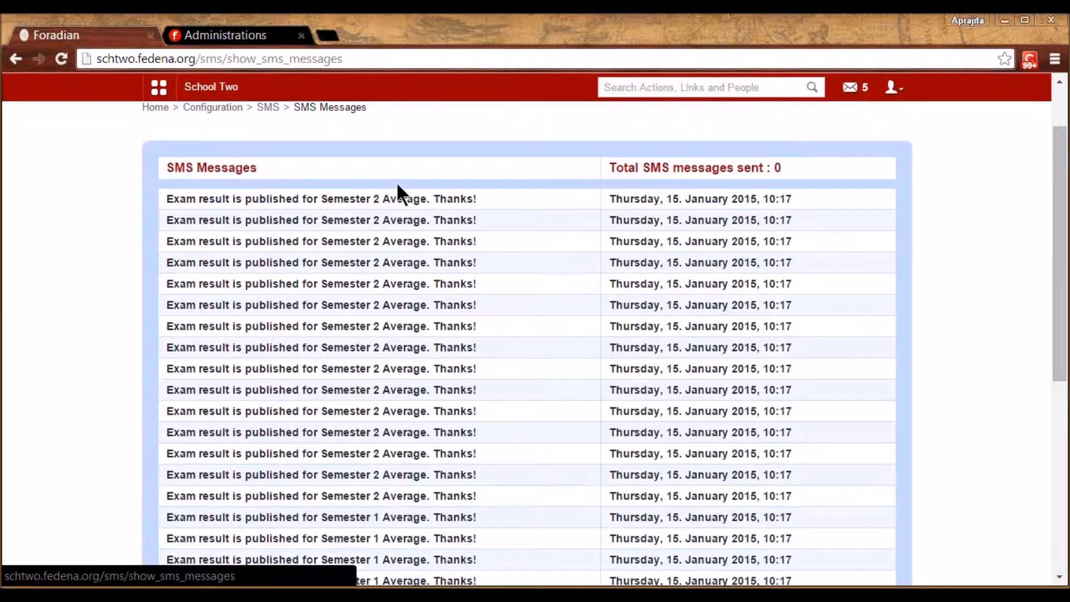
click(386, 199)
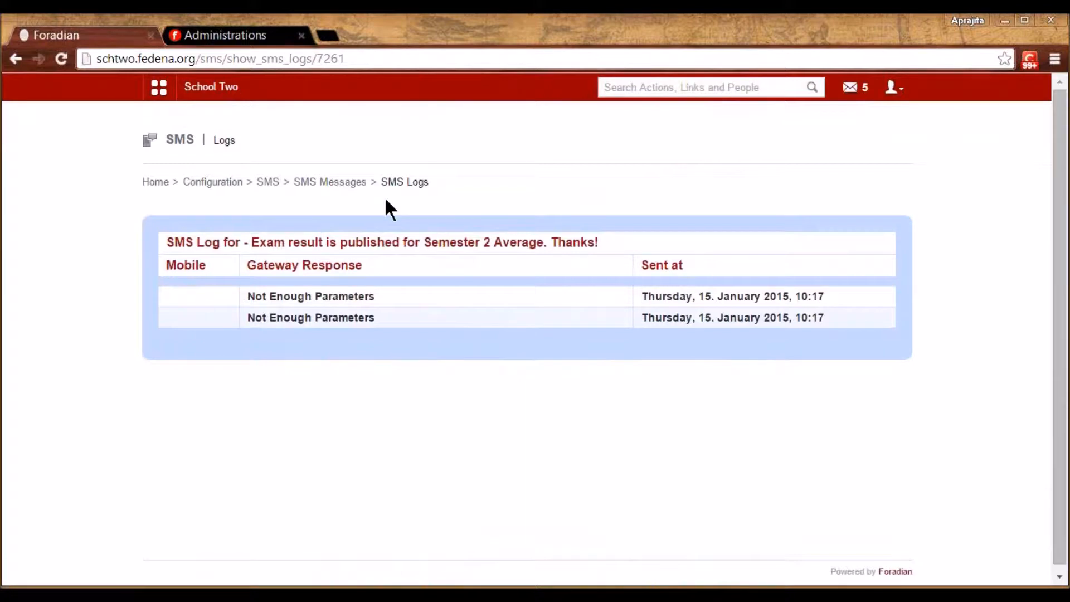
click(215, 182)
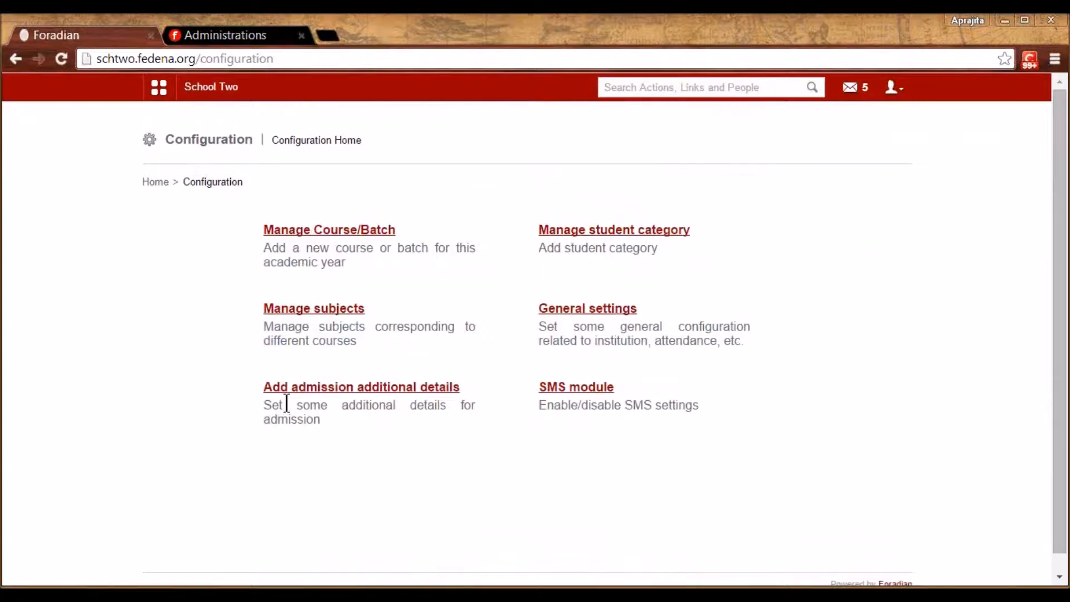
From the modules menu's Academics section, open Students > Student Admission
click(161, 88)
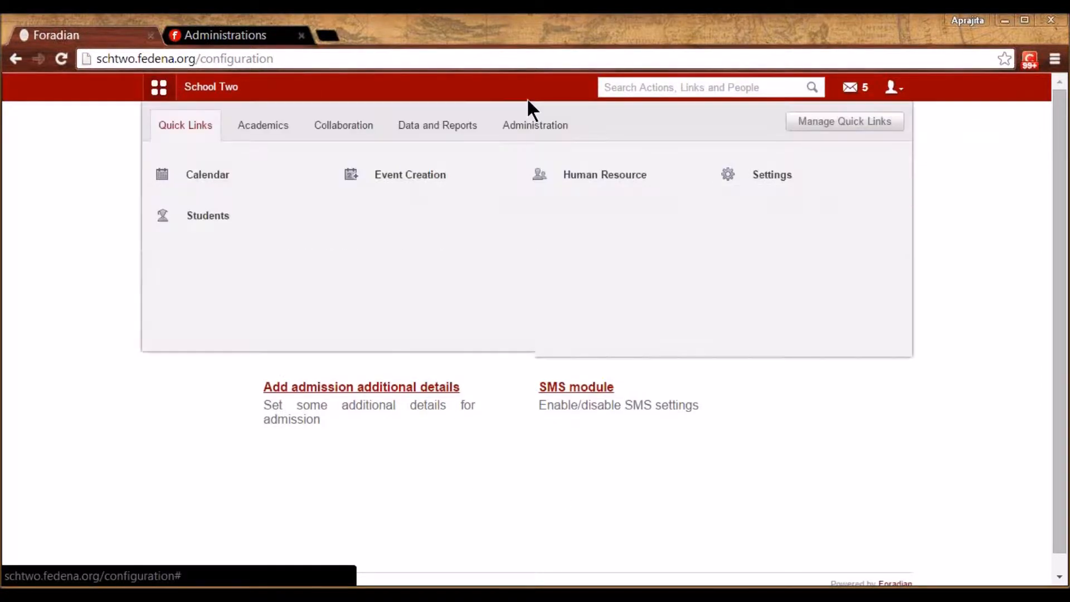
click(528, 128)
mouse_move(591, 192)
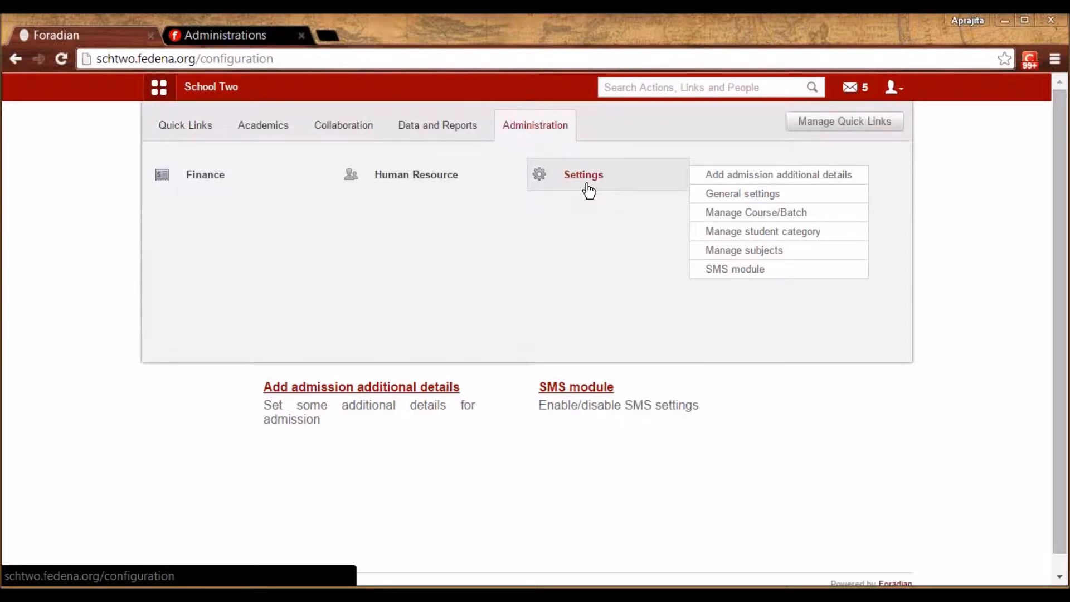
click(277, 137)
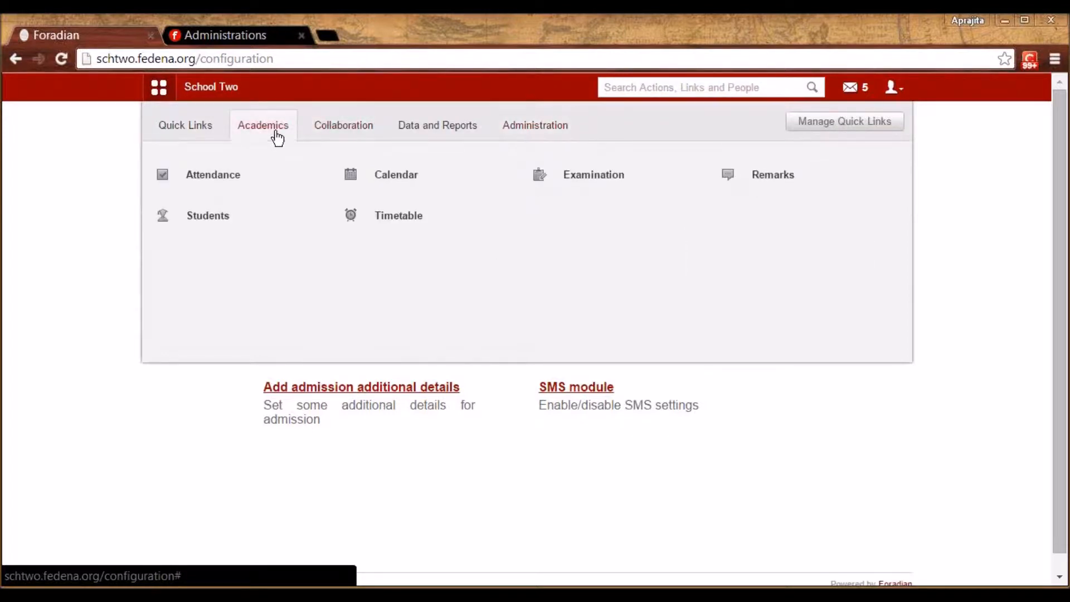
mouse_move(227, 216)
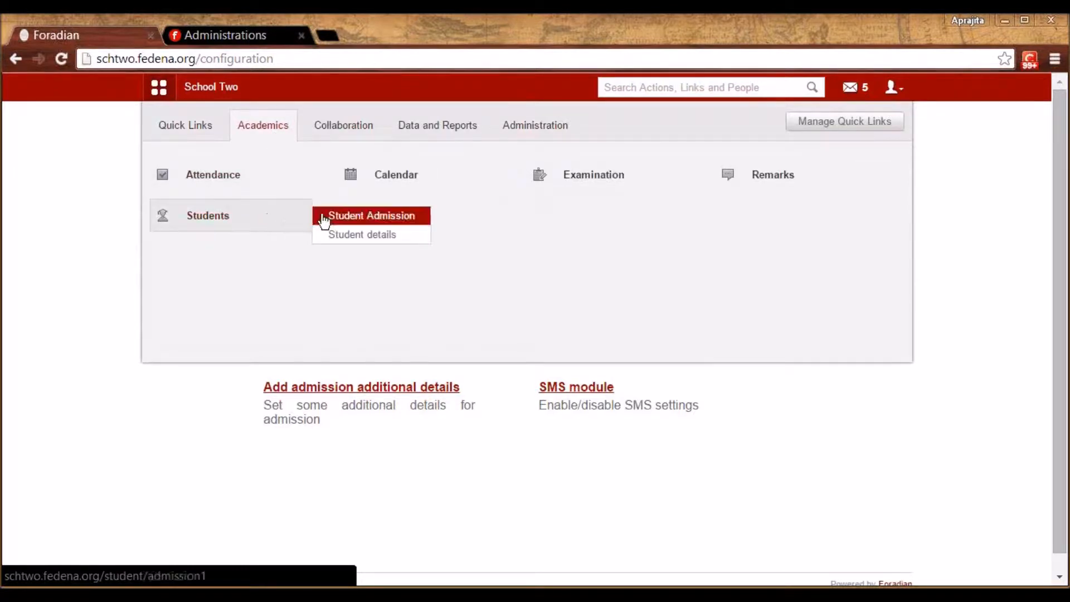
click(341, 221)
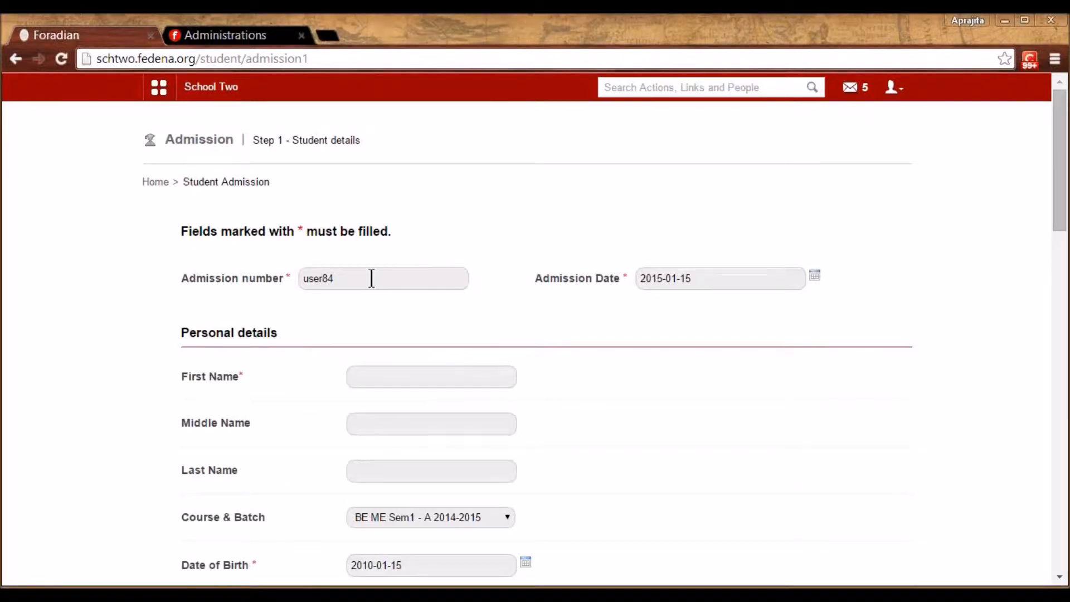
Check the admission number field and enter 'Jol' as the student's first name
click(349, 272)
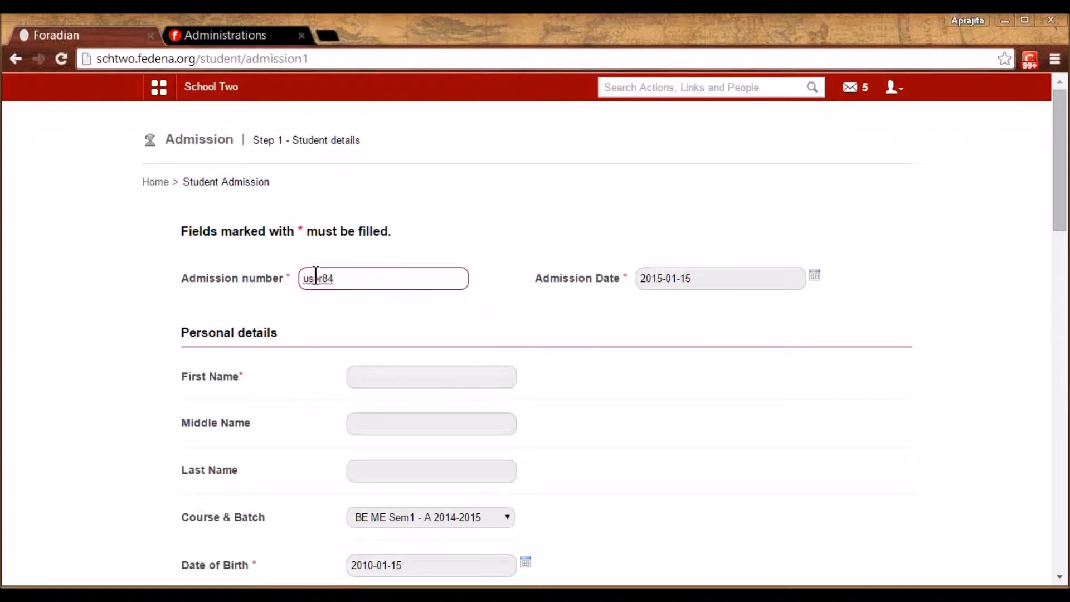
click(602, 415)
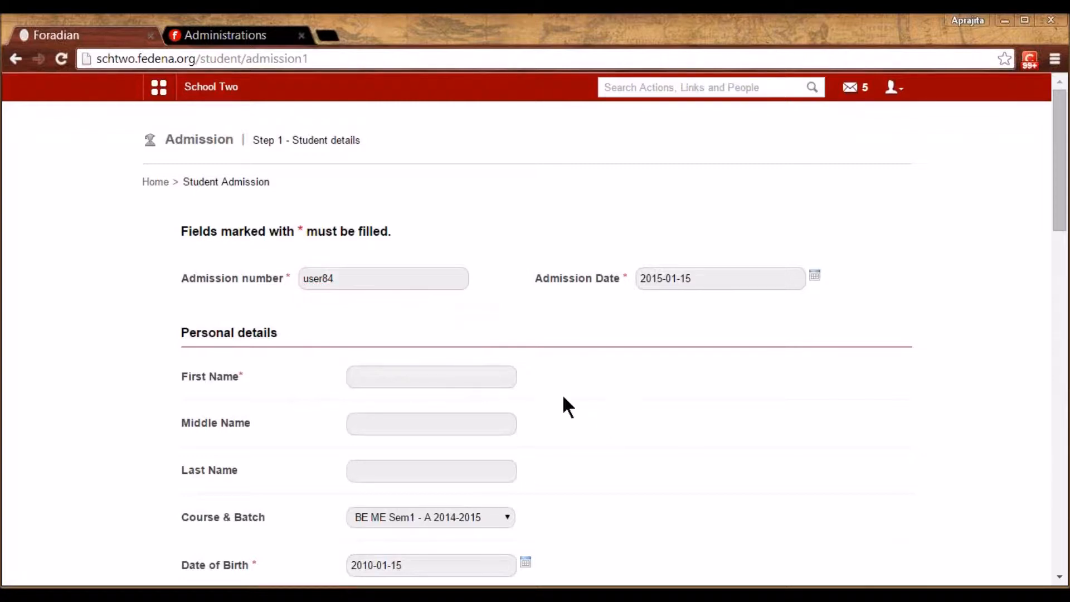
click(375, 270)
click(848, 352)
scroll(847, 352, down, 2)
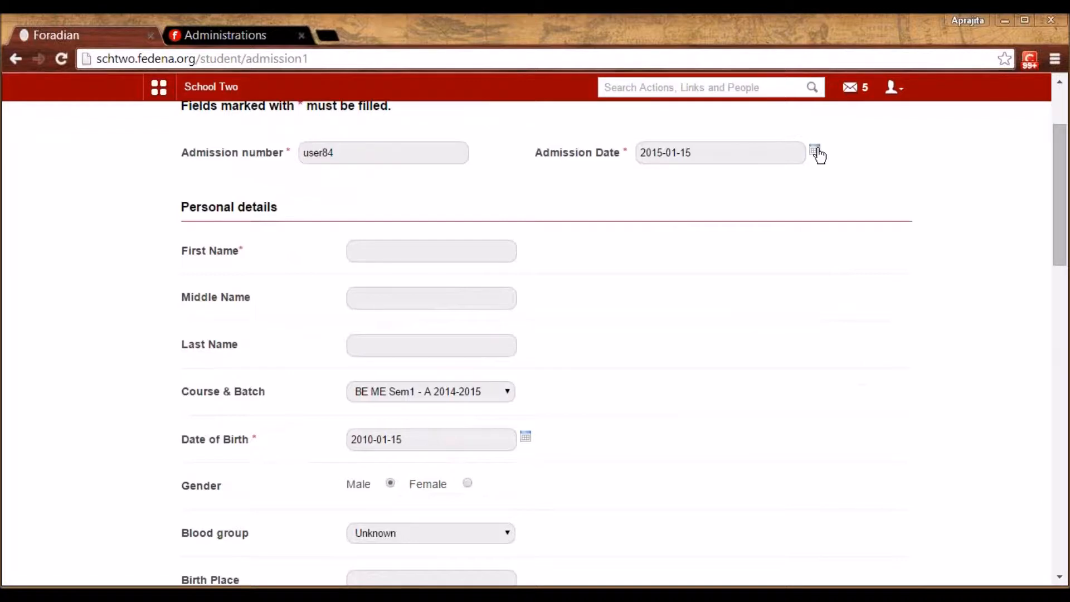
click(432, 251)
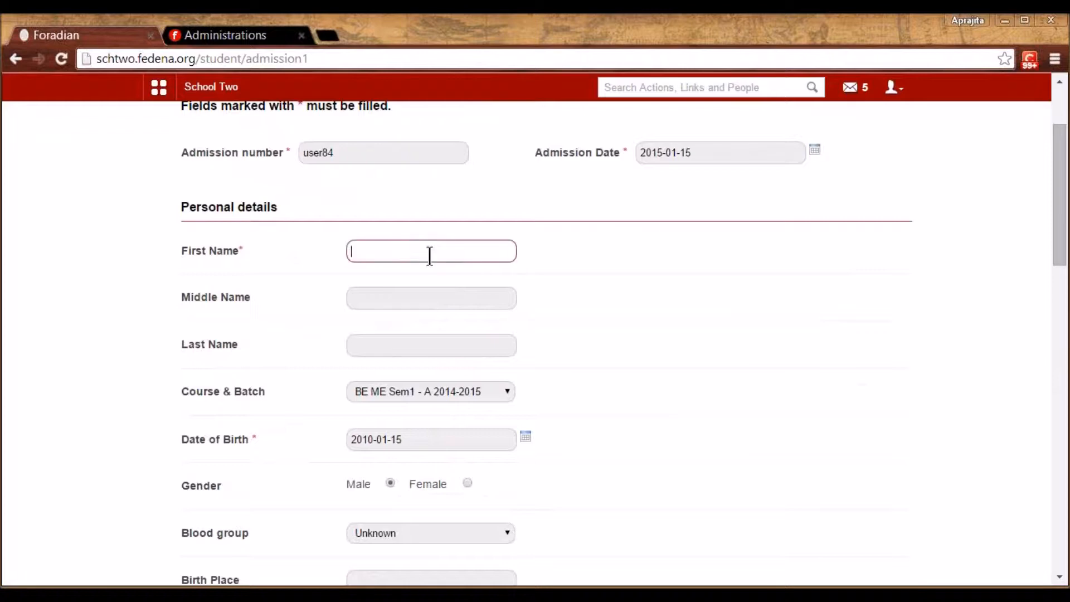
text(Jolin)
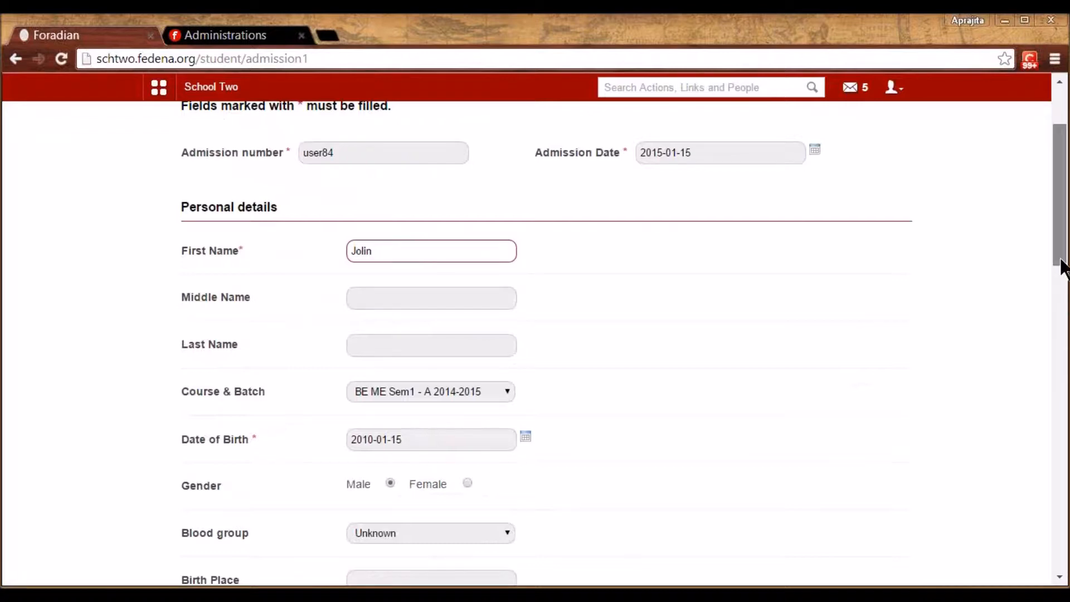
drag(1061, 265, 1061, 301)
Set batch S4 - A 2015 and category Staff child, then Save & proceed
click(443, 256)
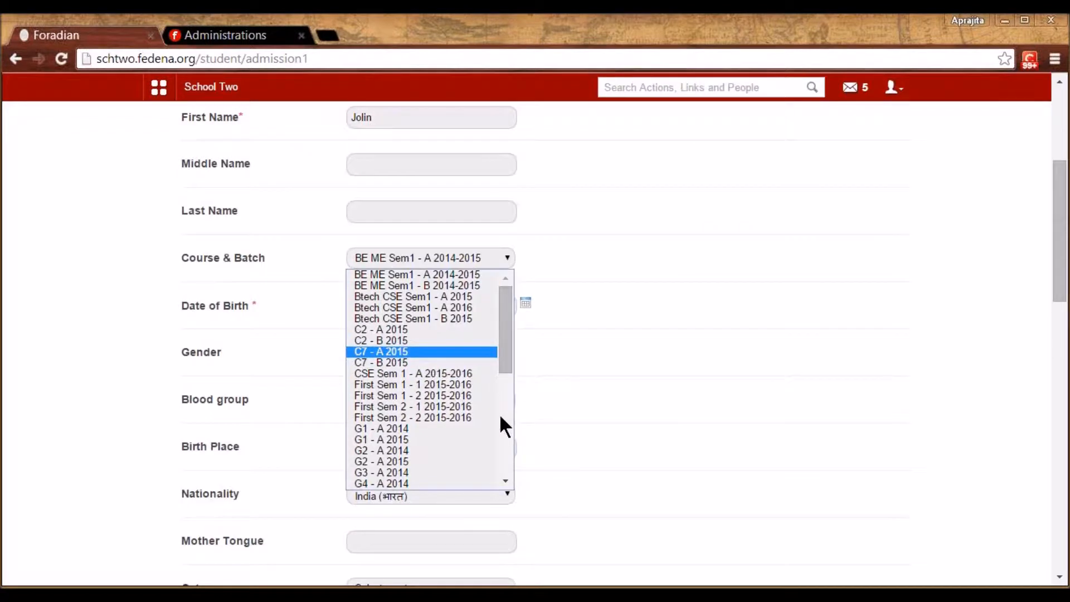
drag(500, 352, 502, 450)
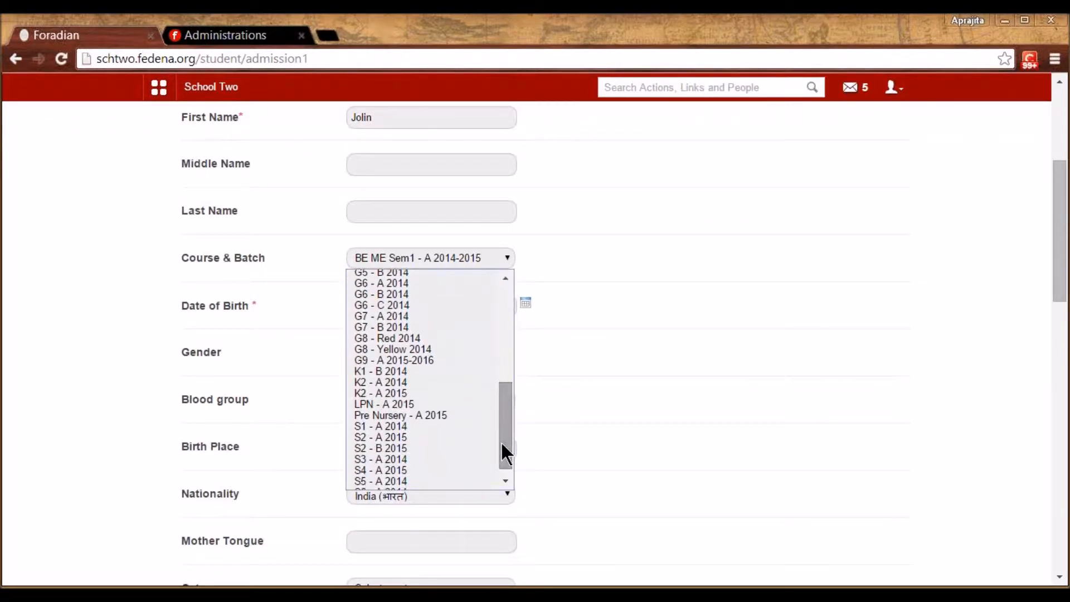
click(389, 470)
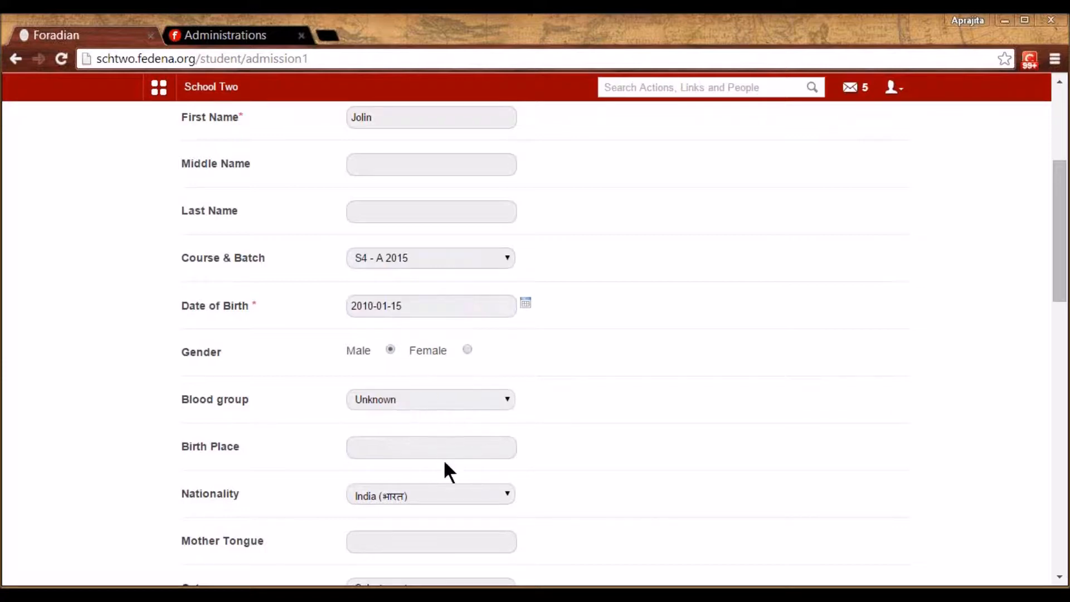
drag(1062, 280, 1061, 379)
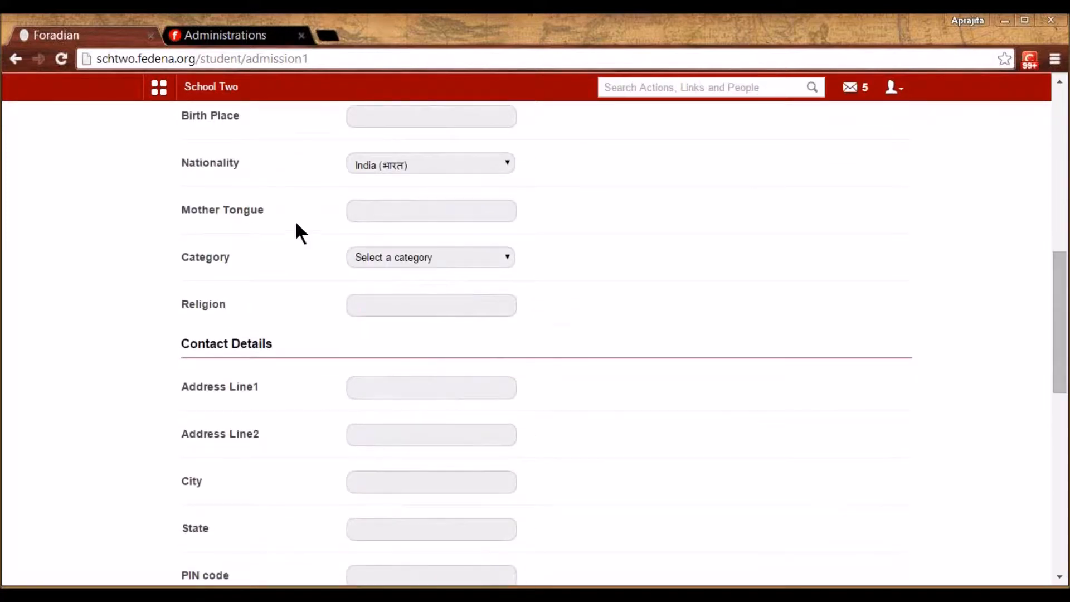
click(416, 258)
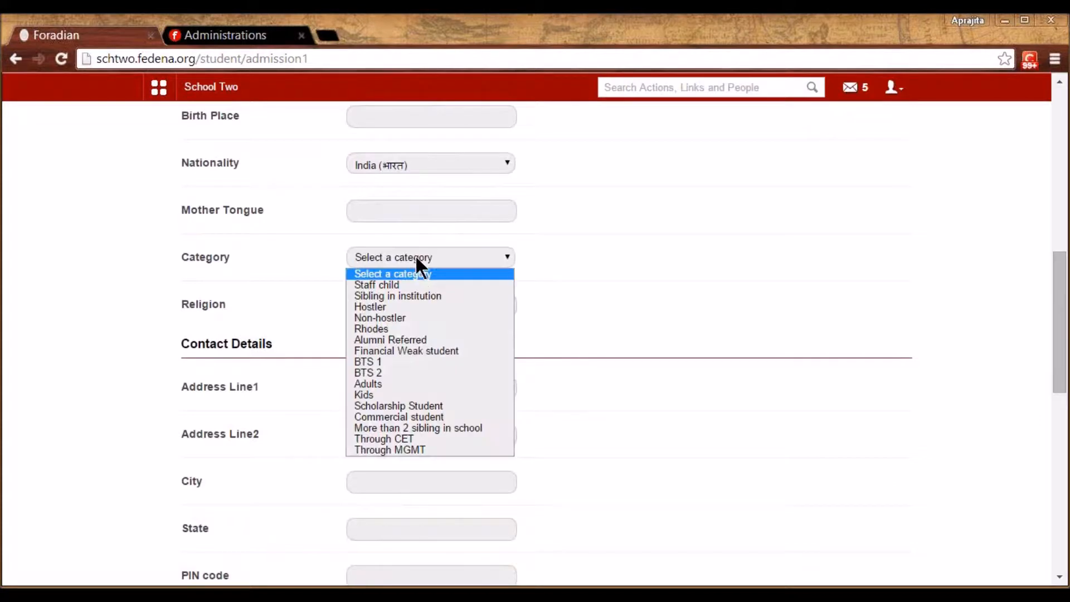
click(399, 285)
drag(1061, 354, 1062, 519)
click(394, 539)
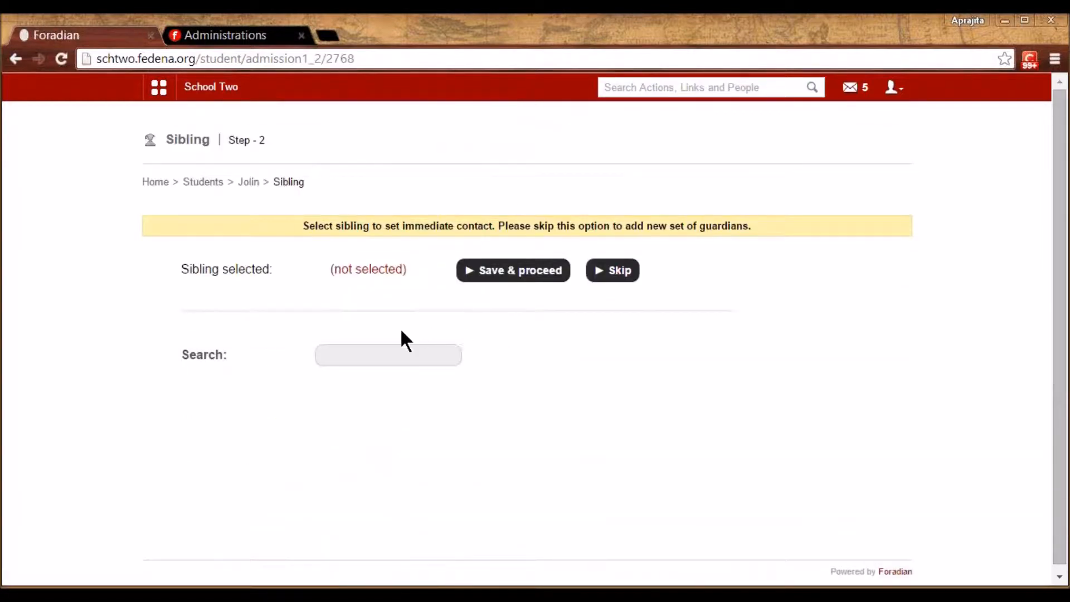
Search for a sibling, select the second matching student, and Save & proceed
click(373, 349)
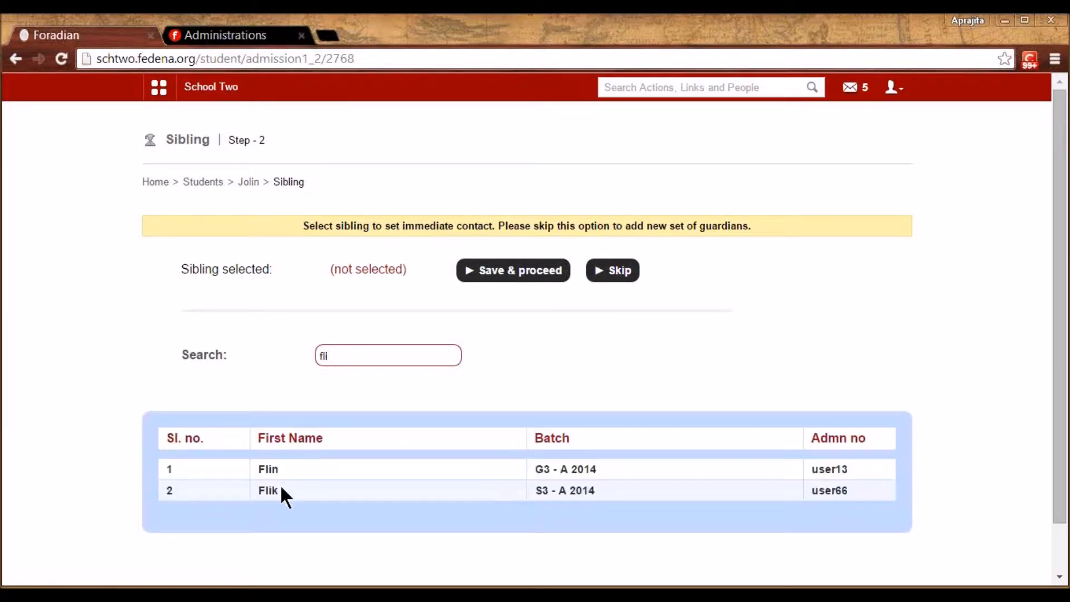
click(270, 489)
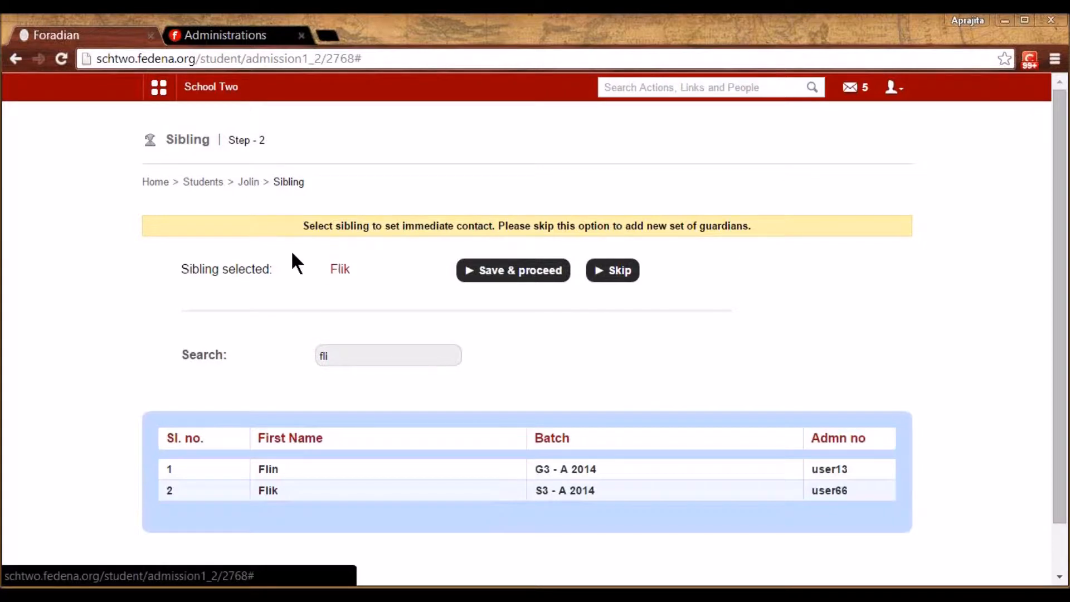
click(495, 276)
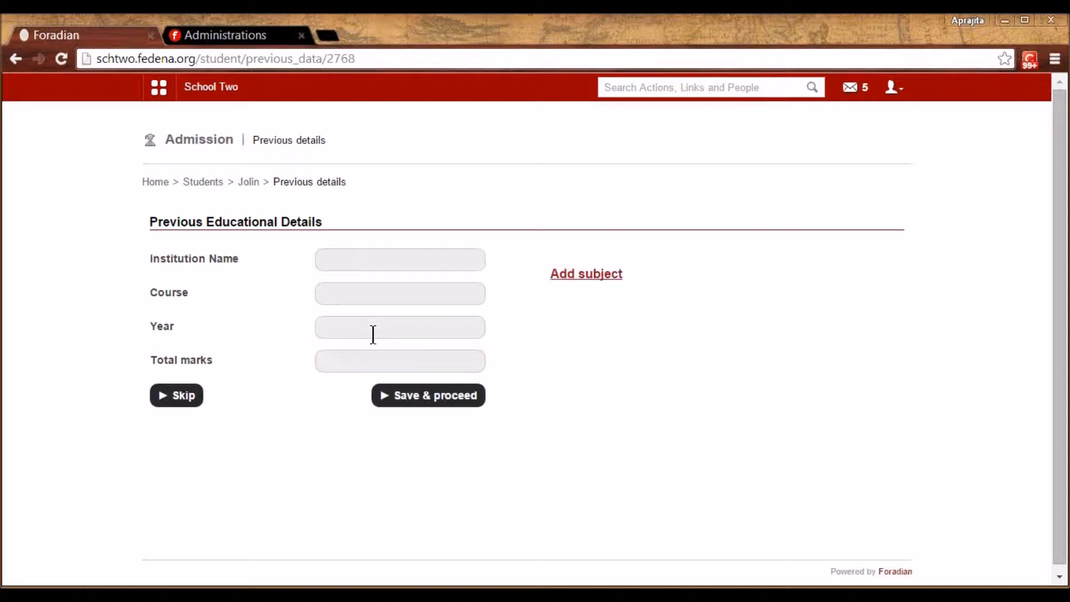
Skip the previous educational details and try saving the additional details
click(367, 266)
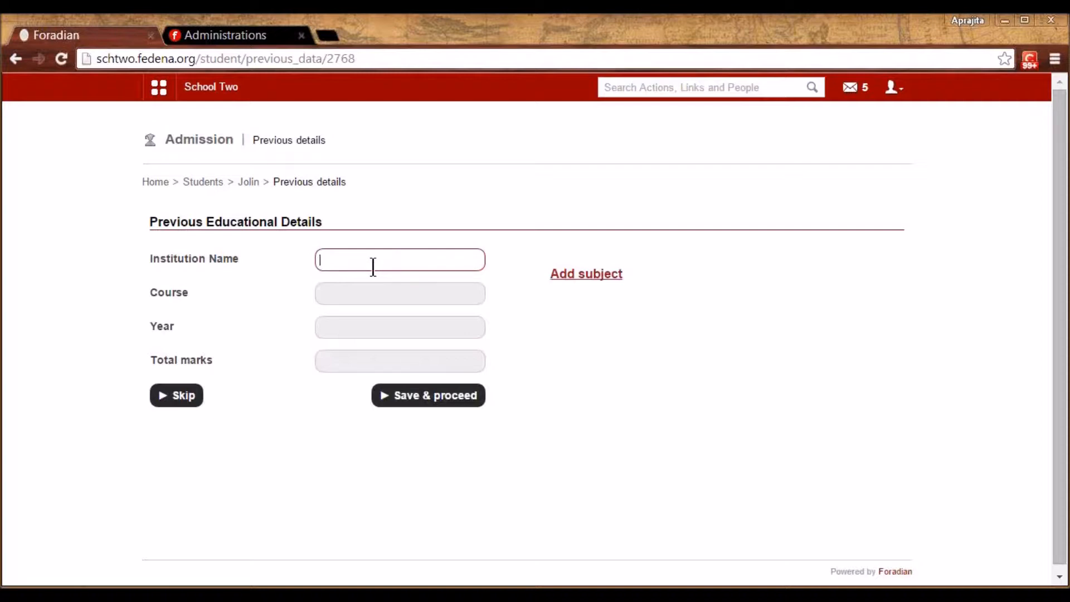
click(365, 290)
click(194, 397)
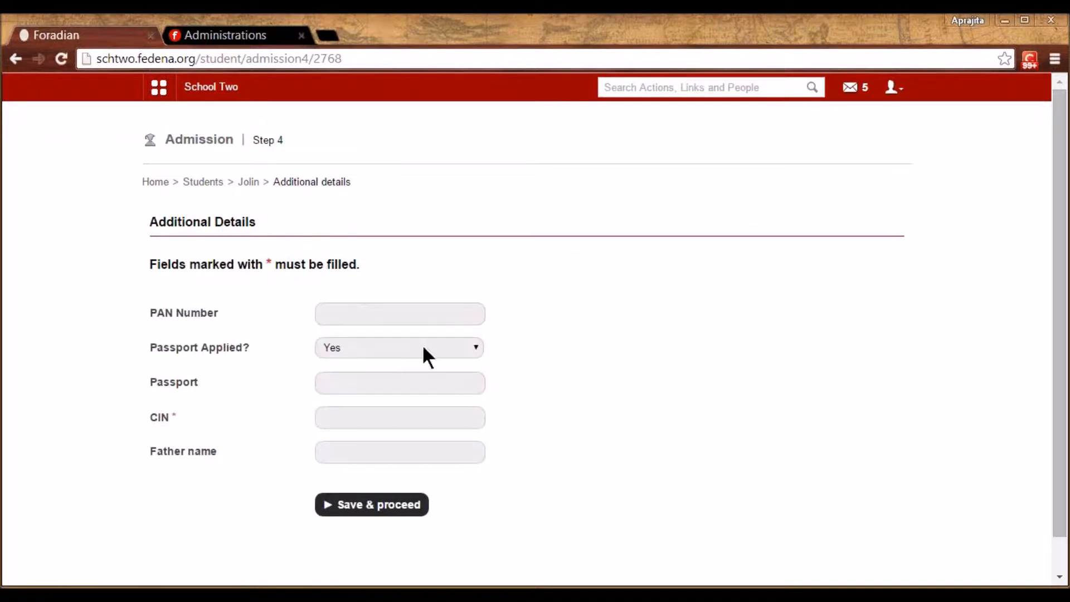
click(1063, 46)
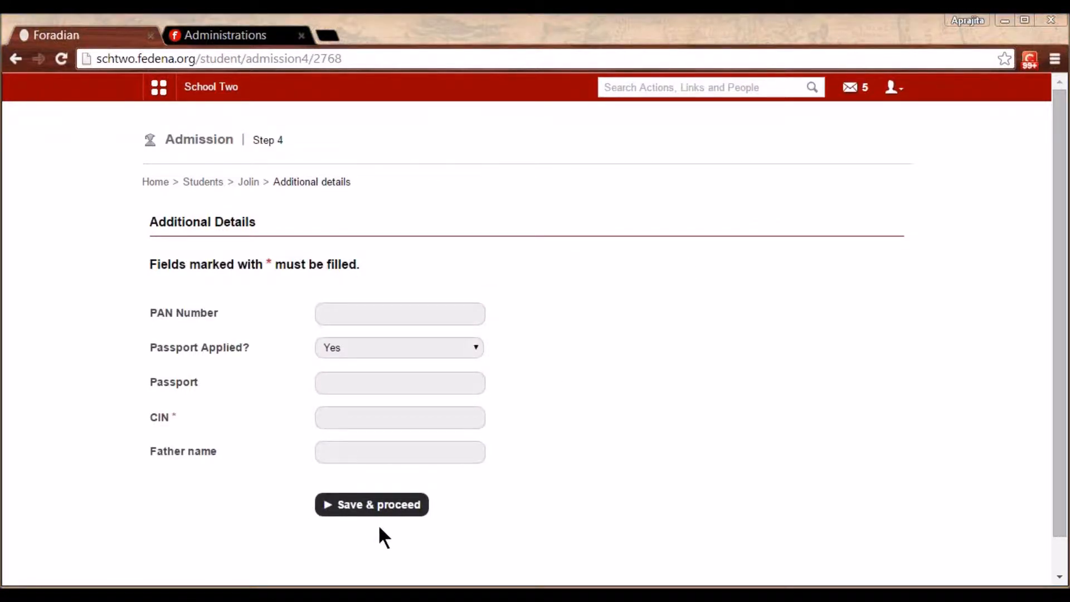
click(389, 512)
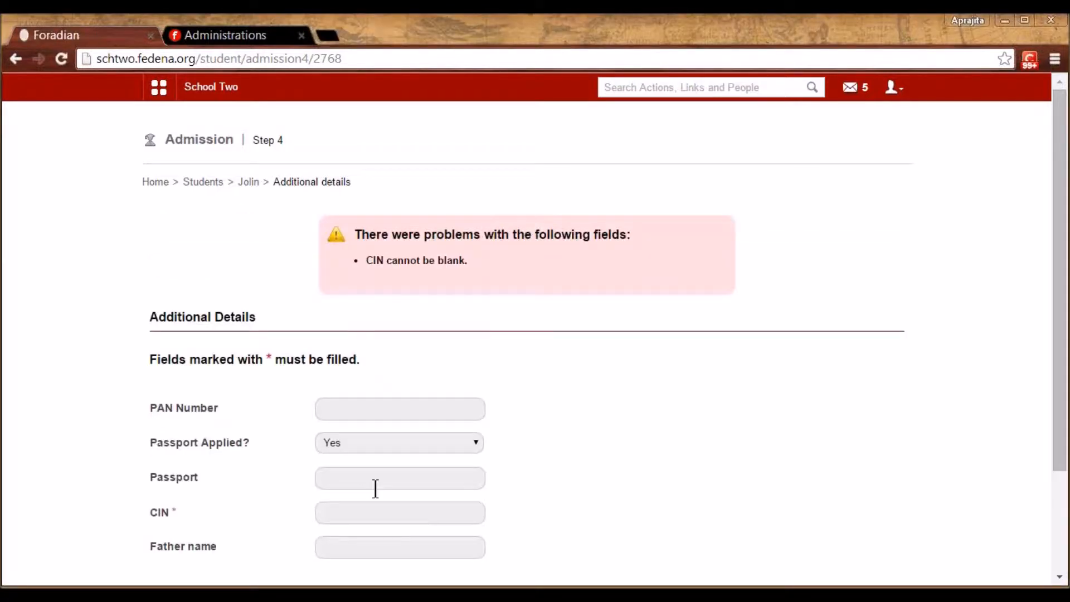
click(347, 507)
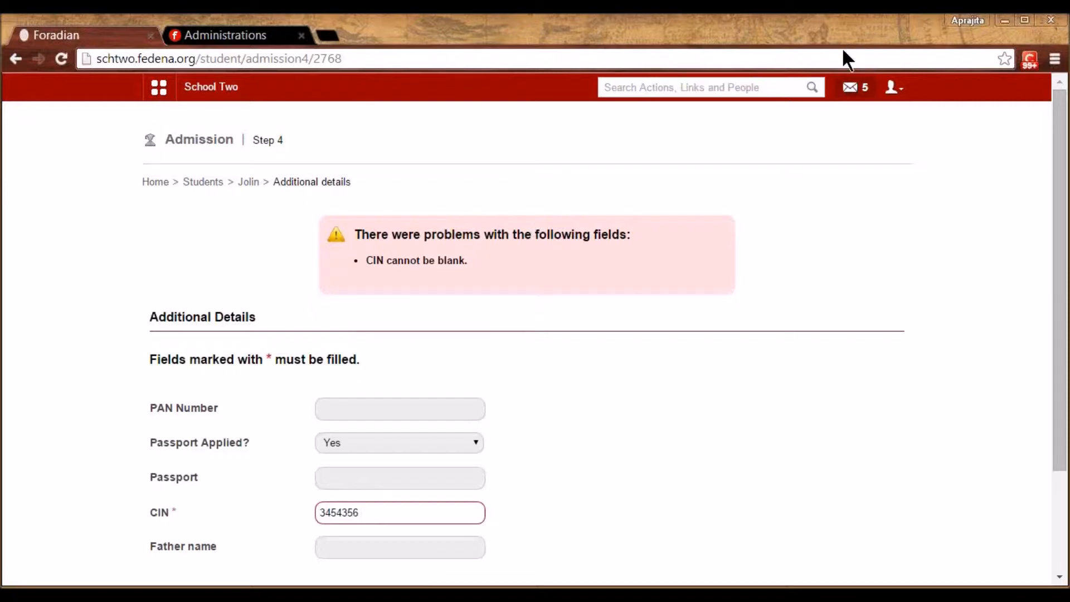
click(1062, 342)
drag(1061, 424, 862, 511)
click(399, 490)
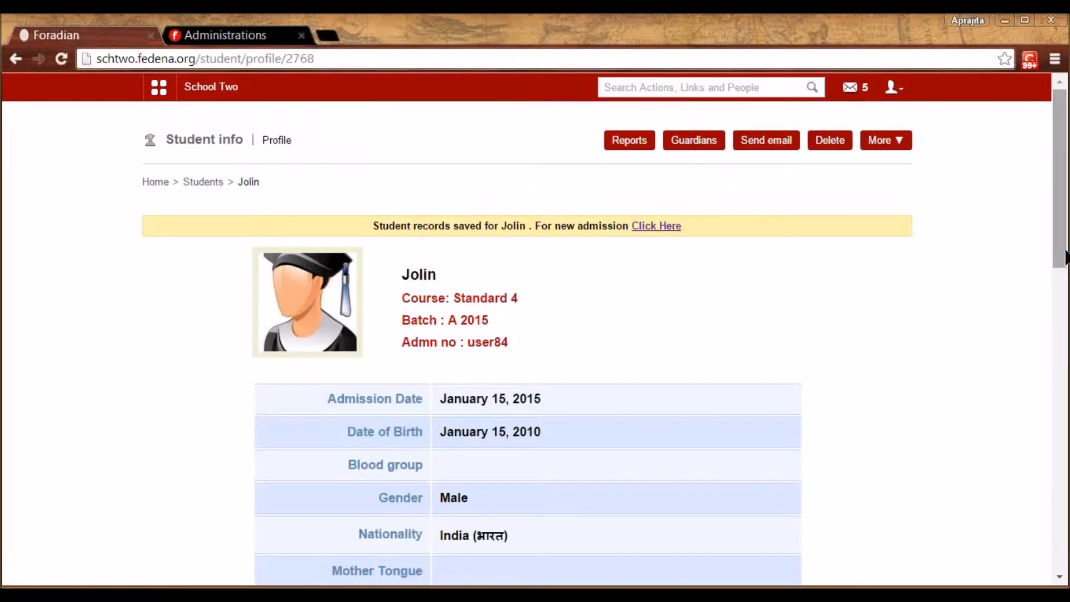
Select the new student's admission number, then log out of the administrator account
drag(1065, 257, 1065, 295)
double_click(476, 239)
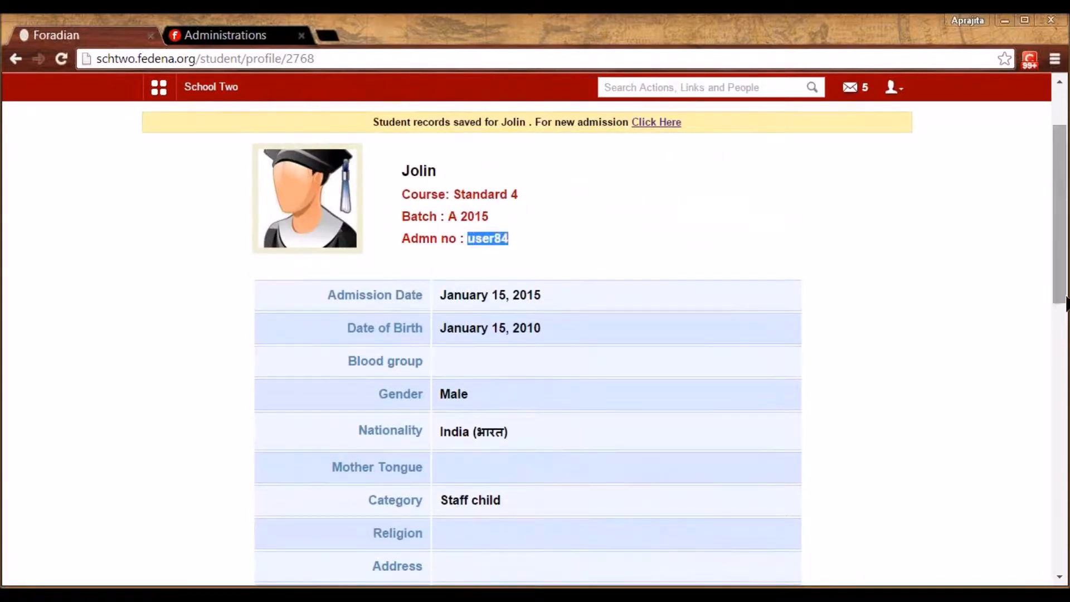
drag(1065, 299, 1065, 262)
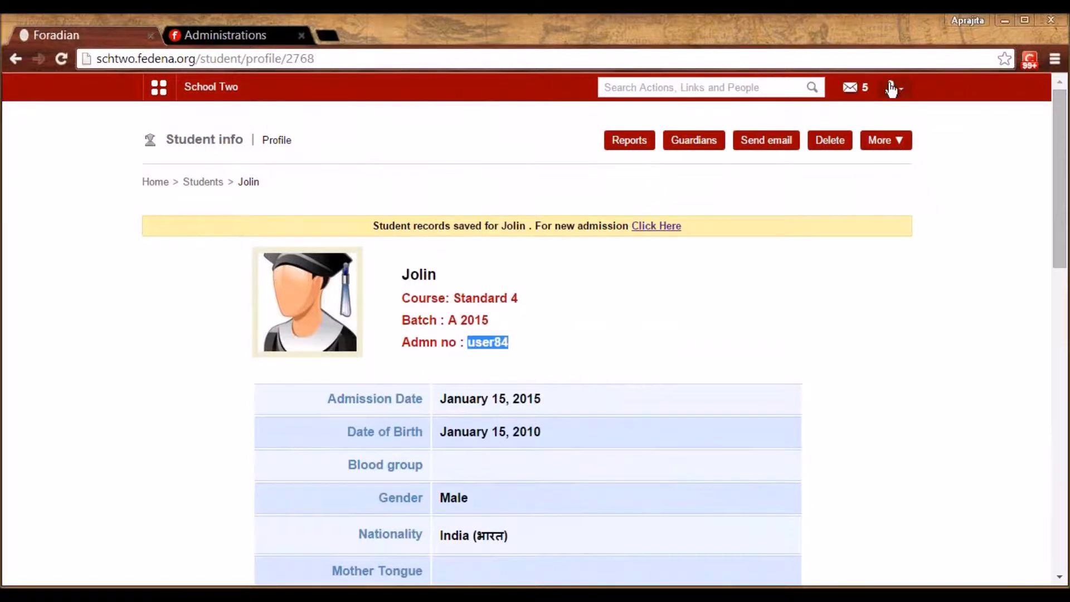
click(892, 88)
click(837, 155)
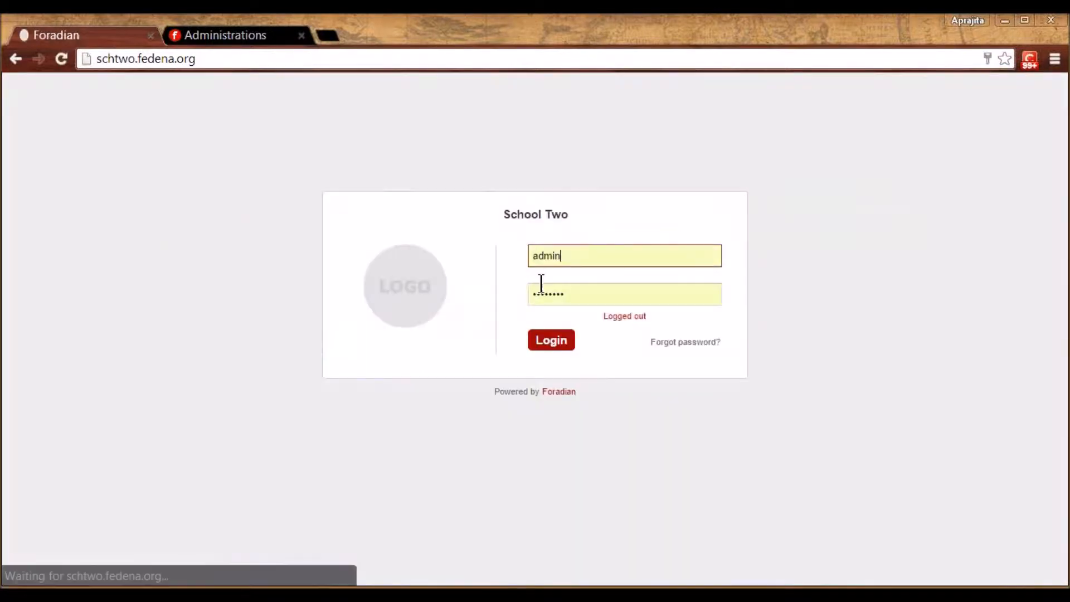
Sign in with the student's admission number and password, then begin entering a new password
double_click(541, 257)
text(user84)
key(Tab)
text(*********)
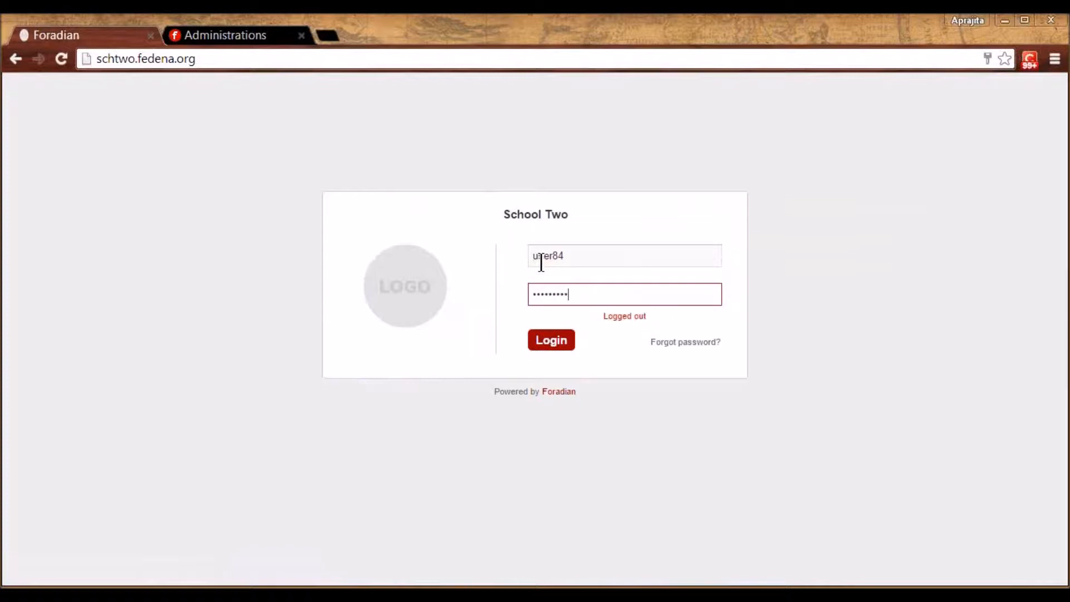
key(Return)
click(551, 234)
Confirm and submit the student's new password, declining the browser's offer to save it
text(*********)
key(Tab)
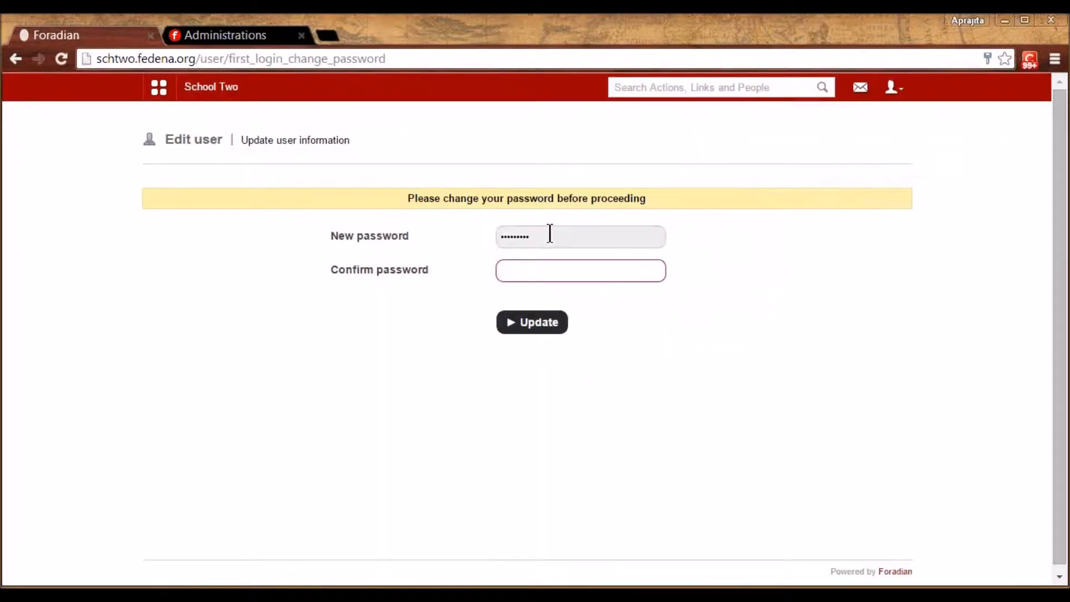
text(*********)
key(Return)
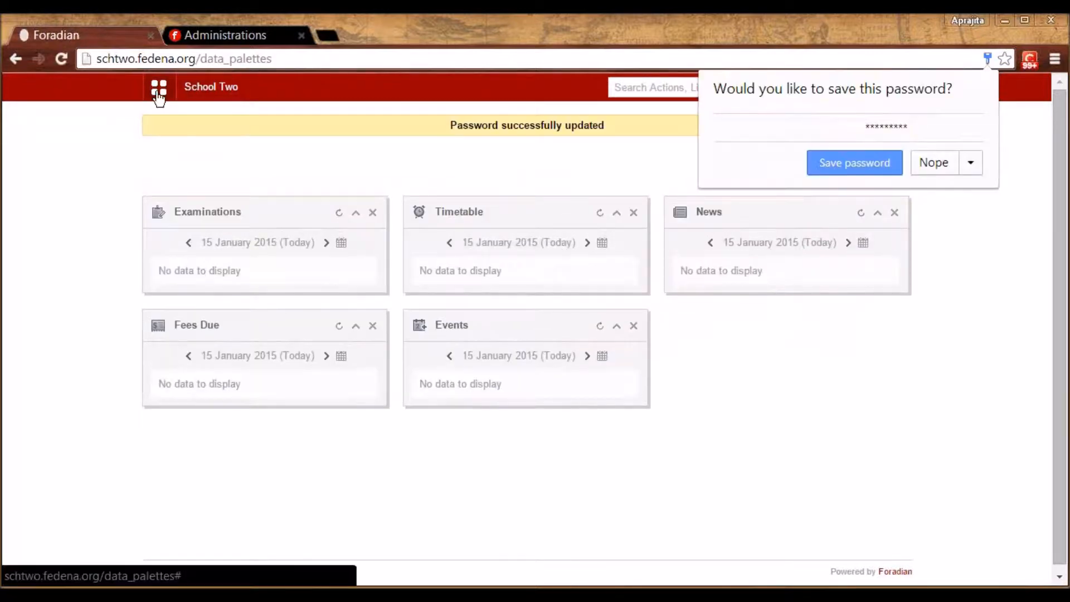
click(158, 89)
Browse the student's Quick Links, Academics and Collaboration link sets
click(243, 124)
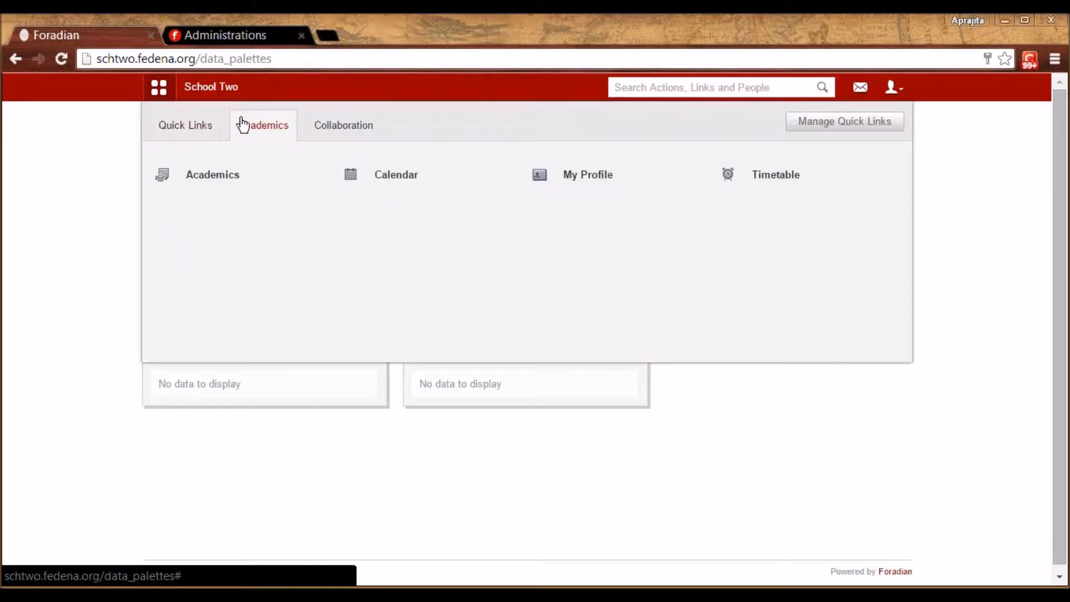
click(331, 129)
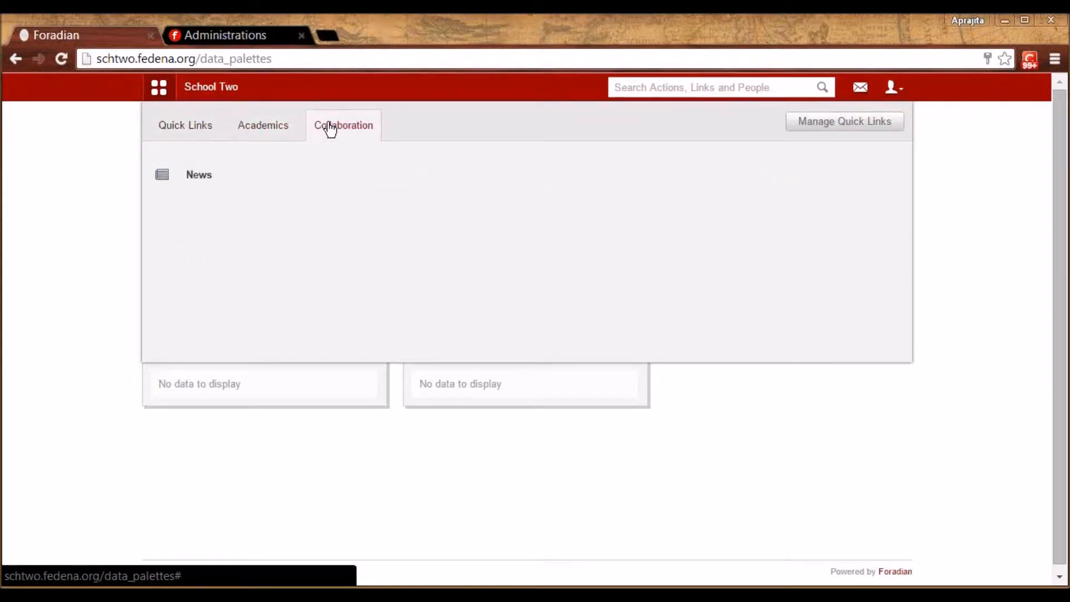
click(193, 130)
click(270, 132)
click(336, 135)
click(274, 129)
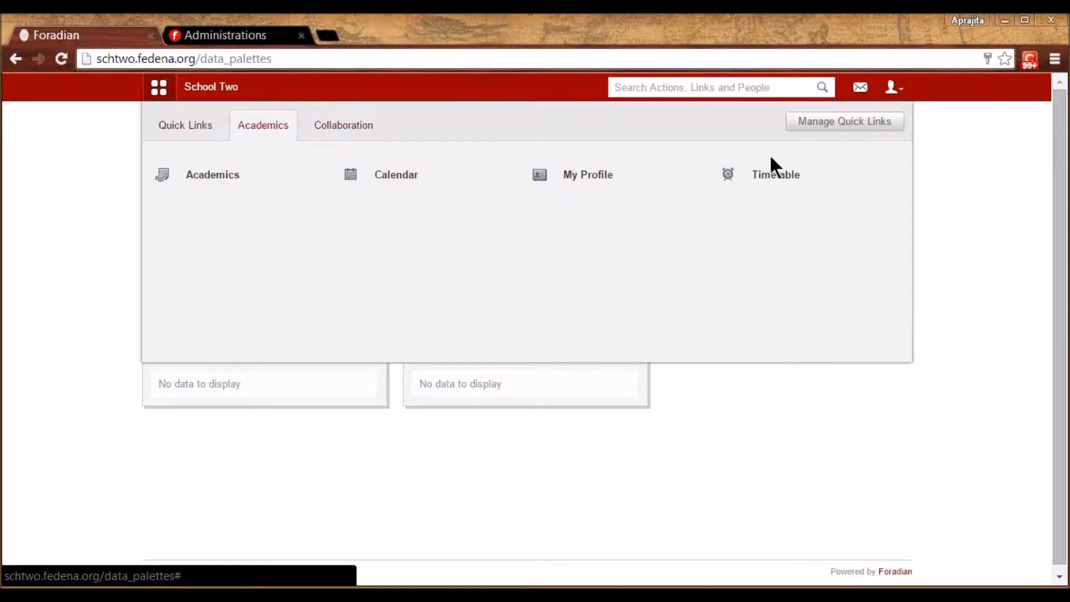
click(162, 133)
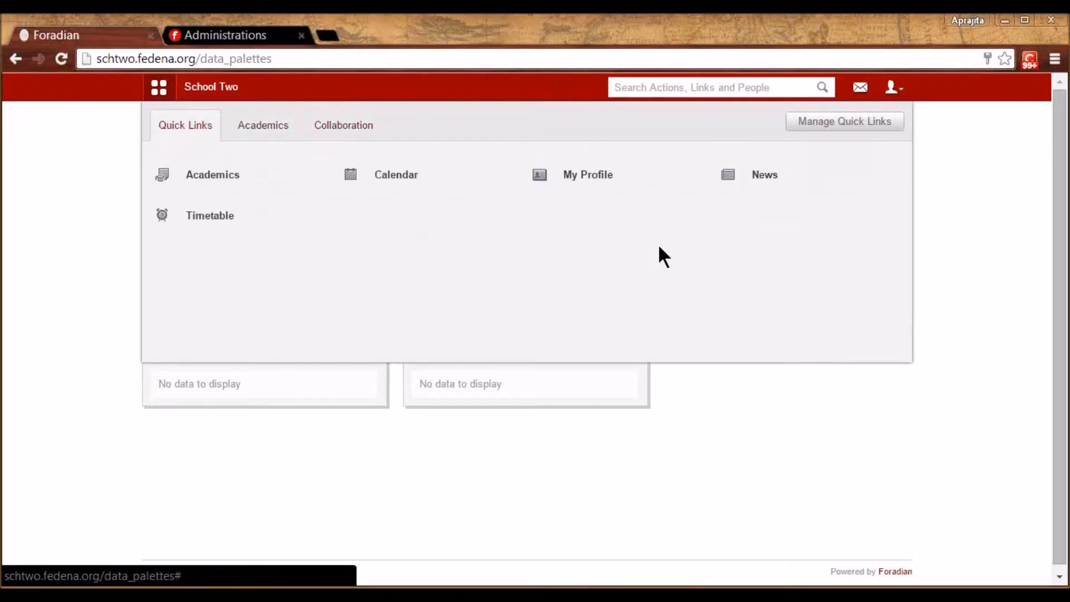
Log out of the student account and sign back in as administrator
click(895, 89)
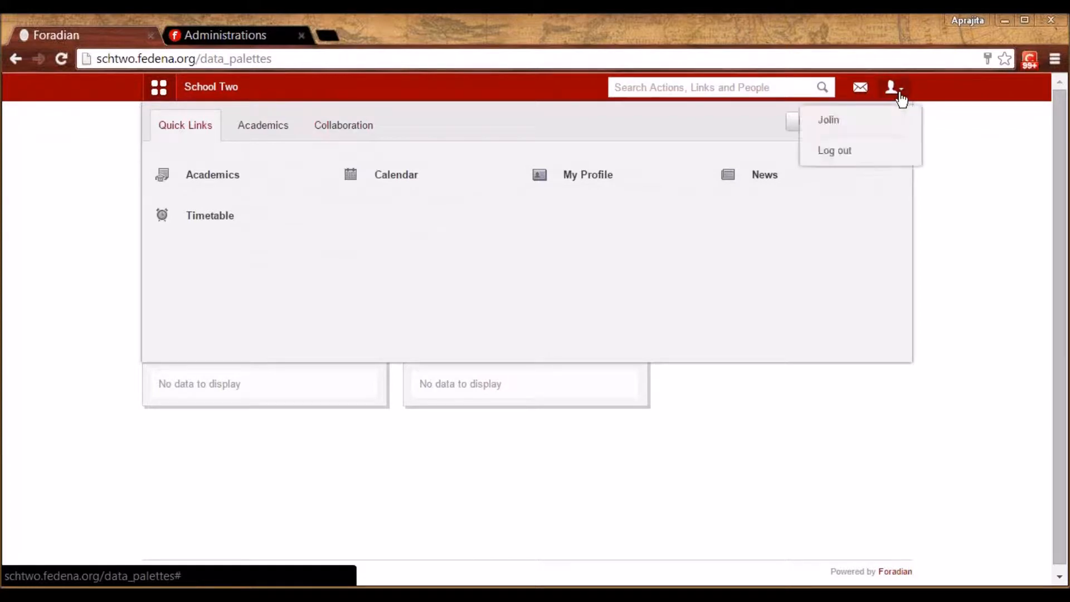
click(845, 156)
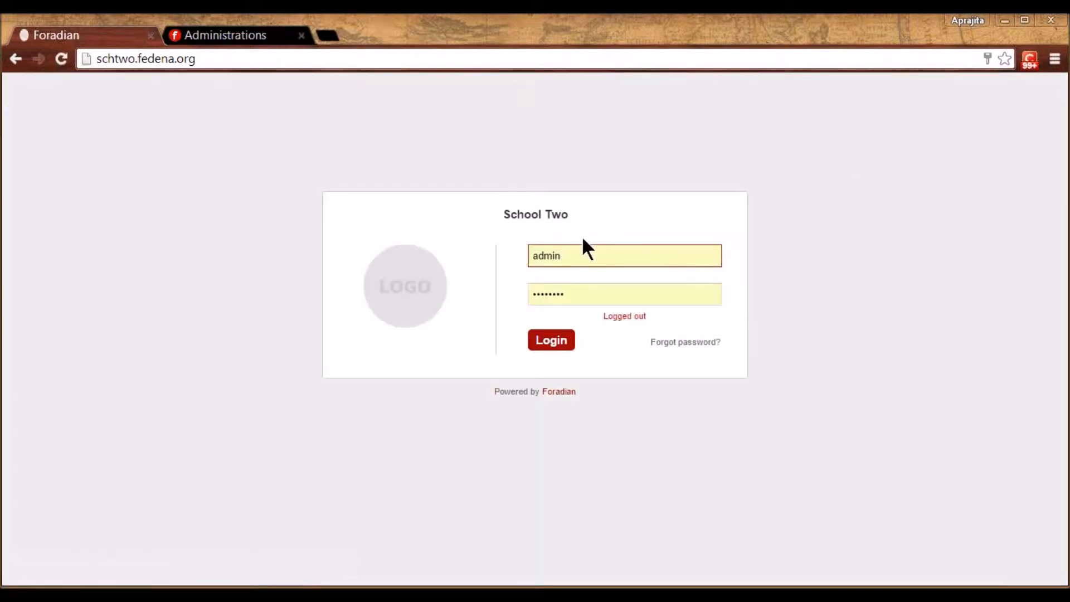
click(552, 342)
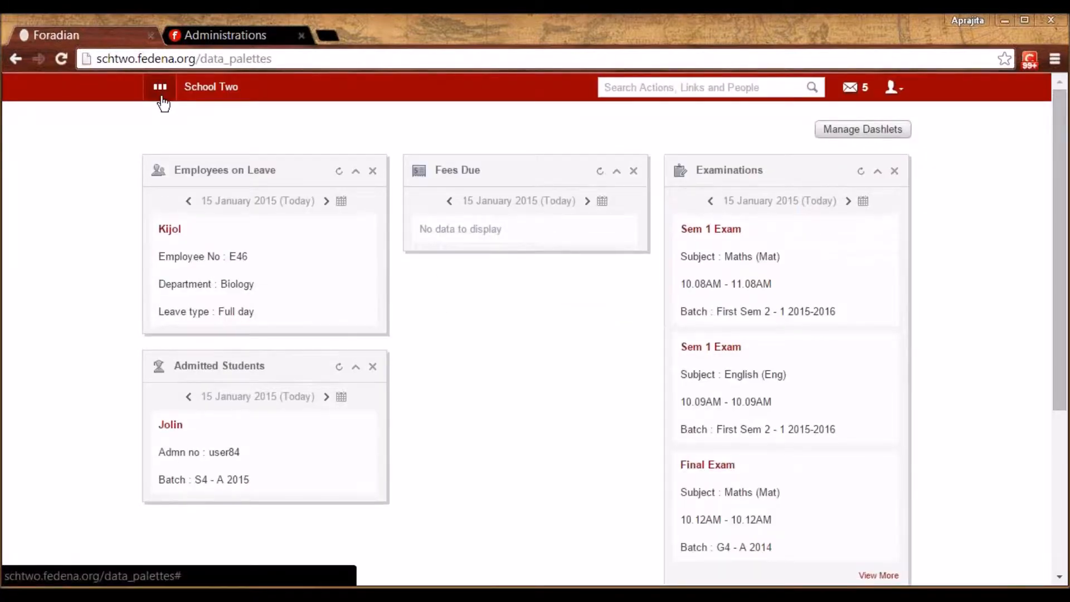
Open the student details search from the Academics quick links
click(160, 89)
click(259, 131)
mouse_move(229, 220)
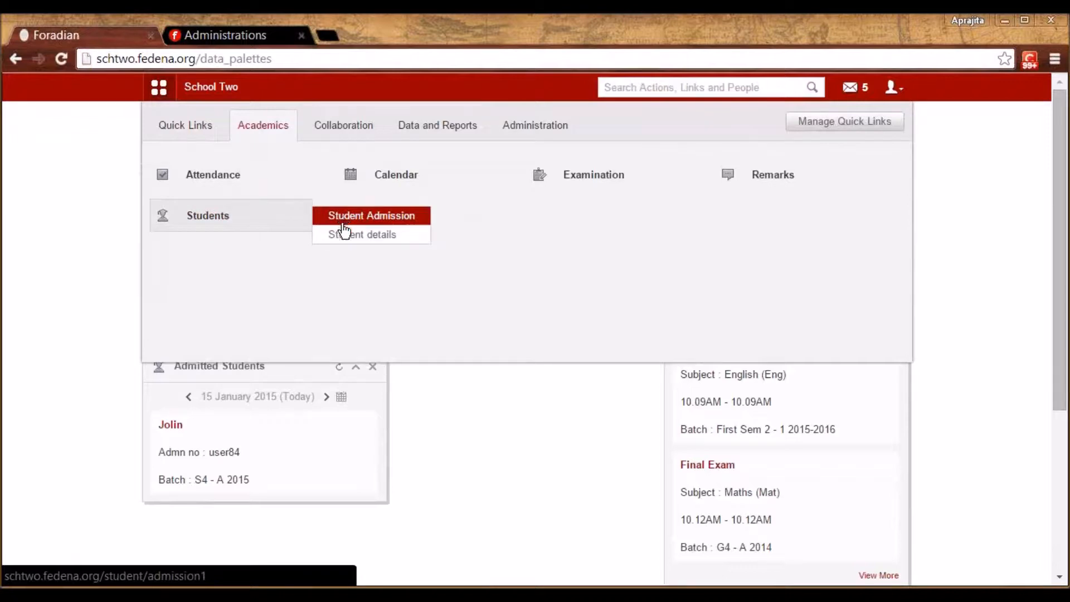
click(344, 236)
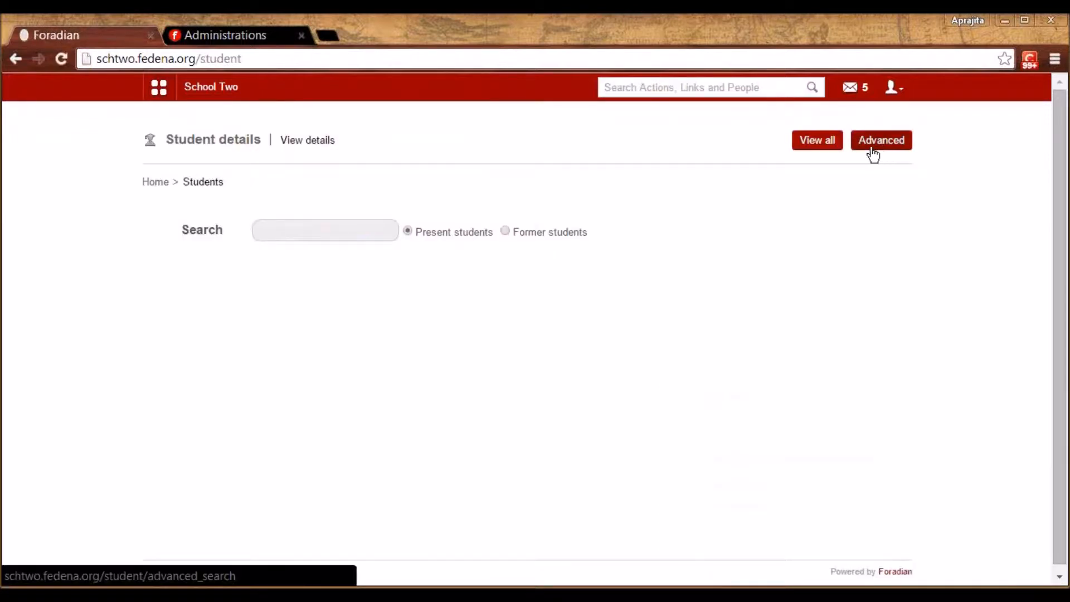
click(337, 230)
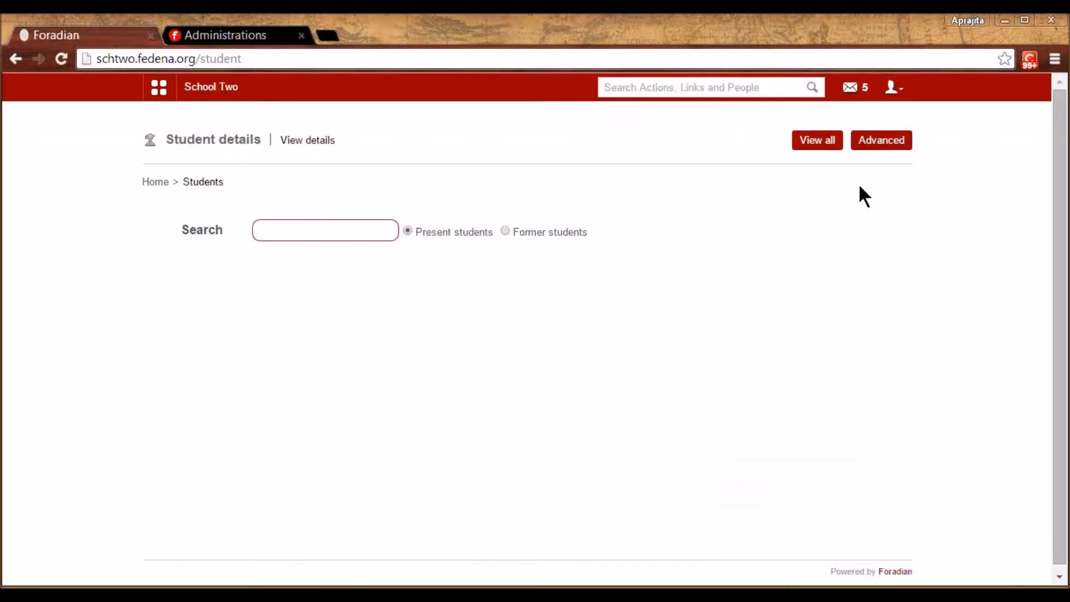
Run an advanced search for Grade 1 students, then return to the student search page
click(878, 146)
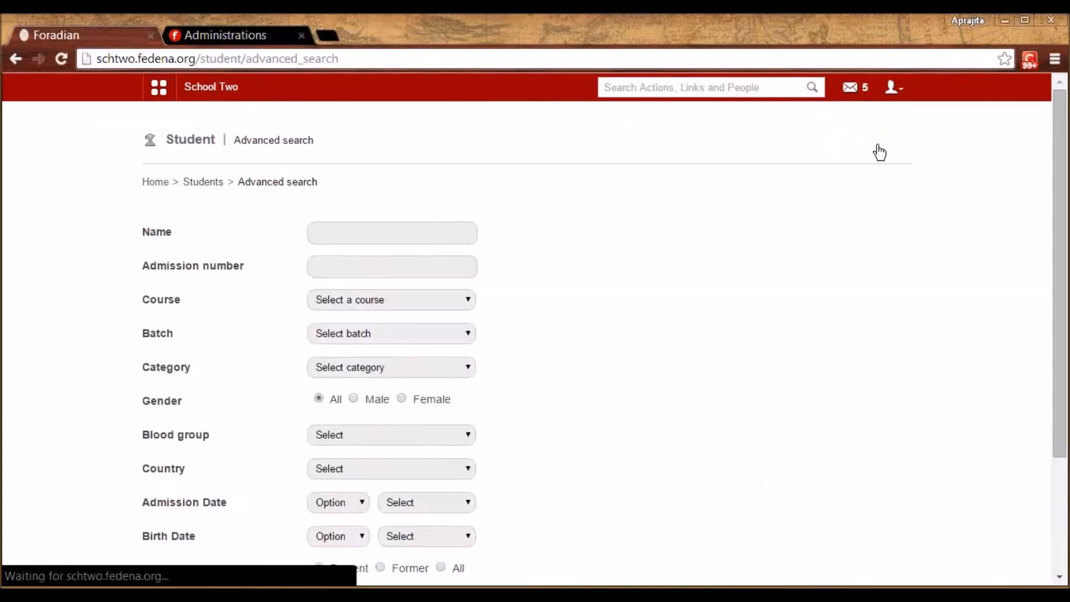
scroll(1059, 368, down, 2)
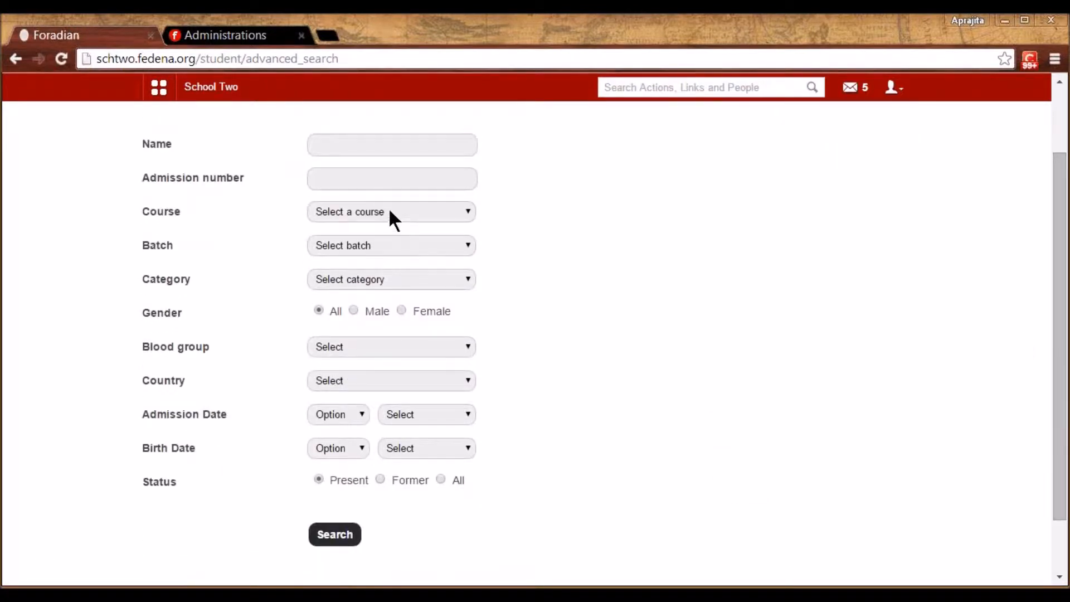
click(390, 211)
click(373, 319)
click(336, 535)
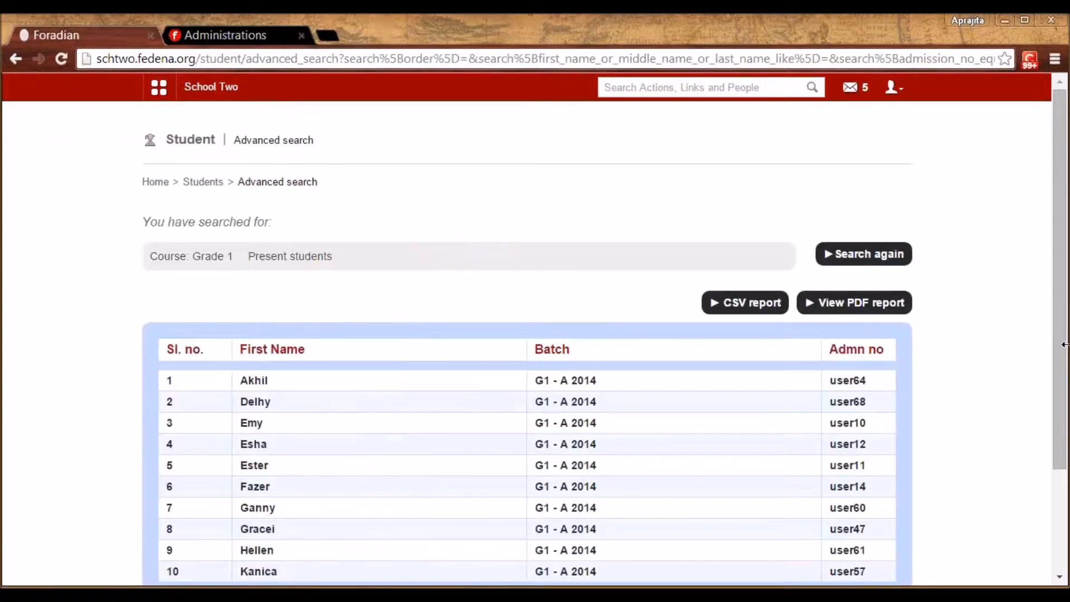
drag(1064, 357, 1060, 401)
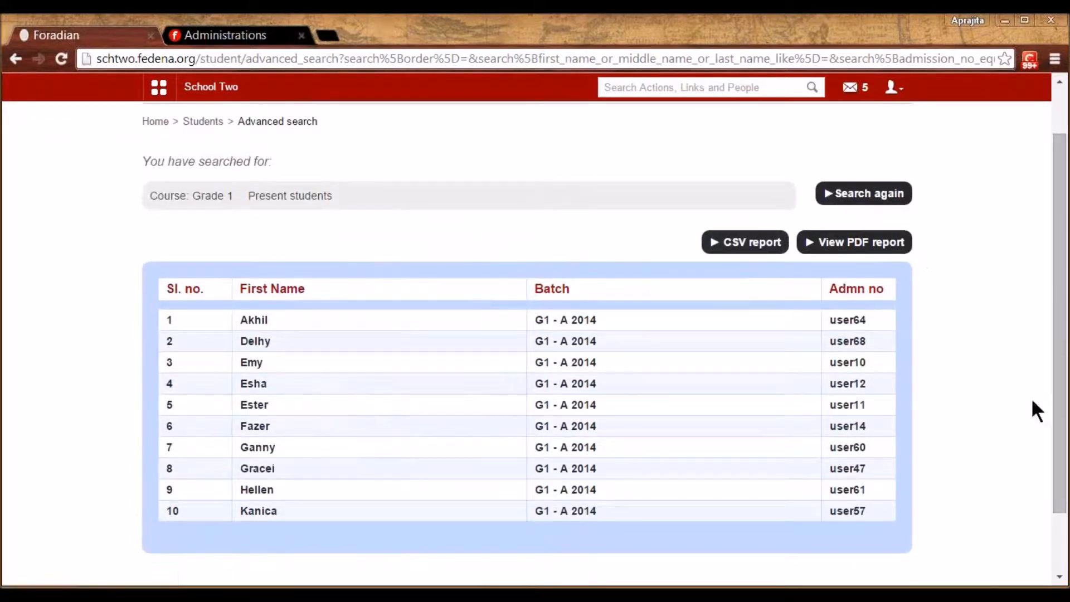
drag(1059, 418, 468, 193)
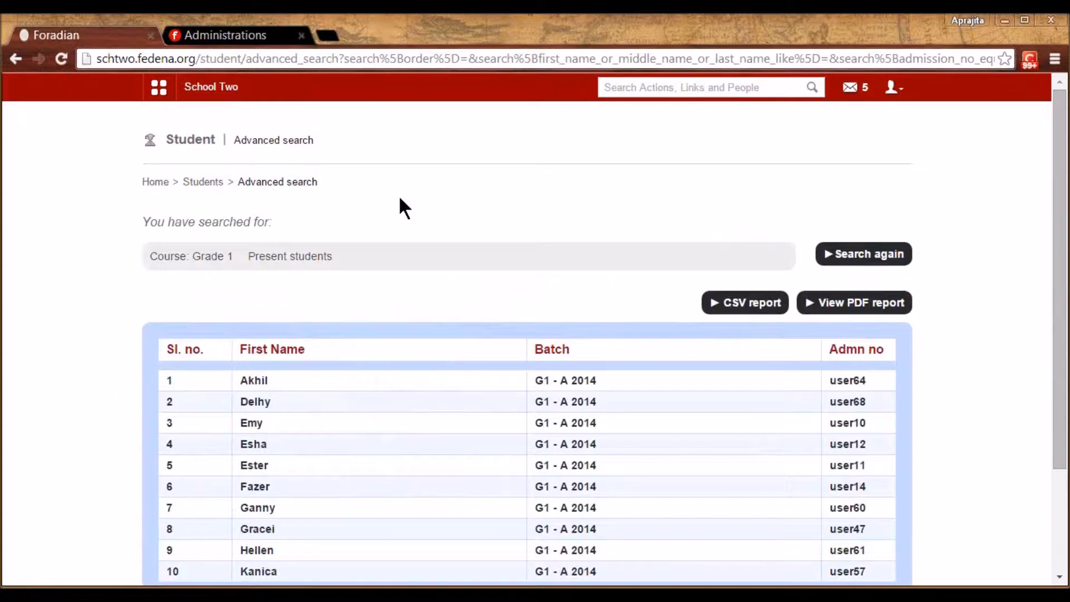
click(200, 183)
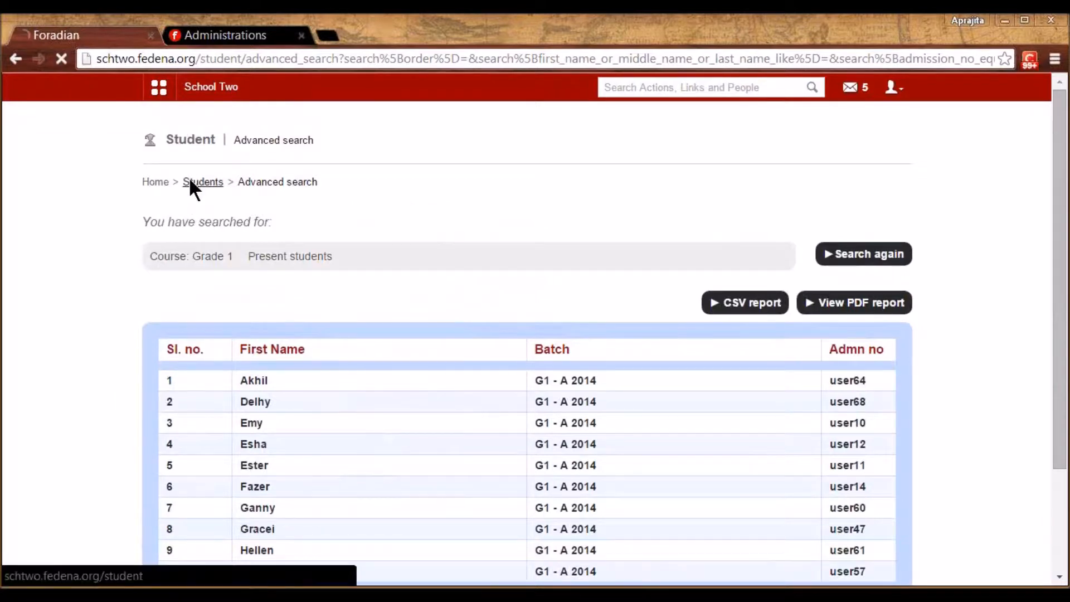
Go through Administration to the Human Resource settings page
click(163, 99)
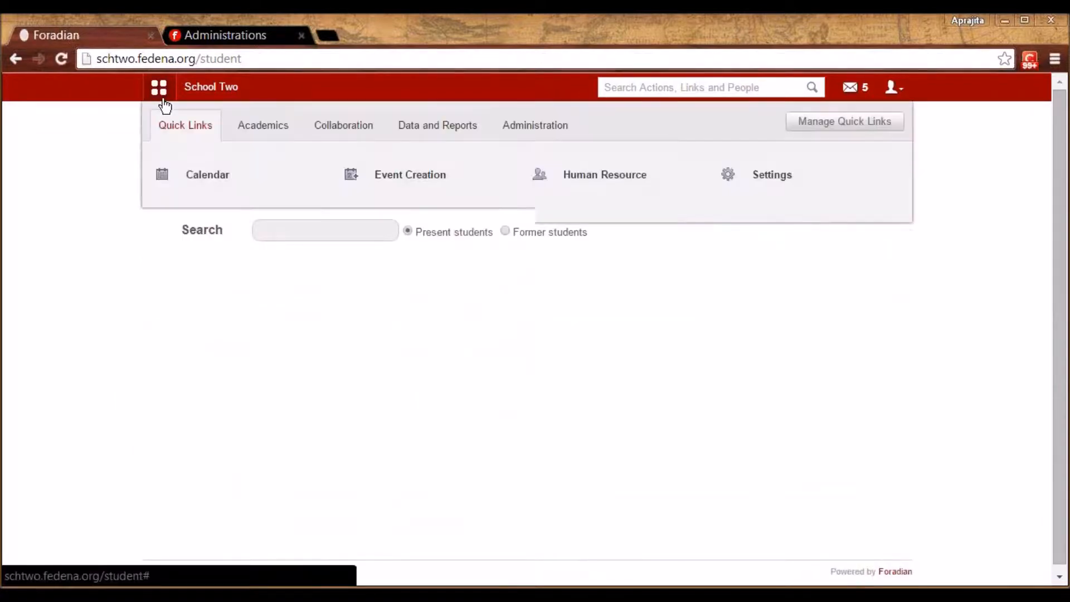
click(529, 129)
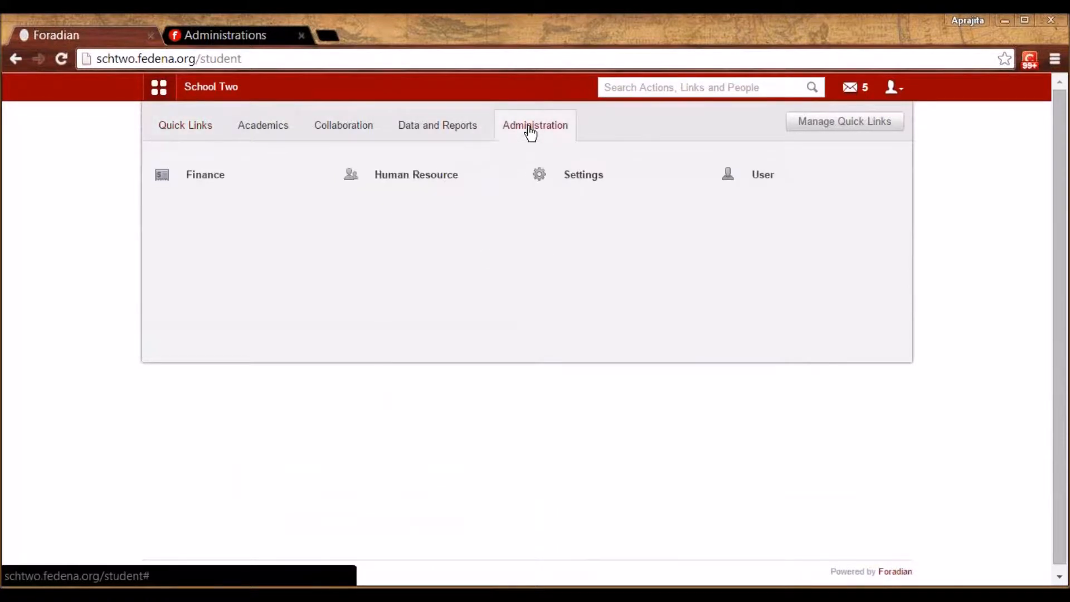
click(433, 178)
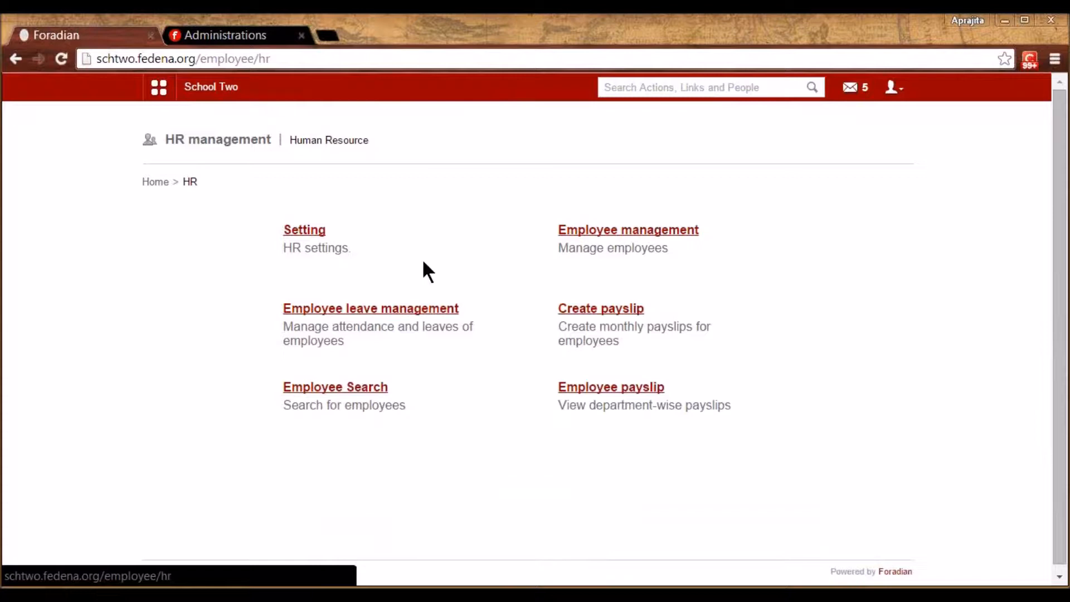
click(302, 236)
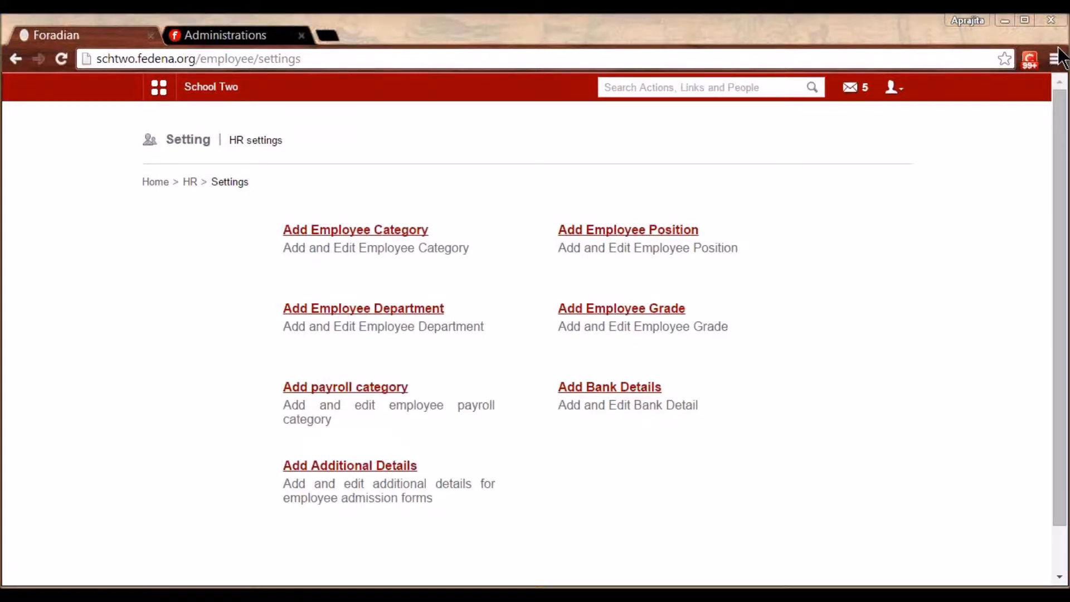
Look over the Add Employee Category page, then return to HR settings
click(347, 231)
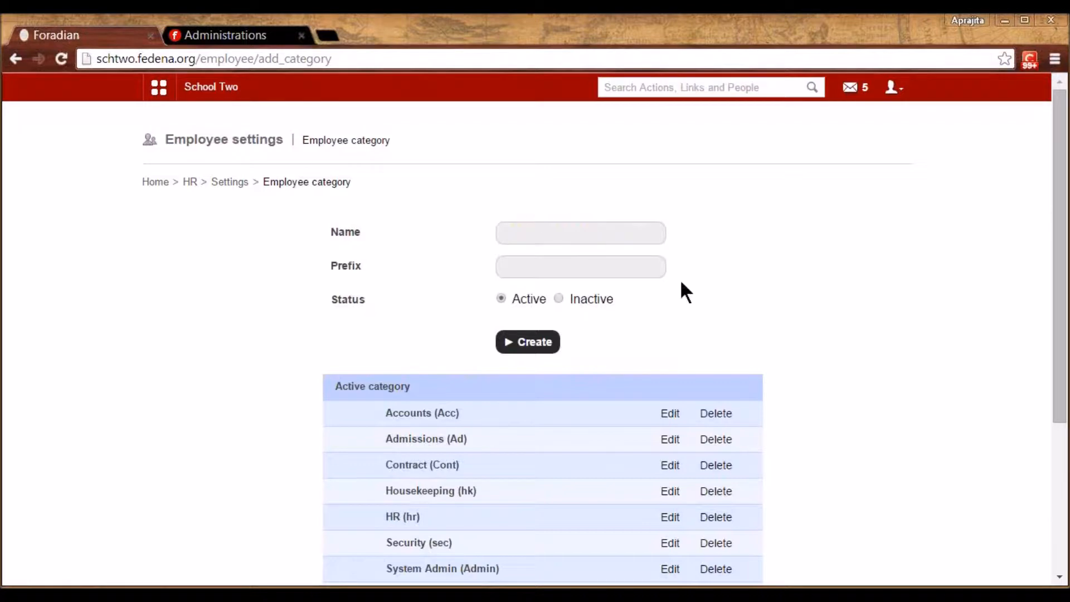
scroll(704, 297, down, 3)
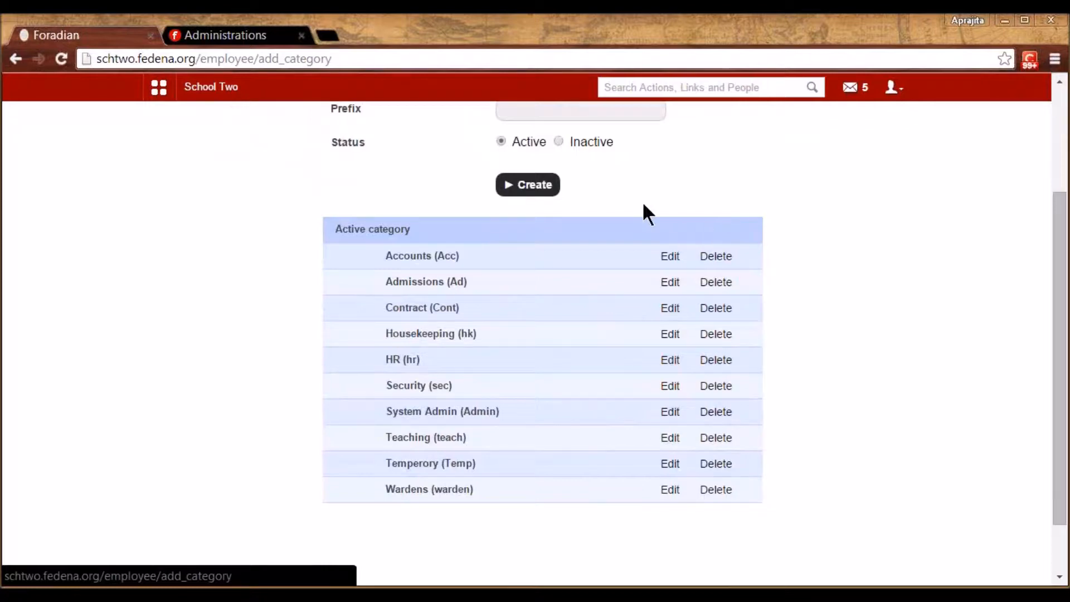
scroll(644, 206, up, 3)
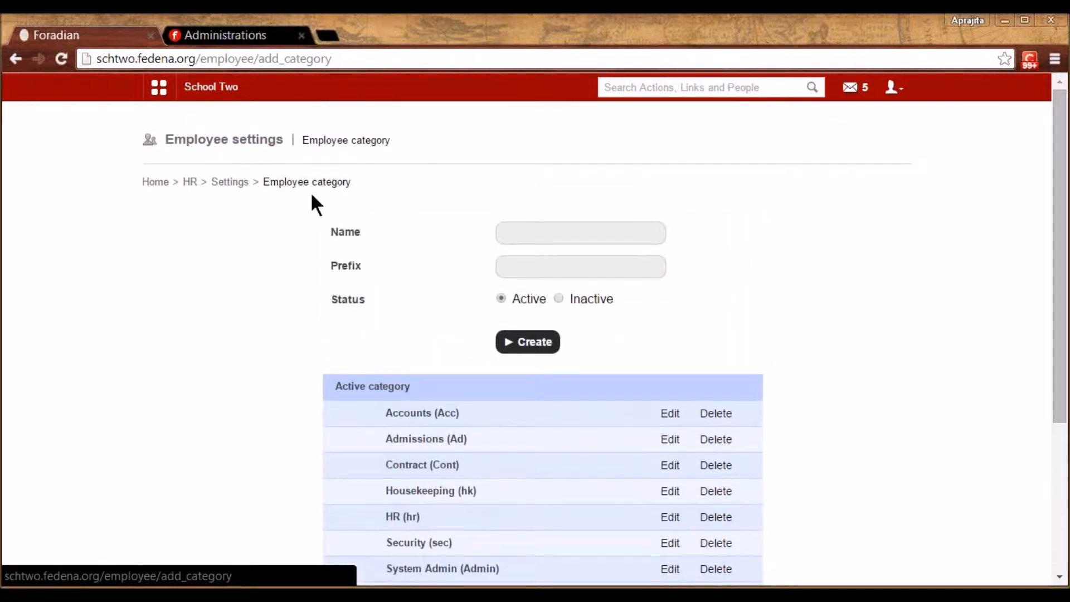
click(229, 184)
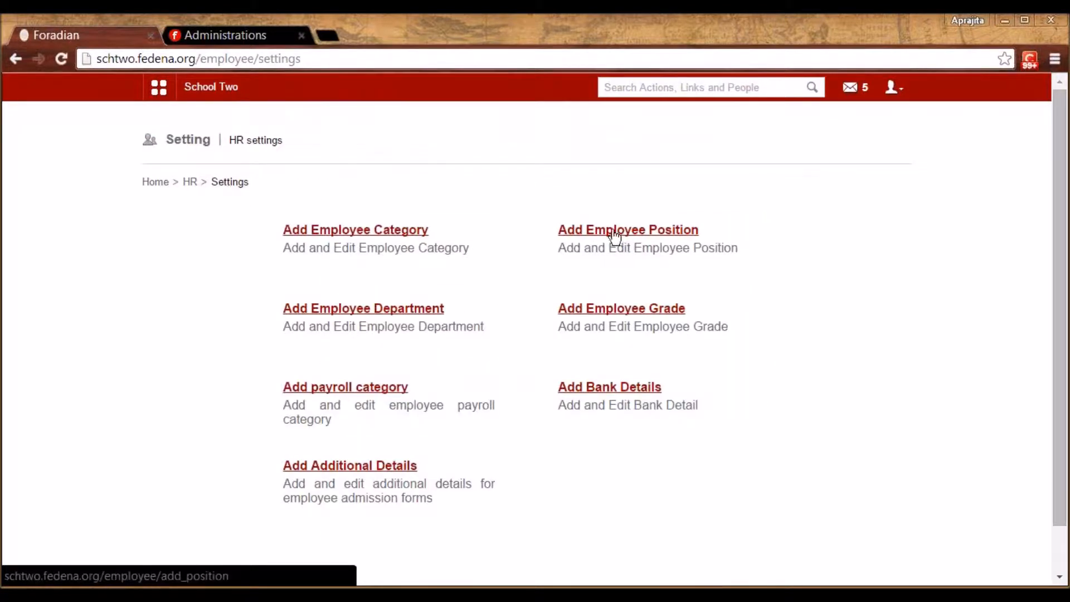
On the employee position form, choose the Teaching category and type 'Profess' as the name
click(609, 233)
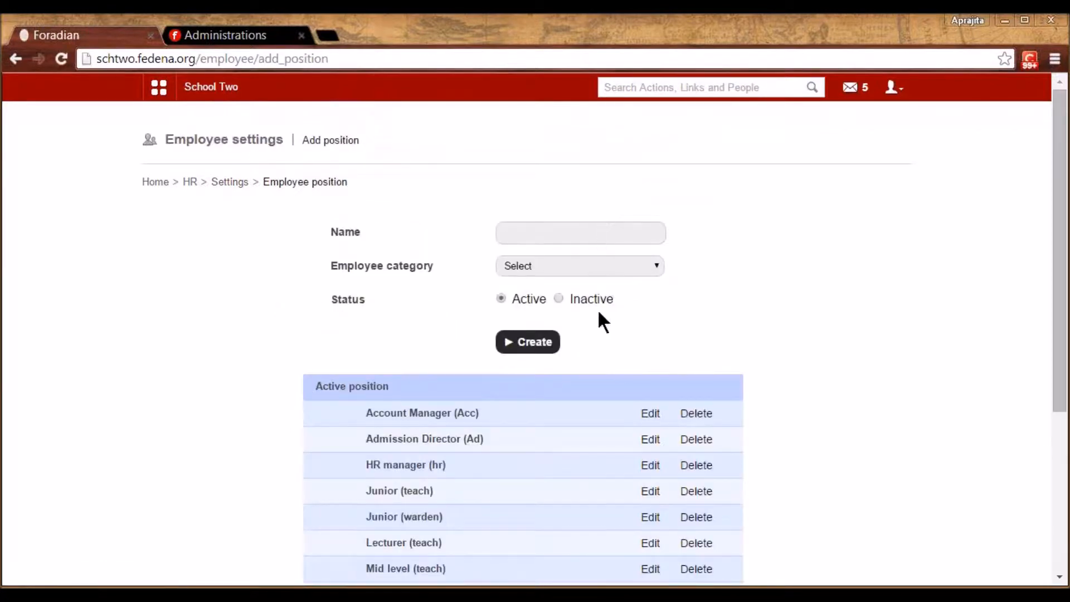
click(575, 266)
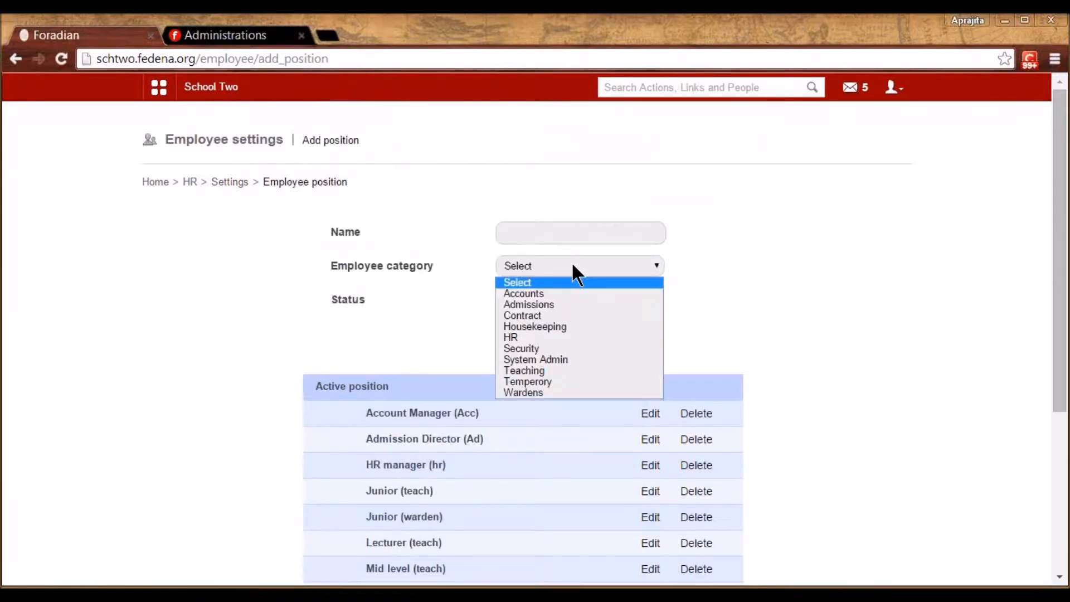
click(547, 370)
click(540, 233)
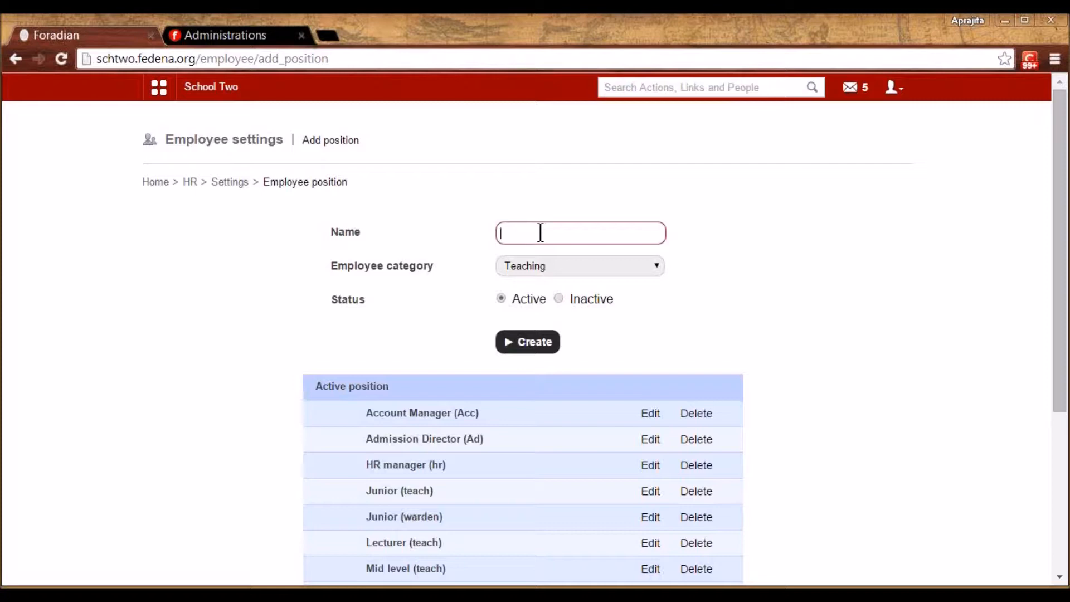
text(Junio)
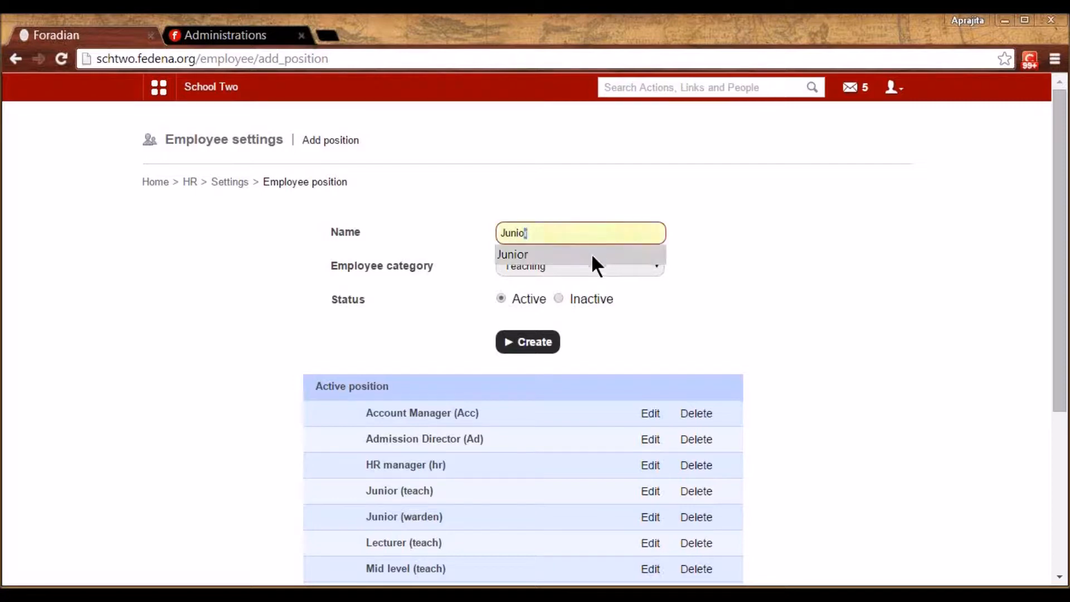
key(BackSpace)
key(BackSpace)
key(BackSpace)
key(BackSpace)
key(BackSpace)
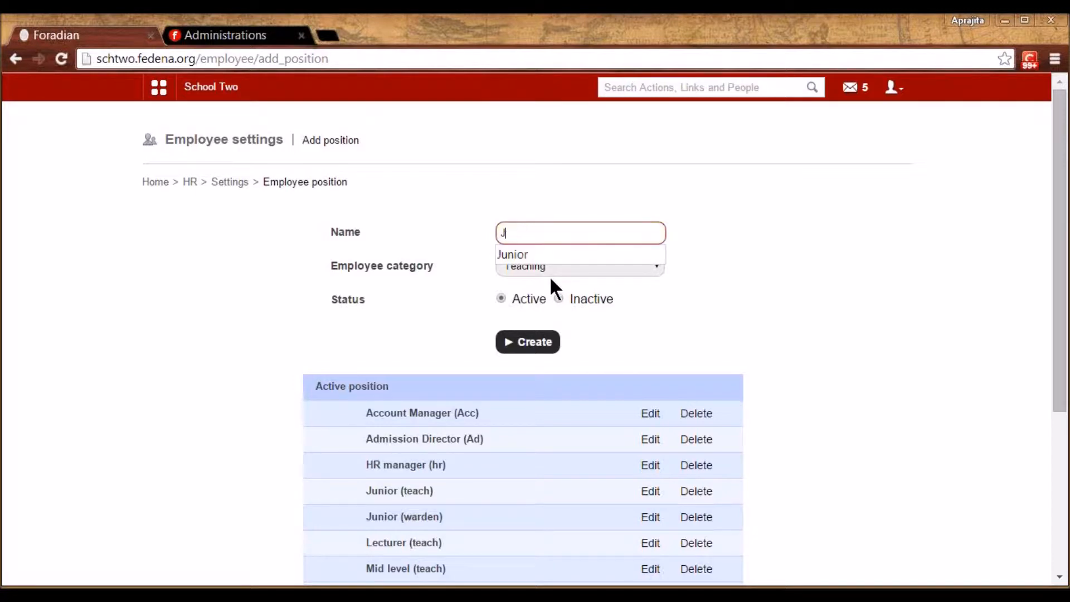
text(Profess)
click(718, 285)
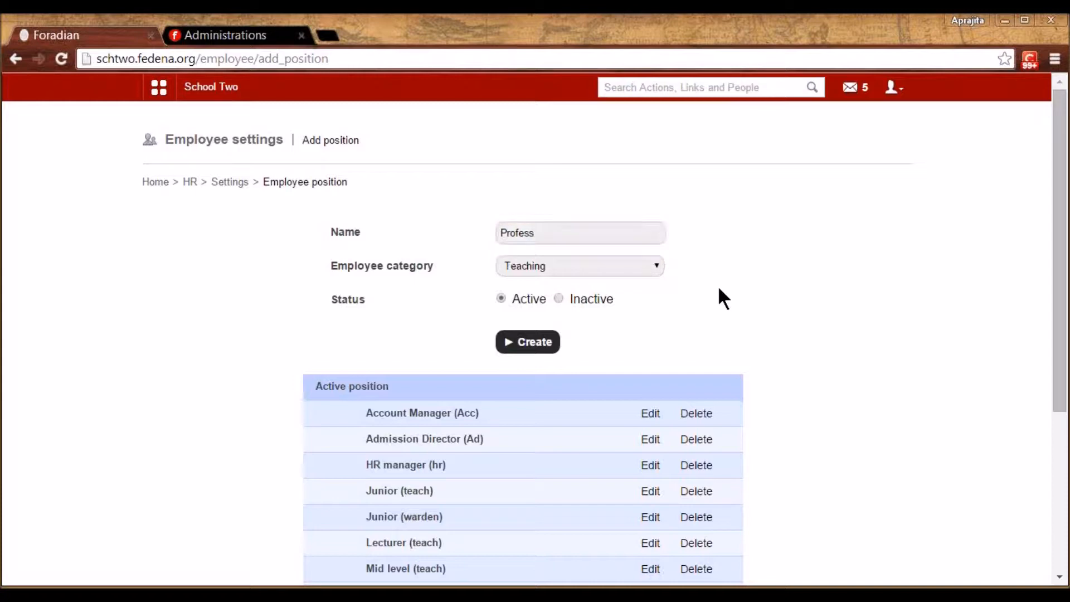
Review active positions such as Professor (teach) and Mid level (teach), then return to HR settings
scroll(723, 402, down, 4)
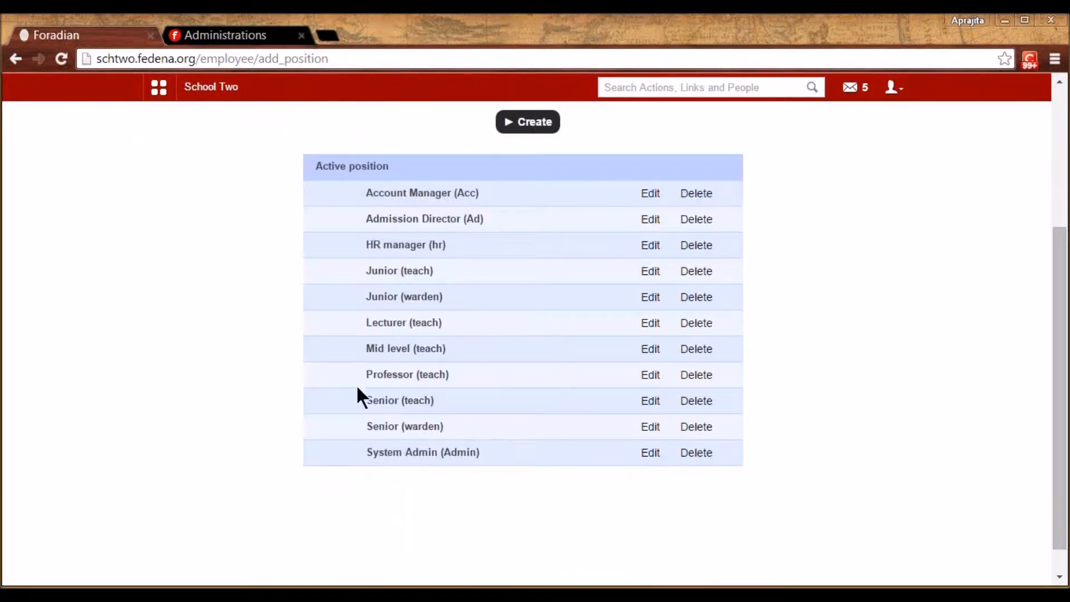
double_click(424, 374)
double_click(394, 350)
double_click(429, 350)
click(739, 397)
scroll(739, 397, up, 2)
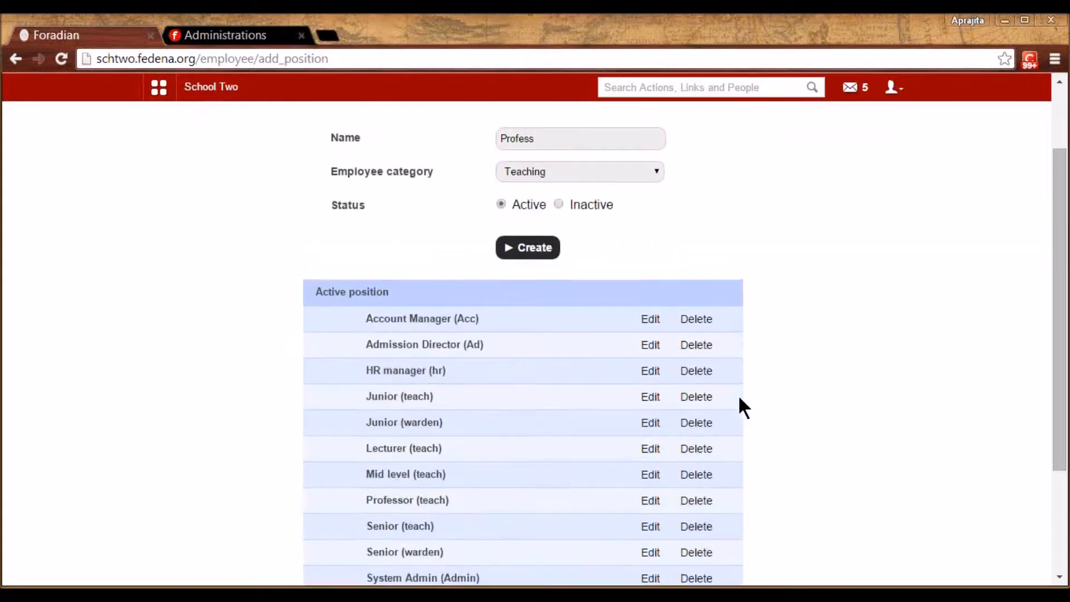
scroll(739, 397, up, 2)
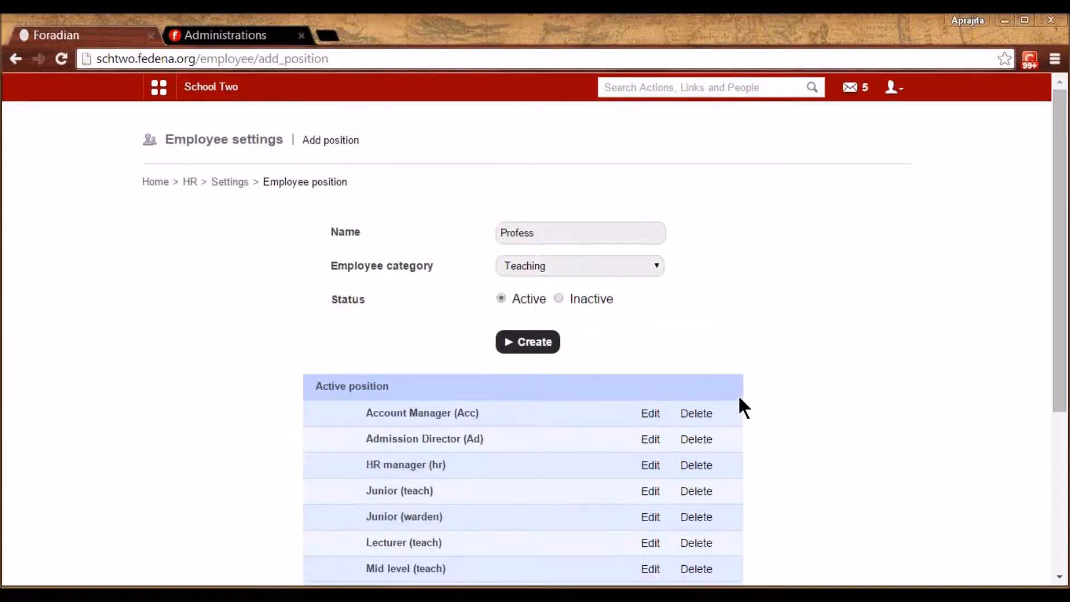
click(229, 183)
click(349, 312)
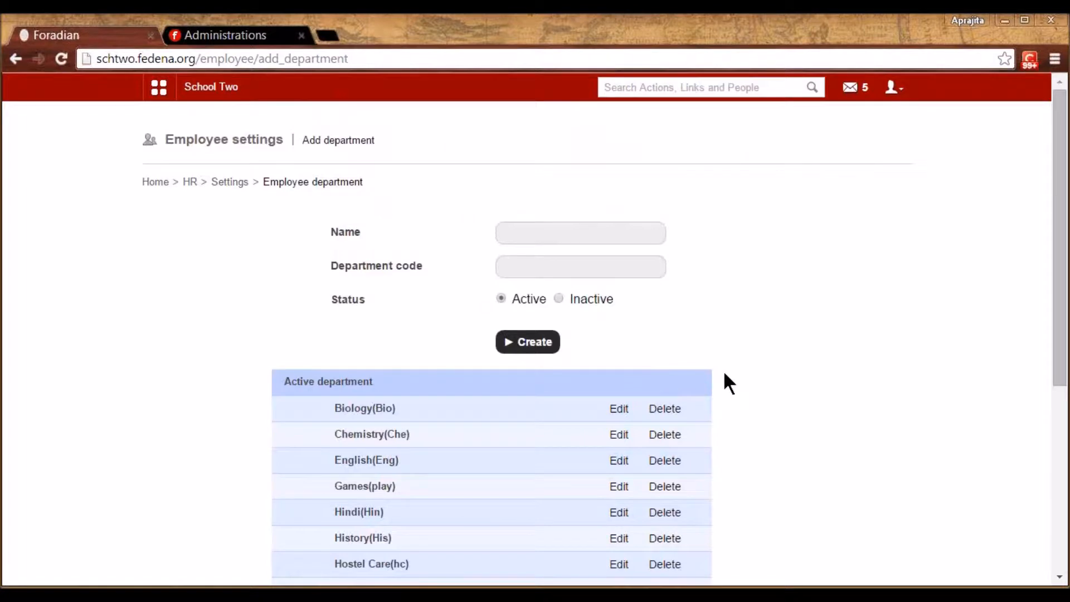
scroll(725, 374, down, 3)
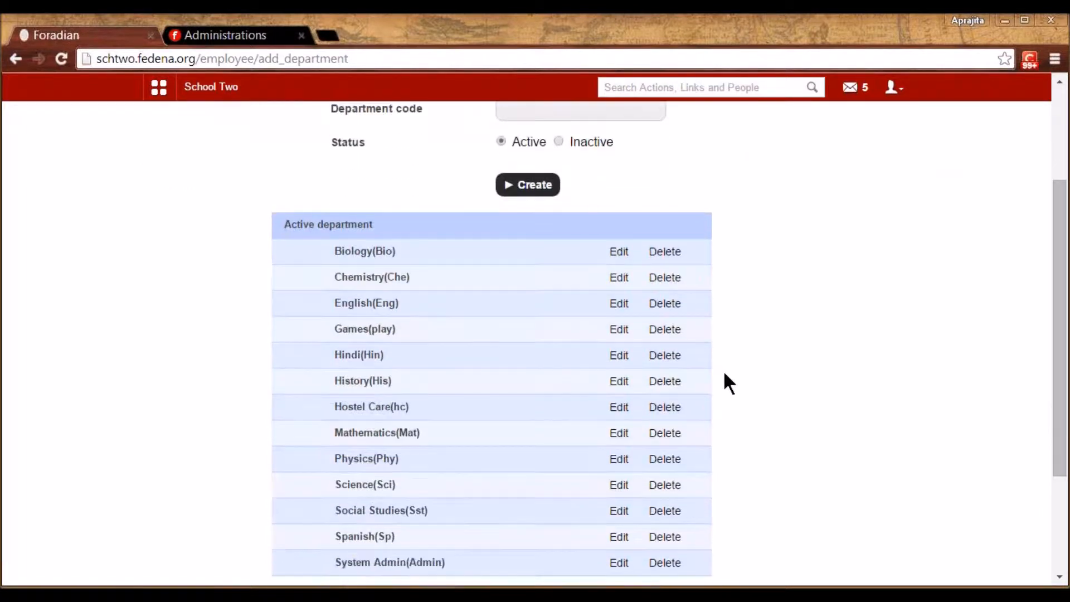
scroll(725, 374, up, 2)
scroll(725, 374, down, 1)
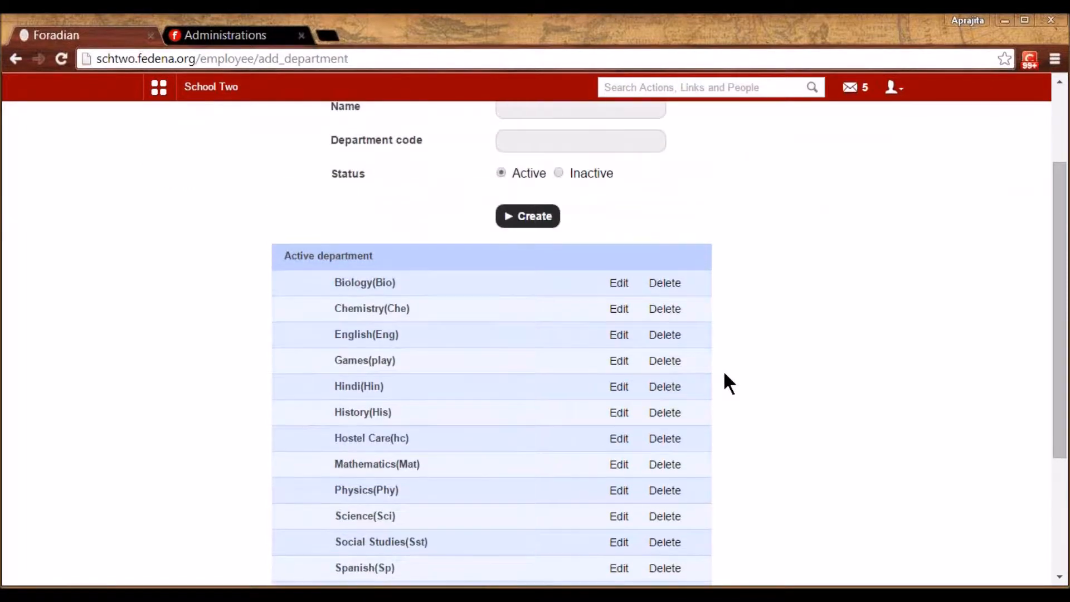
scroll(724, 375, up, 2)
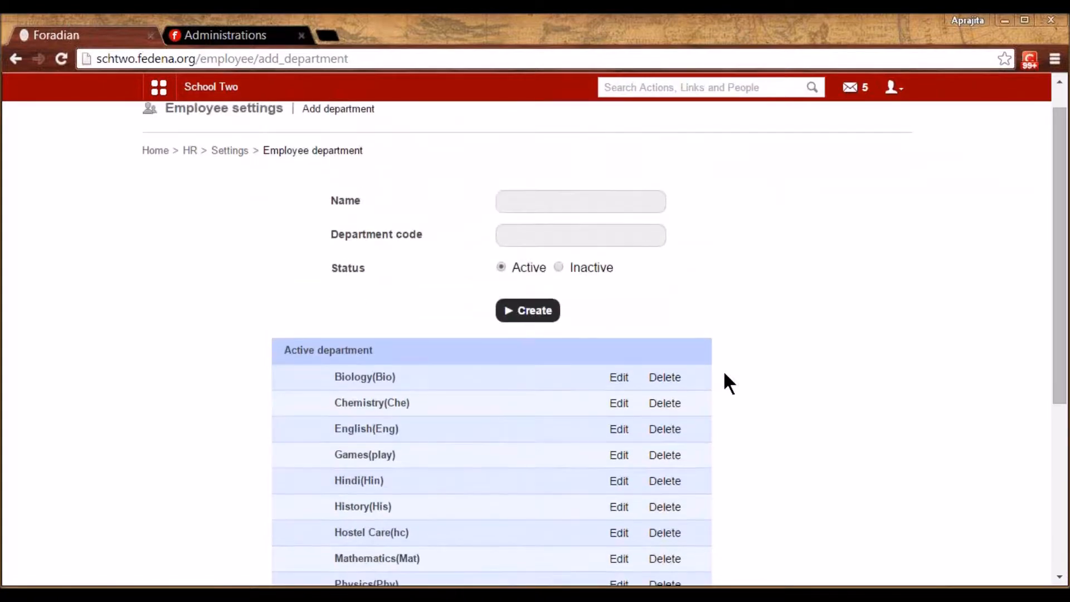
scroll(725, 375, down, 1)
scroll(725, 375, down, 1)
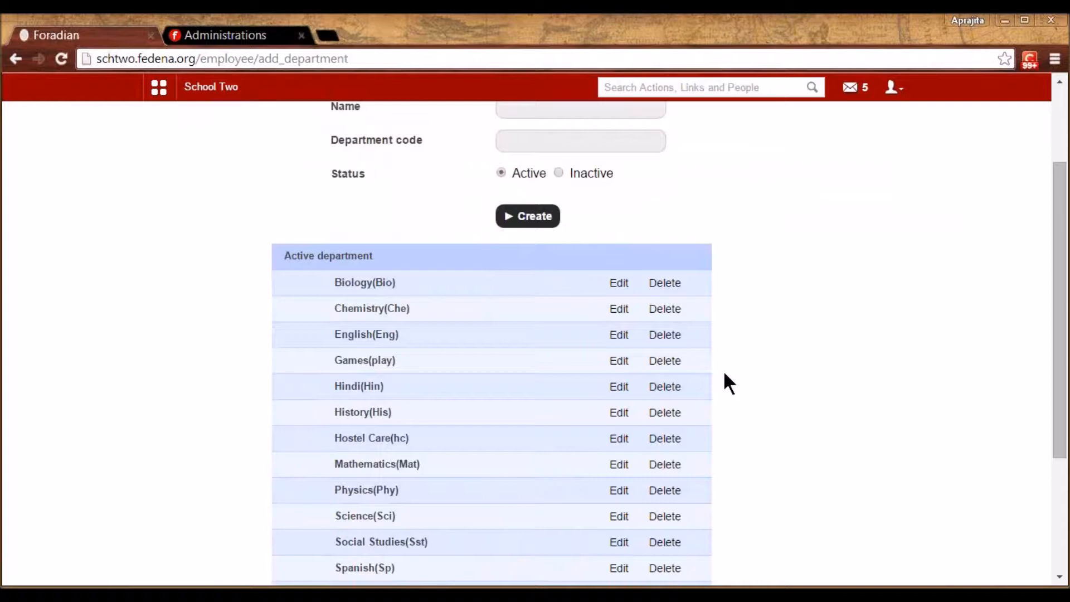
scroll(725, 375, up, 2)
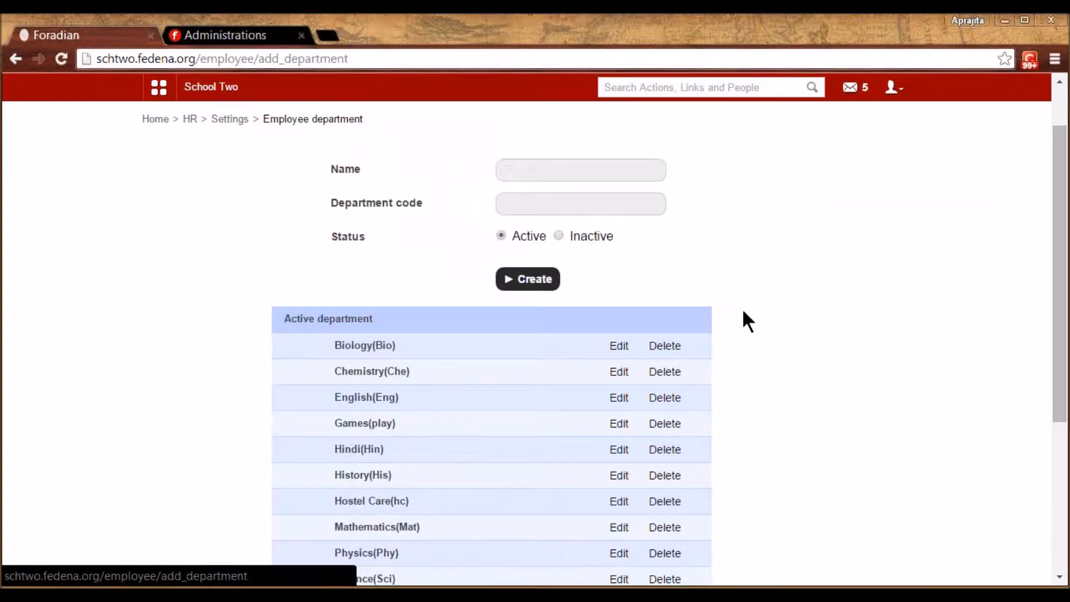
scroll(747, 320, up, 1)
scroll(747, 321, up, 1)
click(226, 182)
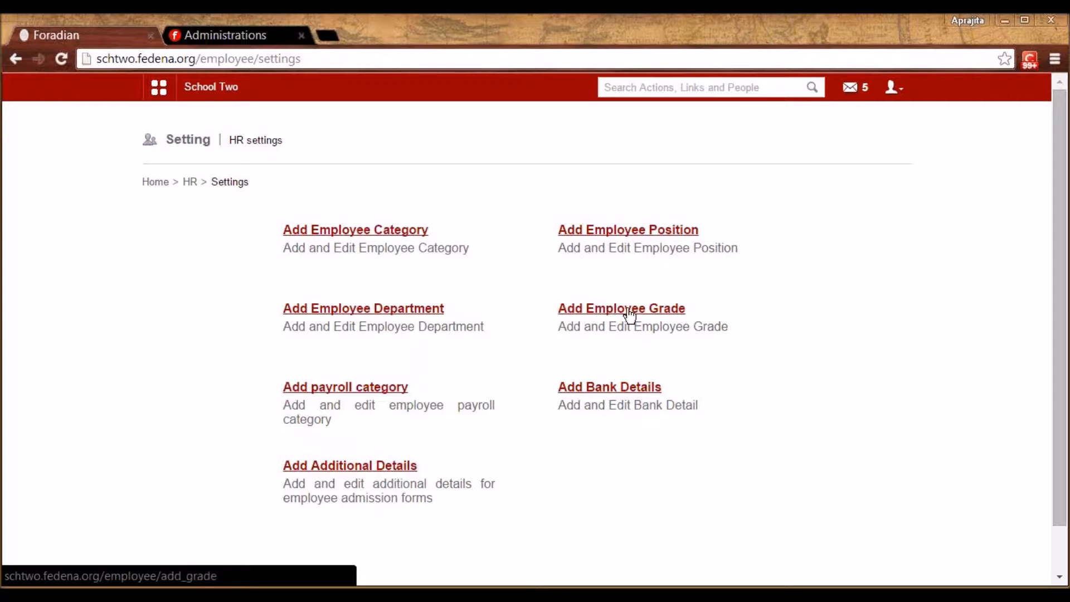
Inspect Grade 1's name, priority and max periods per day and week without changes
click(661, 316)
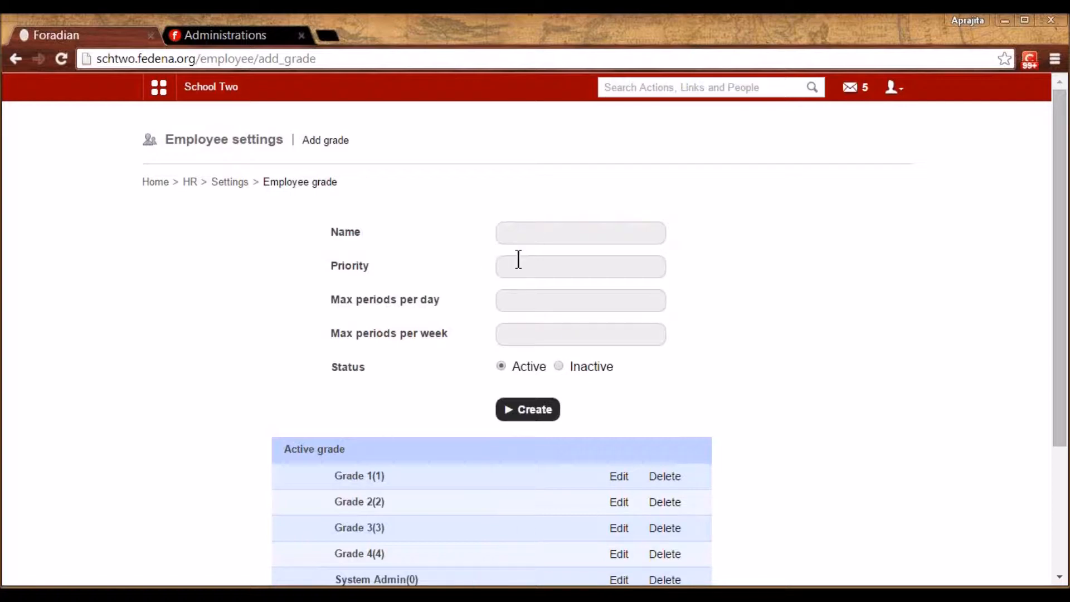
click(619, 477)
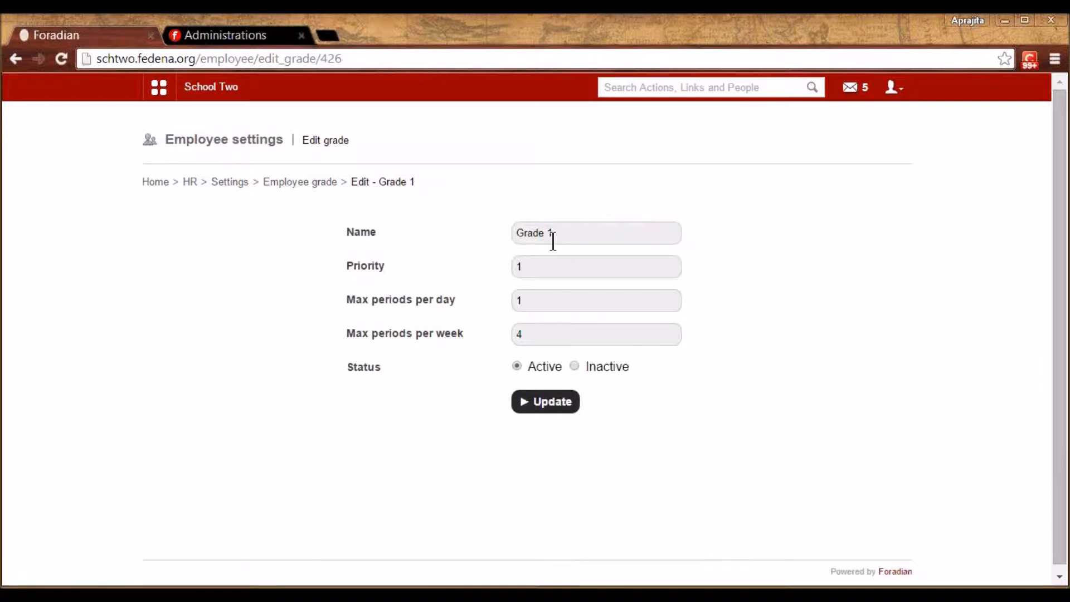
click(529, 296)
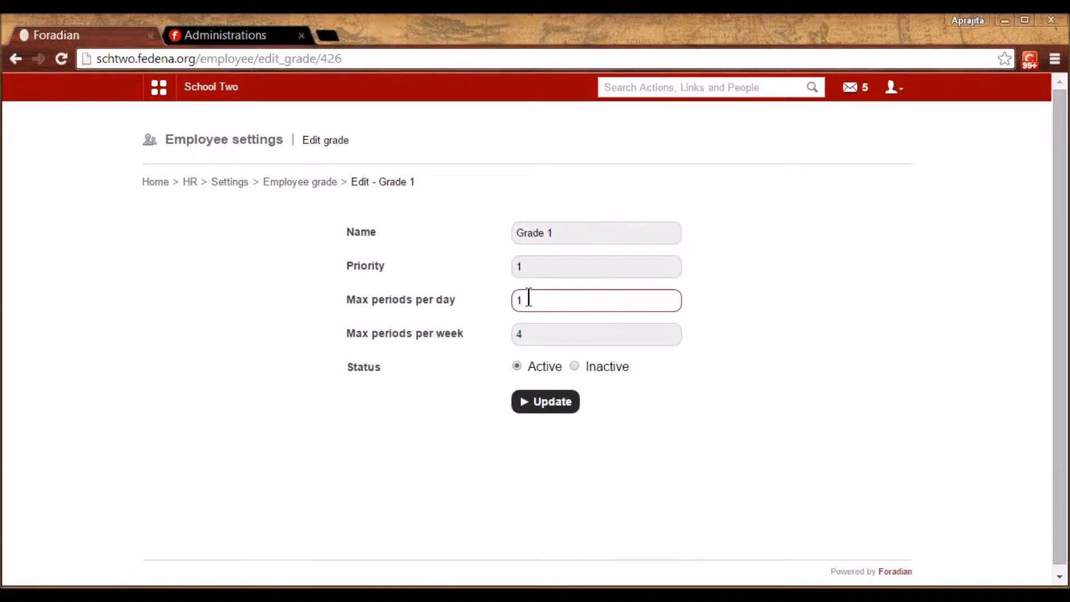
click(529, 335)
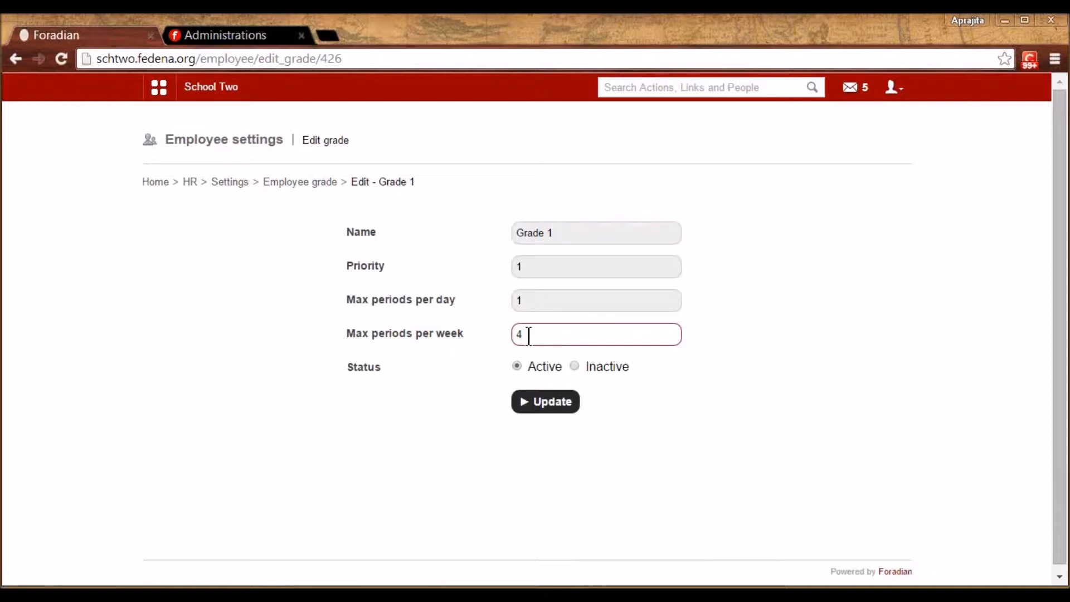
click(567, 229)
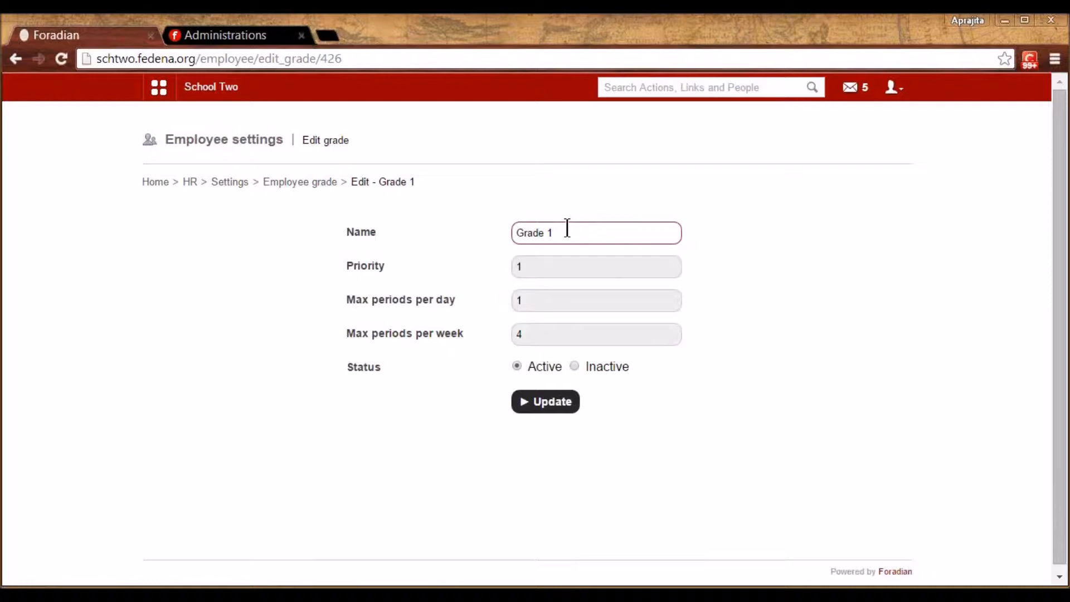
click(534, 267)
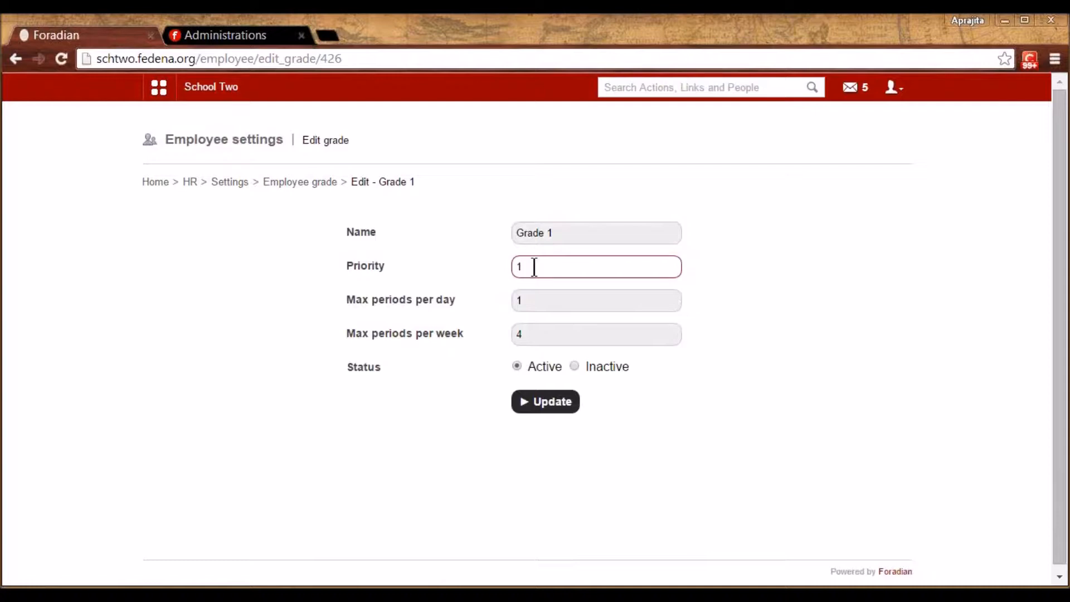
click(316, 182)
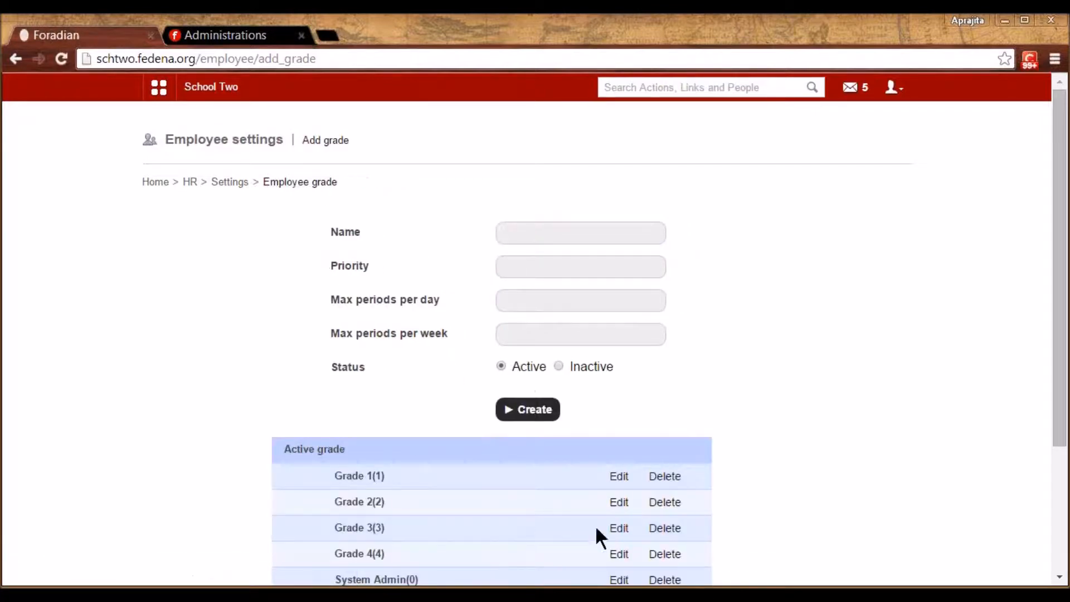
Inspect Grade 2's priority and period limits unchanged, then return to HR settings
click(625, 503)
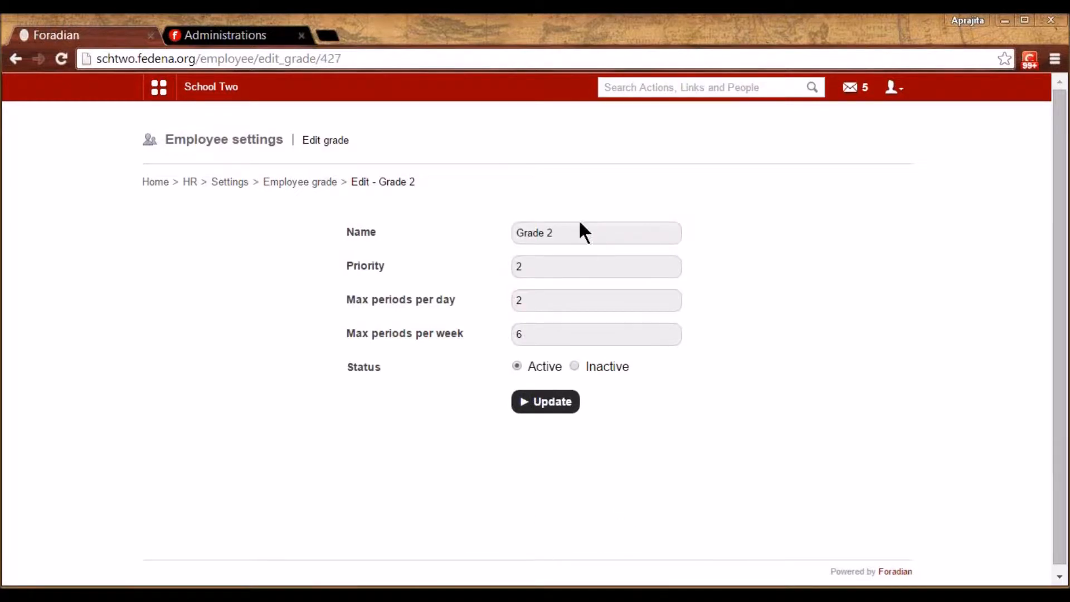
click(532, 297)
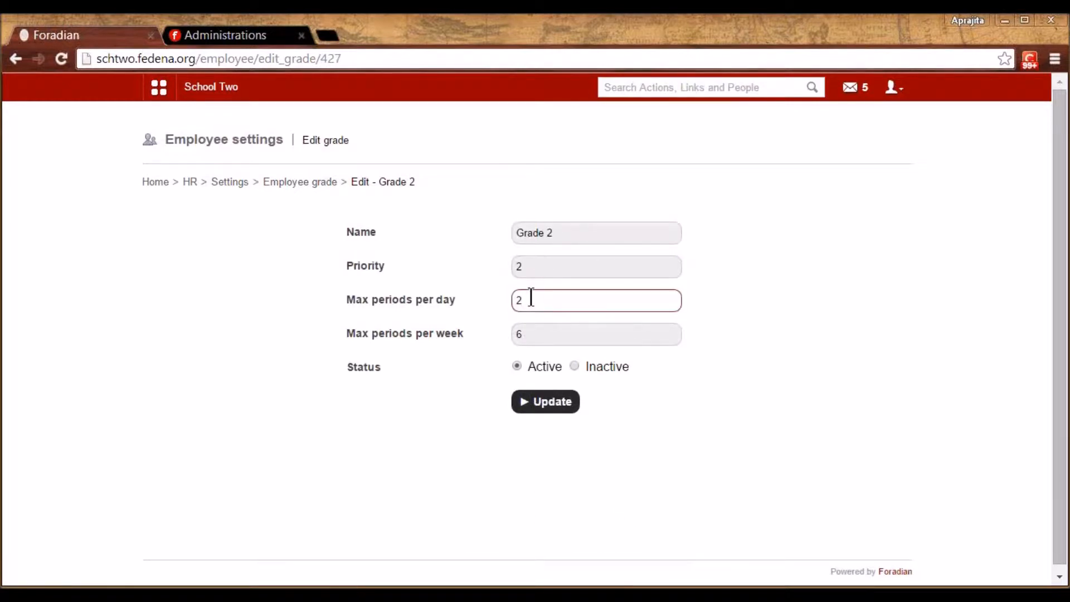
click(531, 334)
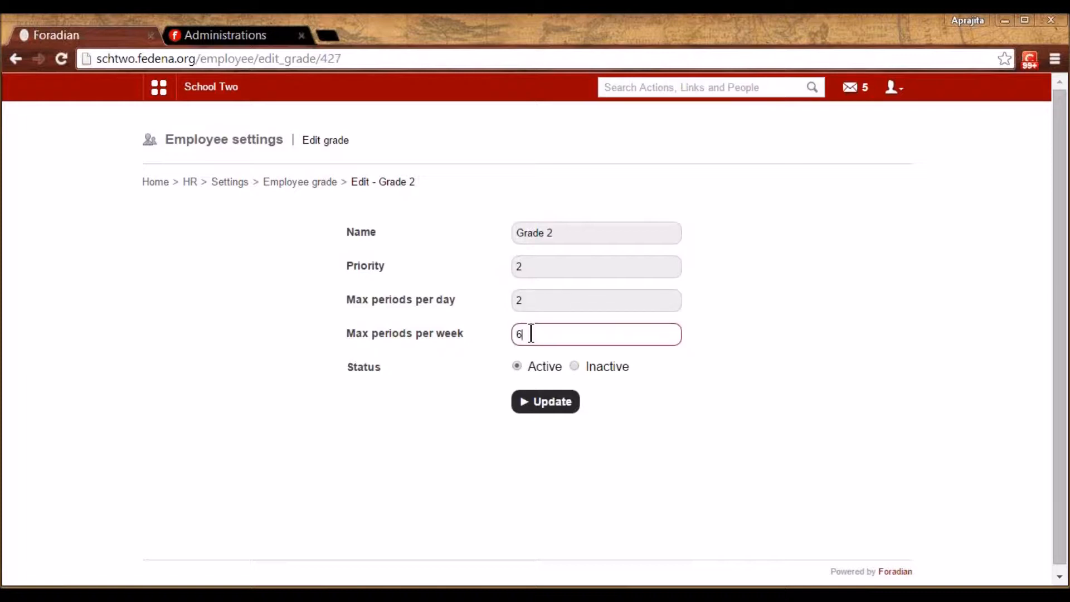
click(530, 269)
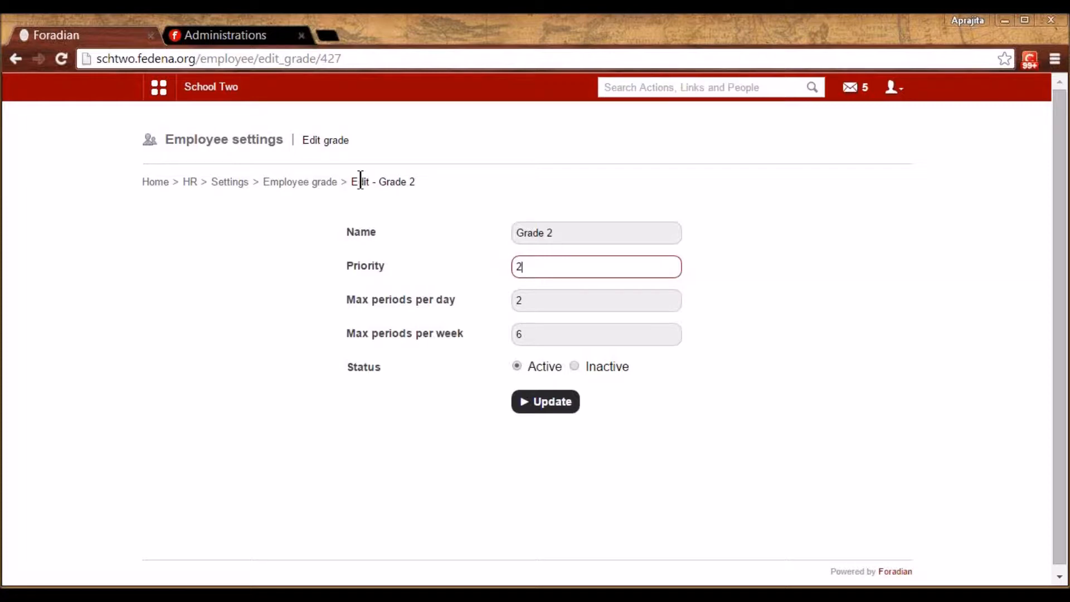
click(315, 183)
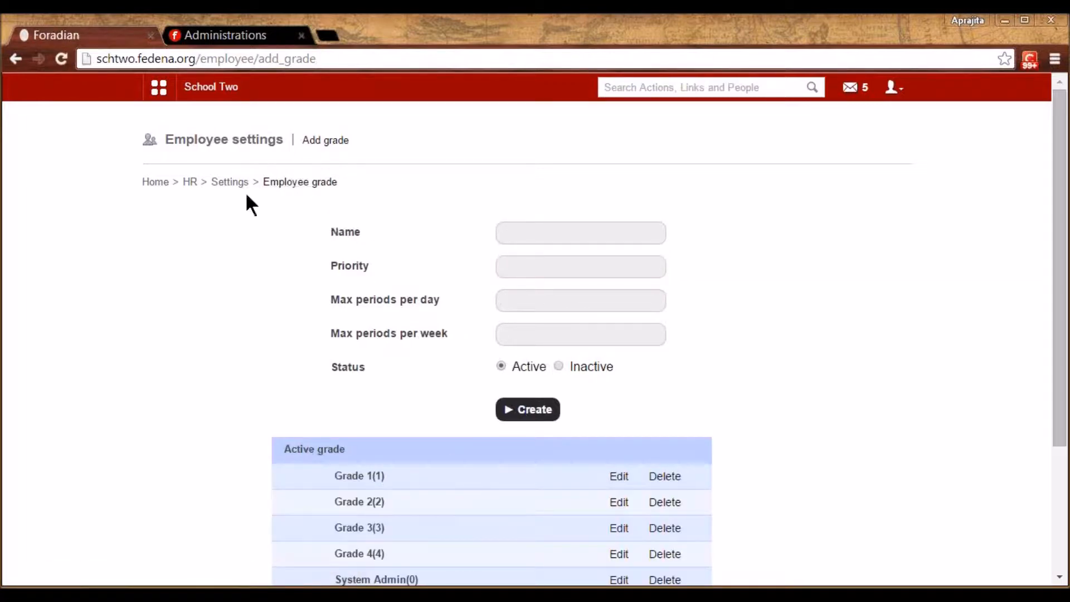
click(231, 182)
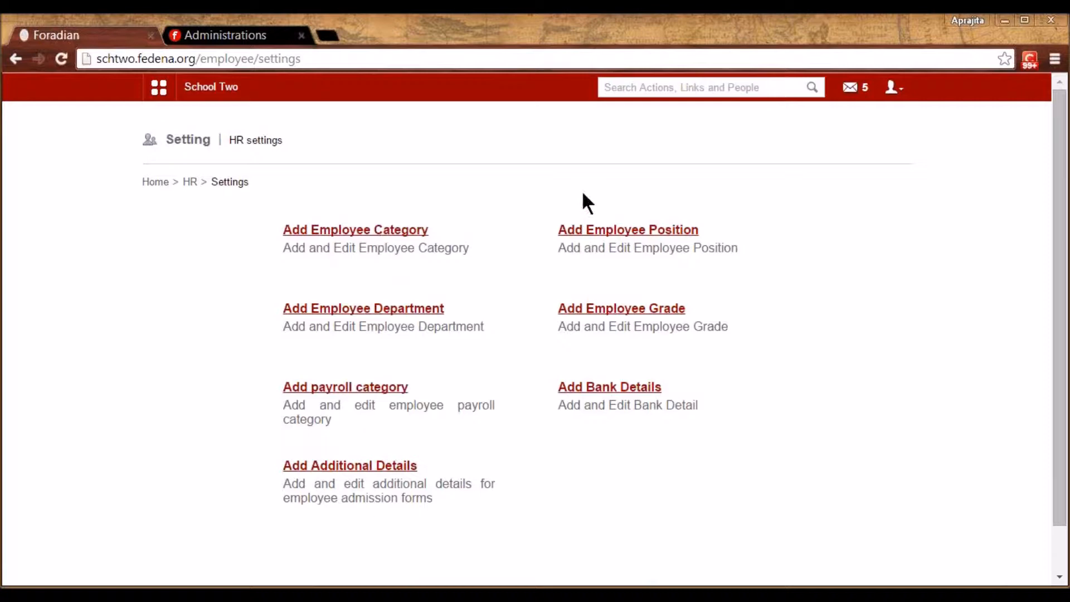
click(372, 385)
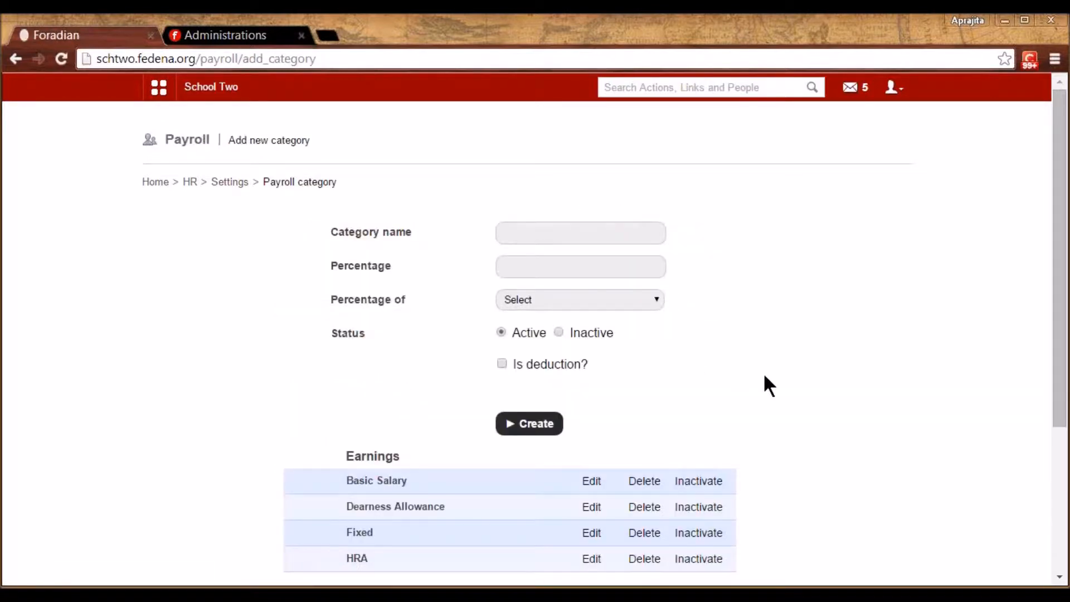
Scroll the payroll category list and point out the Earnings list and Basic Salary row
scroll(766, 378, down, 3)
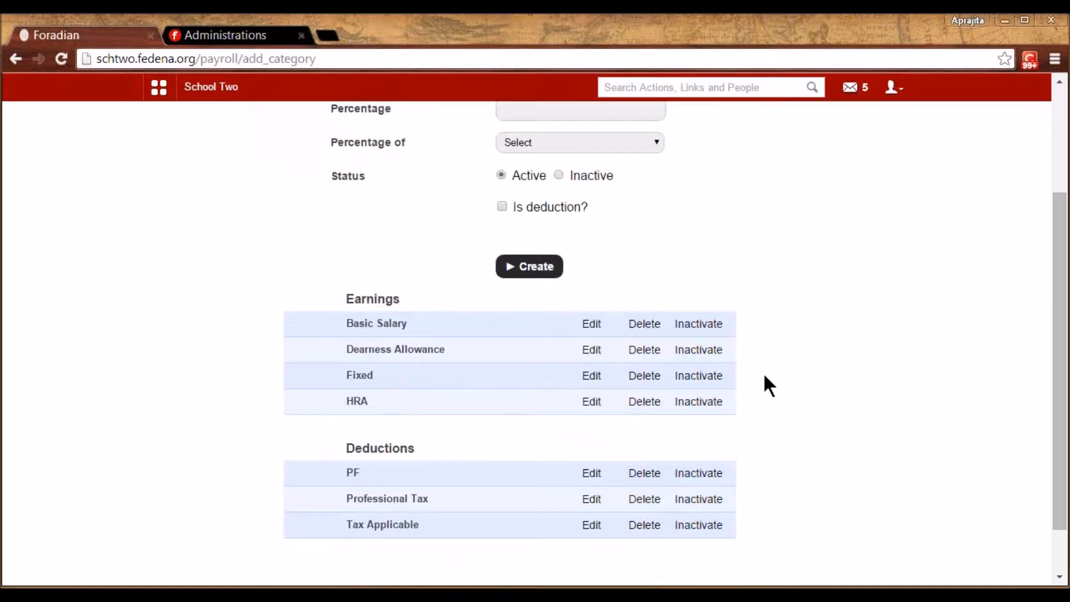
scroll(764, 375, down, 1)
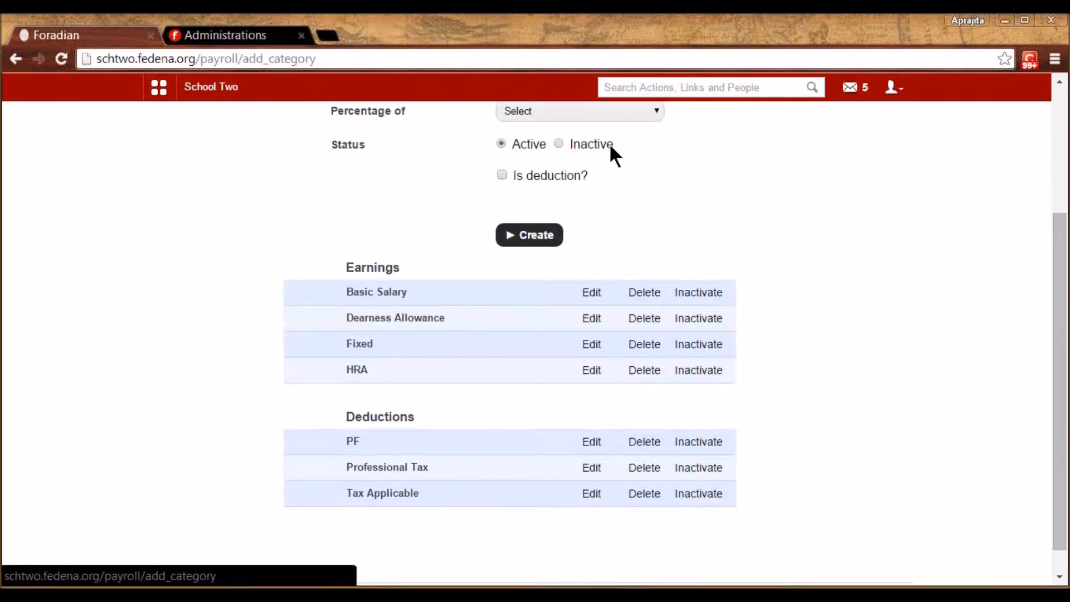
double_click(377, 267)
double_click(366, 296)
triple_click(394, 297)
click(393, 297)
scroll(704, 236, up, 3)
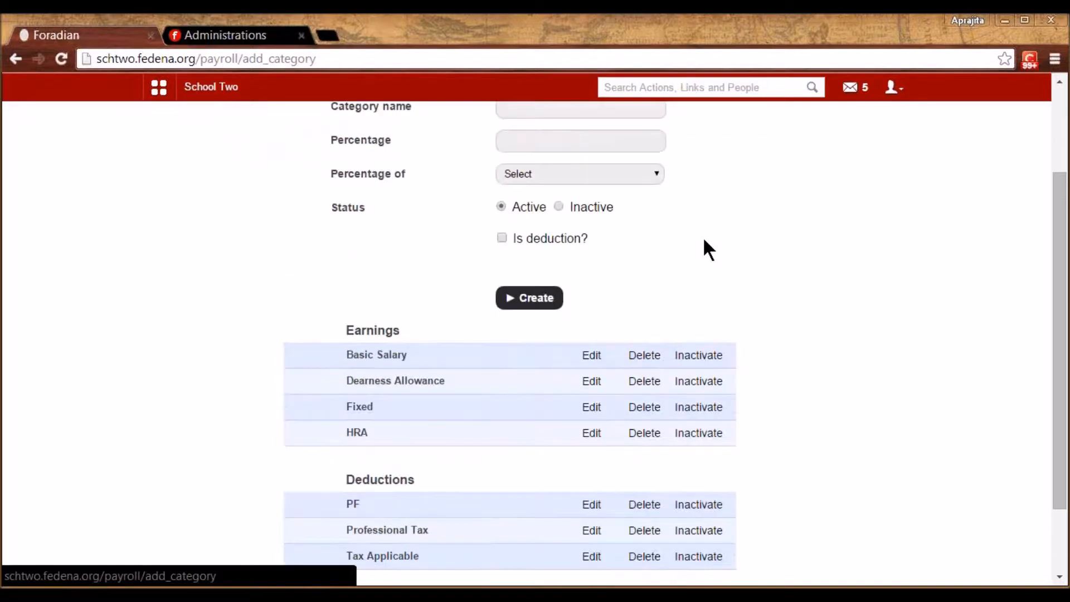
Review Basic Salary's name and empty percentage value without saving changes
click(595, 481)
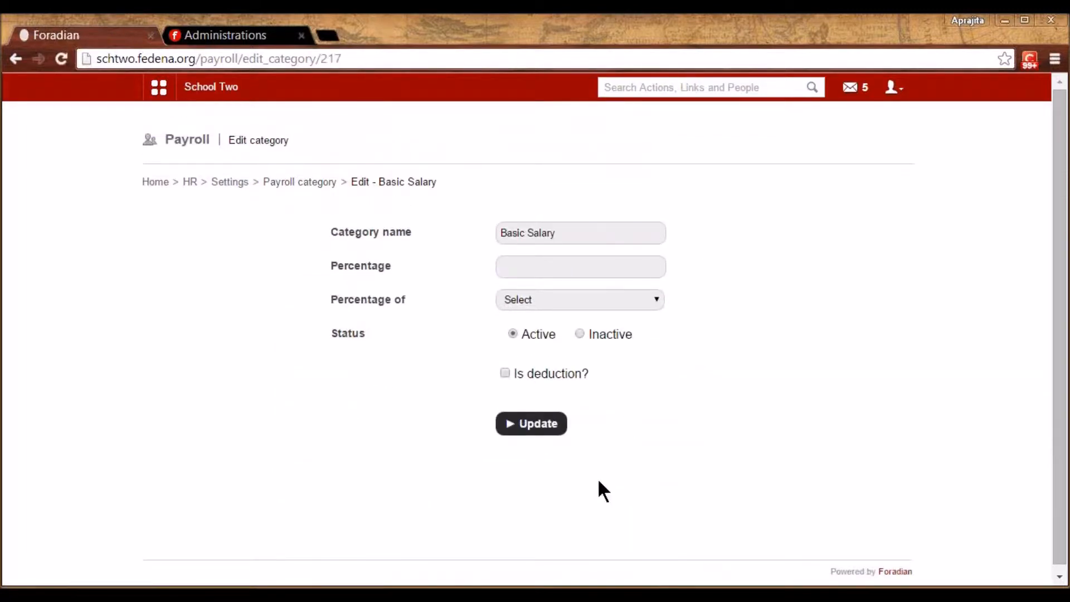
click(540, 232)
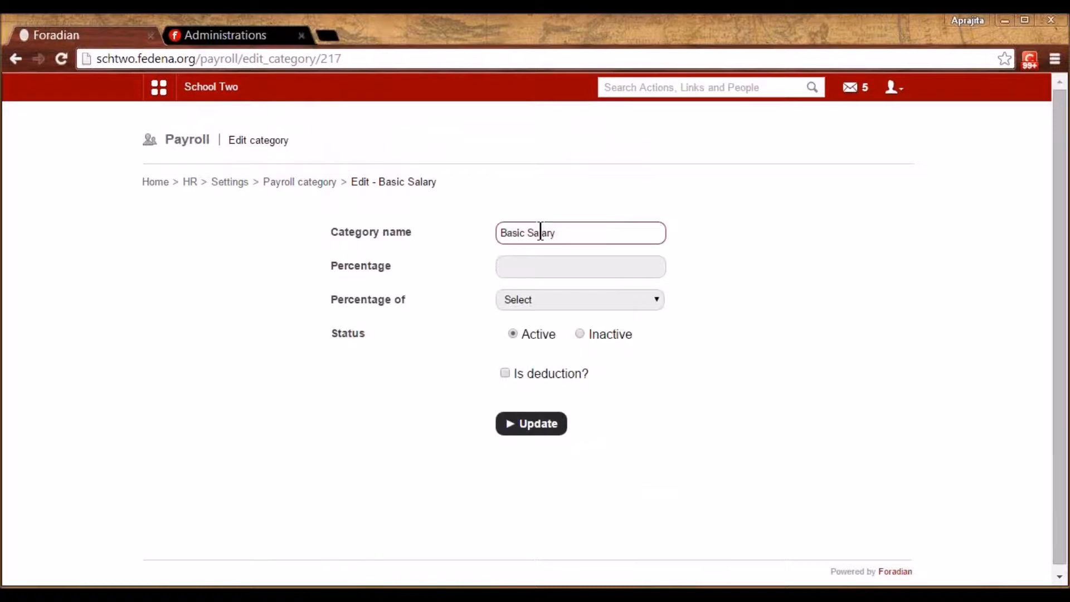
click(535, 267)
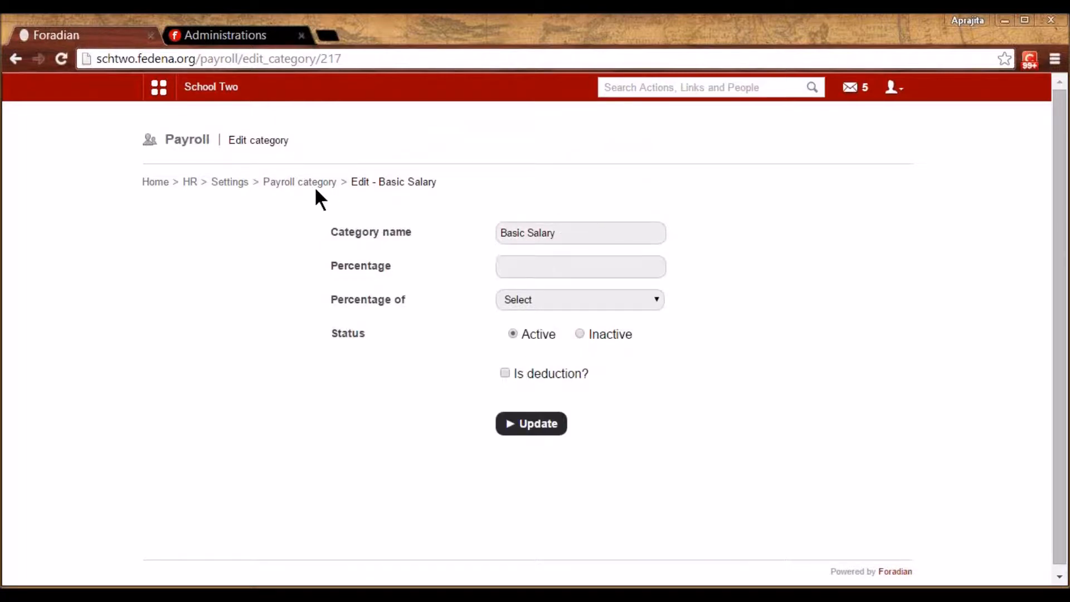
click(300, 184)
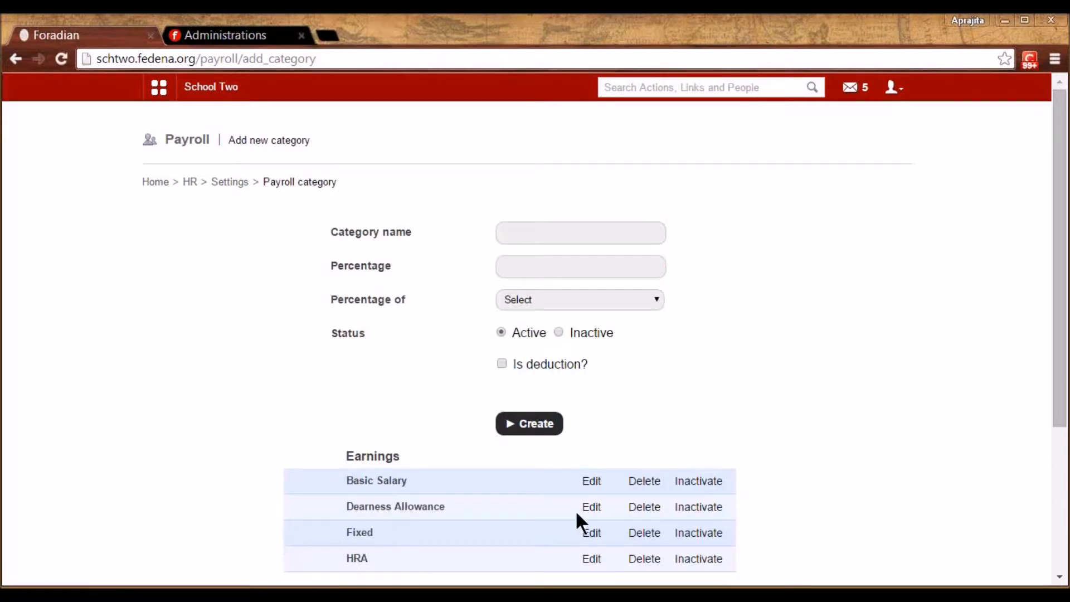
Review Dearness Allowance, kept at 8 percent calculated on Basic Salary
click(590, 507)
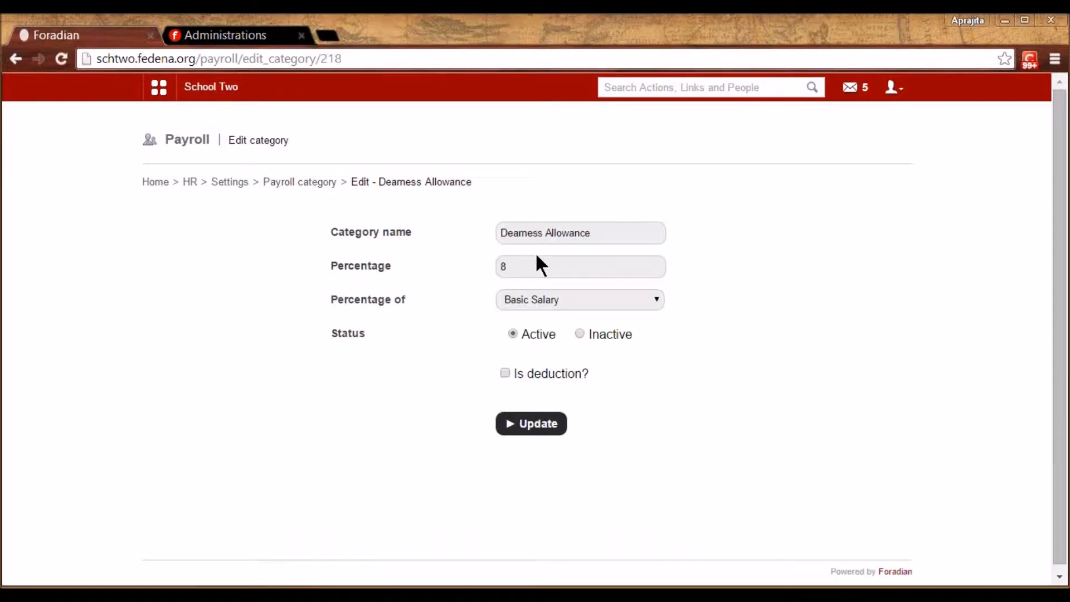
click(504, 268)
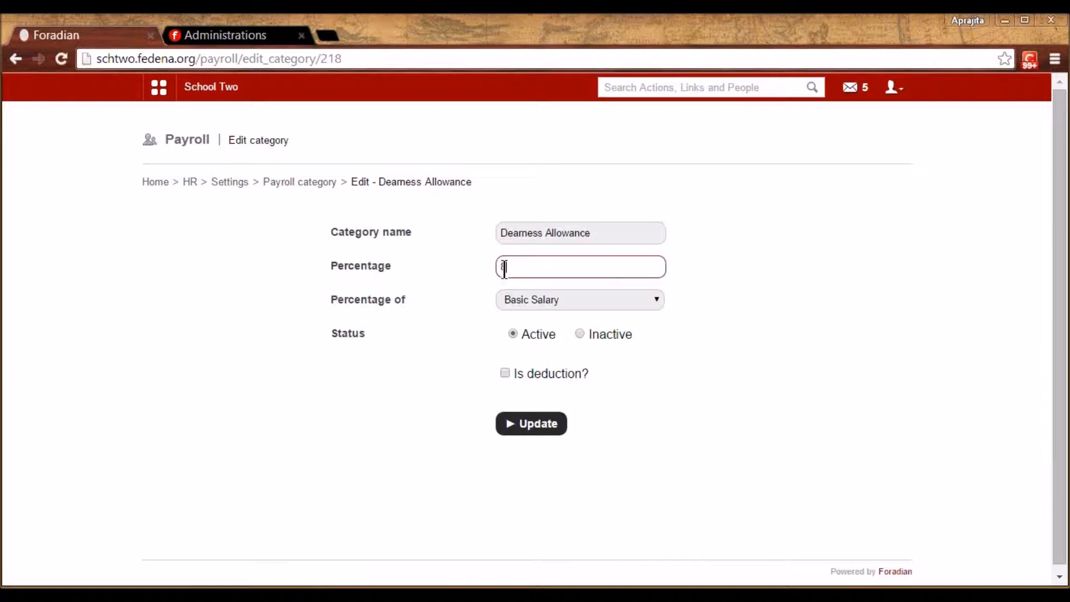
click(569, 299)
click(570, 300)
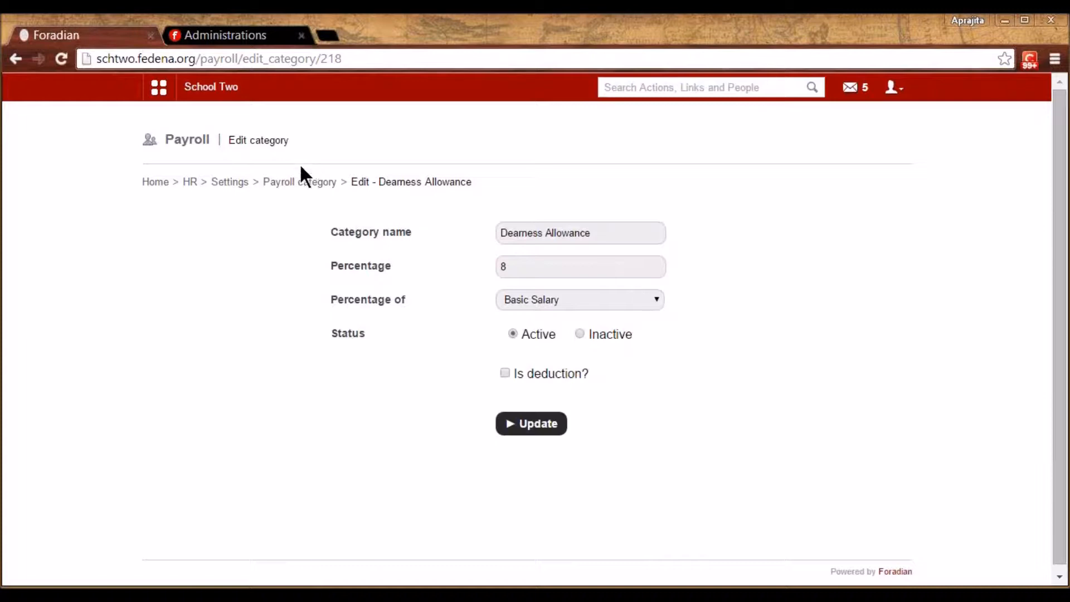
click(301, 180)
Open the PF deduction's edit page, then return to the payroll category list
scroll(572, 390, down, 2)
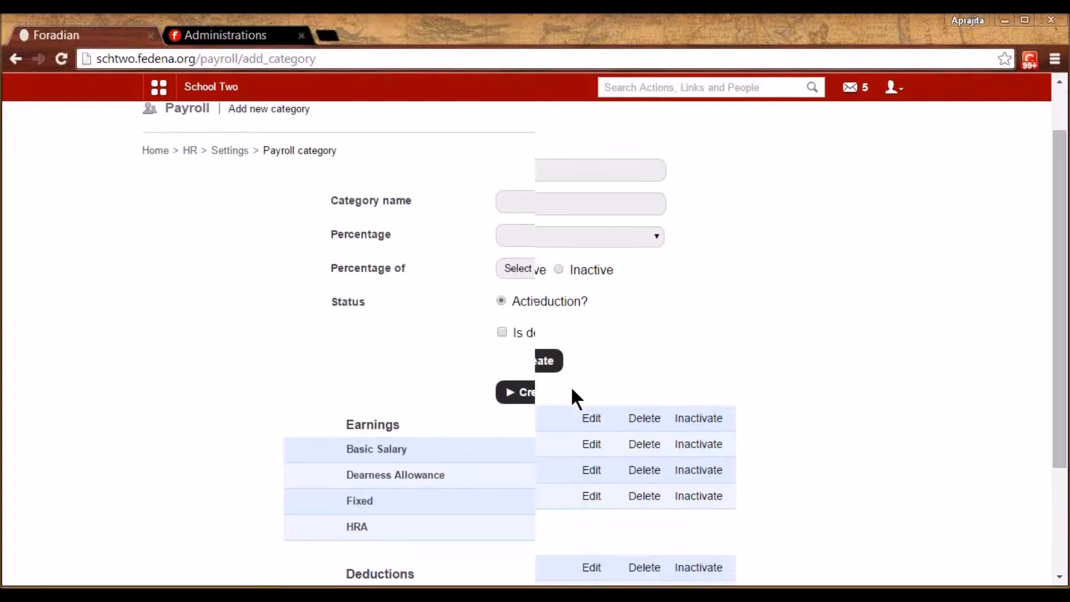
scroll(571, 386, down, 2)
click(592, 475)
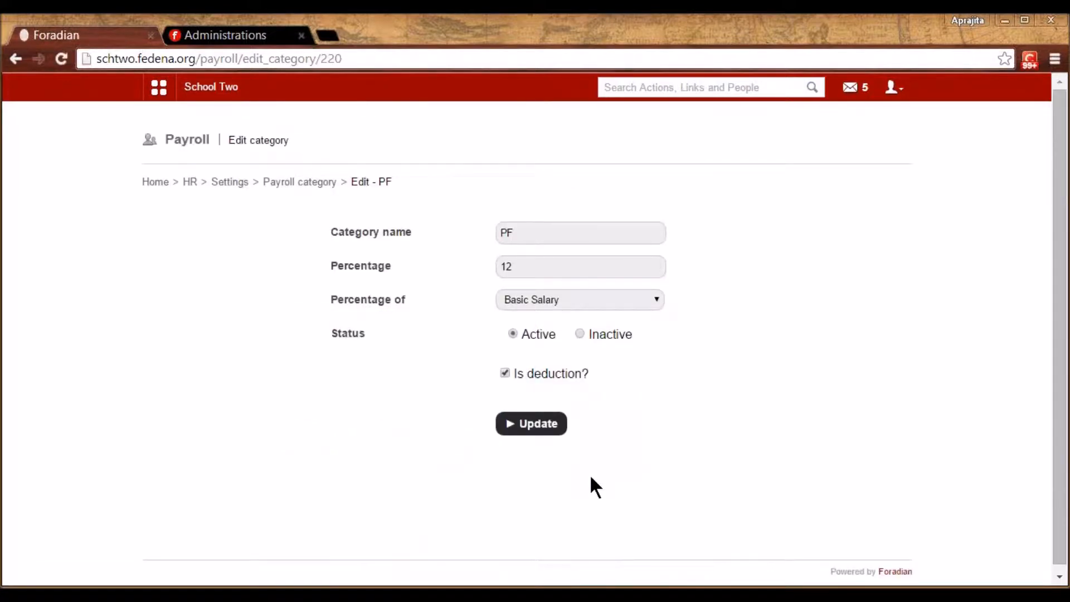
click(277, 180)
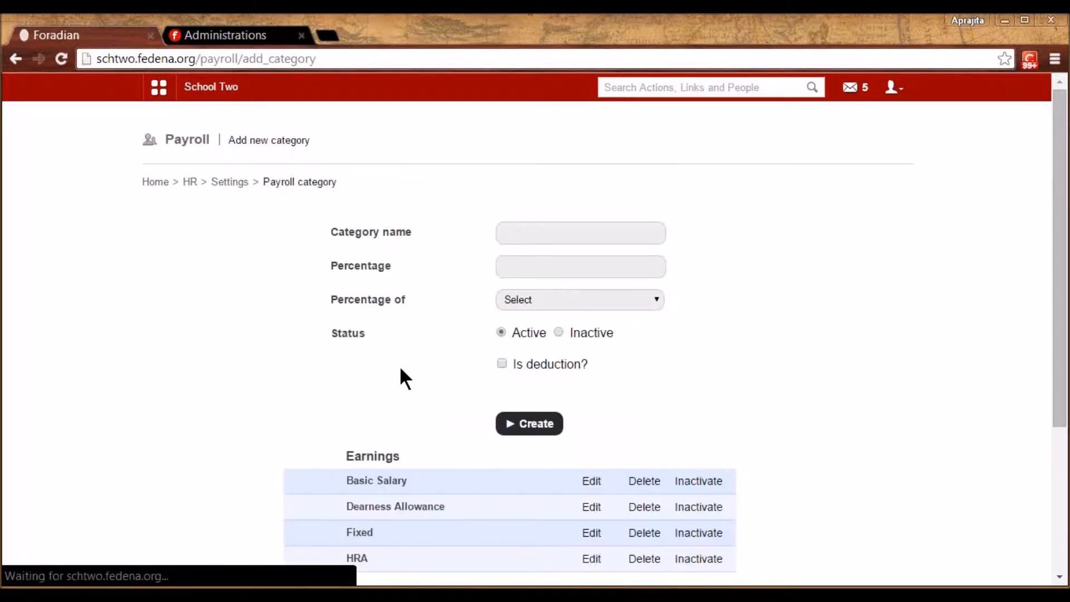
scroll(400, 370, down, 3)
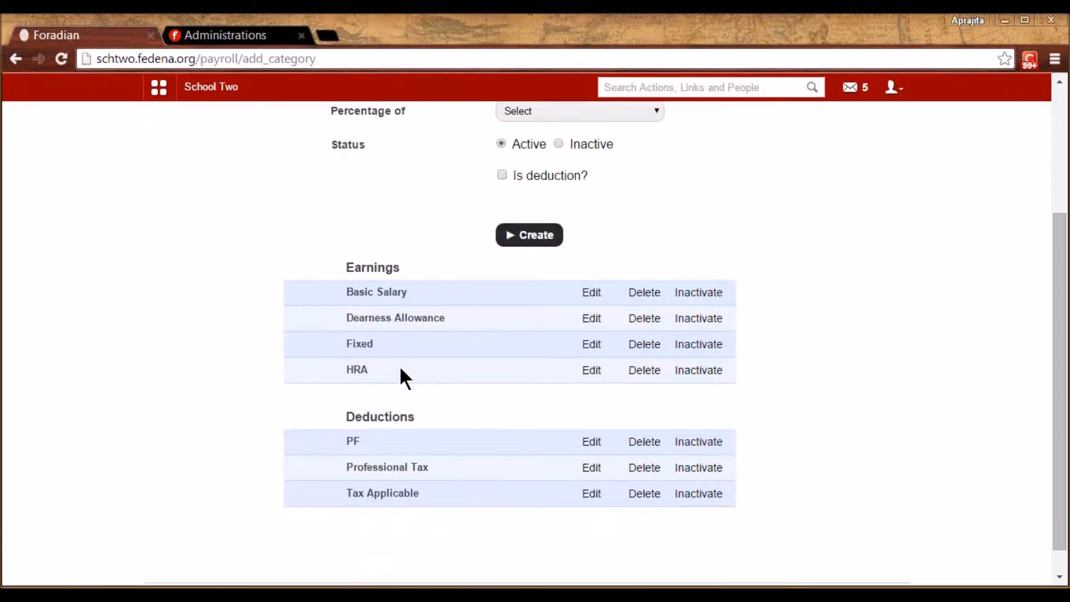
scroll(401, 370, up, 1)
scroll(400, 369, up, 2)
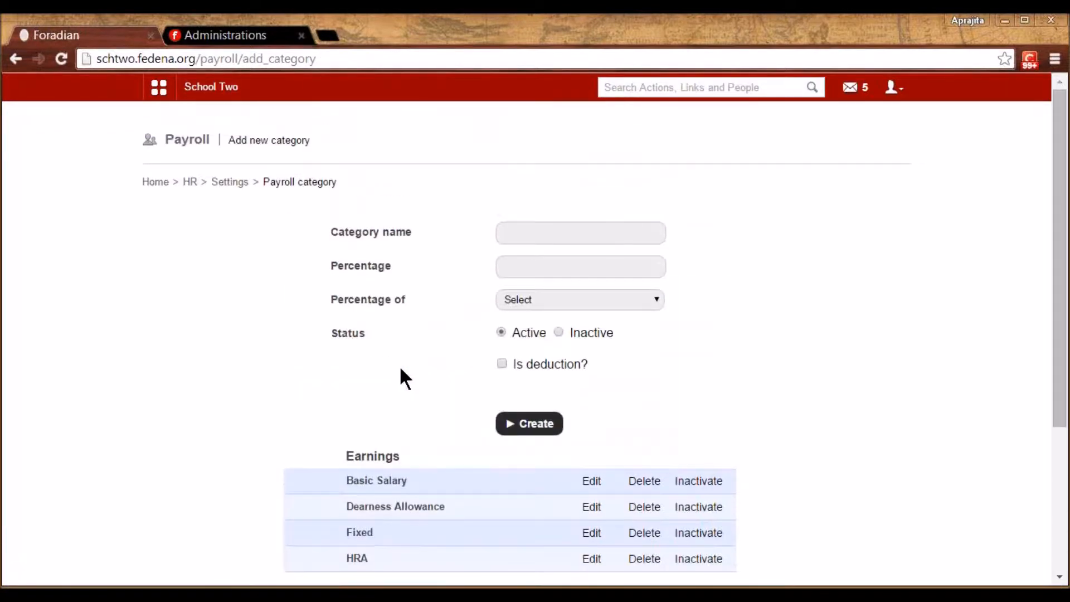
View the bank details (Account no.) and additional details settings, then return to HR management
click(233, 182)
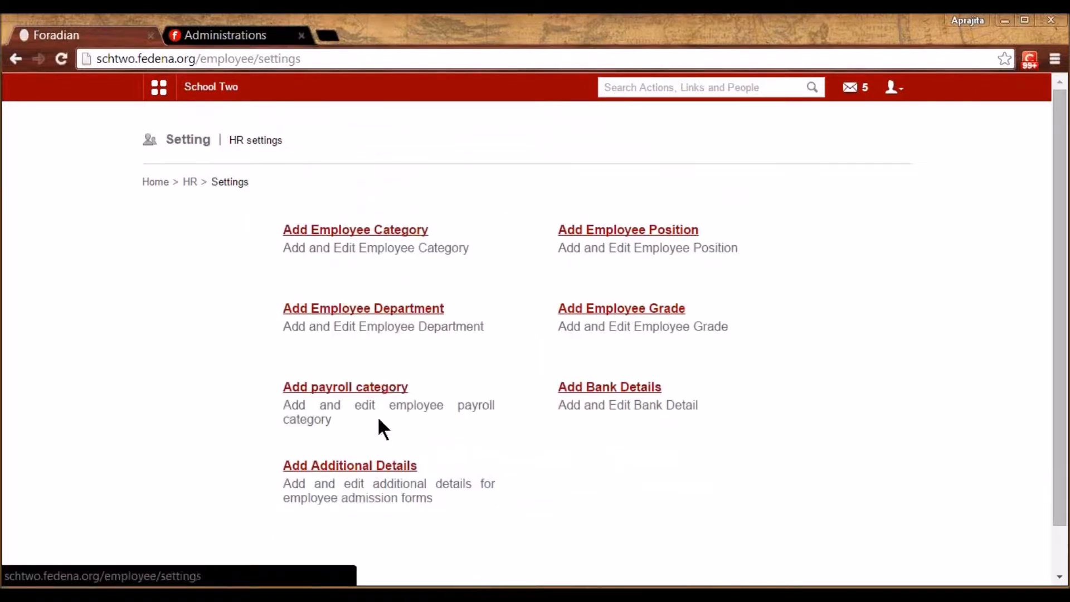
click(607, 394)
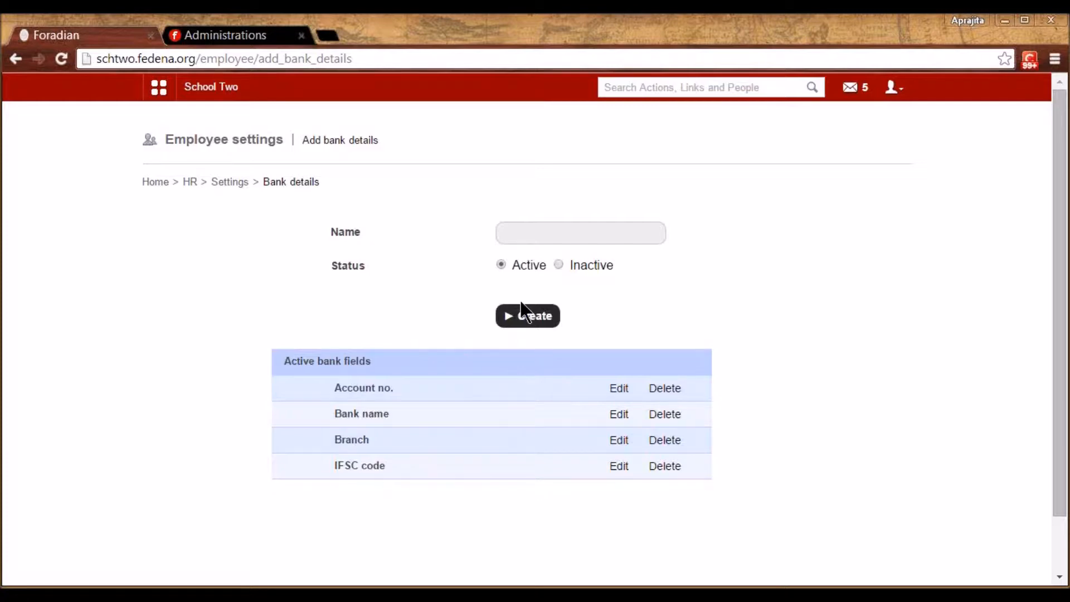
click(621, 389)
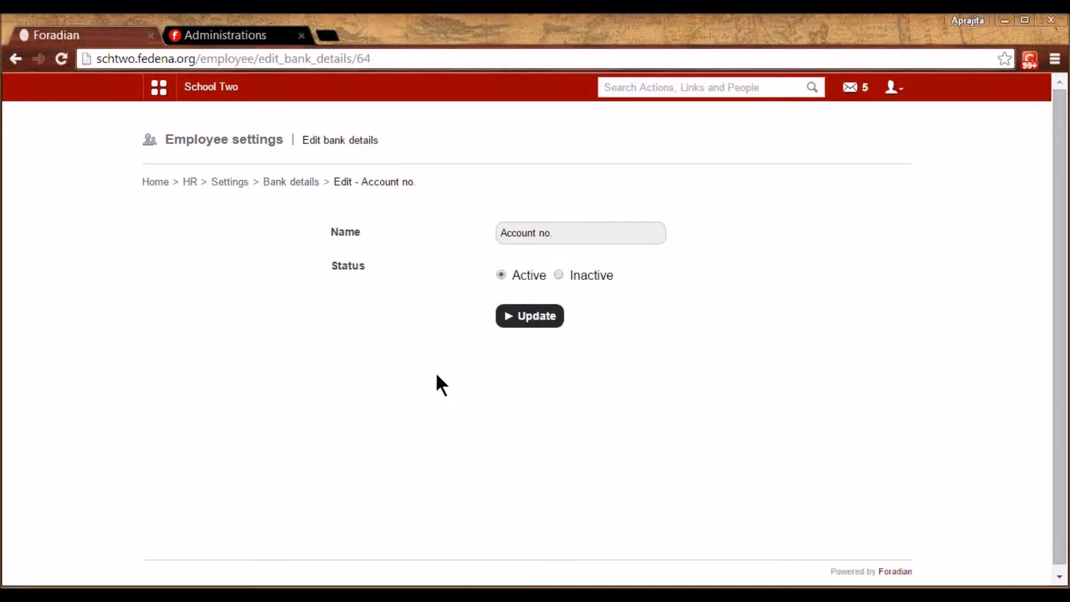
click(240, 179)
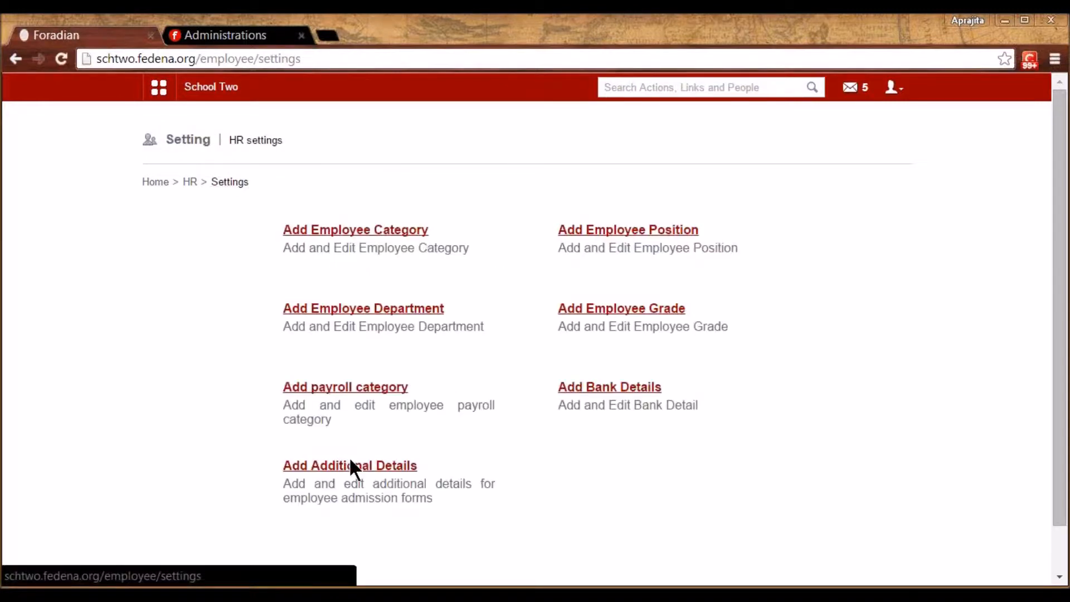
click(367, 468)
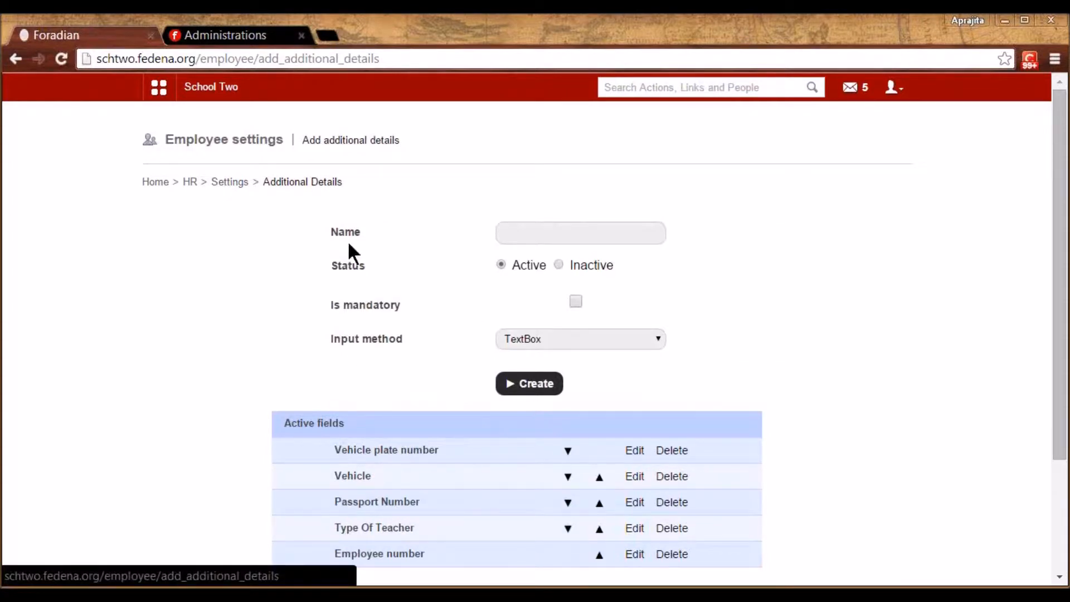
click(189, 181)
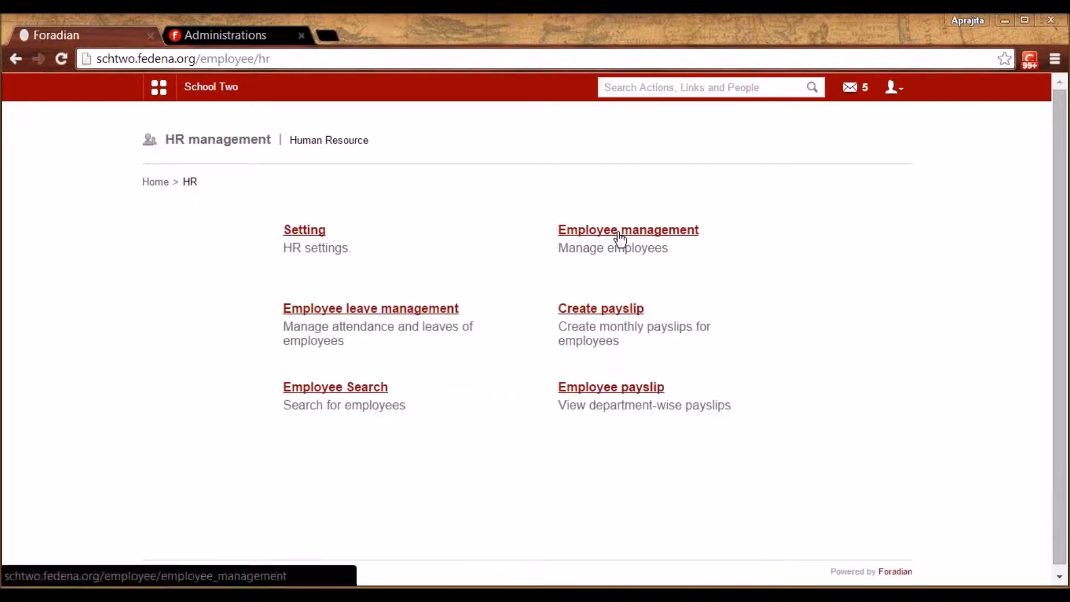
Start a new employee admission, keeping employee number E63, and enter the employee's first name
click(655, 233)
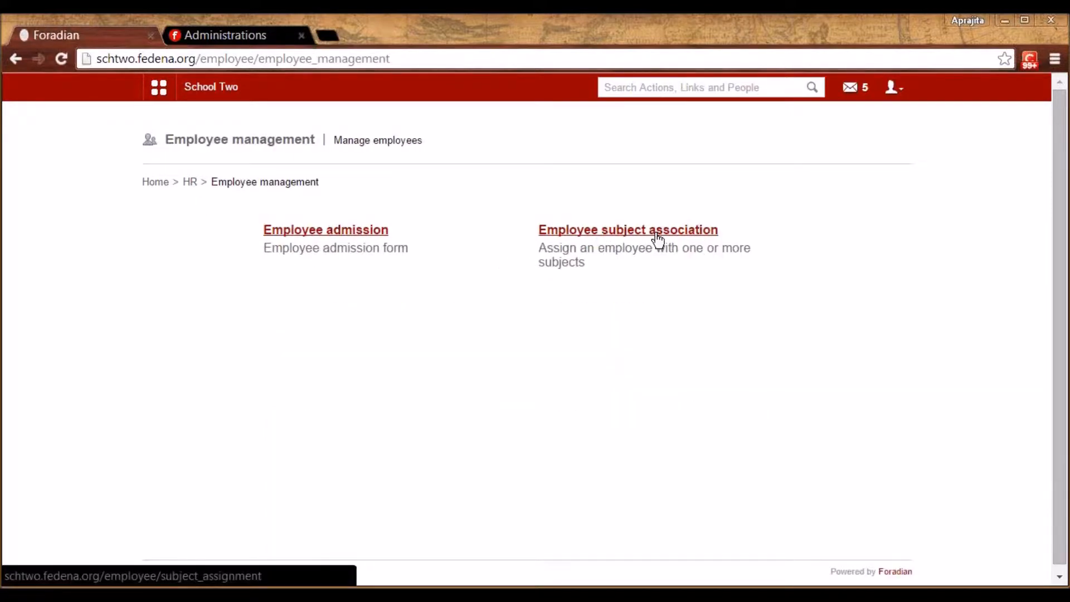
click(372, 233)
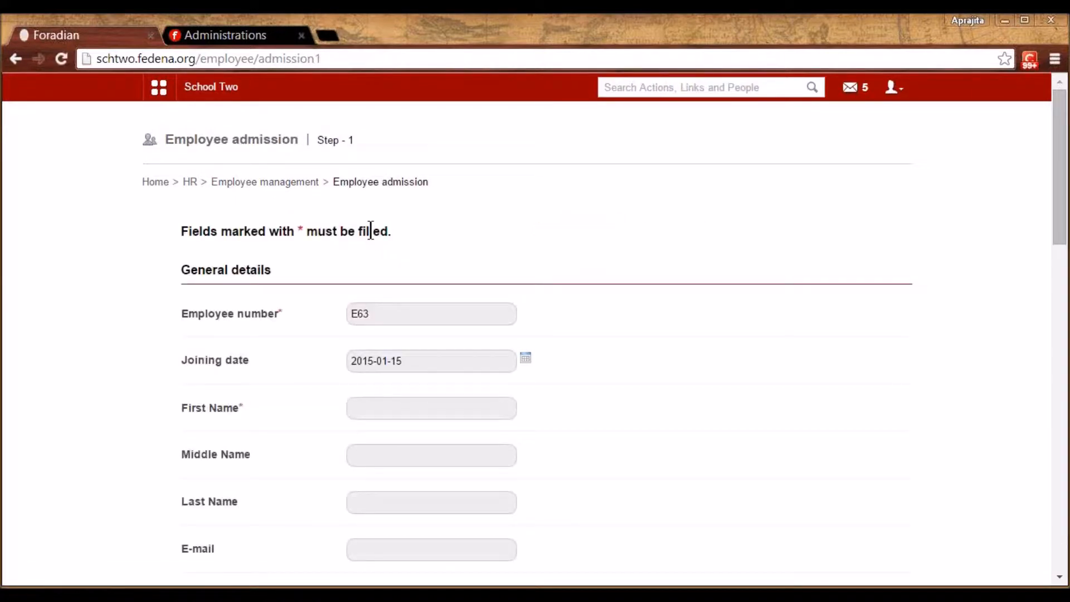
click(387, 314)
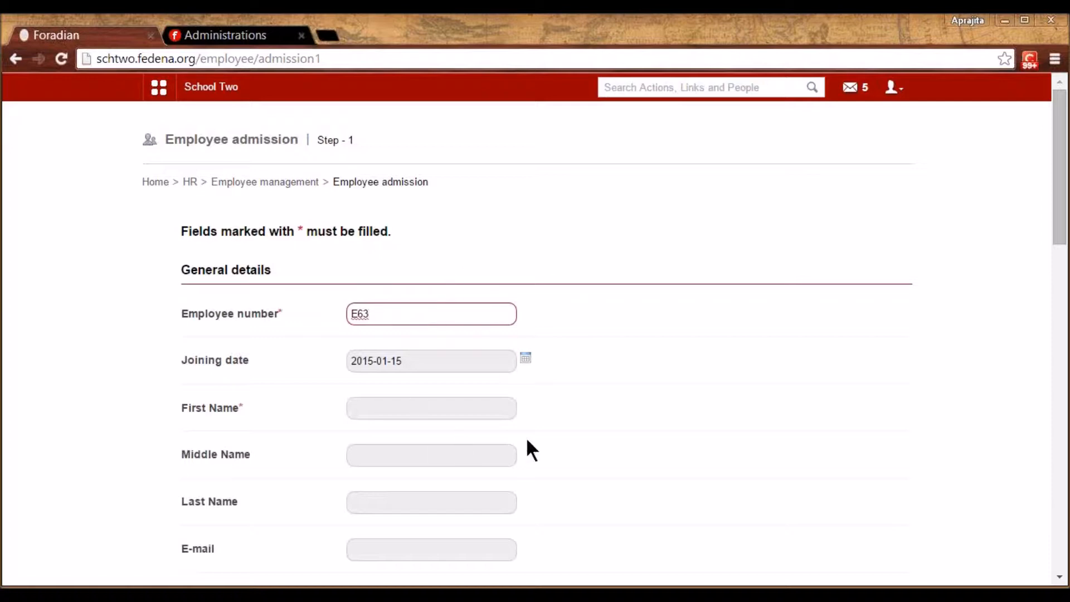
click(682, 389)
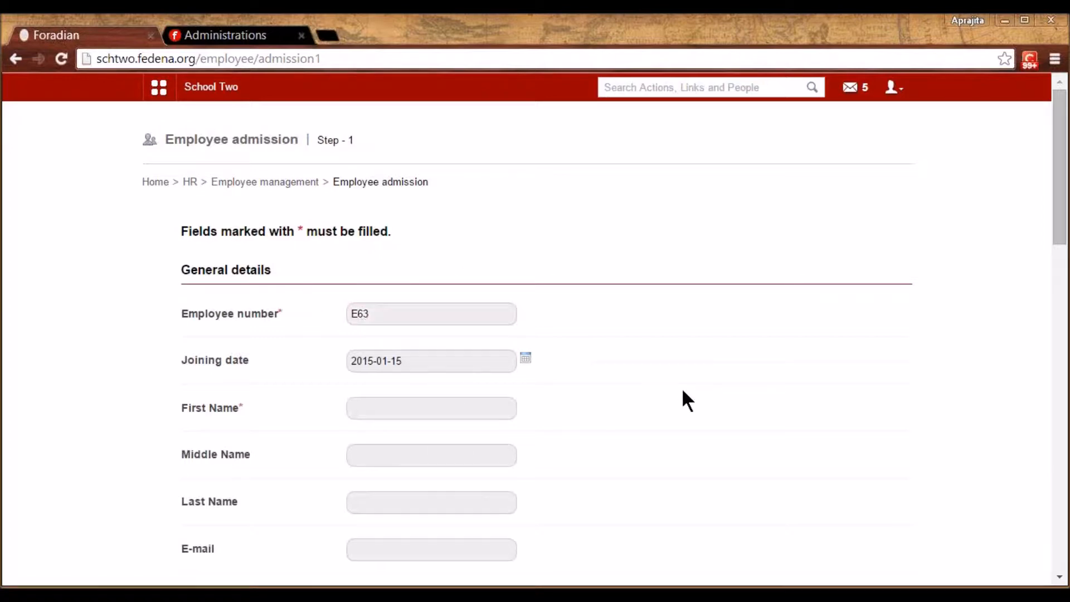
scroll(682, 388, down, 1)
scroll(683, 391, down, 2)
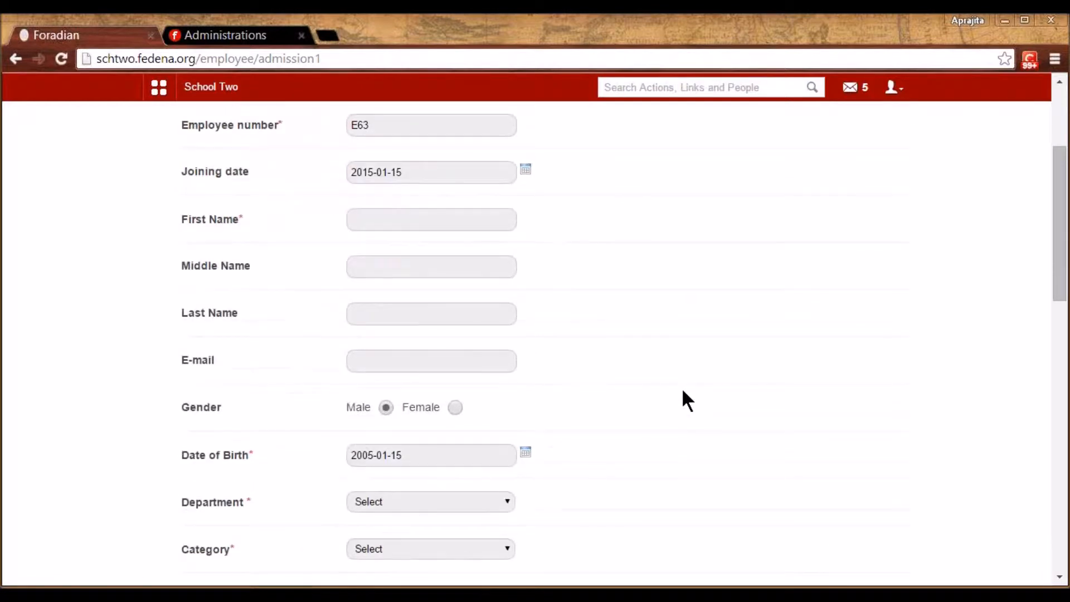
click(460, 229)
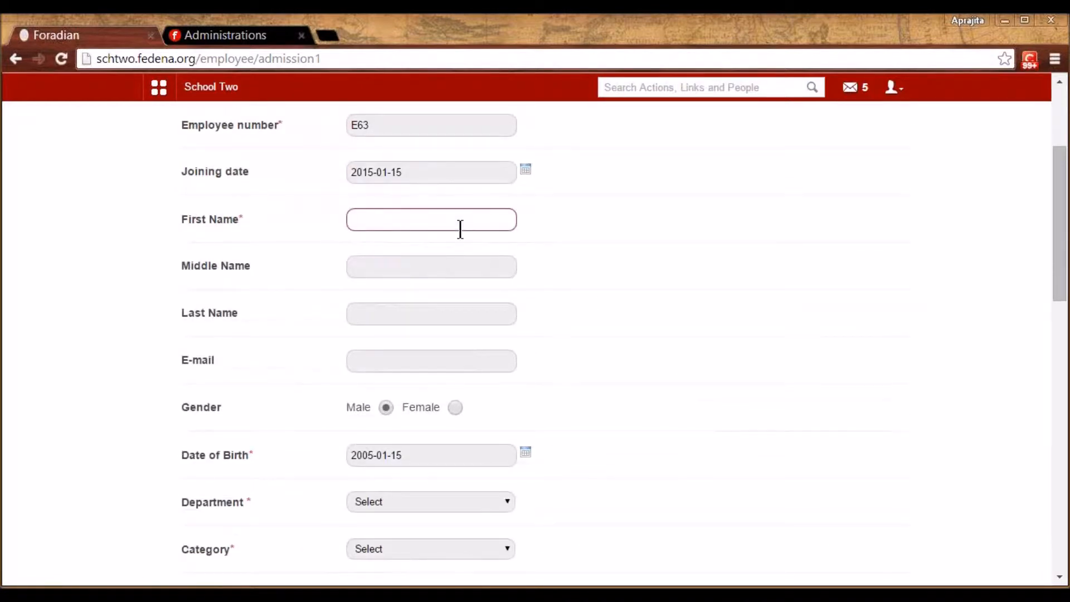
text(Folly)
click(585, 326)
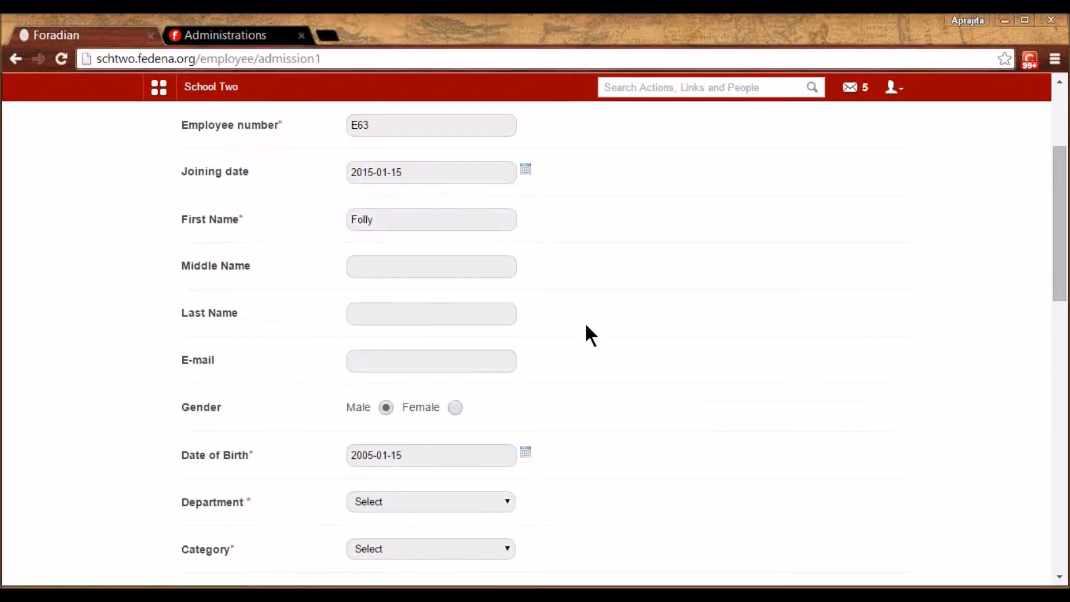
scroll(586, 326, down, 4)
scroll(586, 327, down, 2)
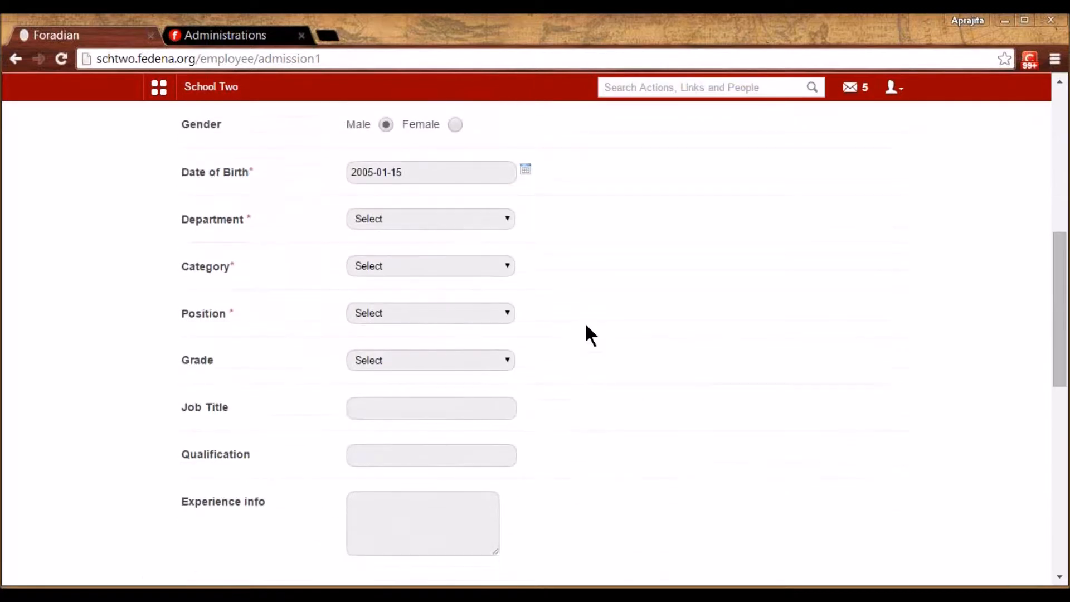
Choose English department, Teaching category, Professor position and Grade 3, then save and proceed
click(485, 188)
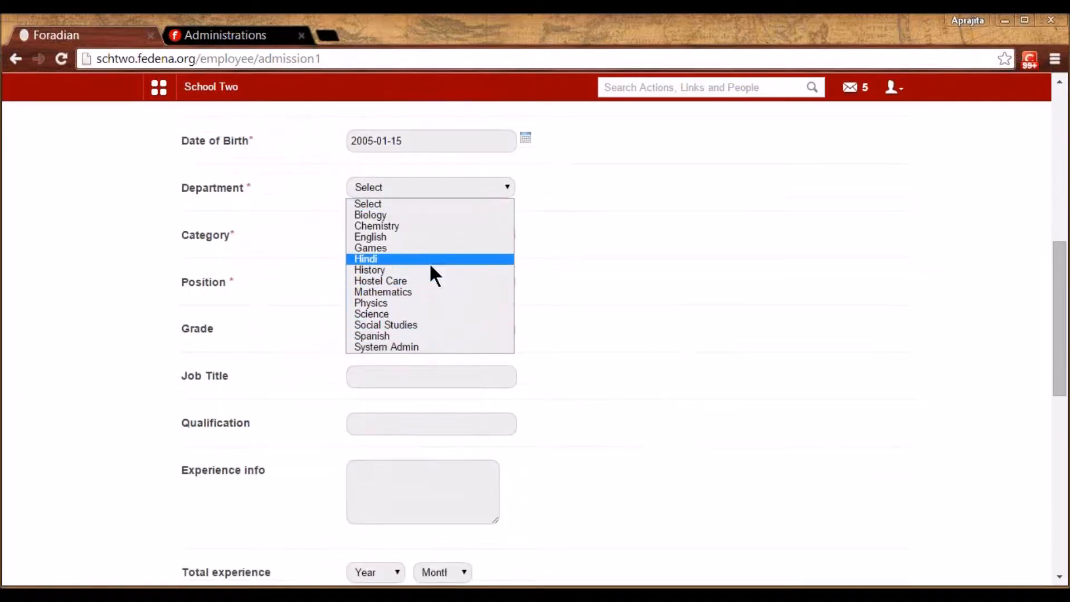
click(424, 235)
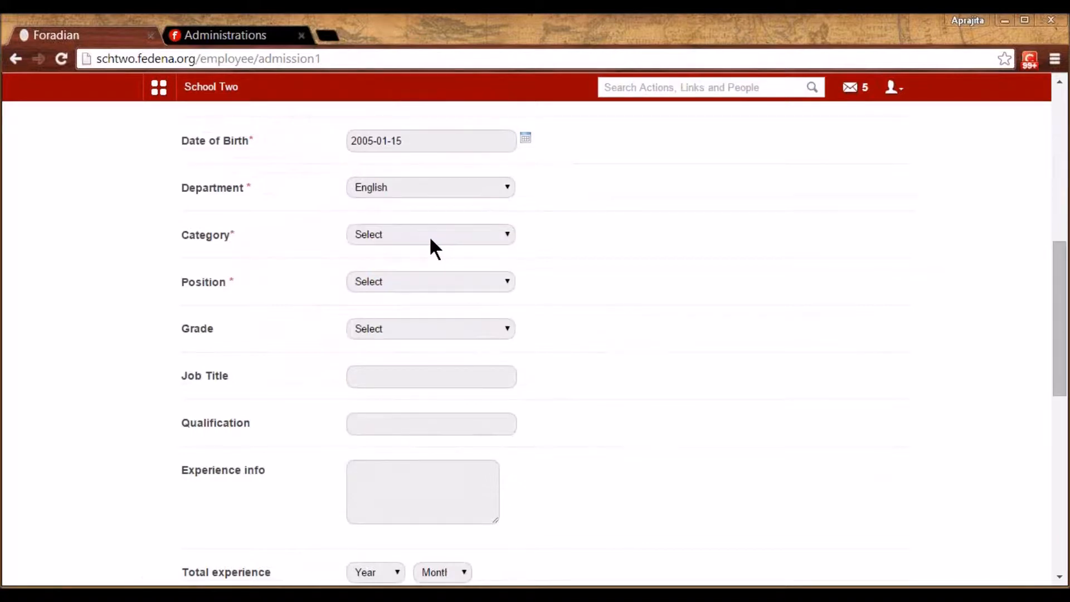
click(429, 236)
click(416, 339)
click(419, 279)
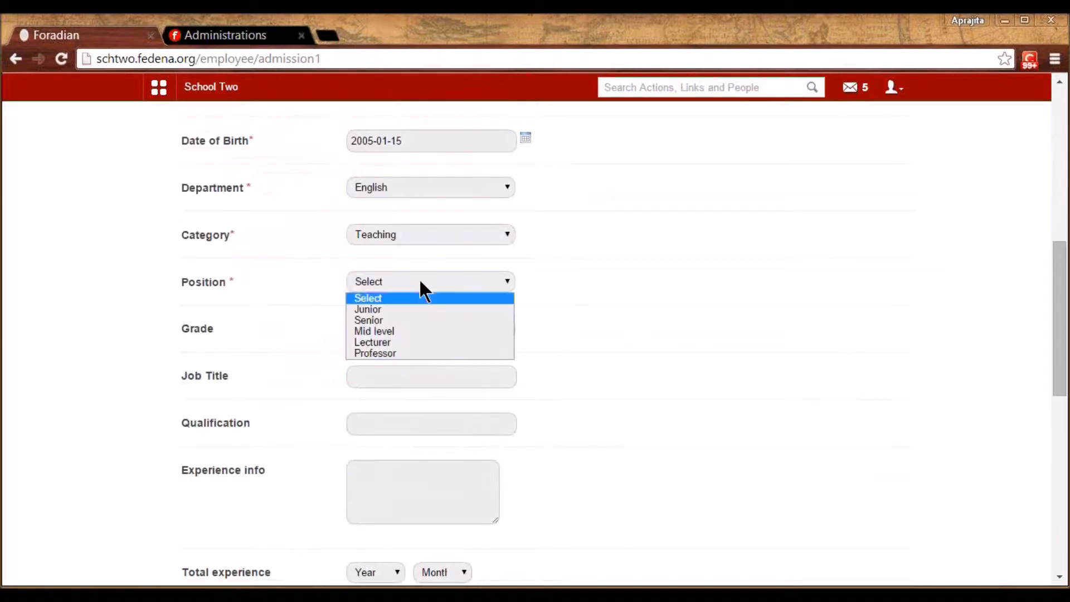
click(407, 353)
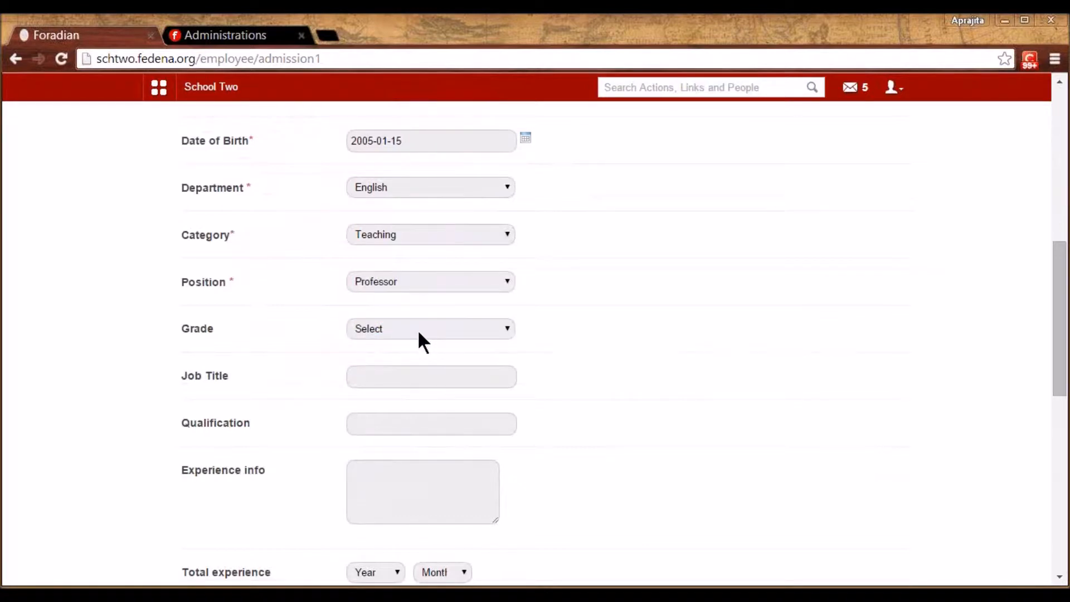
click(418, 329)
click(403, 377)
scroll(591, 331, down, 3)
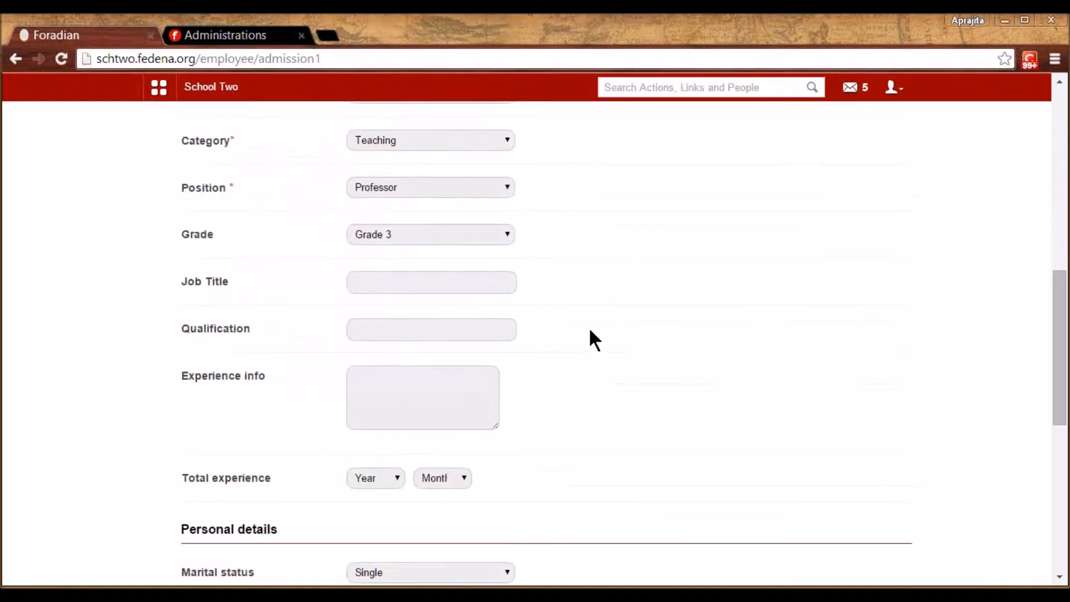
scroll(591, 332, down, 2)
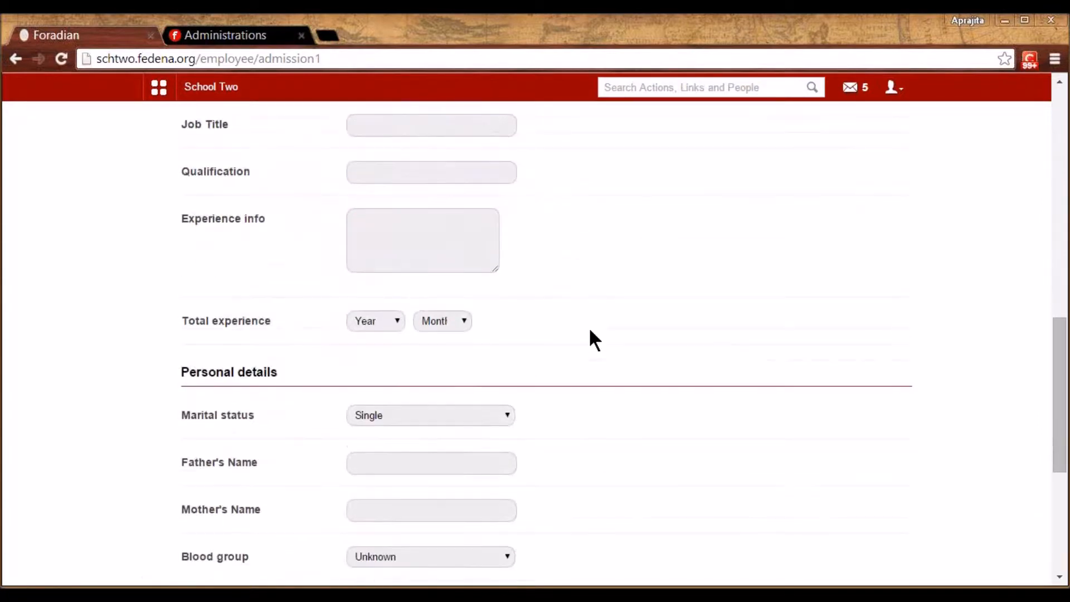
scroll(590, 331, down, 5)
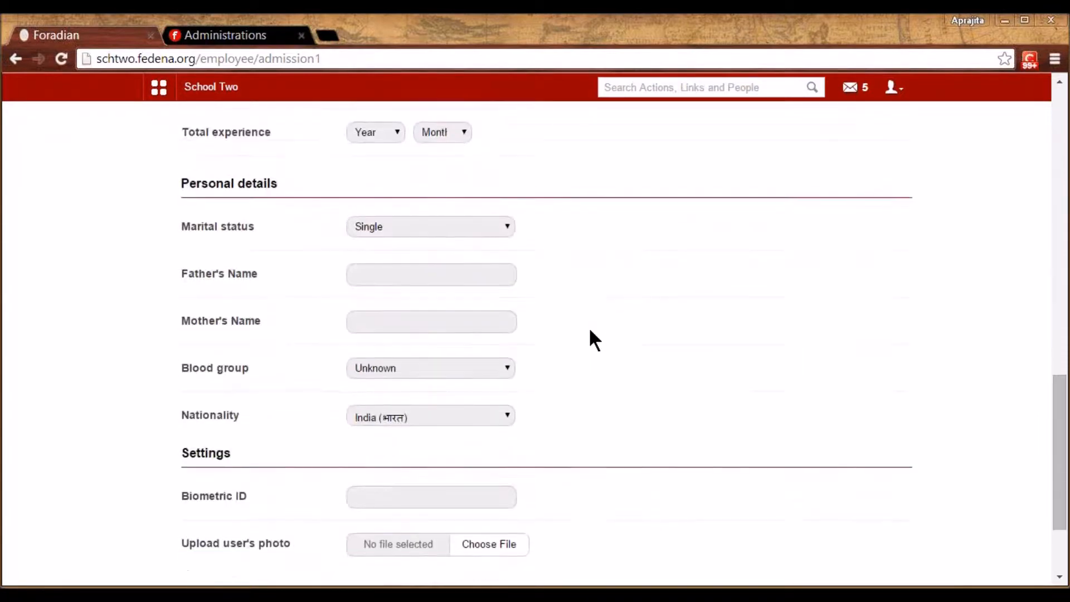
scroll(590, 330, down, 1)
click(427, 497)
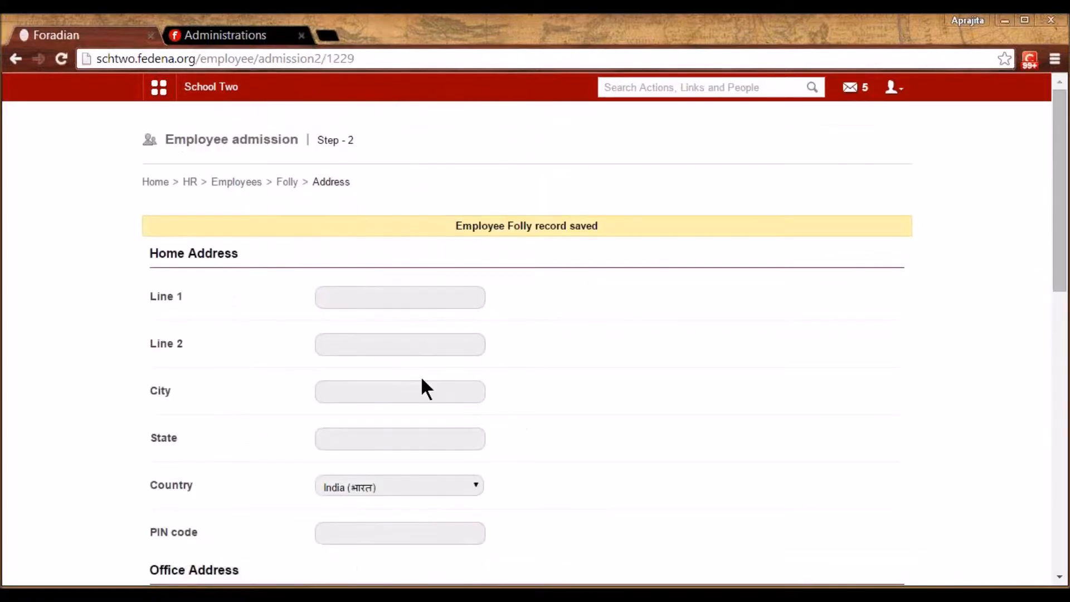
Save the address, bank info and additional details steps empty to reach the privileges page
scroll(587, 382, down, 5)
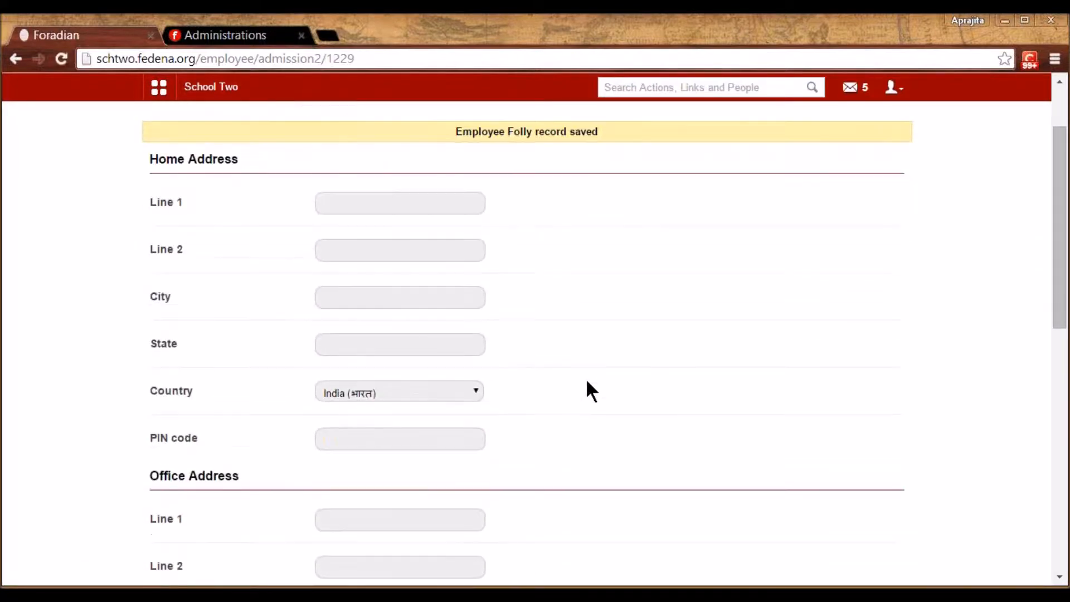
scroll(587, 382, down, 6)
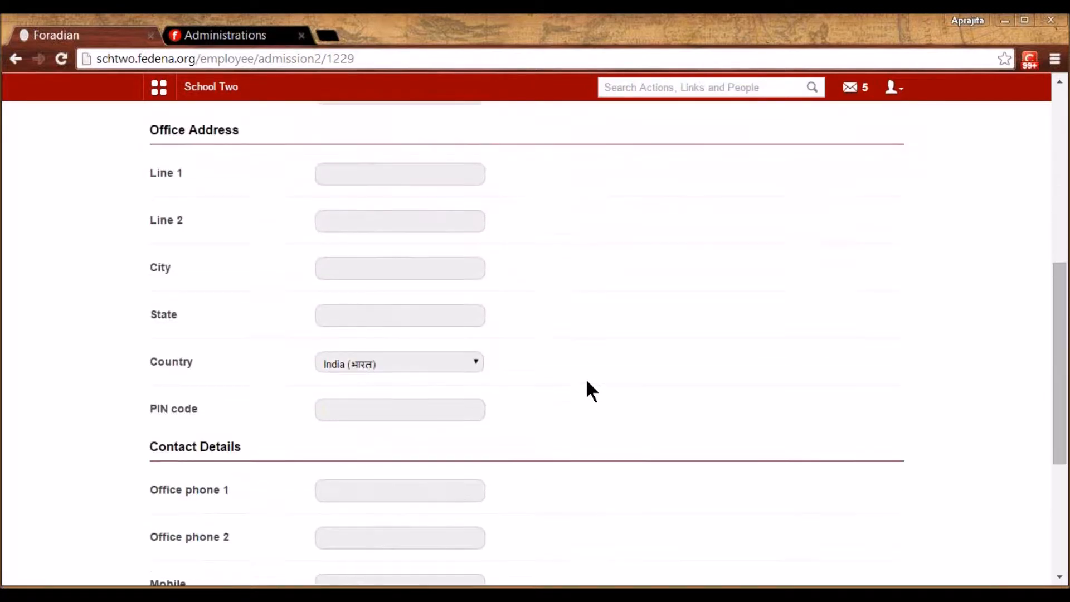
scroll(587, 382, down, 2)
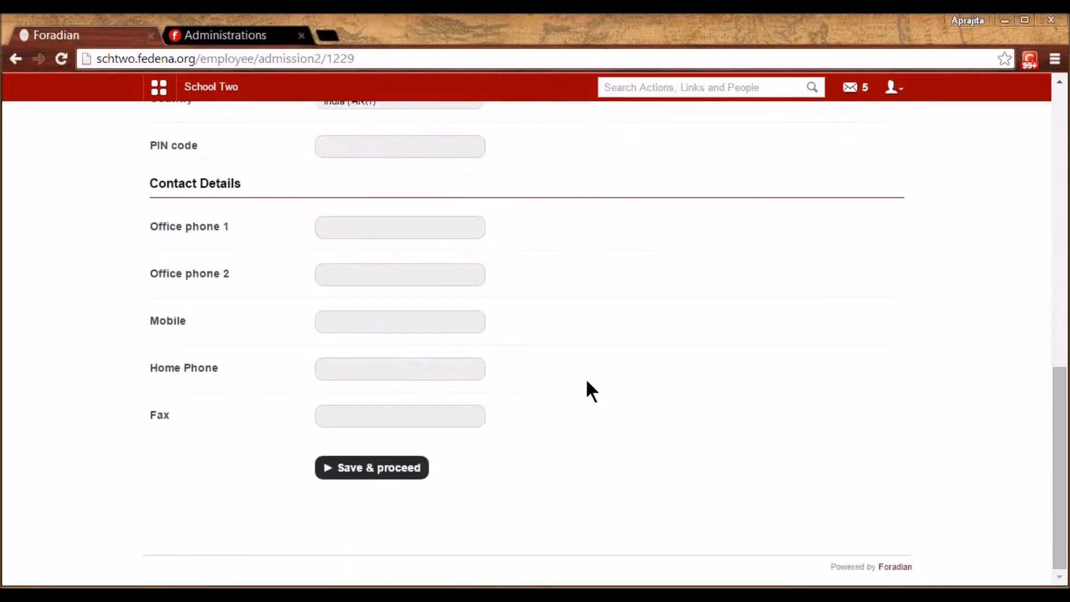
click(378, 473)
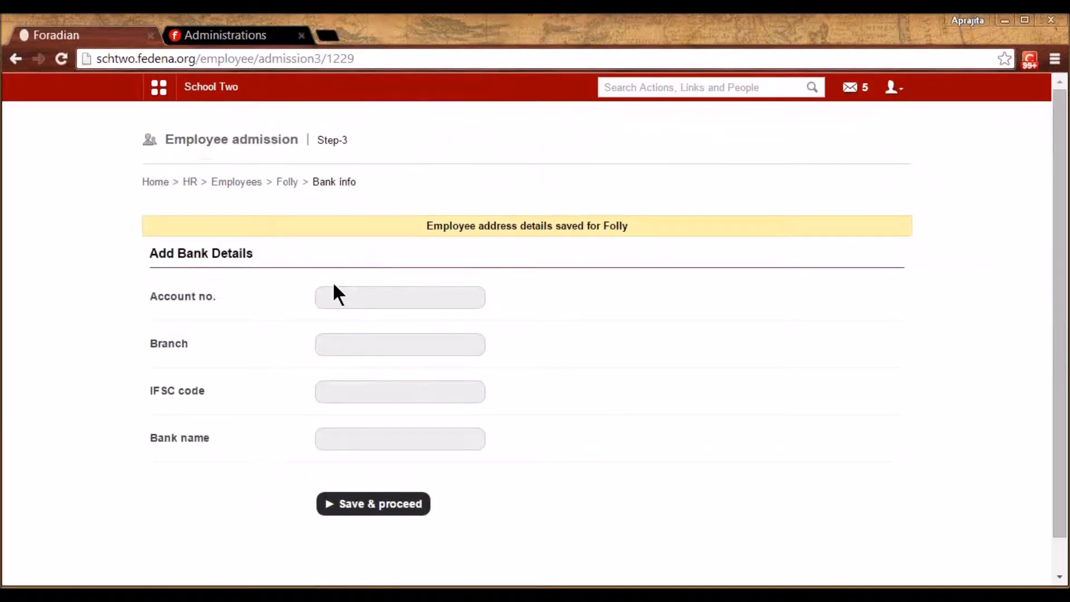
click(357, 291)
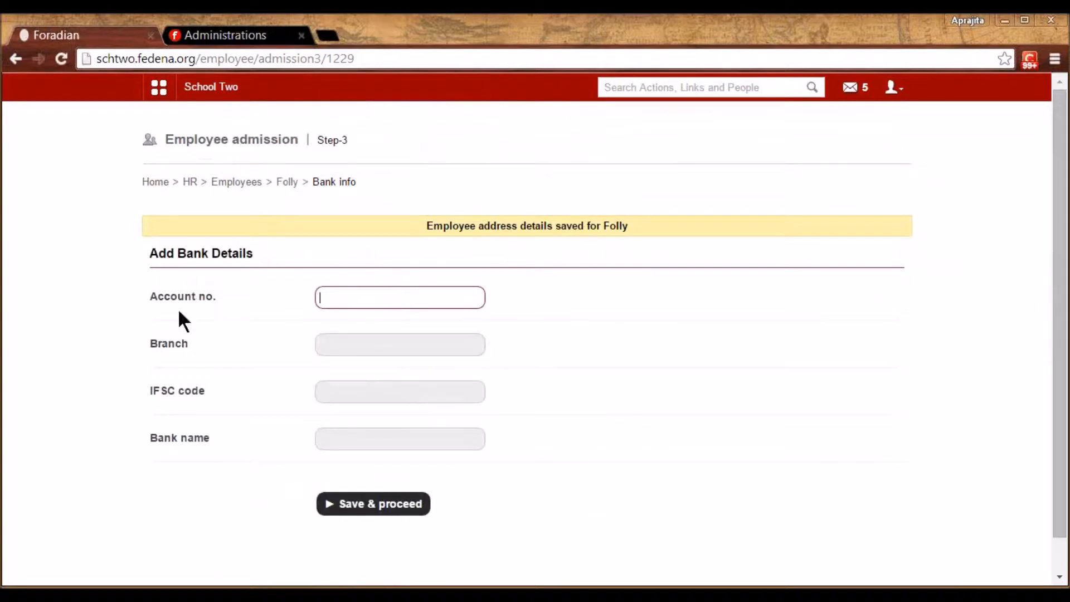
click(370, 507)
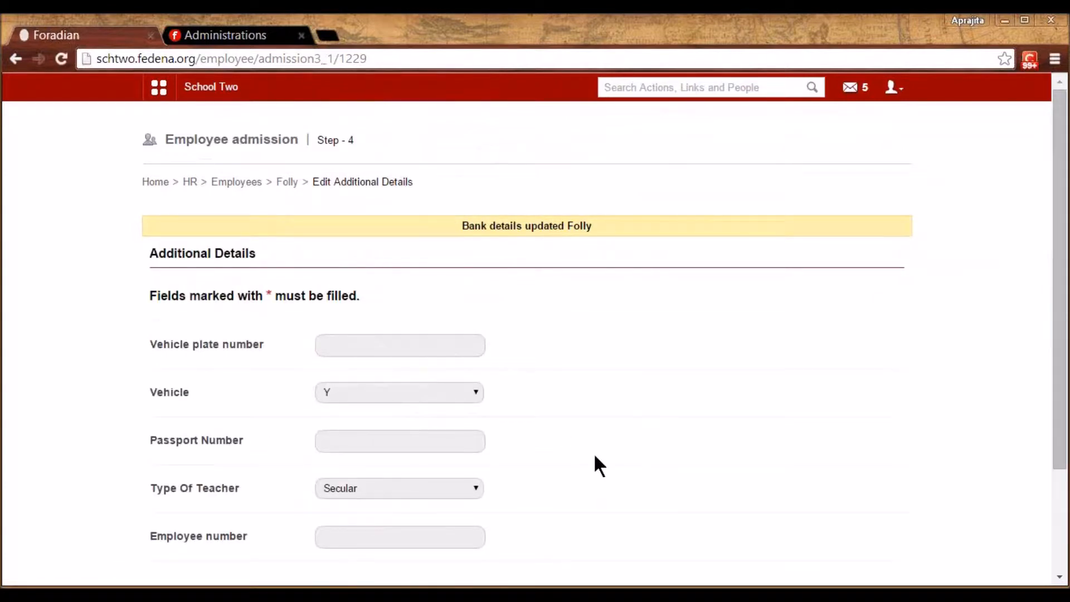
scroll(595, 457, down, 2)
click(429, 478)
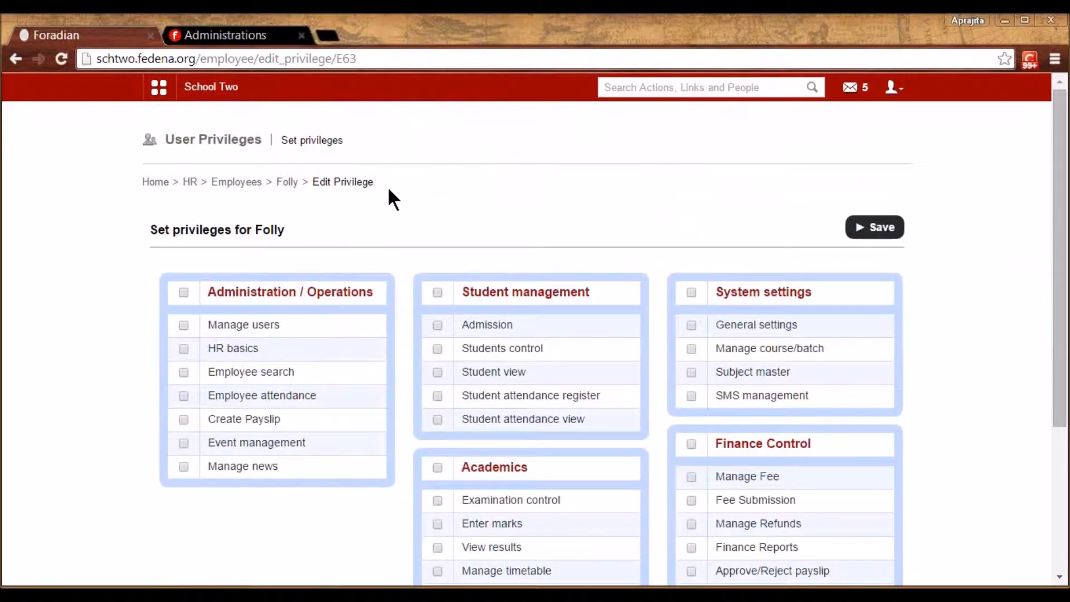
Tick the Student attendance register and SMS management privileges, then save the privileges page
click(437, 395)
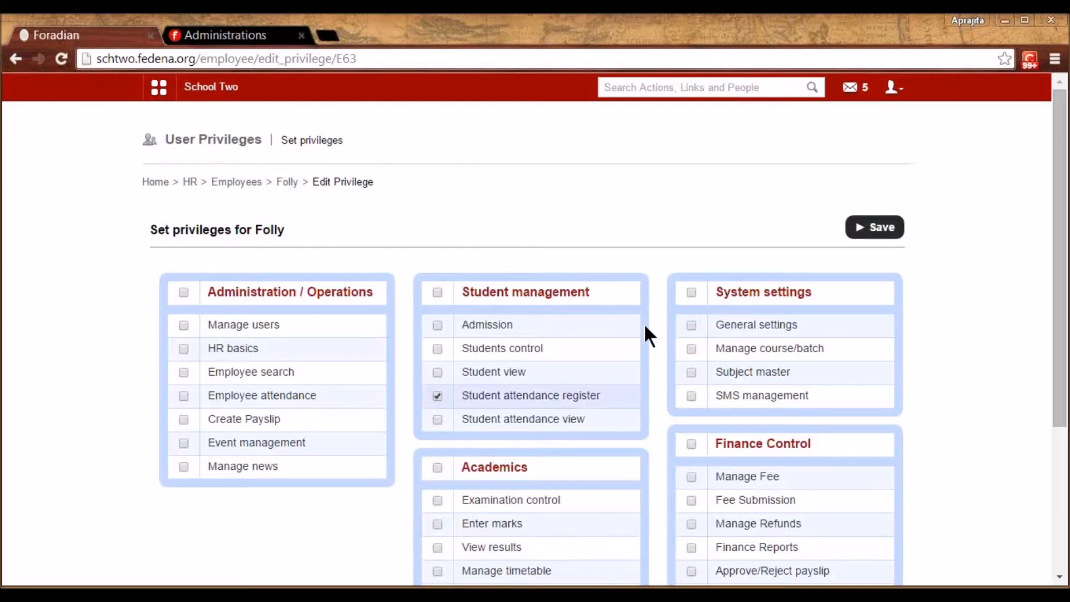
click(692, 396)
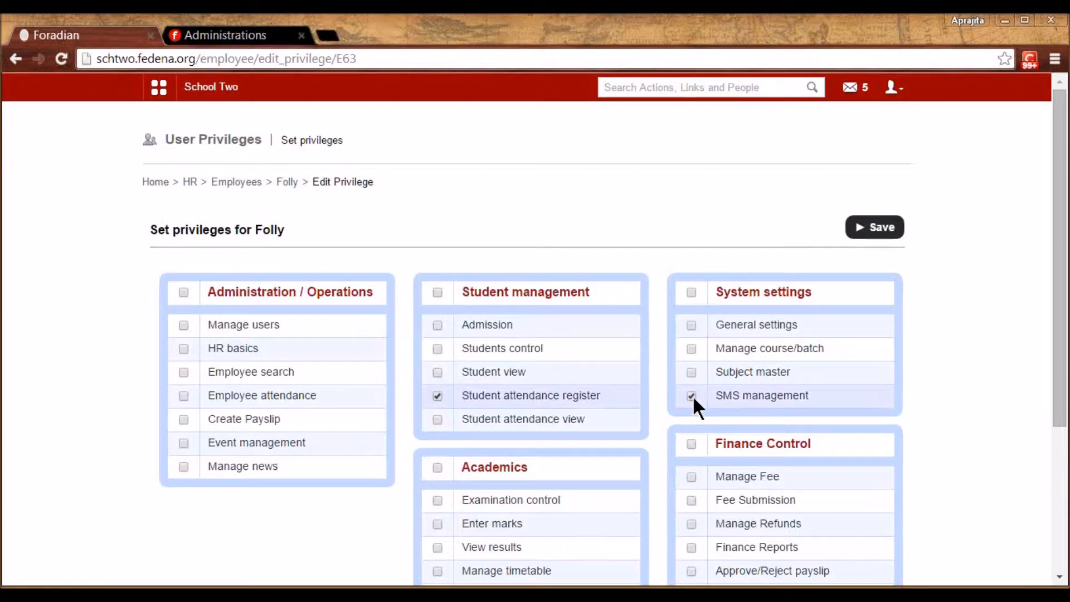
drag(1059, 387, 1060, 434)
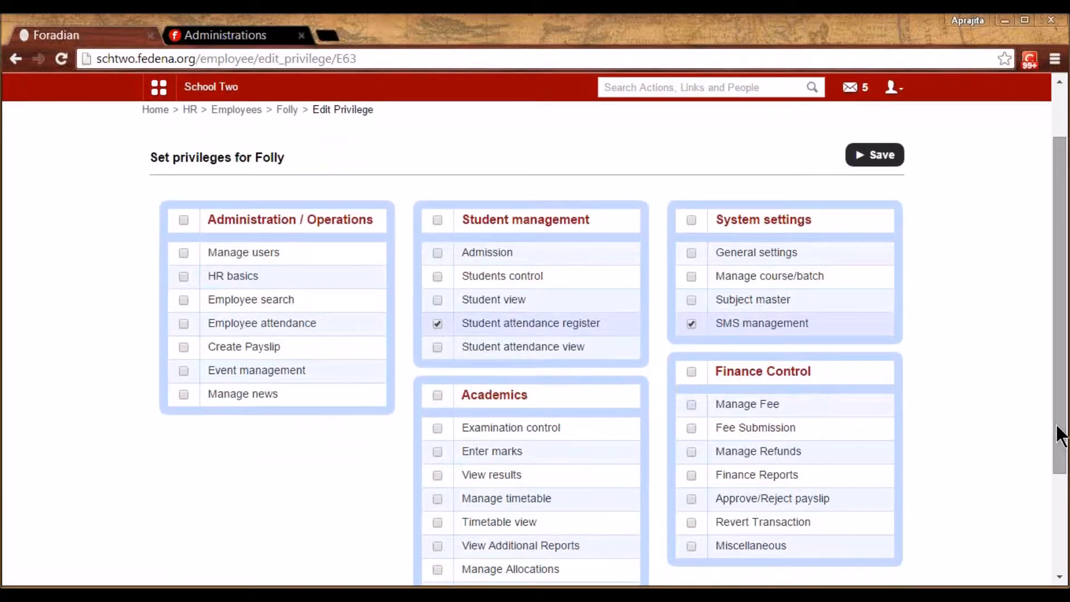
drag(1060, 359, 1060, 301)
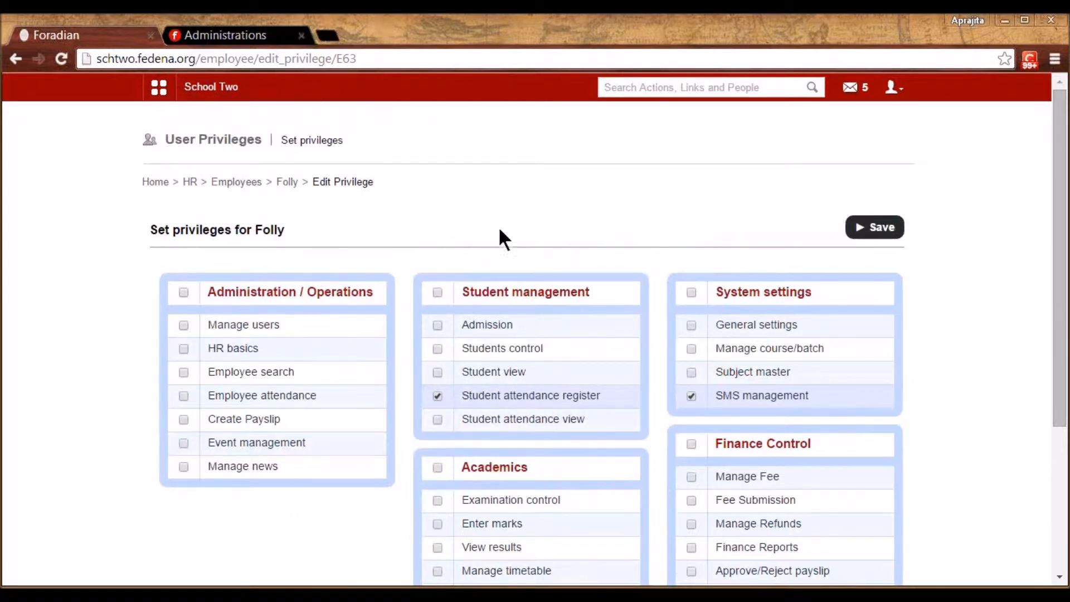
click(886, 233)
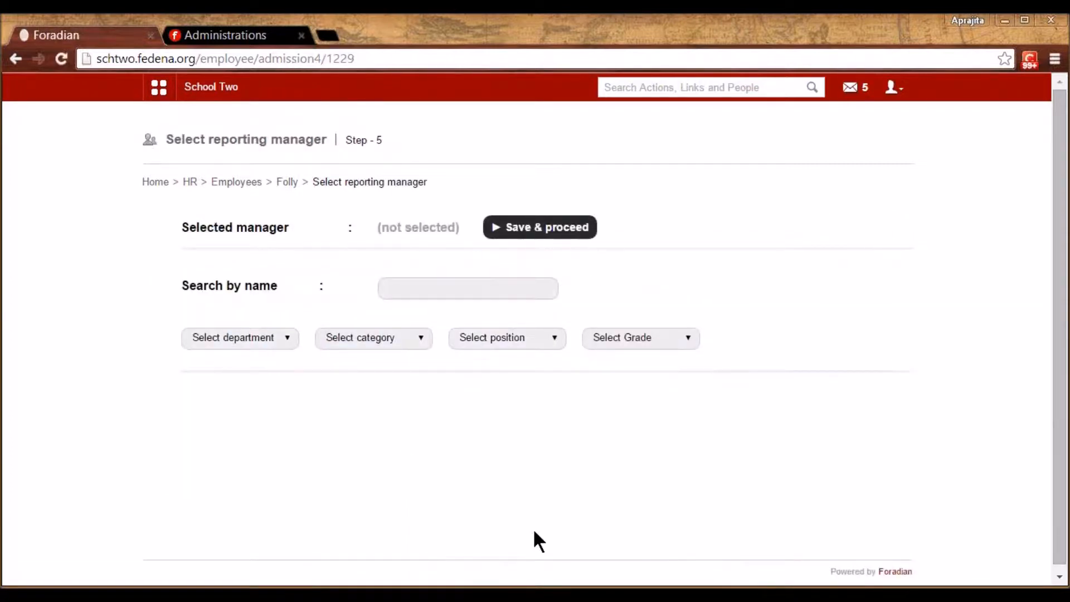
Search E34 and set the Biology department employee as reporting manager, then save and proceed to payroll
click(443, 286)
text(d)
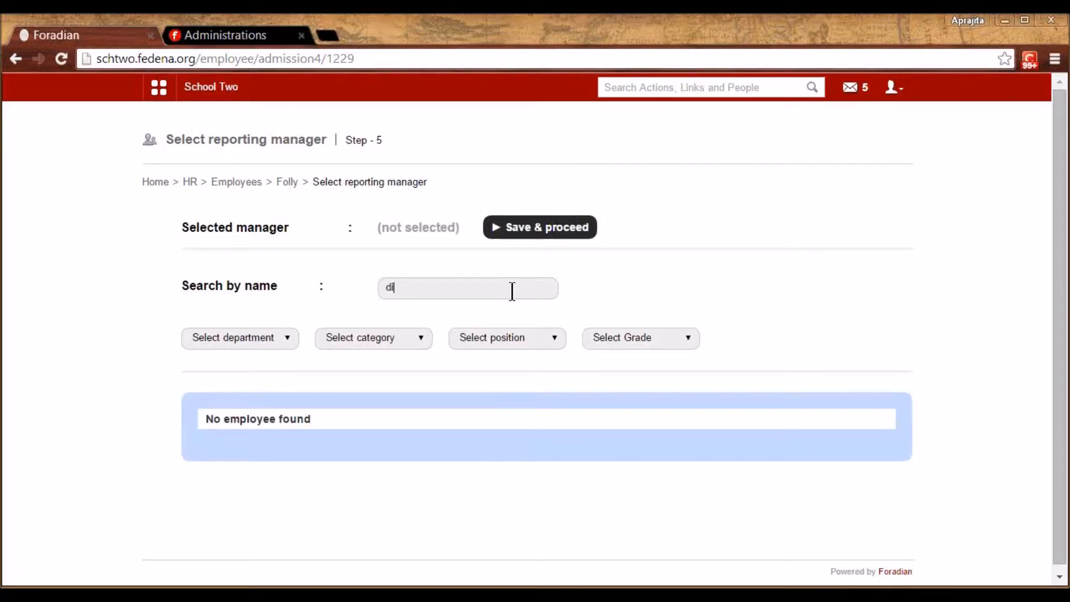
key(BackSpace)
text(E34)
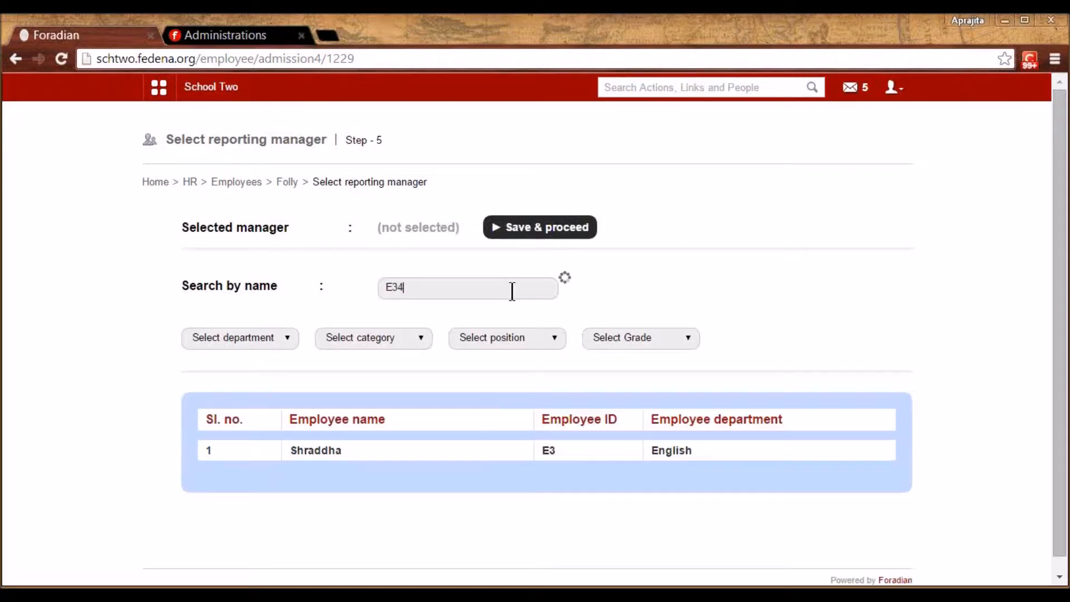
click(301, 454)
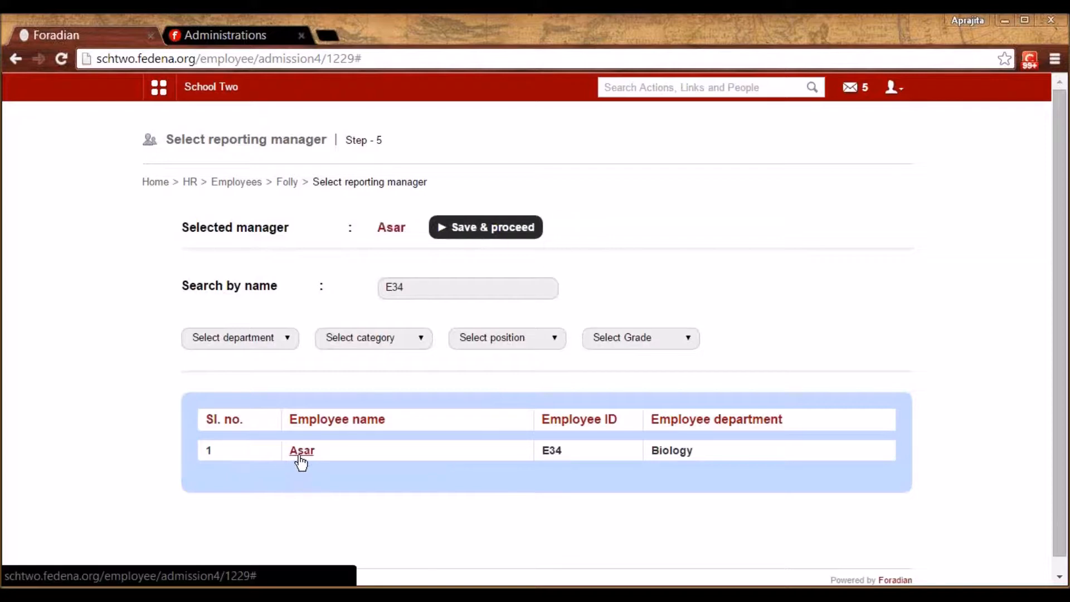
click(501, 235)
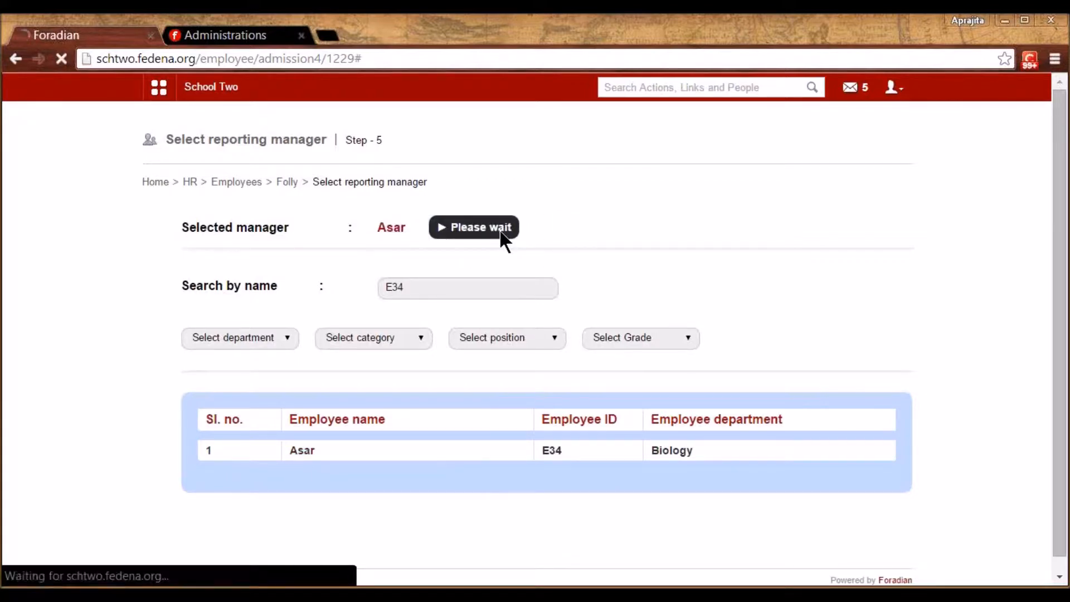
click(450, 258)
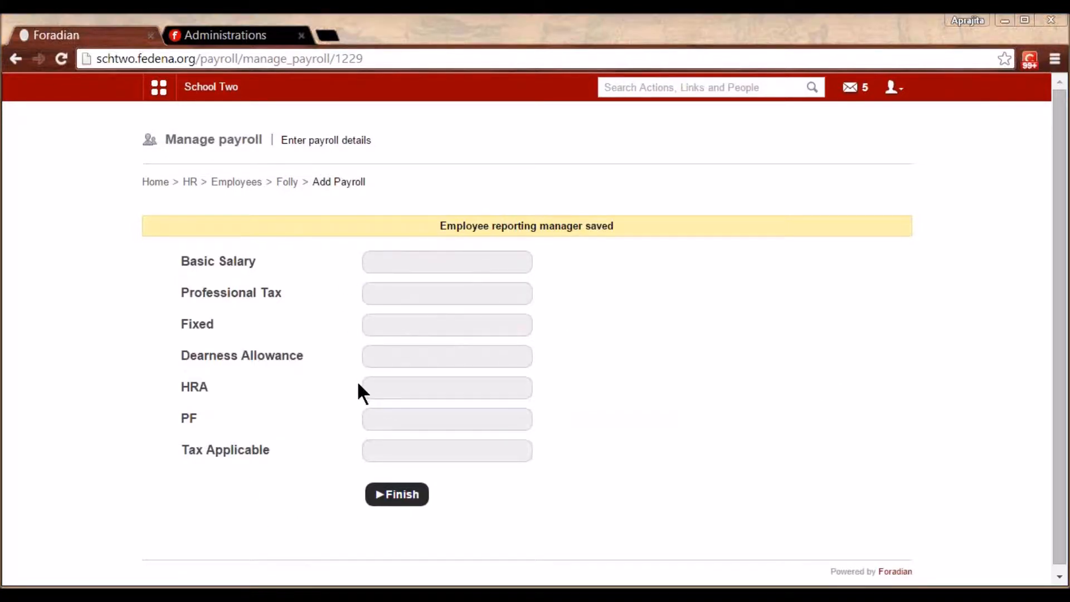
Enter basic salary 34000, professional tax 450 and fixed 0, then finish the payroll
click(407, 263)
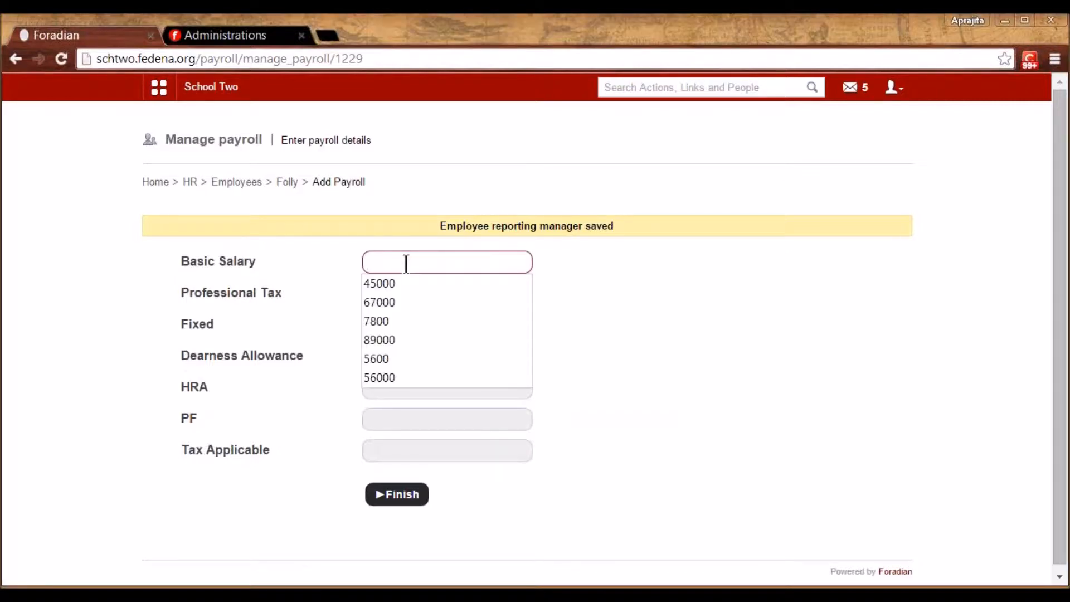
text(34000)
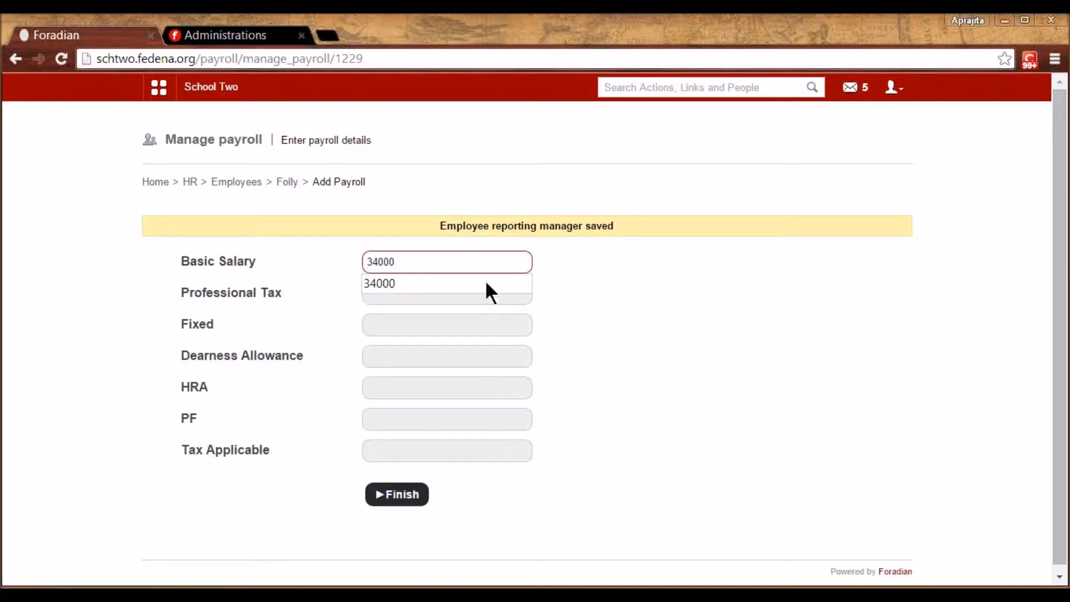
click(651, 366)
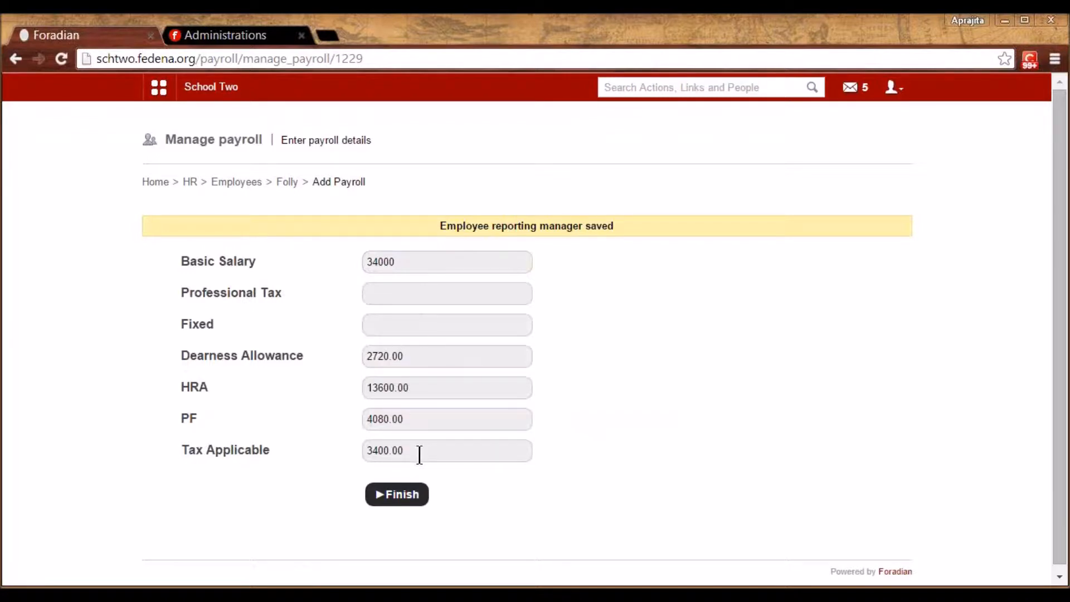
click(414, 294)
text(450)
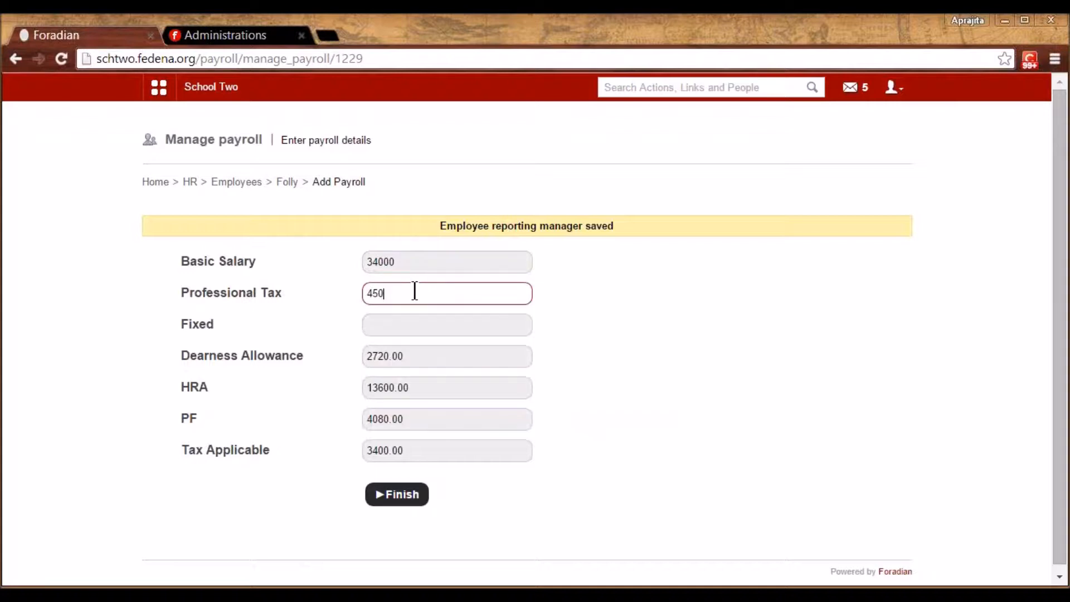
click(502, 323)
text(0)
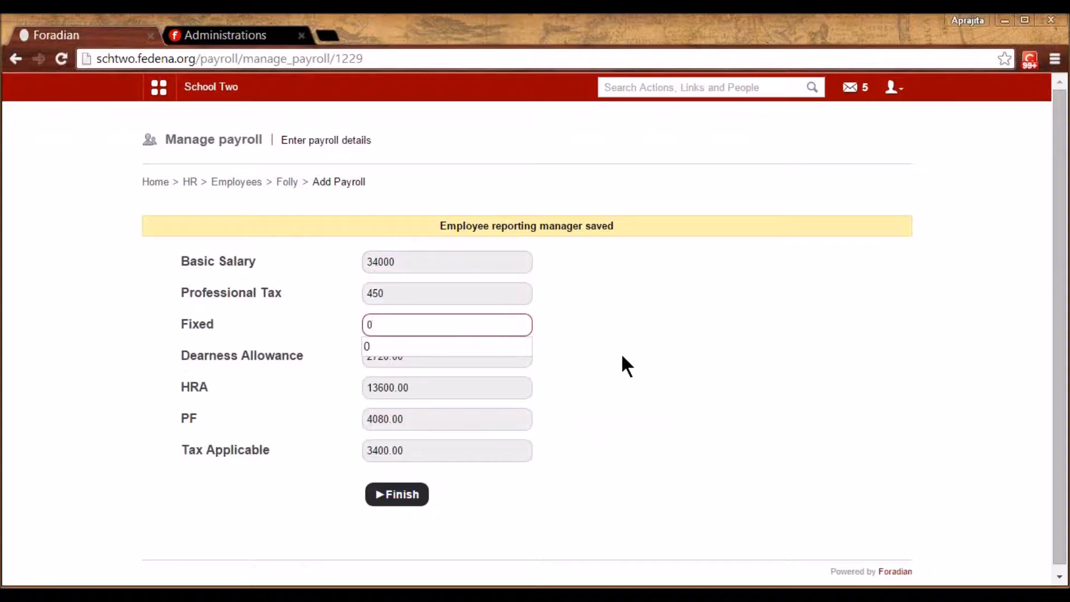
click(622, 357)
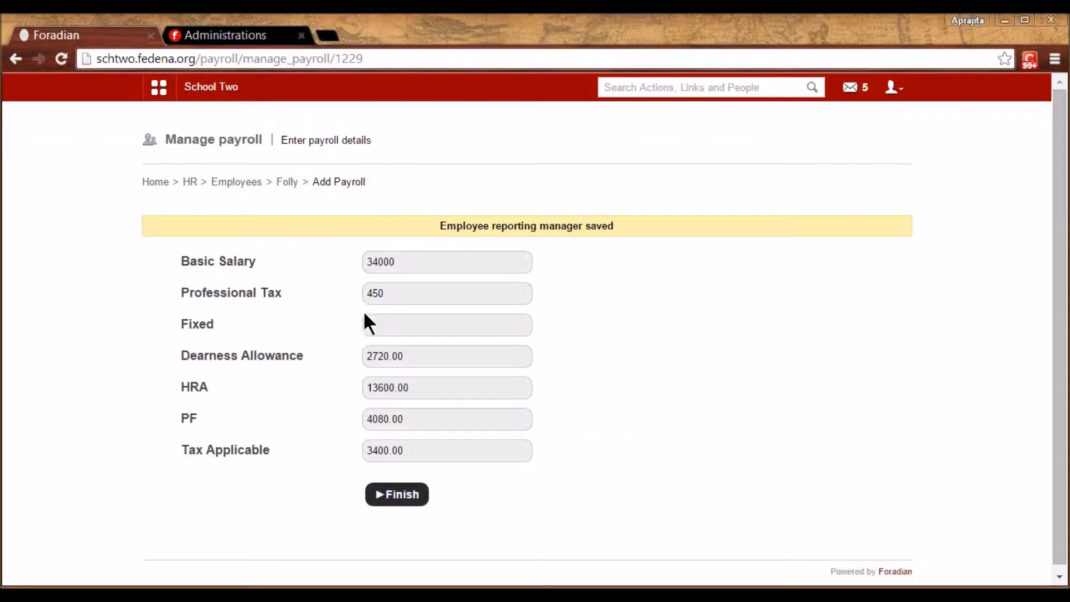
click(403, 500)
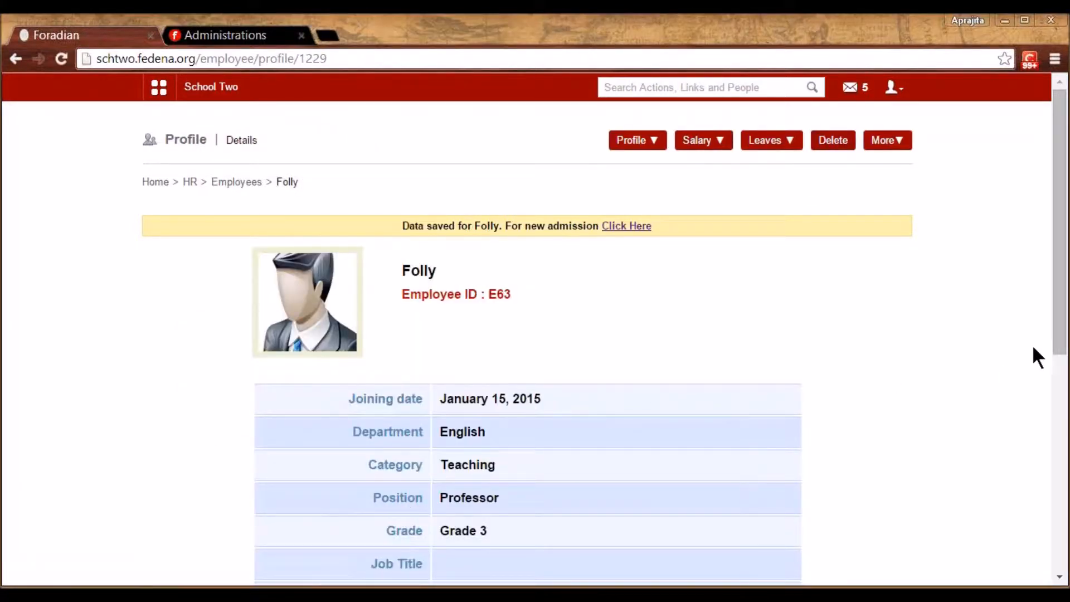
Copy the new employee's ID from the profile and log out of the administrator account
mouse_move(1059, 335)
mouse_down()
mouse_move(1064, 498)
mouse_move(1065, 346)
mouse_up()
double_click(498, 255)
key(ctrl+c)
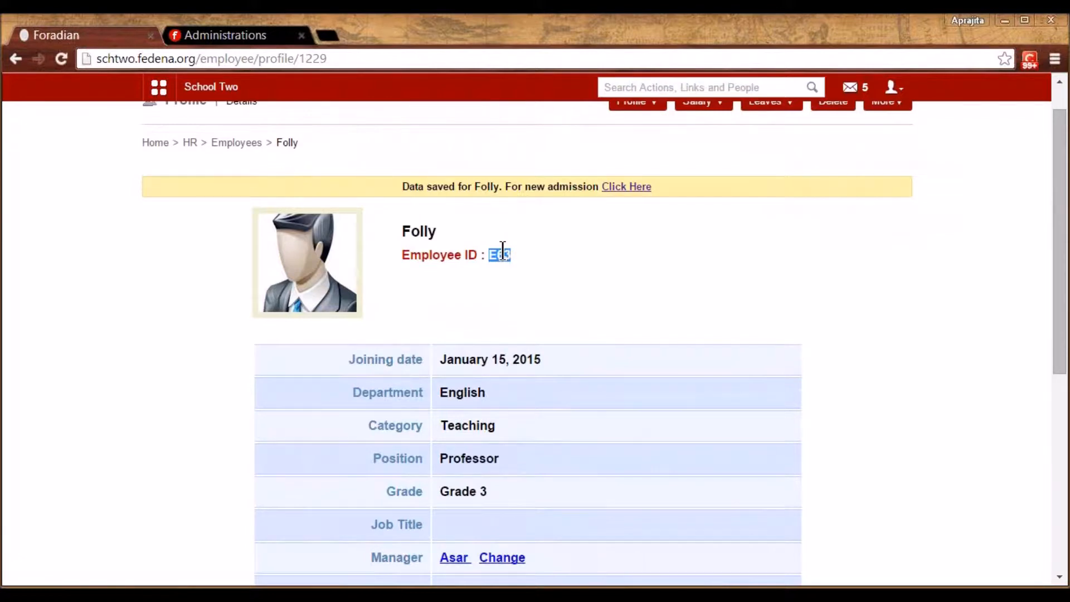
click(892, 87)
click(851, 160)
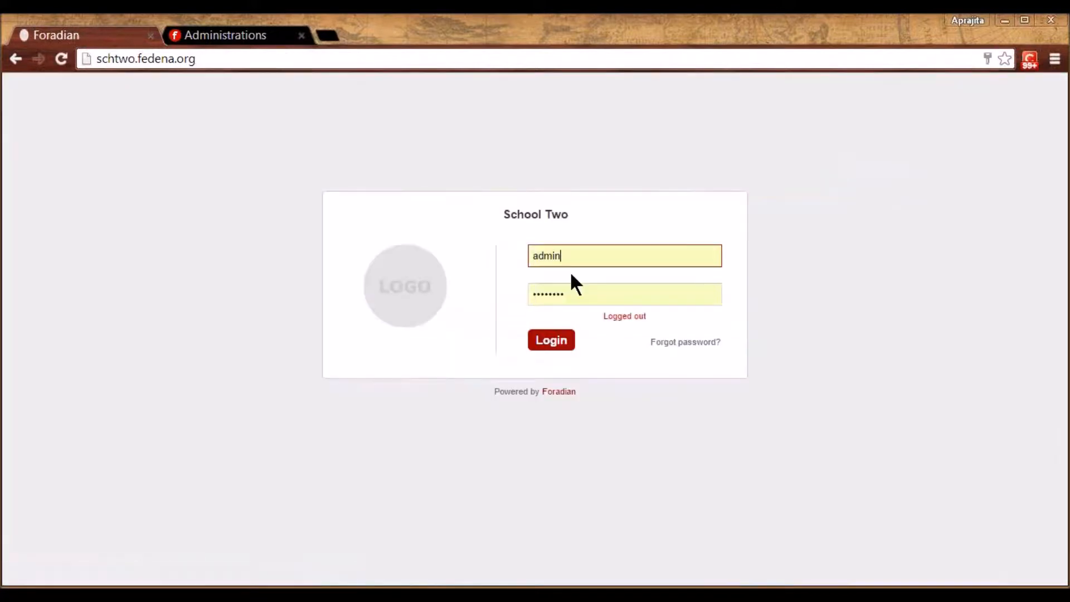
Log in as the new employee with the copied employee ID and password
double_click(548, 257)
key(ctrl+v)
key(Tab)
text(******)
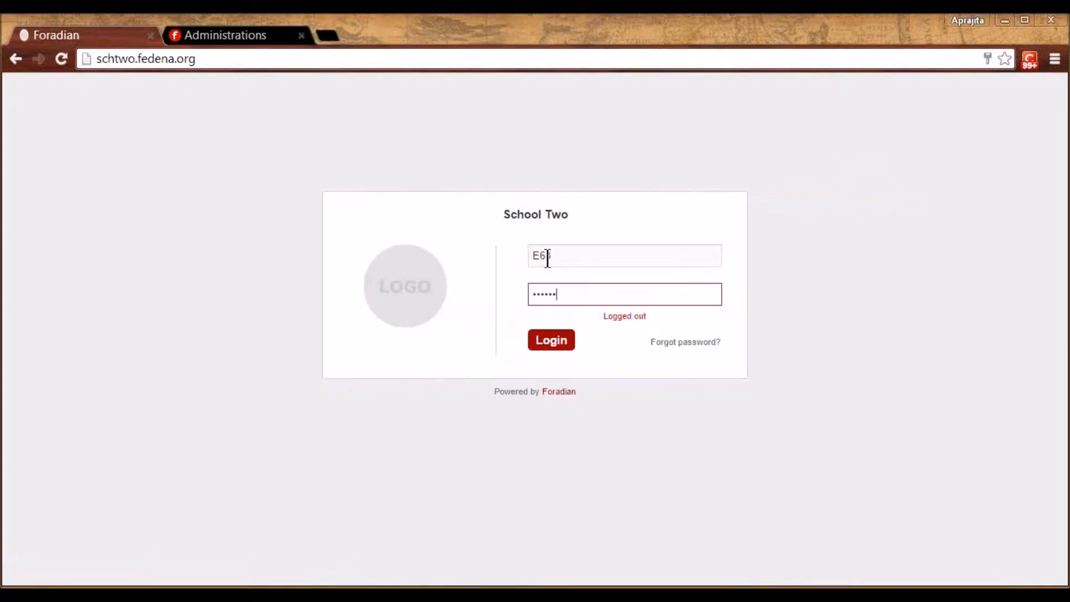
key(Return)
Set and confirm a new password, dismissing the browser's save-password prompt
click(522, 229)
text(******)
key(Tab)
text(******)
key(Return)
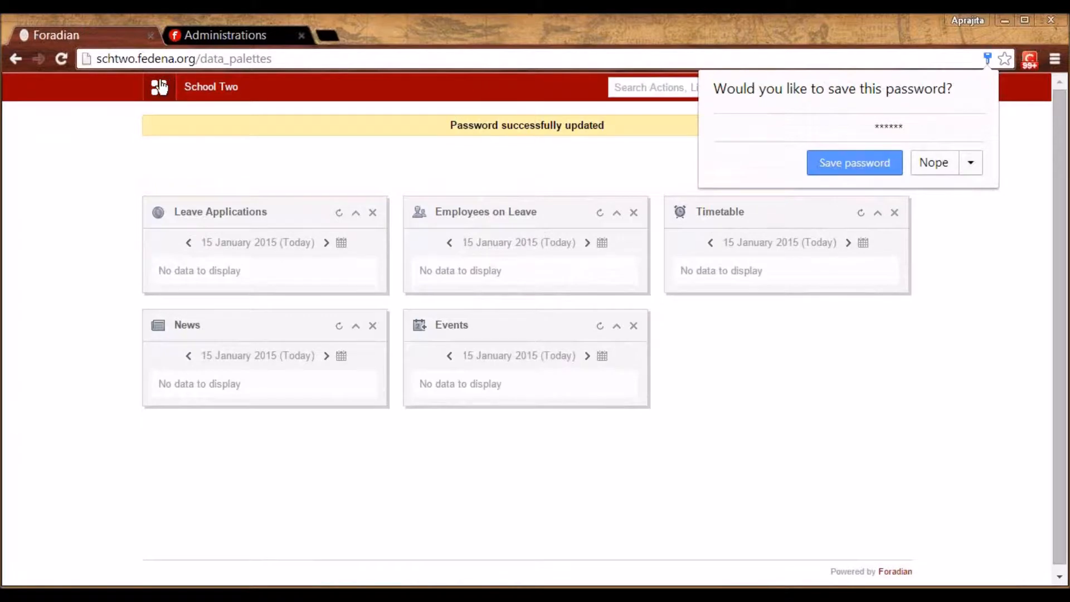
click(160, 87)
Review the employee's Academics, Administration and Collaboration menu links, then log out
click(258, 121)
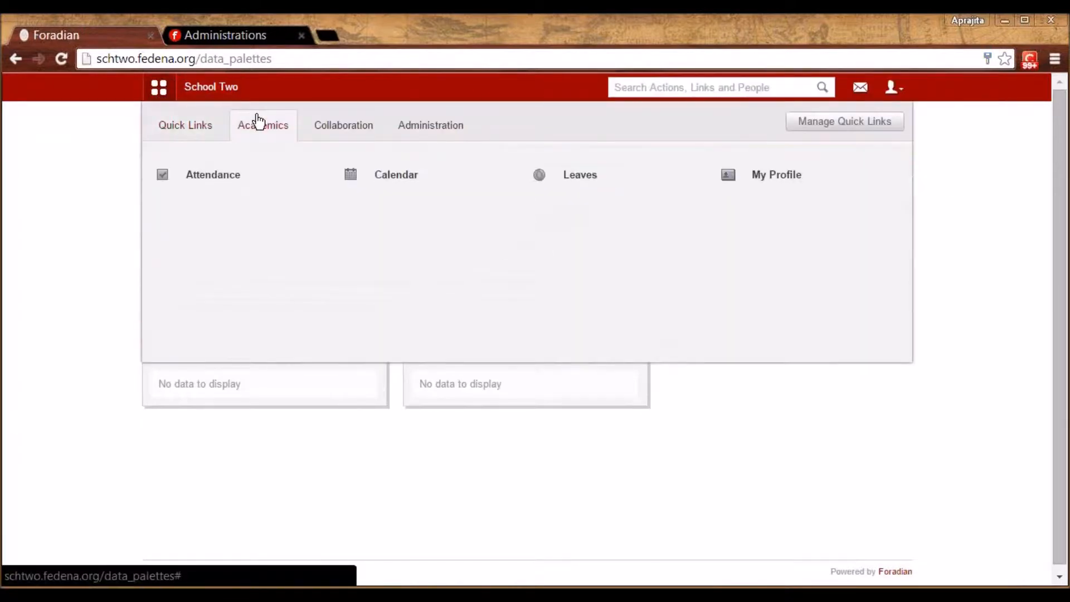
mouse_move(221, 188)
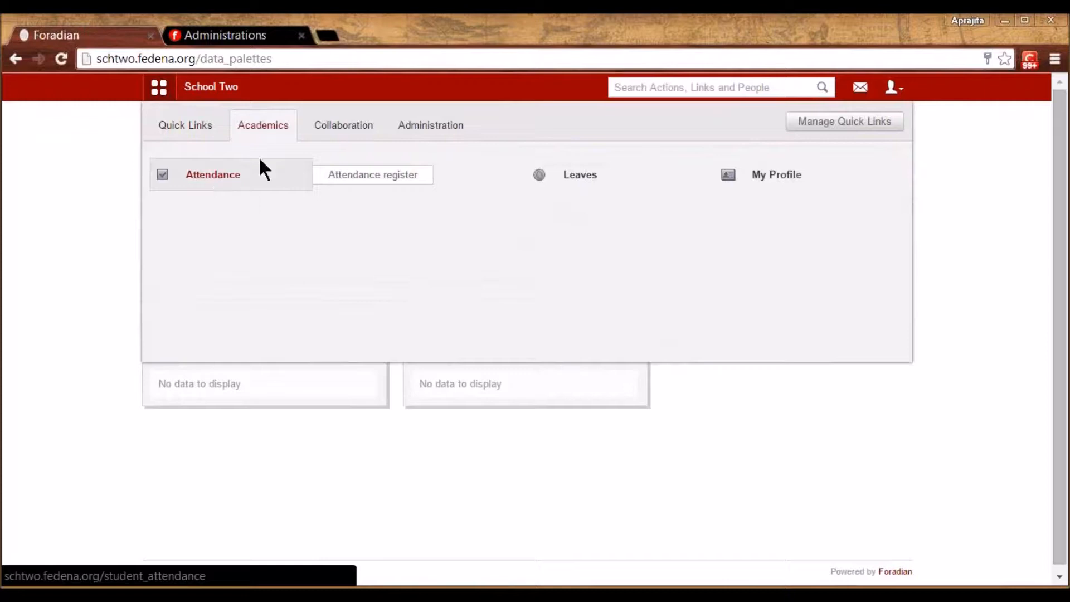
click(421, 132)
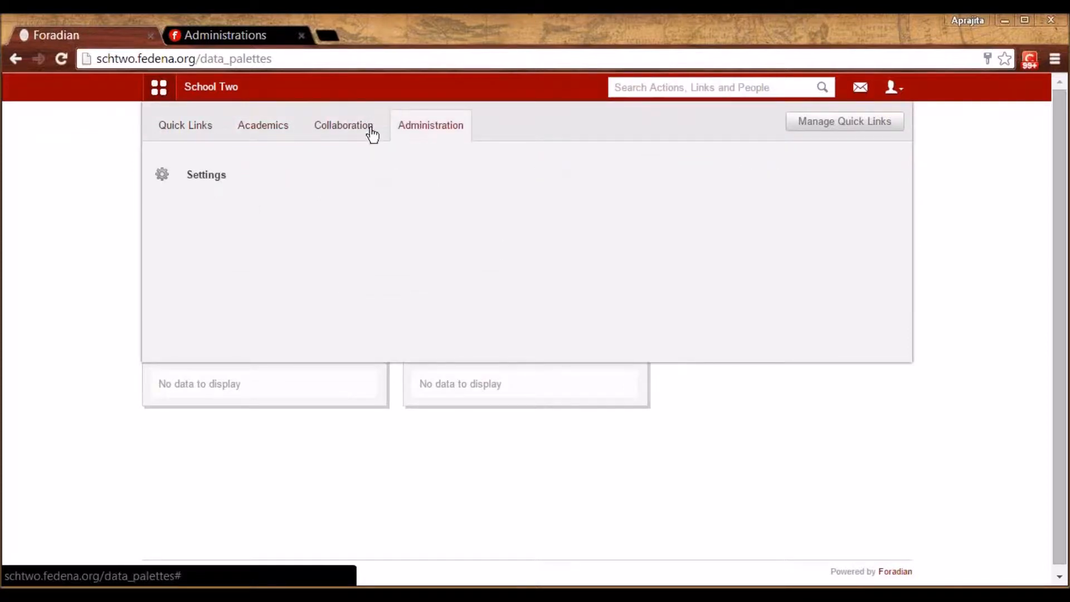
click(341, 134)
click(414, 133)
mouse_move(255, 178)
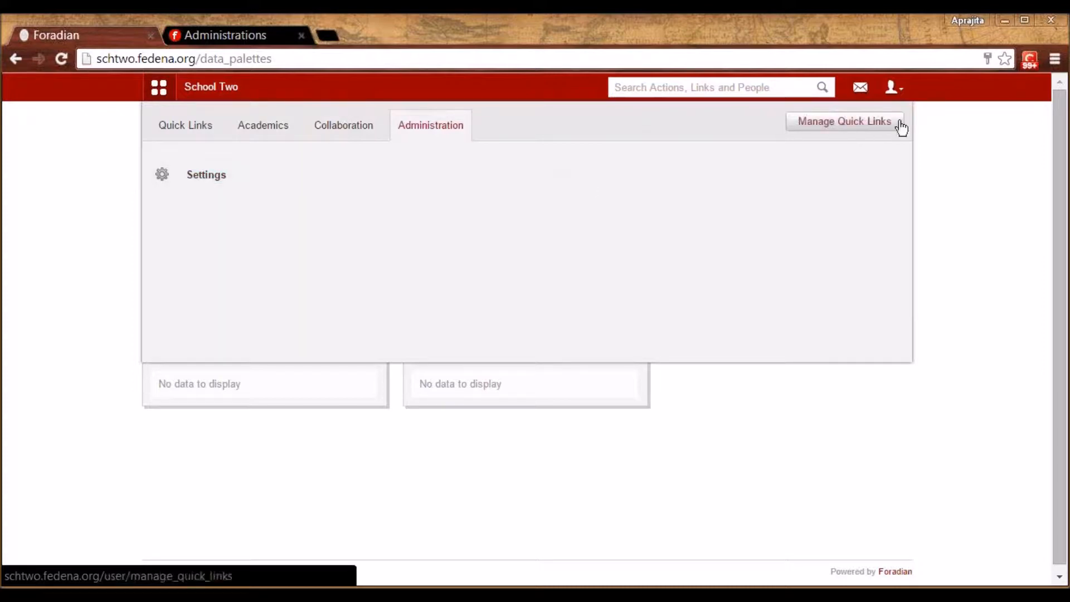
click(892, 92)
click(834, 156)
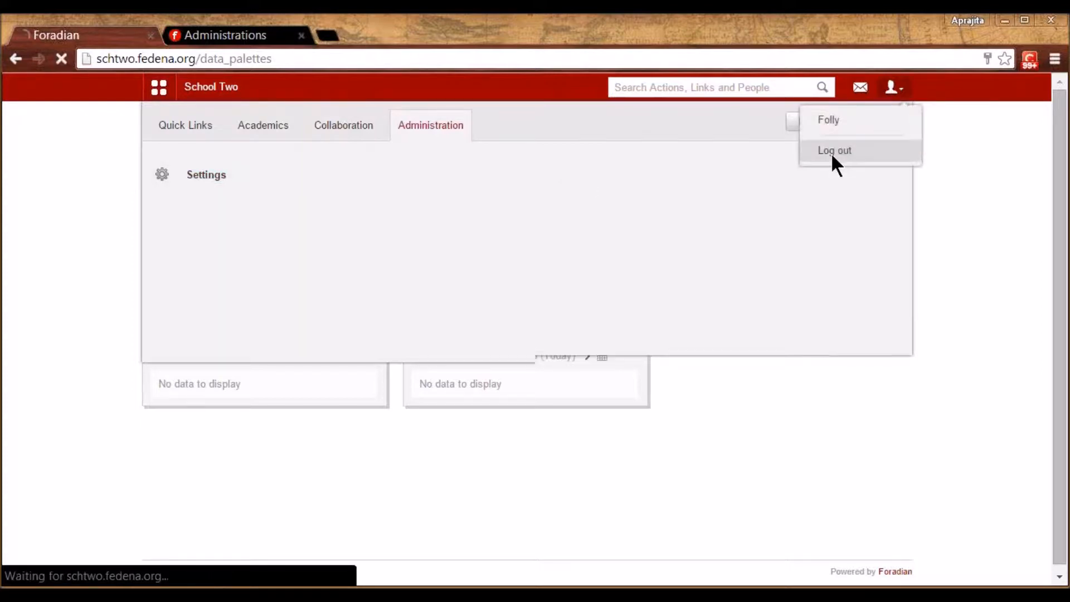
Log in as administrator and open Employee subject association via Human Resource > Employee management
click(557, 341)
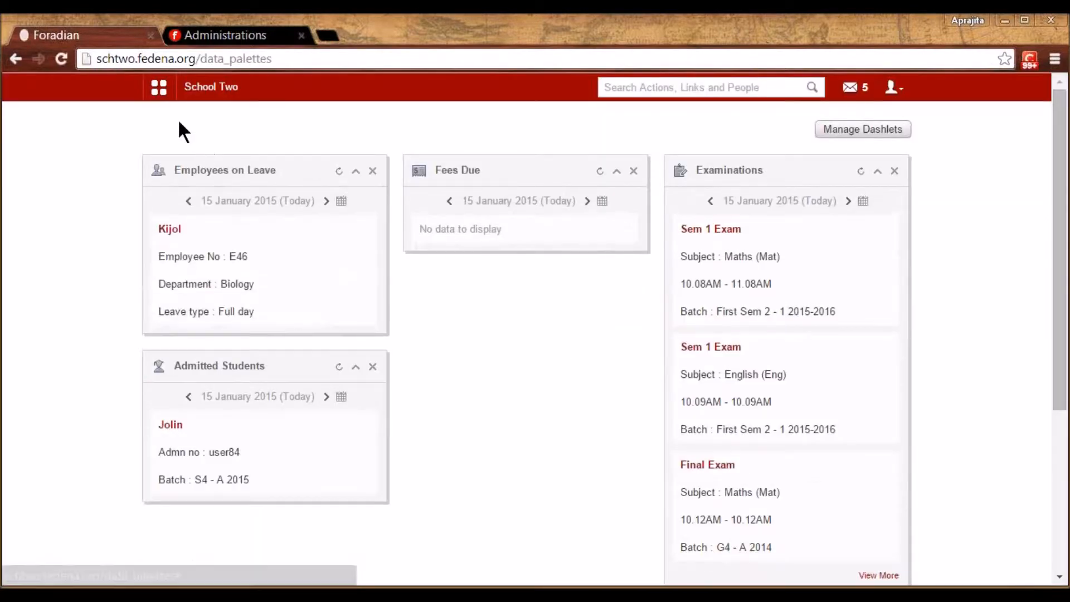
click(159, 88)
click(533, 134)
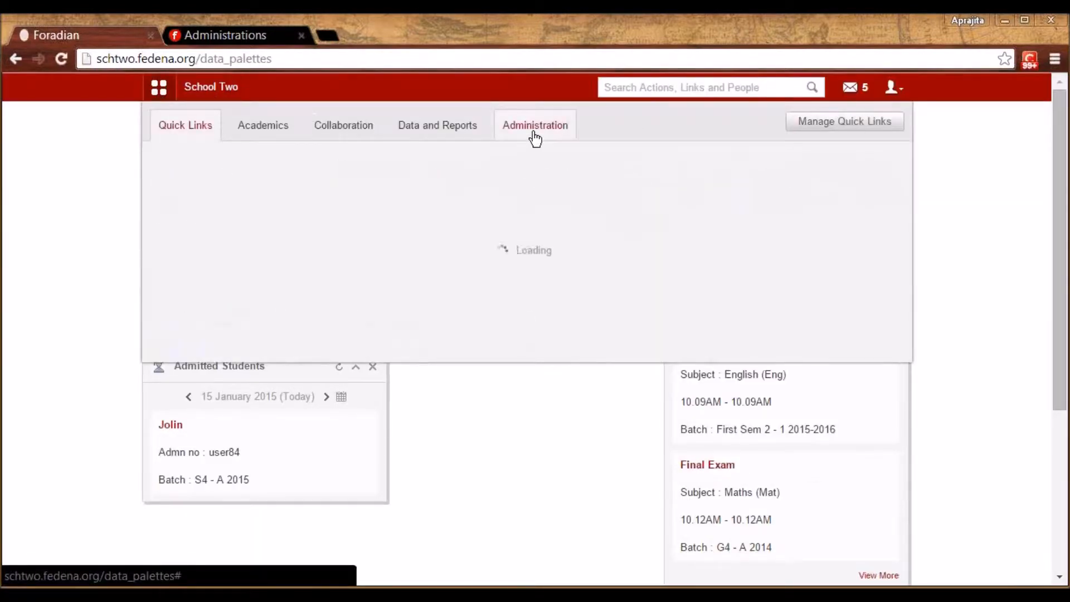
click(438, 179)
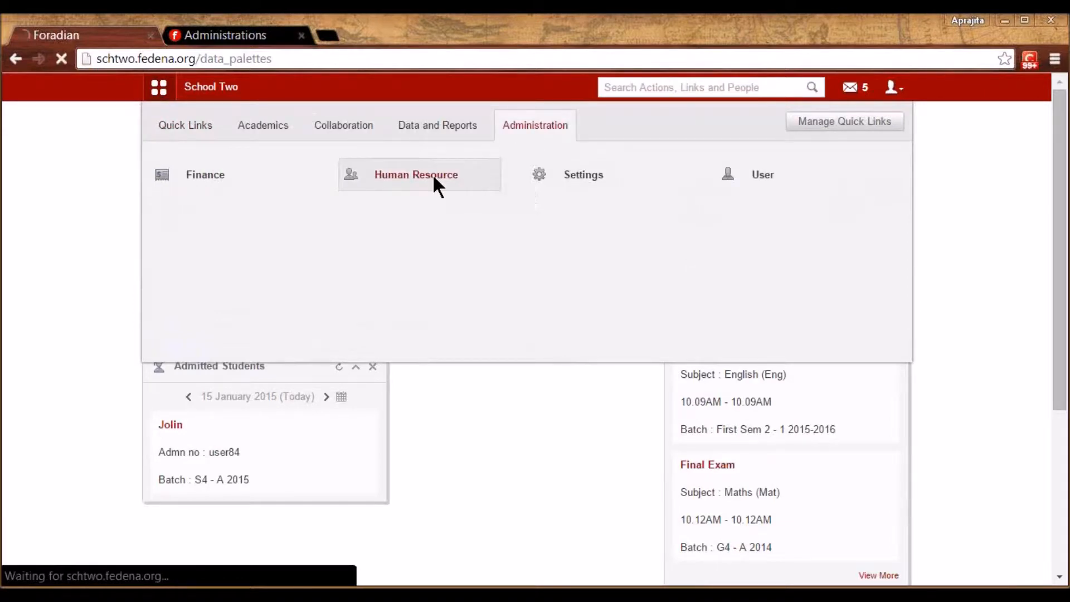
click(614, 238)
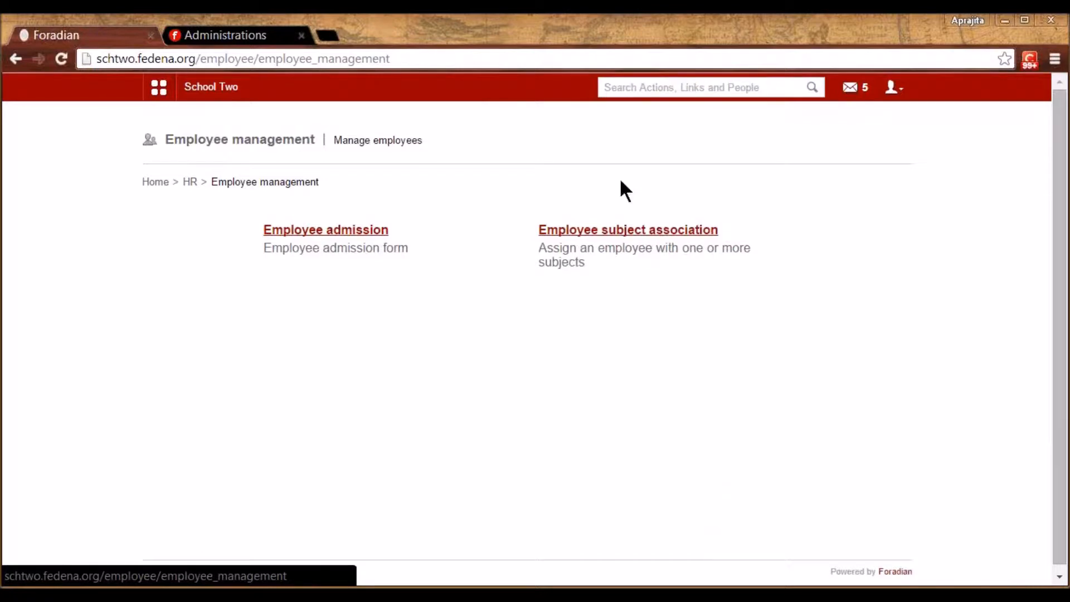
click(616, 233)
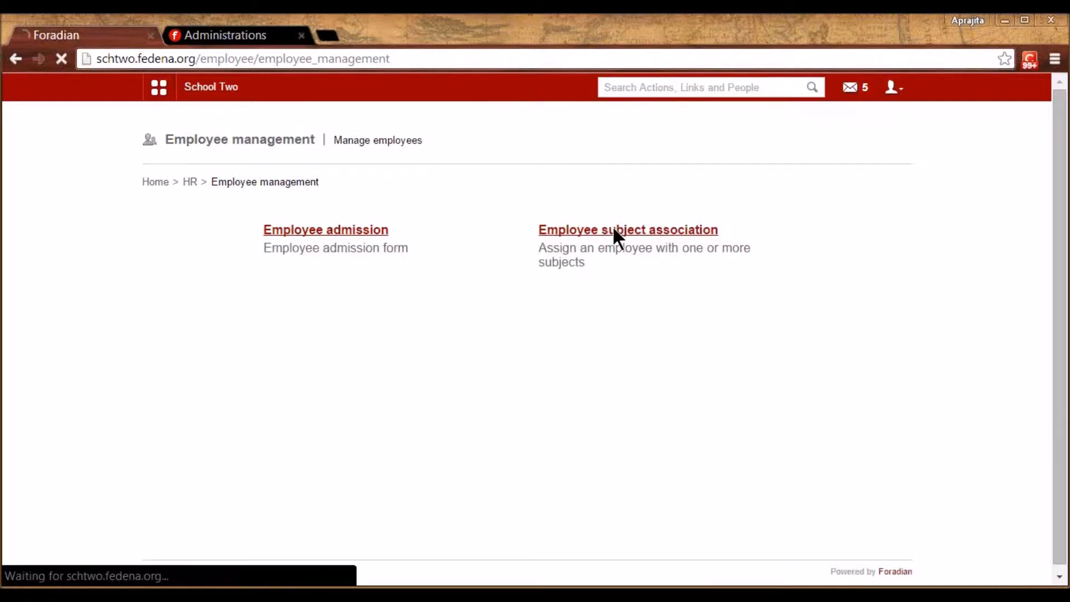
click(497, 232)
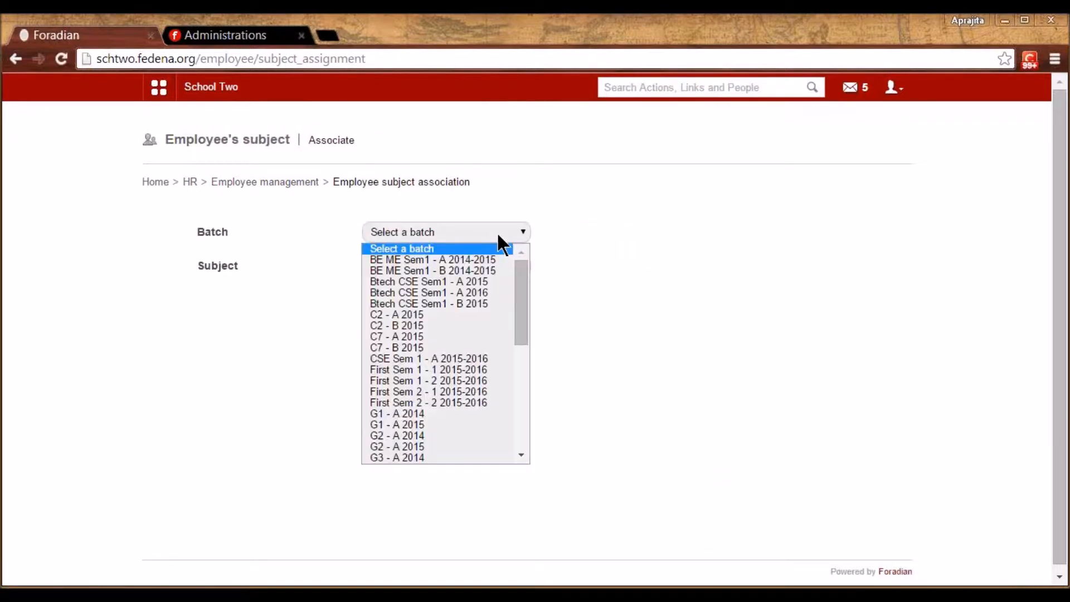
For batch S4 - A 2015, assign an English department teacher to the English subject
drag(521, 333, 517, 435)
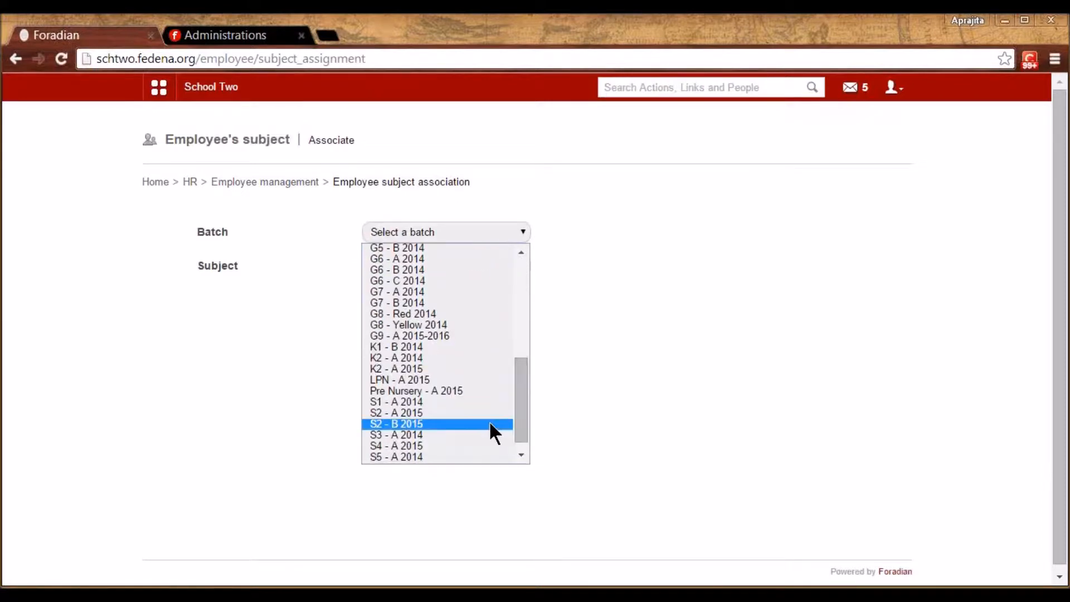
click(427, 445)
click(426, 266)
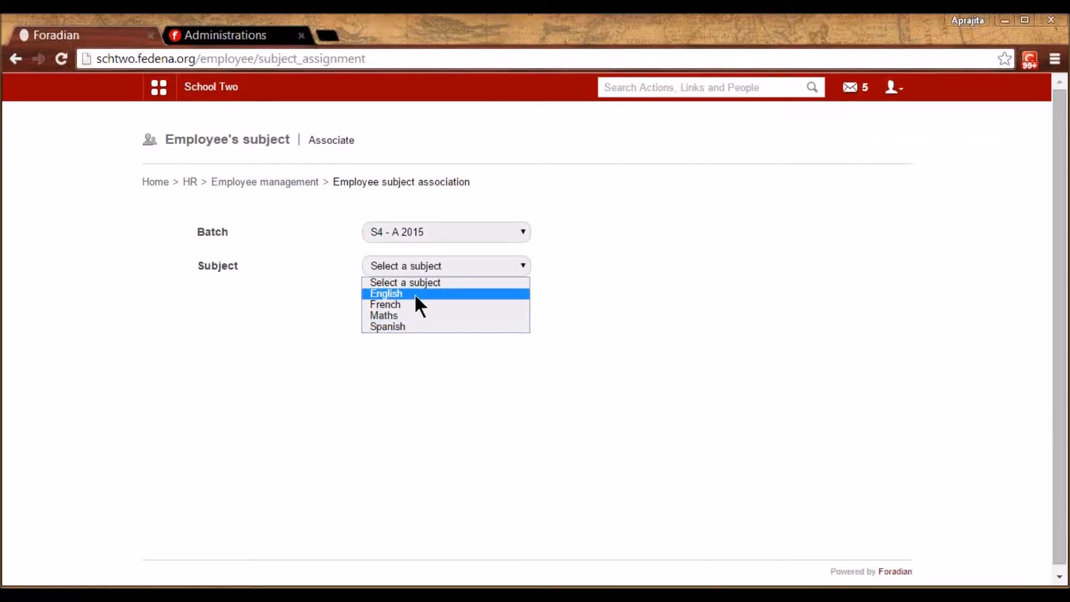
click(413, 293)
click(537, 338)
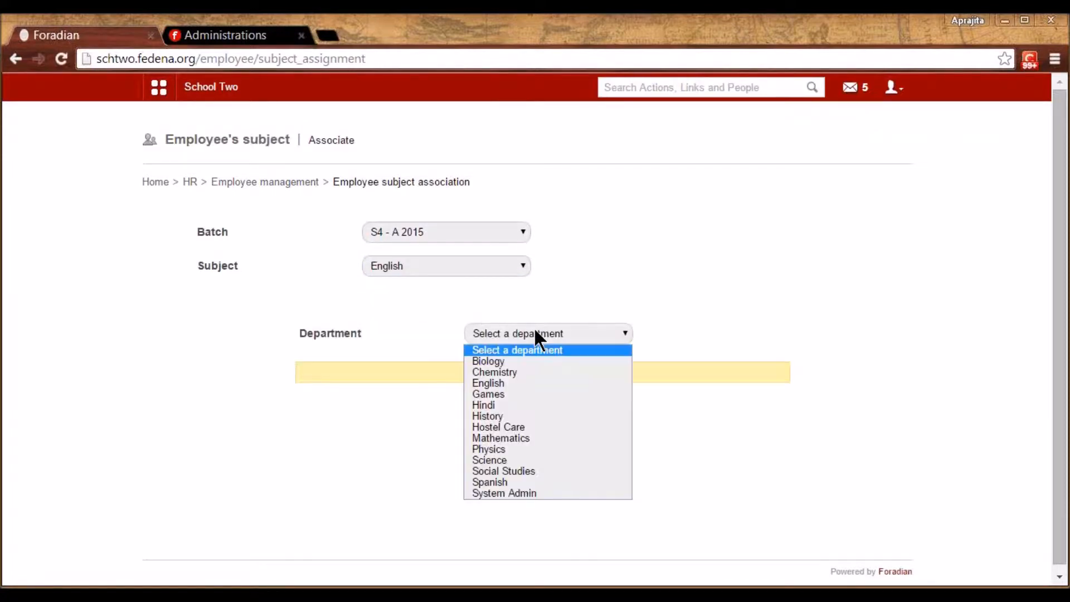
click(518, 384)
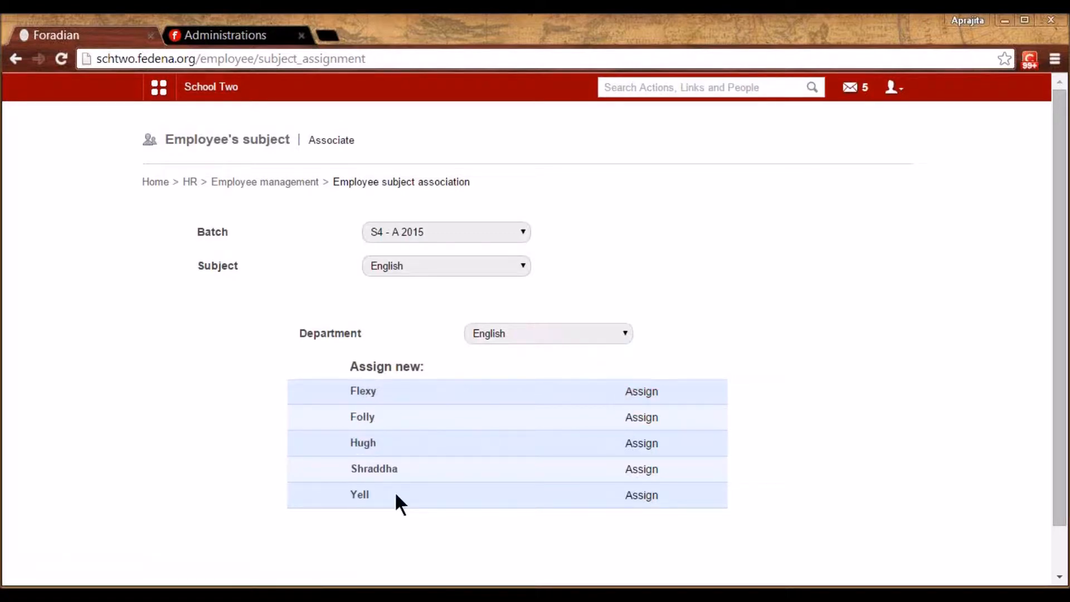
click(644, 418)
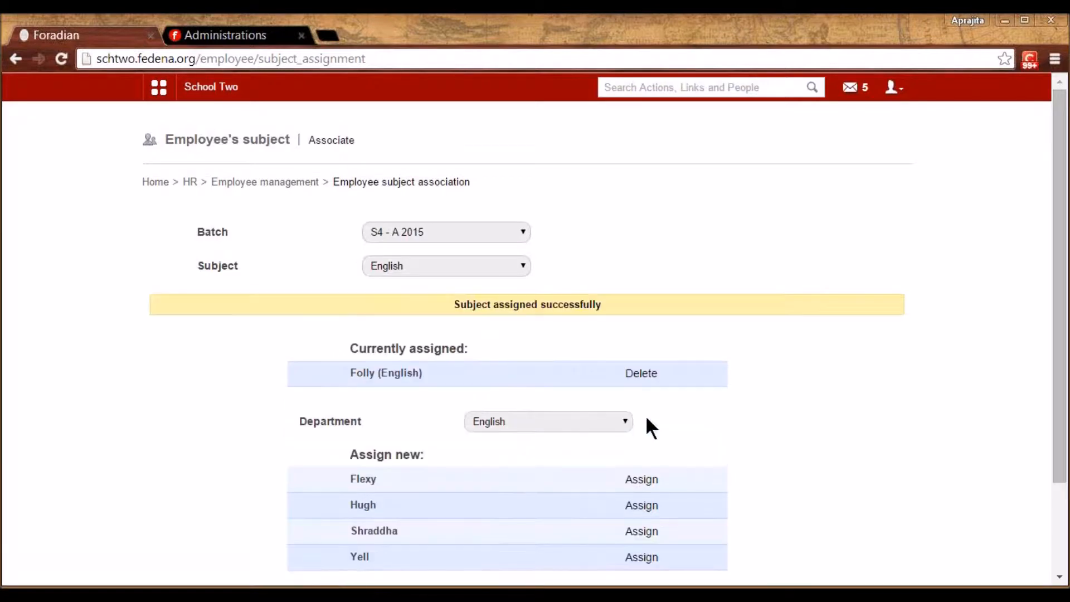
Assign a Mathematics department teacher to Maths, then go back to the HR section
click(468, 265)
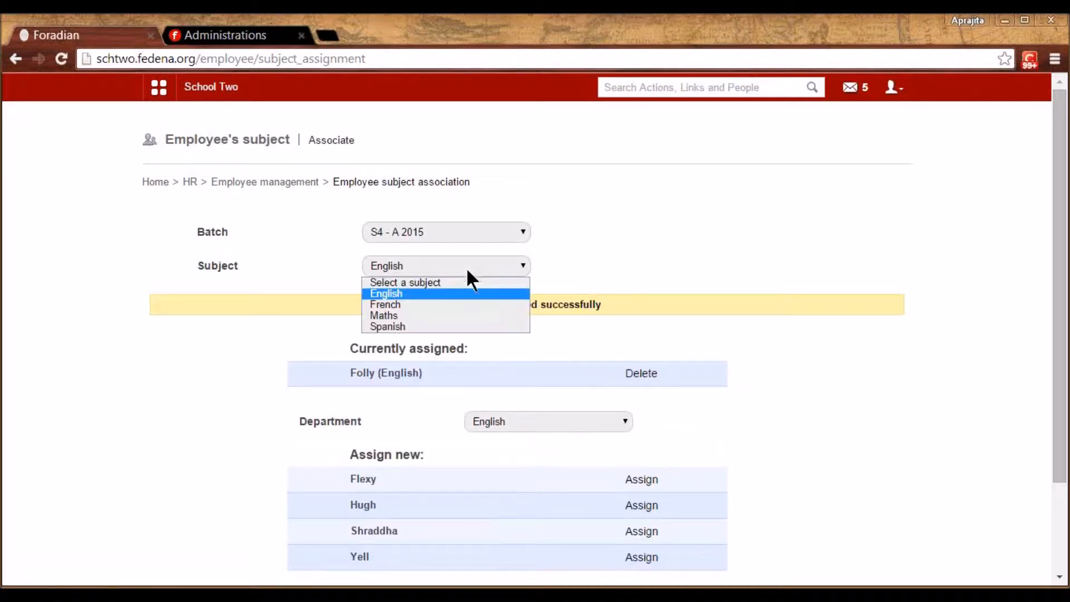
click(453, 316)
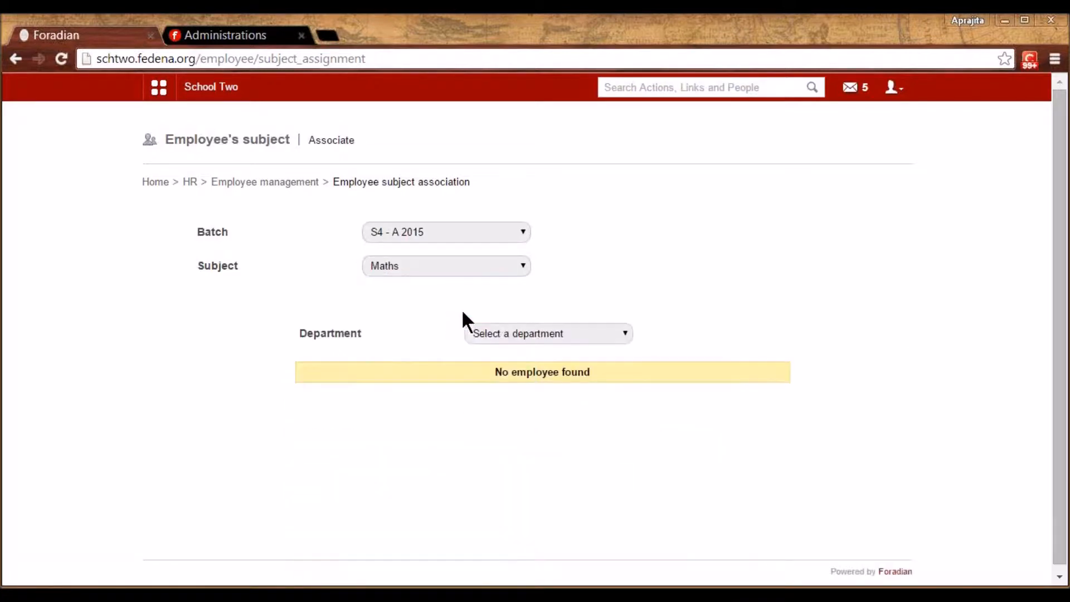
click(553, 338)
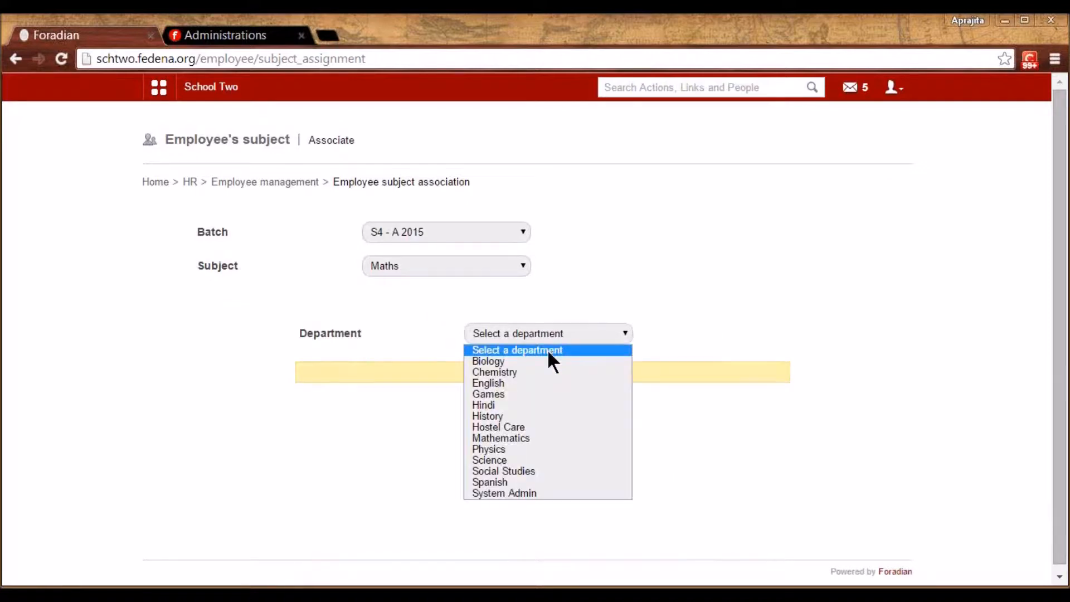
click(514, 438)
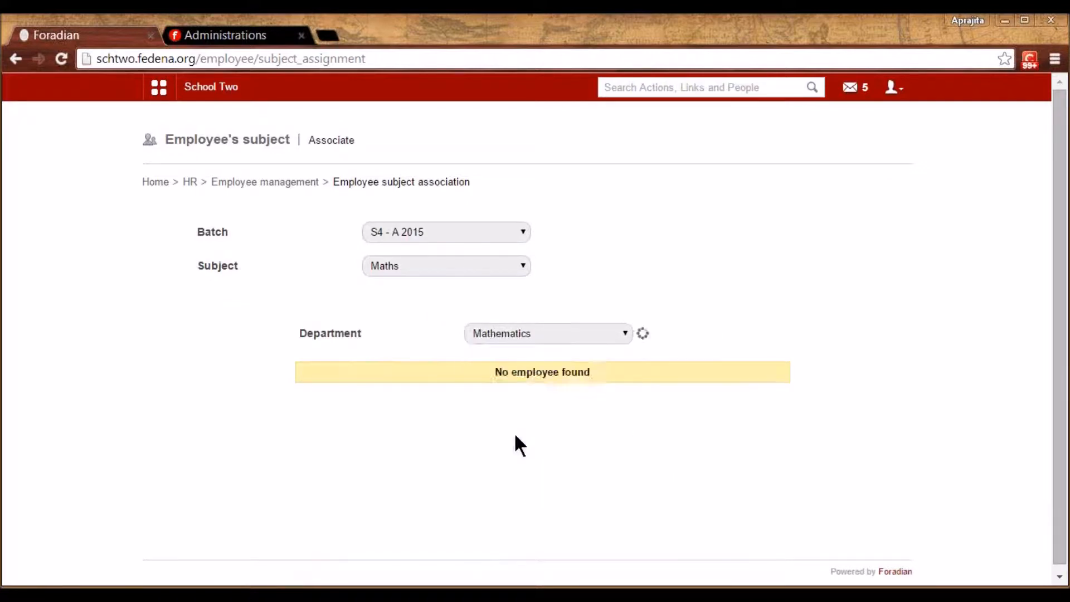
click(641, 445)
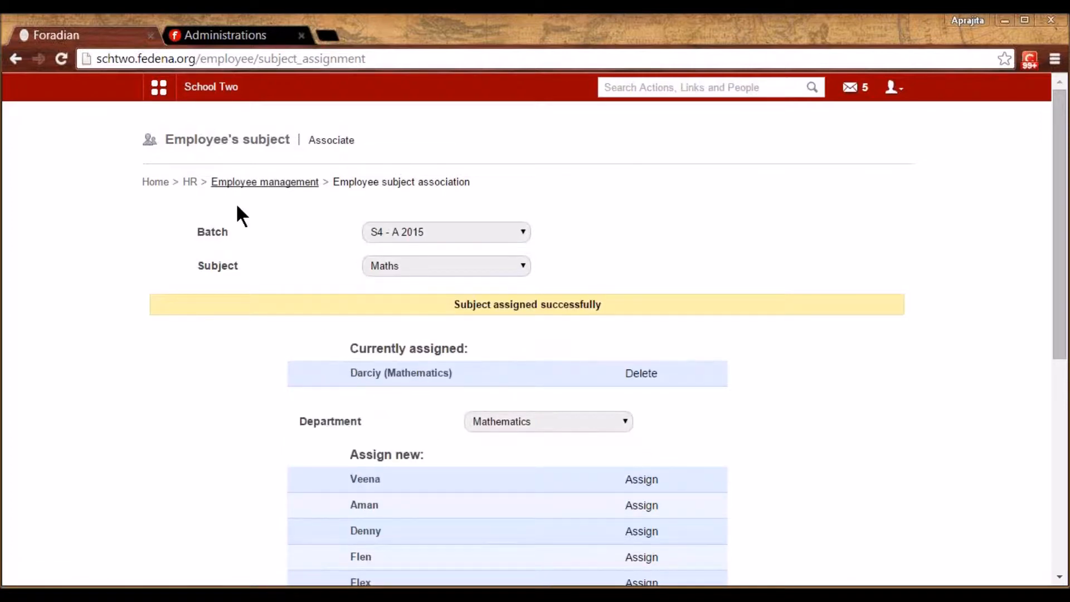
click(189, 180)
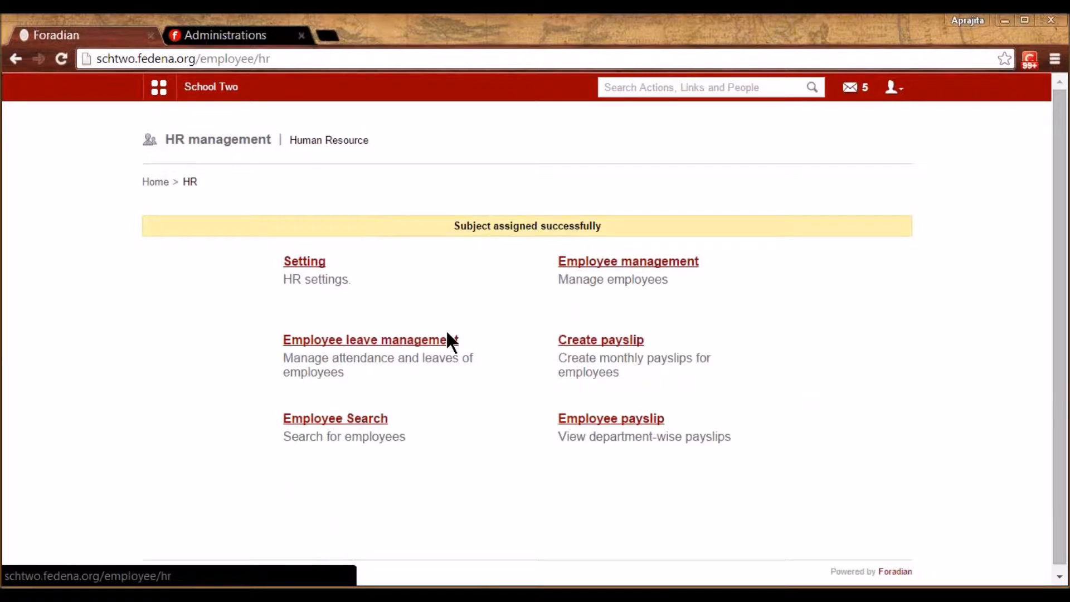
Open Add leave types under Employee leave management and edit the Sick leave type
click(411, 351)
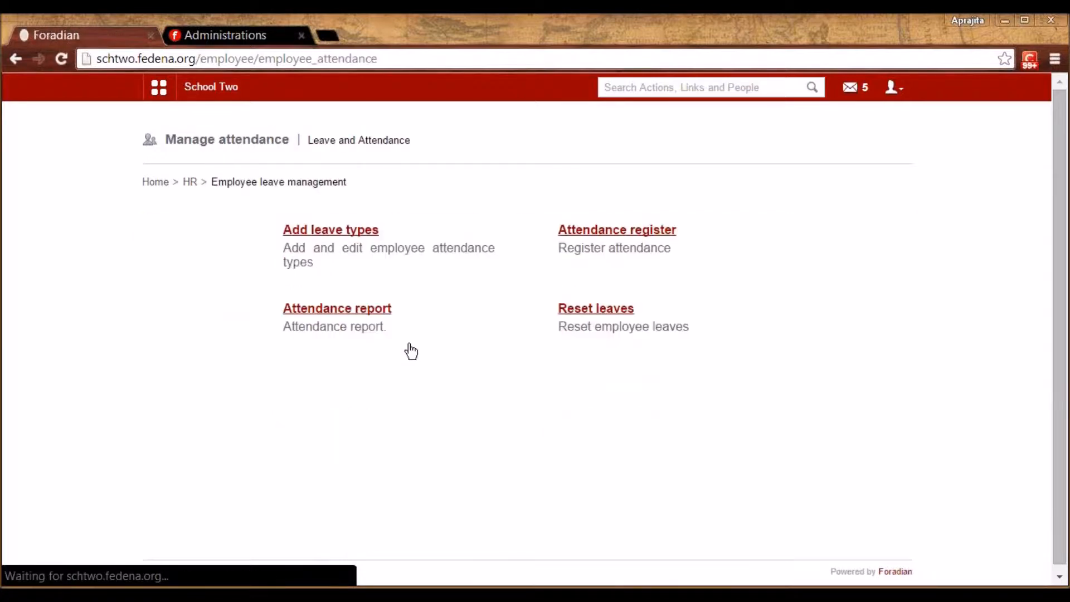
click(319, 231)
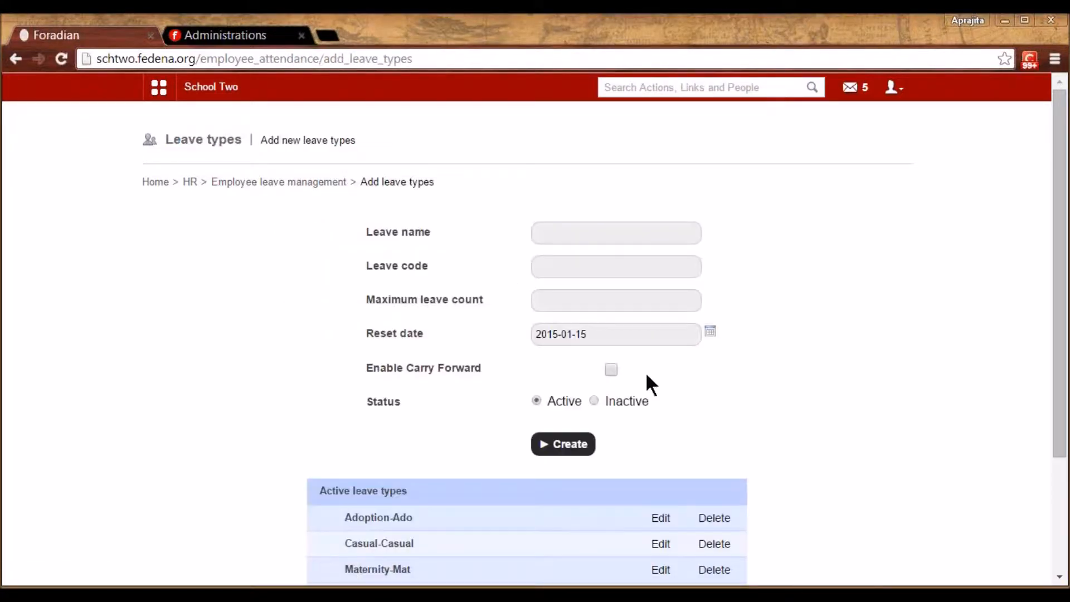
scroll(723, 432, down, 3)
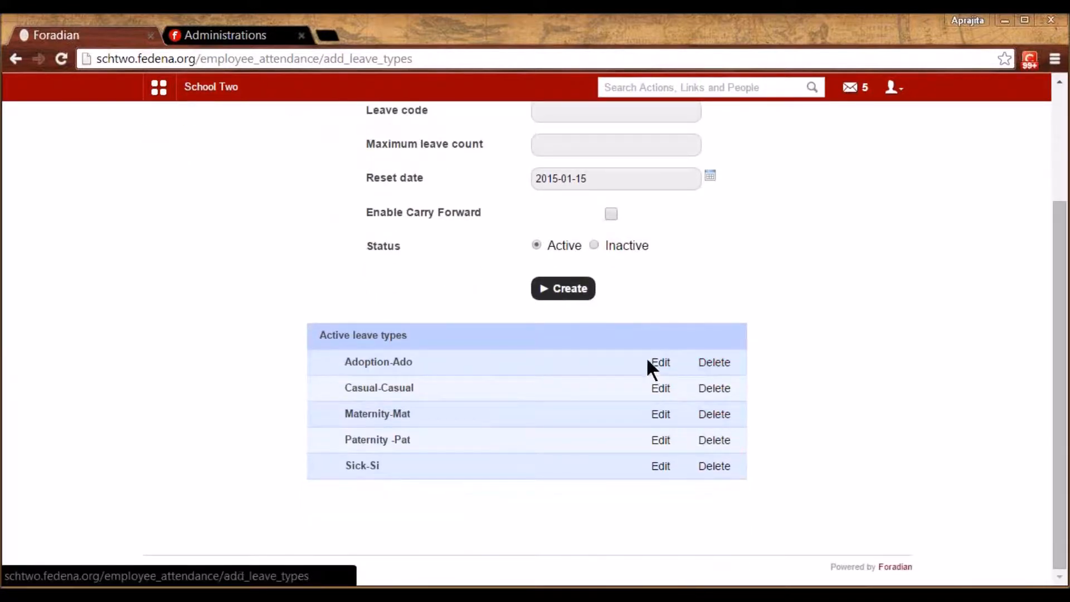
click(667, 466)
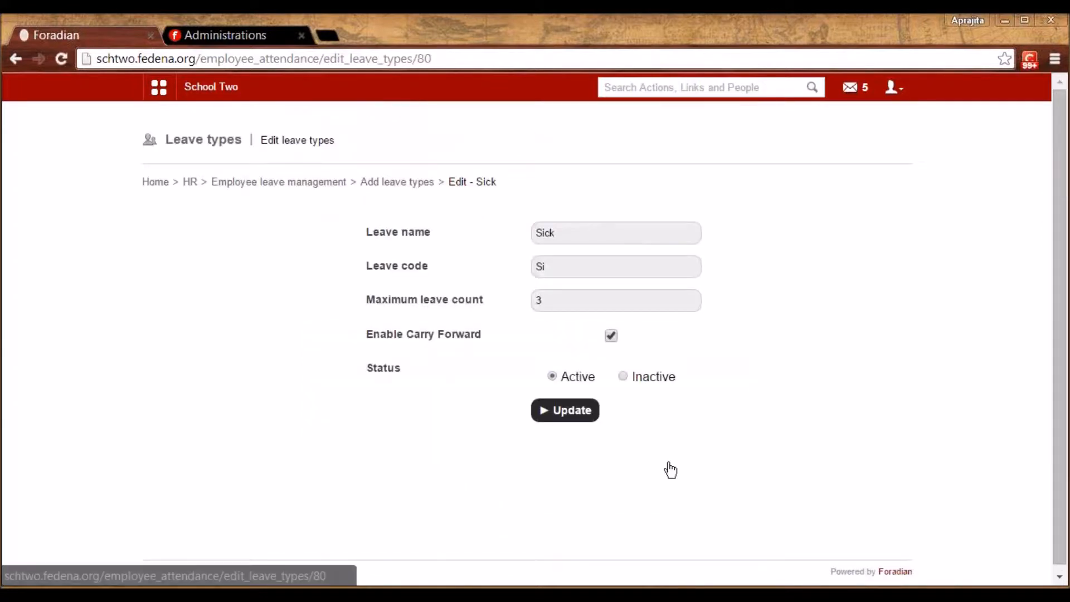
Review the Sick leave name, code and maximum count of 3 unchanged, then return to the list
click(571, 233)
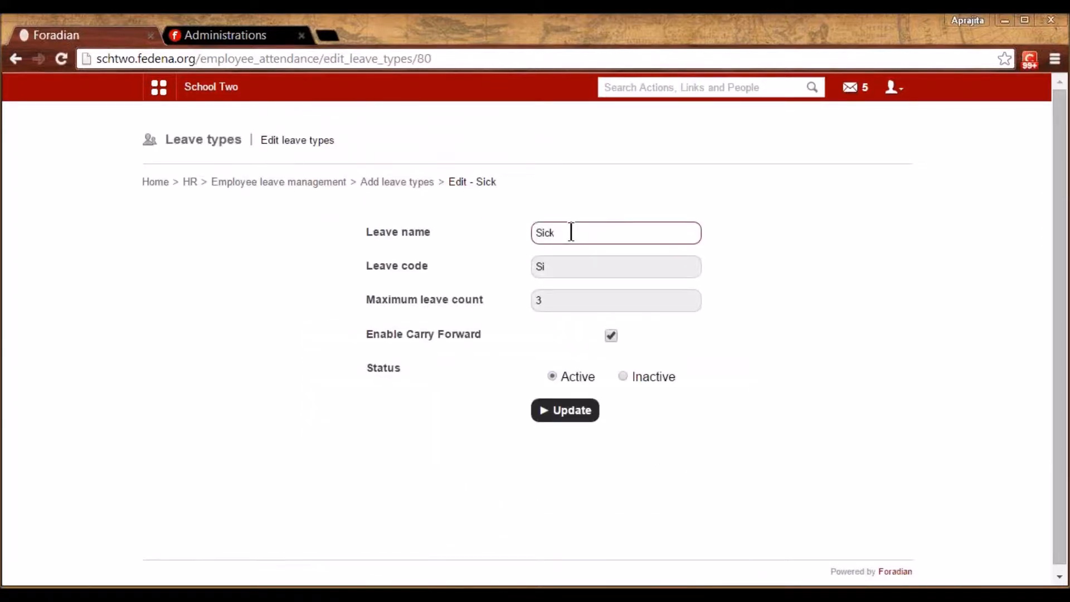
click(562, 265)
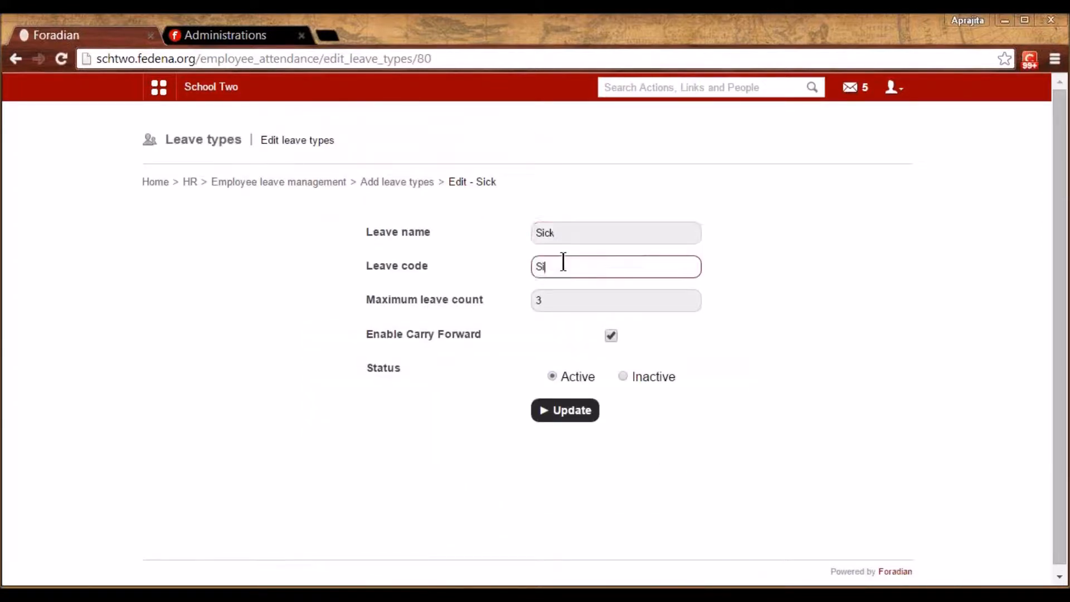
click(558, 302)
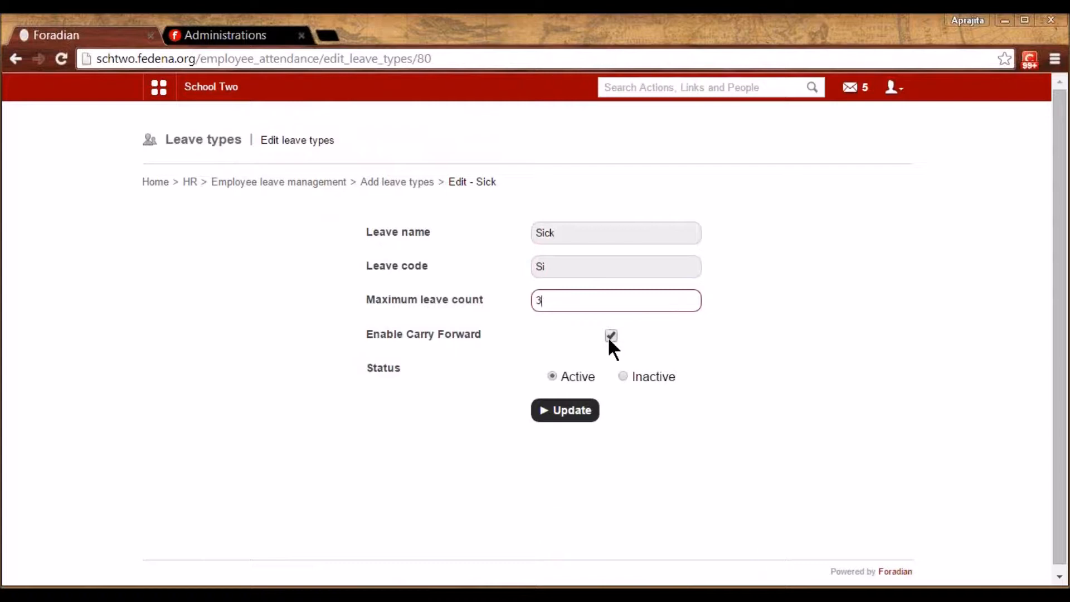
click(543, 301)
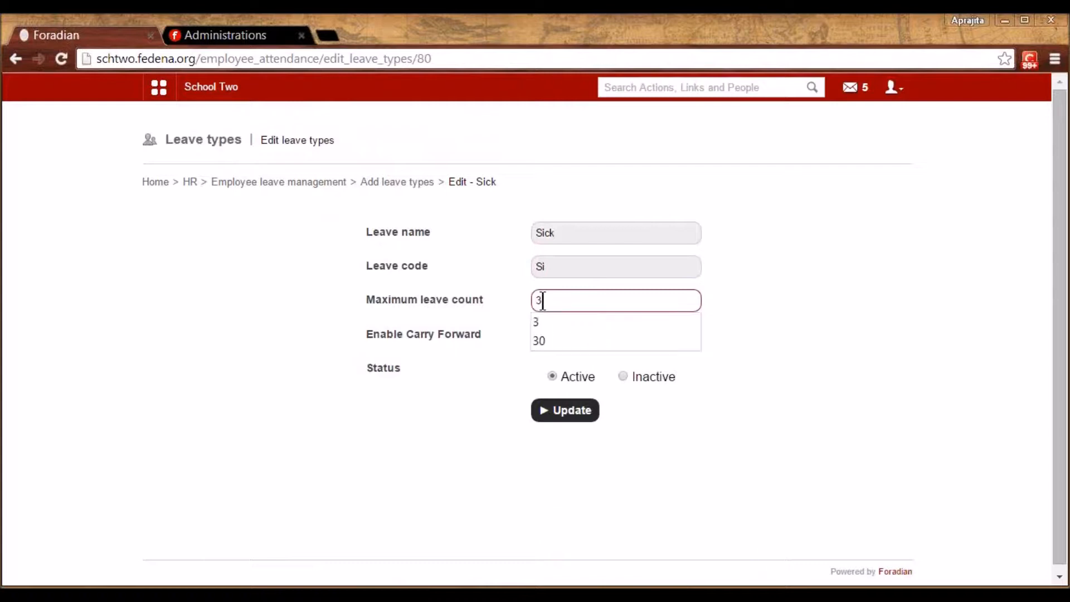
click(501, 315)
click(547, 300)
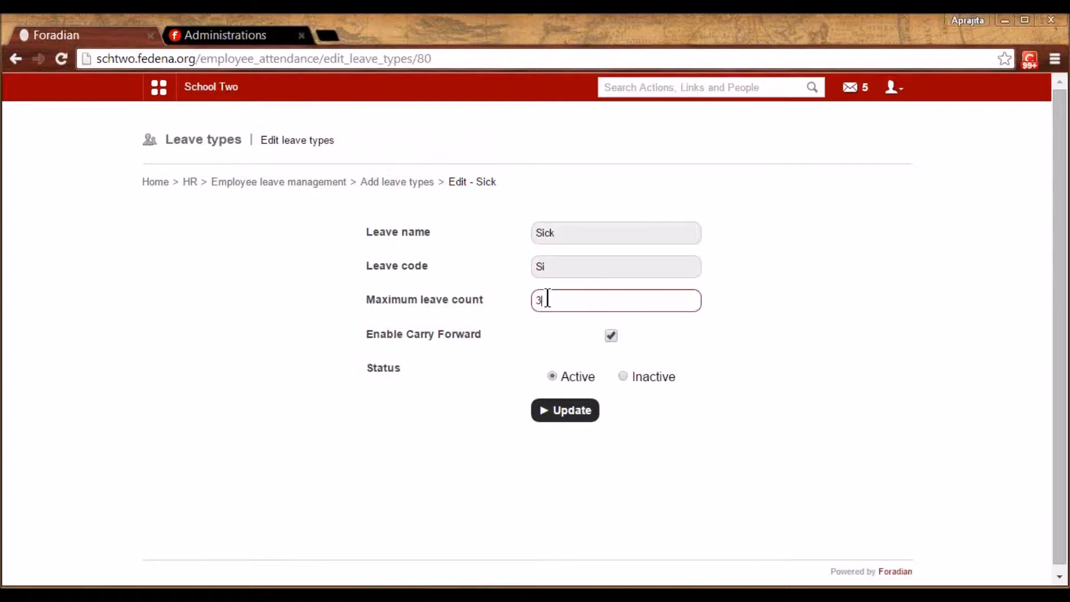
click(493, 309)
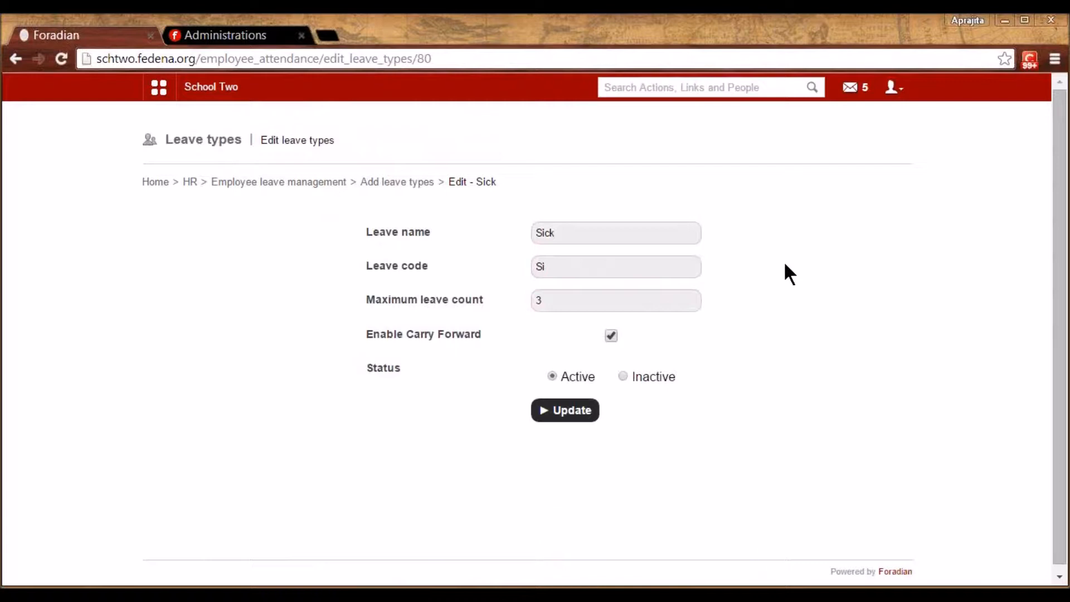
click(398, 182)
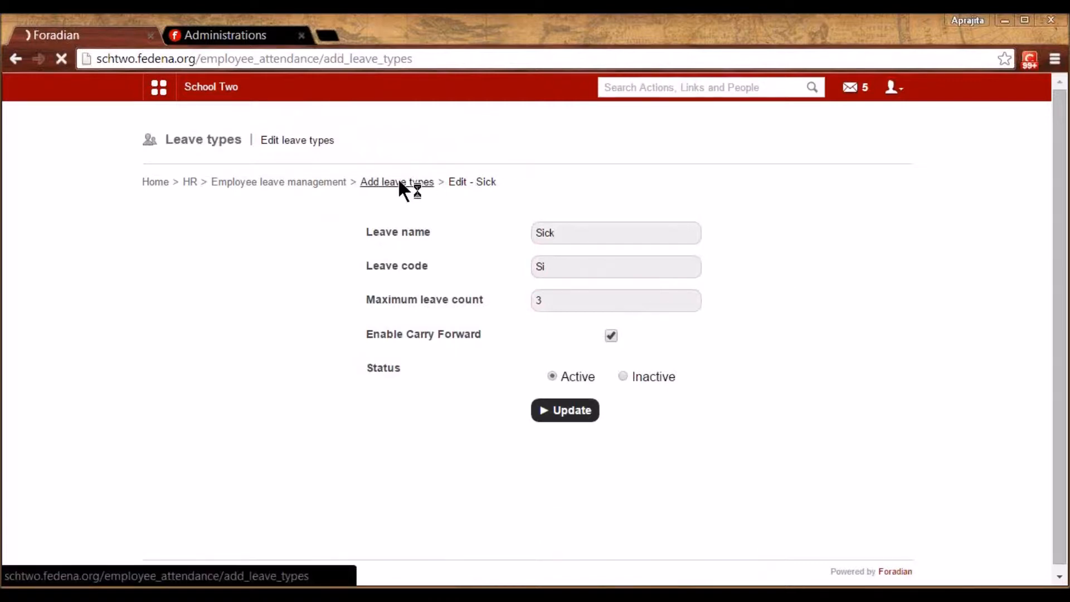
scroll(508, 510, down, 2)
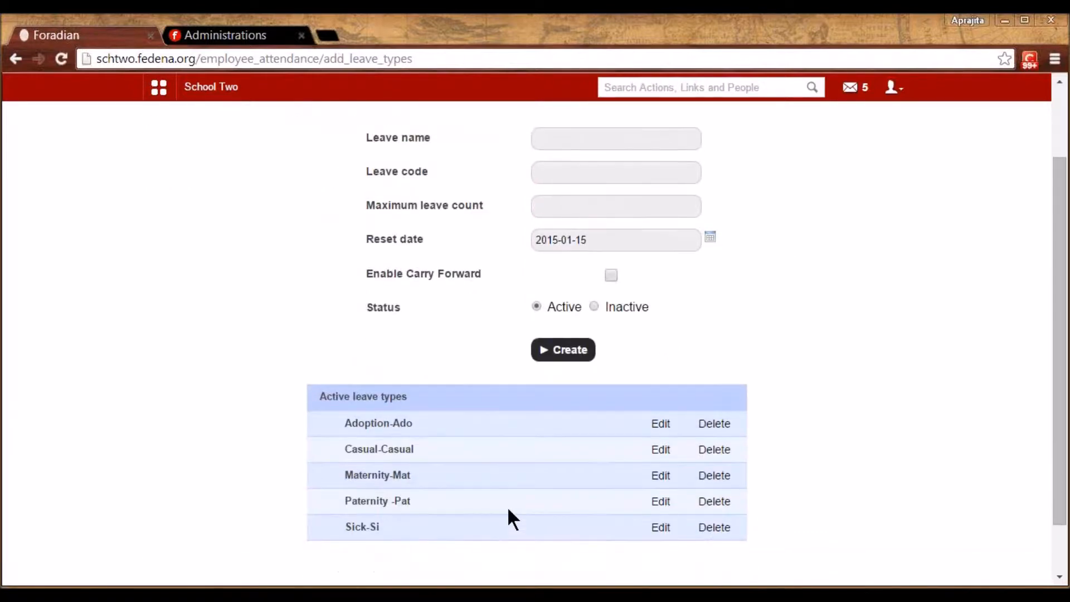
scroll(508, 510, up, 2)
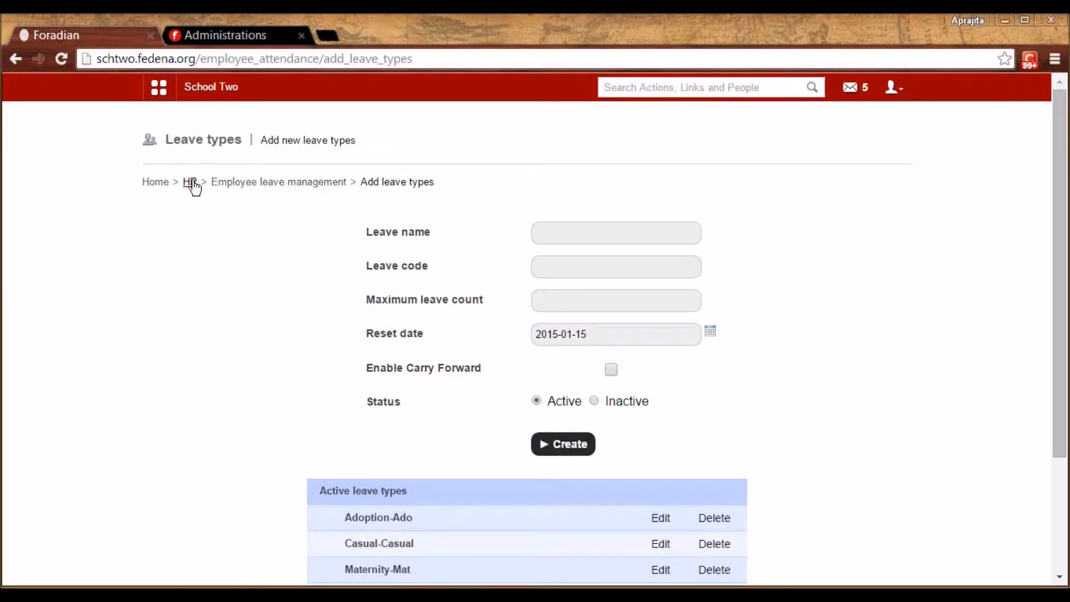
Review Leave Reset Settings' 4-month reset period and count begin date unchanged, then return to Reset leaves
click(232, 184)
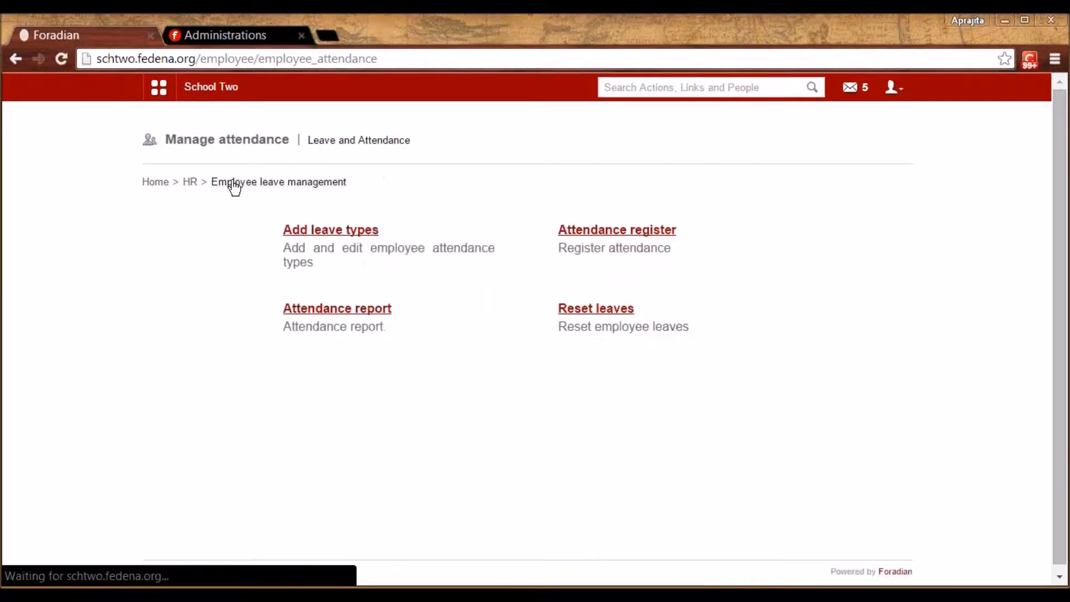
click(607, 308)
click(310, 233)
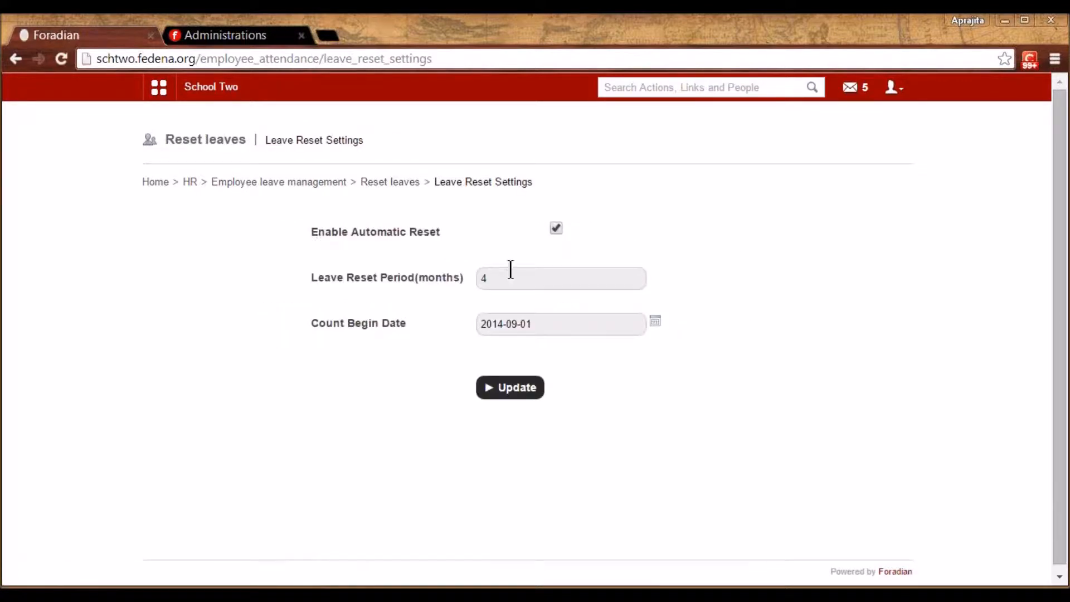
click(511, 270)
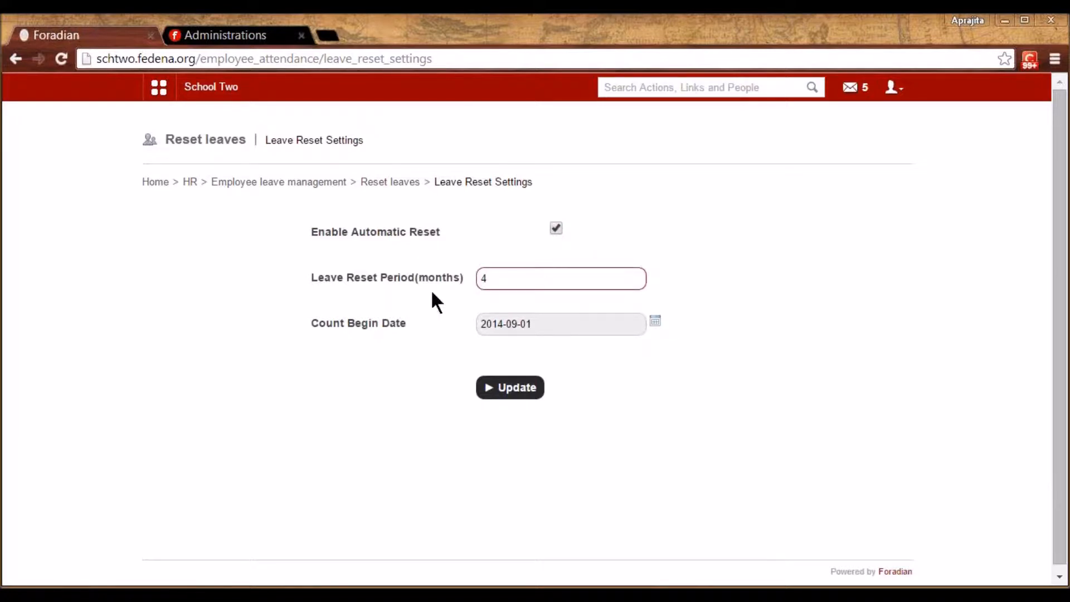
click(542, 316)
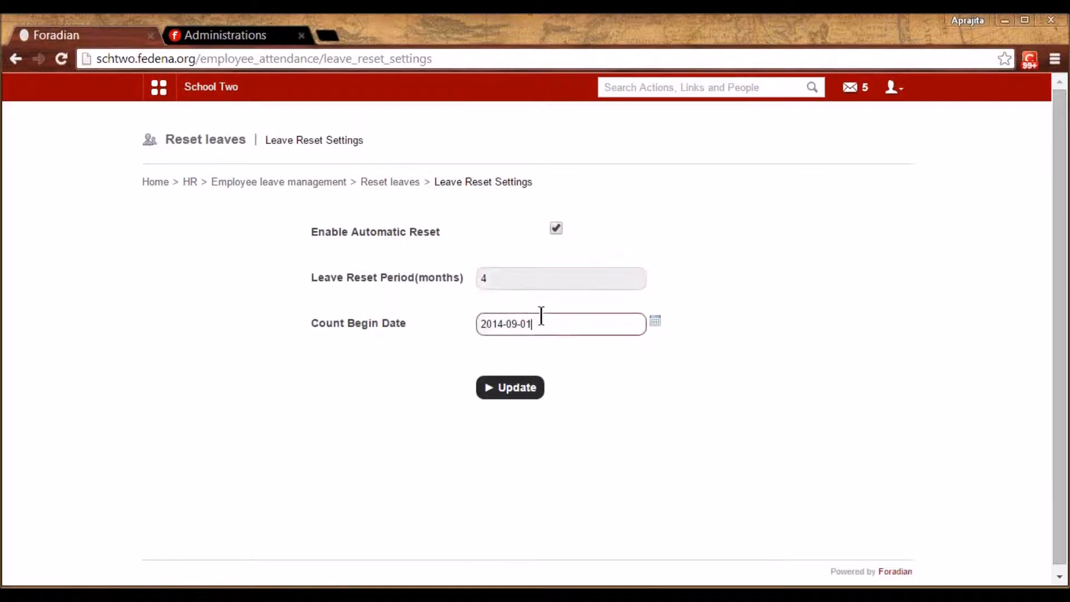
click(507, 280)
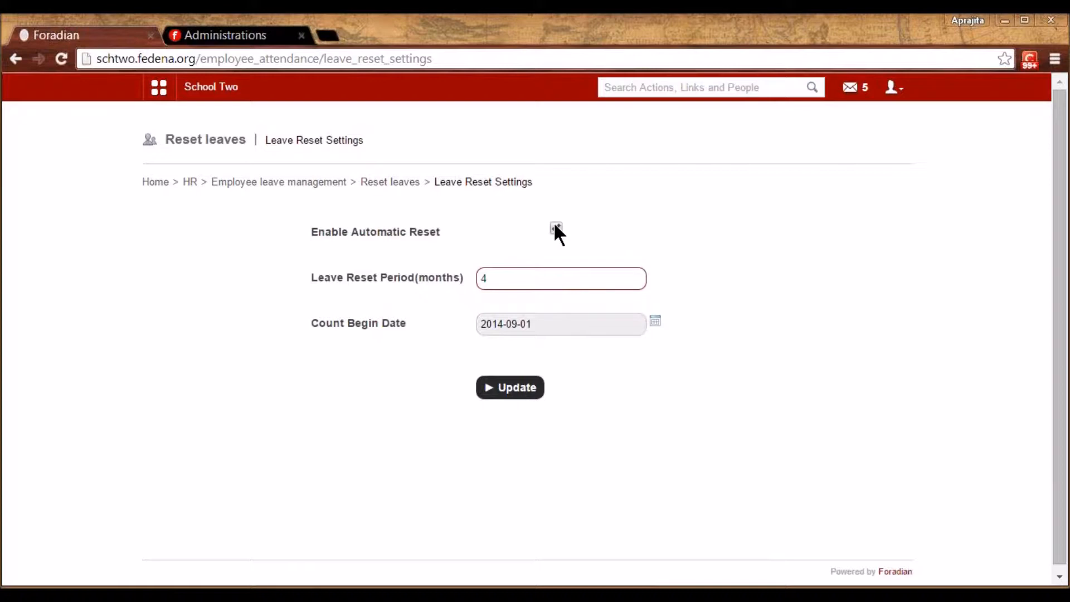
click(495, 280)
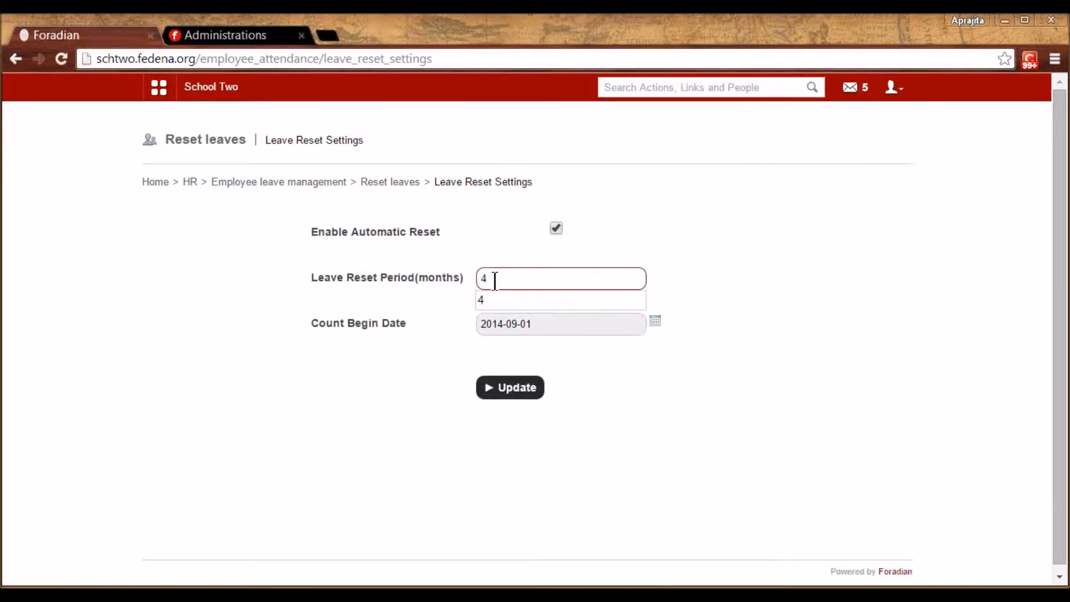
click(470, 258)
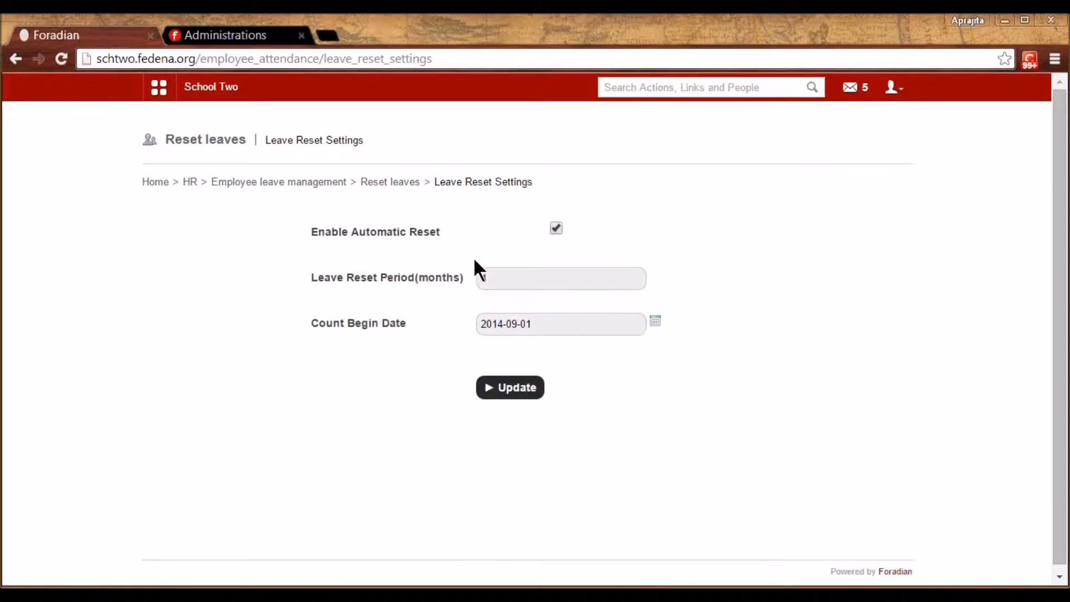
click(509, 282)
click(427, 312)
click(390, 183)
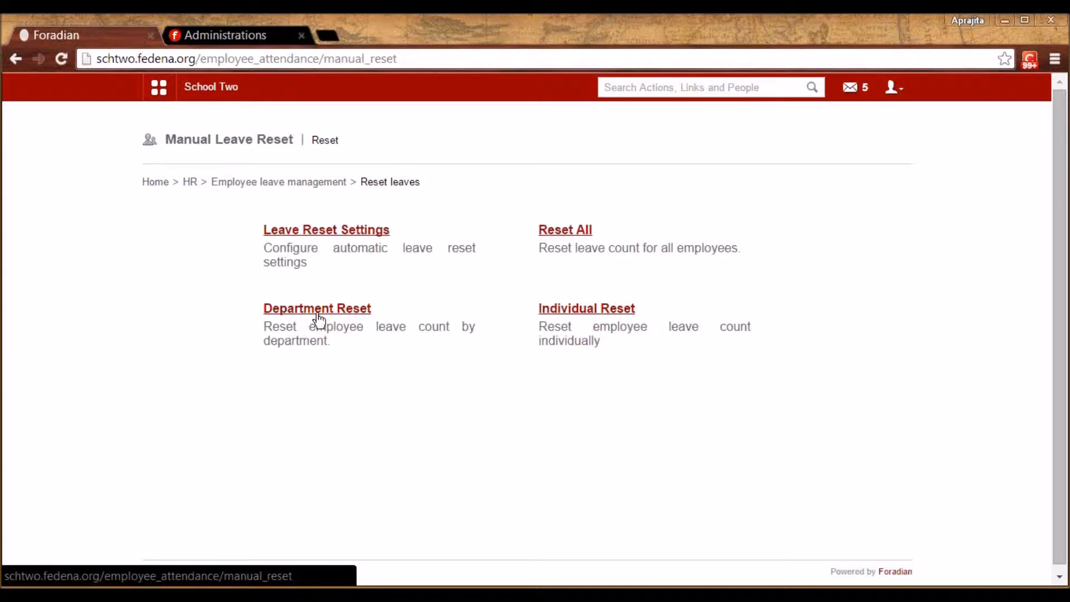
In Individual Reset, search 'cac', open the matching employee's leave details, then return to Employee leave management
click(580, 313)
click(335, 237)
text(cac)
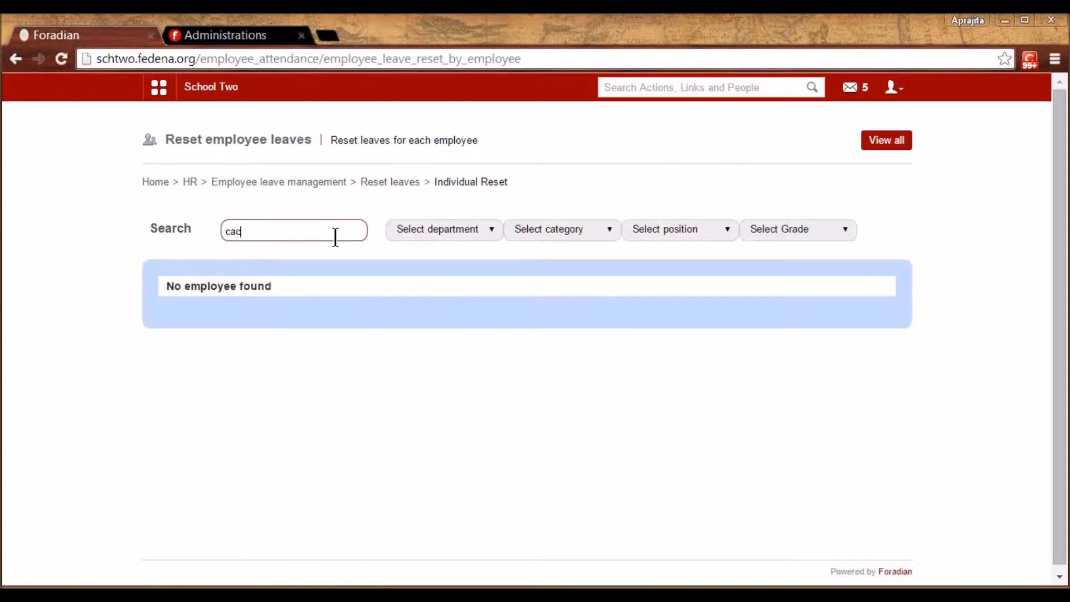
click(268, 319)
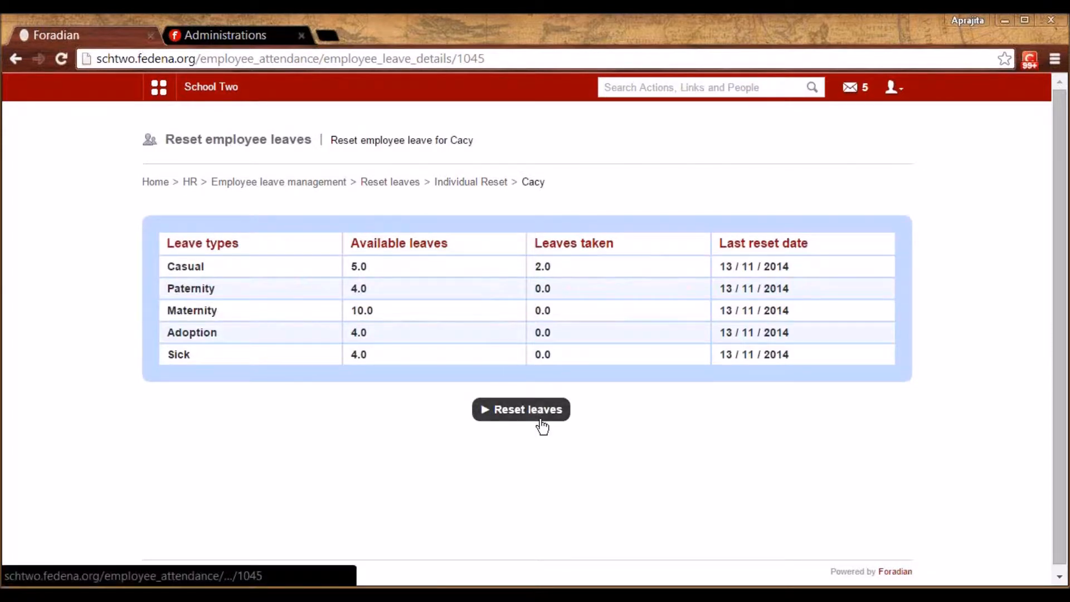
click(294, 185)
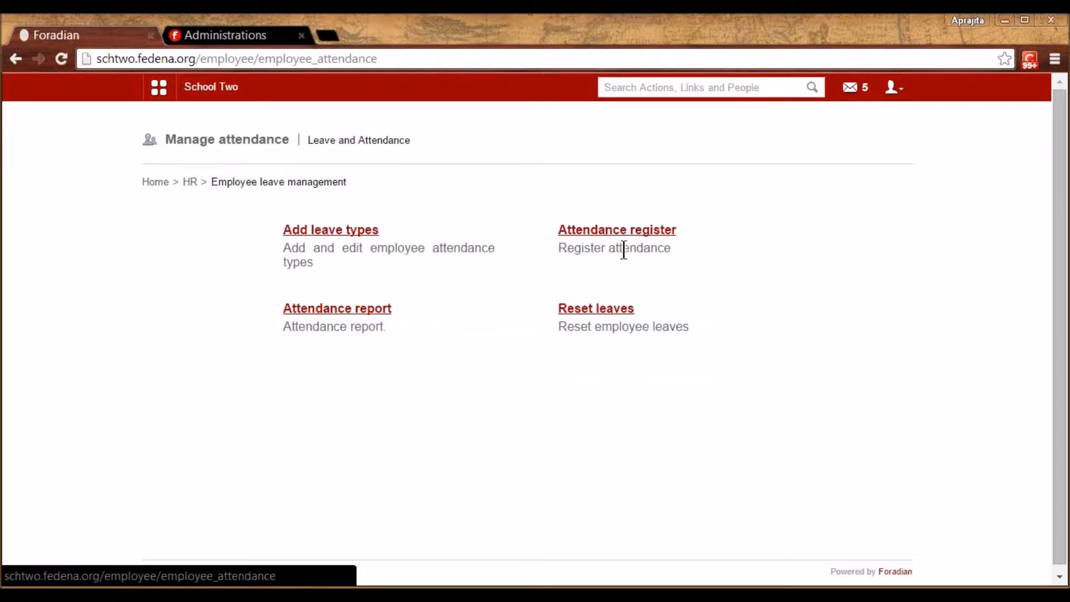
Sign out of the admin account and log in with the teaching employee's ID and password
click(621, 231)
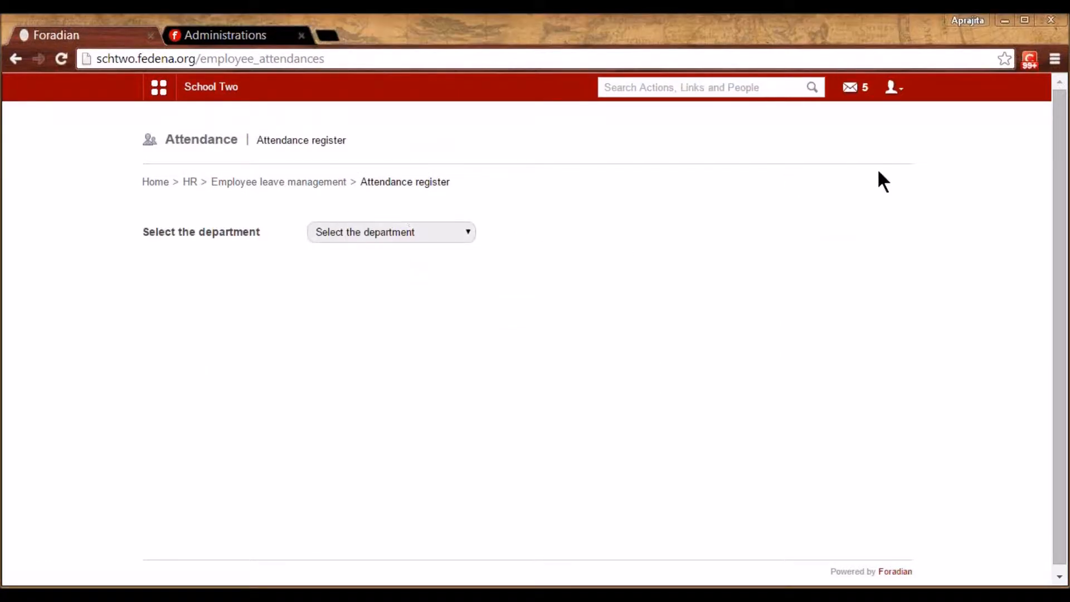
click(901, 93)
click(856, 151)
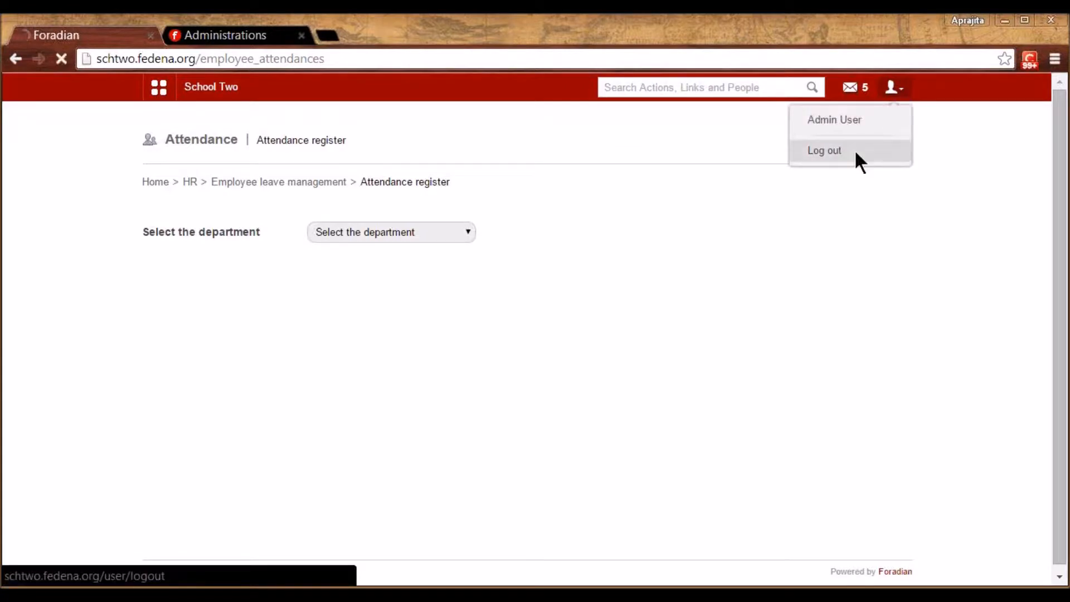
double_click(551, 255)
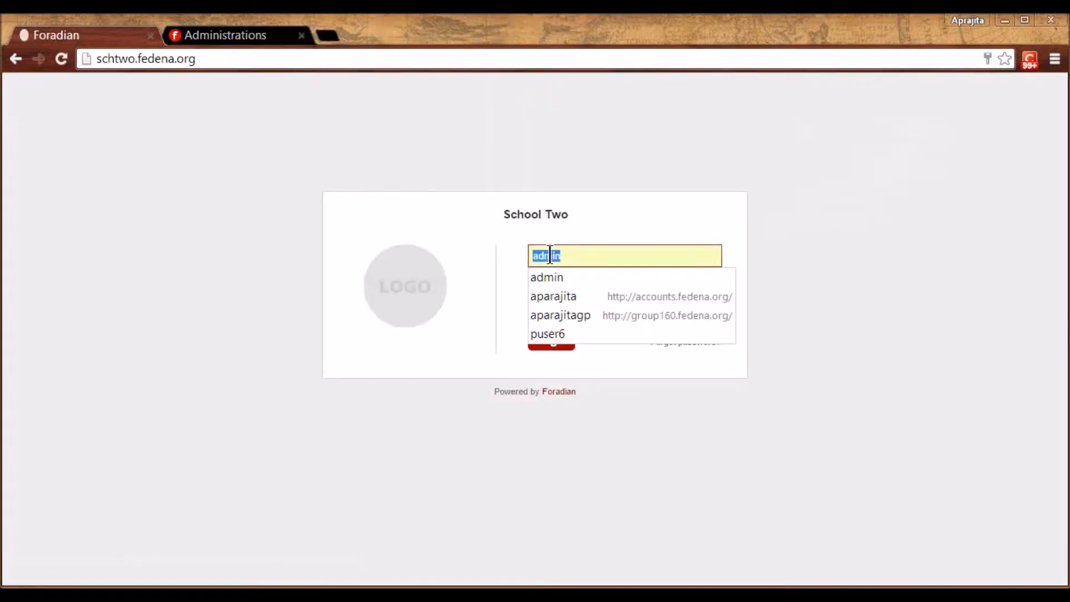
text(E34)
click(545, 294)
text(•)
key(BackSpace)
text(•••••)
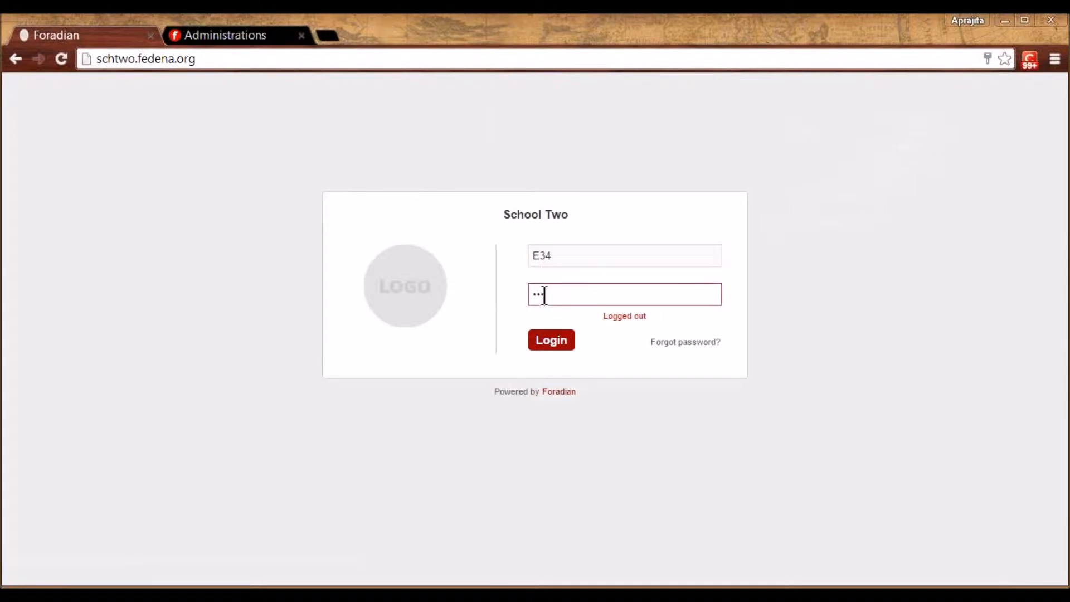
text(•)
key(Return)
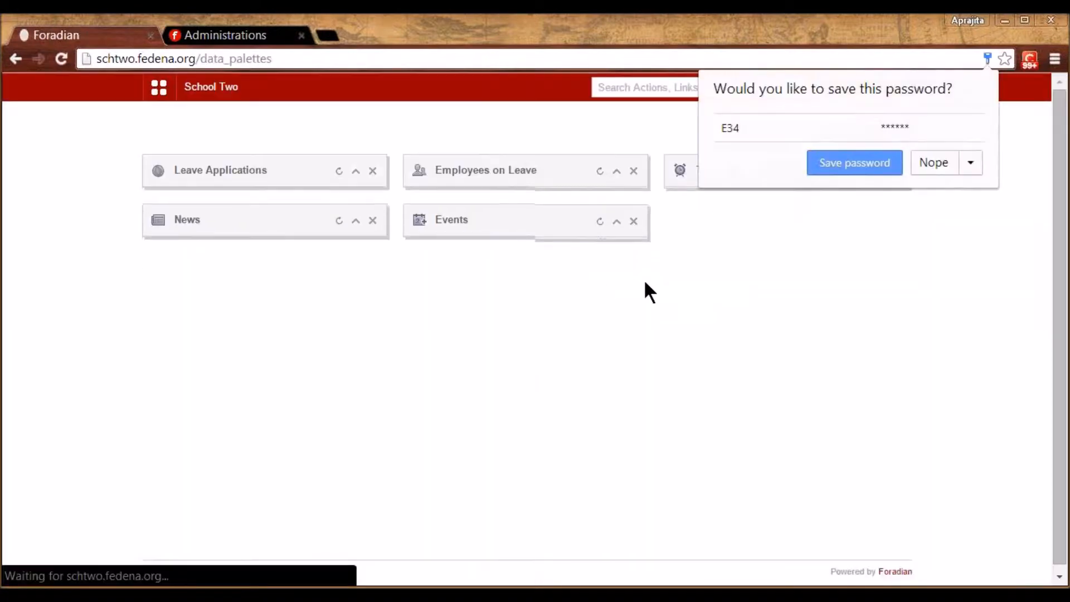
From My Profile, fill a leave application ending 2015-01-16 with reason ABC and submit it
click(159, 88)
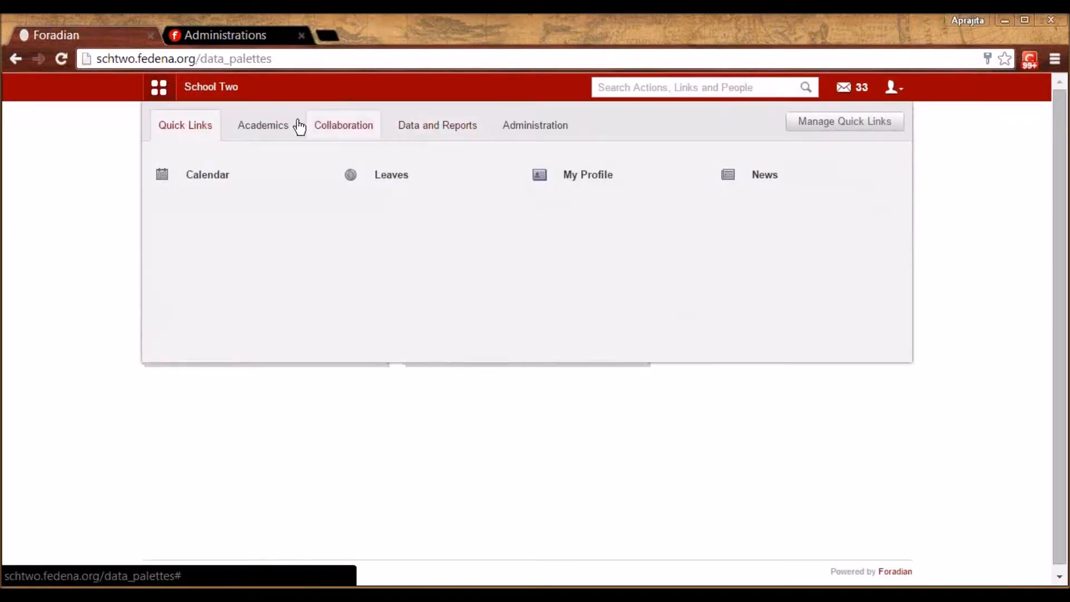
click(257, 133)
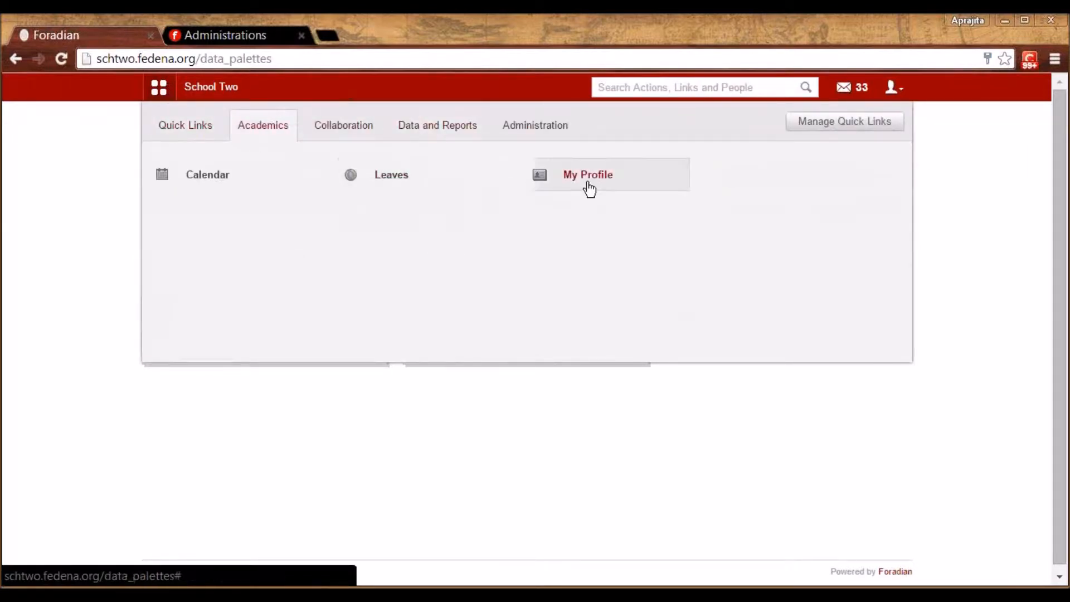
click(622, 177)
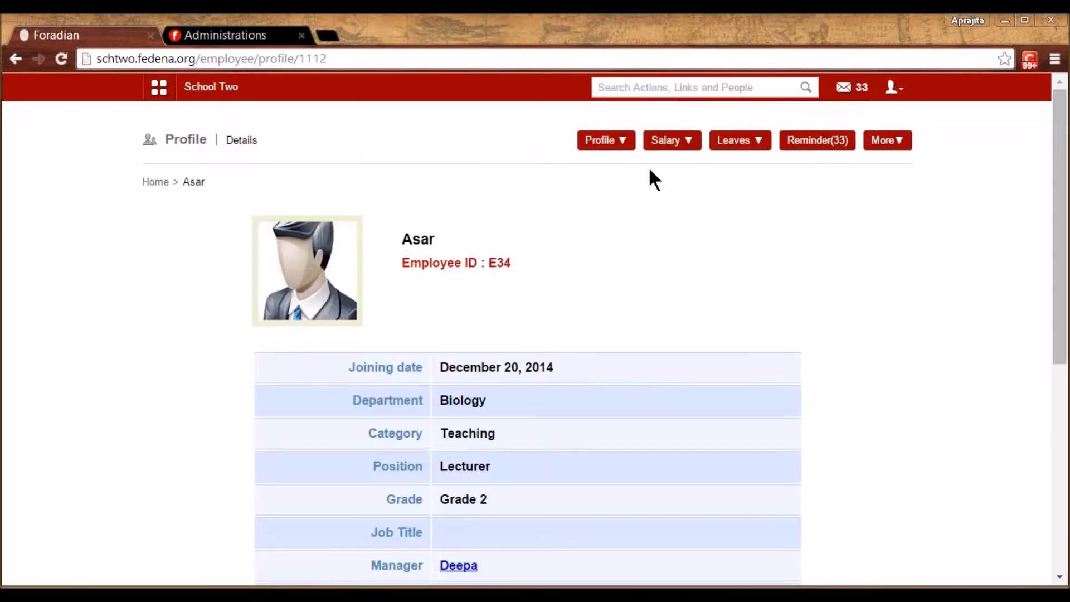
mouse_move(744, 146)
click(739, 195)
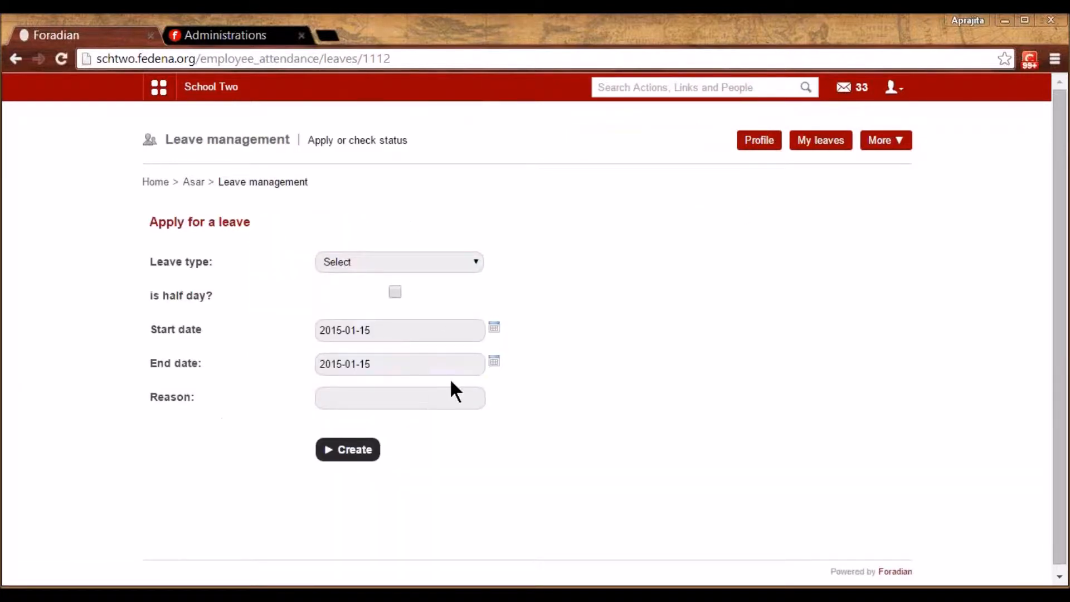
click(455, 262)
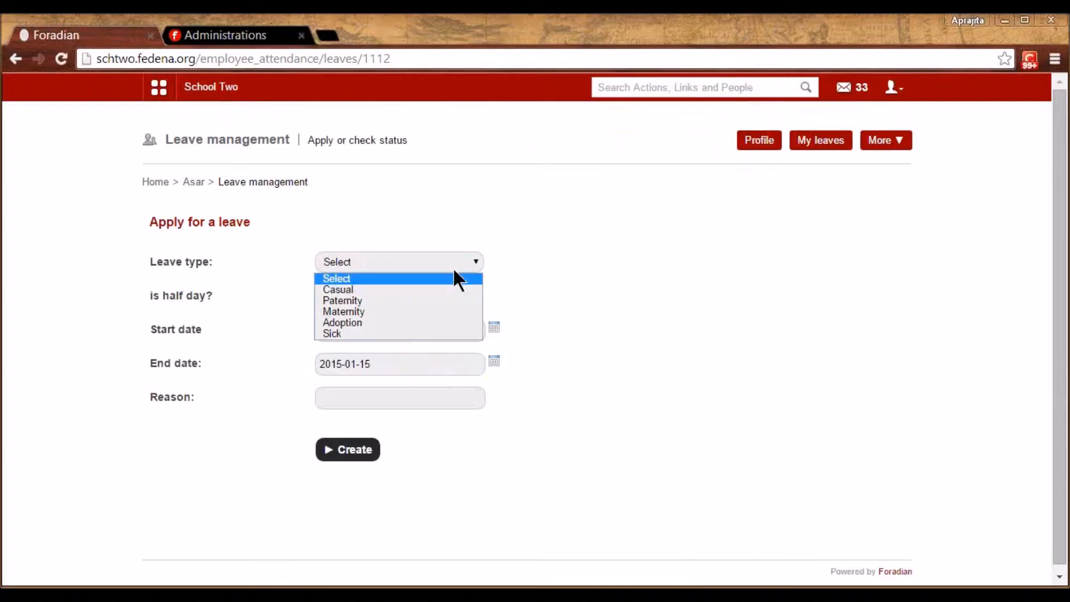
click(431, 289)
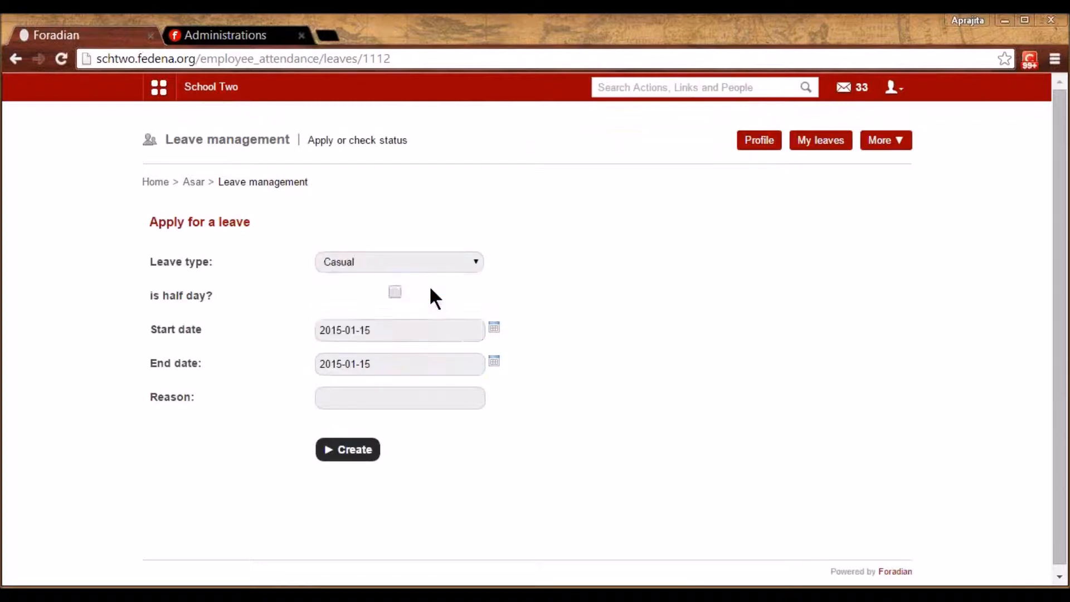
click(495, 362)
click(438, 447)
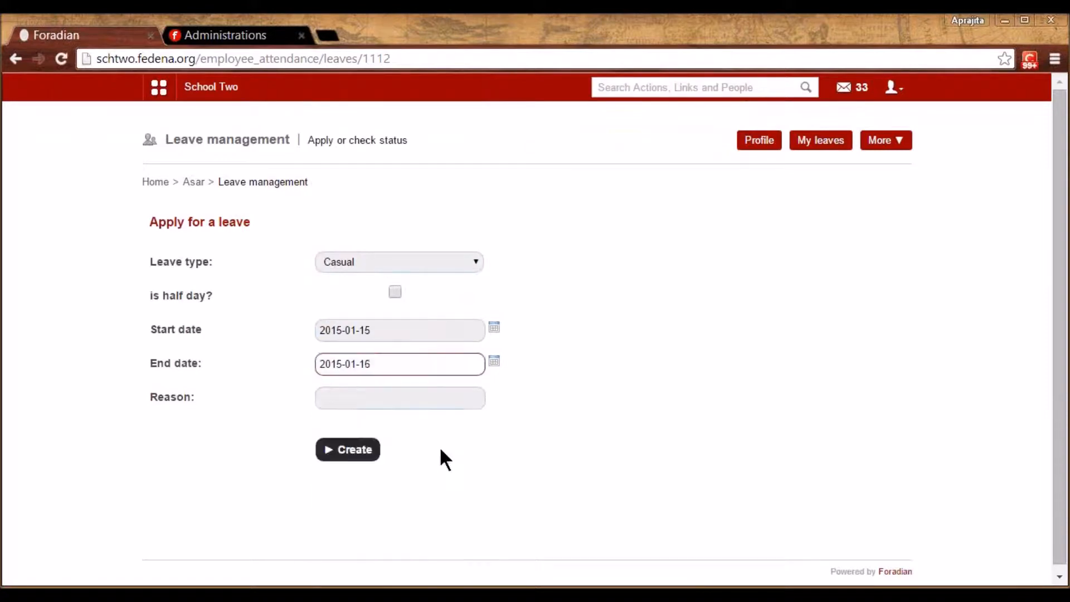
click(390, 395)
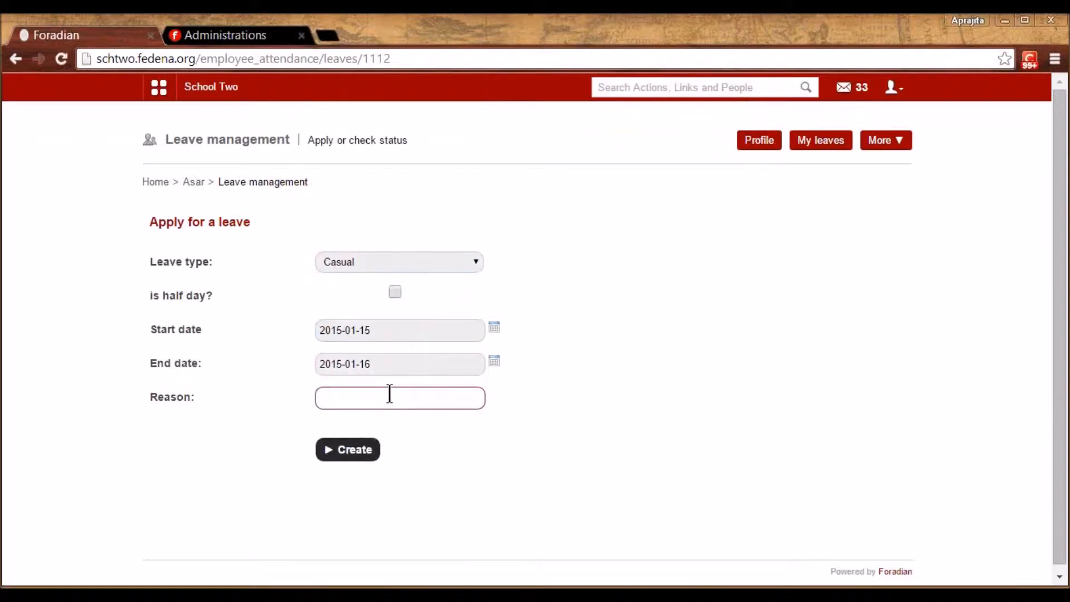
text(ABC)
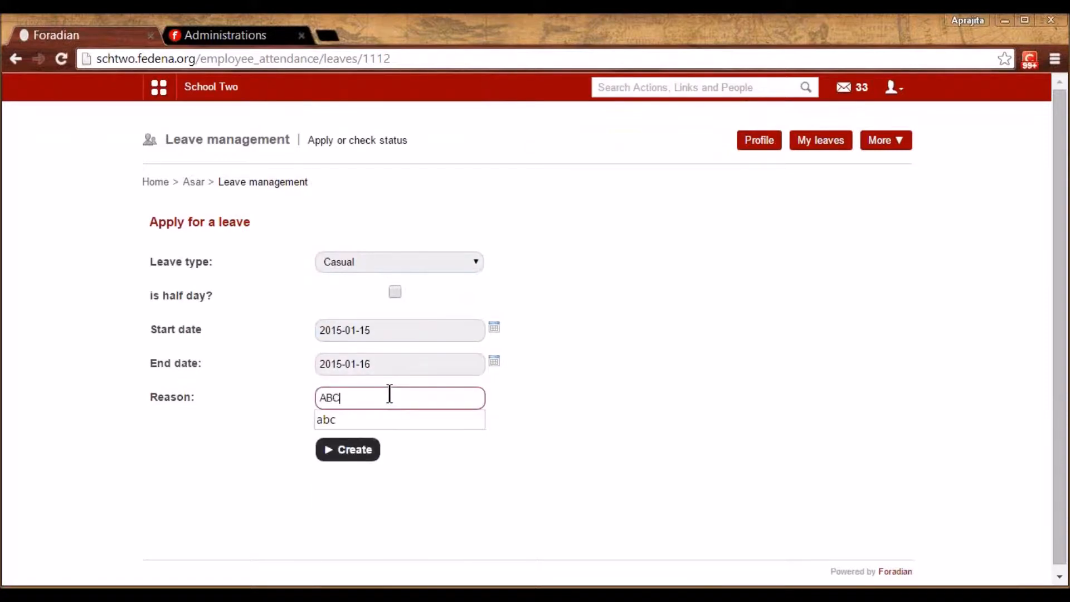
click(359, 451)
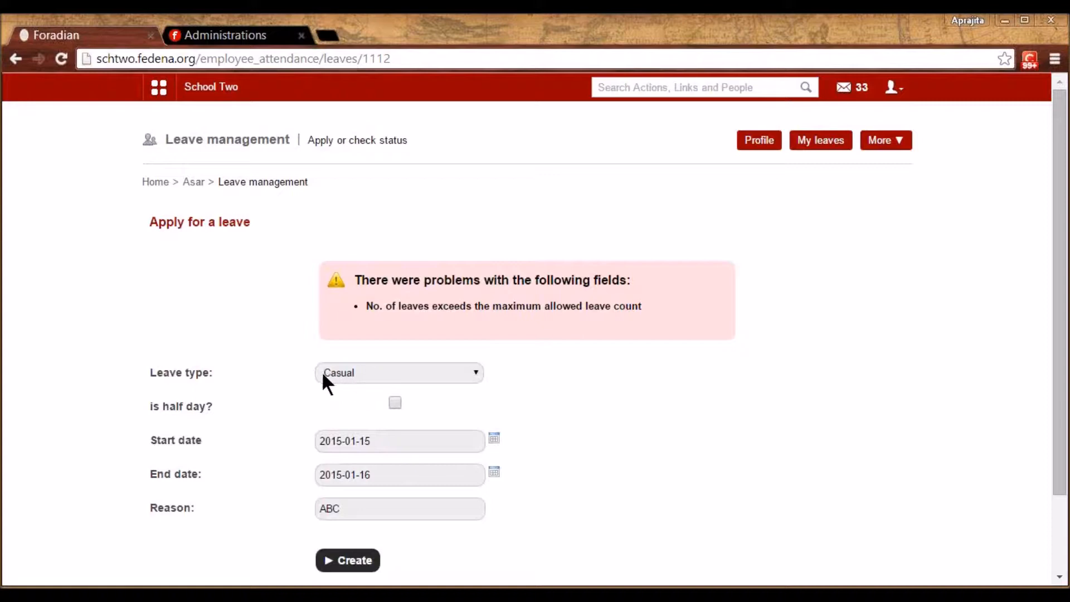
Change the leave type to Sick and resubmit the application
click(359, 379)
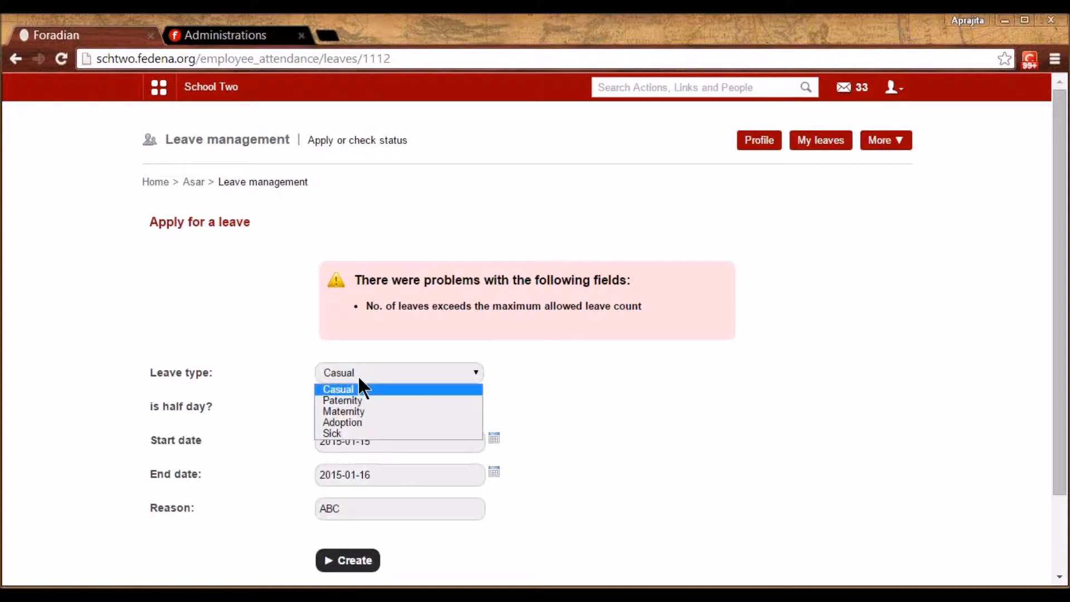
click(343, 433)
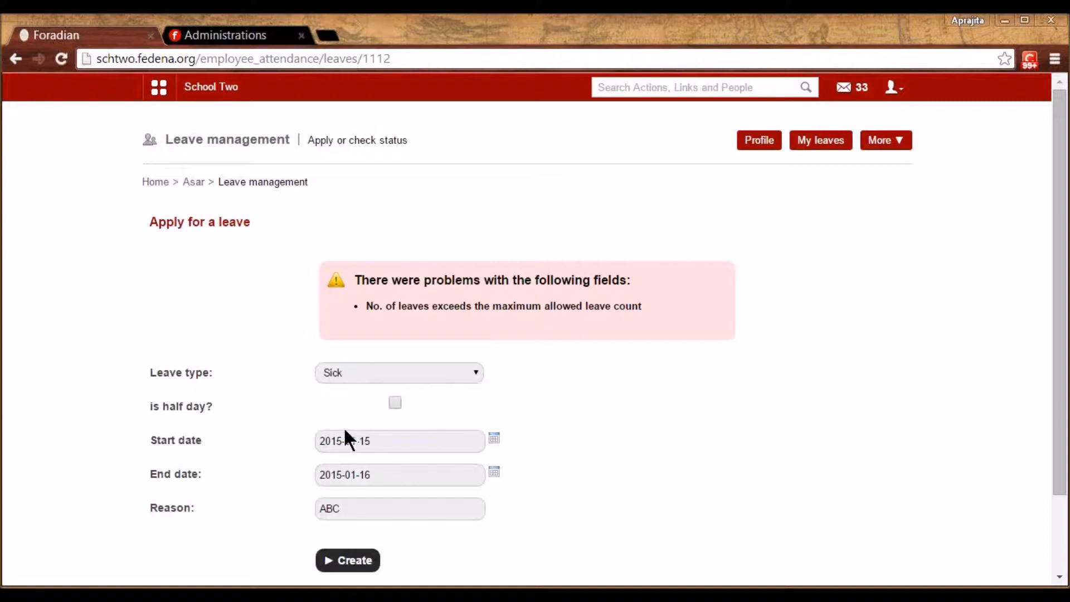
click(349, 560)
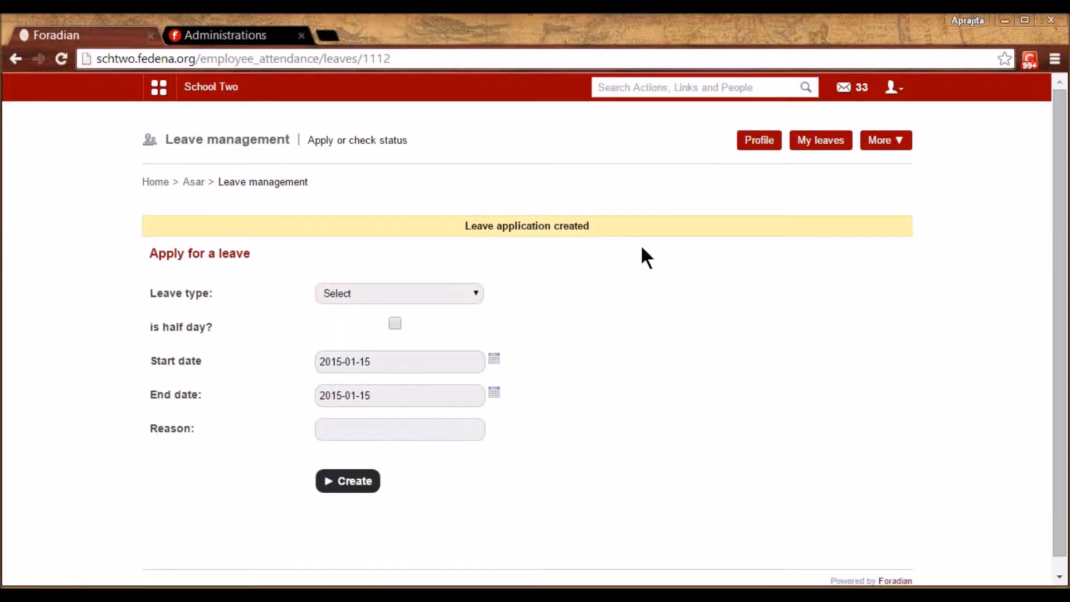
click(194, 183)
Look up the reporting manager's employee ID, sign out, and log in as the manager
click(466, 566)
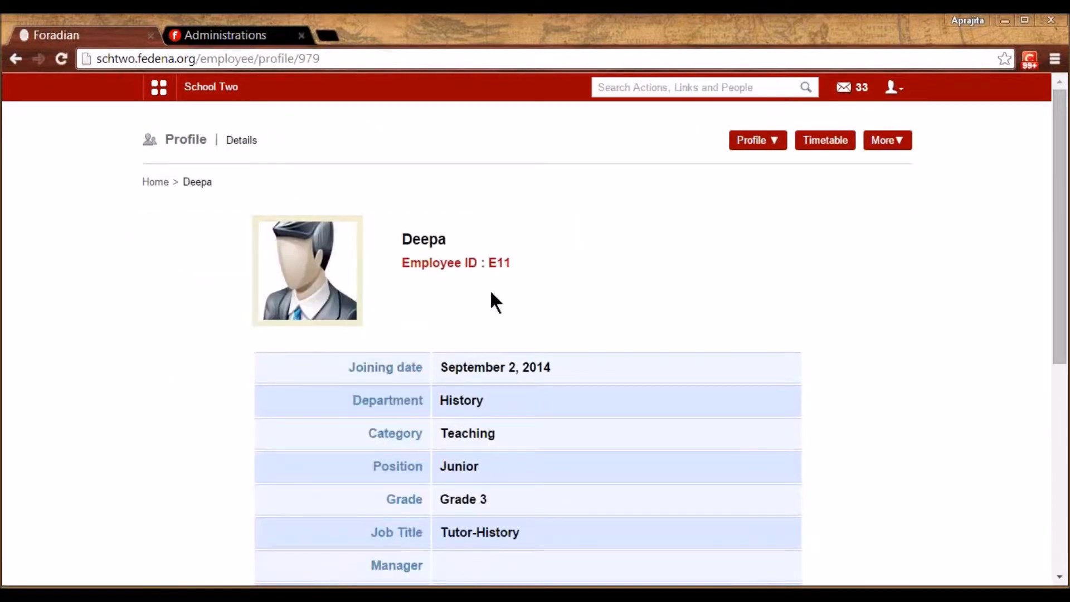
double_click(499, 262)
click(899, 88)
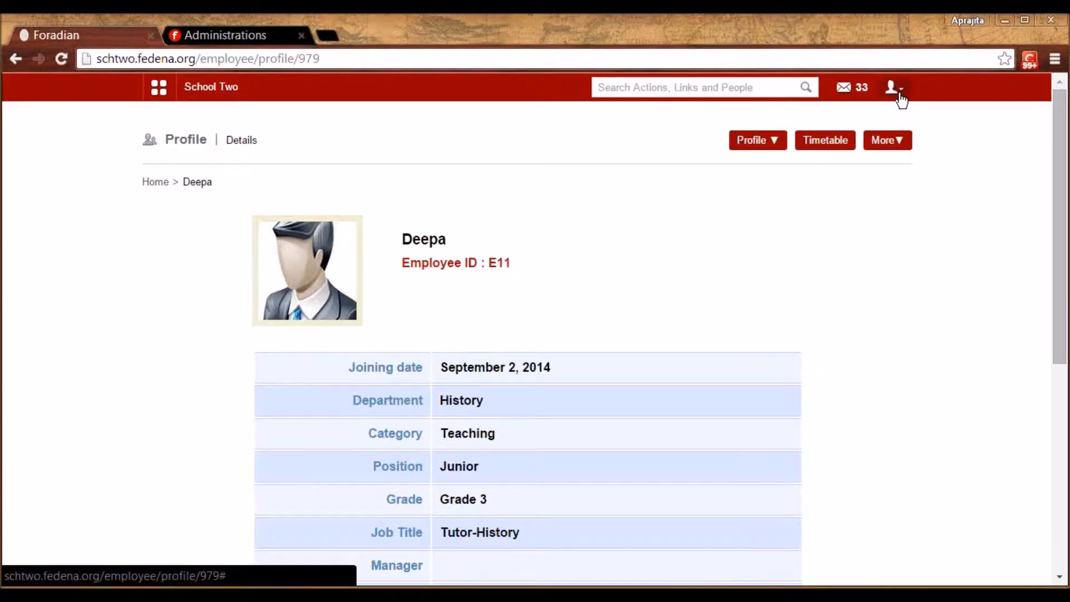
click(830, 149)
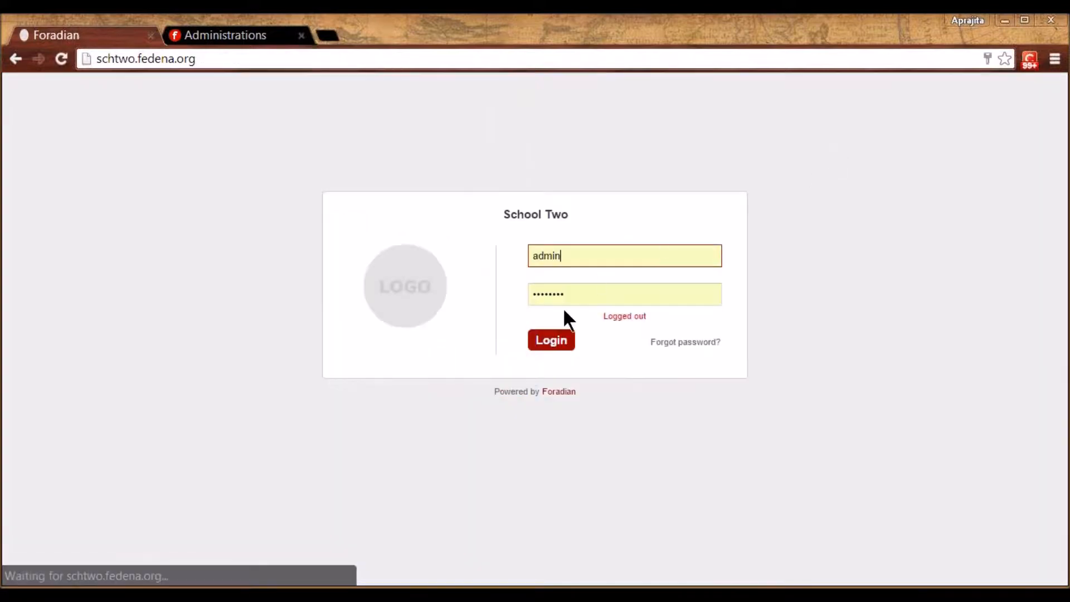
click(553, 258)
double_click(553, 259)
text(E11)
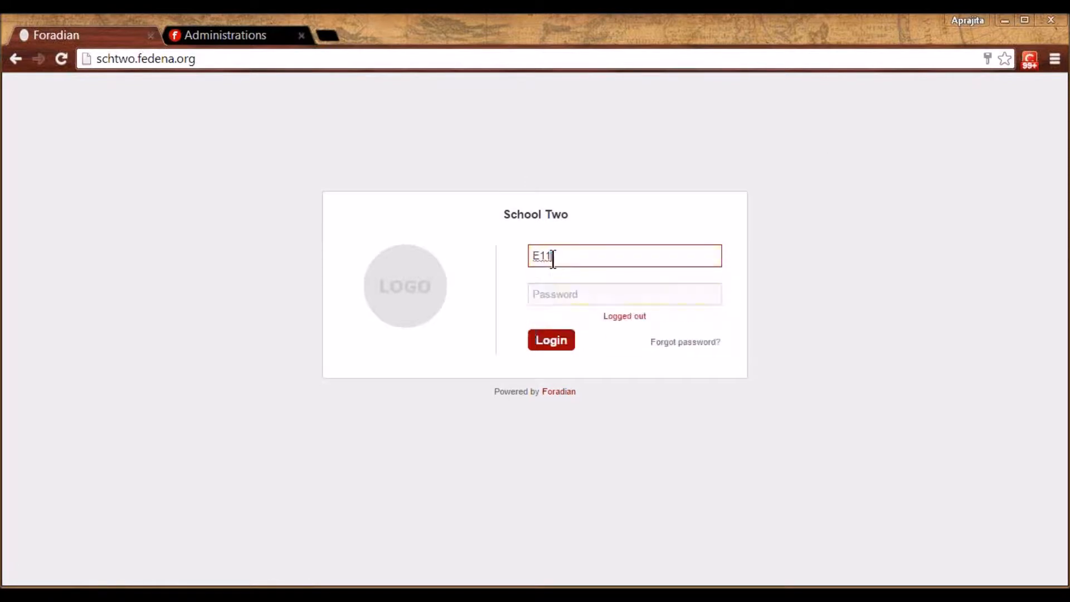
key(Tab)
text(••••••)
key(Return)
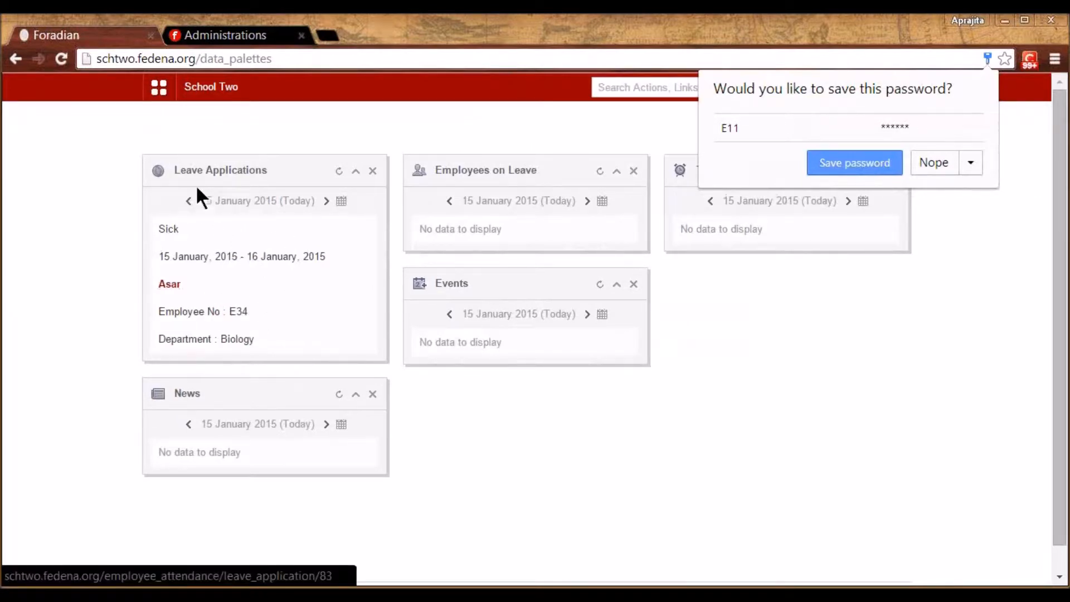
Approve the pending Sick leave application with the remark 'approved'
click(258, 261)
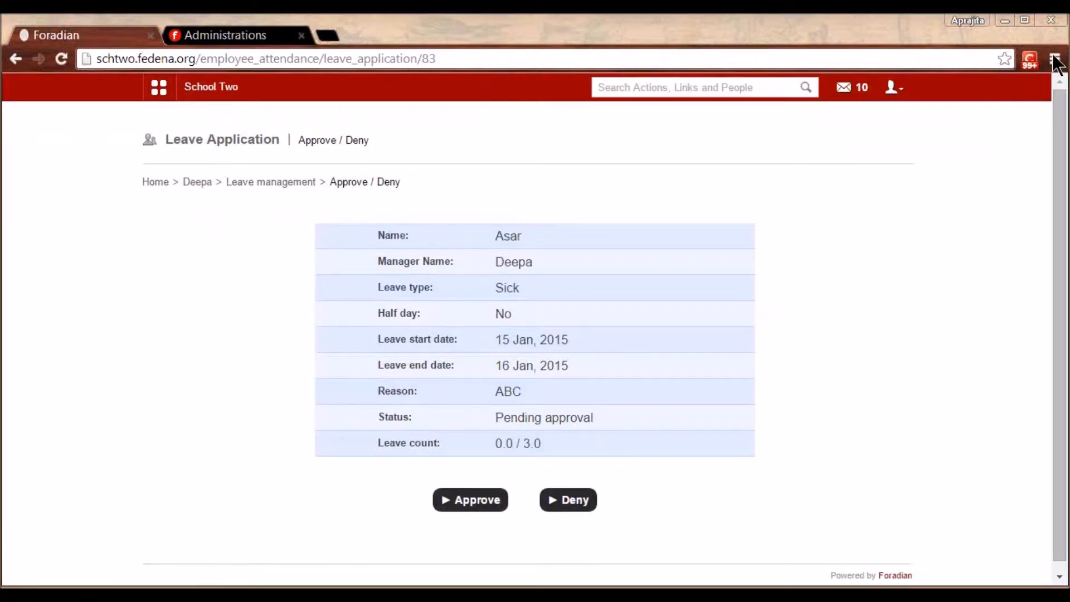
click(483, 501)
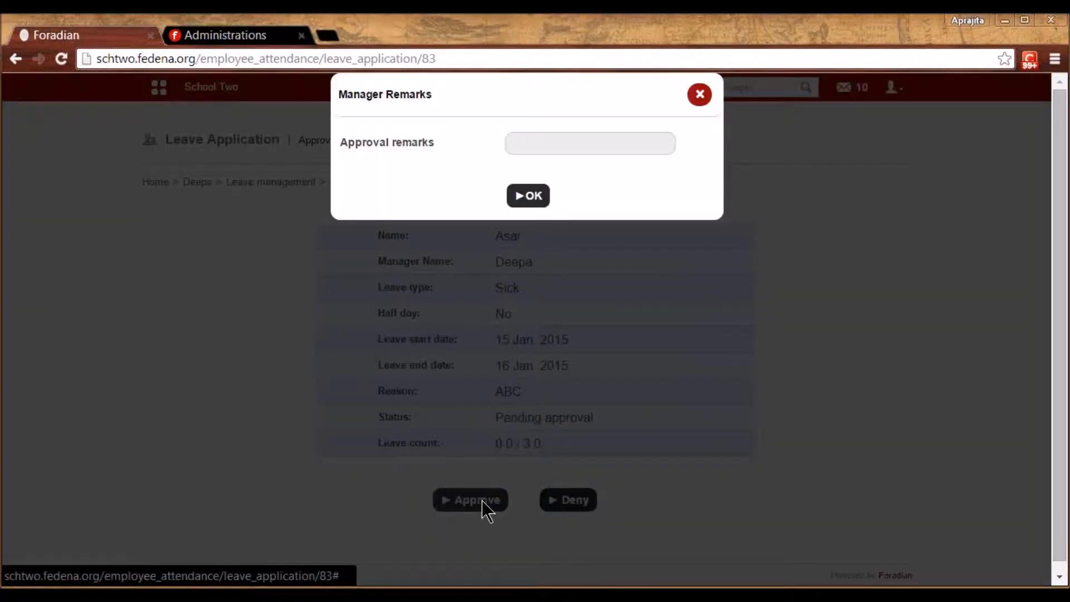
click(551, 139)
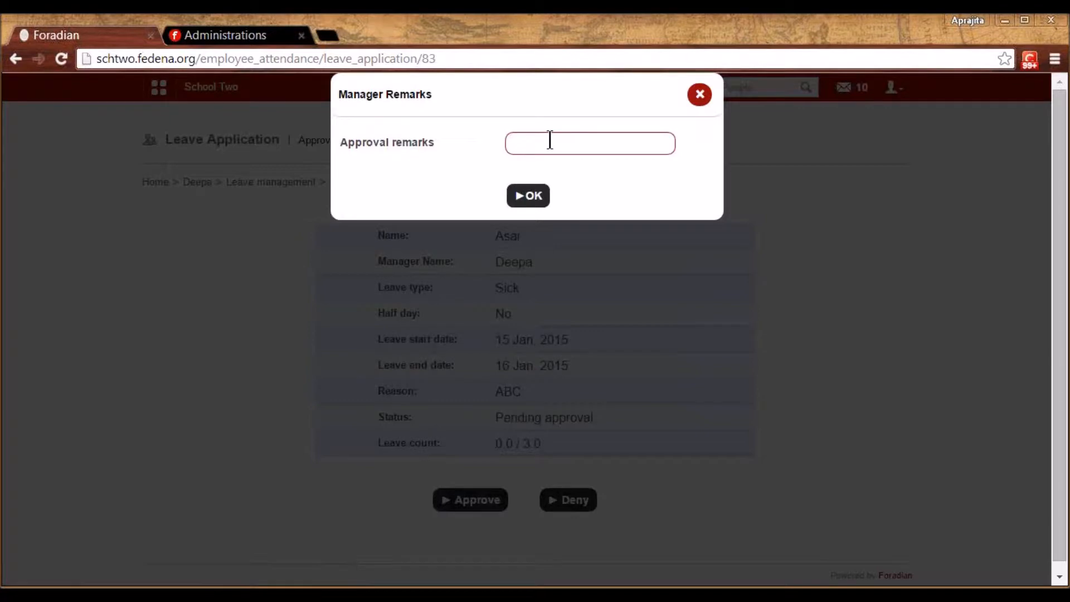
text(approved)
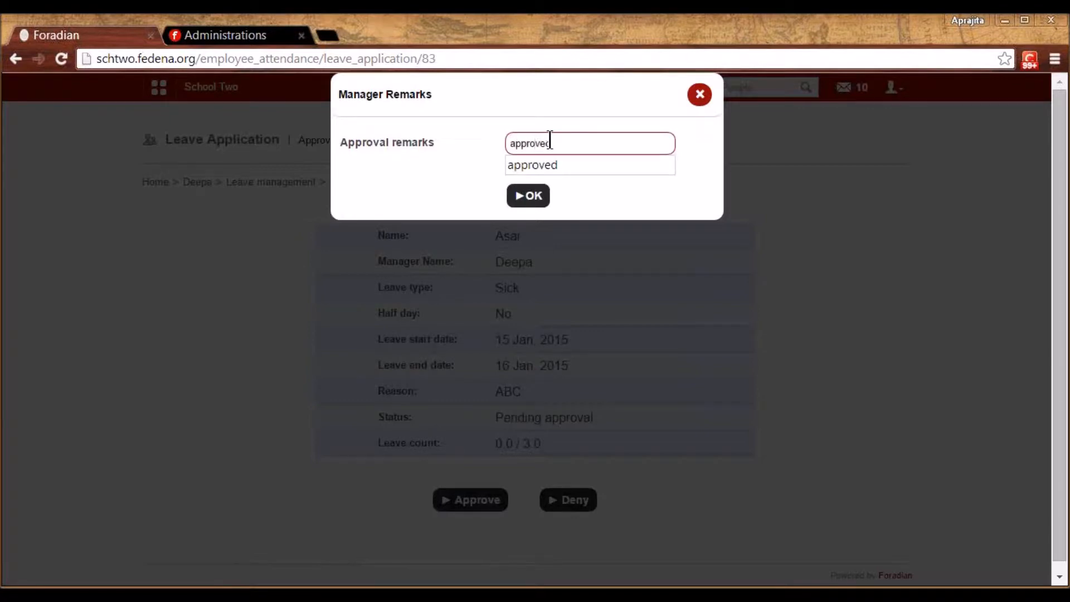
click(527, 196)
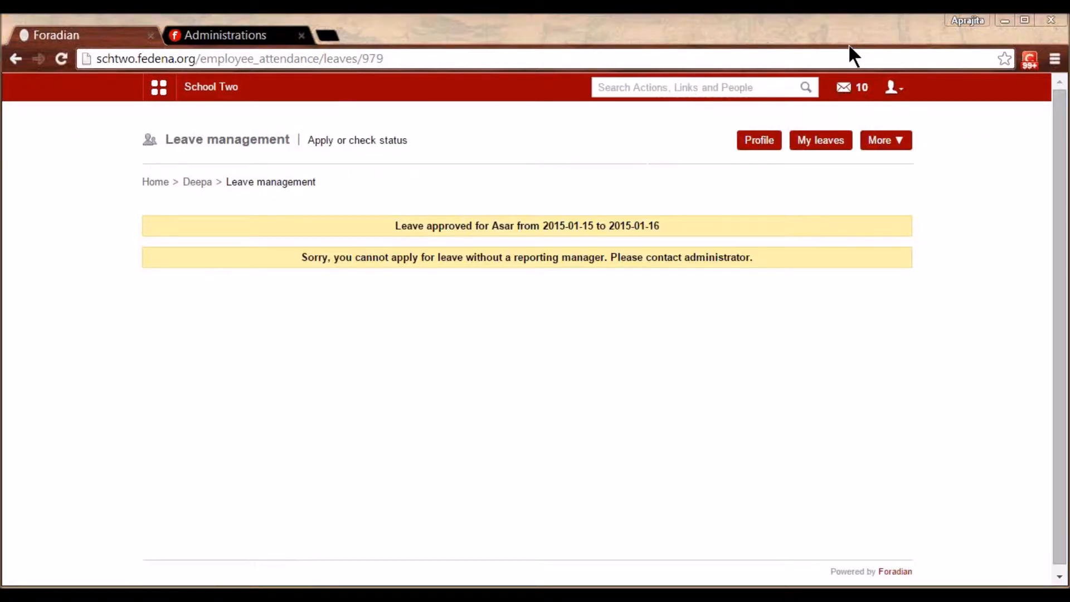
click(892, 88)
Sign back in as admin and open the staff Attendance register under Employee leave management
click(832, 158)
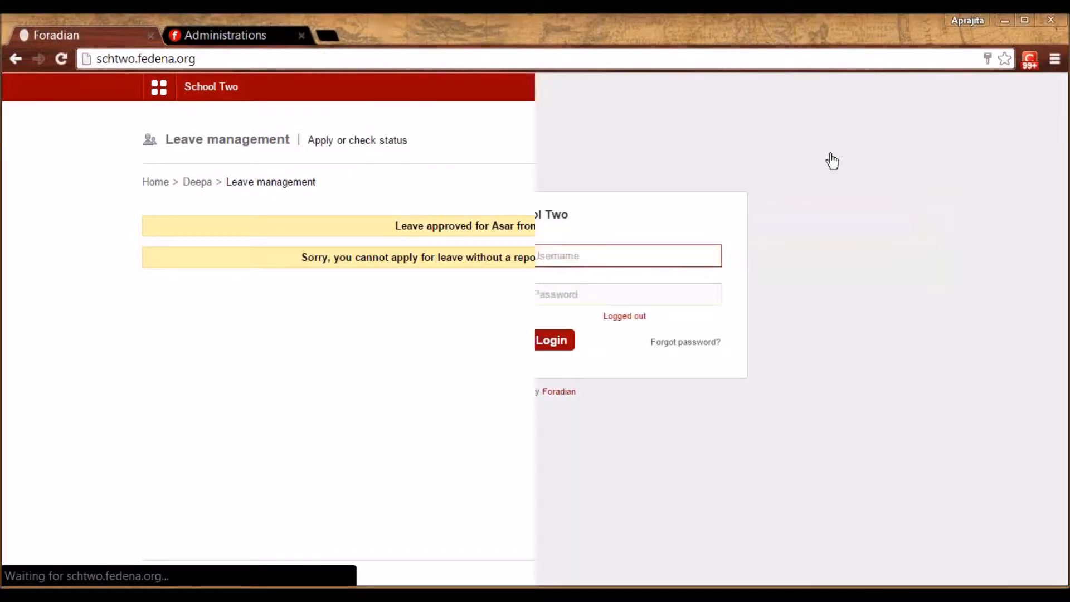
click(553, 342)
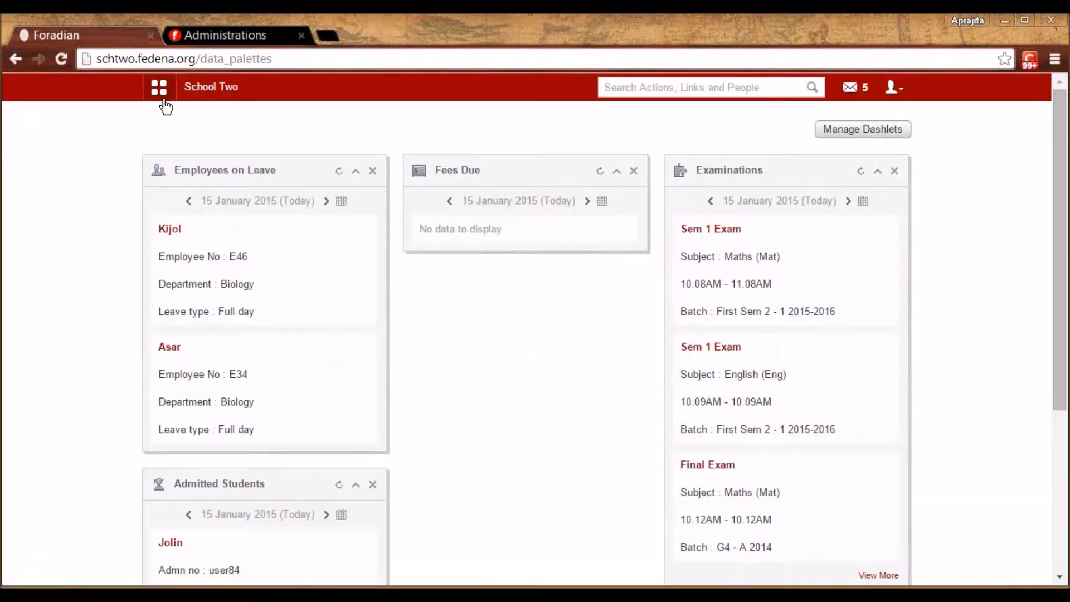
click(164, 102)
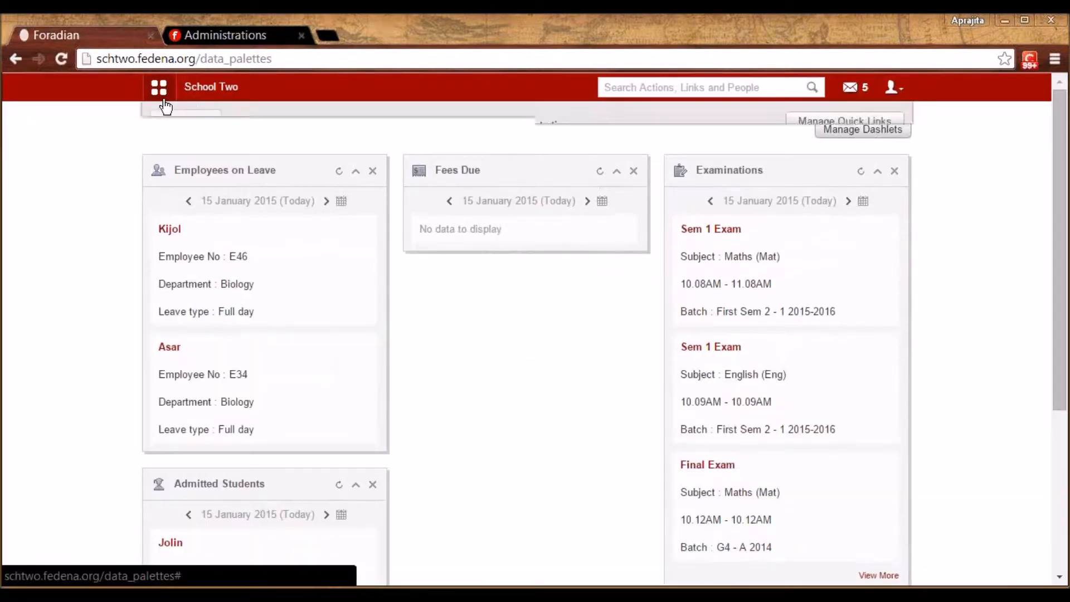
click(514, 128)
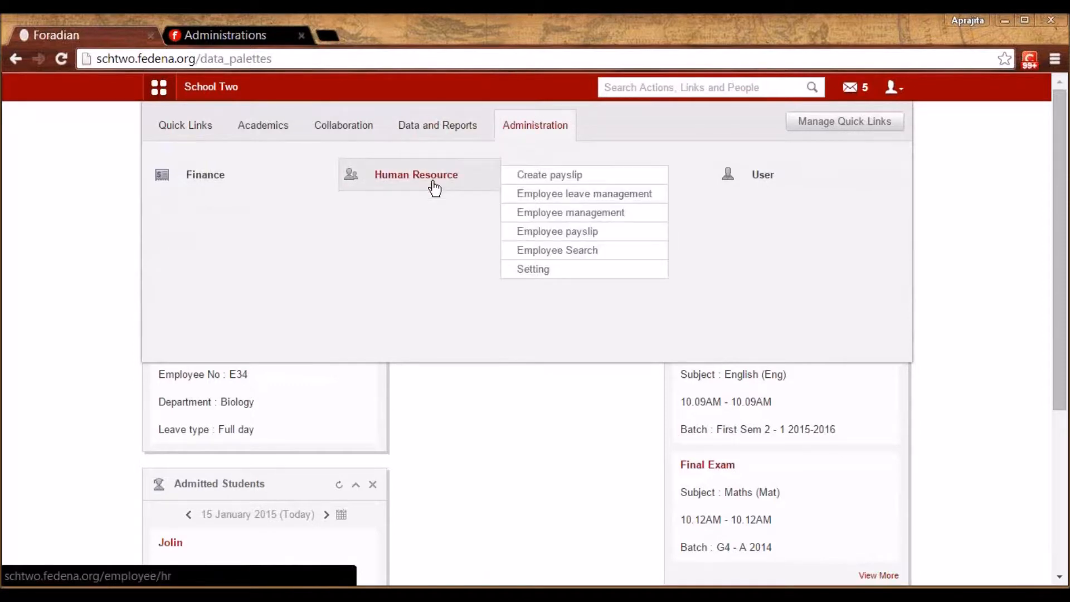
click(432, 184)
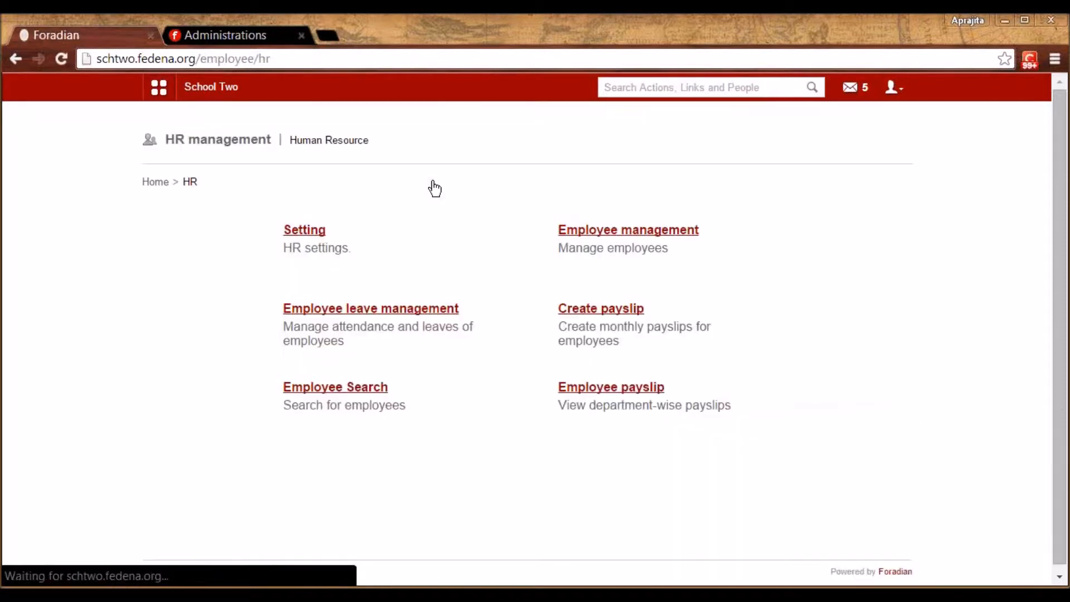
click(394, 310)
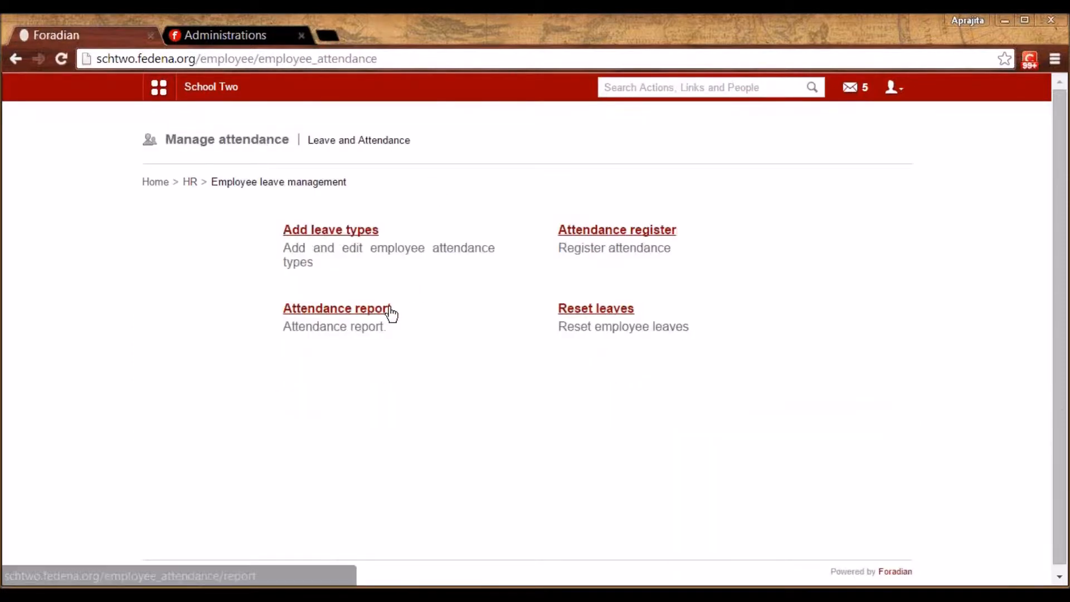
click(604, 233)
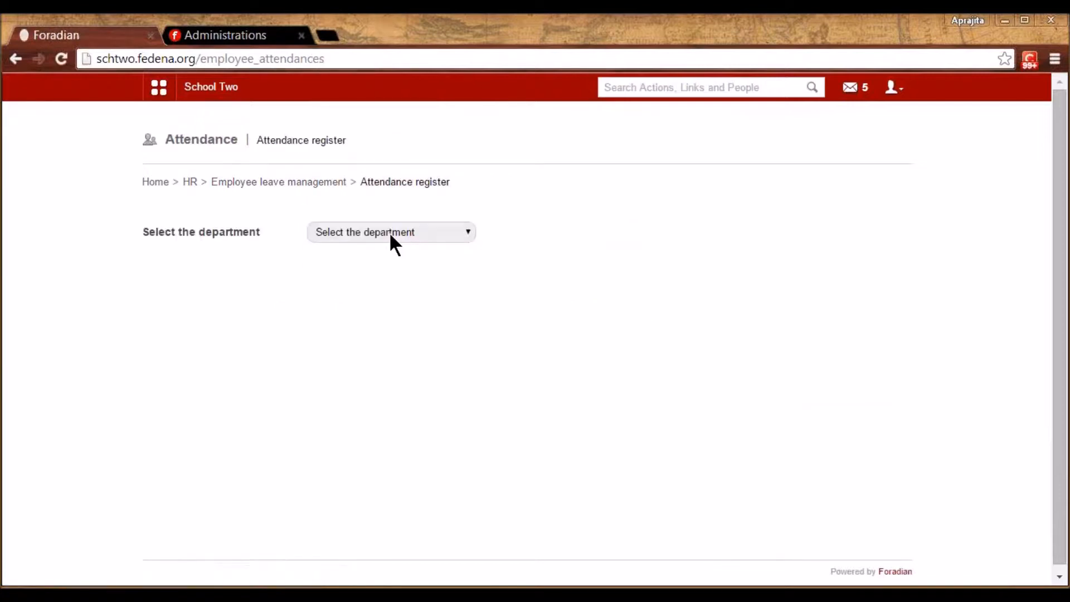
Show the January 2015 register for the Mathematics department and scroll through the absence marks
click(390, 232)
click(371, 349)
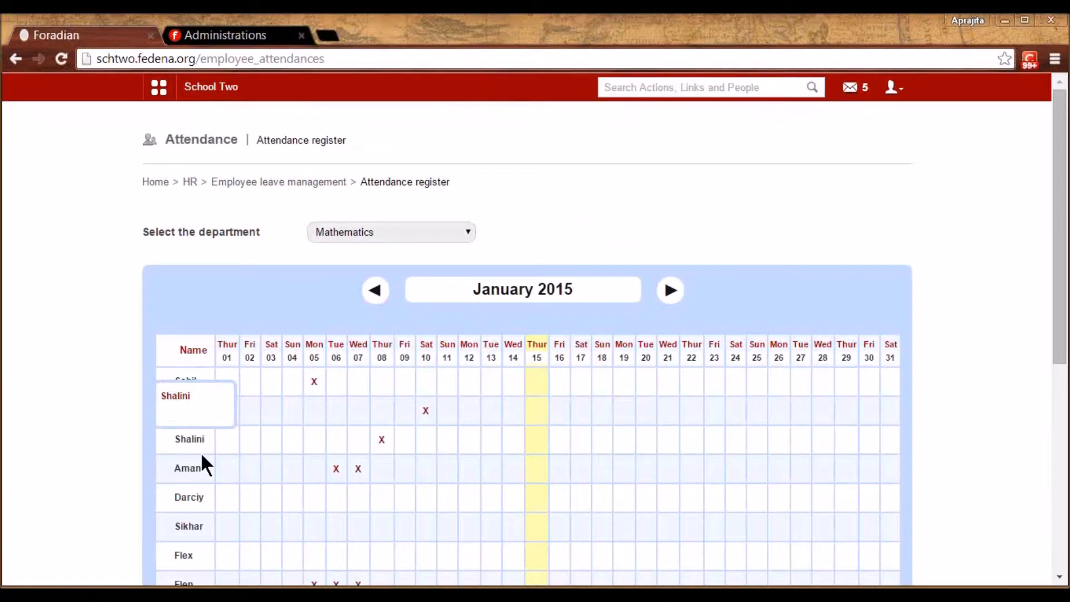
key(Down)
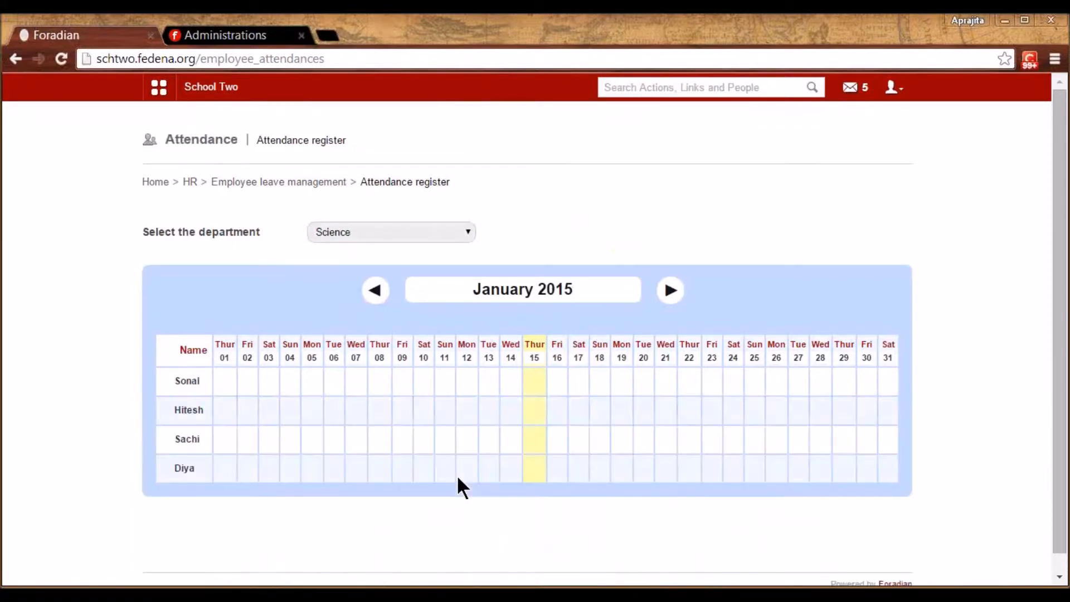
key(Up)
key(Up)
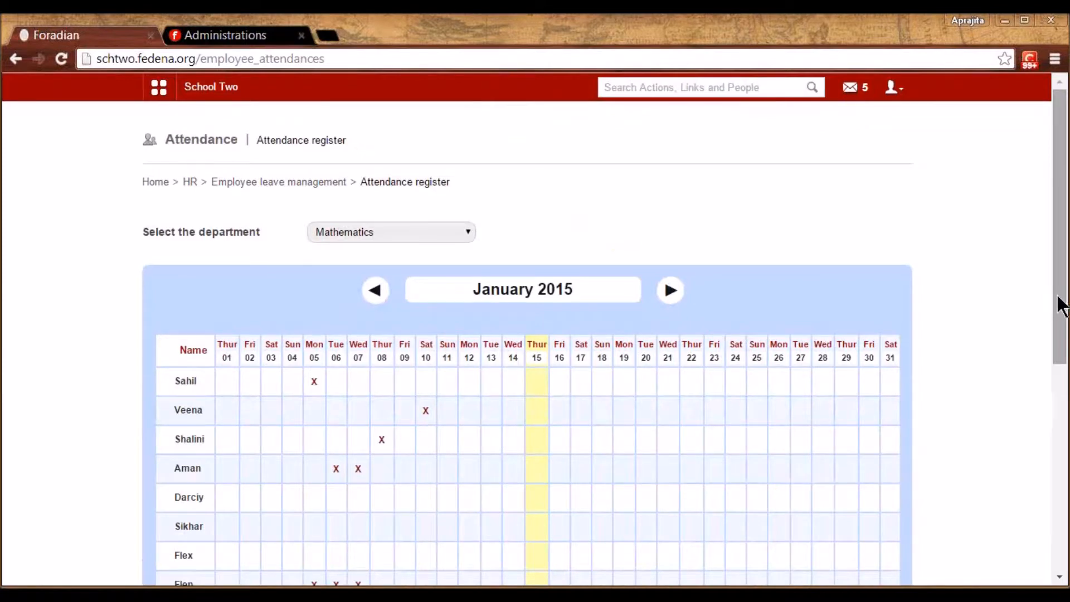
drag(1061, 344, 1062, 468)
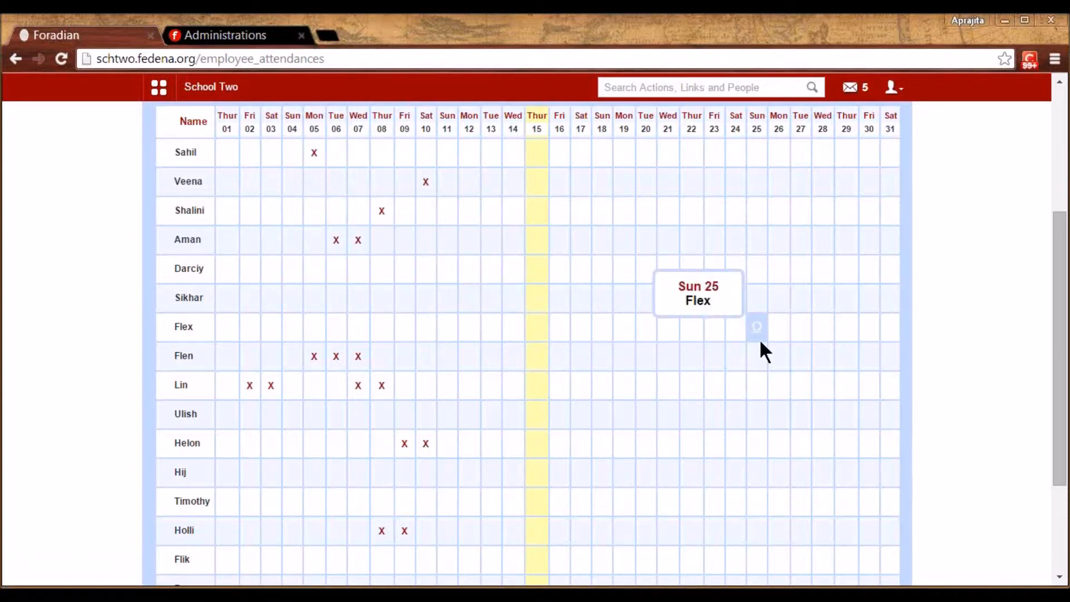
drag(1063, 415, 1063, 463)
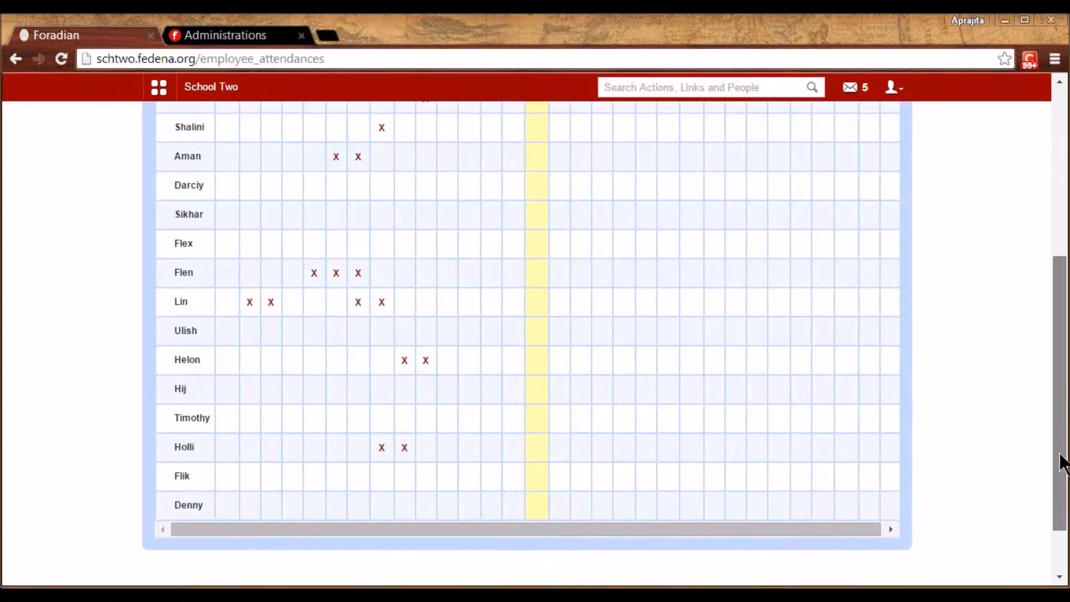
drag(1063, 463, 1061, 284)
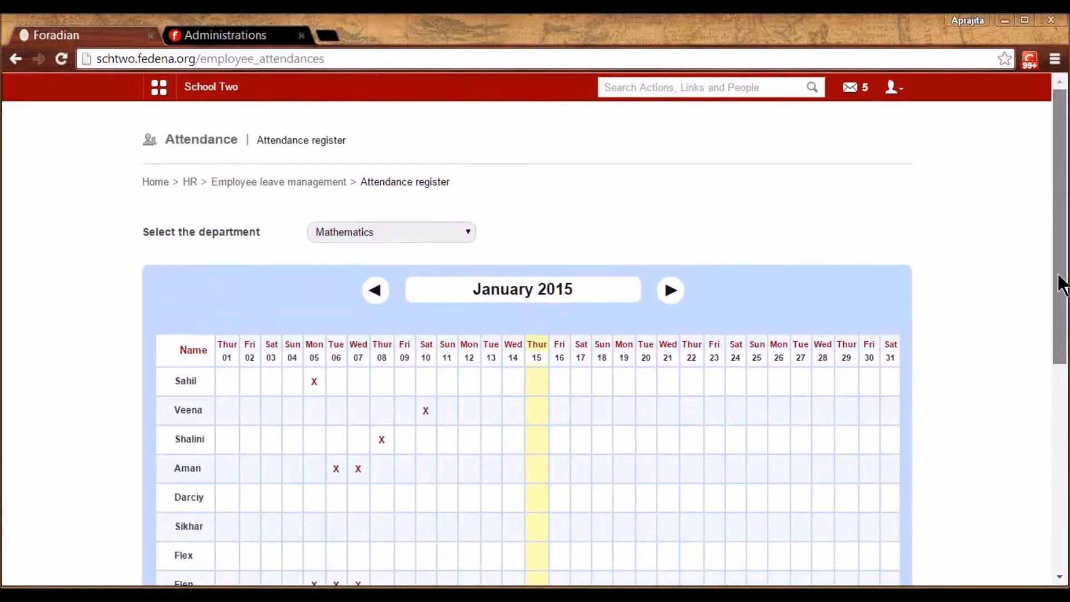
View the Mathematics attendance report's leave totals, then return to the HR management page
click(283, 184)
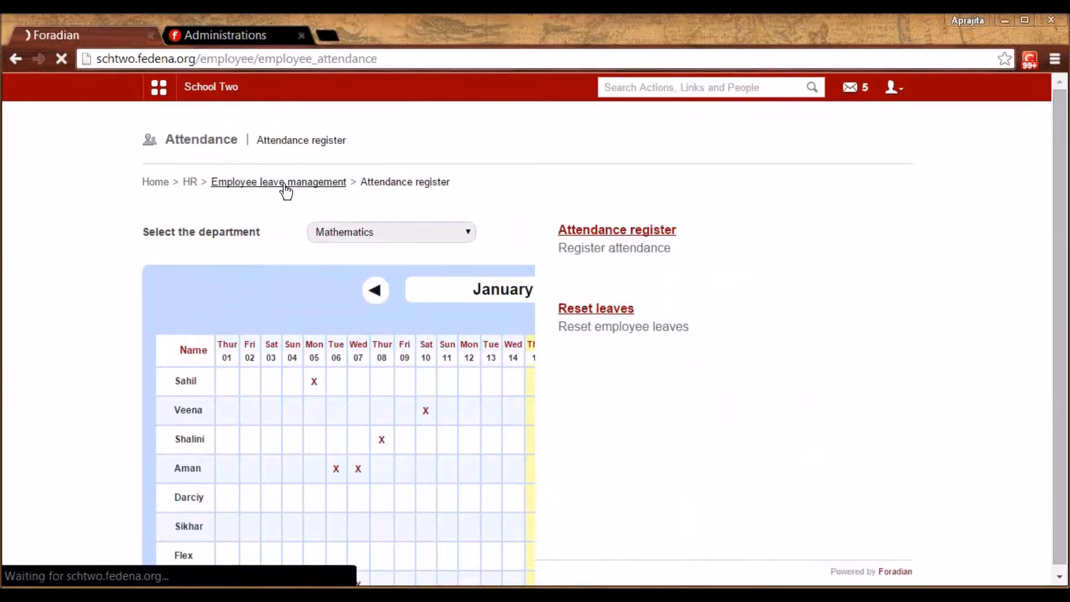
click(355, 312)
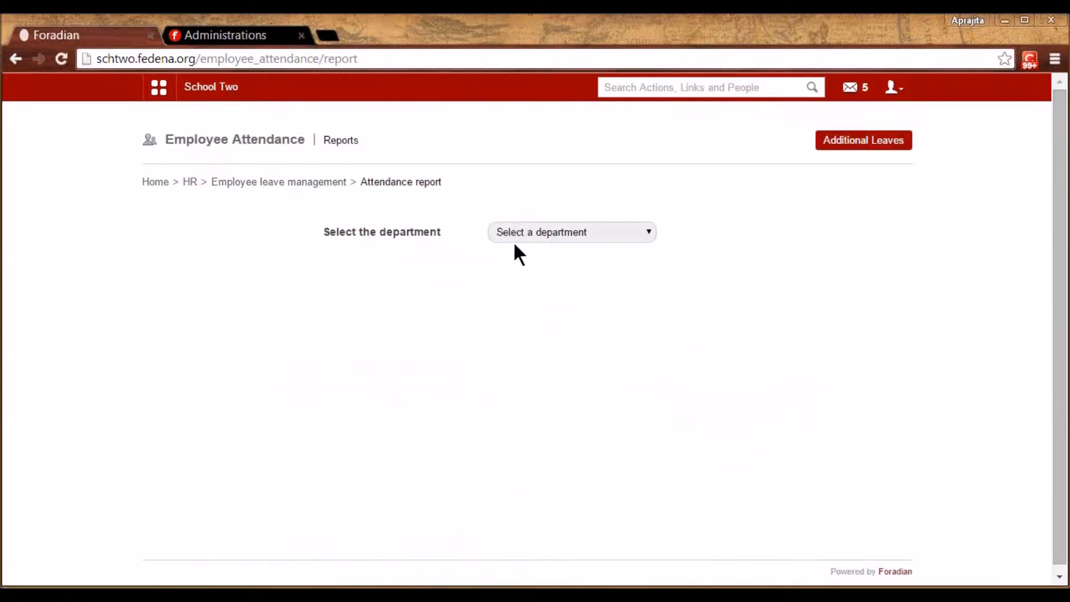
click(543, 231)
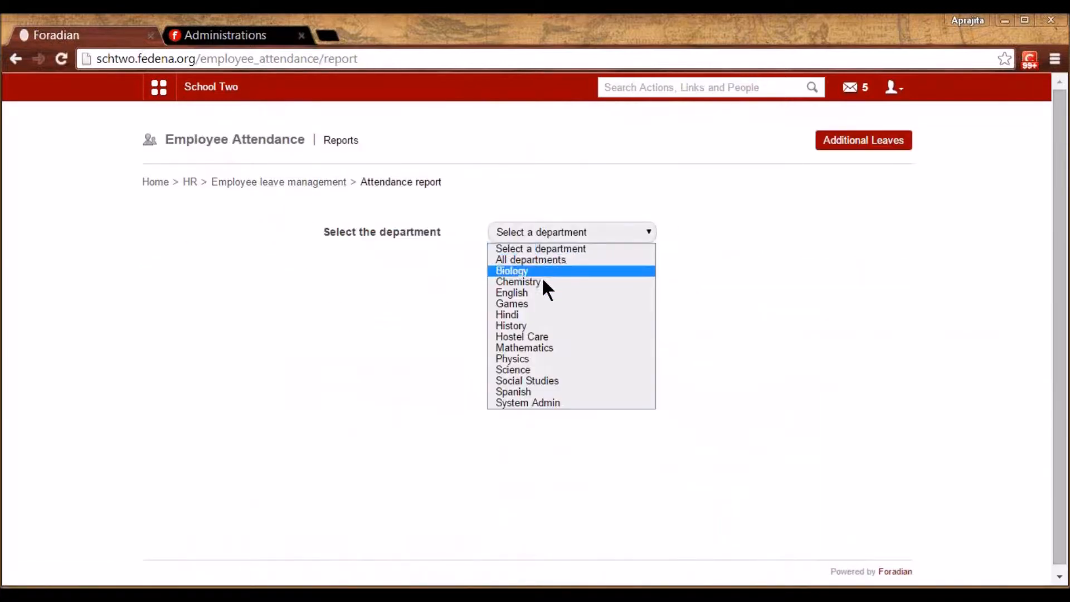
click(541, 347)
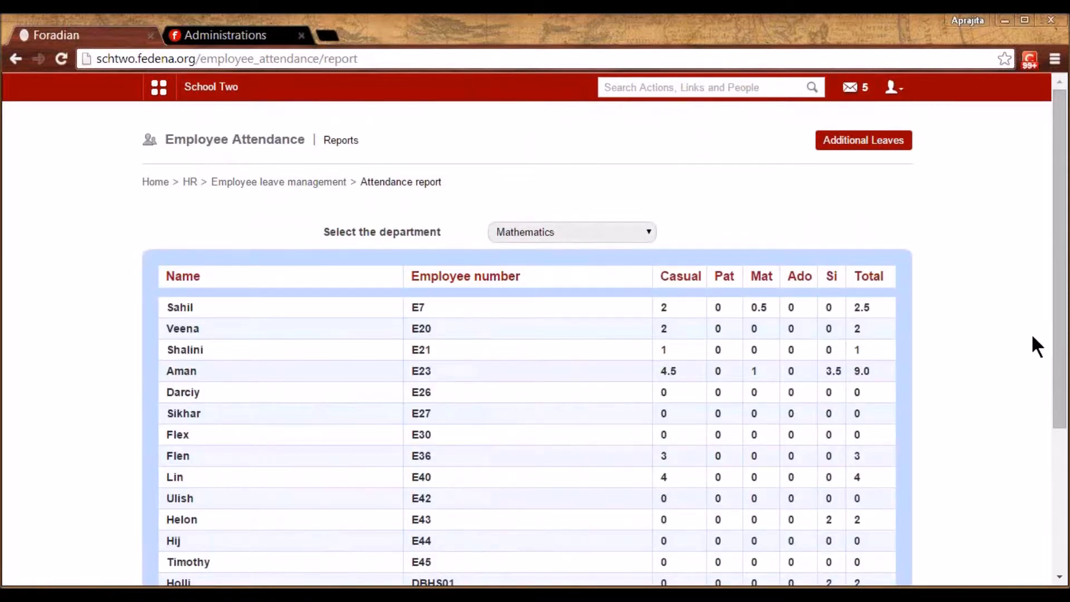
drag(1063, 363, 1061, 435)
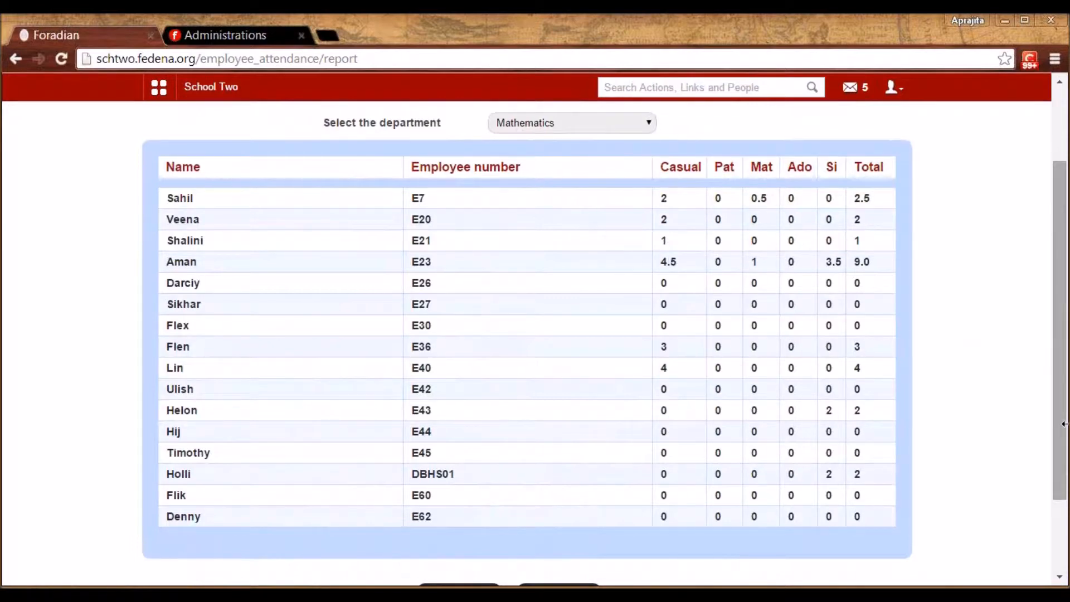
drag(1065, 442, 1063, 329)
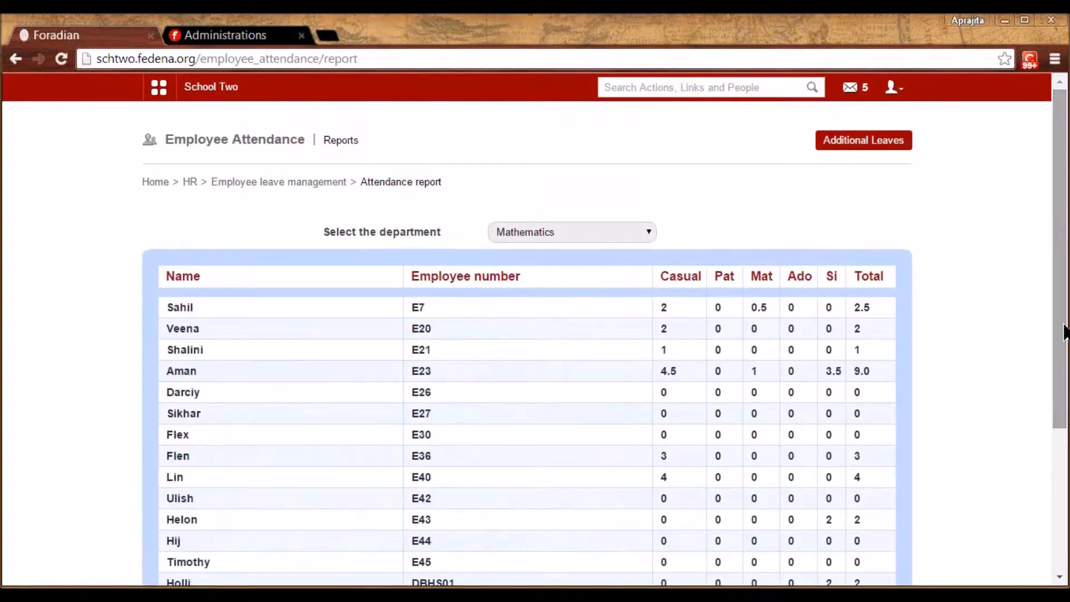
click(297, 183)
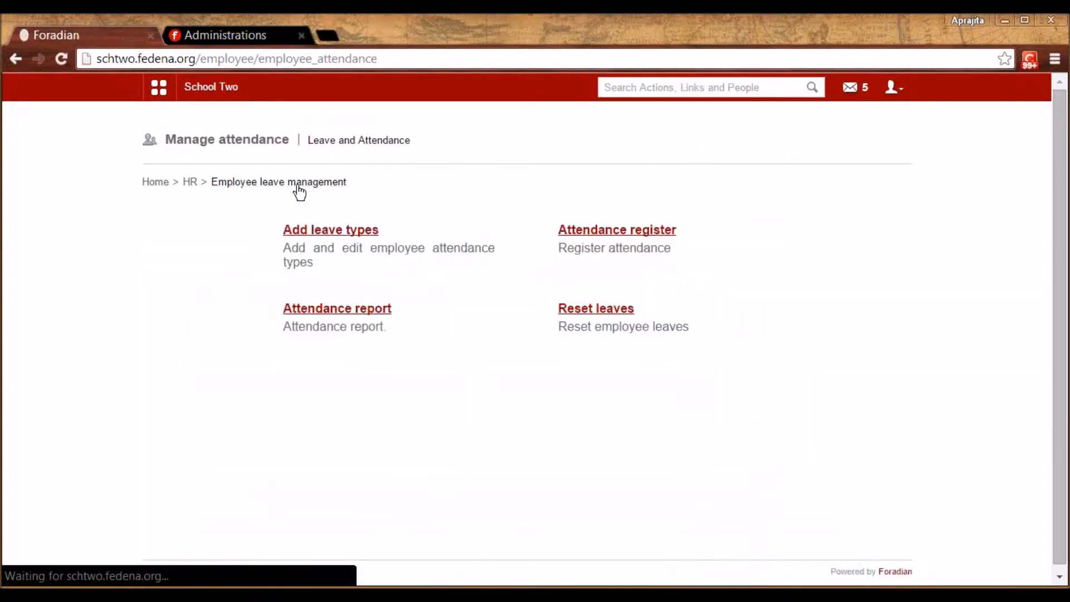
click(189, 182)
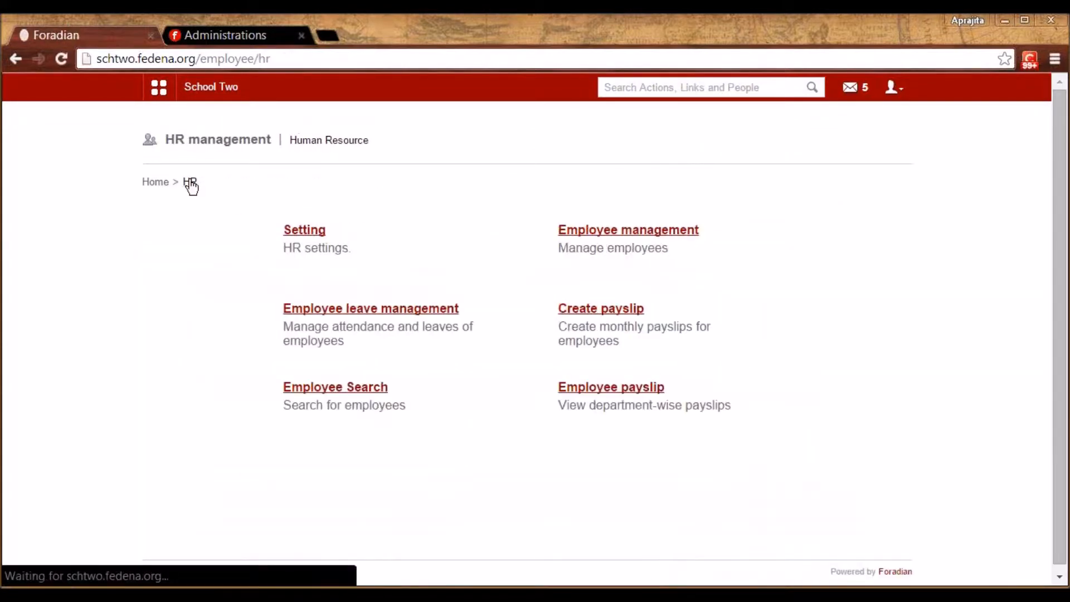
Open the single-employee payslip form for an English department employee and review Basic Salary, DA and HRA
click(593, 316)
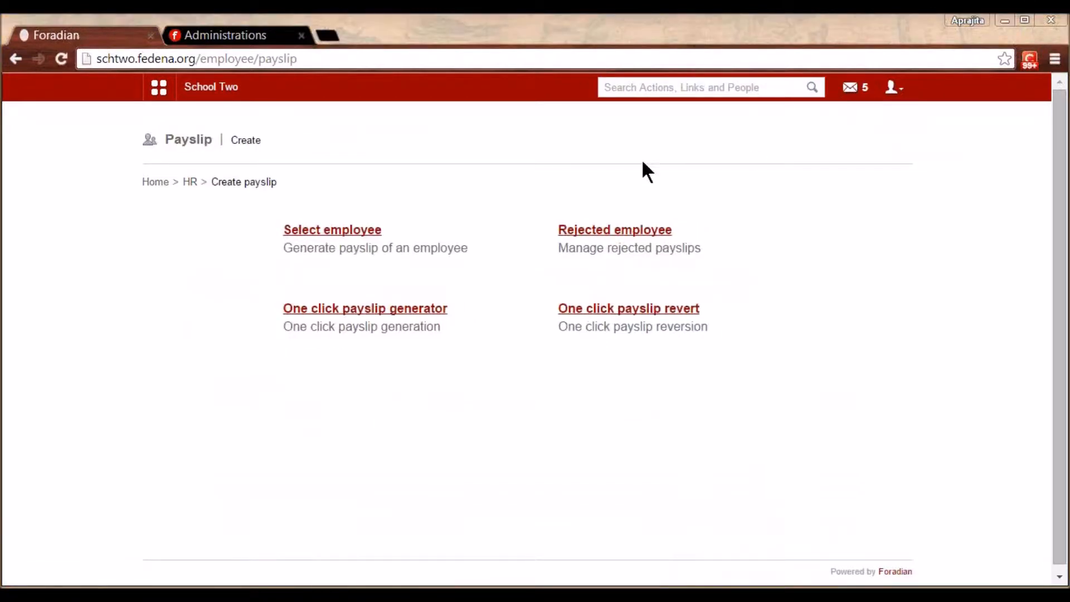
click(353, 238)
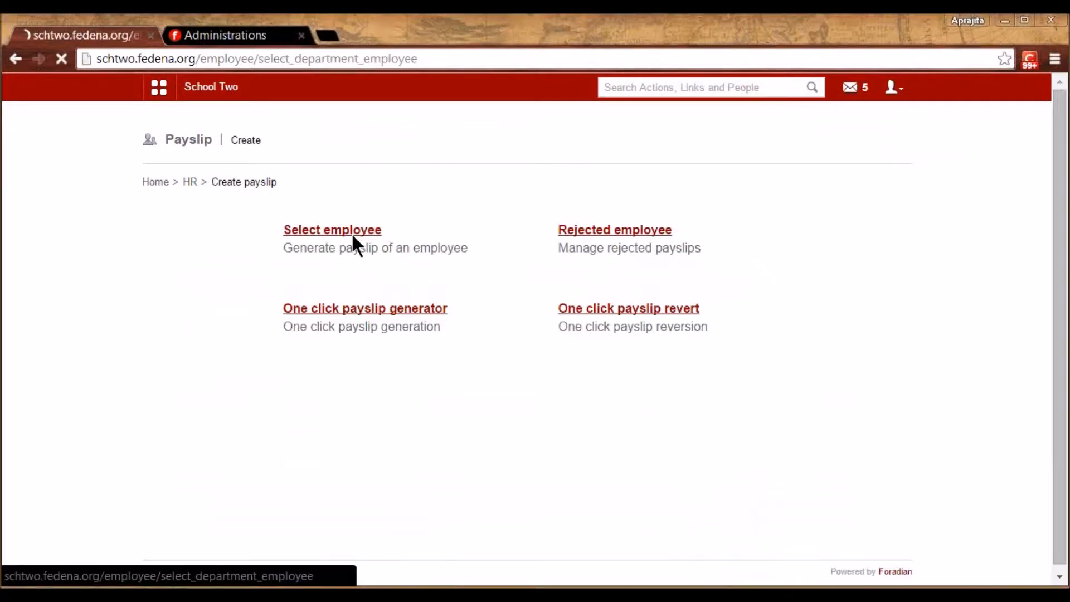
click(360, 266)
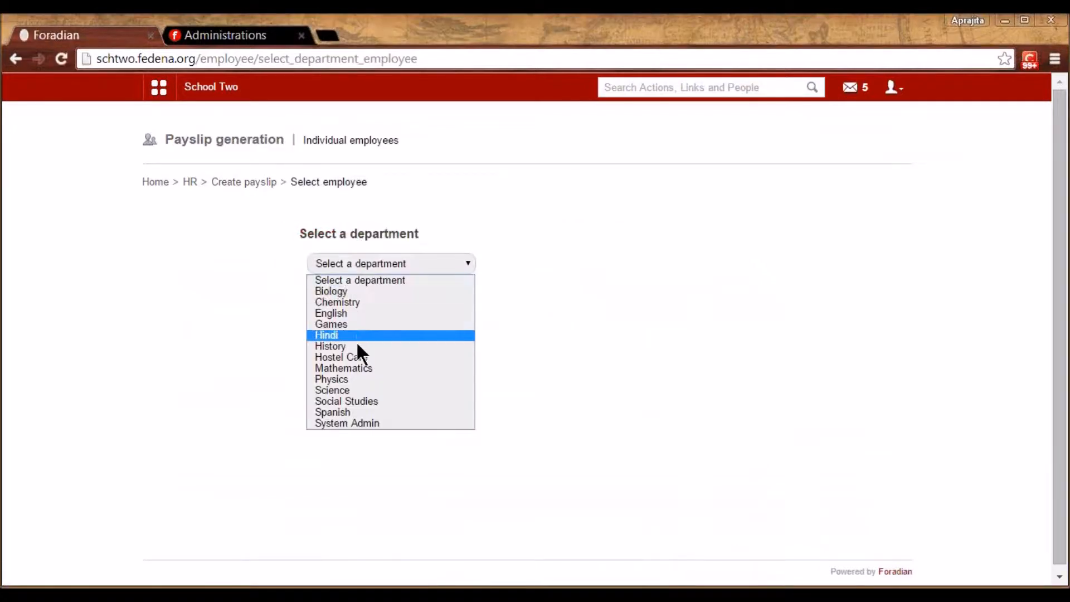
click(351, 313)
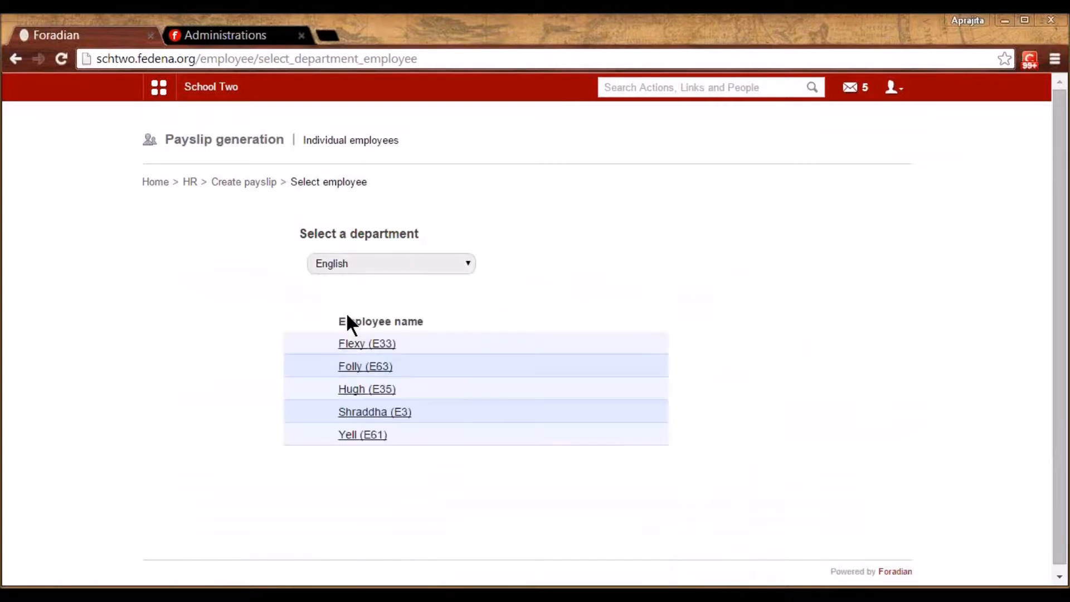
click(348, 367)
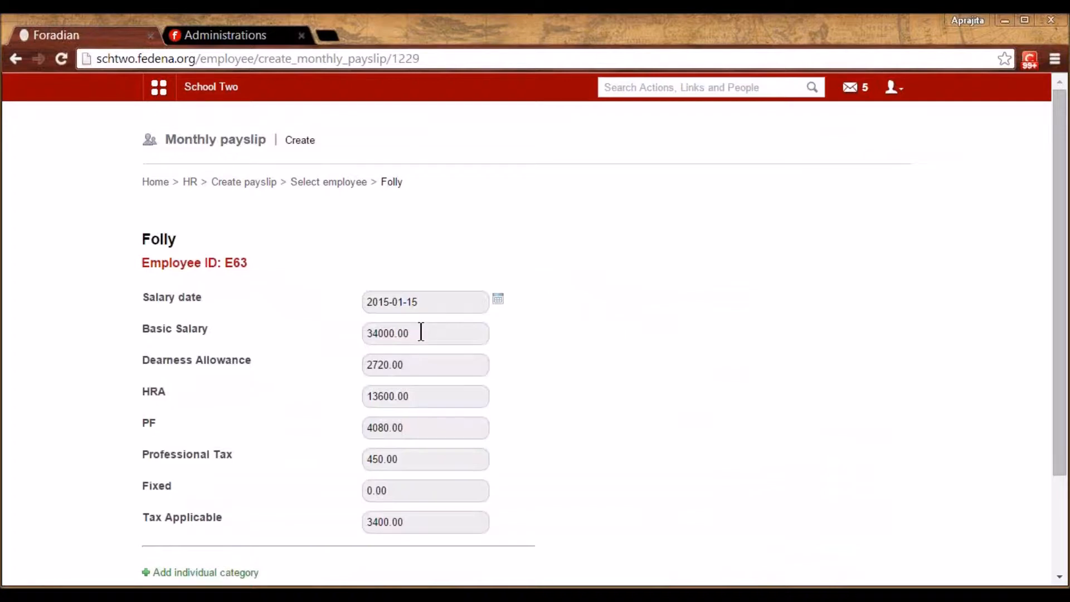
scroll(625, 388, down, 3)
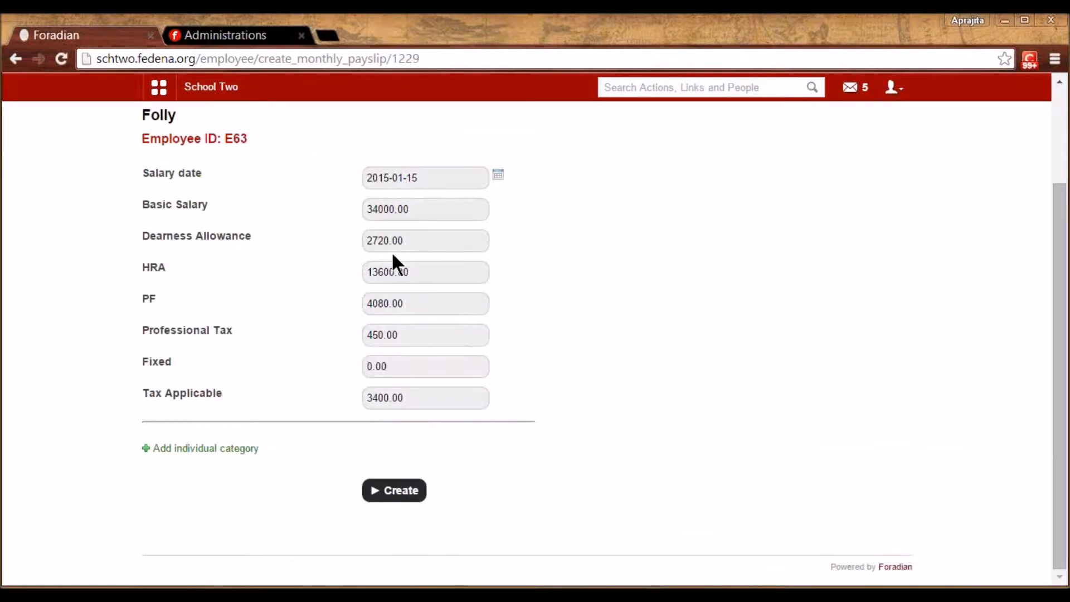
click(401, 211)
click(401, 241)
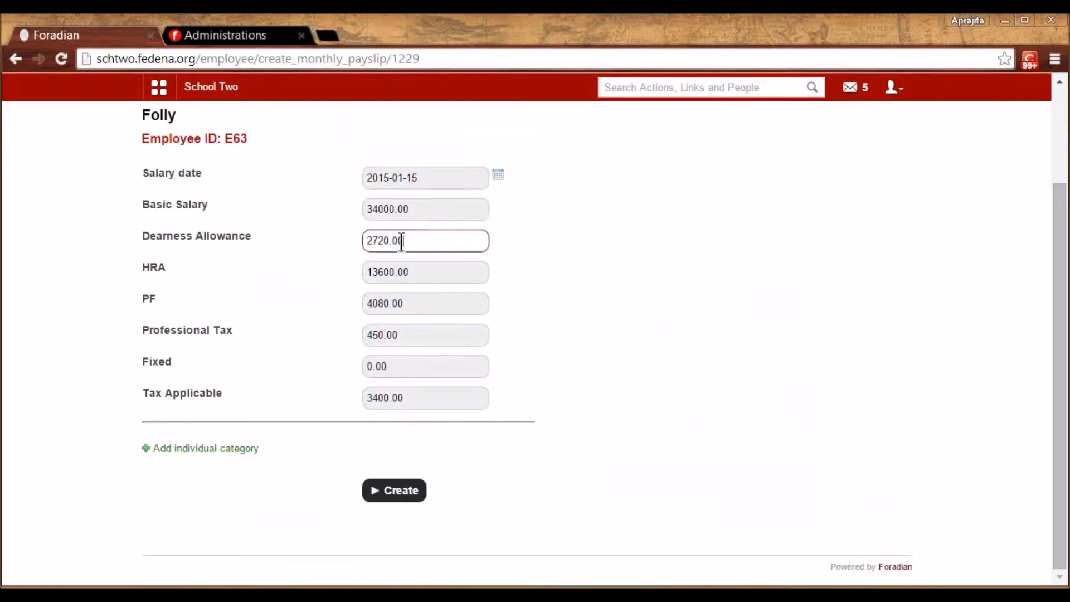
click(399, 272)
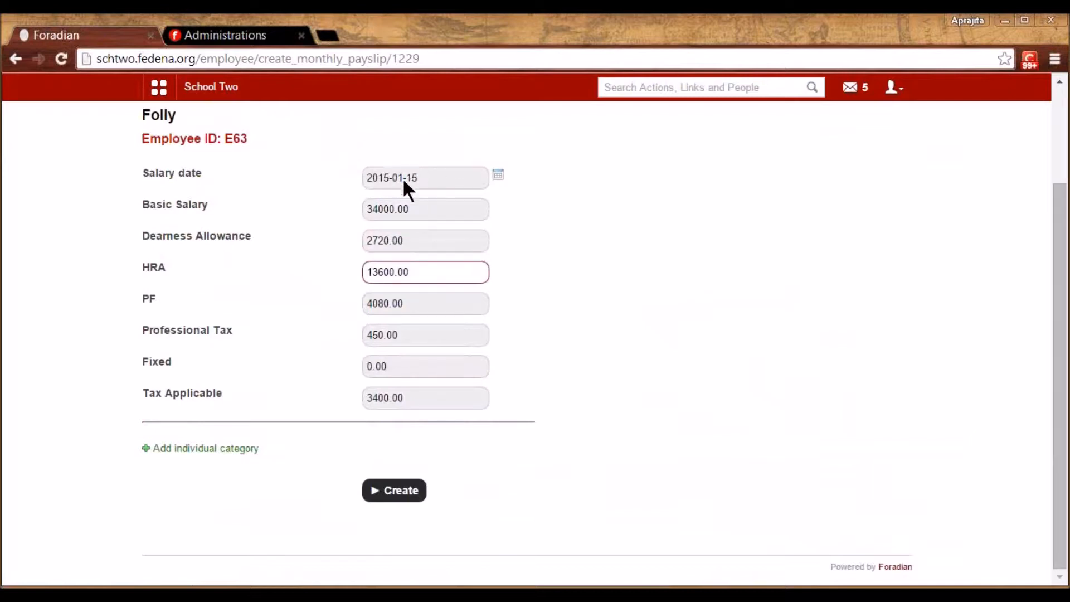
click(595, 372)
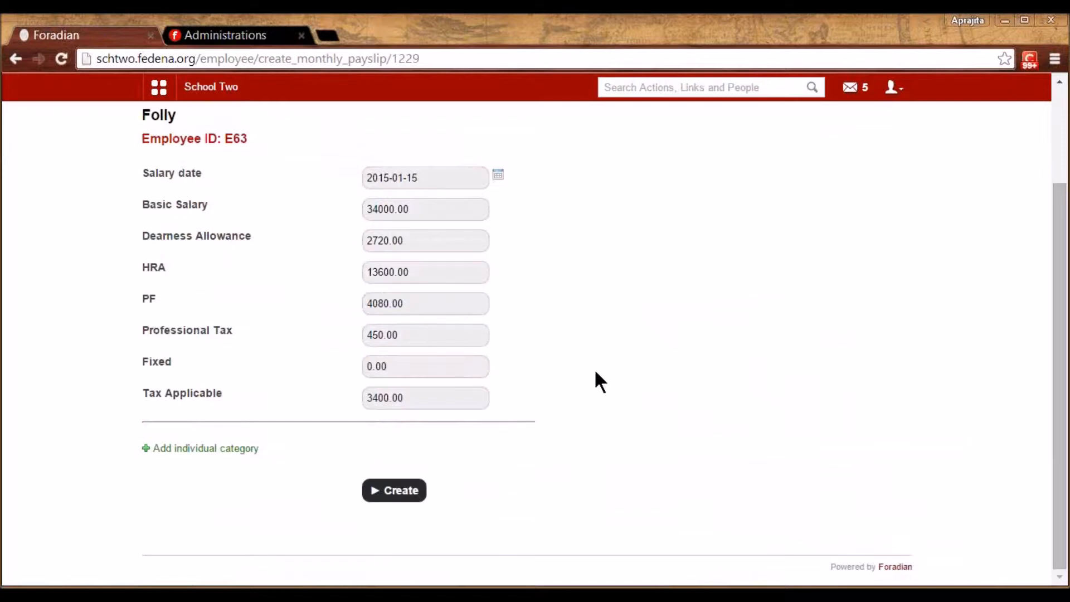
Add an individual Bonus earning category of 4500
click(217, 449)
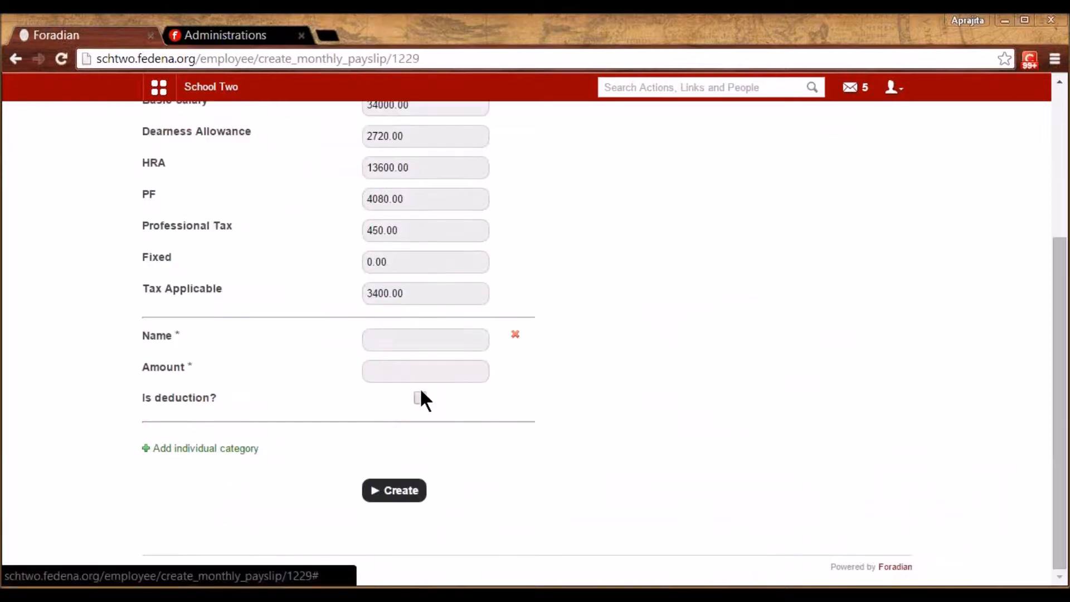
click(421, 347)
text(B)
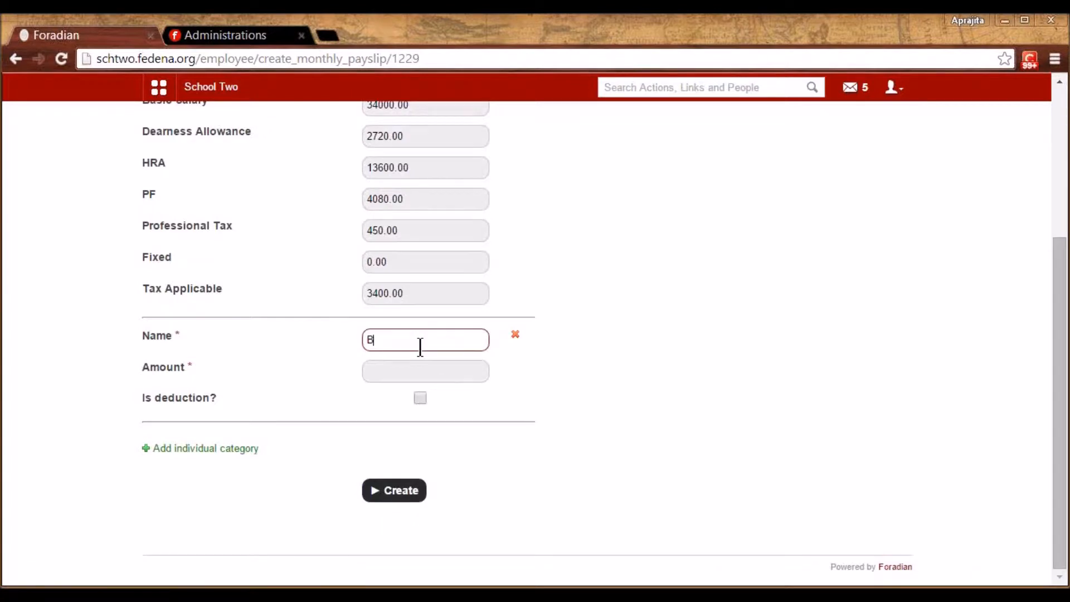
text(onus)
key(Tab)
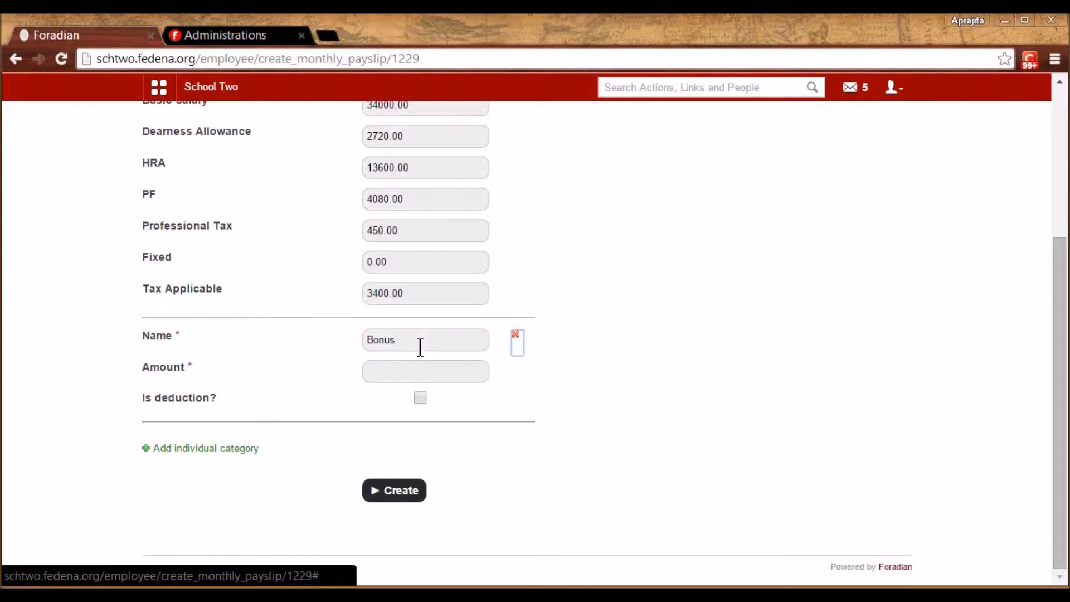
key(Tab)
text(4500)
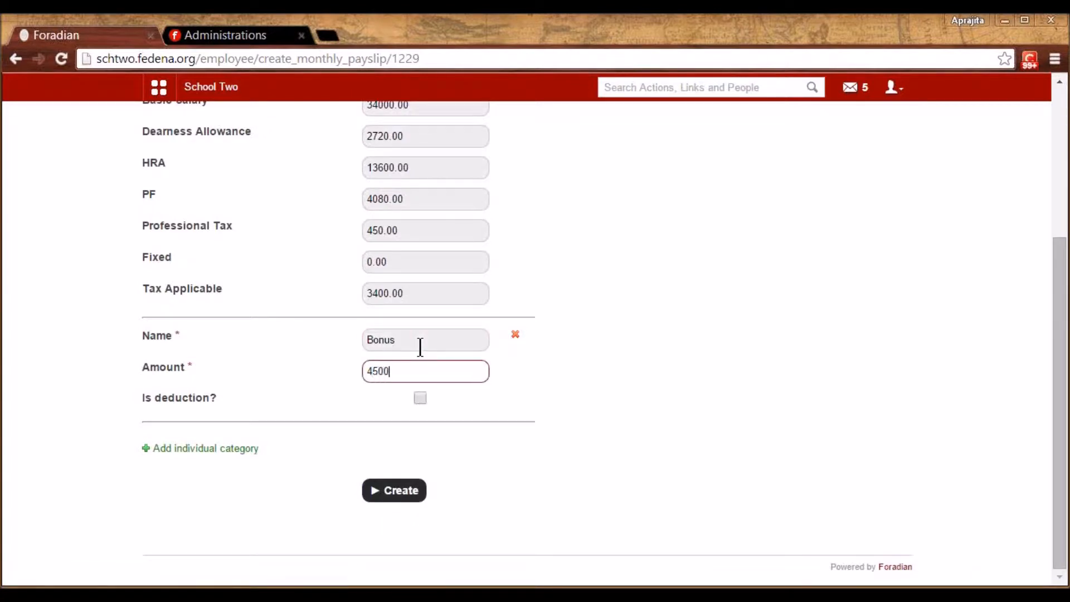
Add a 2430 Loss of Pay category marked as a deduction and create the payslip
click(182, 451)
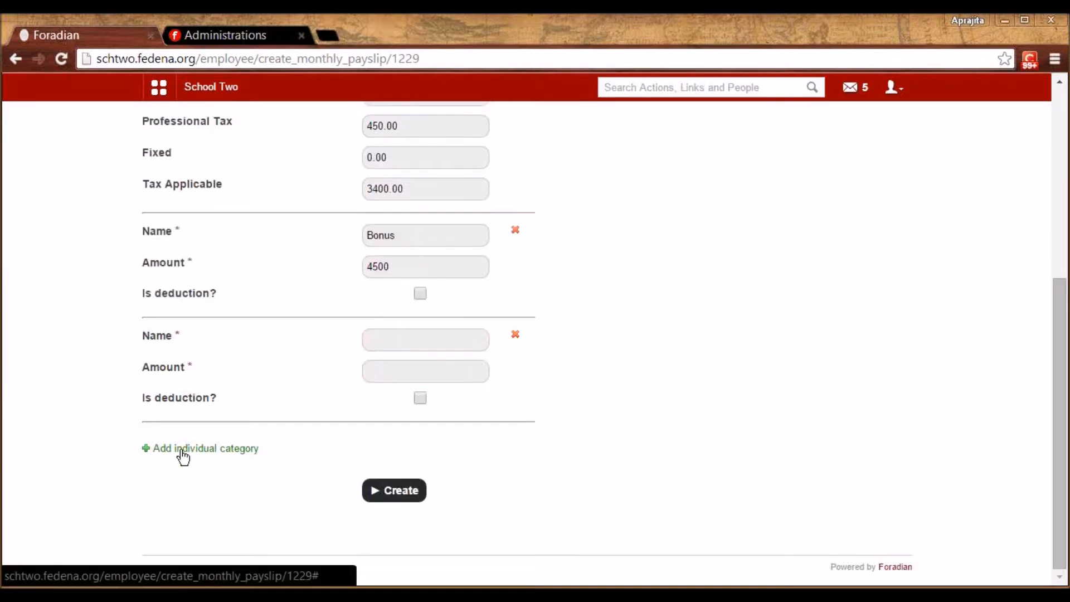
click(394, 340)
text(Loss )
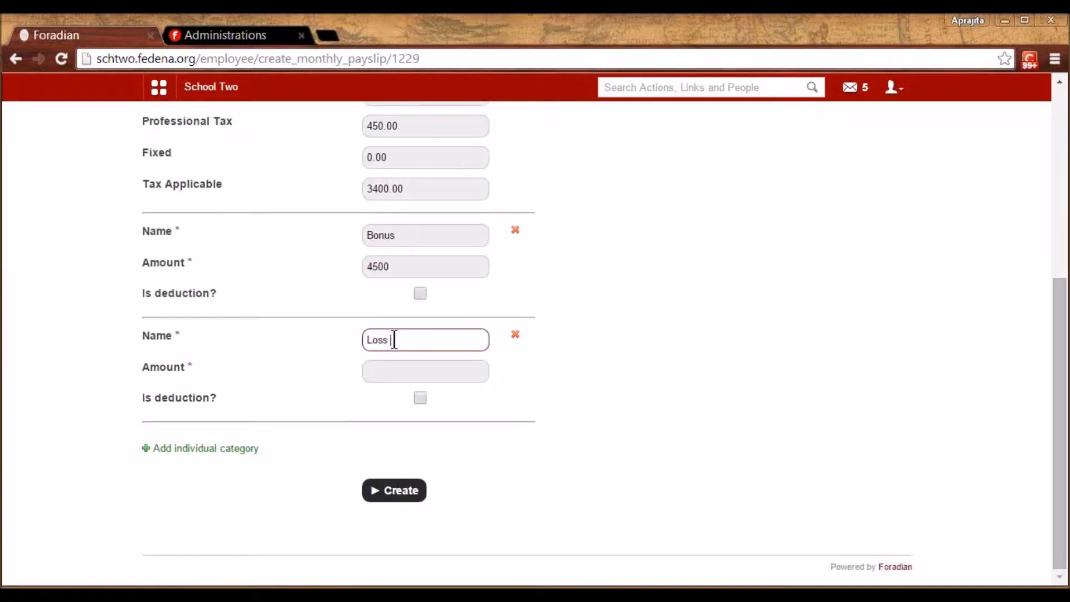
text(of Pay)
click(397, 369)
text(2430)
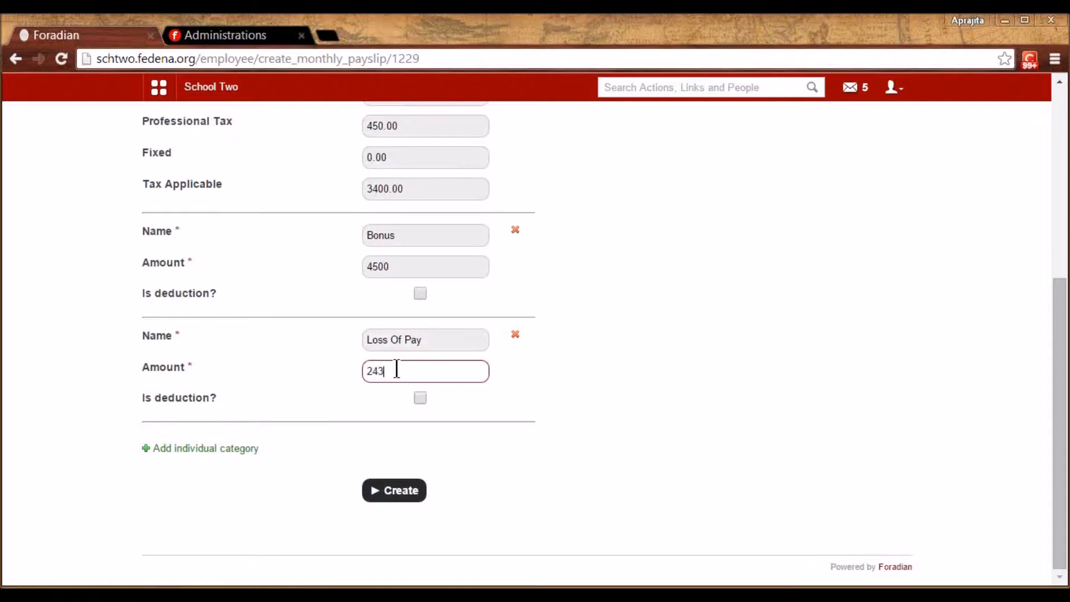
click(420, 397)
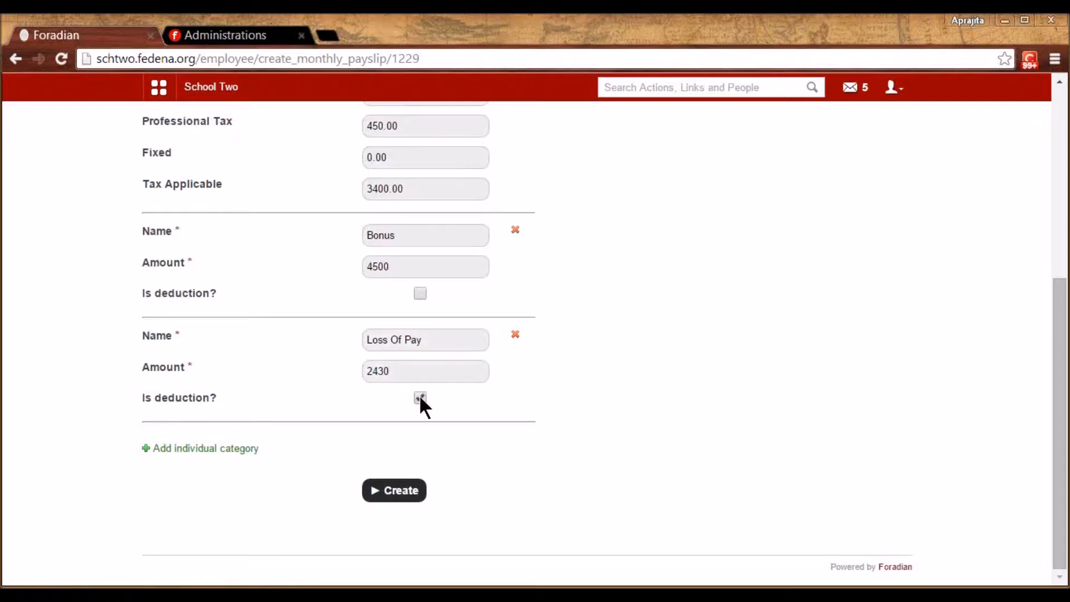
click(399, 494)
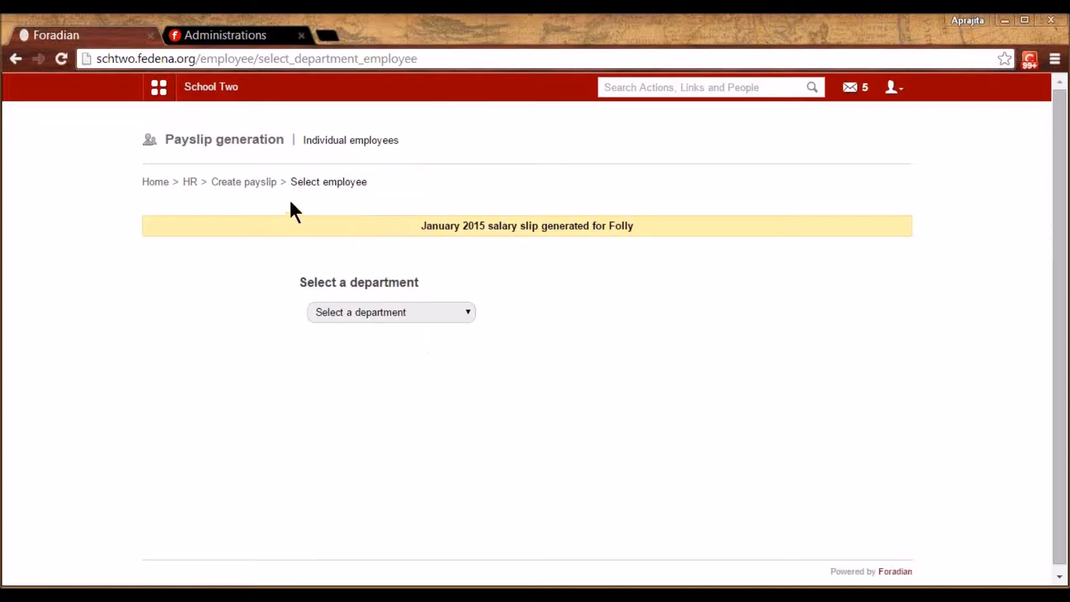
Visit the one-click payslip generator, then go to Finance > Payslip's monthly payslip view
click(260, 182)
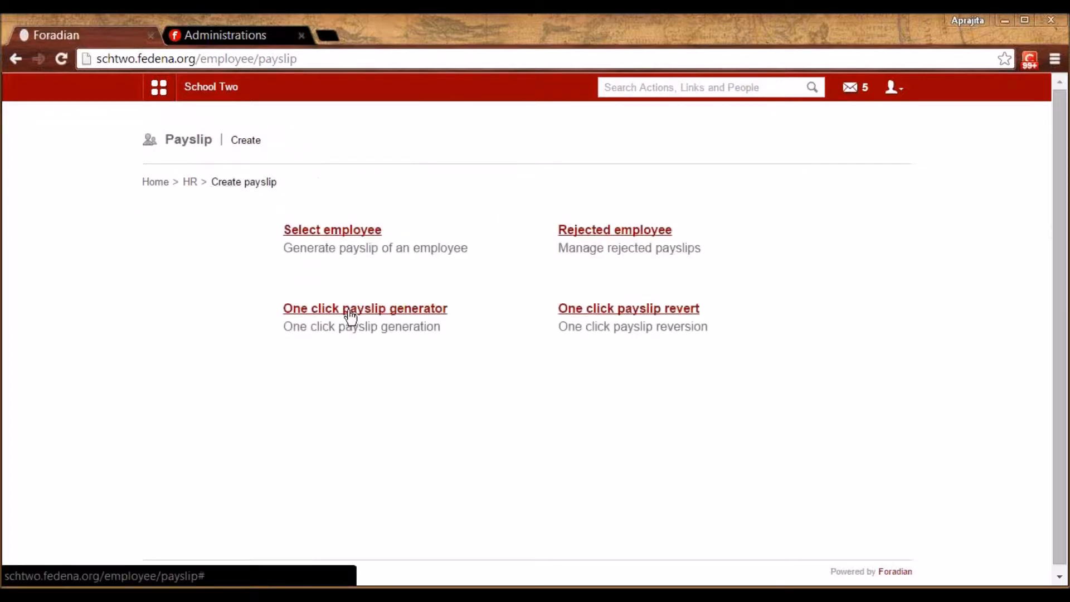
click(351, 313)
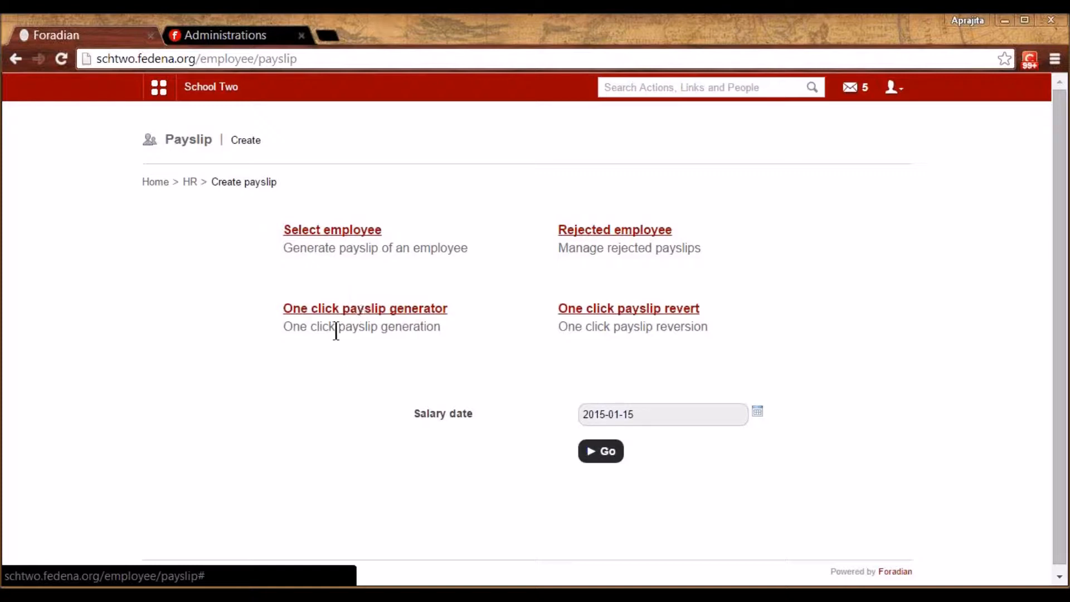
click(158, 88)
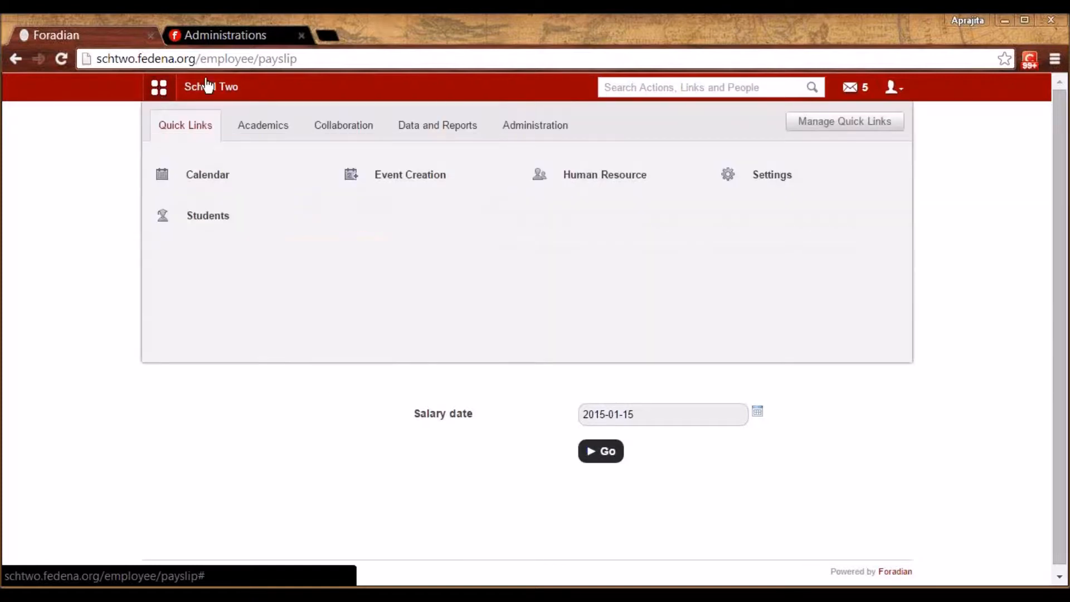
click(543, 133)
mouse_move(208, 184)
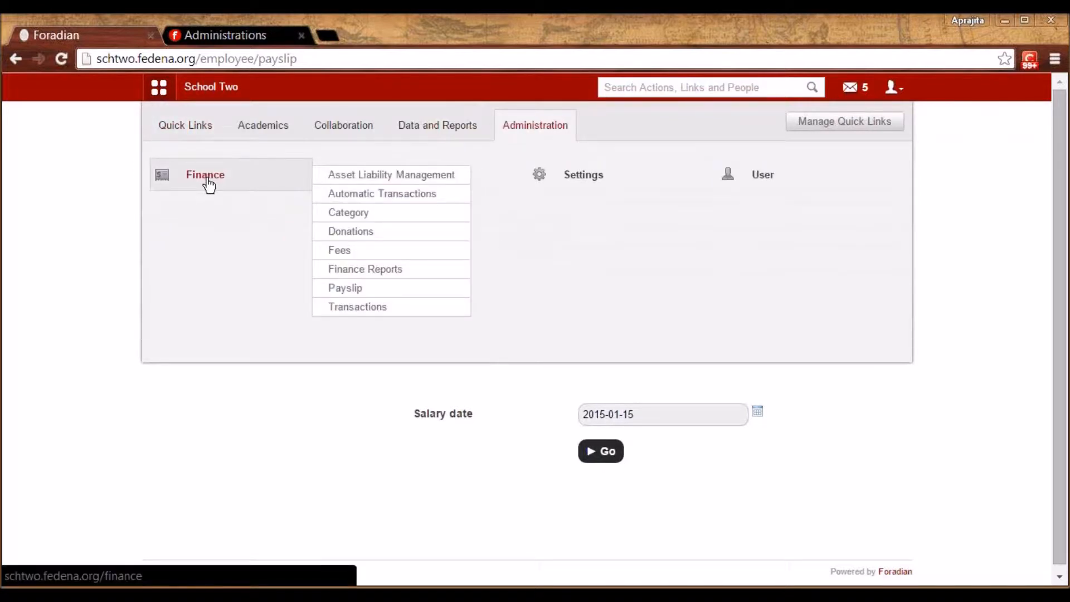
click(207, 179)
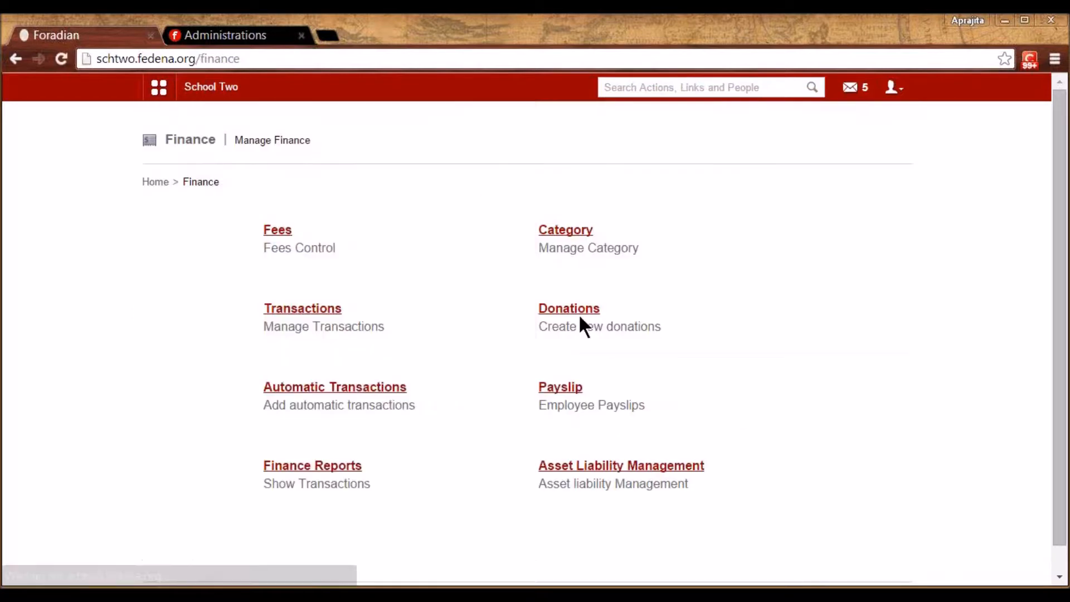
click(560, 389)
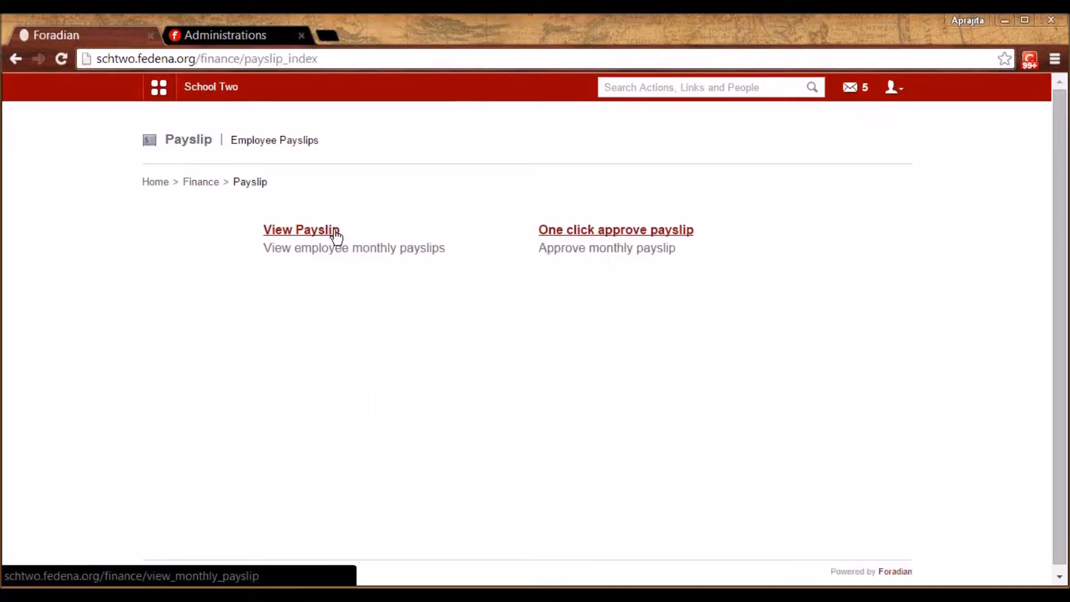
click(317, 233)
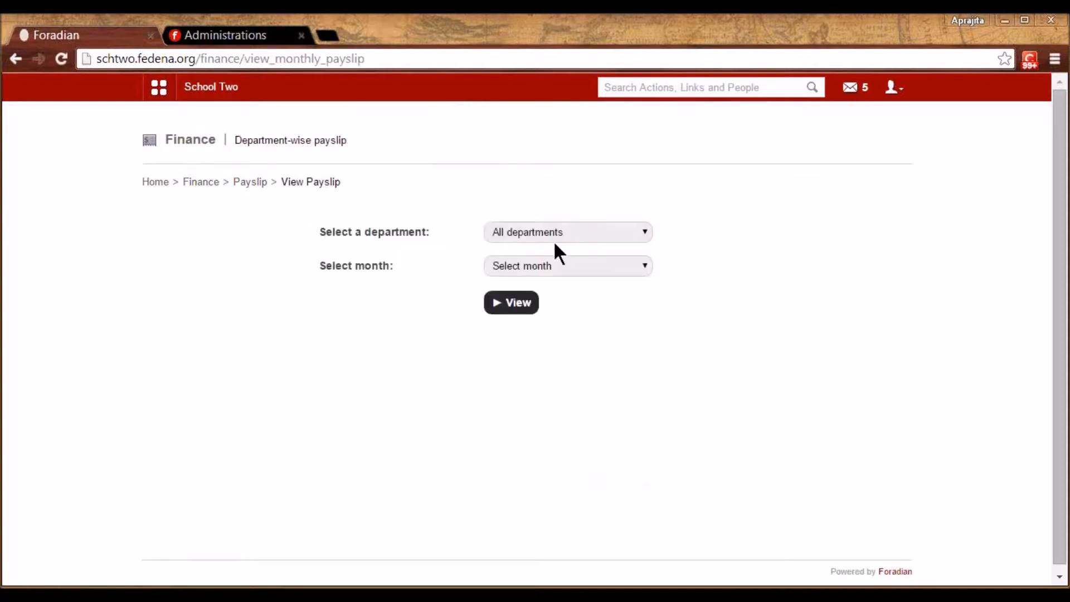
List English January 2015 payslips and open the pending one showing 44460 net salary
click(536, 233)
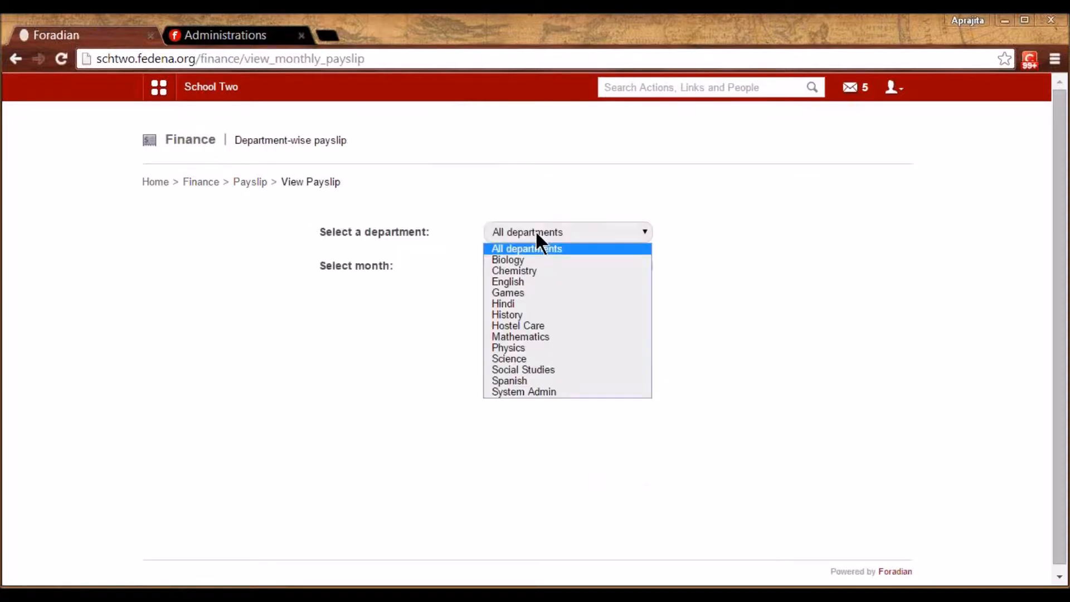
click(521, 282)
click(516, 266)
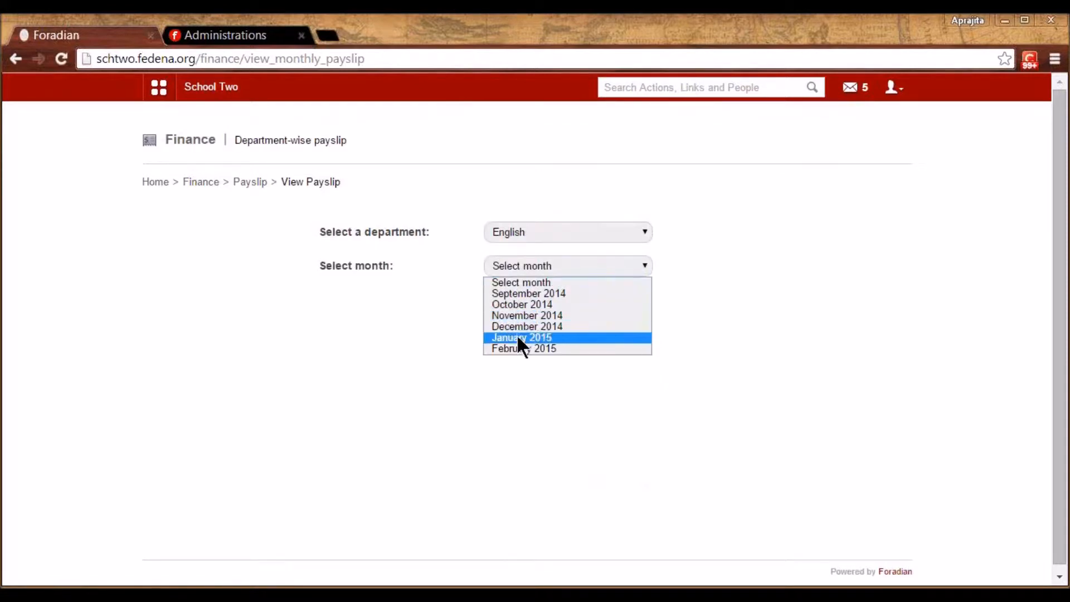
click(513, 336)
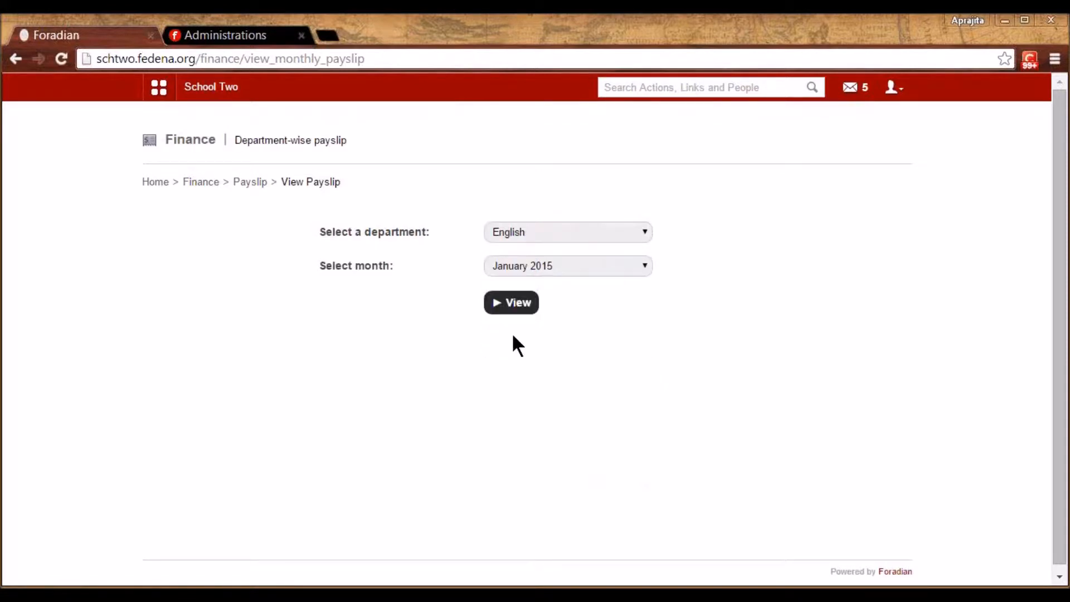
click(510, 306)
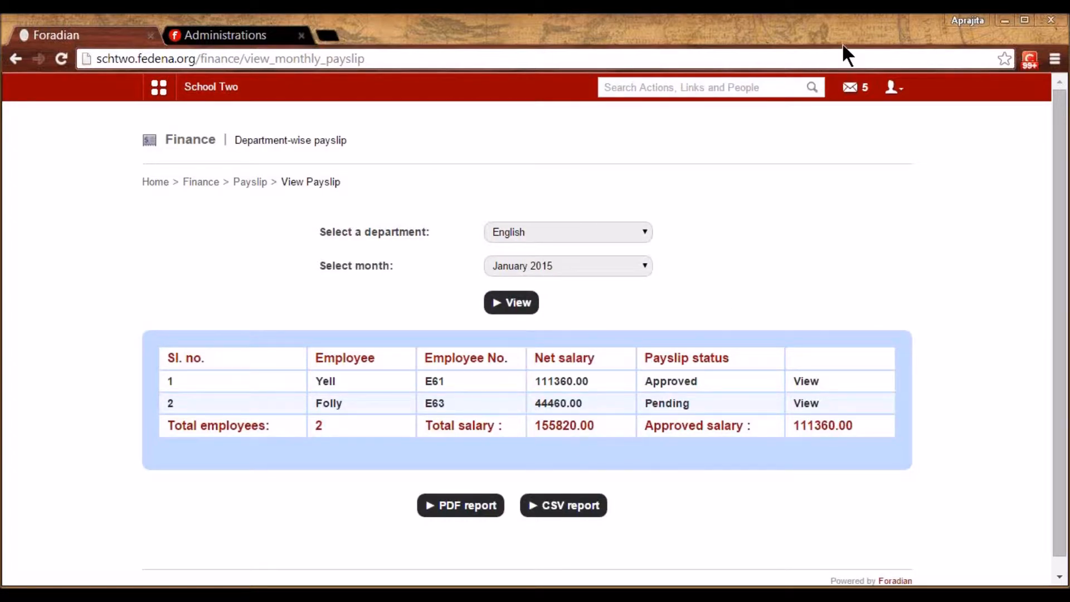
click(803, 404)
drag(1063, 376, 1064, 490)
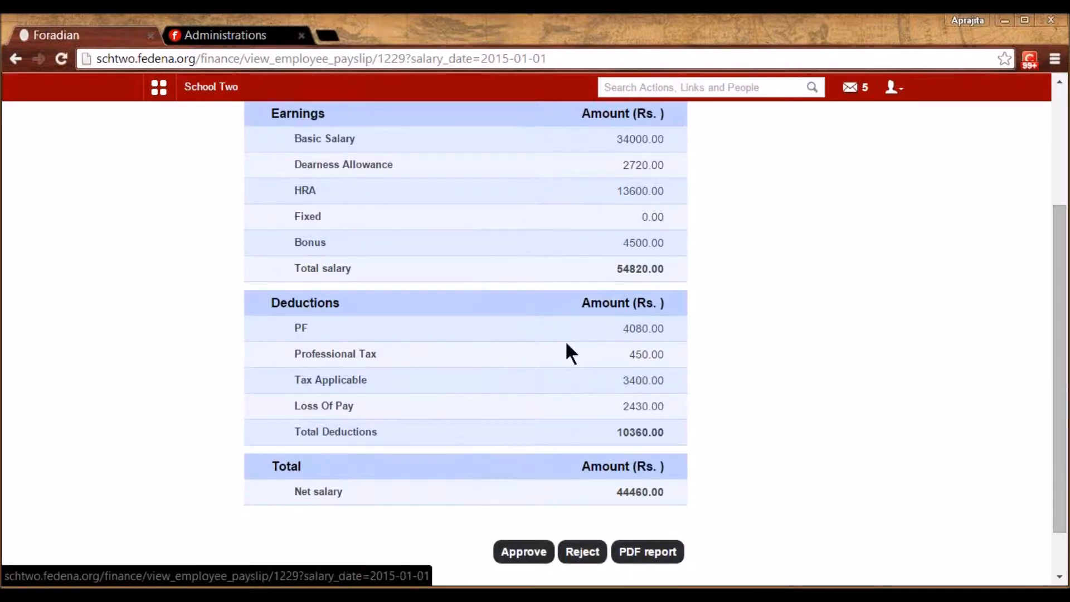
Approve the payslip and submit the remark 'approved'
click(512, 552)
click(562, 166)
click(545, 146)
text(approved)
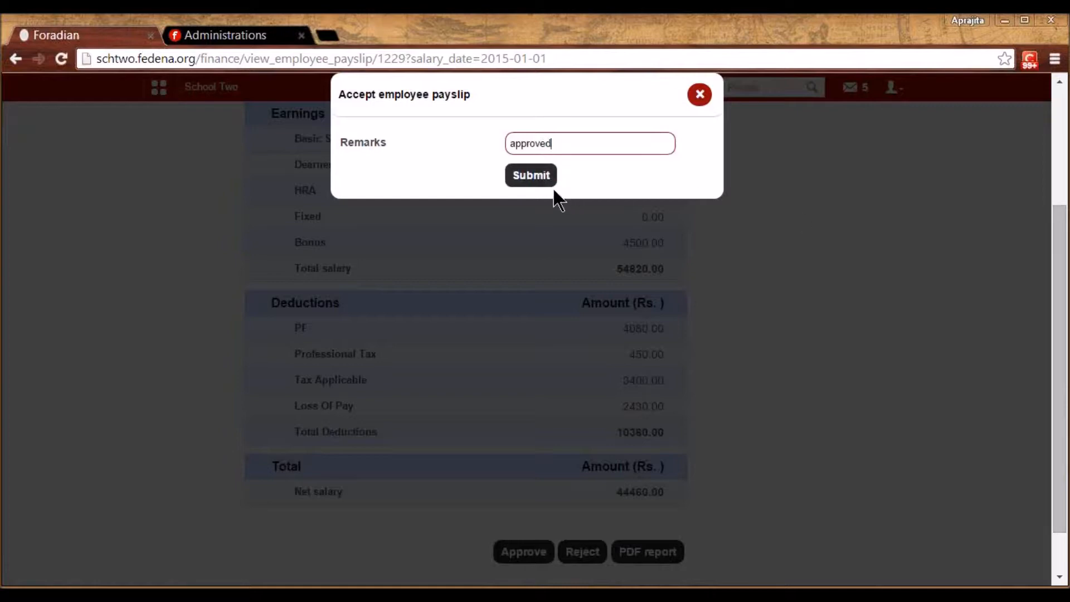
click(530, 177)
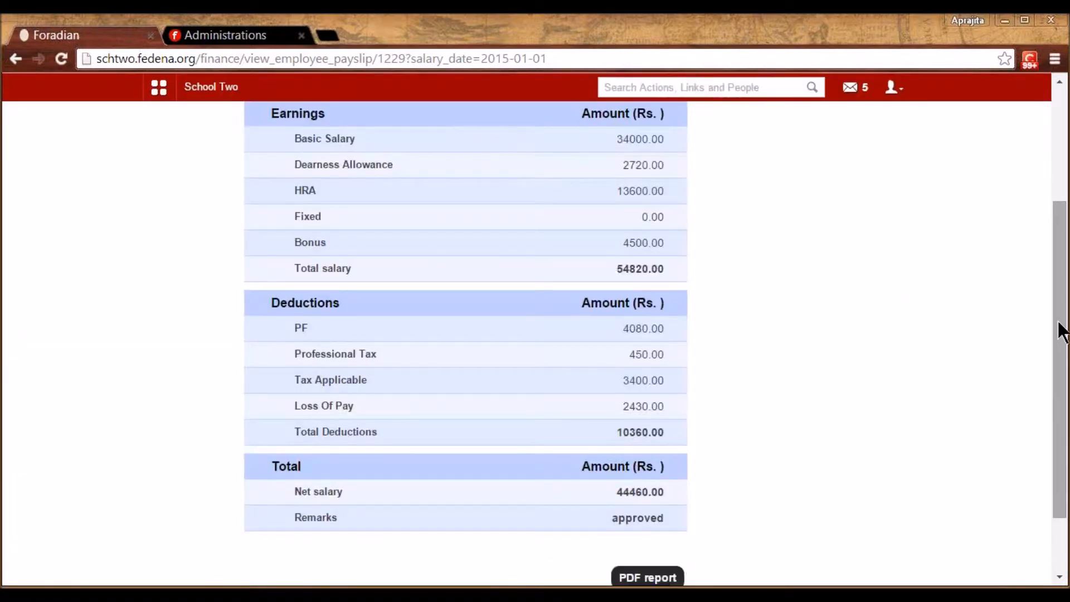
drag(1063, 330, 1061, 265)
Go to Administration > Human Resource from the modules menu
click(234, 91)
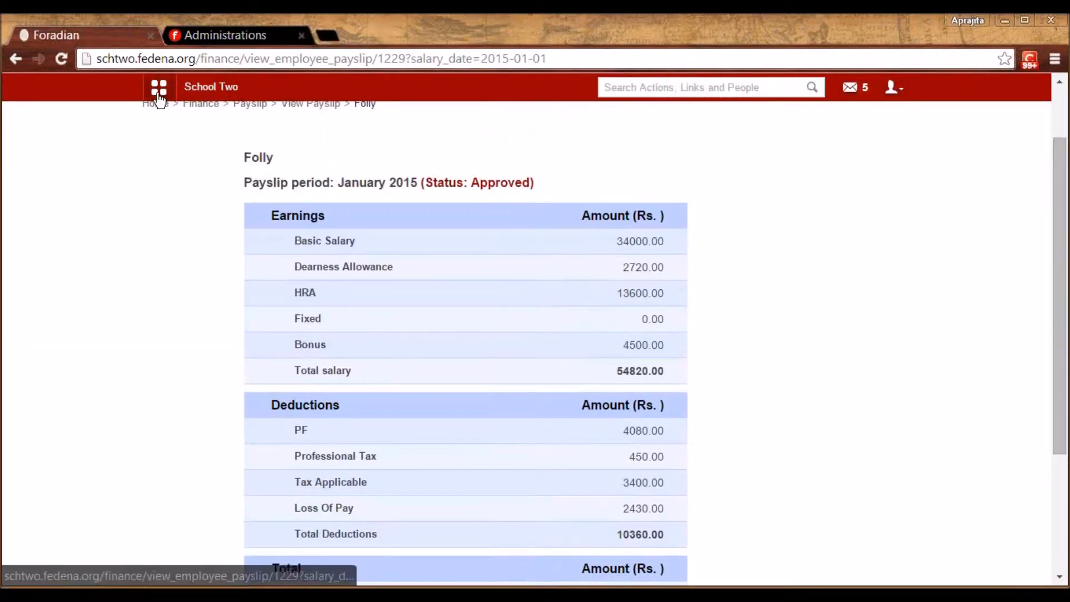
click(554, 126)
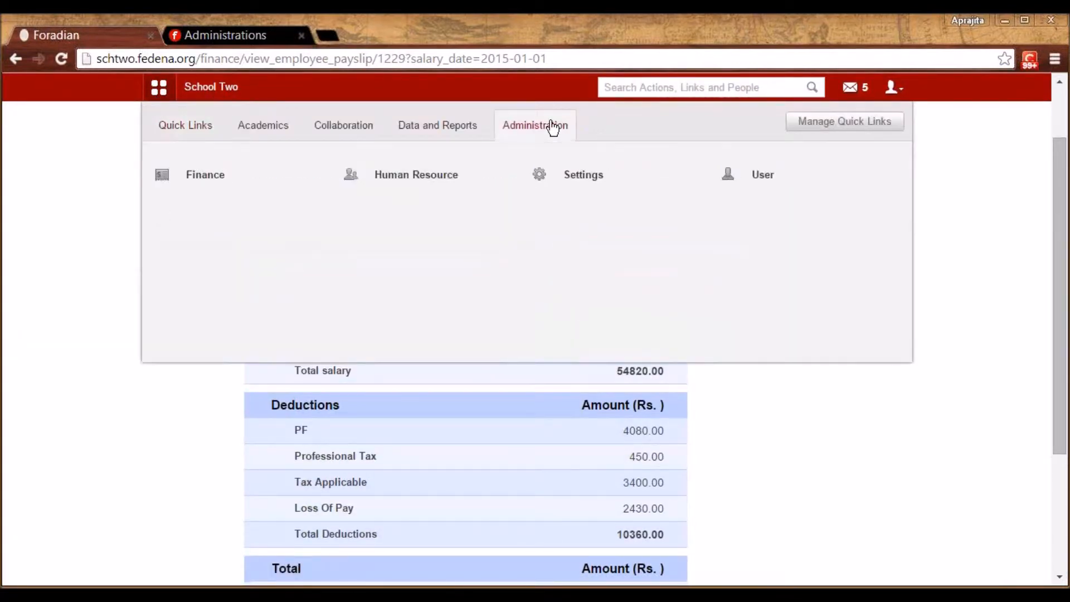
click(410, 126)
click(516, 134)
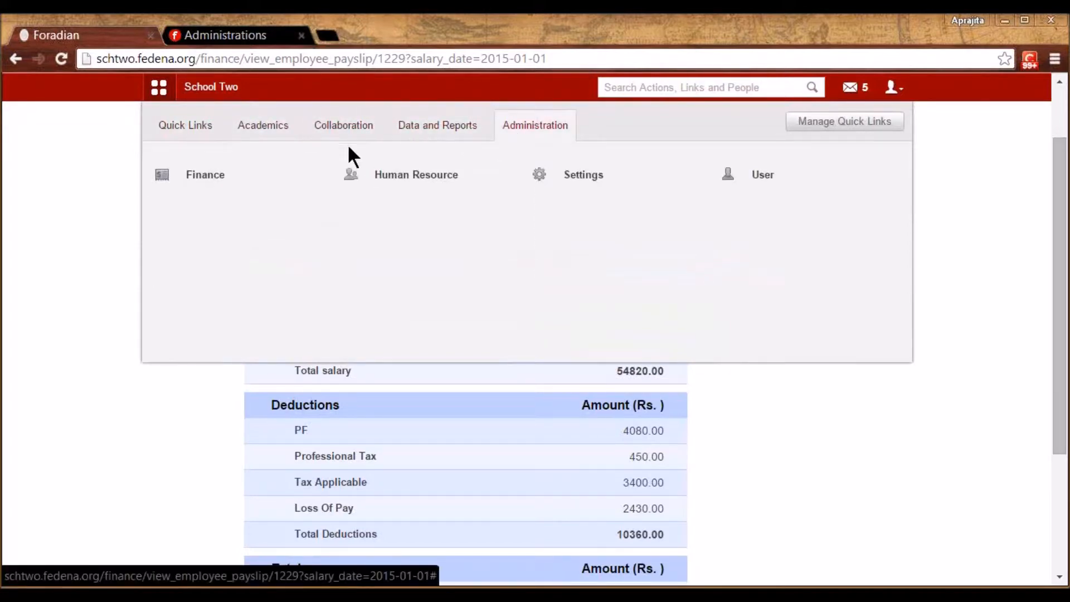
click(383, 174)
click(583, 340)
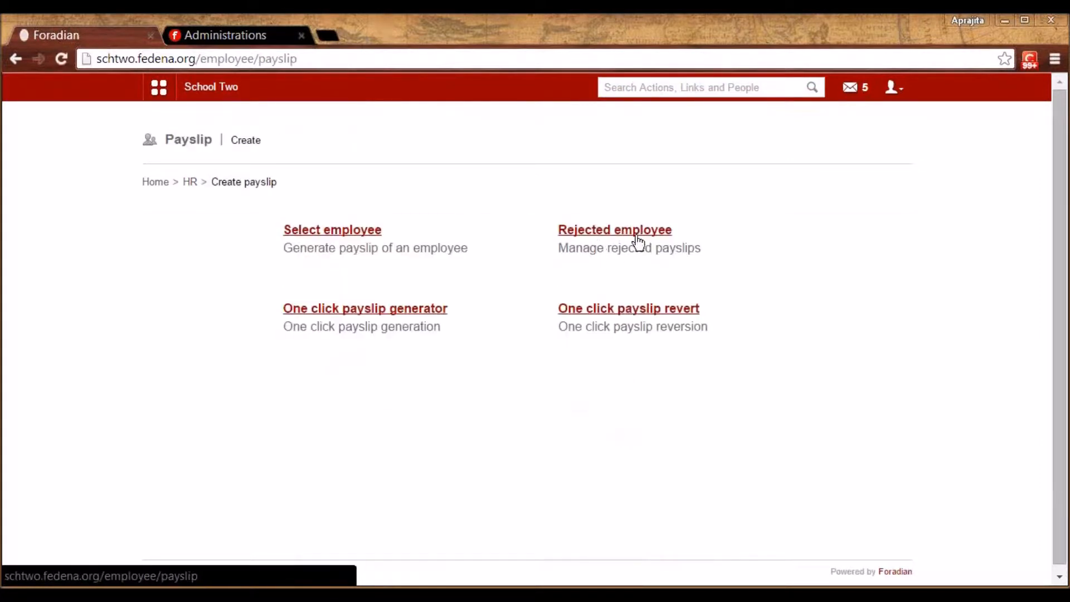
click(626, 232)
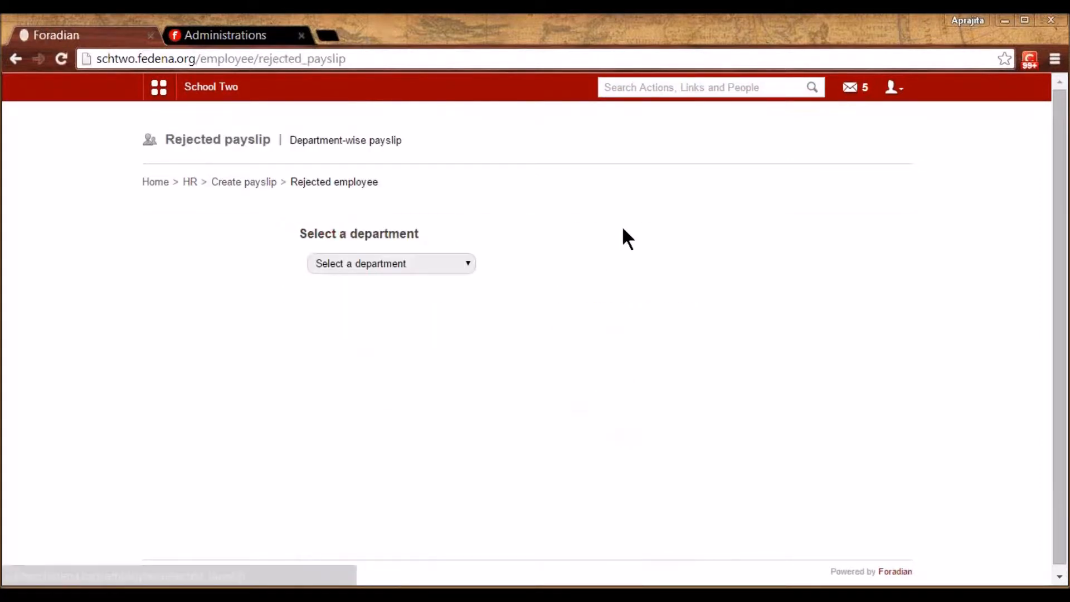
click(439, 263)
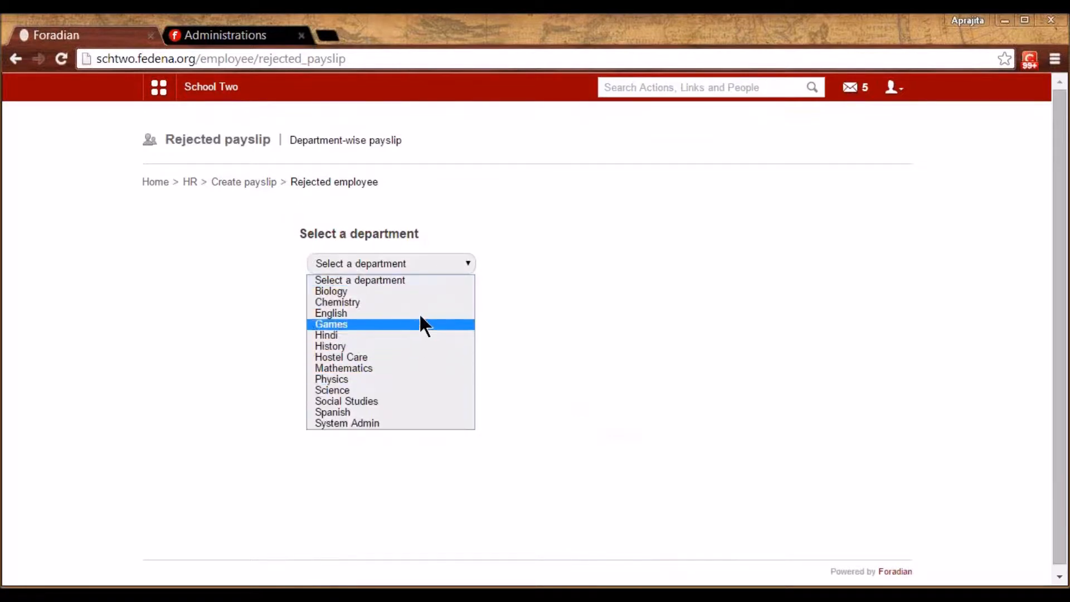
click(549, 342)
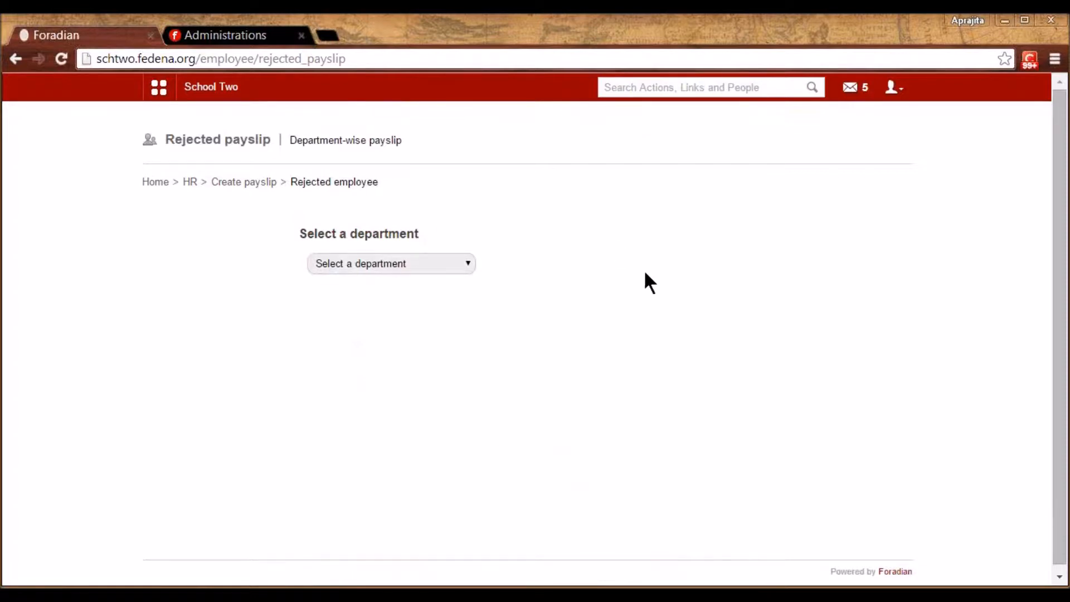
click(245, 190)
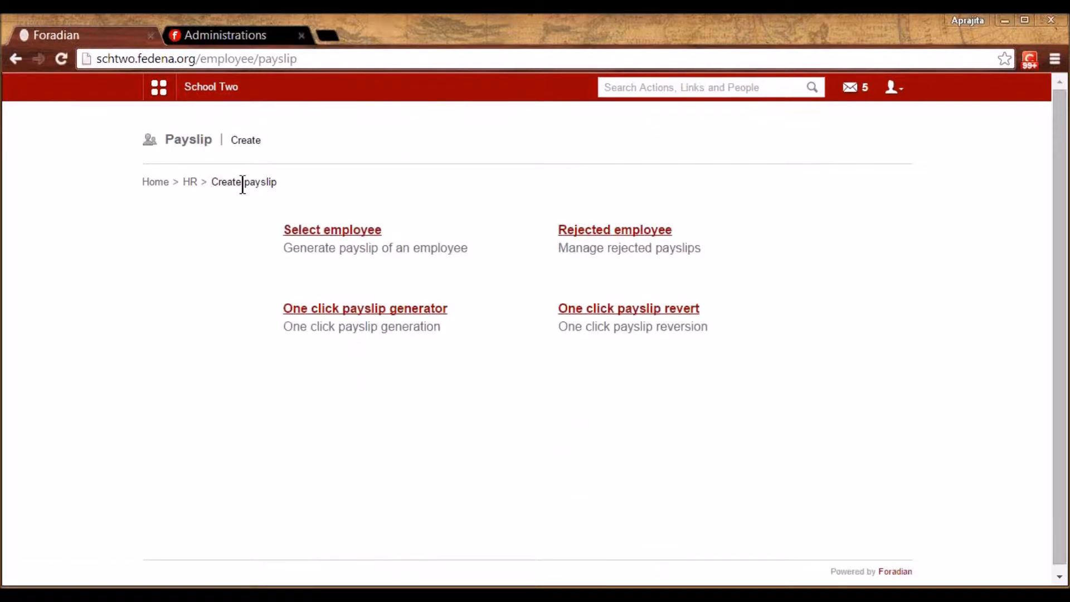
click(191, 183)
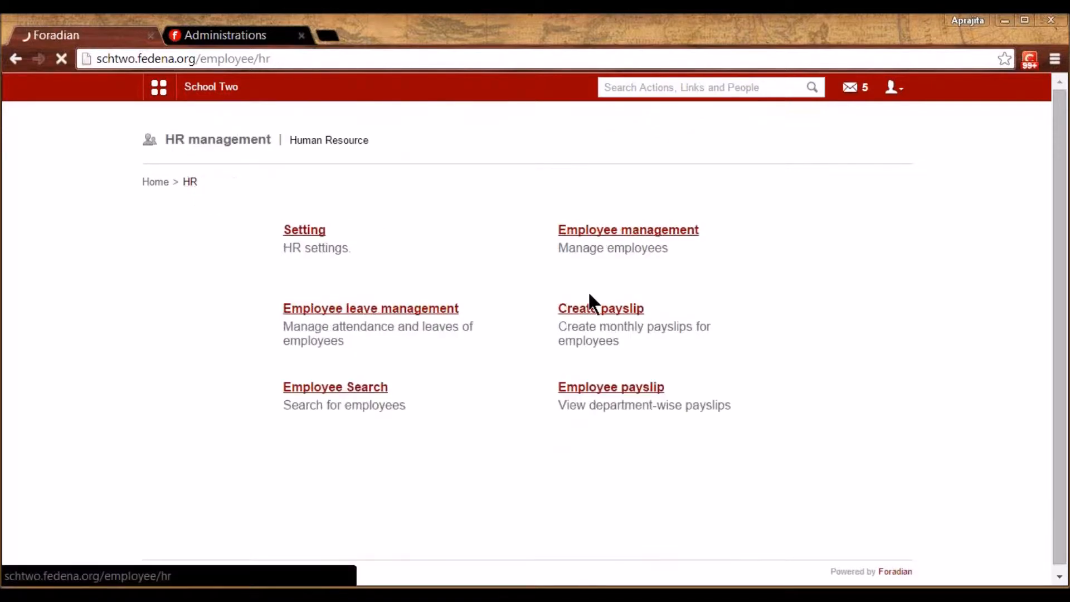
click(370, 389)
click(282, 226)
text(cacy)
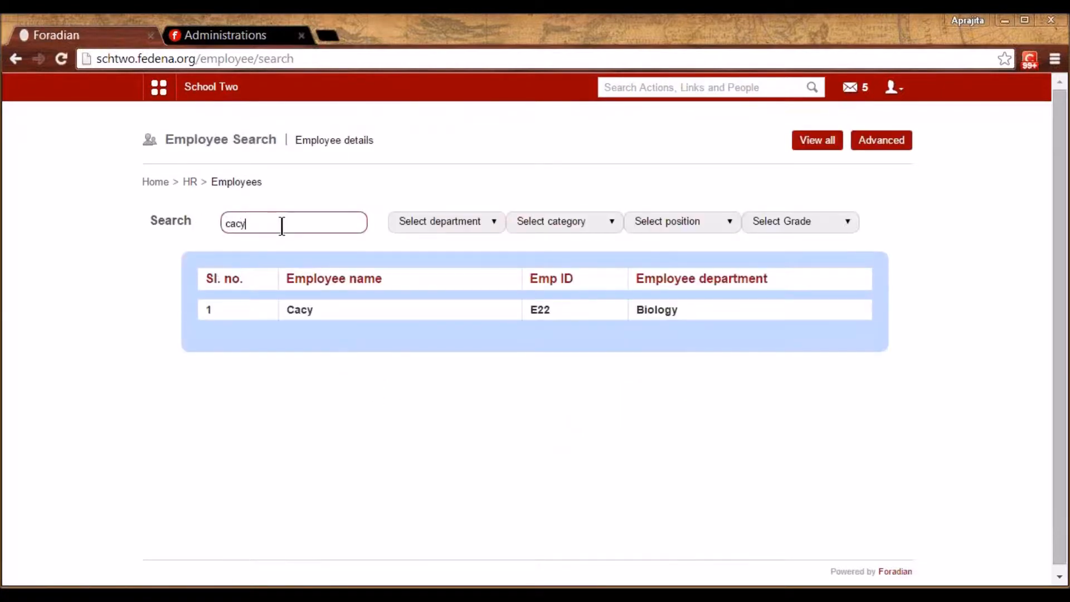
click(310, 310)
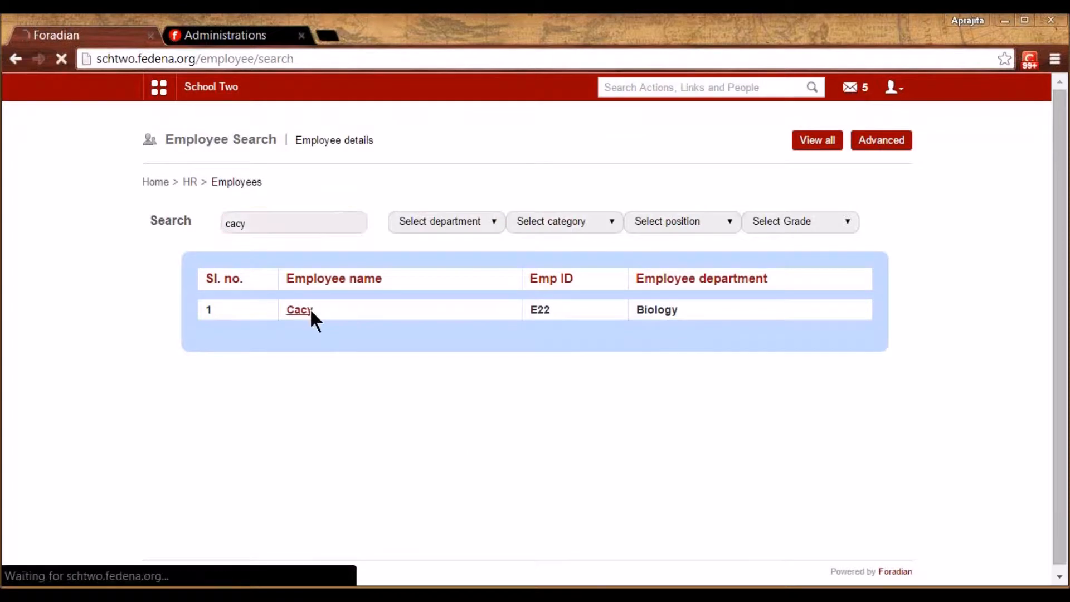
key(alt+Left)
key(alt+Left)
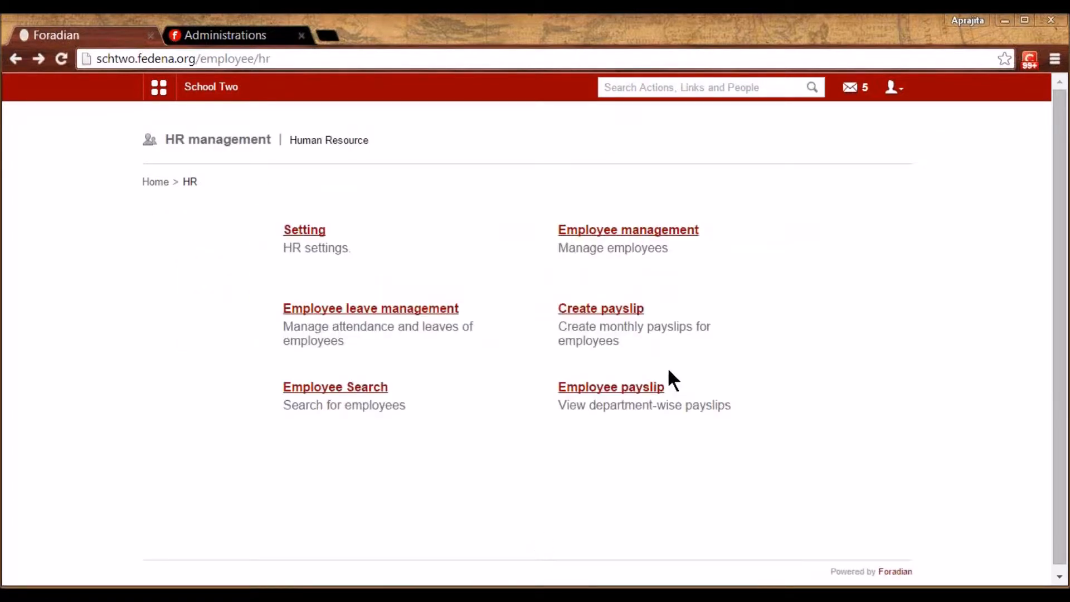
click(640, 388)
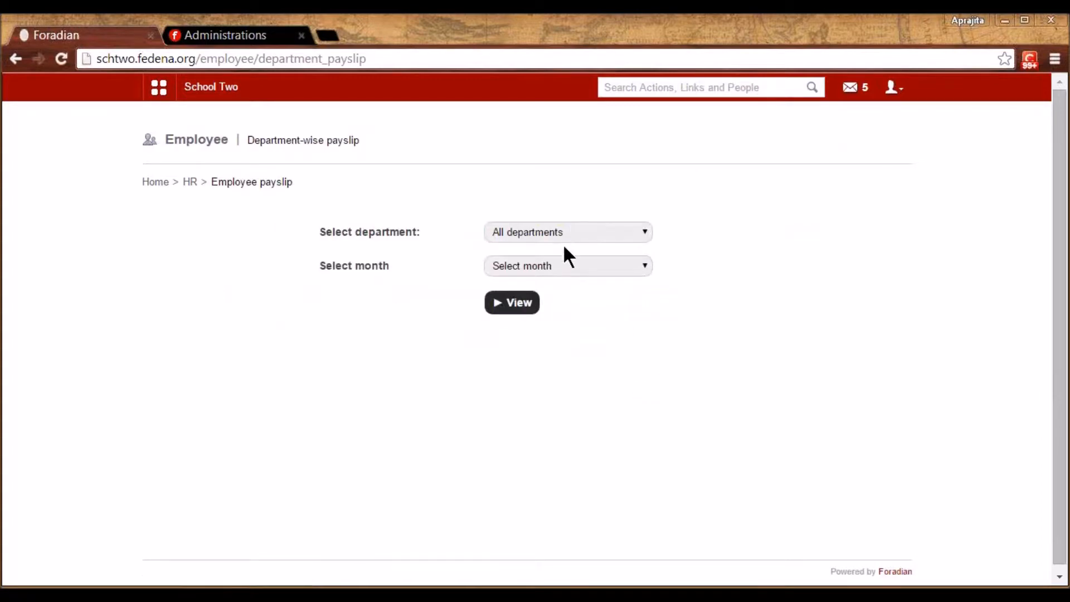
click(555, 265)
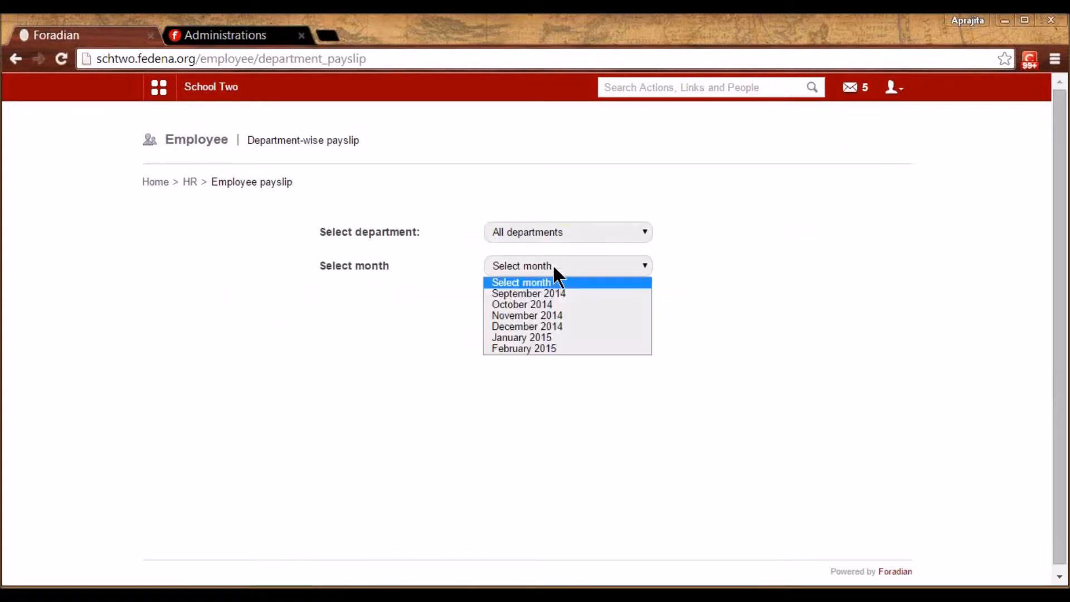
click(544, 338)
click(525, 308)
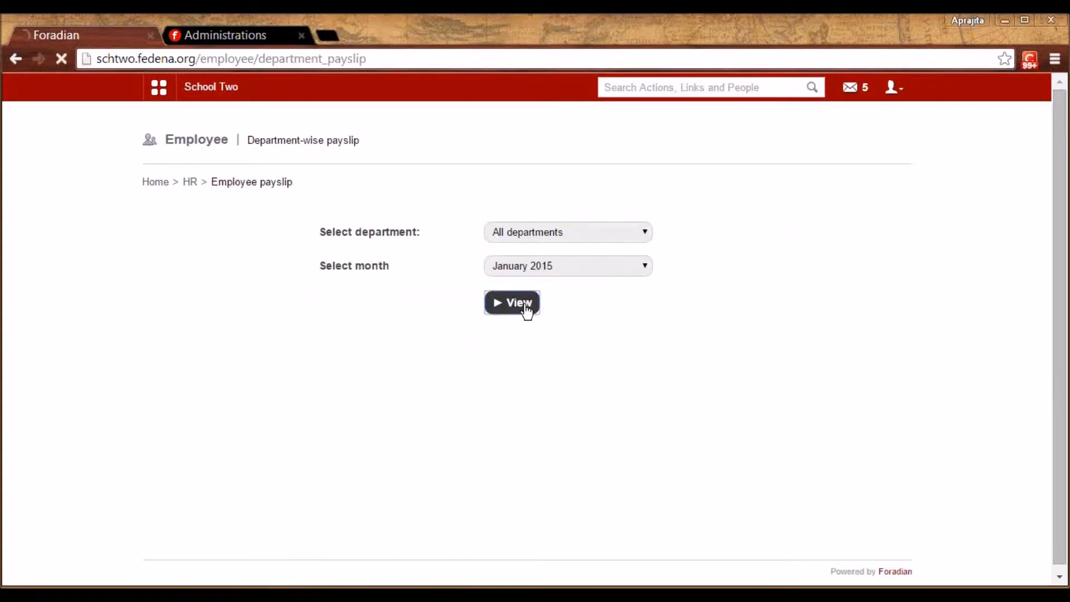
drag(1066, 386, 1063, 509)
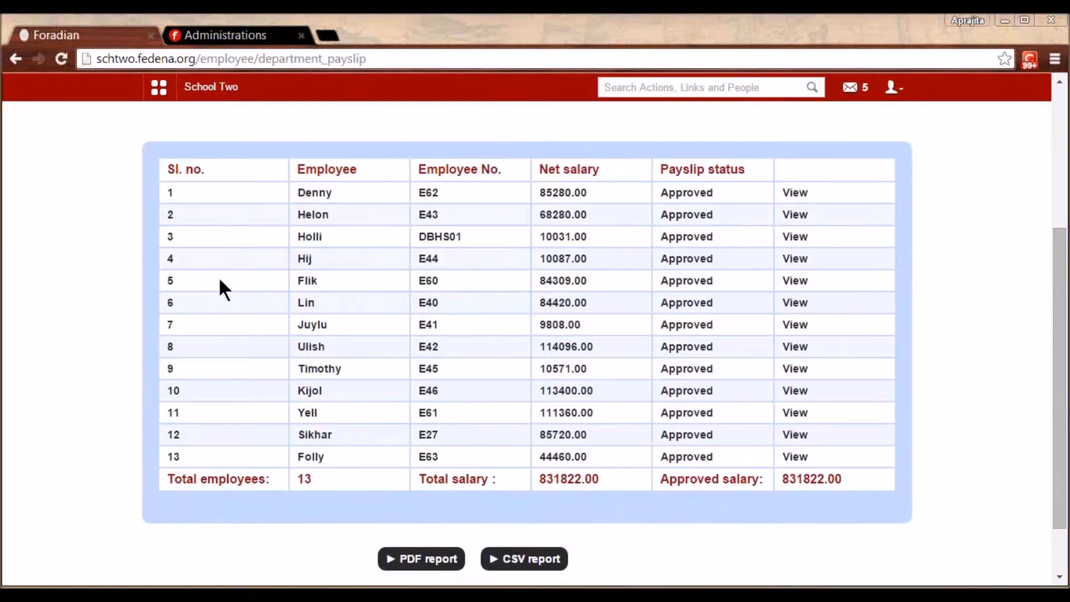
click(111, 322)
key(alt+Left)
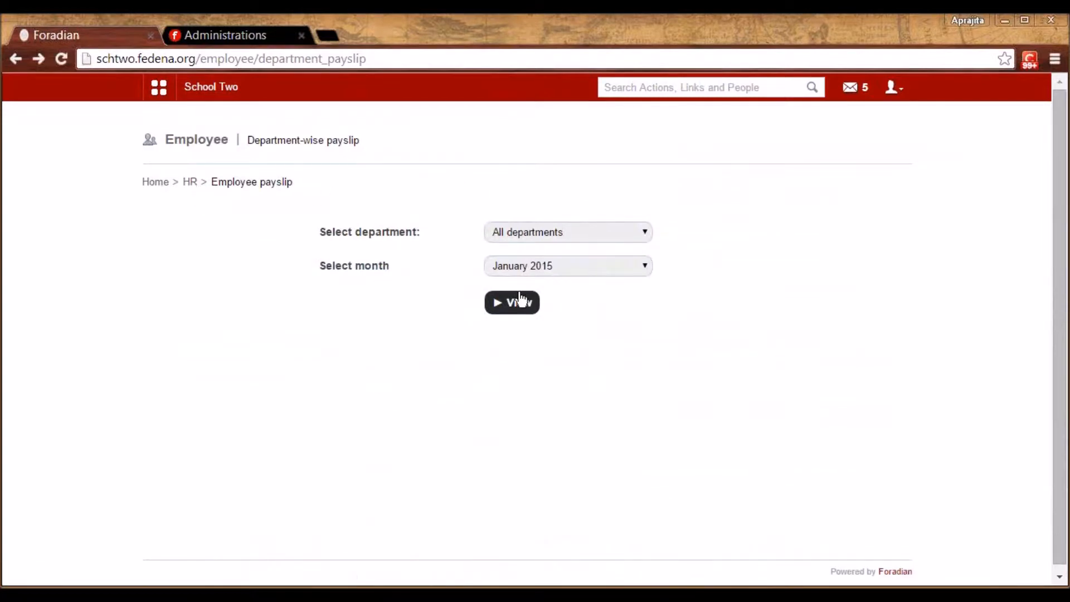
click(191, 184)
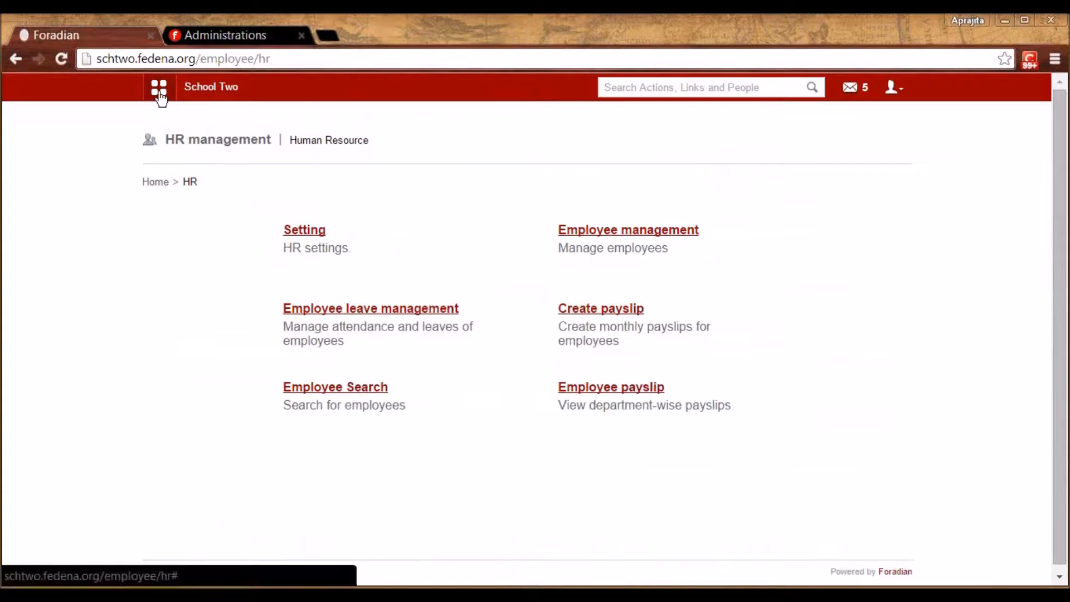
Go to Academics > Timetable, check that common weekdays are Monday–Friday, then open Set class timings
click(159, 90)
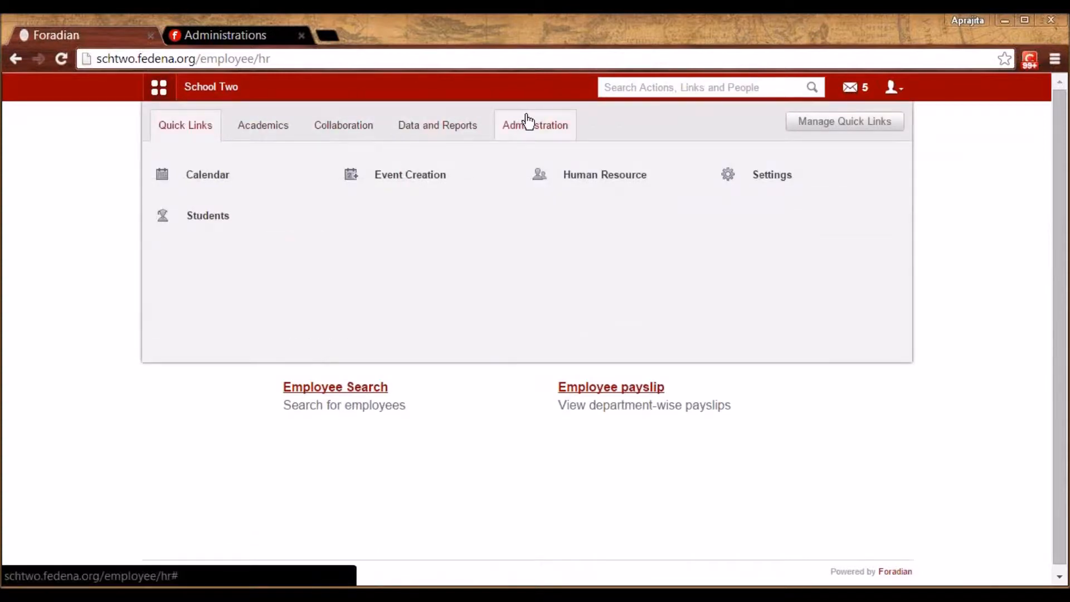
mouse_move(578, 179)
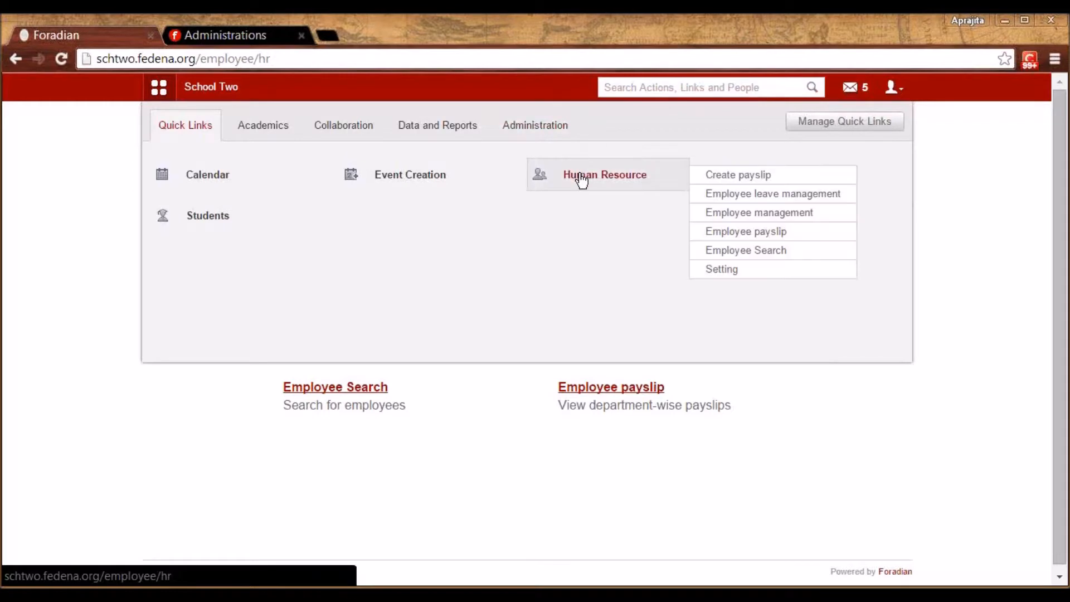
click(271, 134)
mouse_move(234, 212)
mouse_move(394, 216)
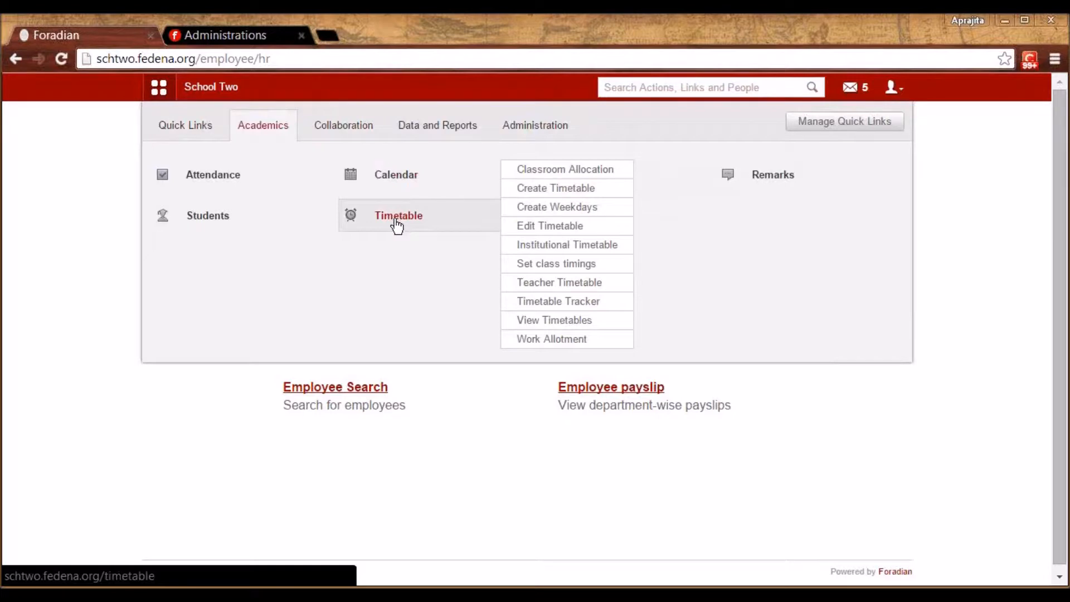
click(395, 221)
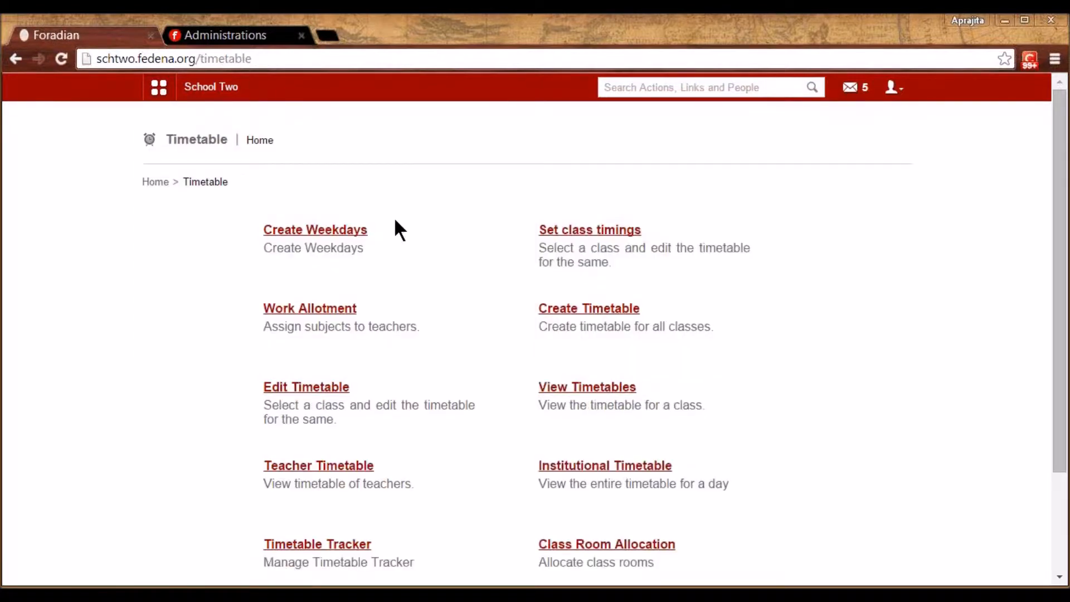
click(332, 234)
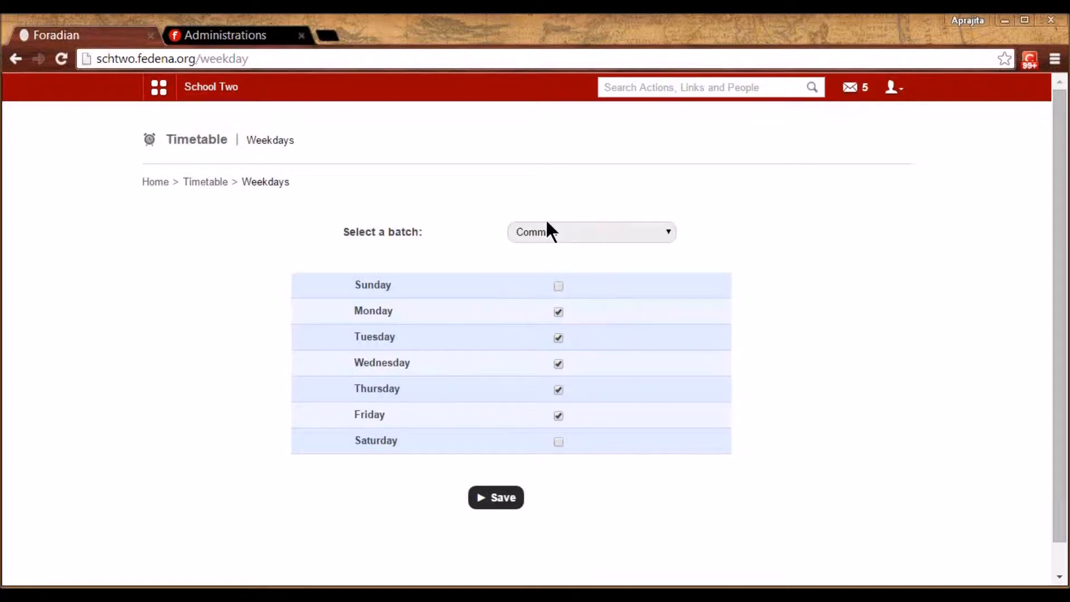
click(209, 184)
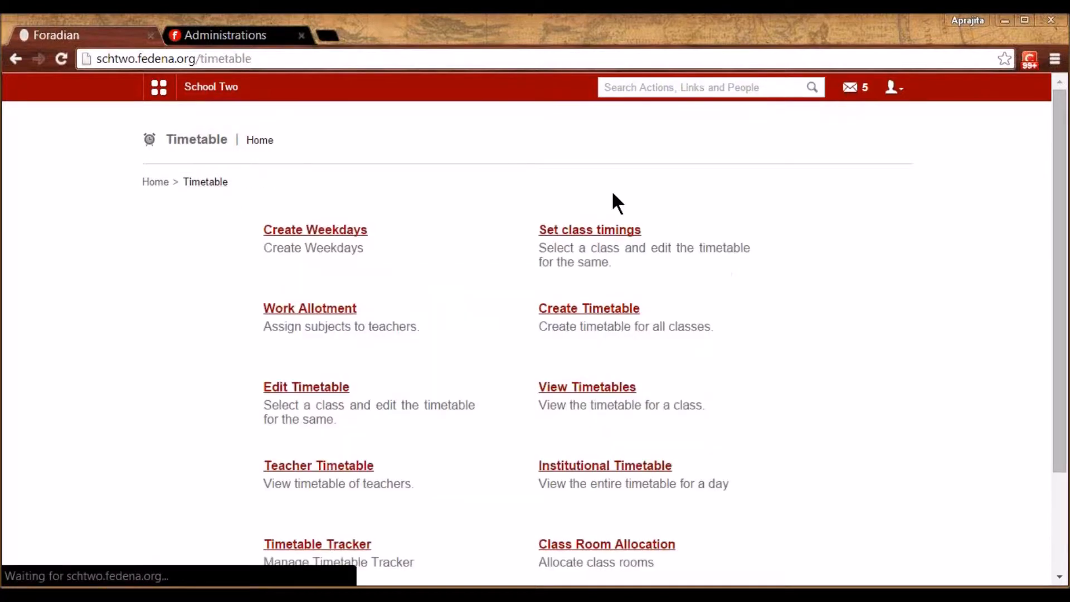
click(591, 231)
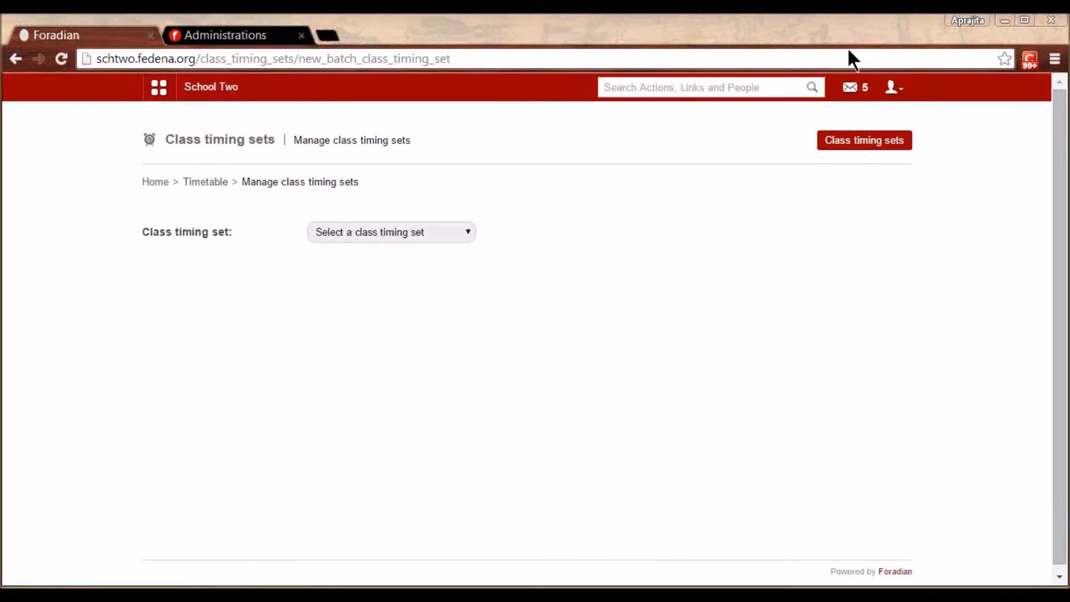
View the periods of the Class Timings for all Levels set, then return to managing sets
click(832, 142)
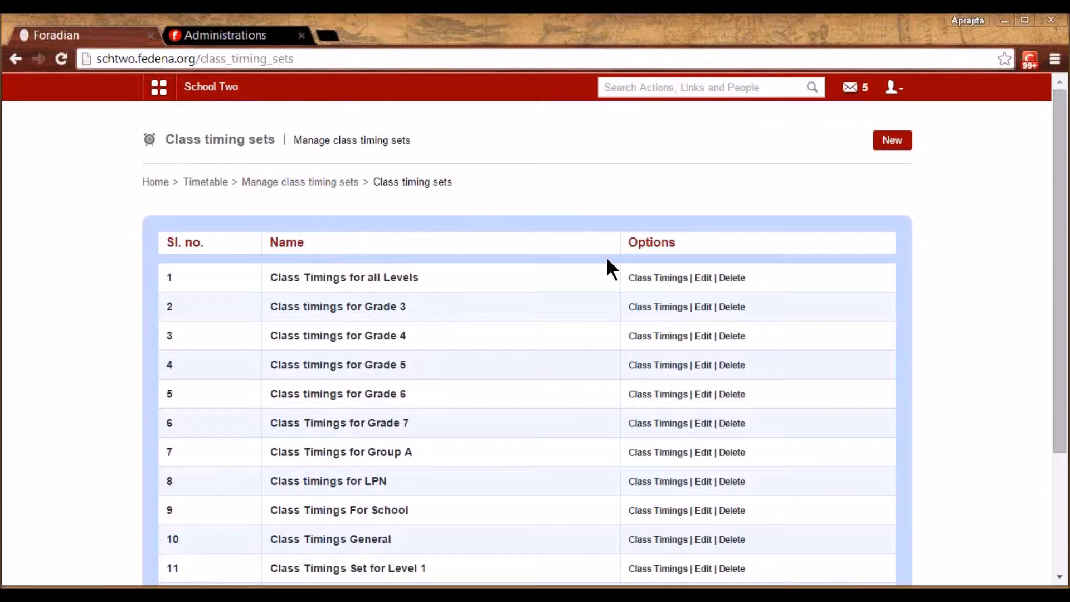
click(667, 281)
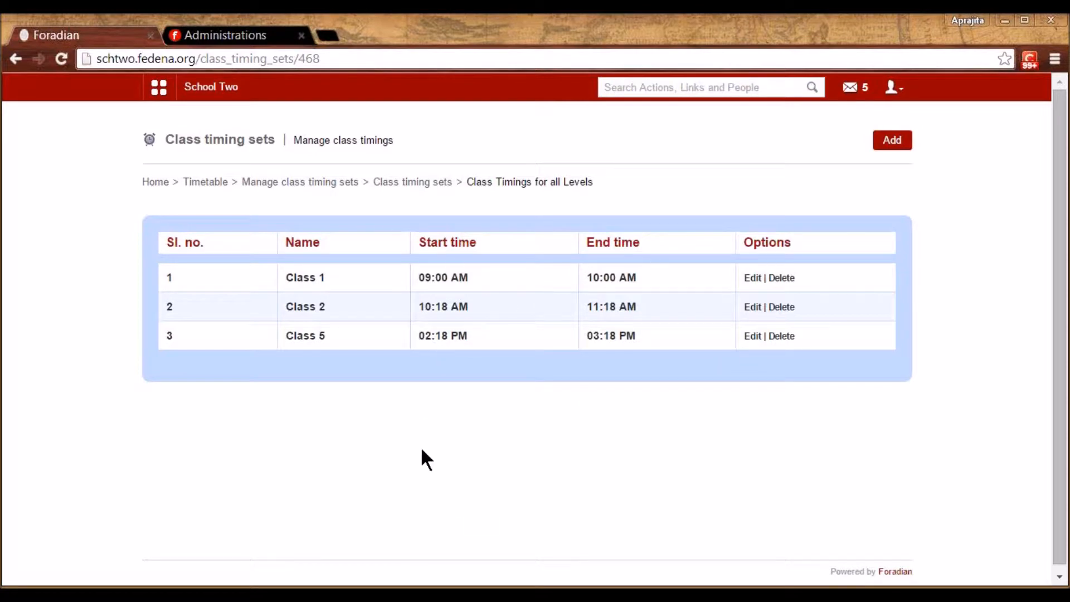
click(292, 182)
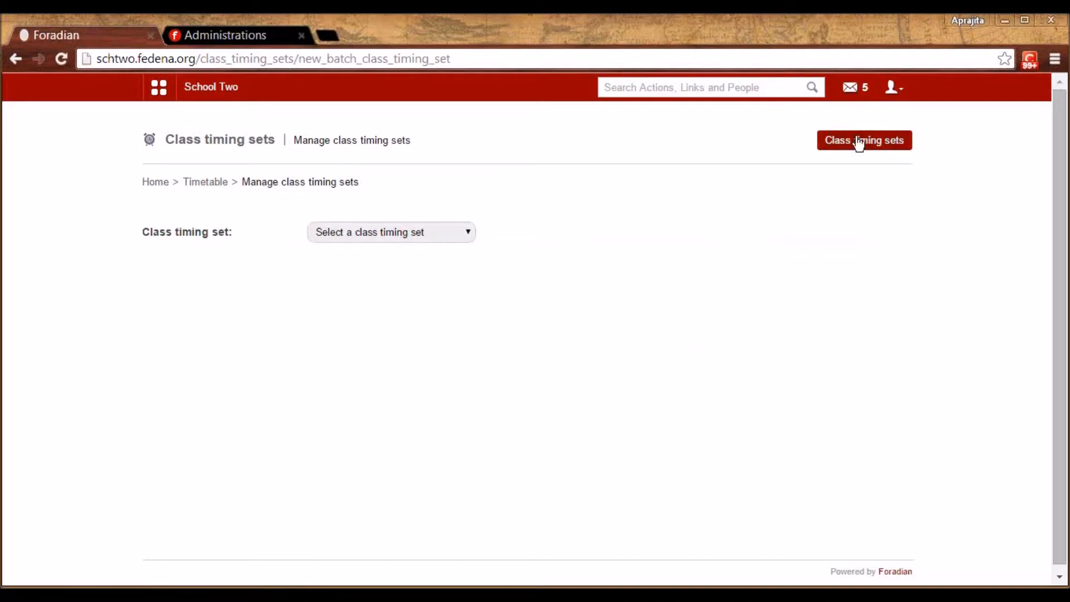
Start a new set named 'Class Timings for all Levels', abandon it, and reopen the existing set's timings
click(869, 147)
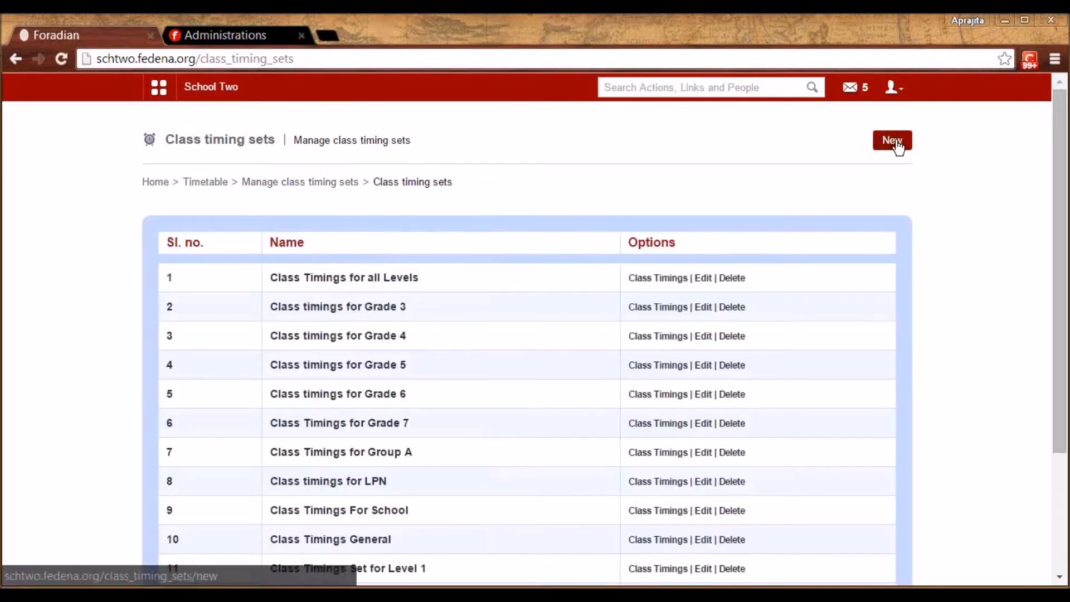
click(895, 144)
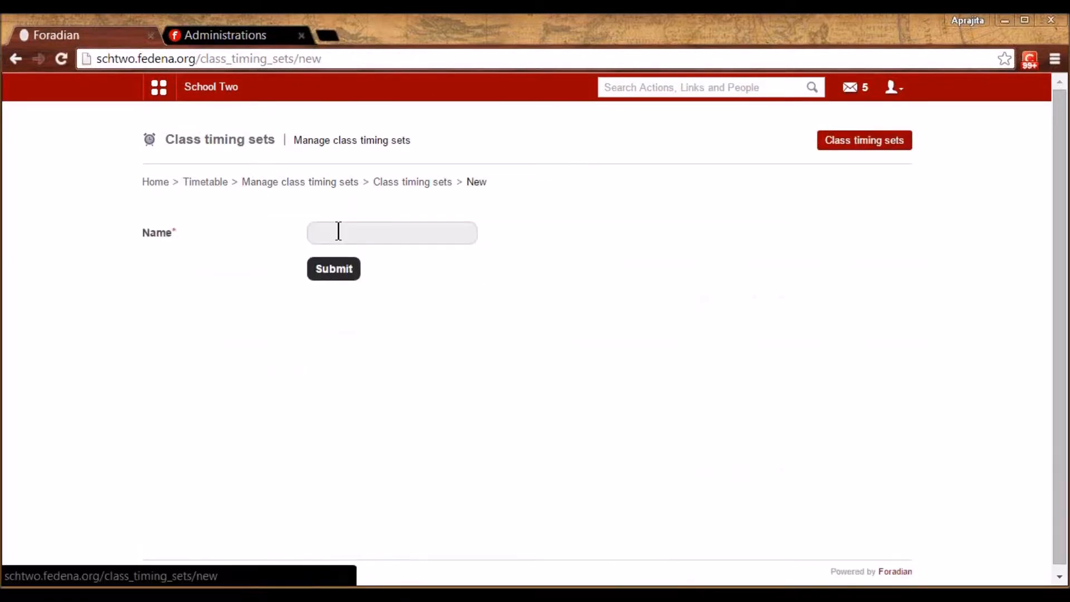
click(338, 232)
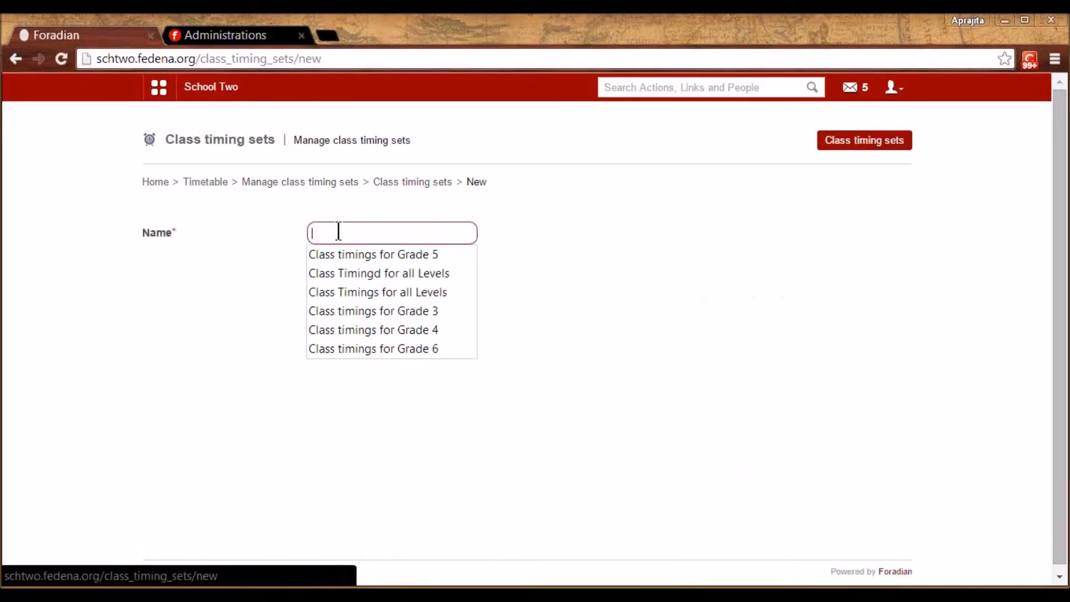
click(363, 298)
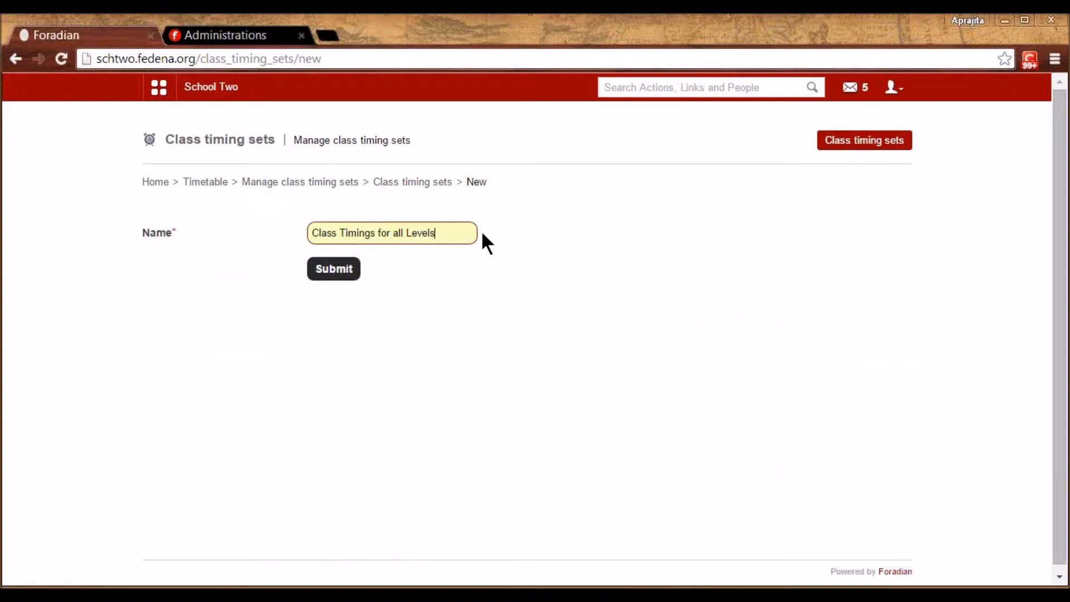
click(338, 187)
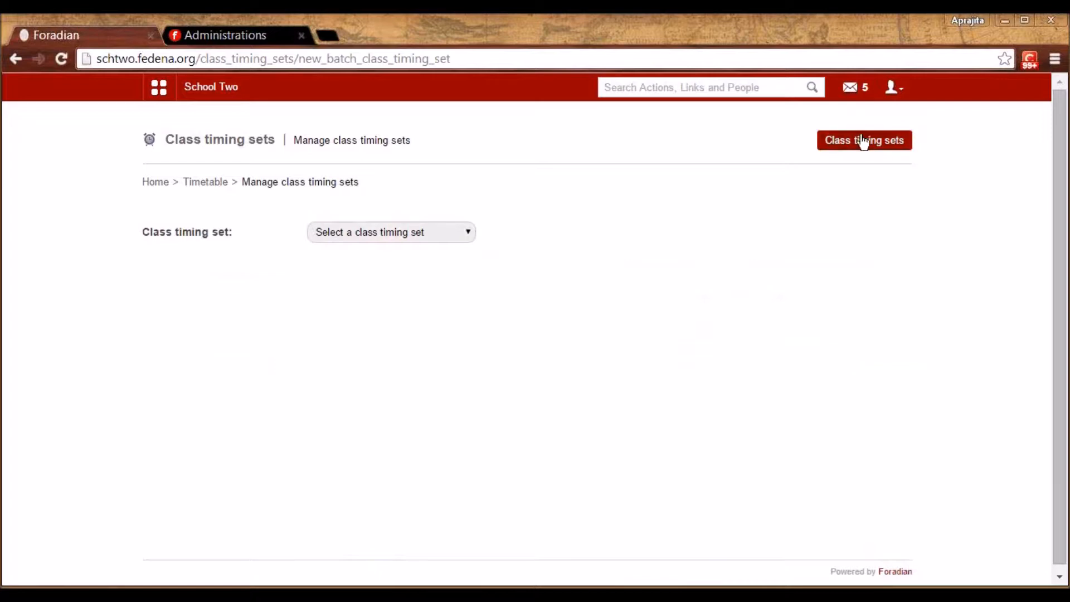
click(863, 142)
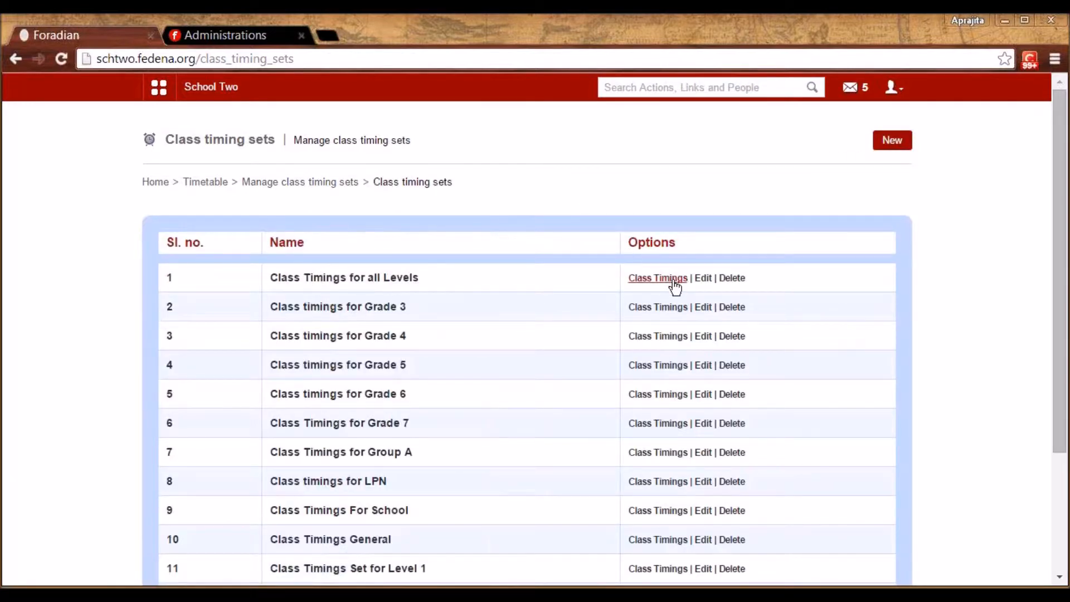
click(675, 286)
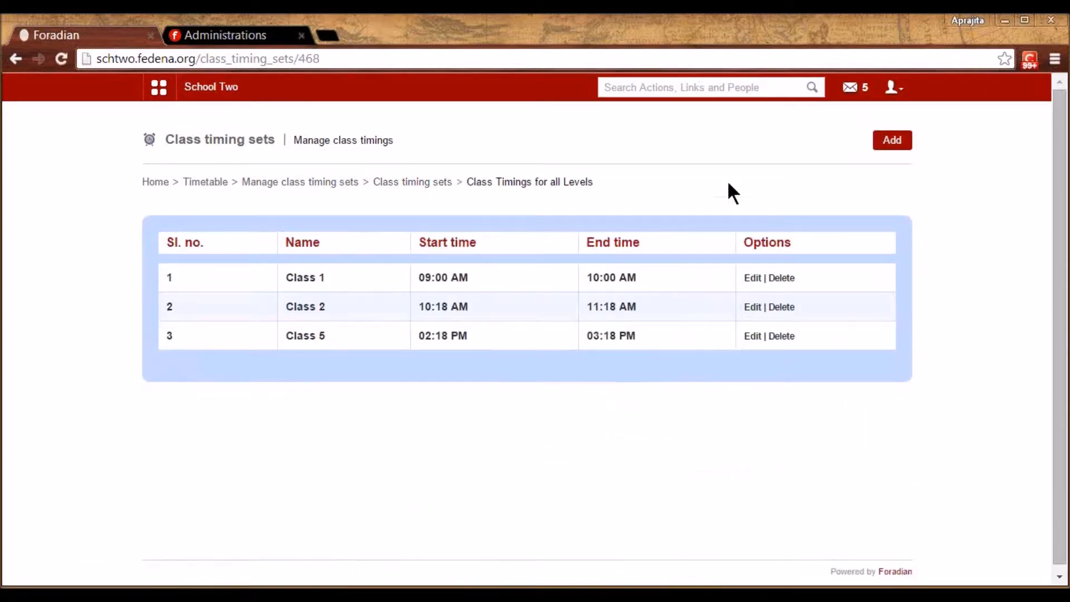
Add a timing named 'Class 3' starting at 15:00 and ending at 16:00, and save it
click(894, 141)
click(588, 136)
text(Period)
key(BackSpace)
key(BackSpace)
key(BackSpace)
key(BackSpace)
key(BackSpace)
key(BackSpace)
key(BackSpace)
text(Class 3)
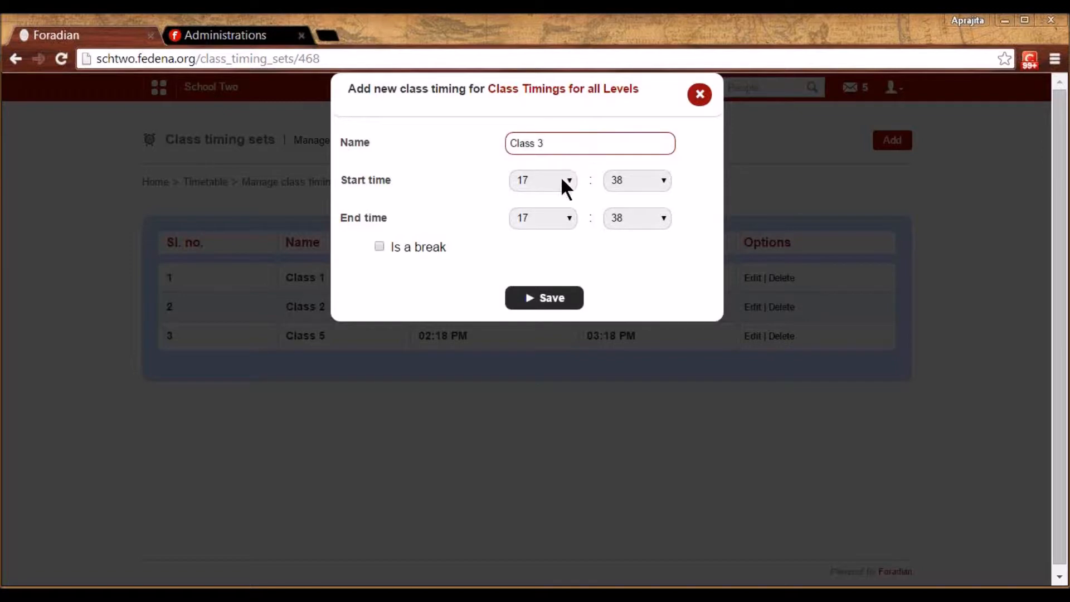
click(561, 177)
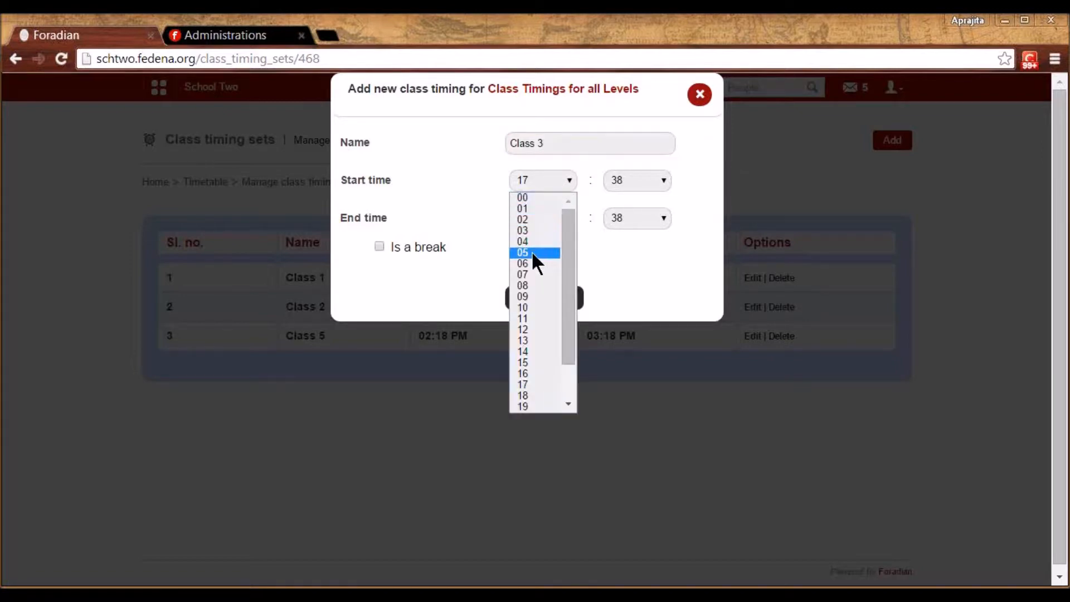
click(527, 230)
click(663, 184)
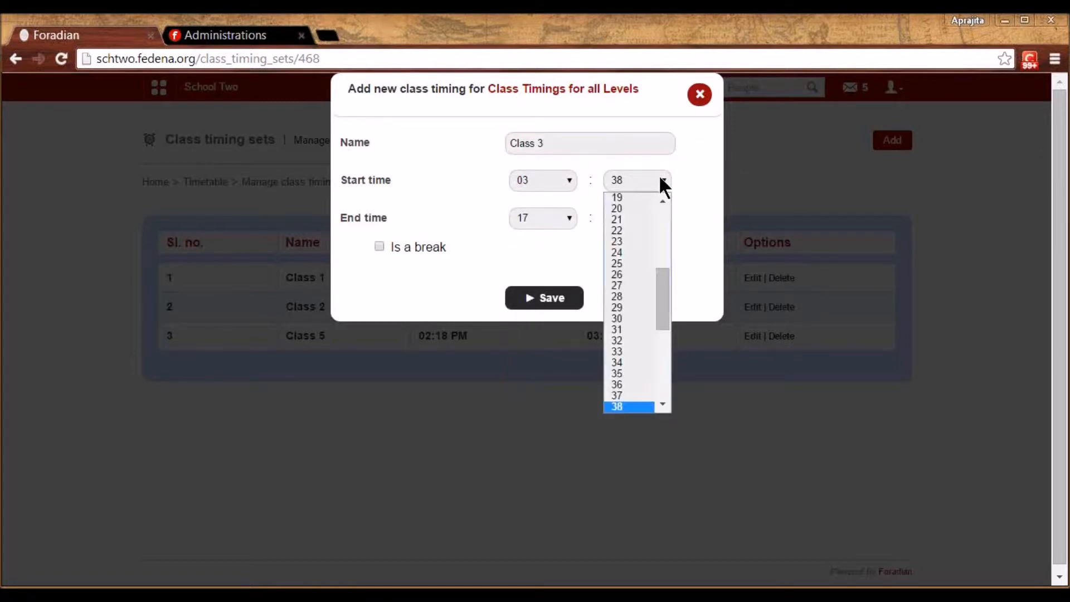
drag(662, 292, 666, 215)
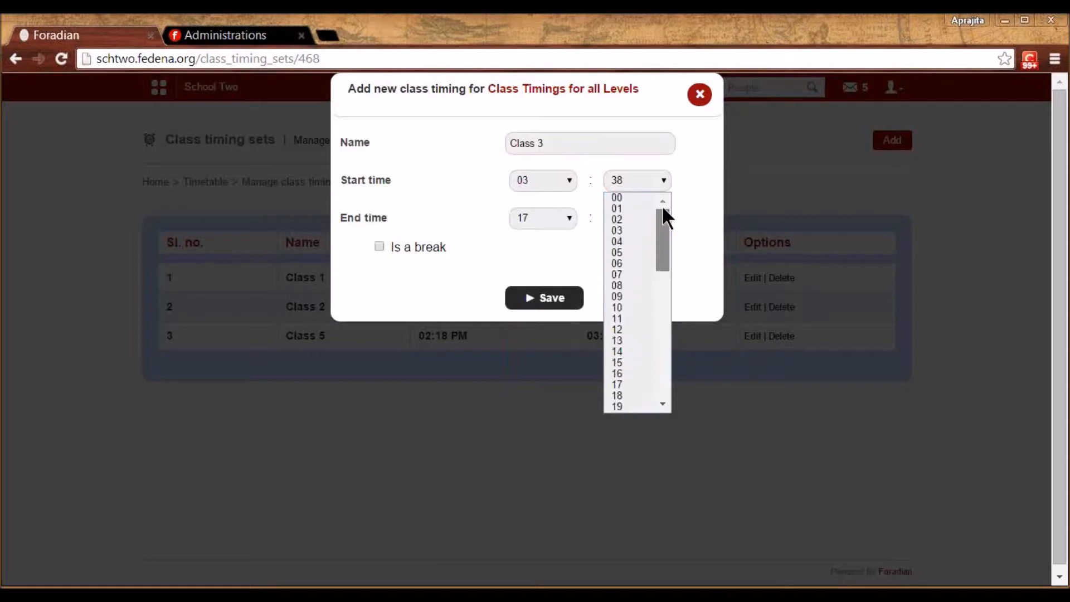
click(632, 198)
click(548, 184)
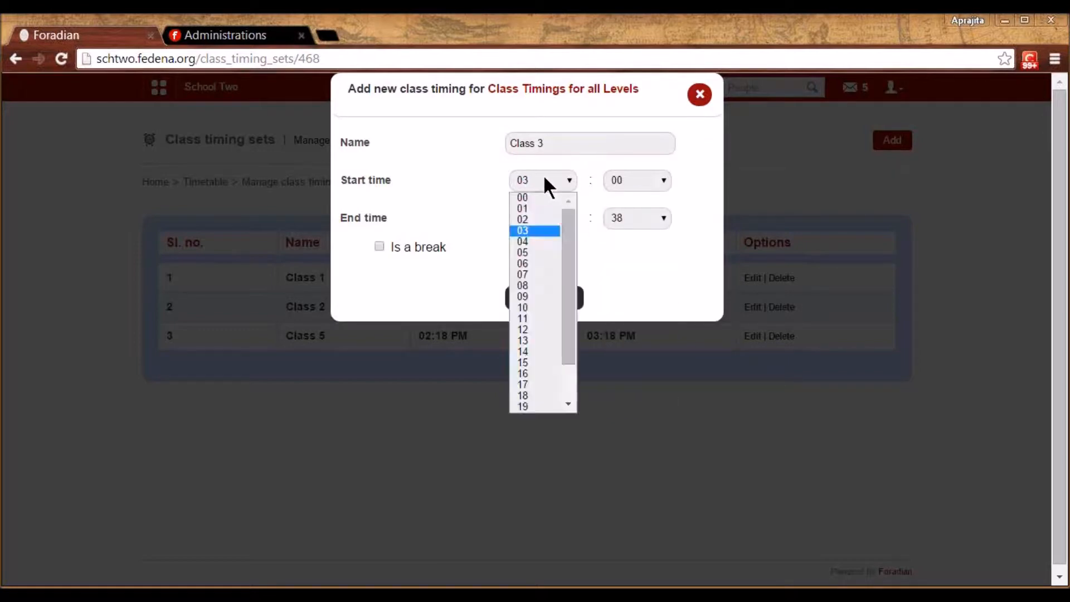
click(525, 363)
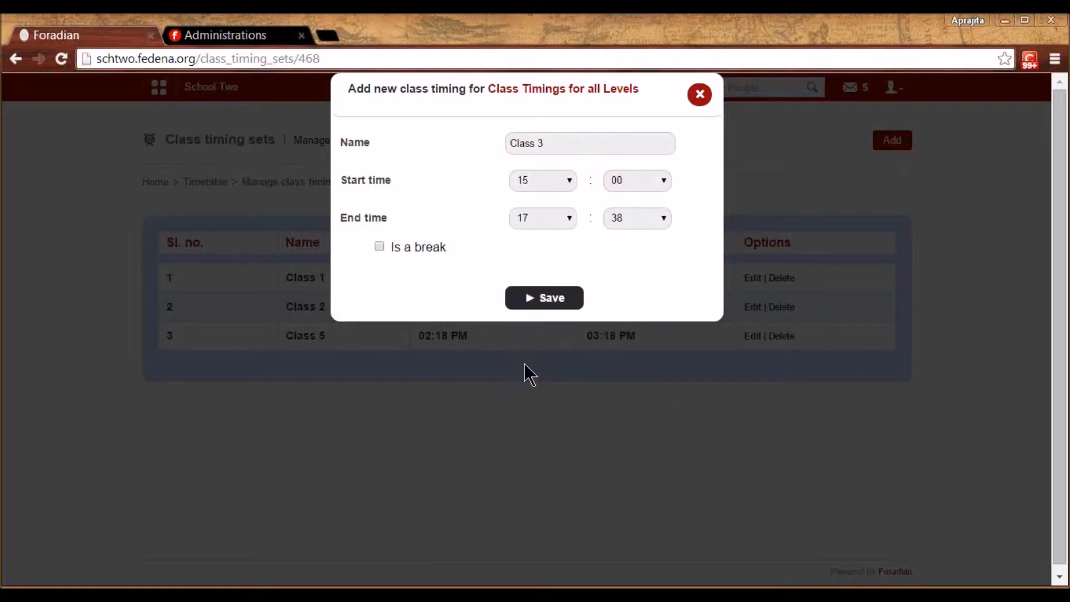
click(561, 217)
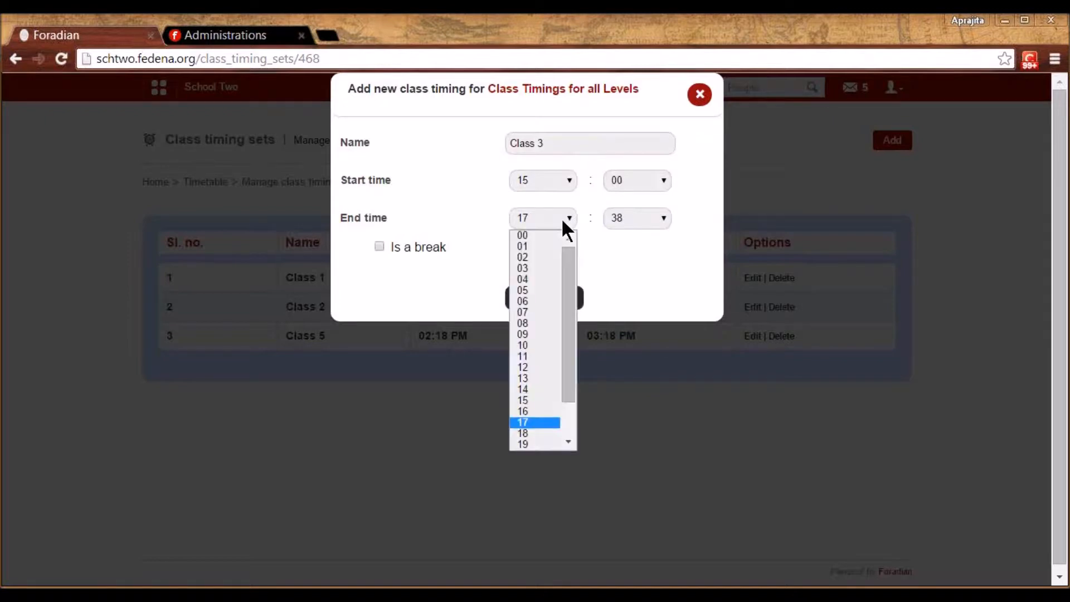
click(527, 412)
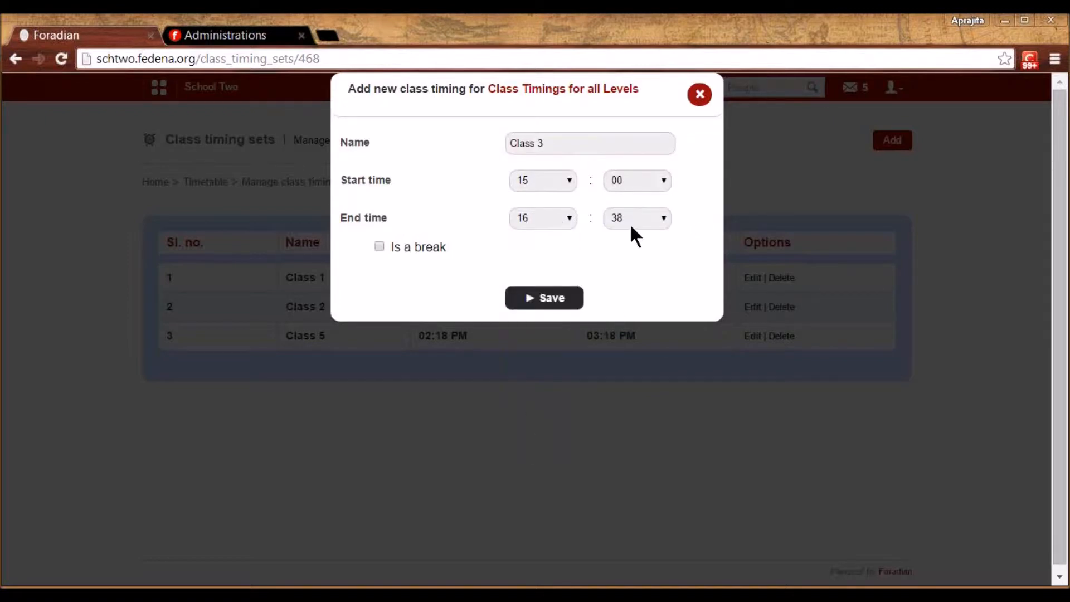
click(544, 299)
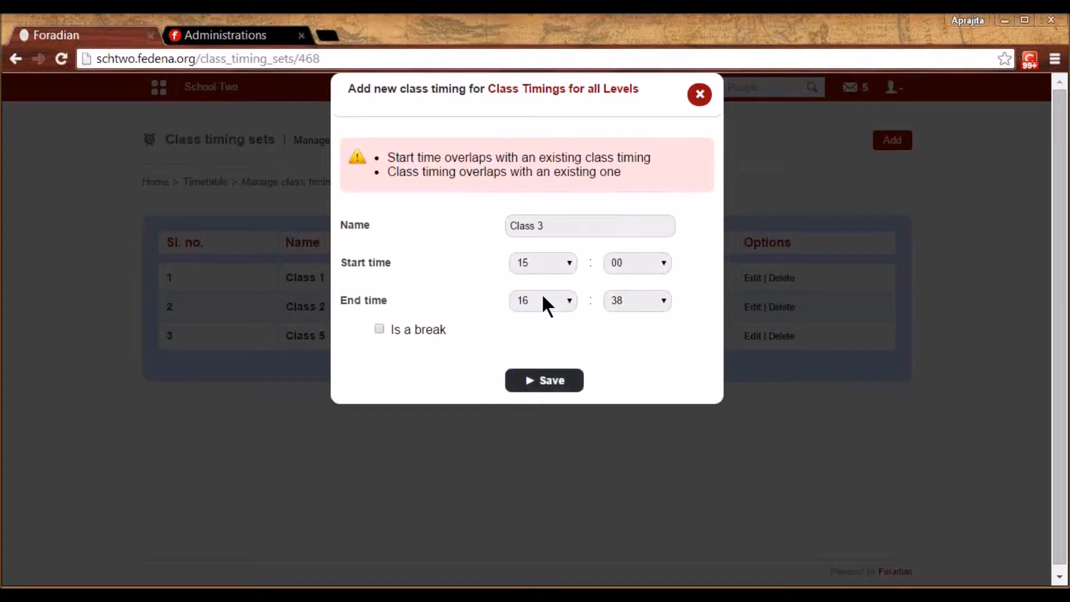
Change Class 3's start and end hours to 18, giving 06:00–06:38 PM, and save
click(564, 262)
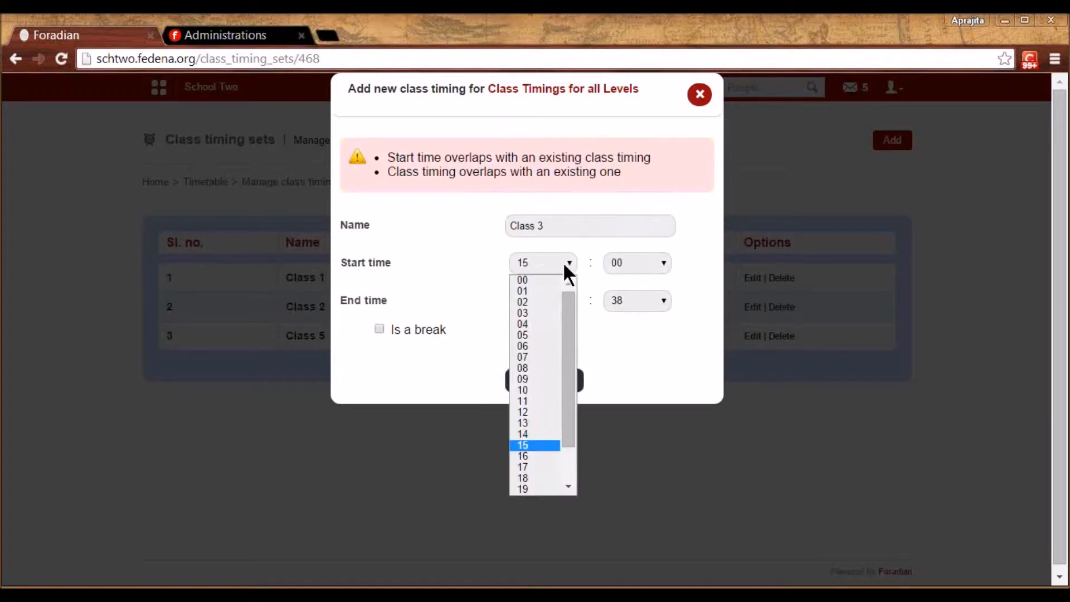
click(527, 478)
click(544, 299)
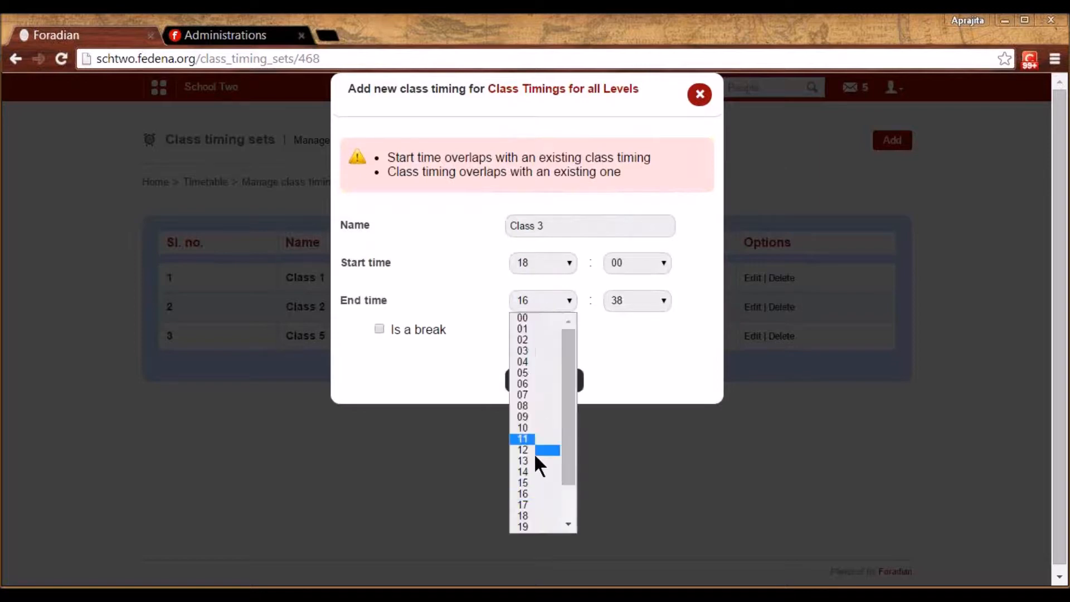
click(529, 516)
click(540, 377)
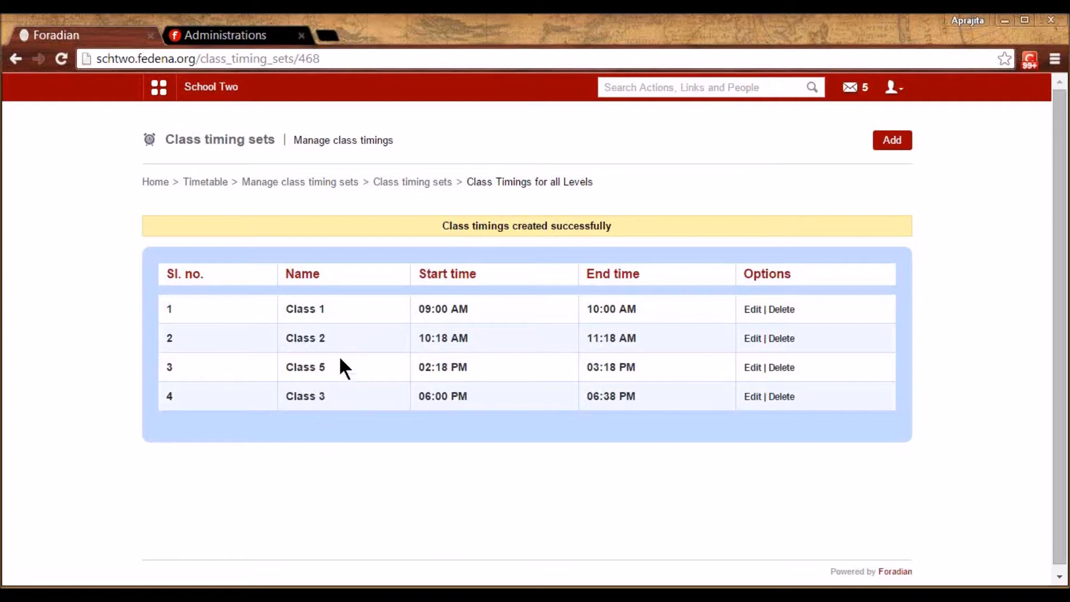
click(299, 183)
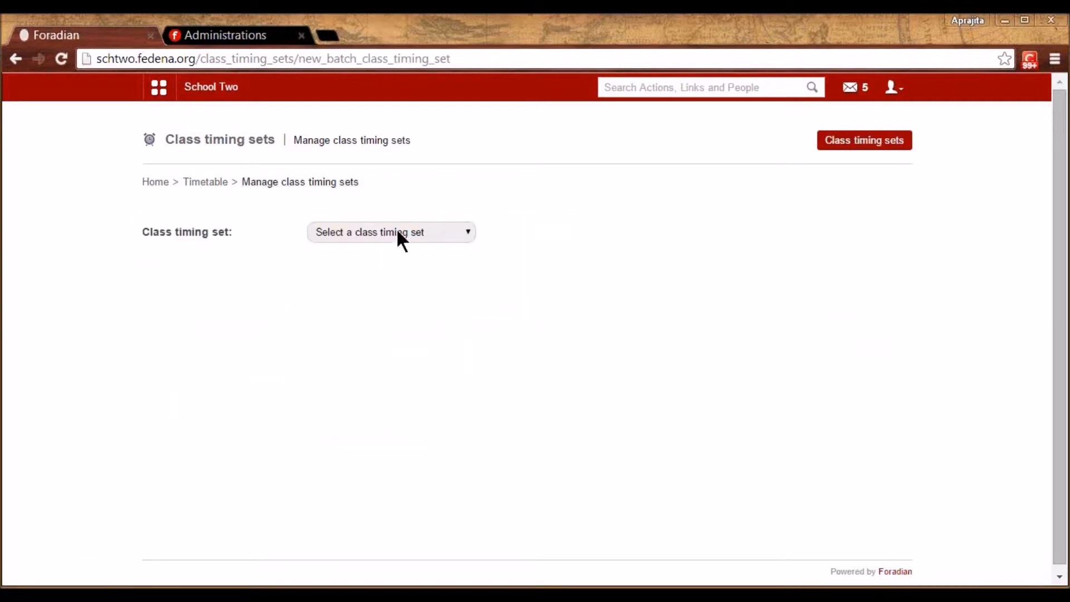
Move batches Btech CSE Sem1 - A 2015 and A 2016 into Class Timings for all Levels and confirm
click(397, 232)
click(401, 259)
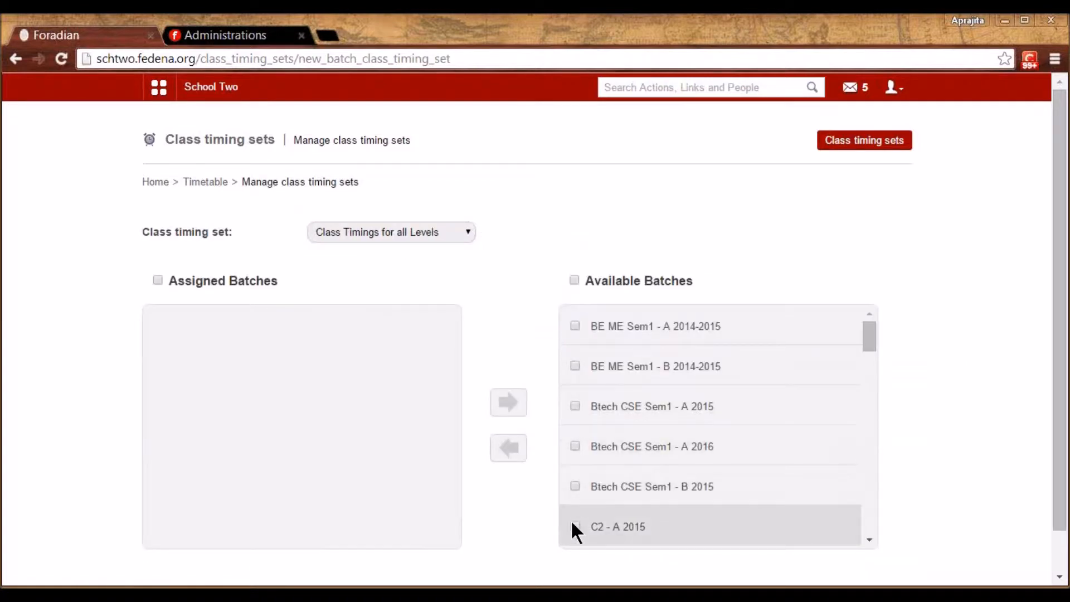
click(576, 405)
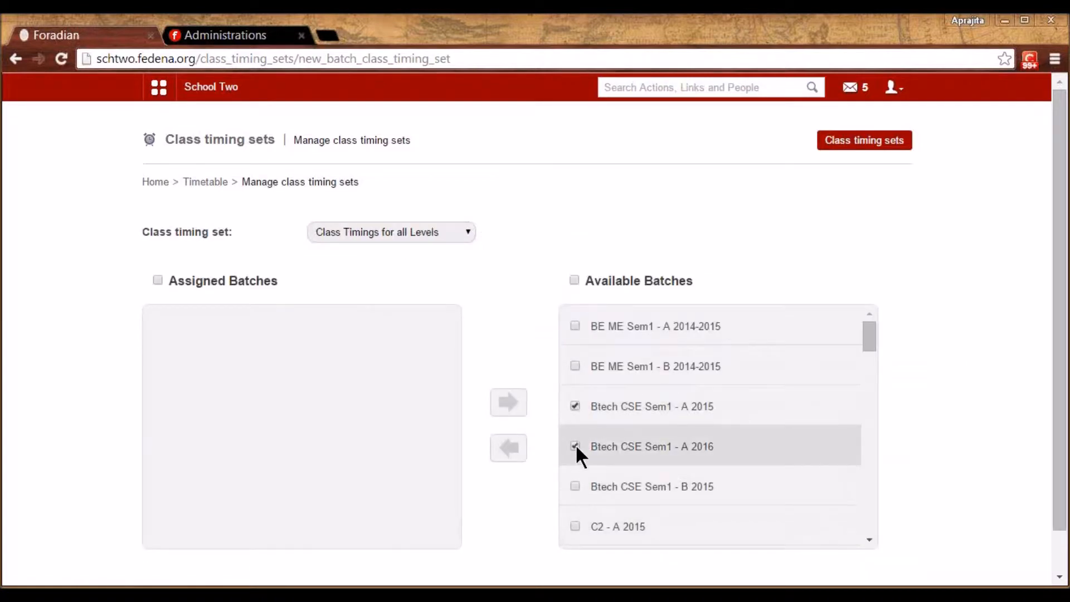
click(575, 446)
click(508, 452)
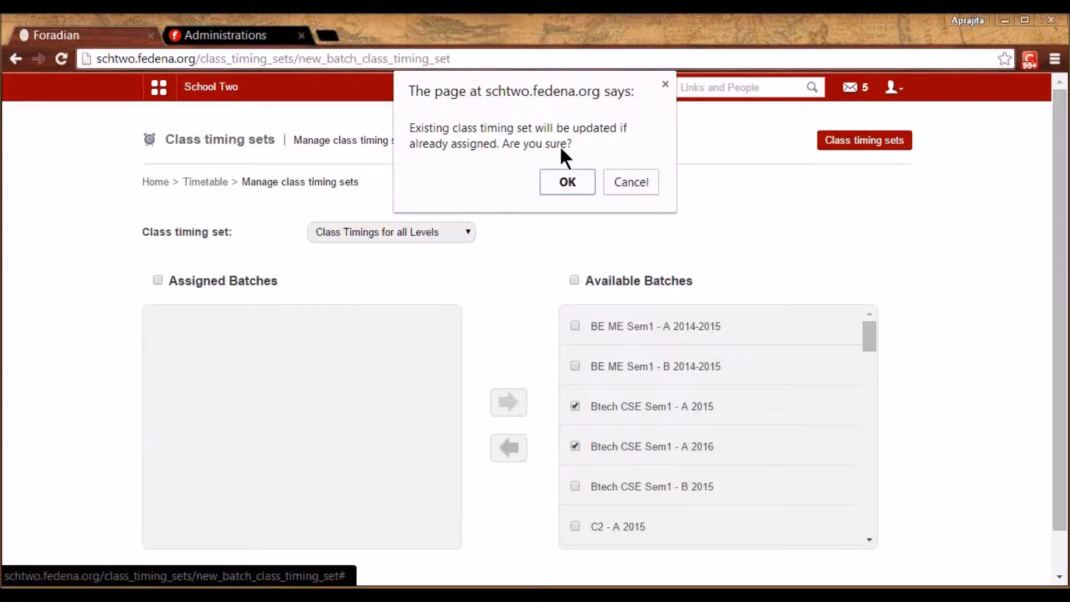
click(567, 180)
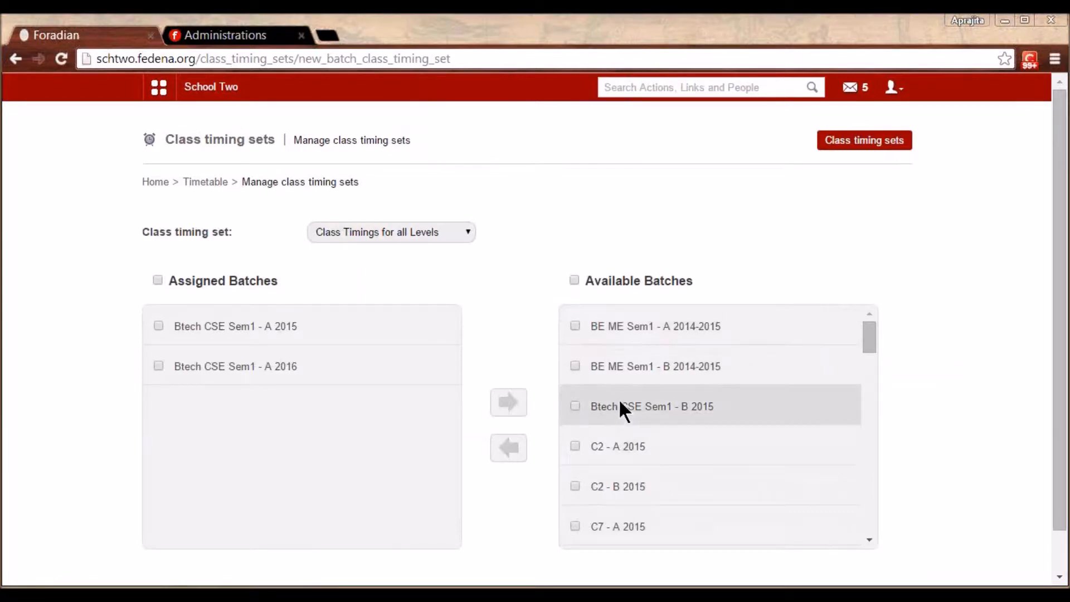
click(206, 183)
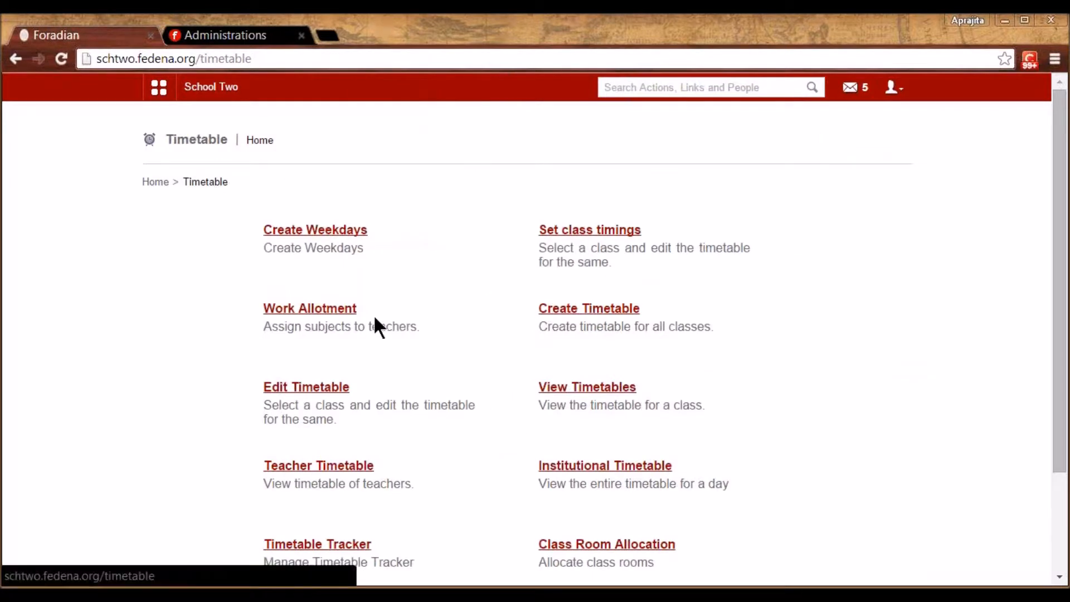
In Work Allotment, assign teachers to C7 - A 2015's Spanish and Sanskrit subjects
click(326, 308)
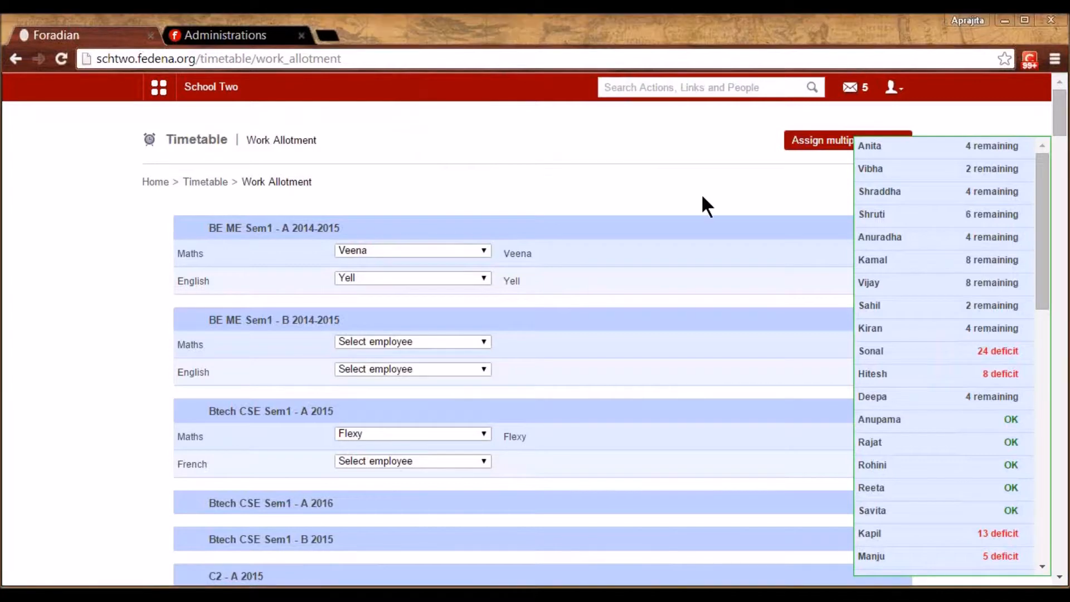
scroll(702, 197, down, 4)
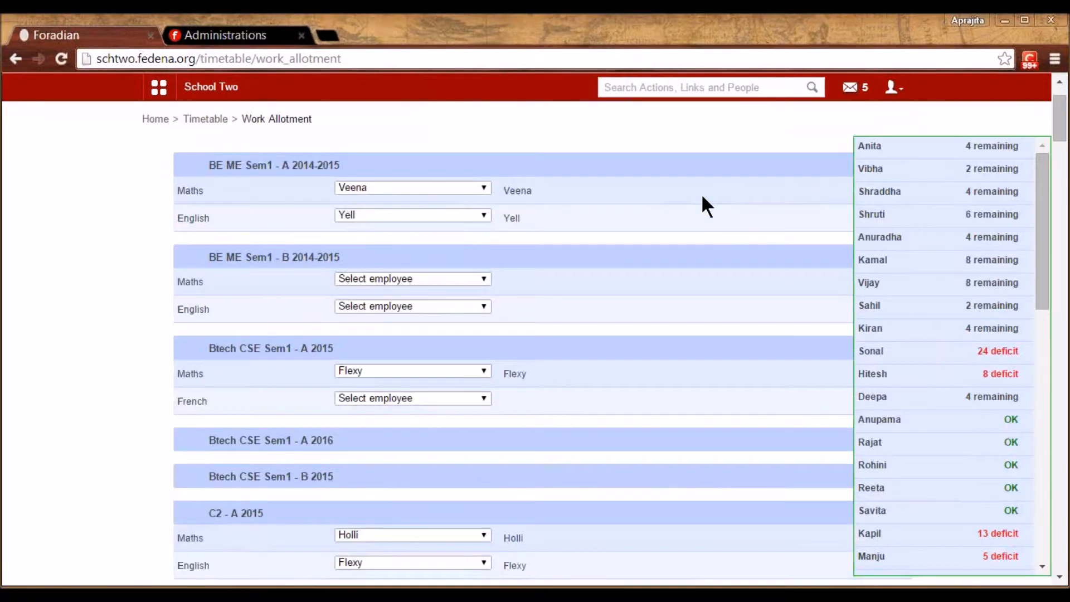
scroll(702, 198, down, 3)
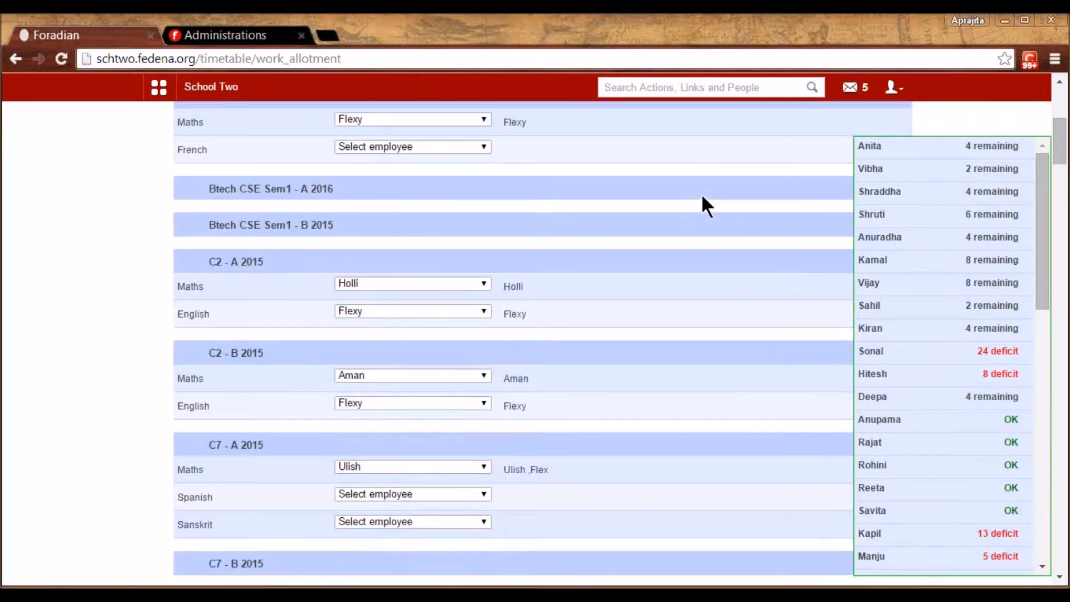
scroll(702, 196, down, 3)
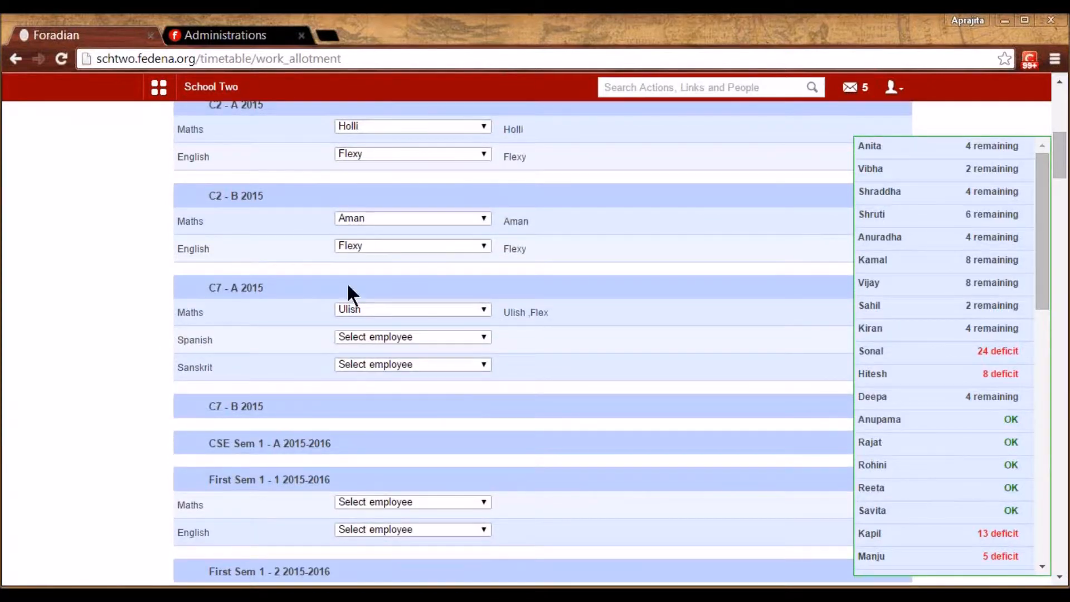
click(360, 337)
click(359, 383)
click(393, 365)
click(393, 328)
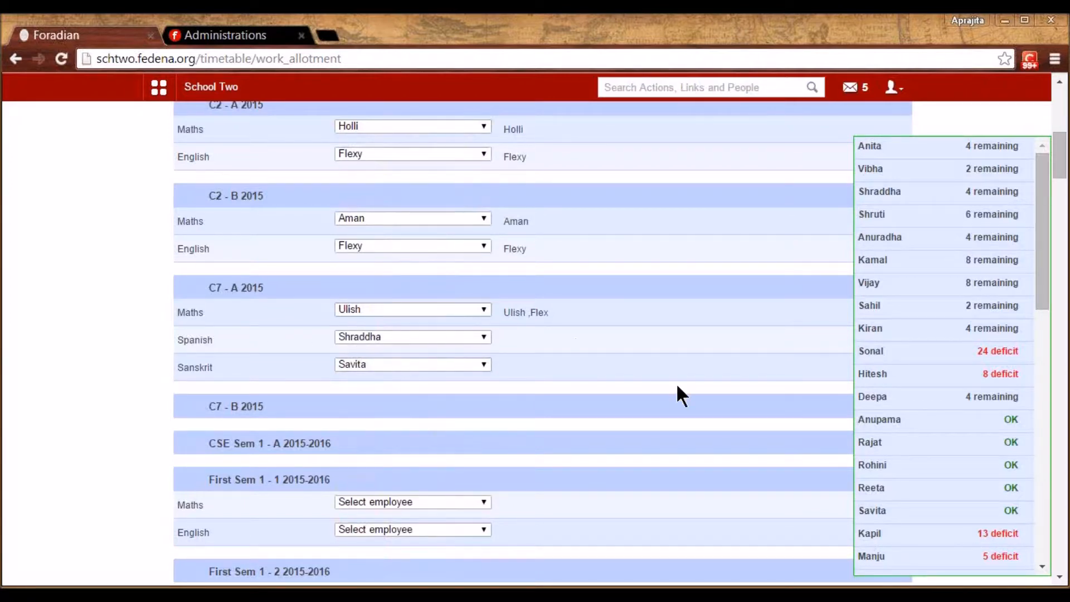
Scroll through the work allotment list to review employees' remaining and deficit periods
scroll(678, 387, down, 4)
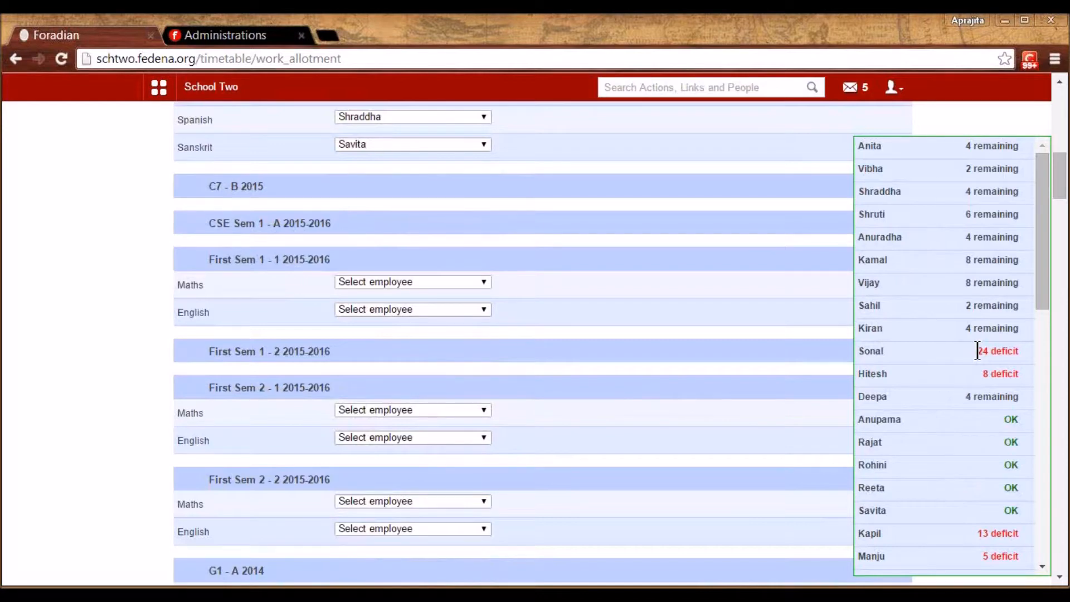
drag(1016, 419, 928, 435)
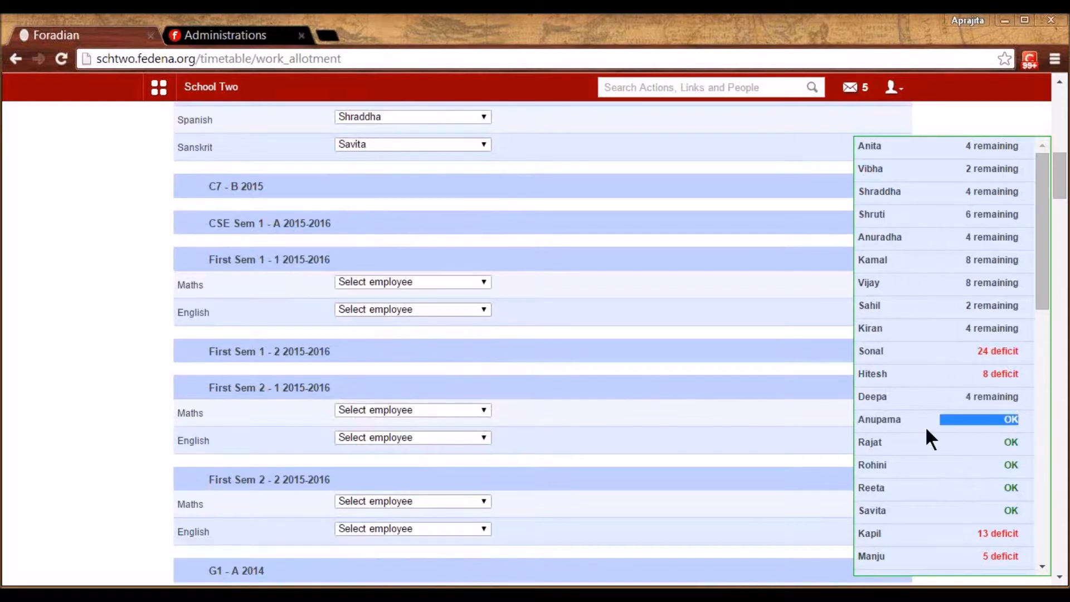
click(752, 413)
scroll(752, 412, down, 2)
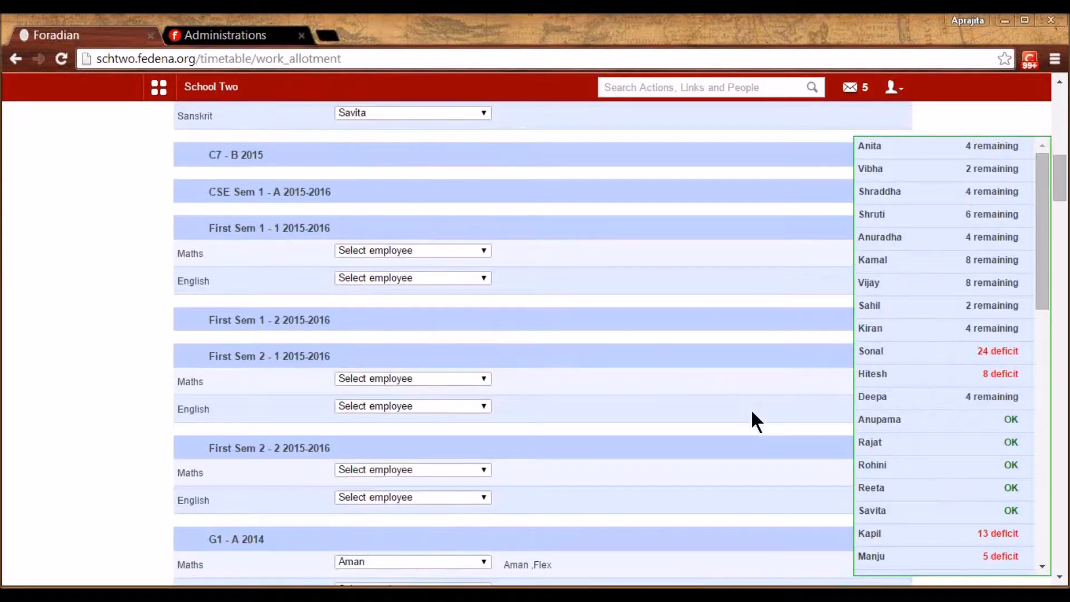
scroll(753, 412, up, 20)
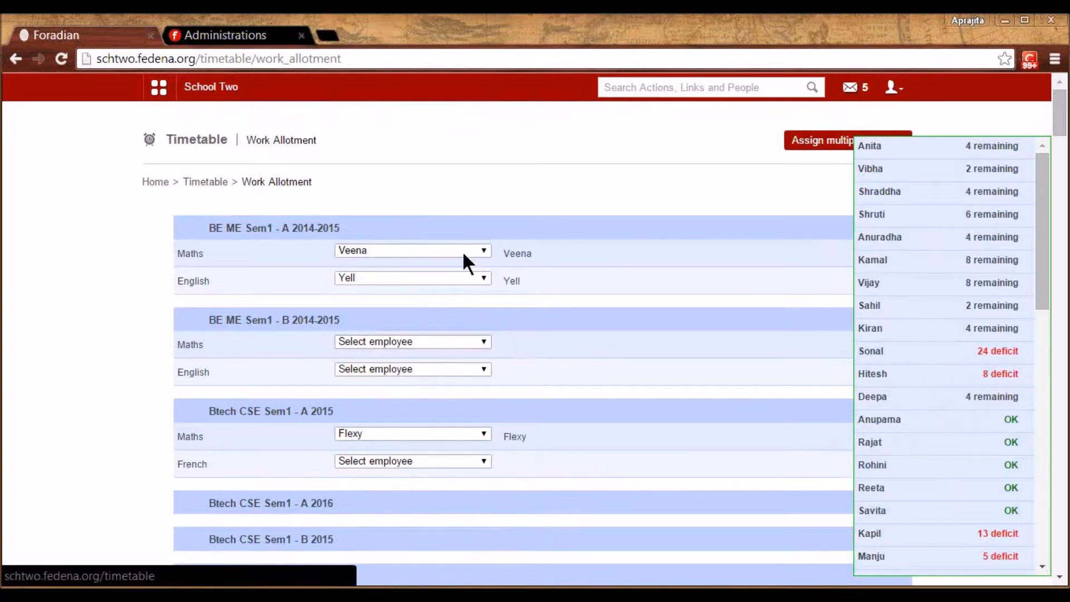
Try creating a 2015-01-19 to 2015-01-21 timetable, then open Edit Timetable after the overlap error
click(208, 183)
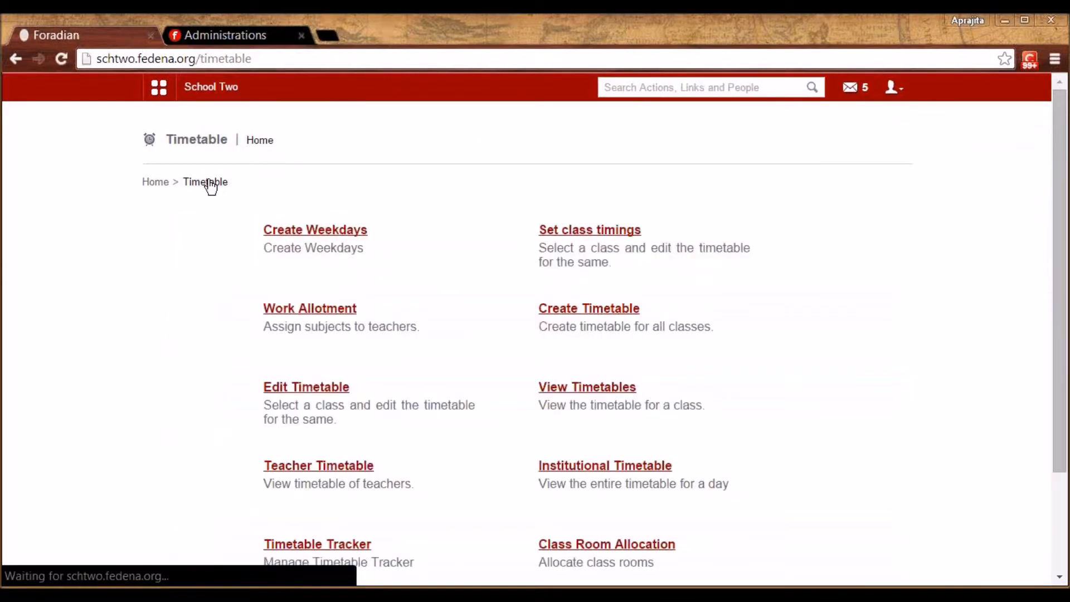
click(595, 309)
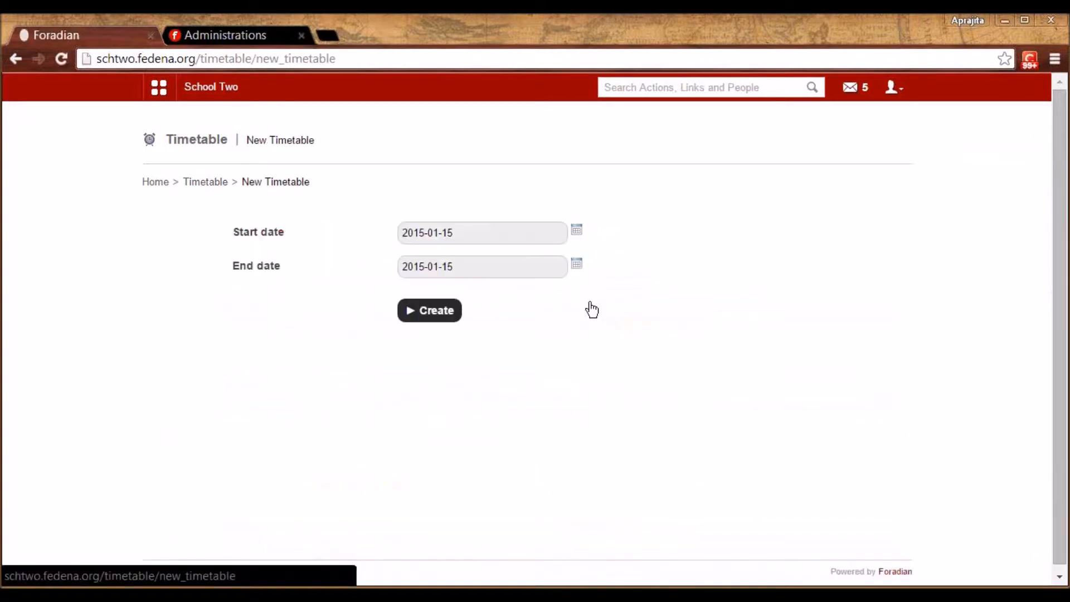
click(577, 231)
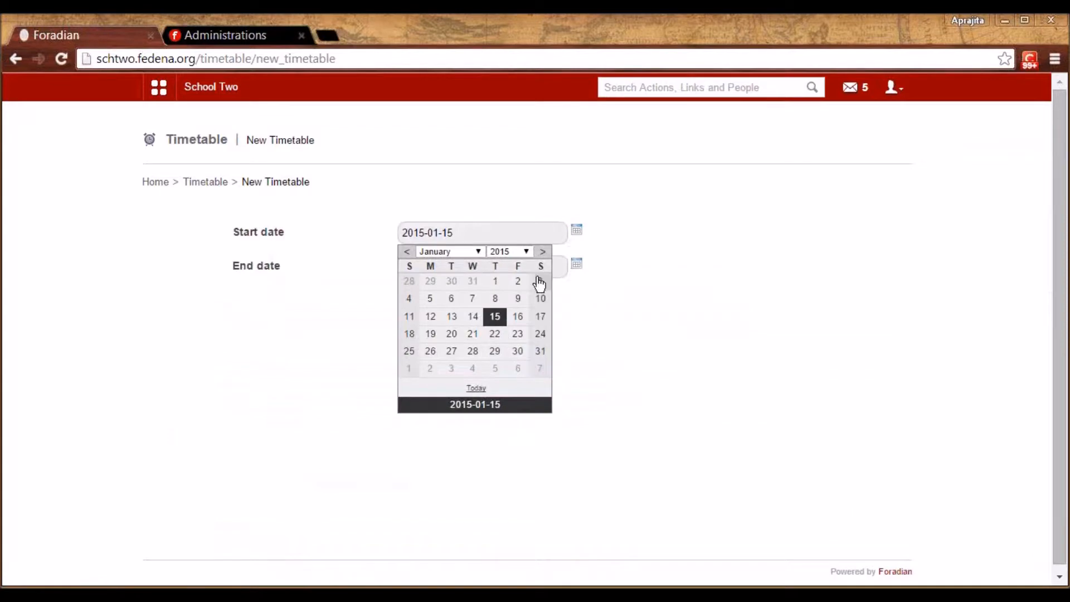
click(434, 336)
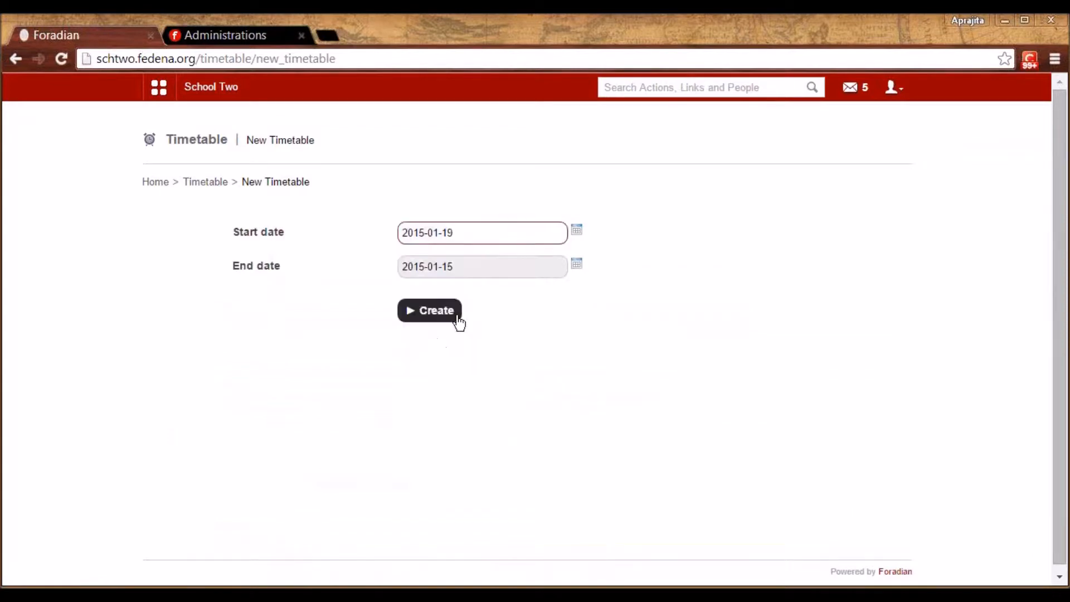
click(577, 265)
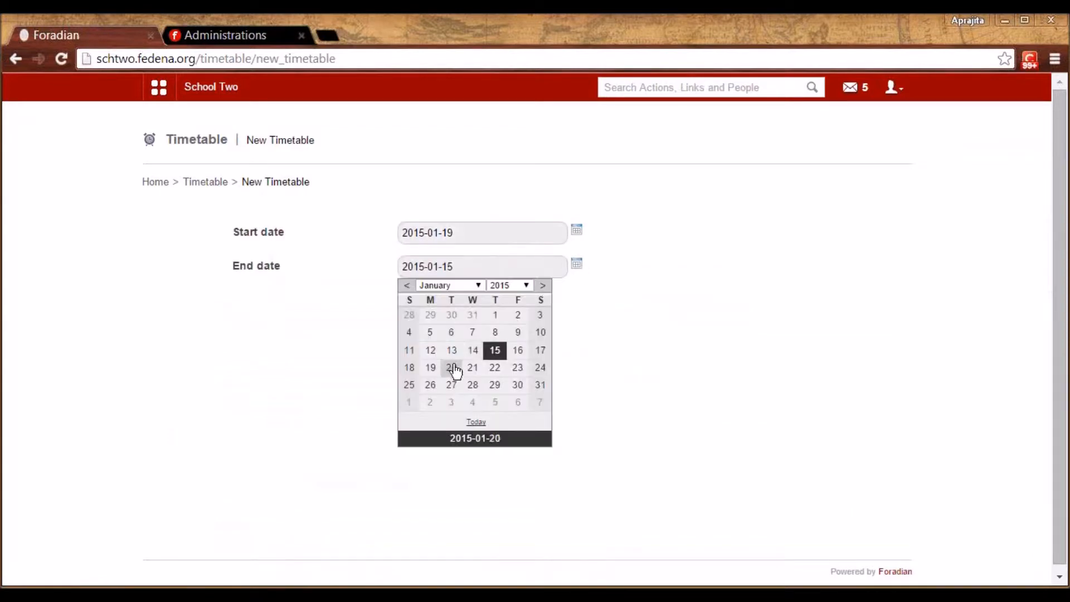
click(473, 368)
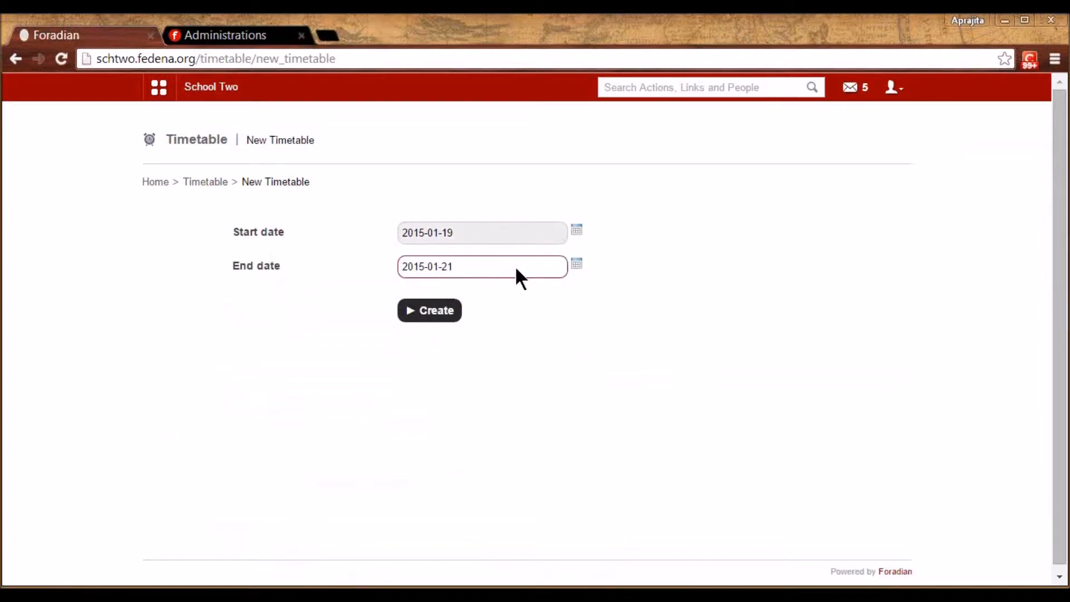
click(437, 317)
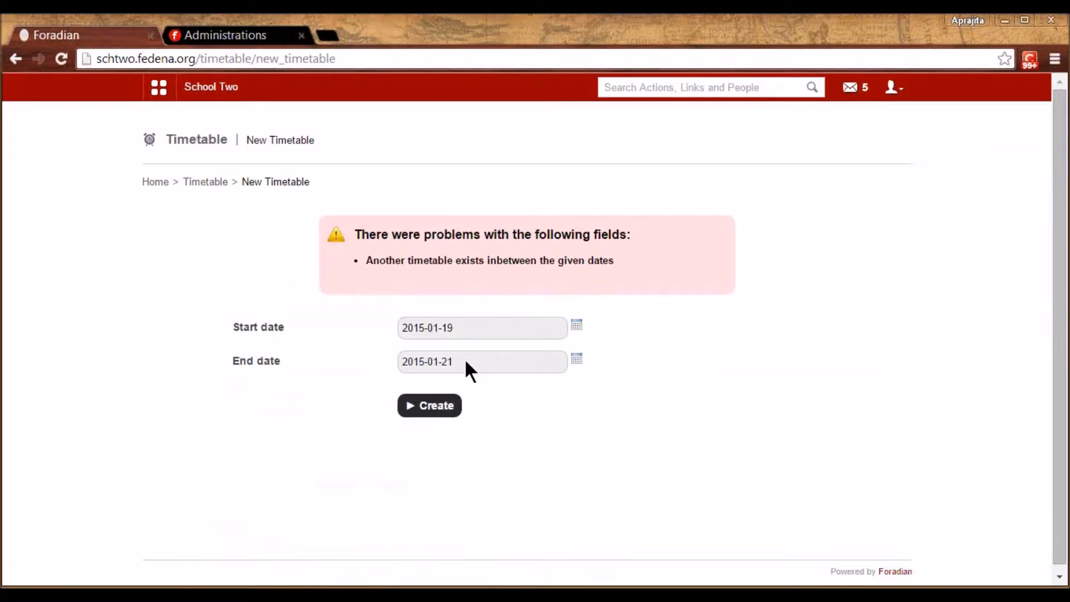
click(206, 182)
click(313, 386)
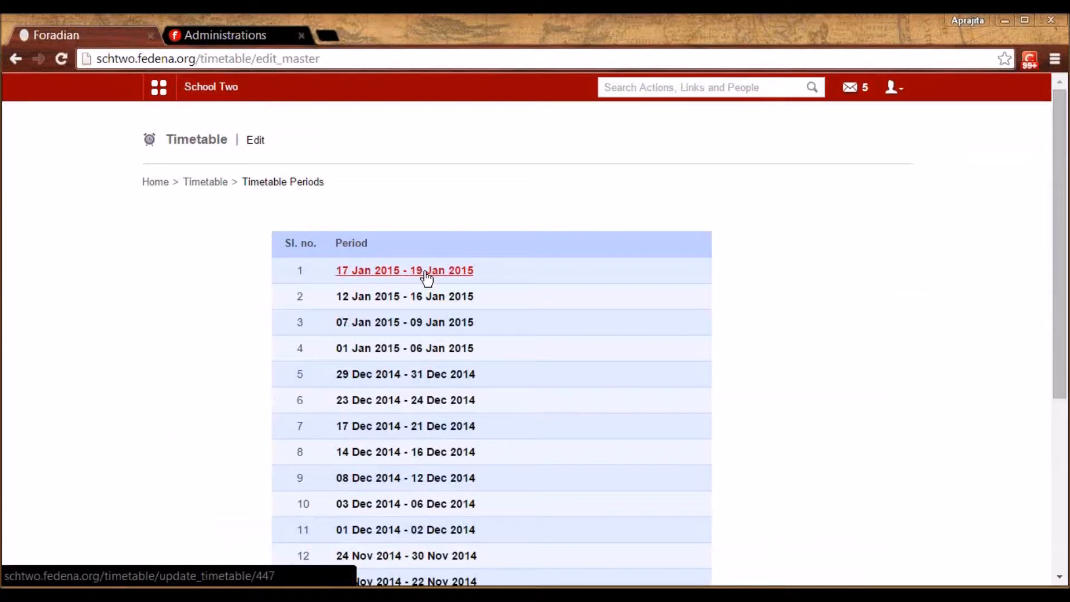
Edit the entries of the 17 Jan–19 Jan 2015 timetable for batch S5 - A 2014
click(424, 272)
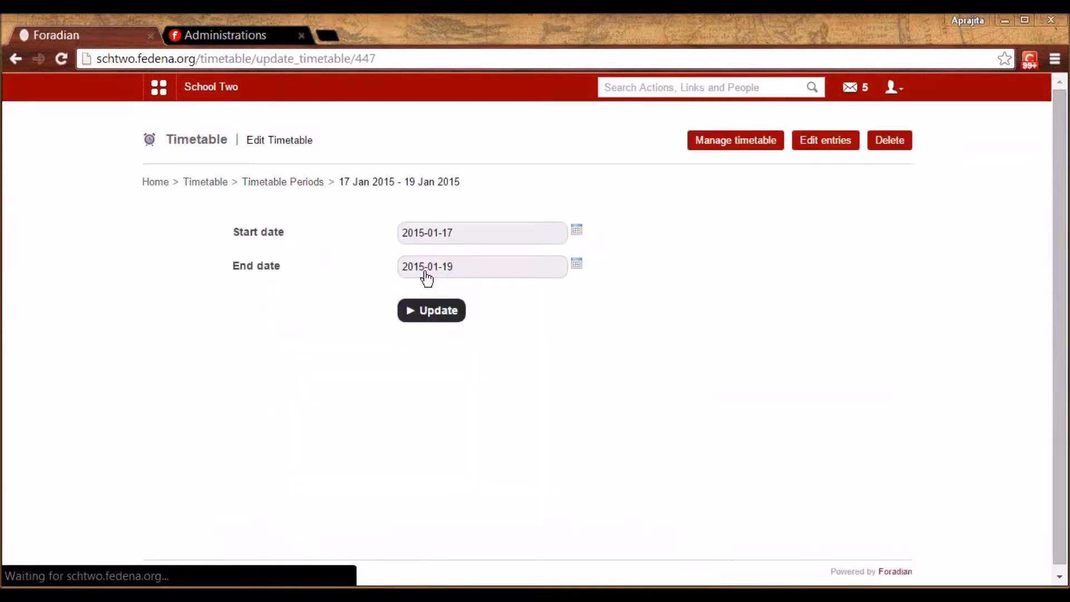
click(825, 144)
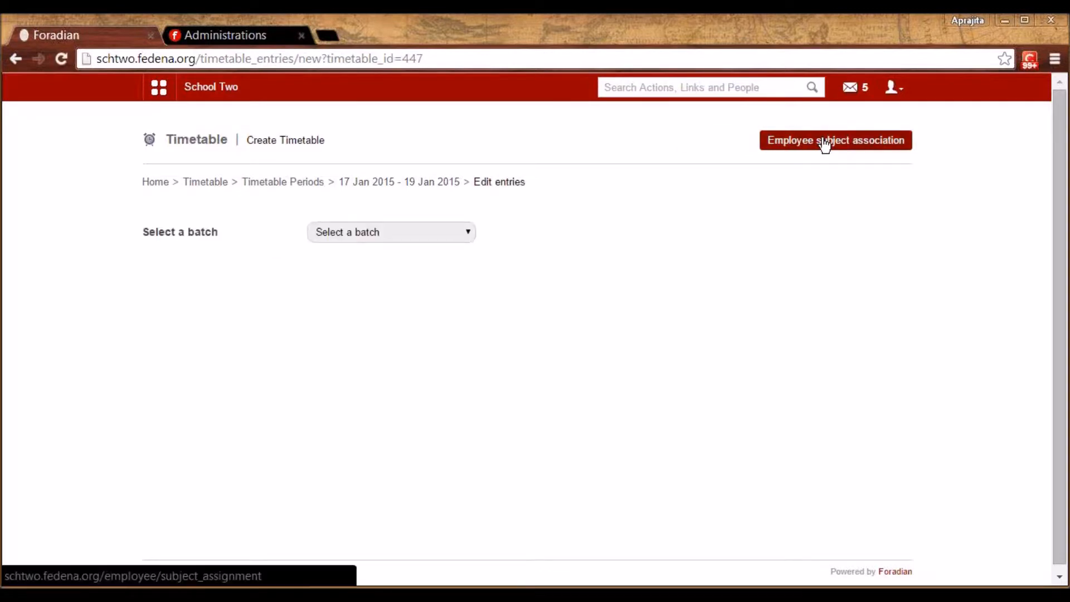
click(438, 231)
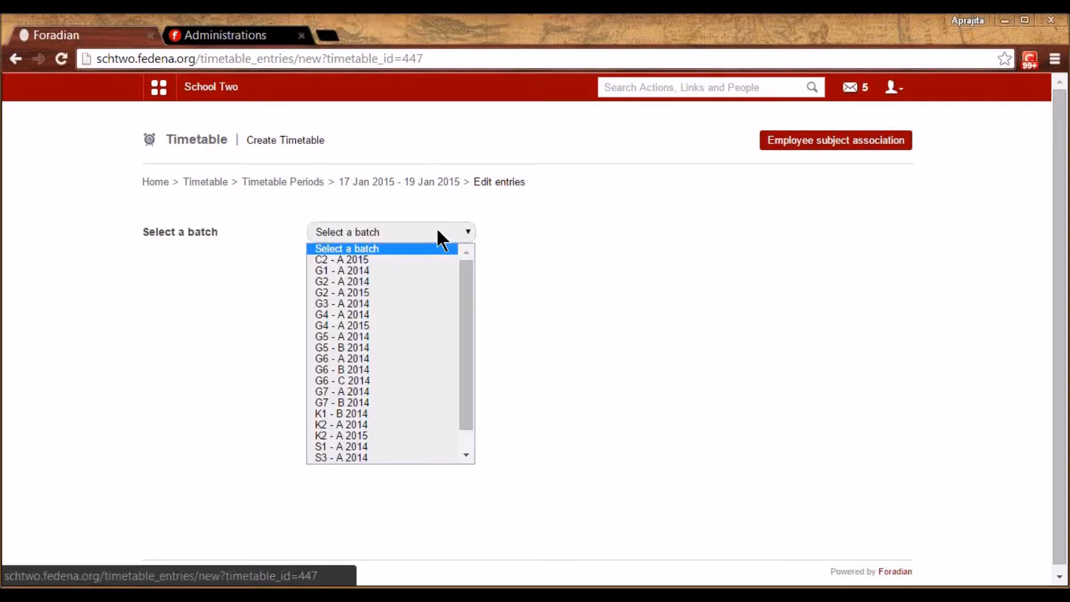
scroll(470, 361, down, 1)
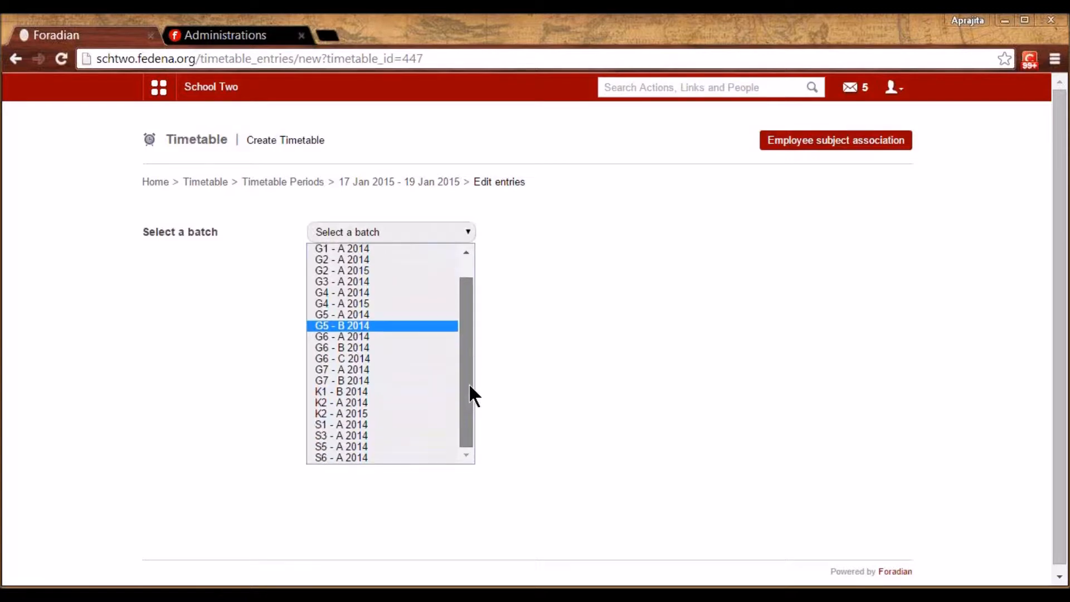
click(378, 448)
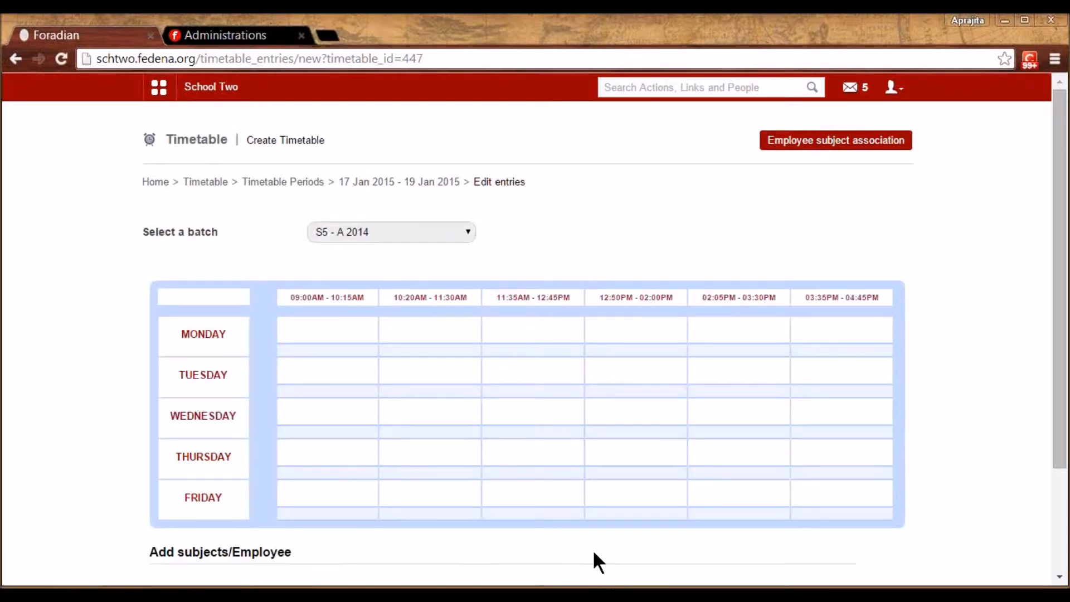
Choose English-I, and after seeing no teacher, go to Employee subject association
scroll(594, 554, down, 2)
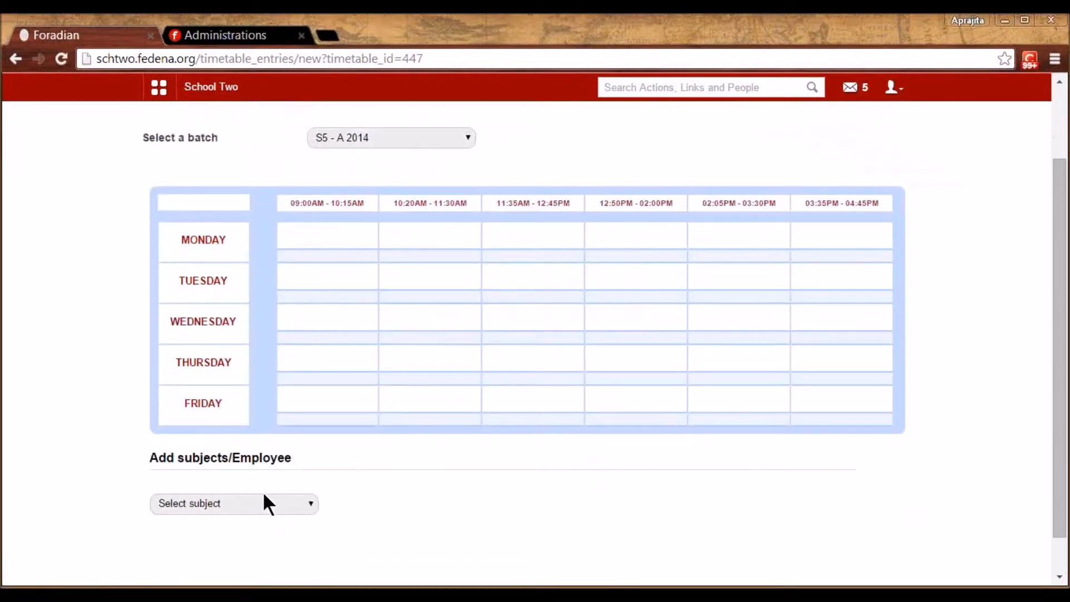
click(263, 495)
click(238, 435)
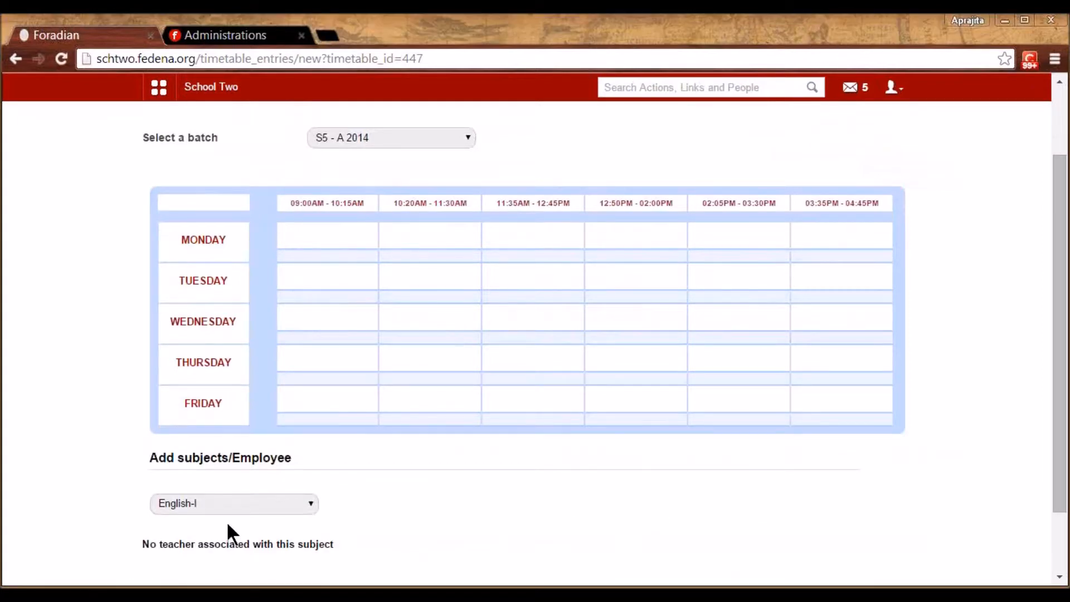
drag(1056, 366, 1063, 286)
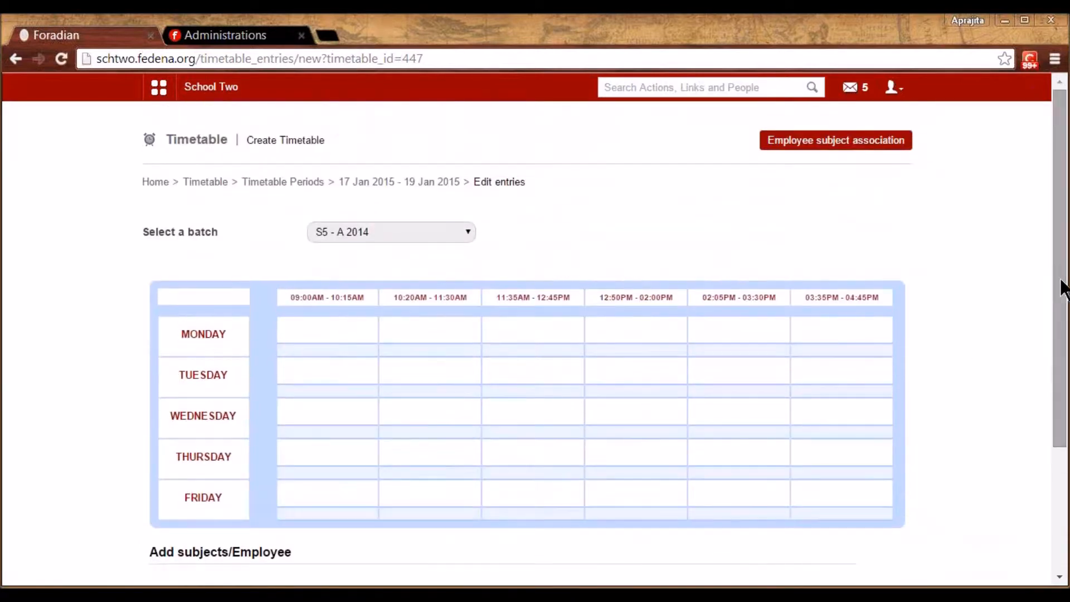
click(844, 145)
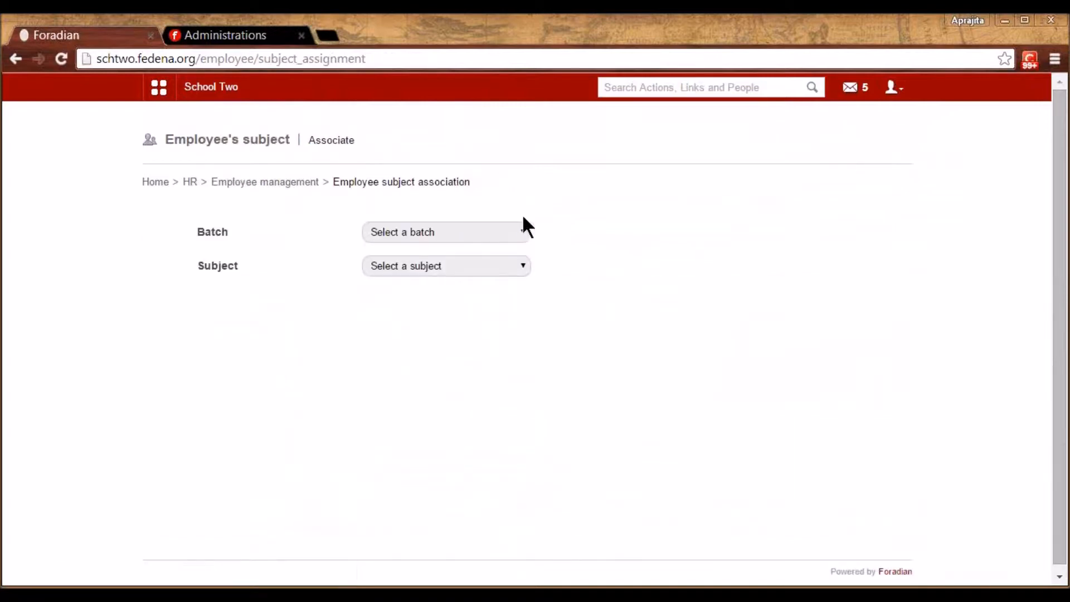
For batch S5 - A 2014, assign an English-department teacher to English-I
click(480, 233)
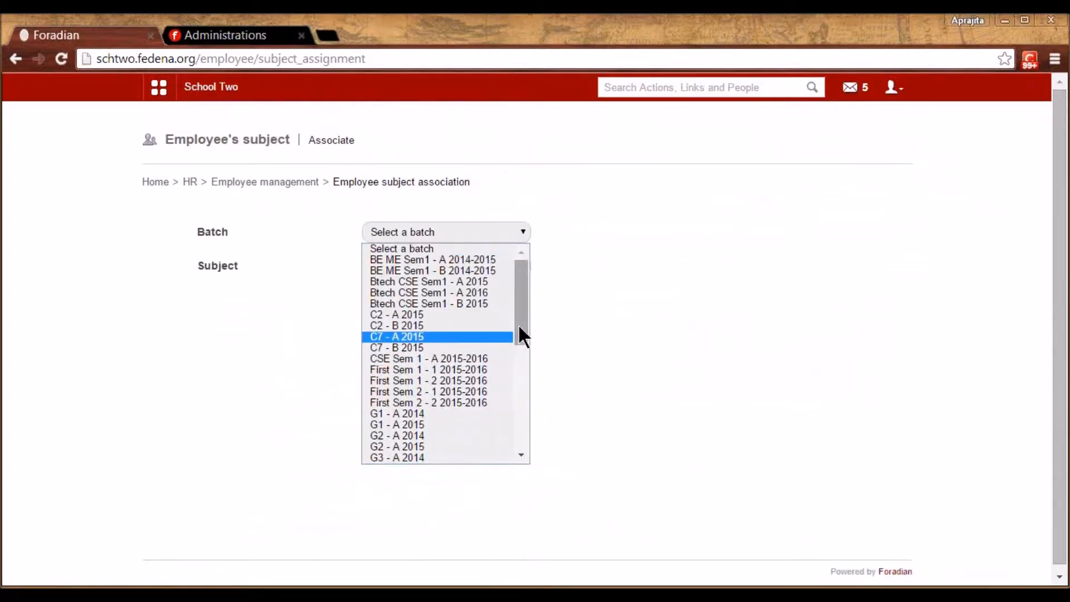
drag(520, 336, 511, 440)
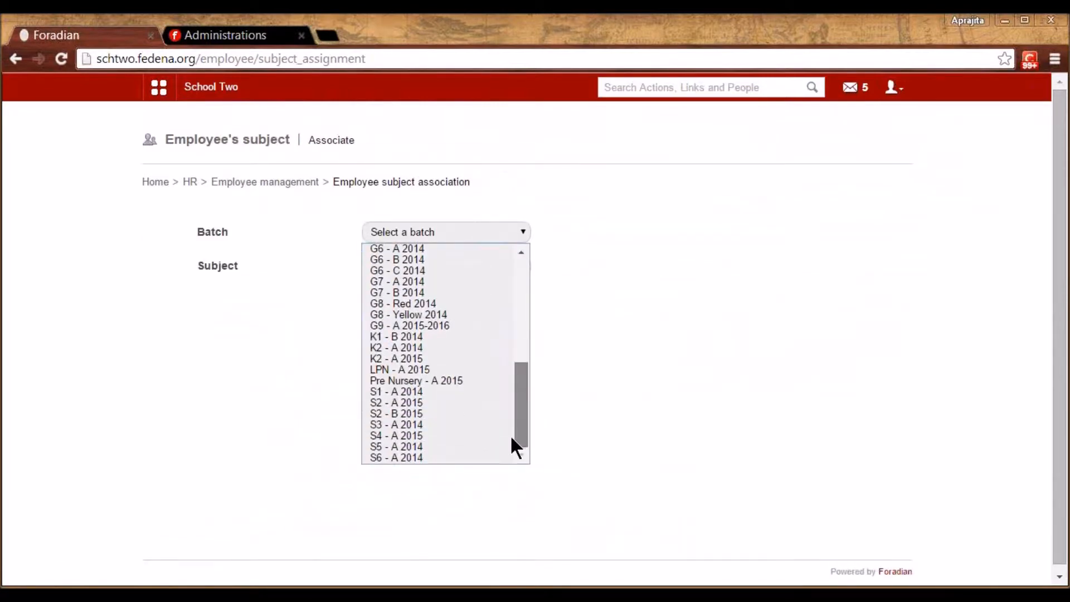
click(444, 447)
click(413, 267)
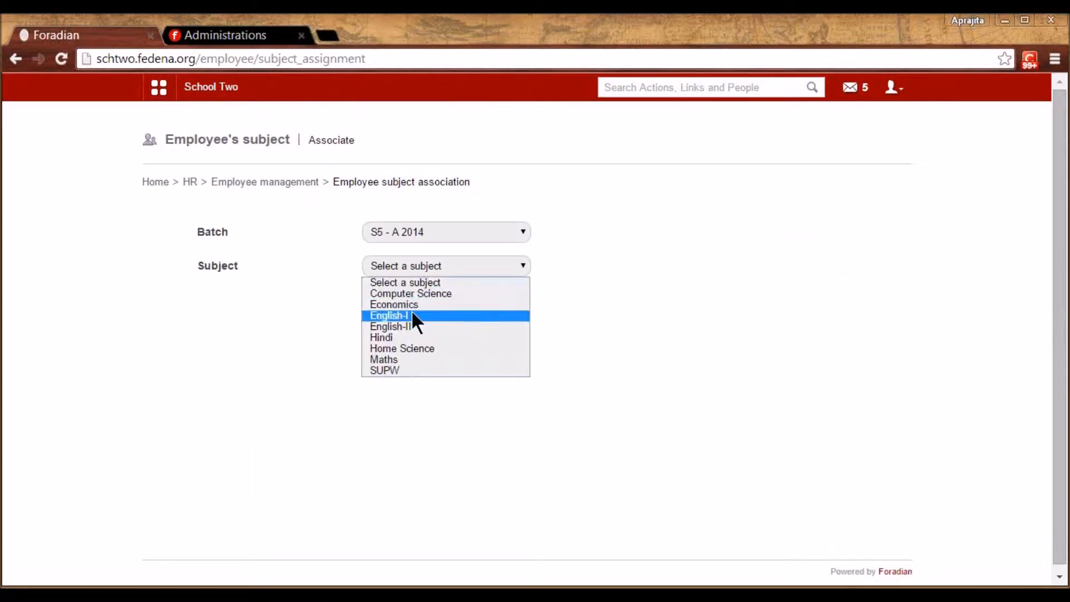
click(411, 310)
click(508, 334)
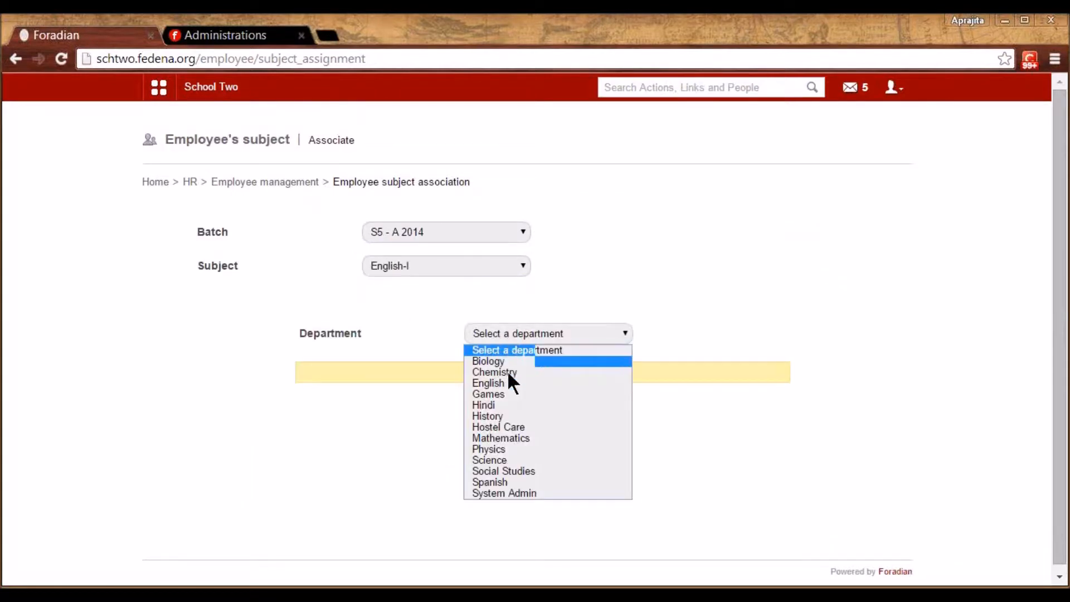
click(506, 383)
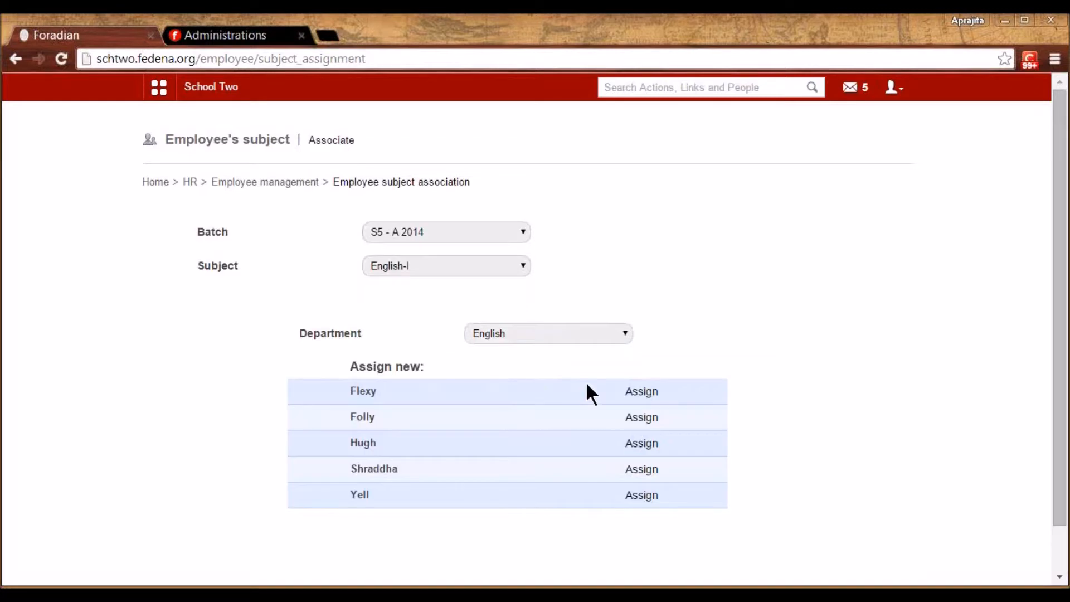
click(641, 392)
Assign an English-department teacher to English-II and a Mathematics-department teacher to Maths
click(415, 264)
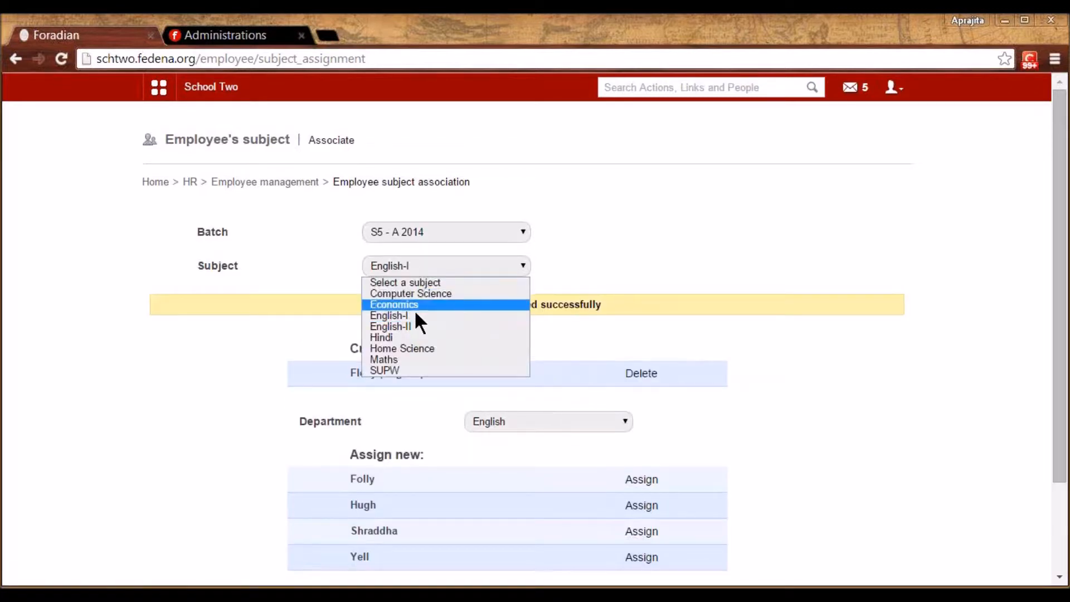
click(414, 325)
click(540, 331)
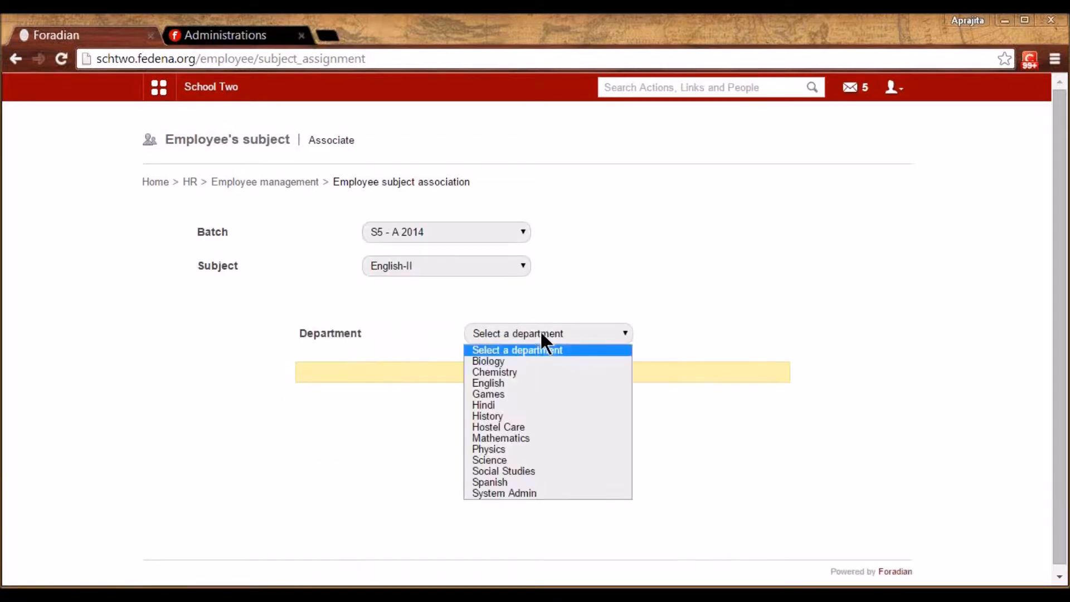
click(524, 383)
click(643, 444)
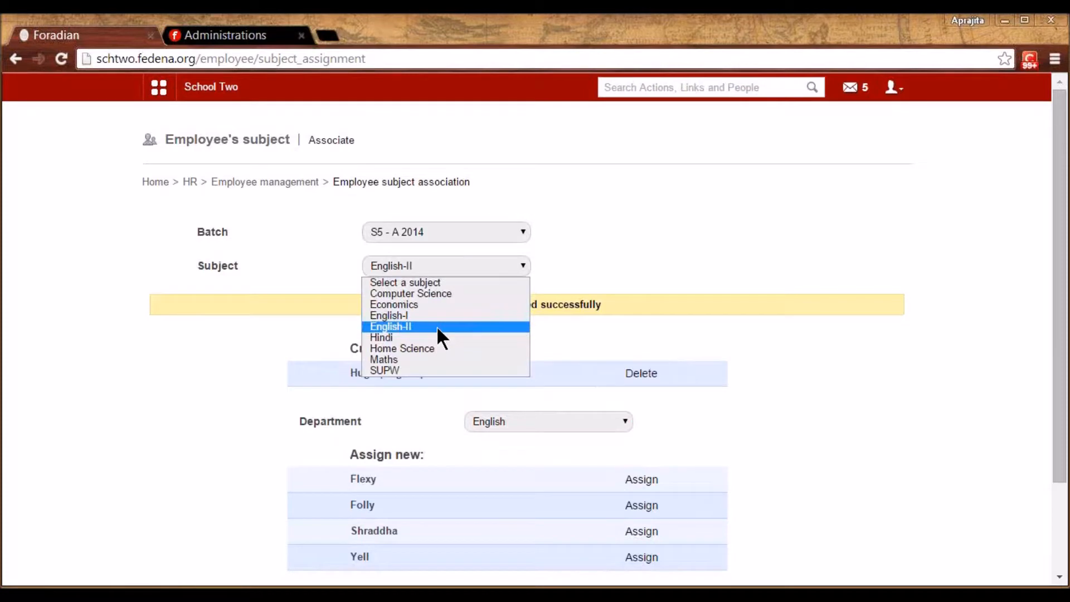
click(437, 359)
click(574, 342)
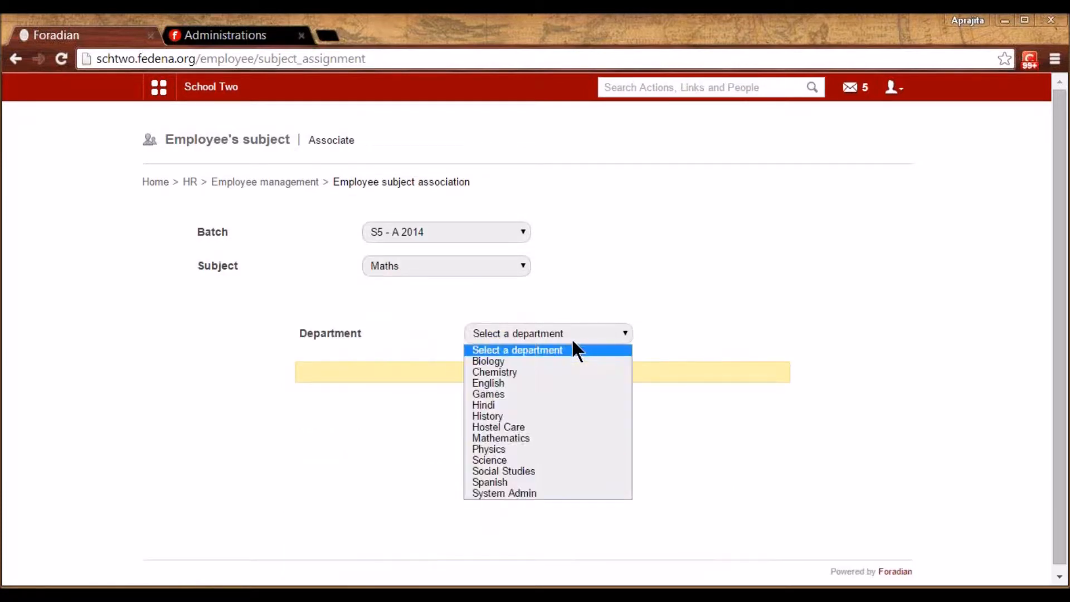
click(528, 438)
click(646, 423)
Back in Edit entries, load batch S5 - A 2014 and choose English-I to schedule
key(alt+Left)
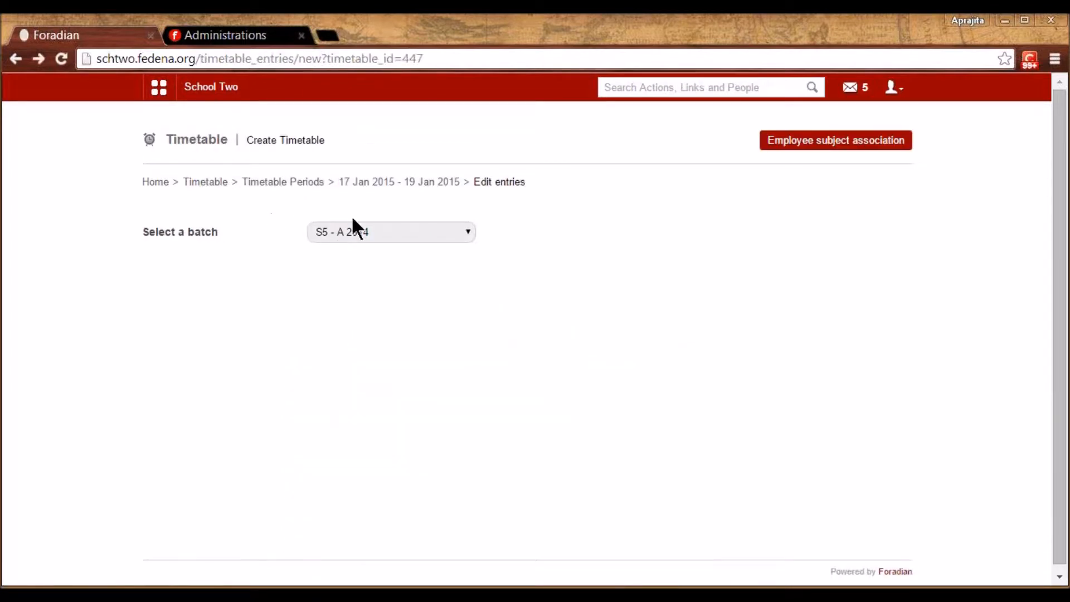
scroll(355, 224, down, 1)
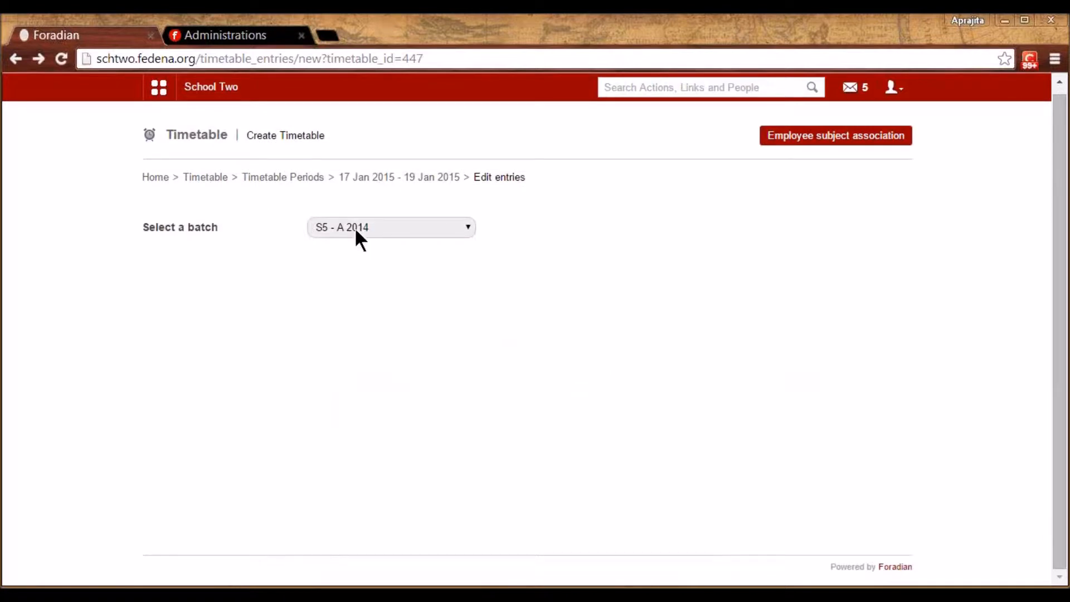
click(355, 227)
click(334, 298)
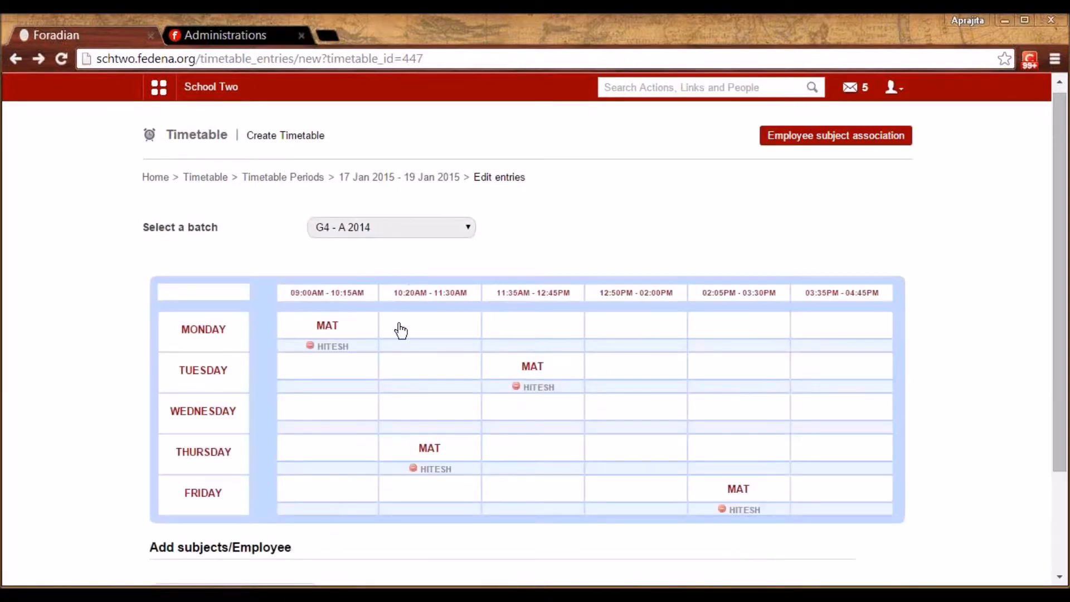
click(369, 227)
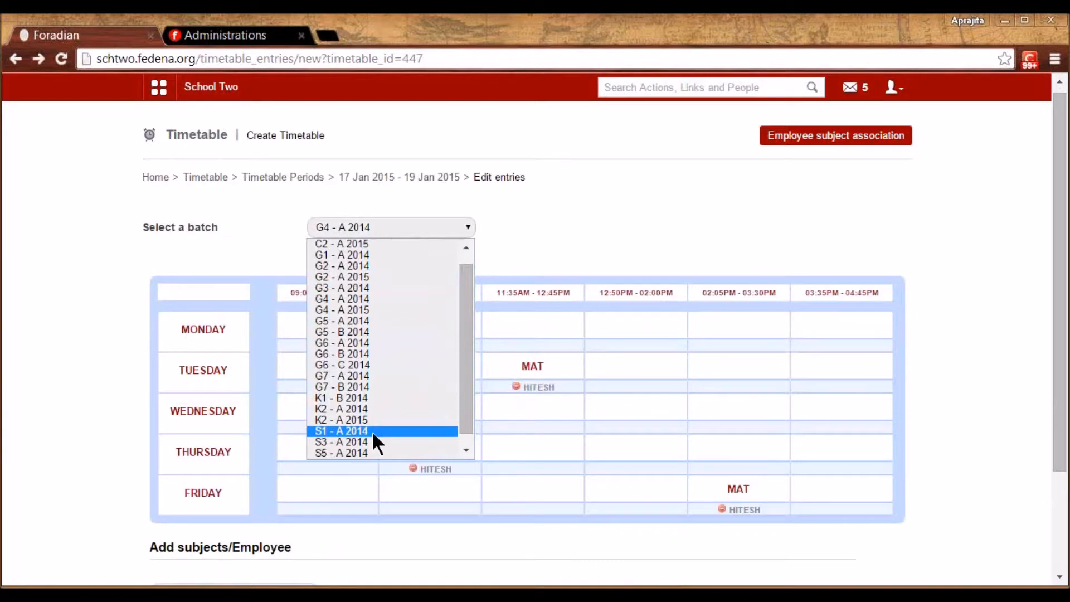
click(362, 452)
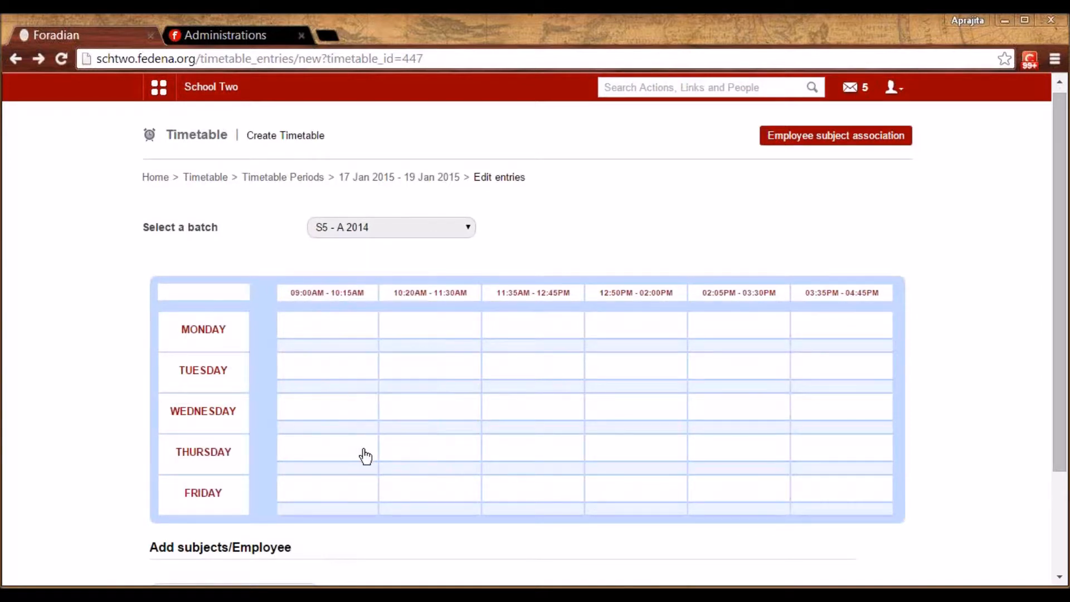
drag(1059, 371, 1051, 458)
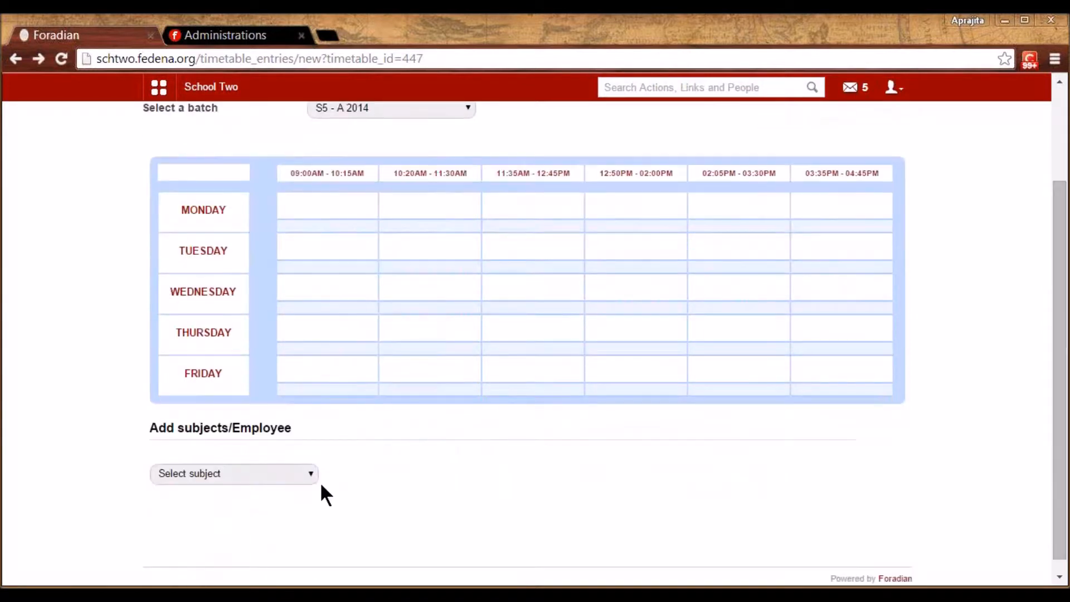
click(272, 476)
click(266, 499)
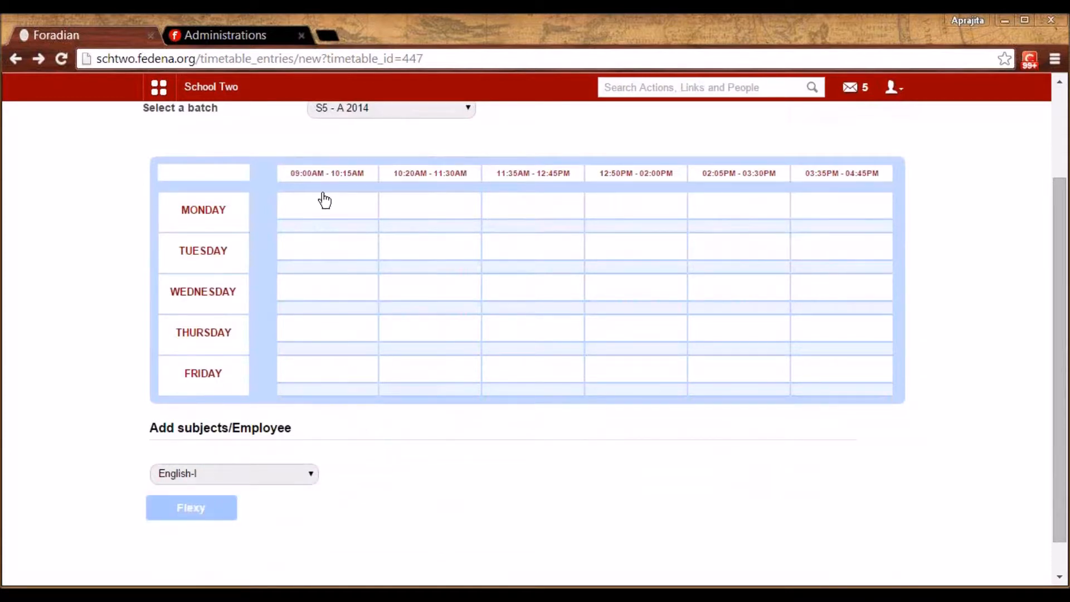
Place English-I in Monday 09:00, Tuesday 10:20, Wednesday 11:35 and Thursday 12:50
click(330, 211)
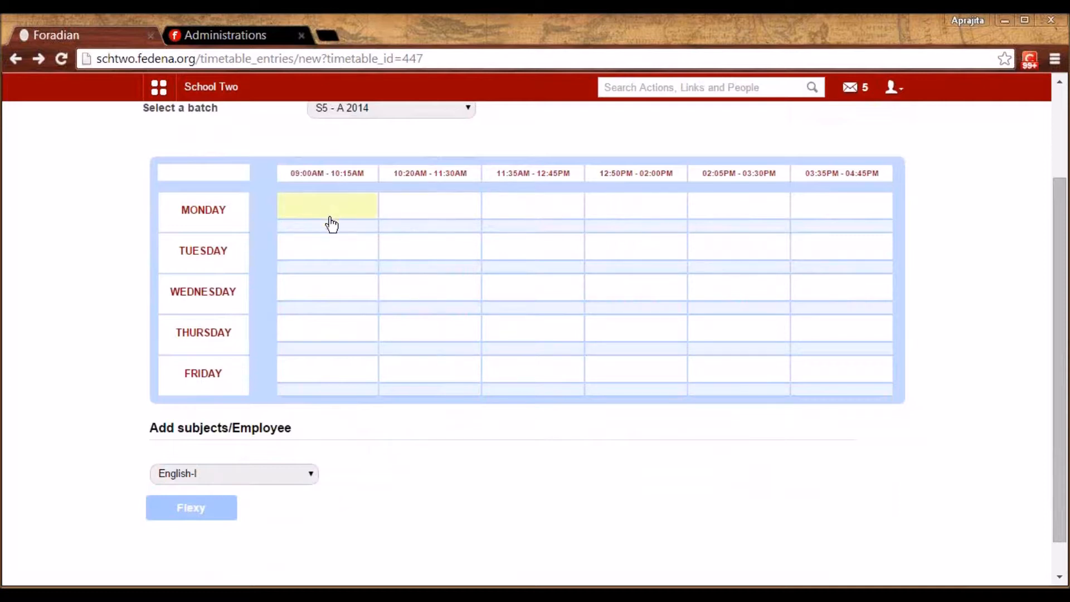
click(421, 260)
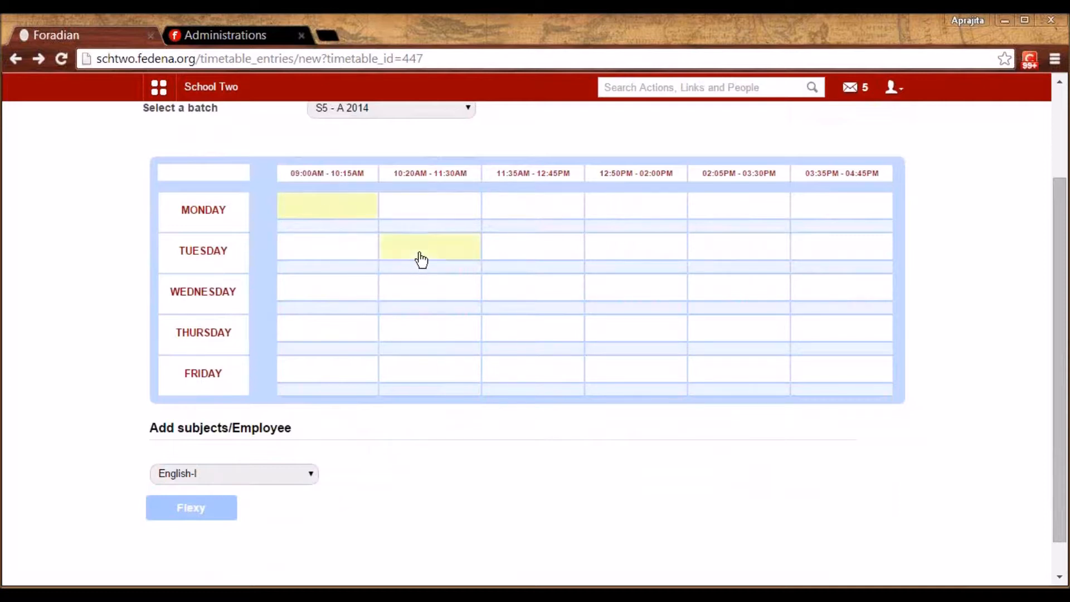
click(528, 292)
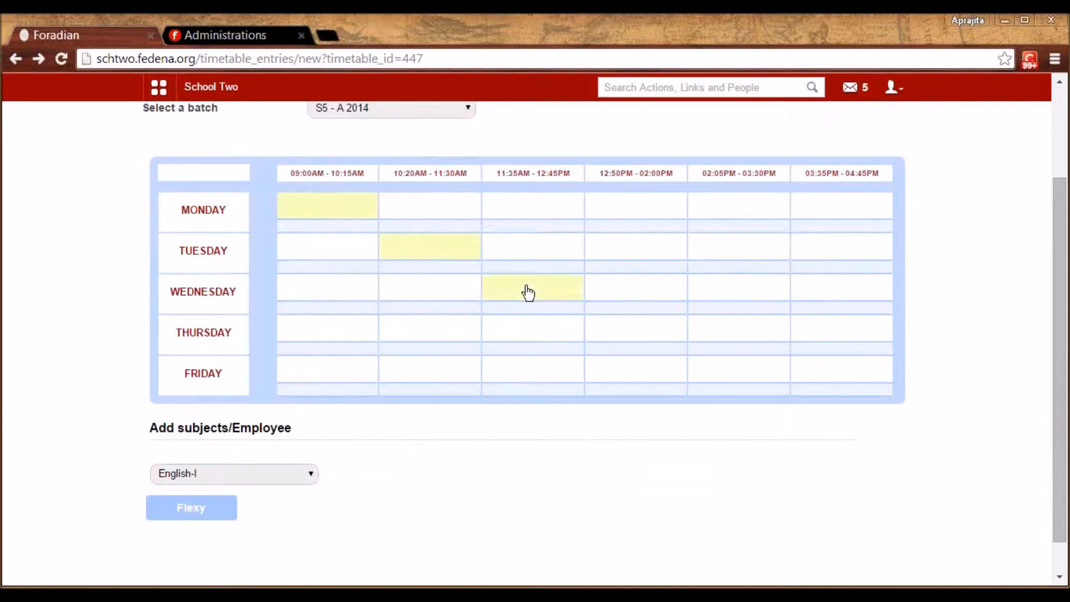
click(636, 337)
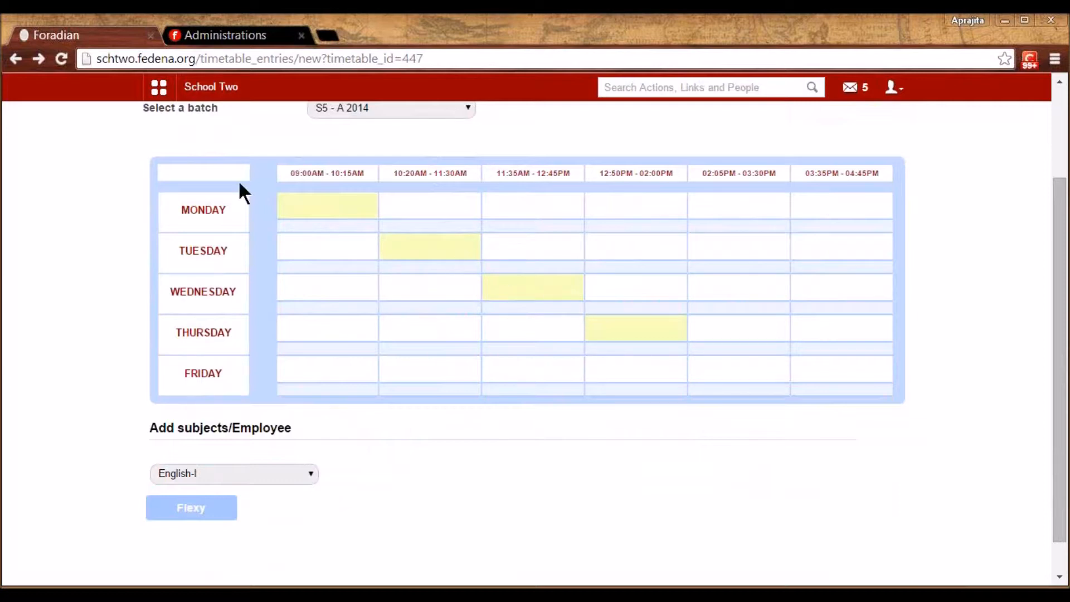
drag(210, 505, 325, 207)
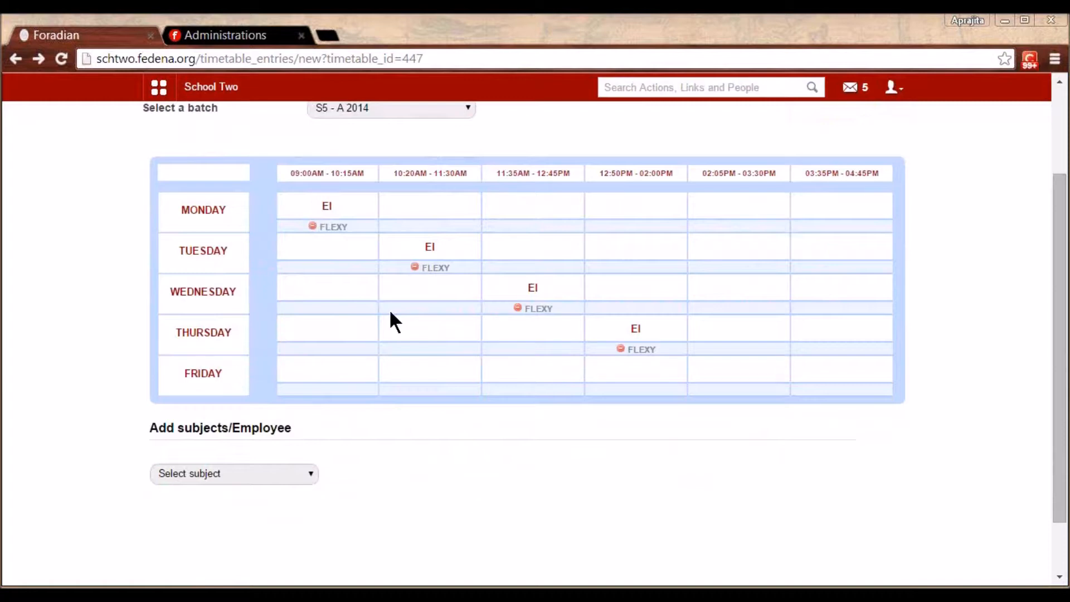
Place English-II in Wednesday 09:00, Thursday 10:20 and Monday 11:35; Thursday 02:05 gives an overlap warning
click(337, 298)
click(443, 340)
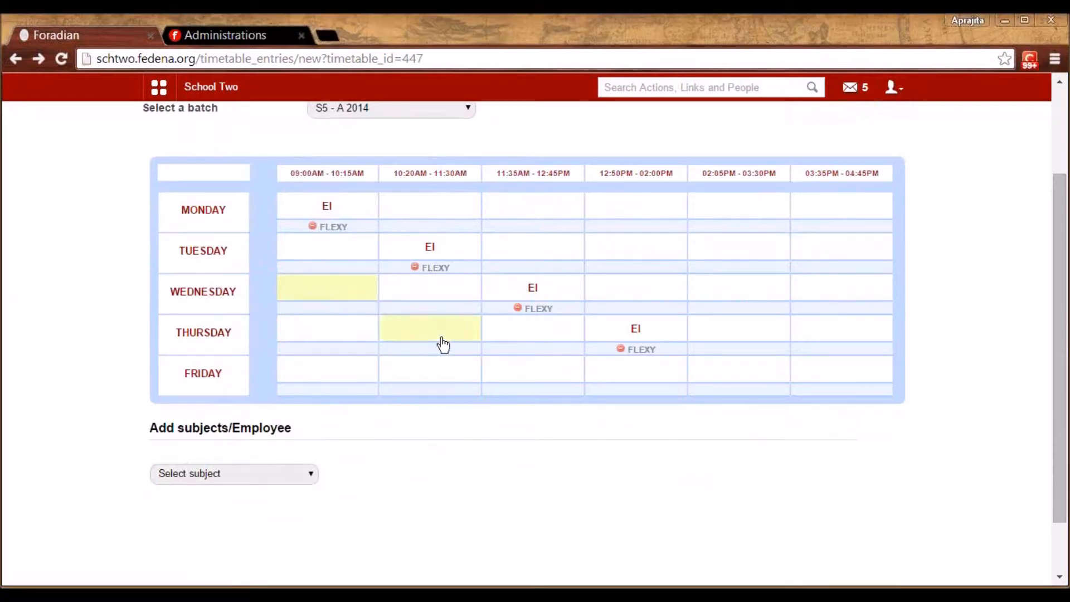
click(541, 214)
click(734, 340)
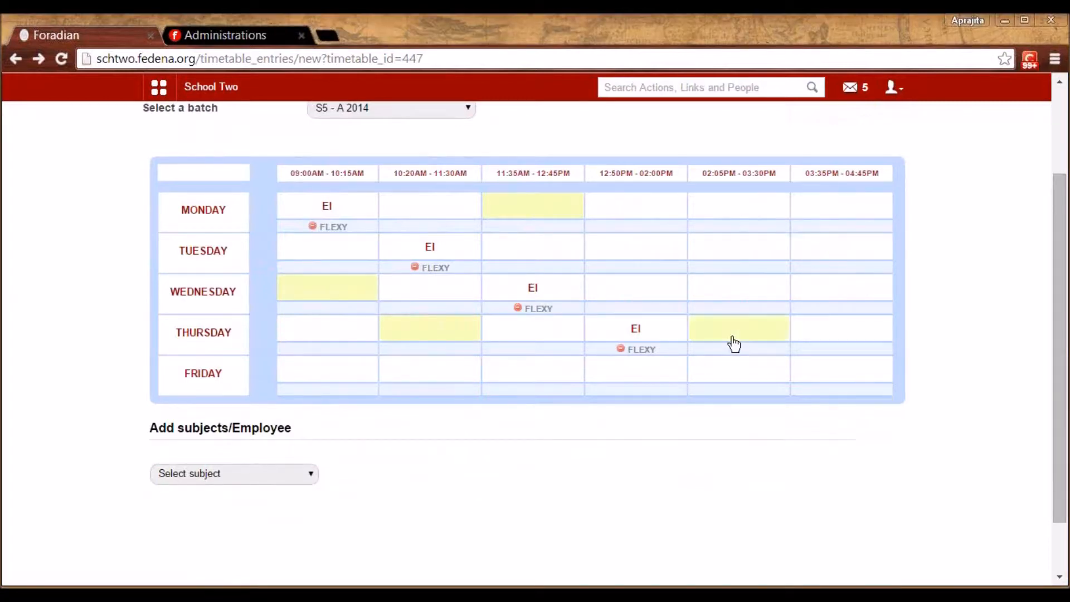
click(214, 474)
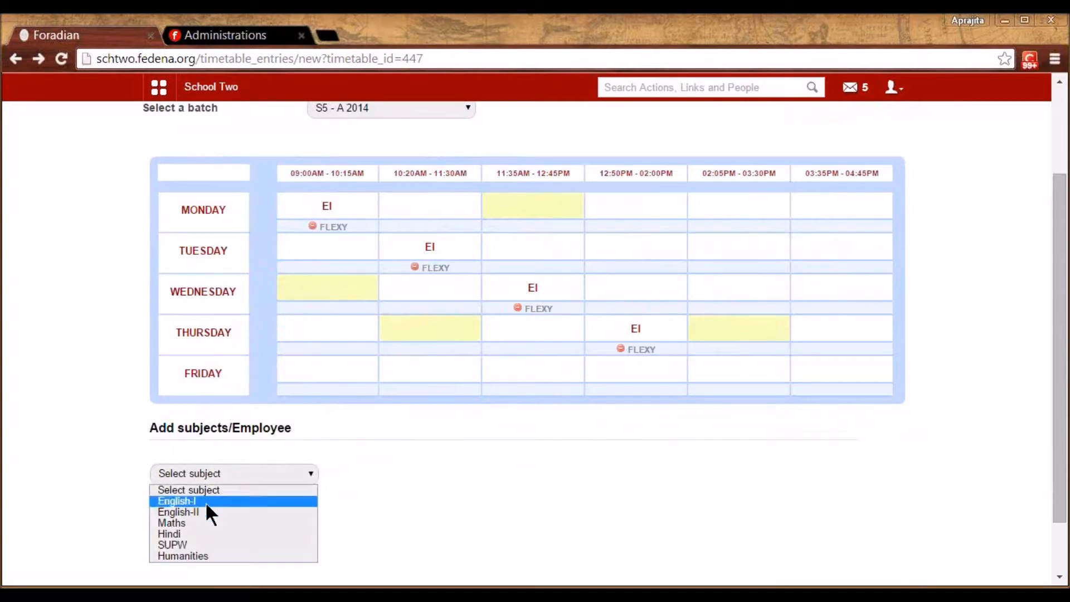
click(203, 511)
drag(208, 507, 320, 291)
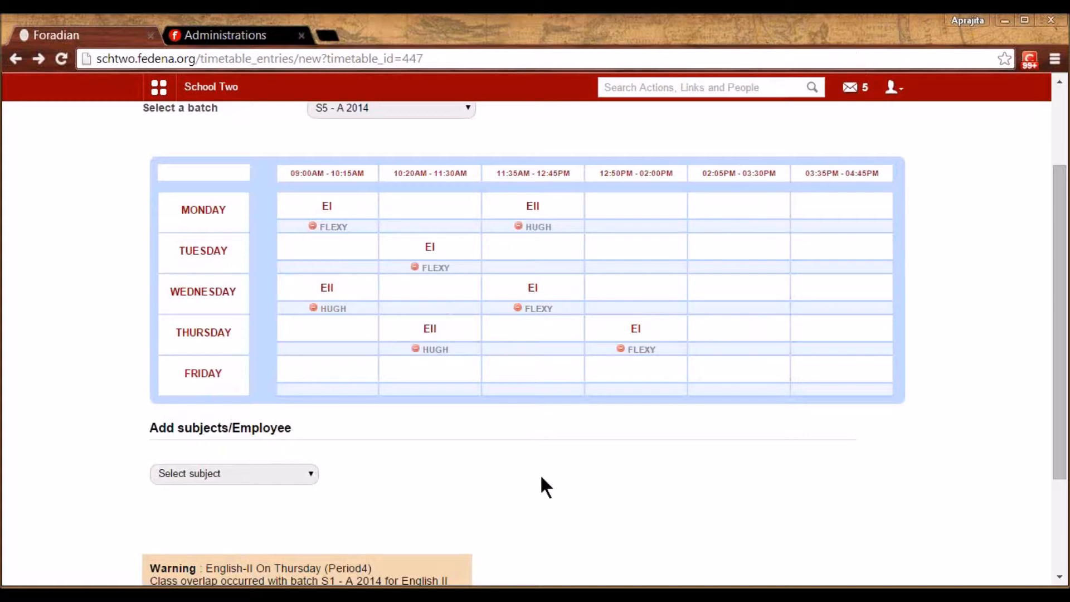
scroll(539, 493, down, 3)
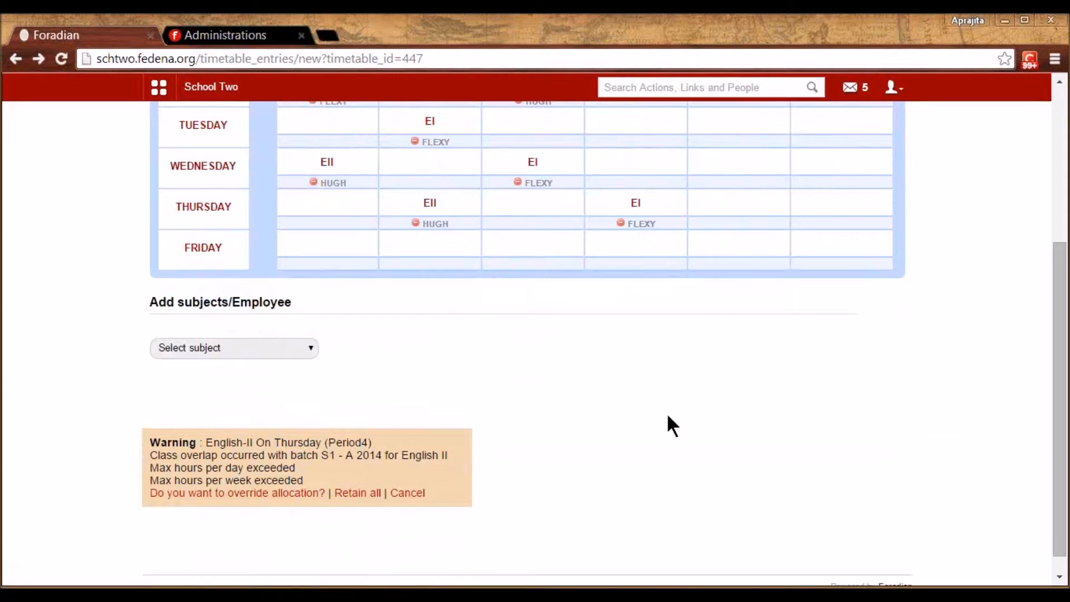
scroll(668, 416, up, 5)
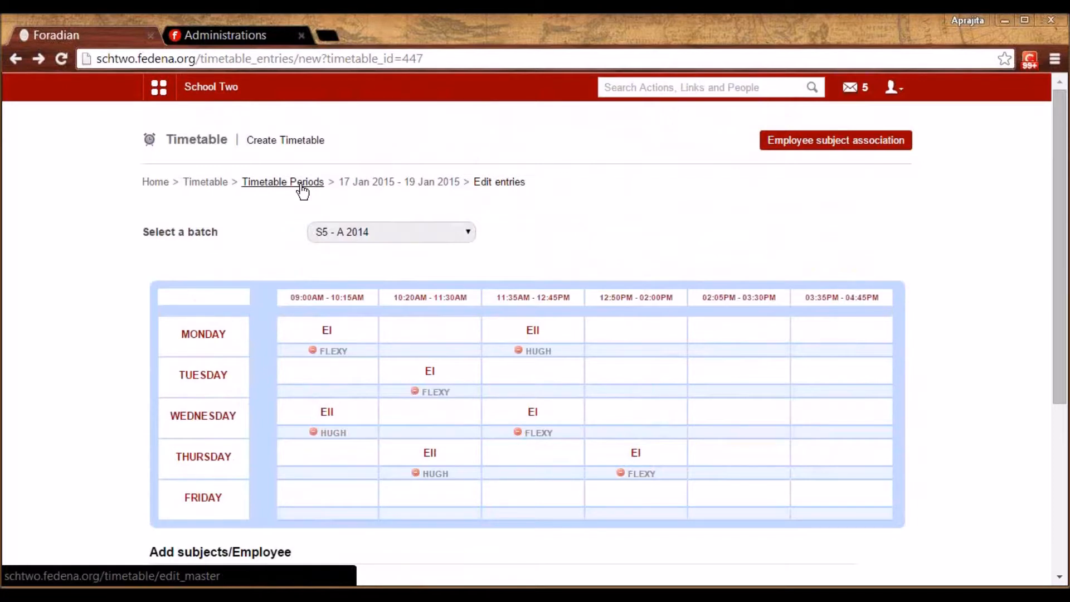
Go back to Timetable home and view the class timetable for batch G1 - A 2014
click(301, 184)
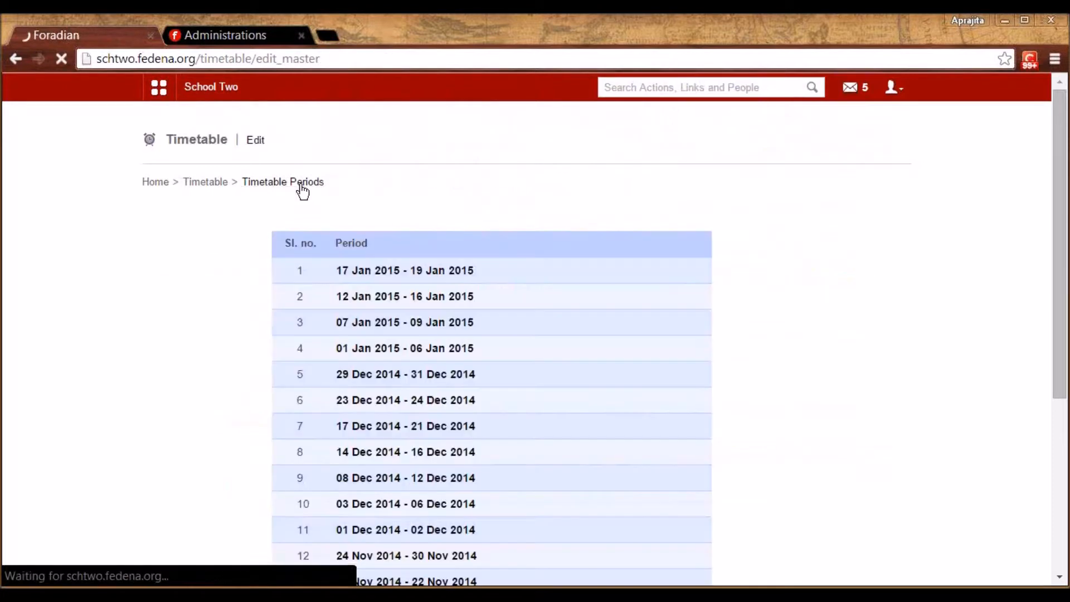
click(207, 181)
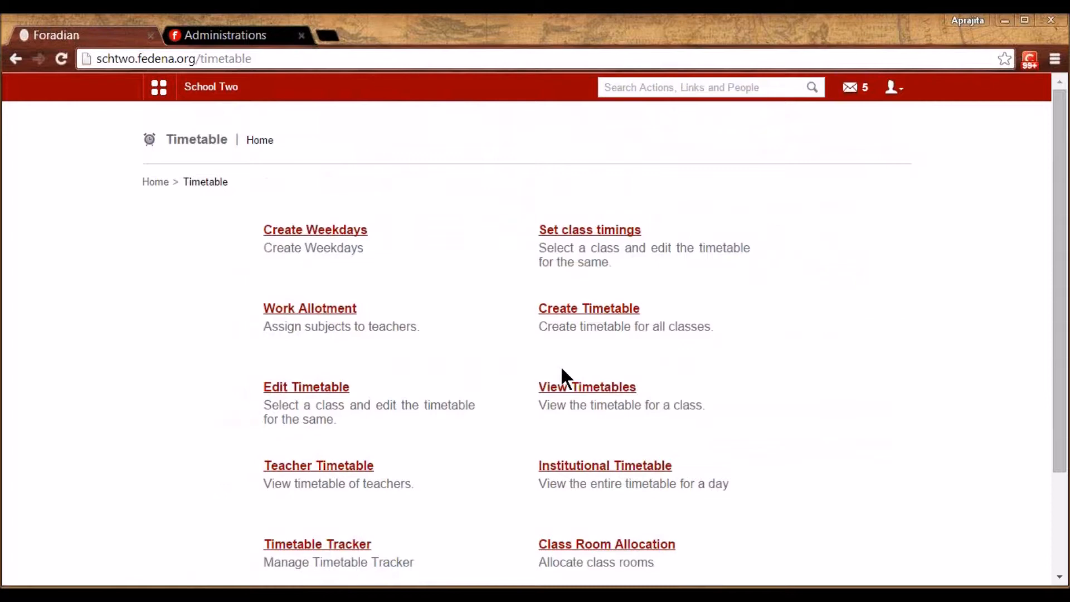
click(572, 387)
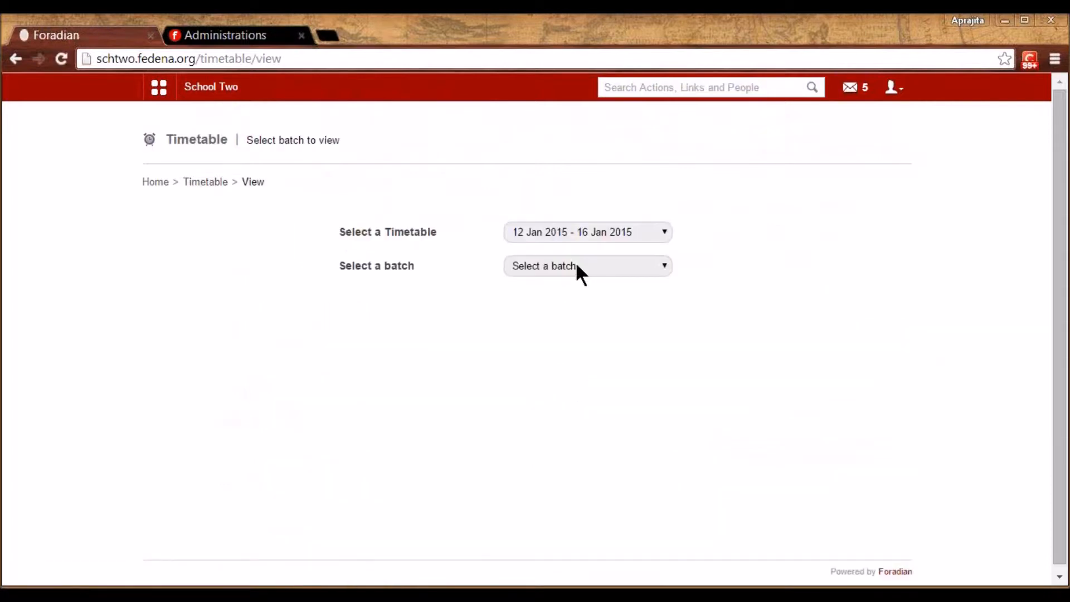
click(575, 266)
click(554, 305)
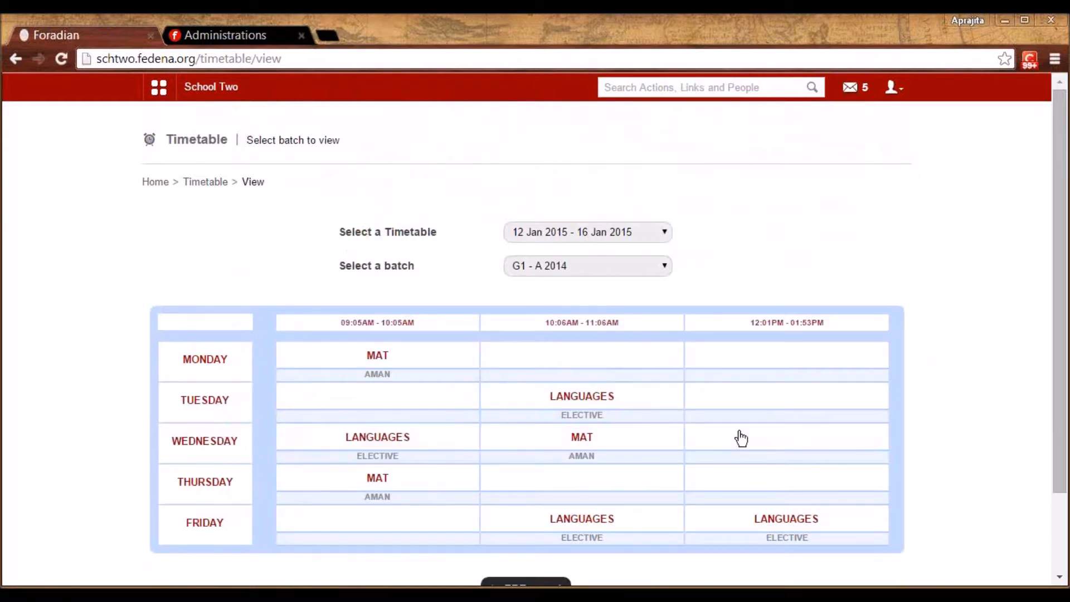
Switch through the G2 - A 2015 and G3 - A 2014 timetables, then return to Timetable home
key(Down)
key(Down)
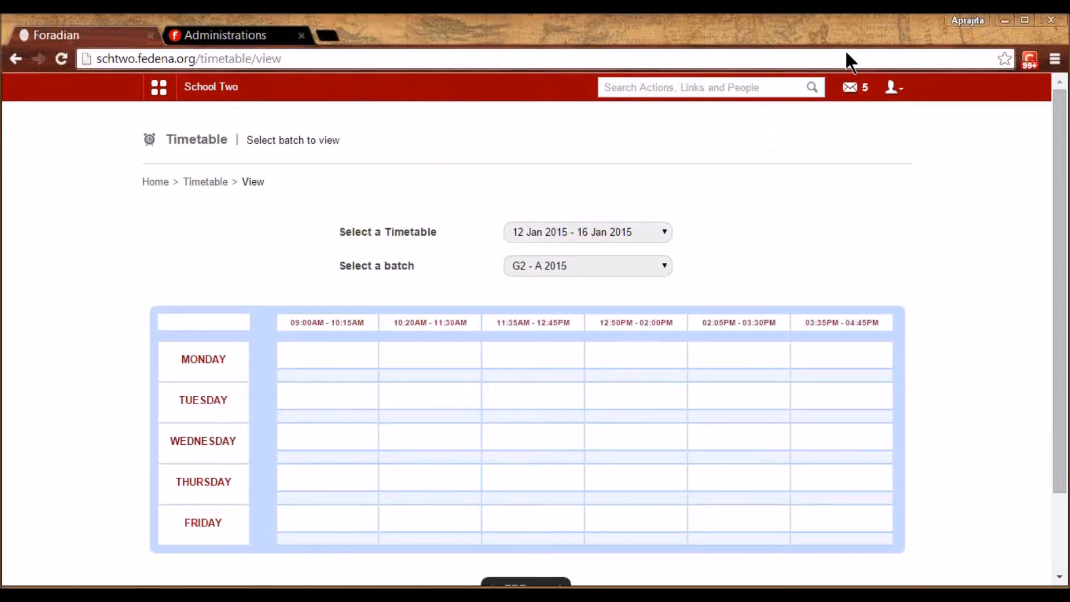
key(Down)
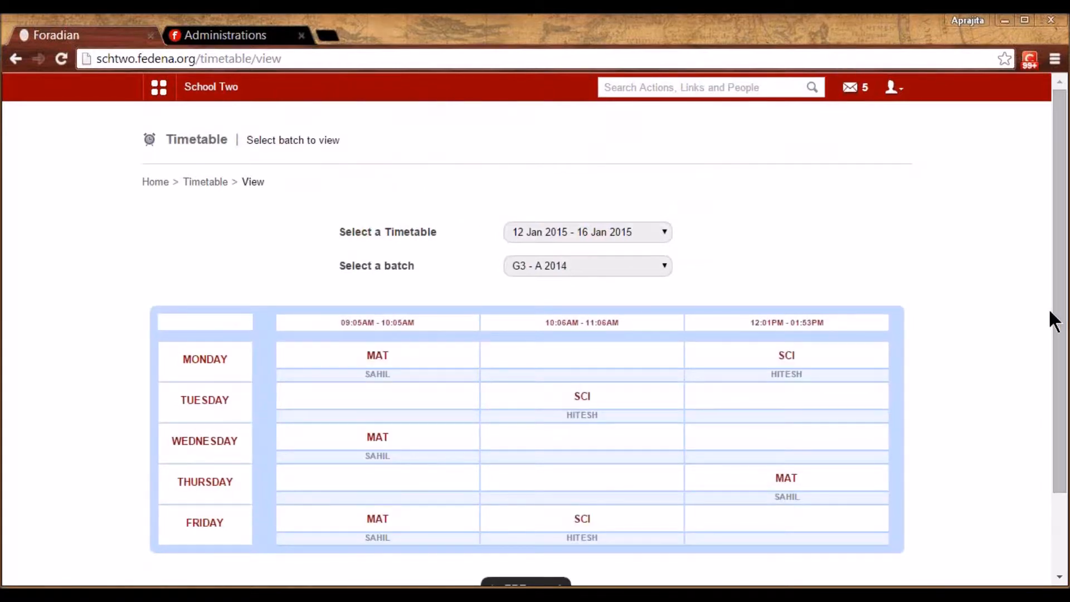
scroll(1058, 356, down, 1)
scroll(1058, 354, up, 1)
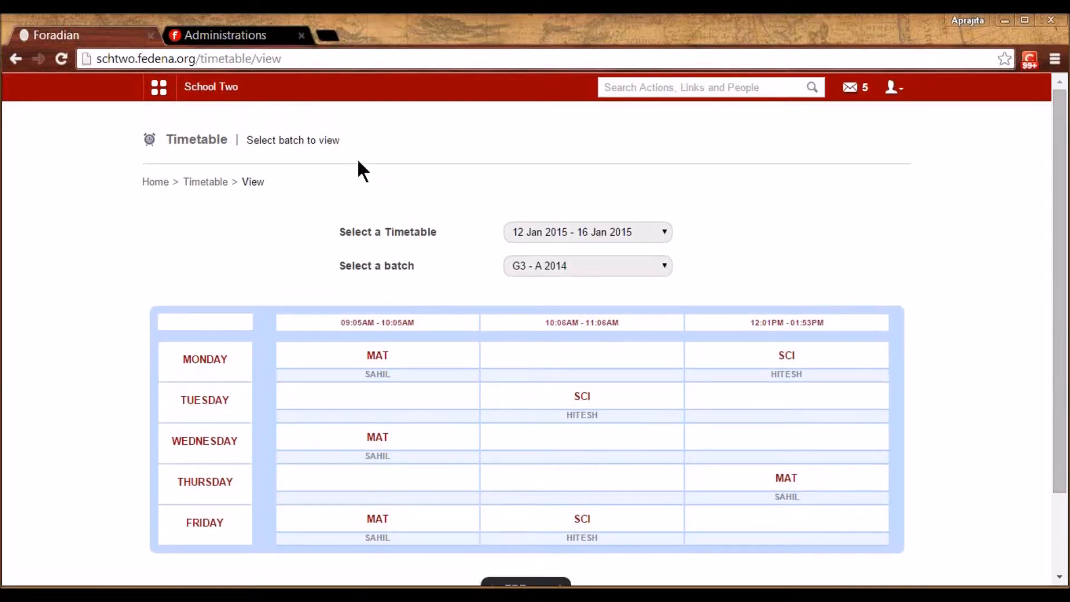
click(209, 182)
click(359, 465)
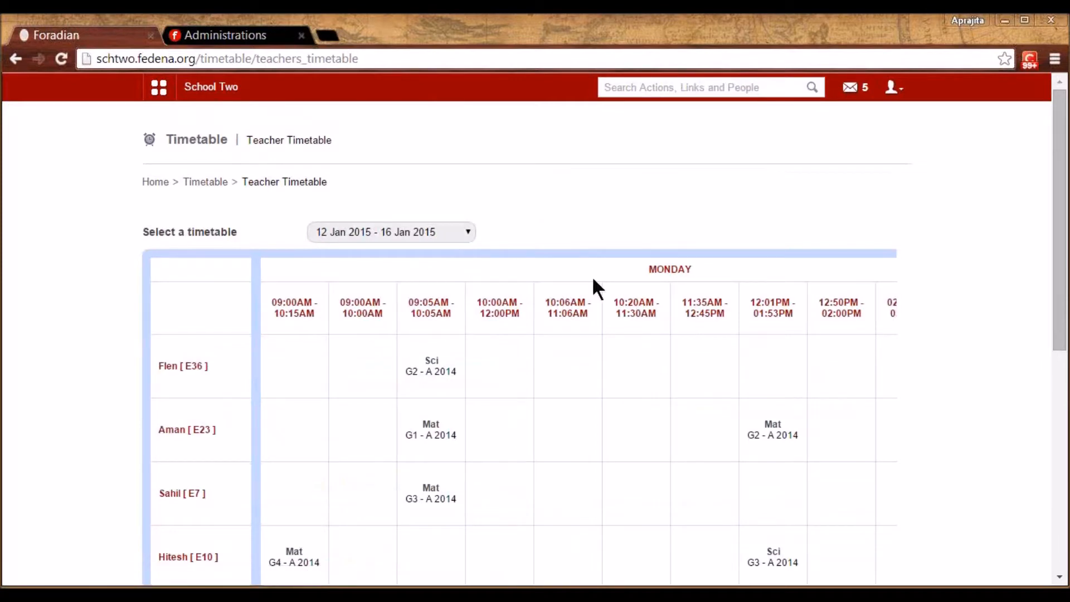
drag(1059, 317, 1050, 366)
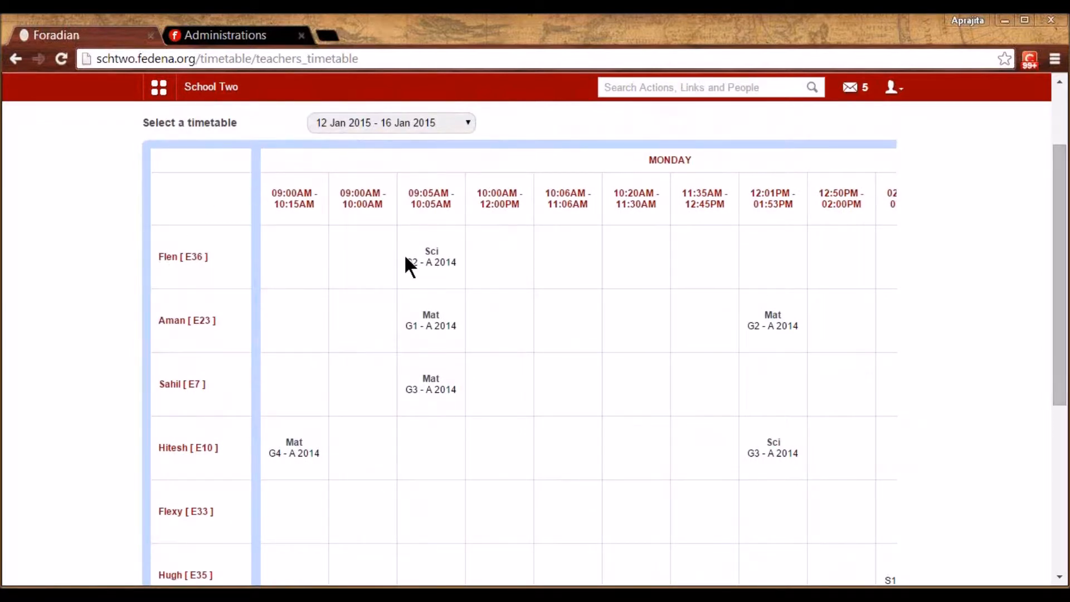
double_click(646, 149)
click(684, 199)
drag(1064, 373, 1061, 499)
drag(1065, 389, 1048, 274)
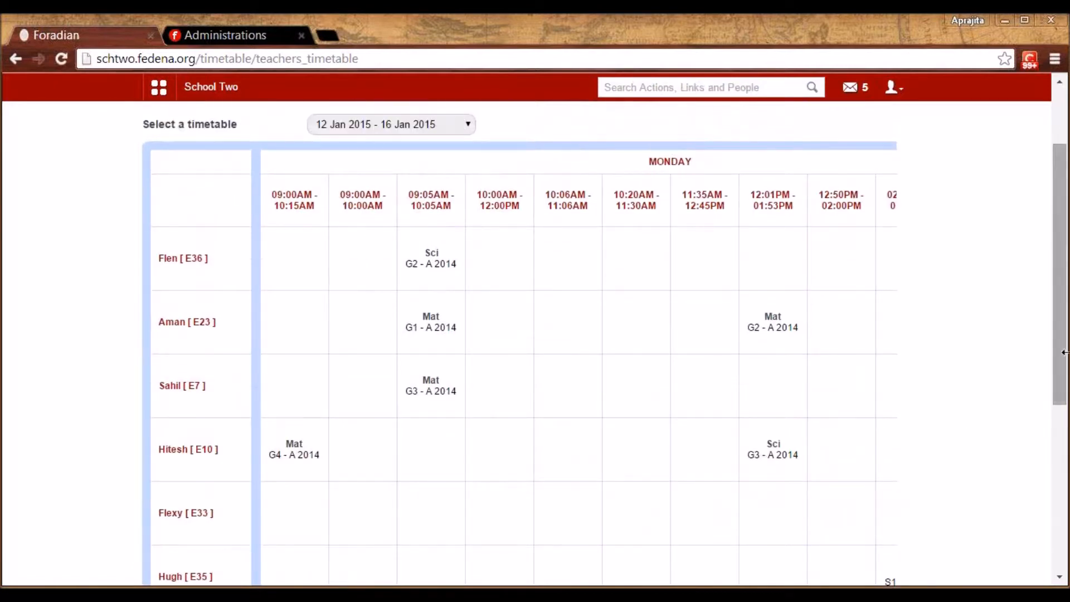
drag(1064, 358, 340, 174)
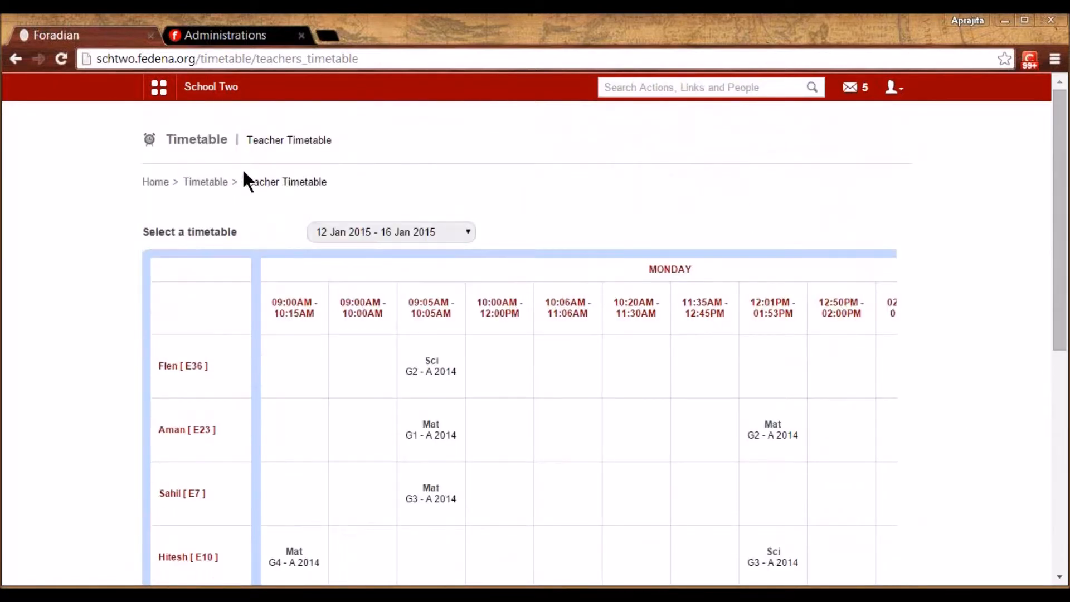
click(205, 184)
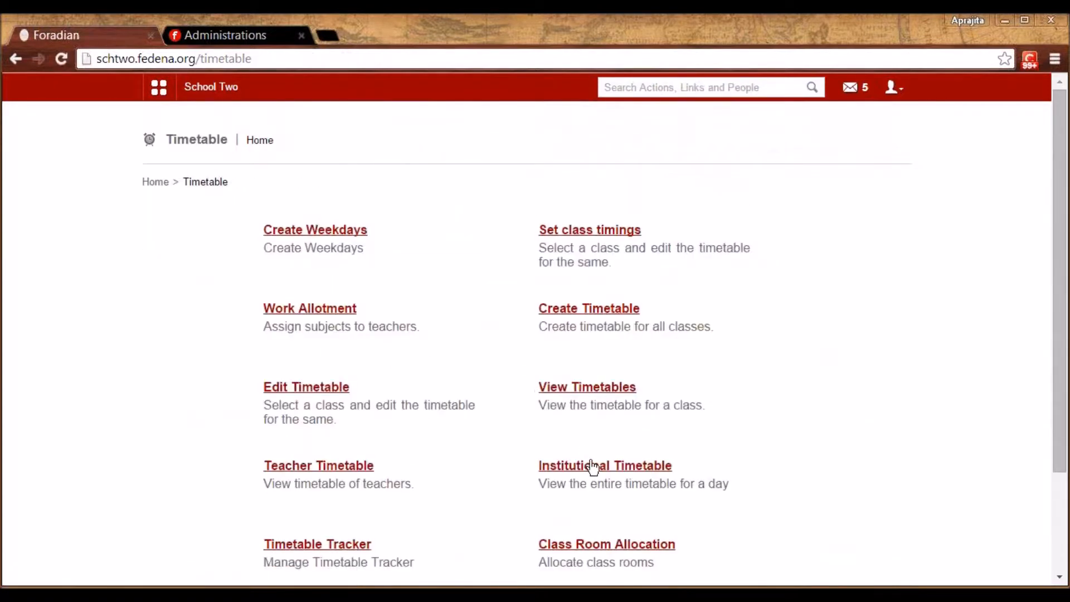
click(594, 468)
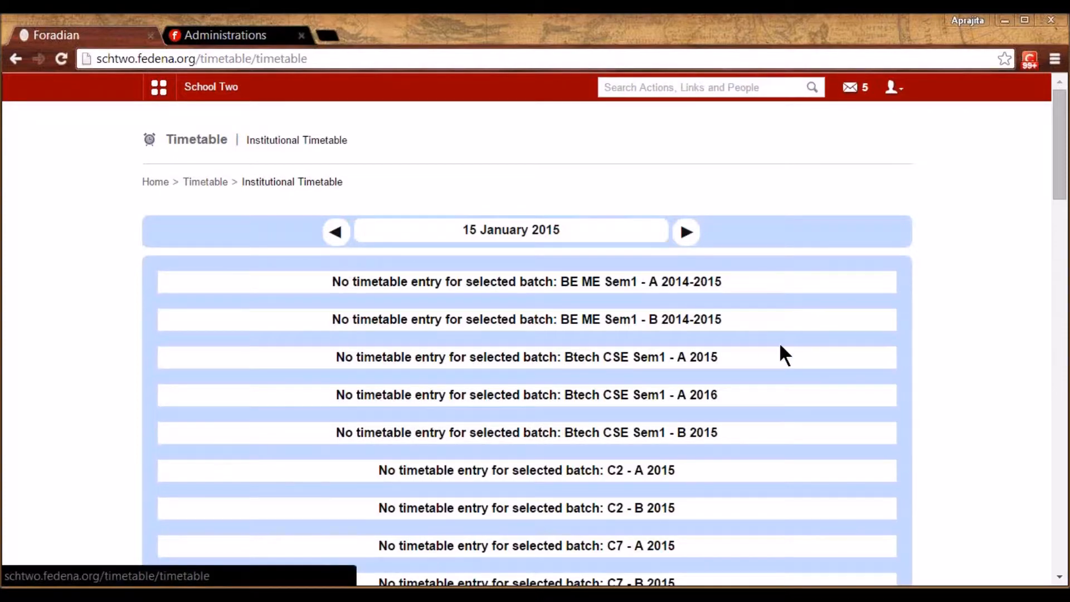
scroll(780, 345, down, 12)
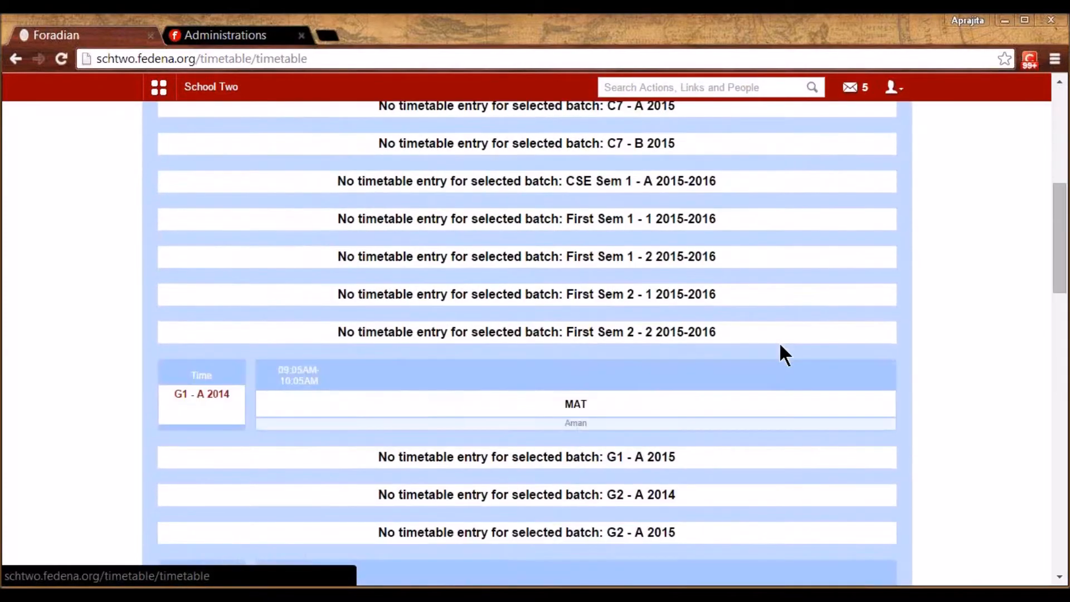
scroll(778, 343, up, 2)
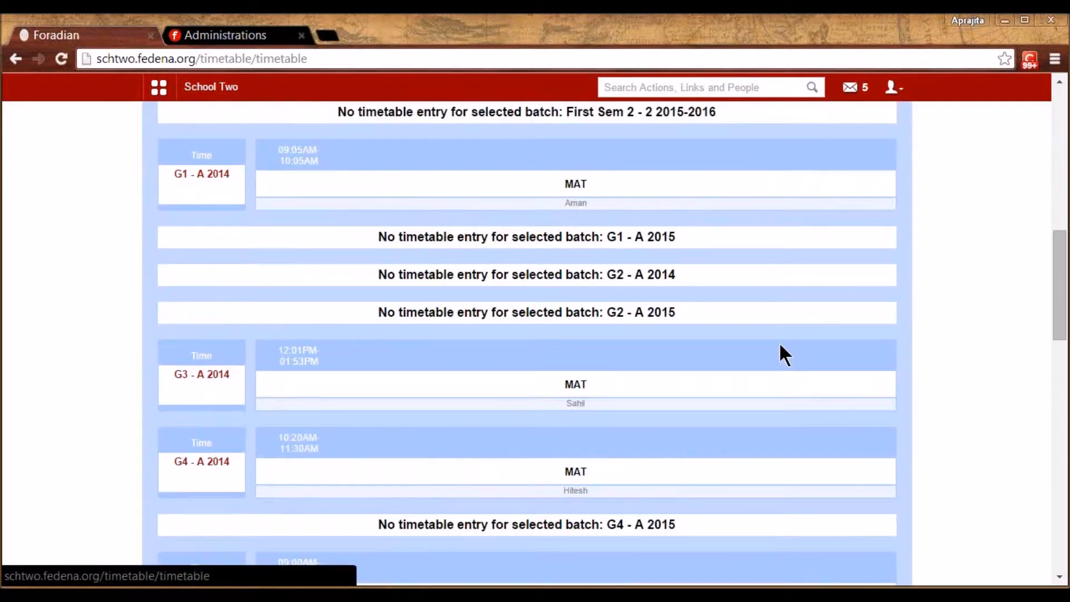
scroll(778, 343, down, 1)
scroll(785, 355, down, 1)
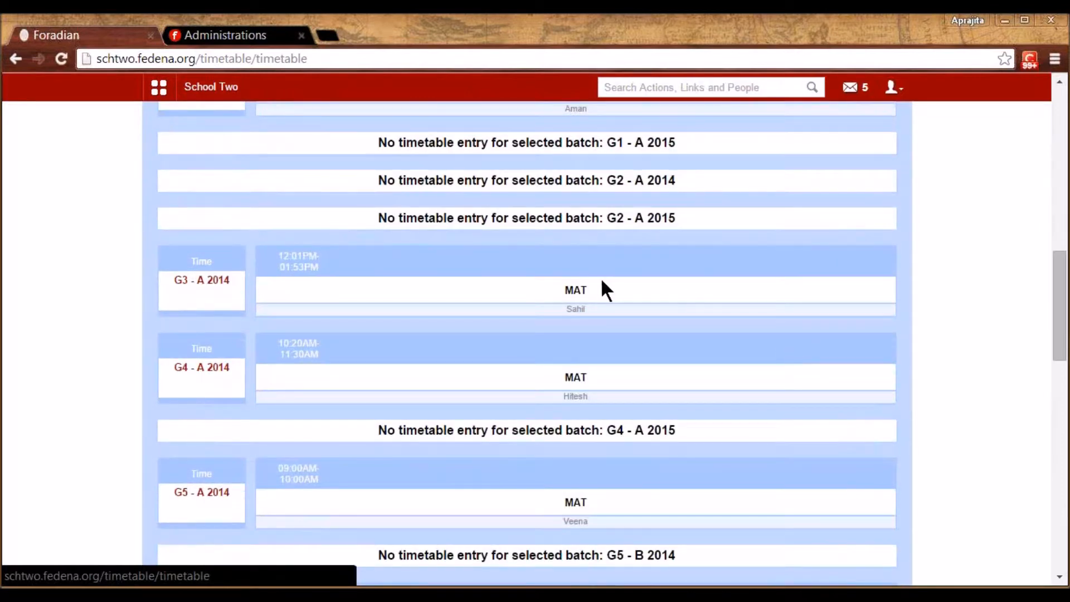
scroll(589, 288, down, 3)
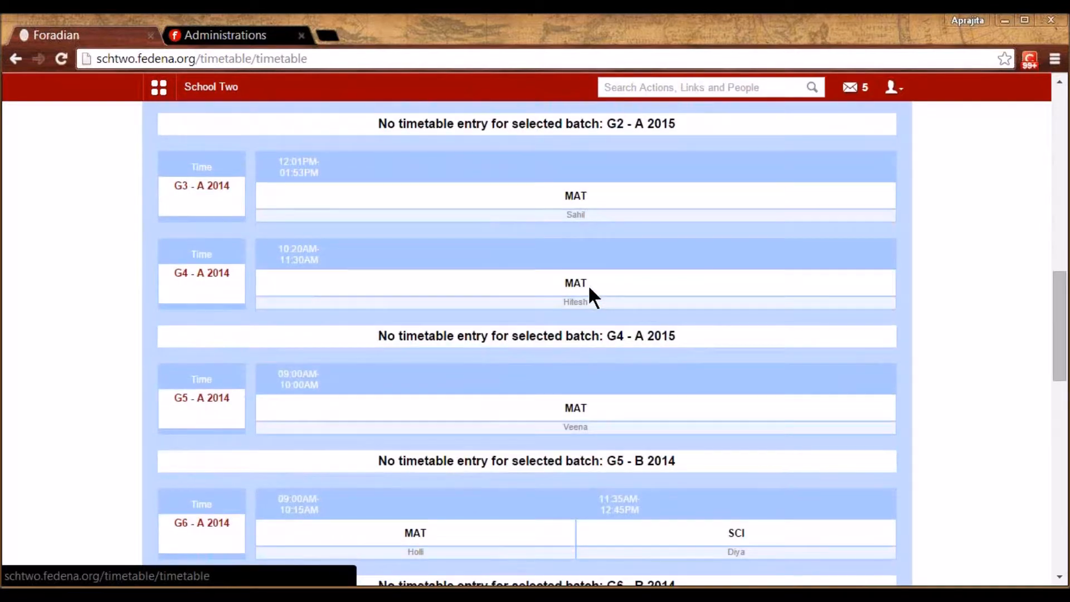
scroll(589, 288, down, 3)
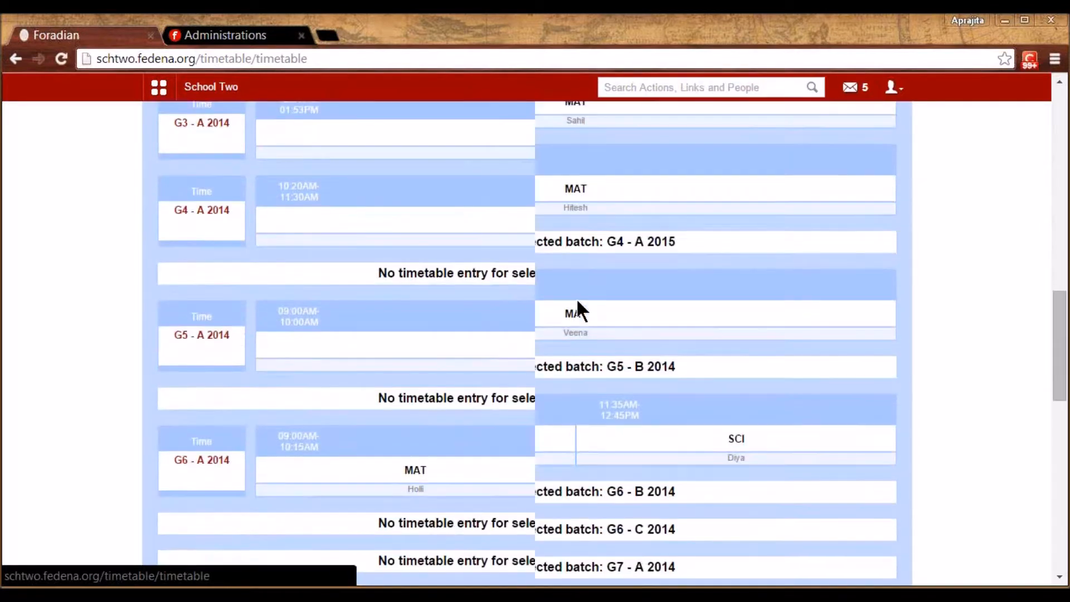
scroll(577, 301, down, 1)
drag(1066, 387, 1065, 178)
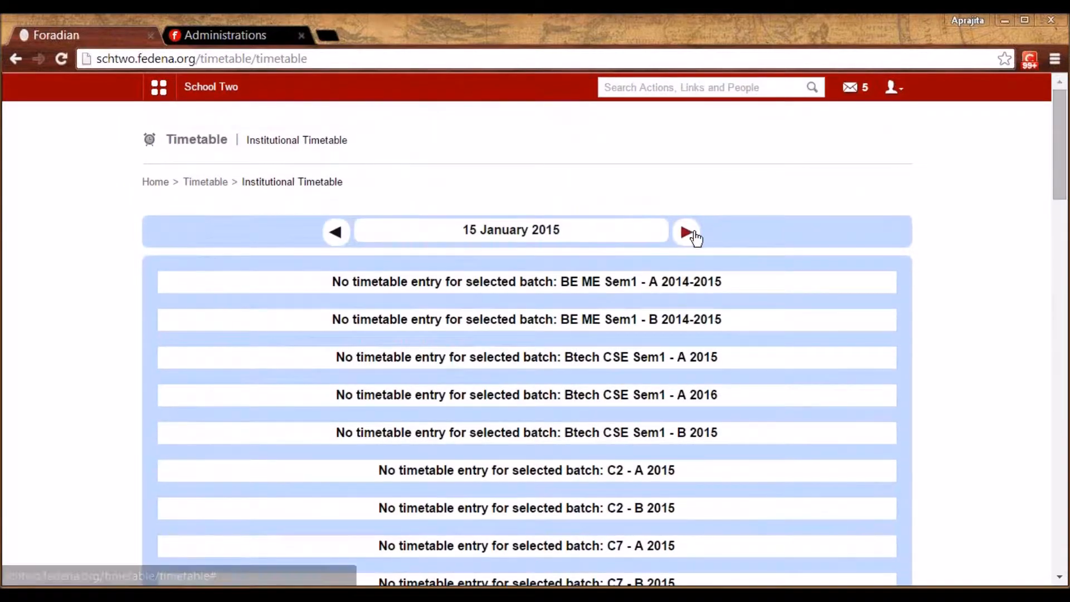
click(695, 239)
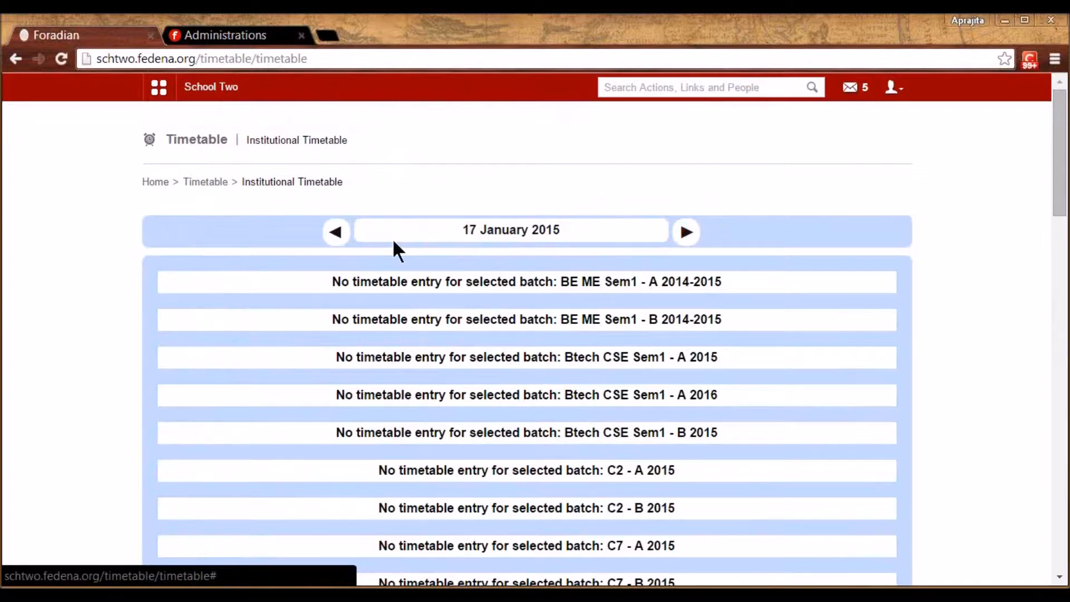
click(336, 232)
click(338, 232)
click(205, 182)
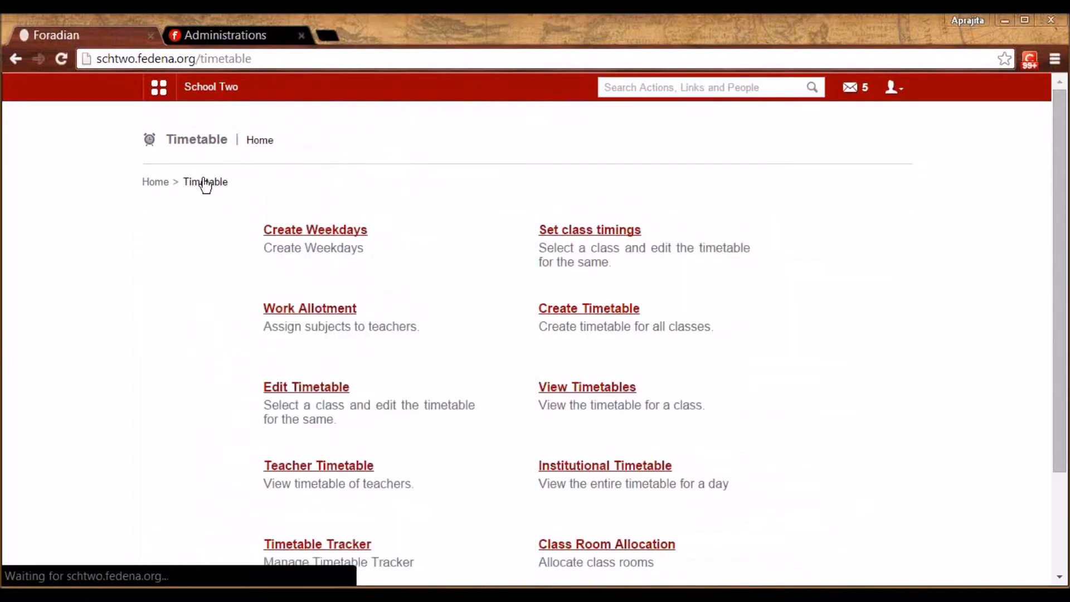
In Timetable Tracker's Swap Timetable, select batch S4 - A 2015 to see its 2015-01-15 swap details
click(339, 546)
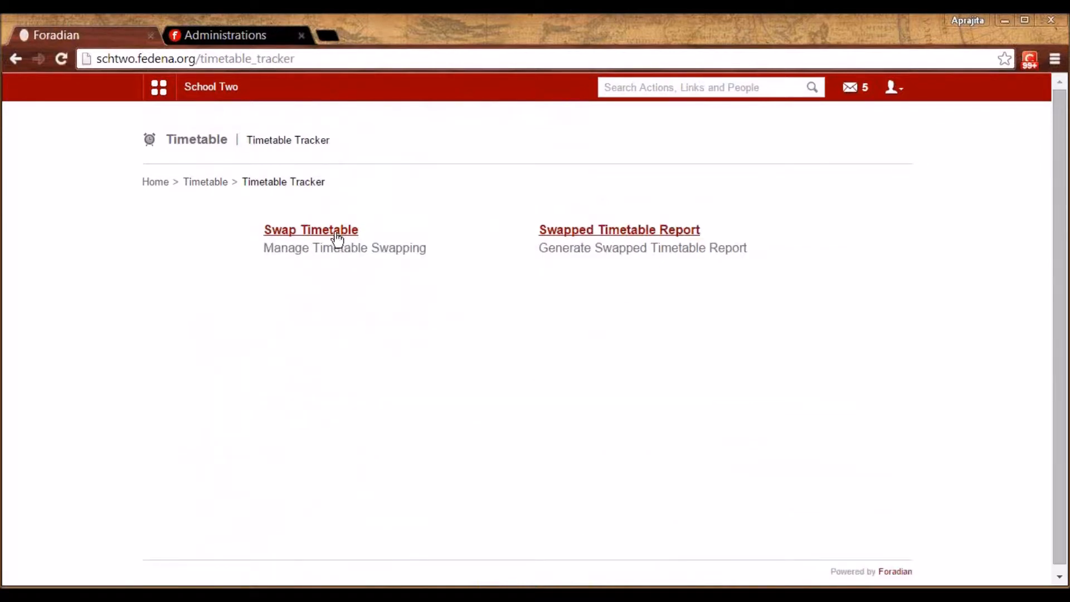
click(337, 239)
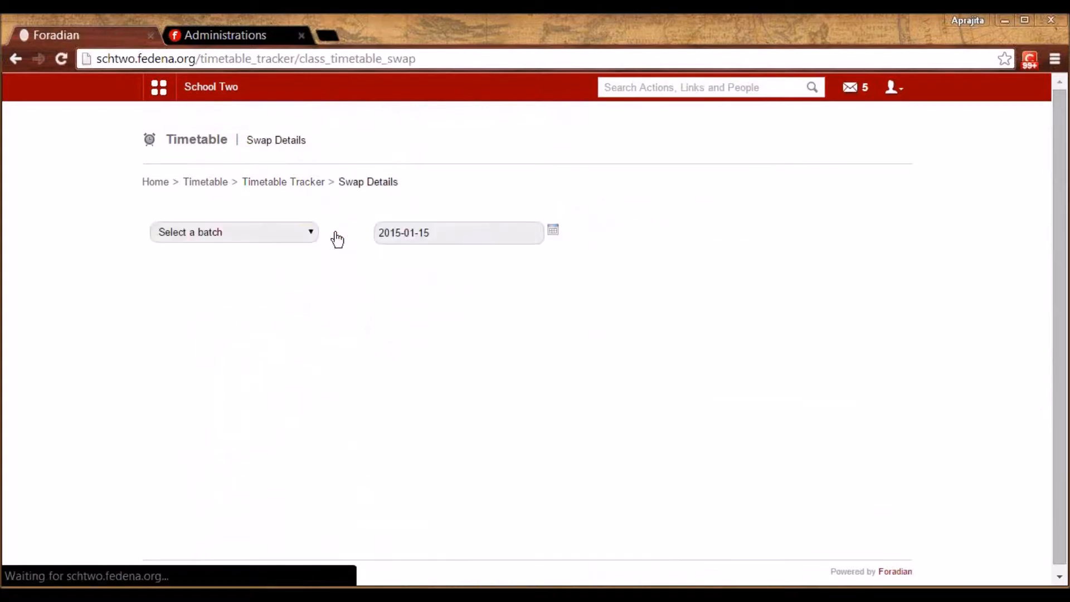
click(295, 236)
drag(312, 283, 306, 387)
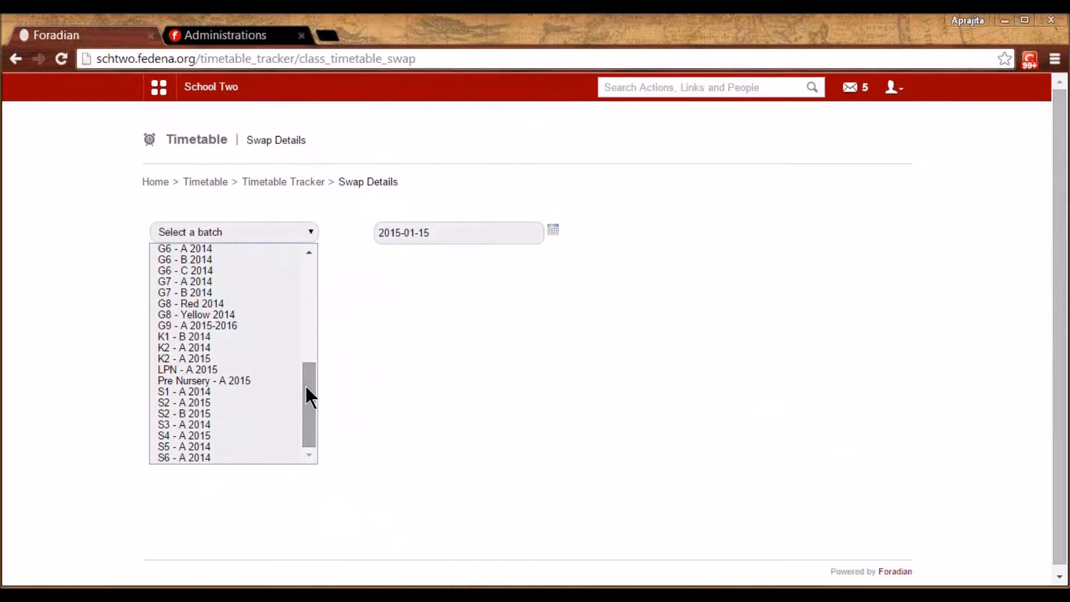
click(200, 435)
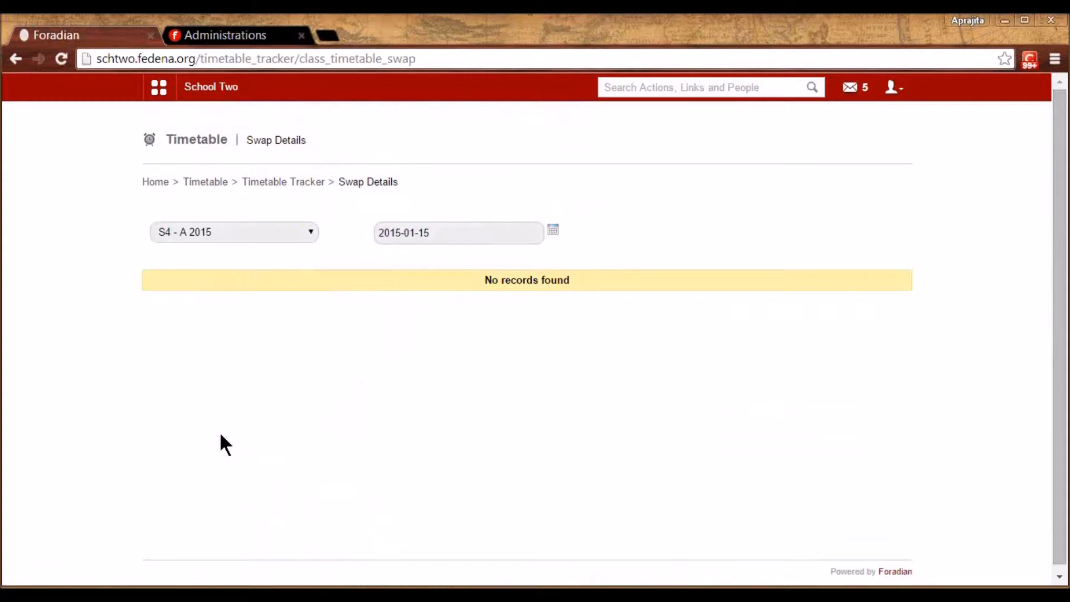
Select batch S1 - A 2014 to see its 2015-01-15 Maths period and teacher
click(269, 233)
click(246, 263)
key(Down)
key(Down)
key(Down)
key(Down)
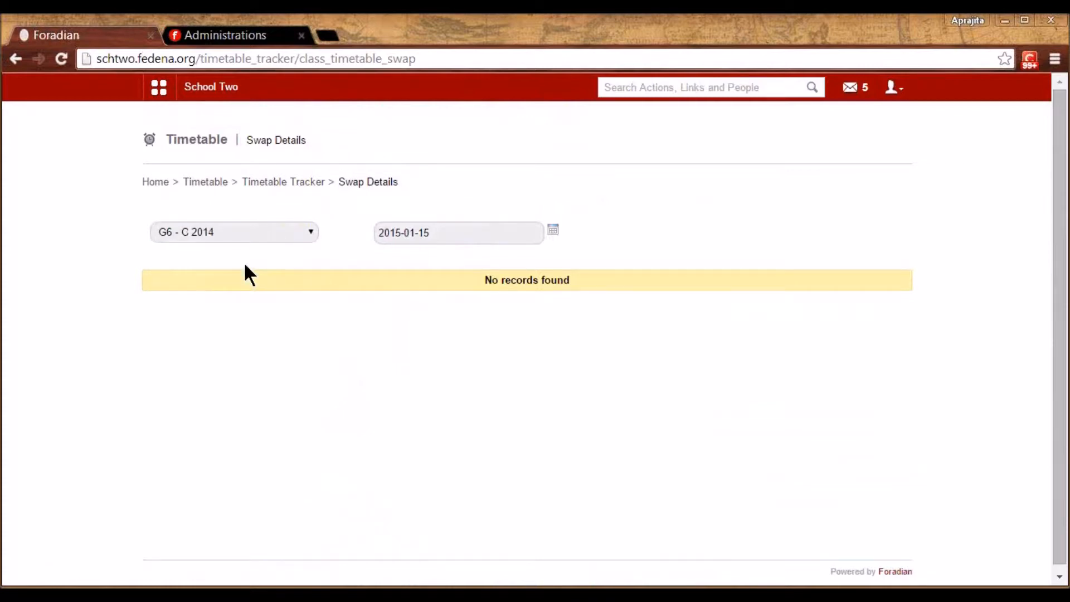
key(Down)
key(Down)
key(Down)
key(Down)
key(Down)
key(Down)
key(Down)
key(Down)
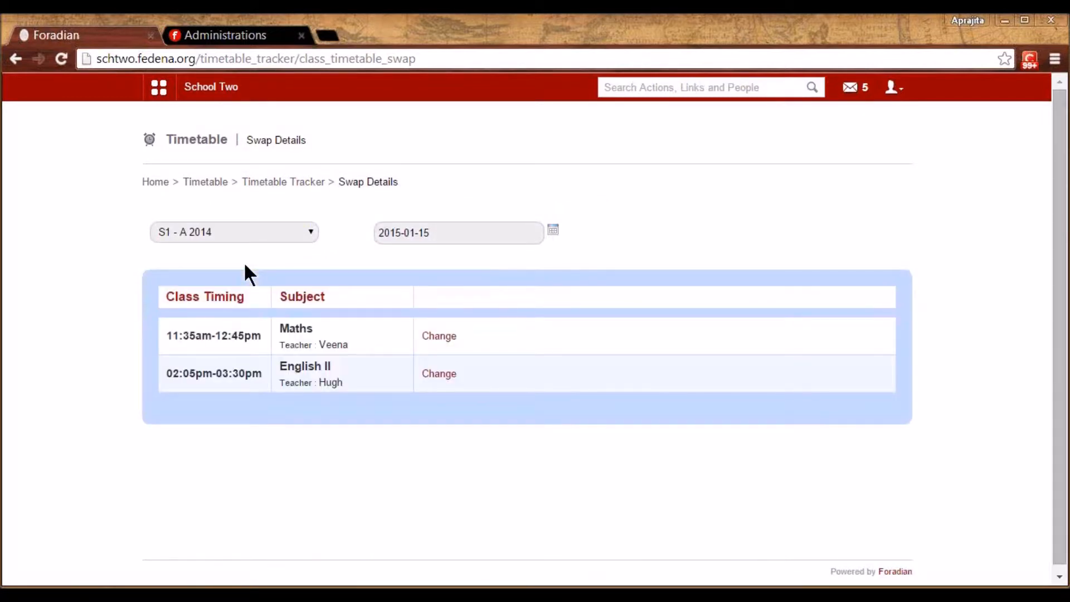
double_click(333, 346)
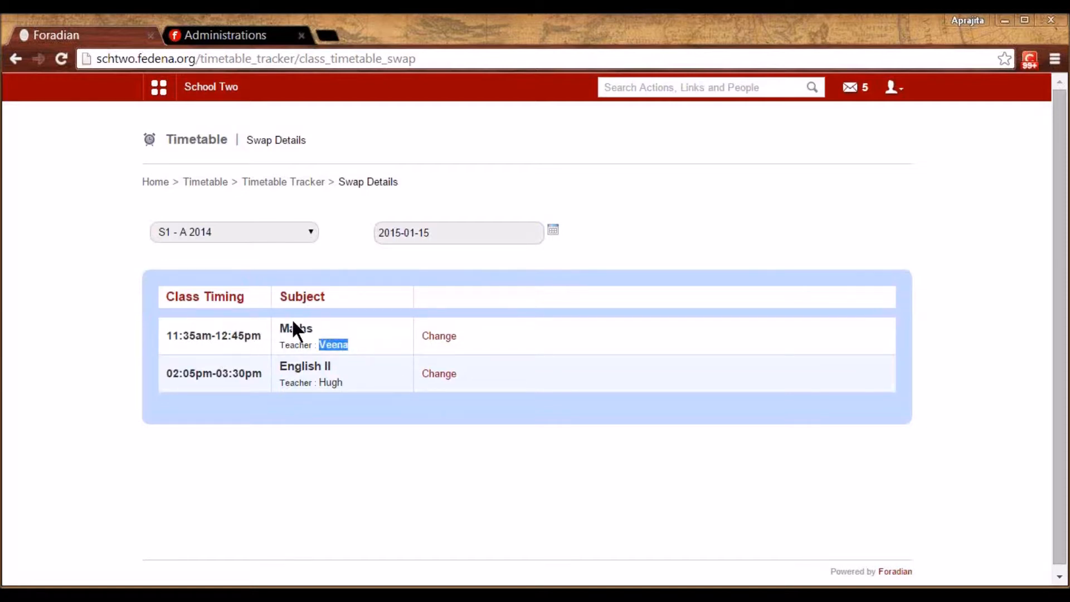
Swap the 11:35am–12:45pm Maths period to an English-department substitute teacher teaching Maths
click(440, 336)
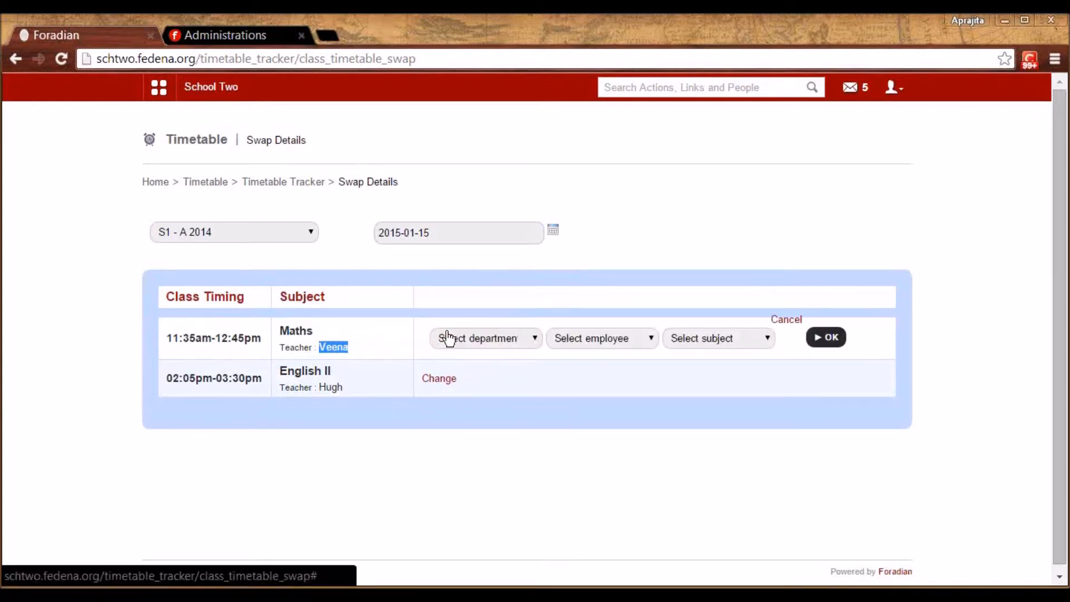
click(496, 341)
click(487, 389)
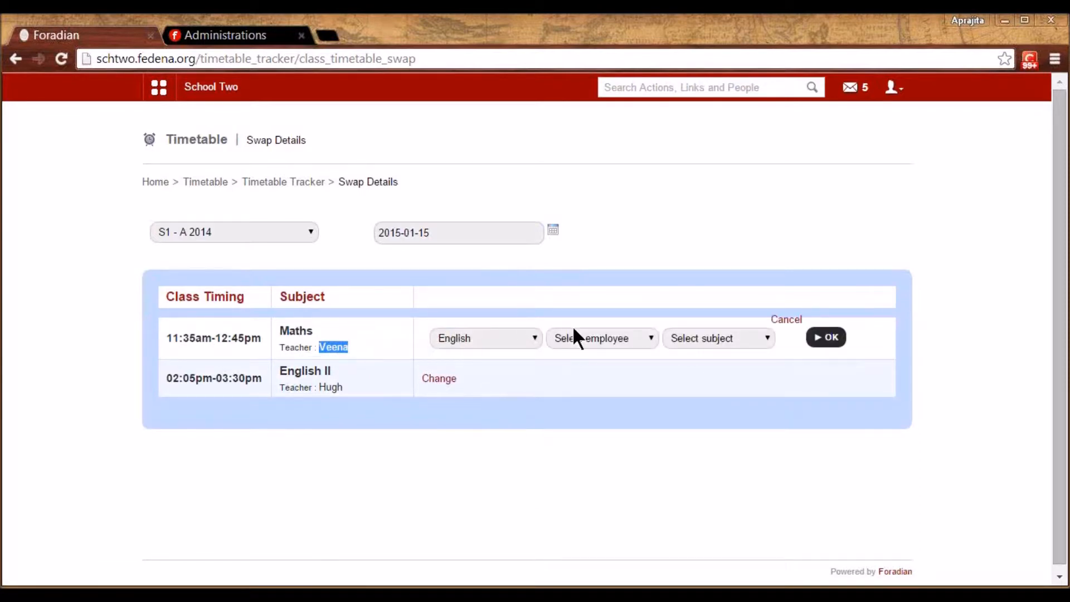
click(586, 342)
click(570, 378)
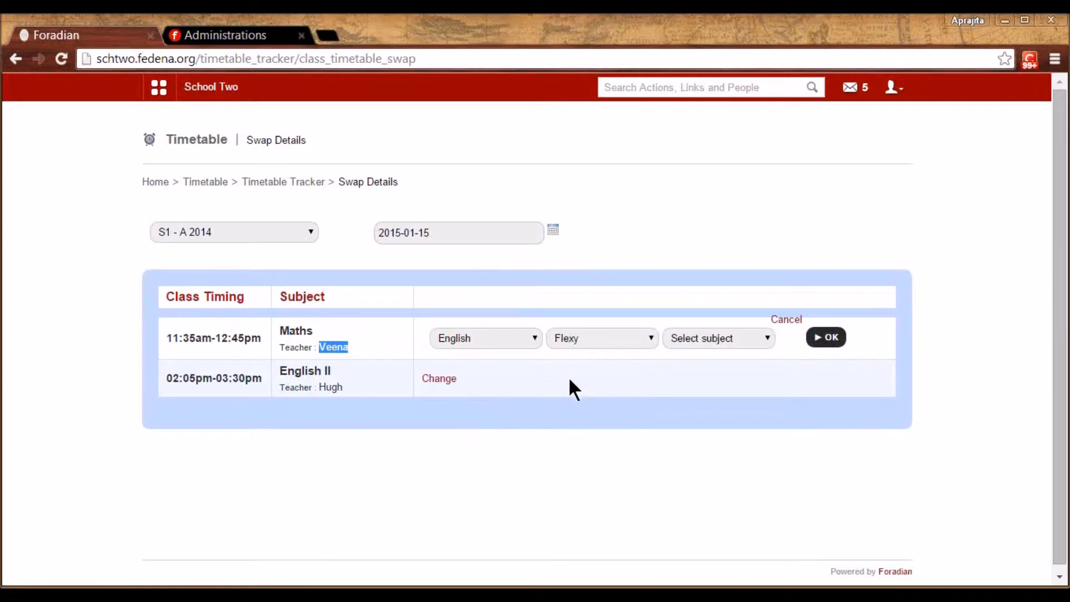
click(723, 342)
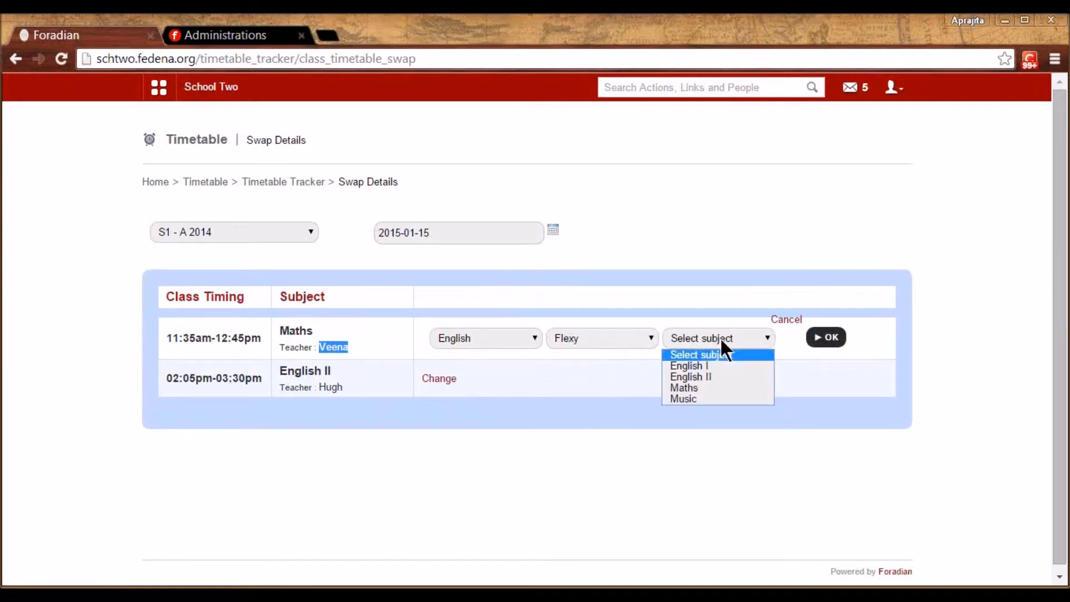
click(708, 390)
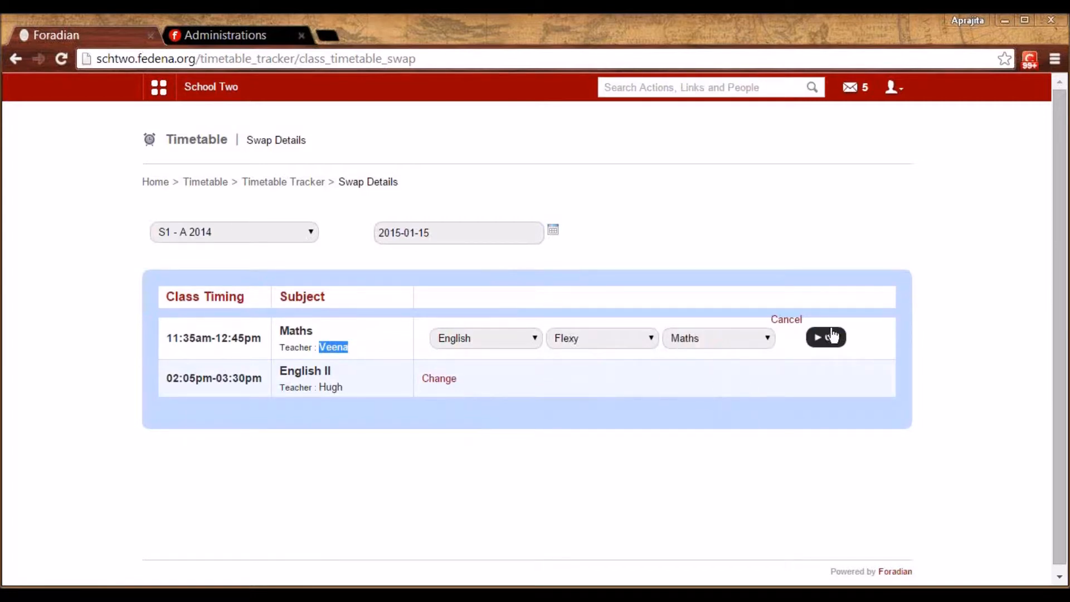
click(827, 337)
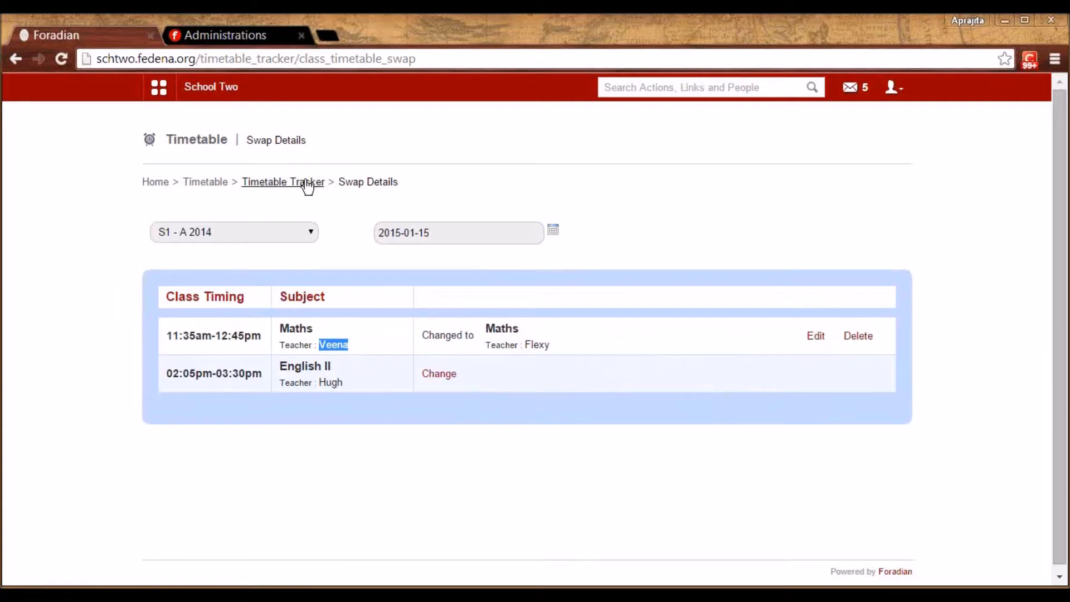
click(307, 183)
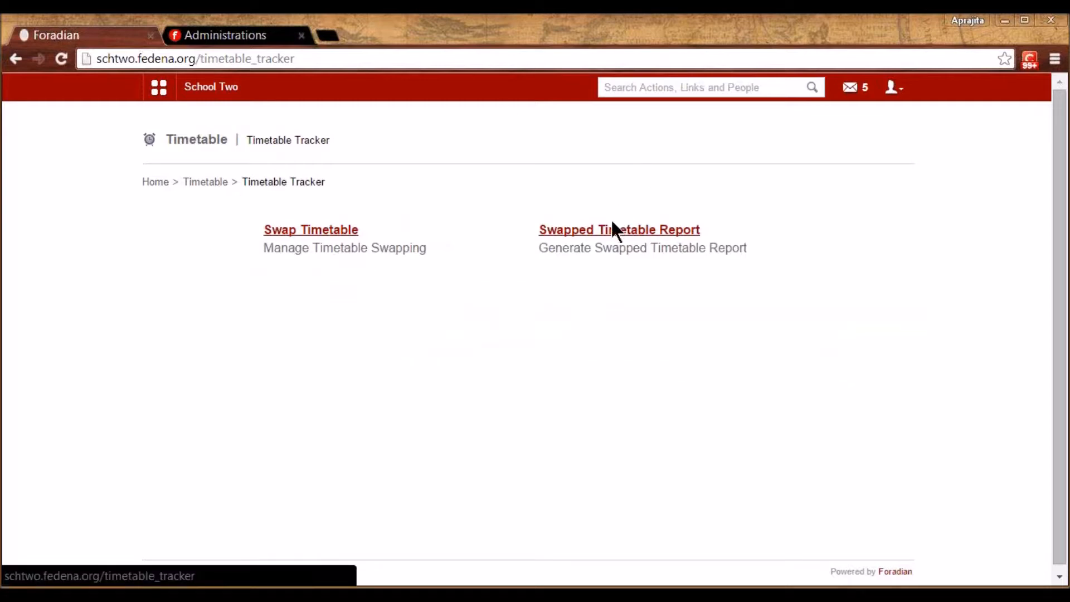
Check the Swapped Timetable Report's details for all three replaced employees on 2015-01-15
click(611, 234)
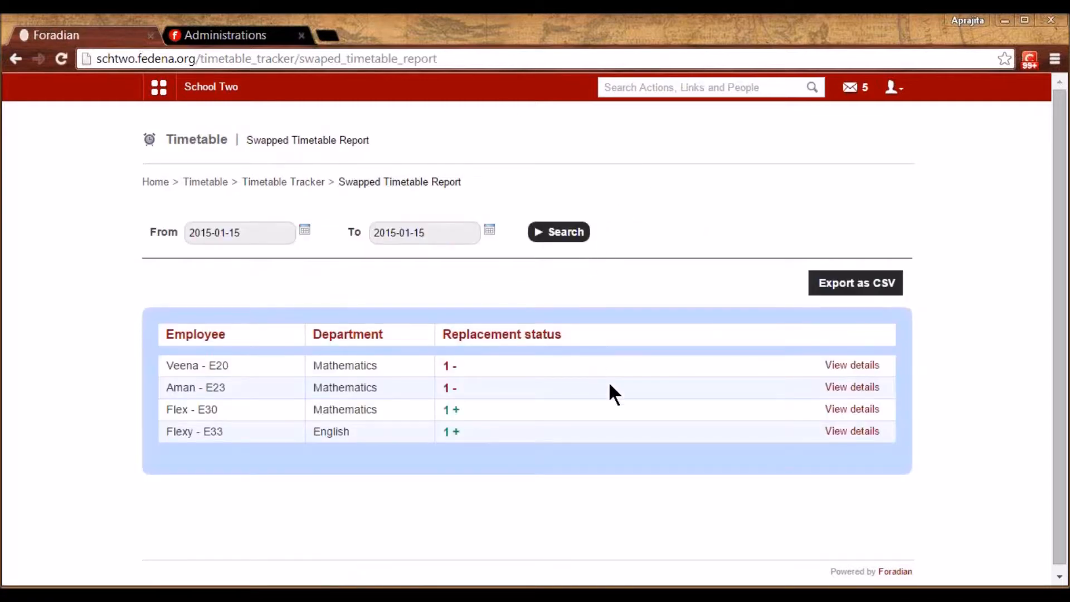
click(858, 366)
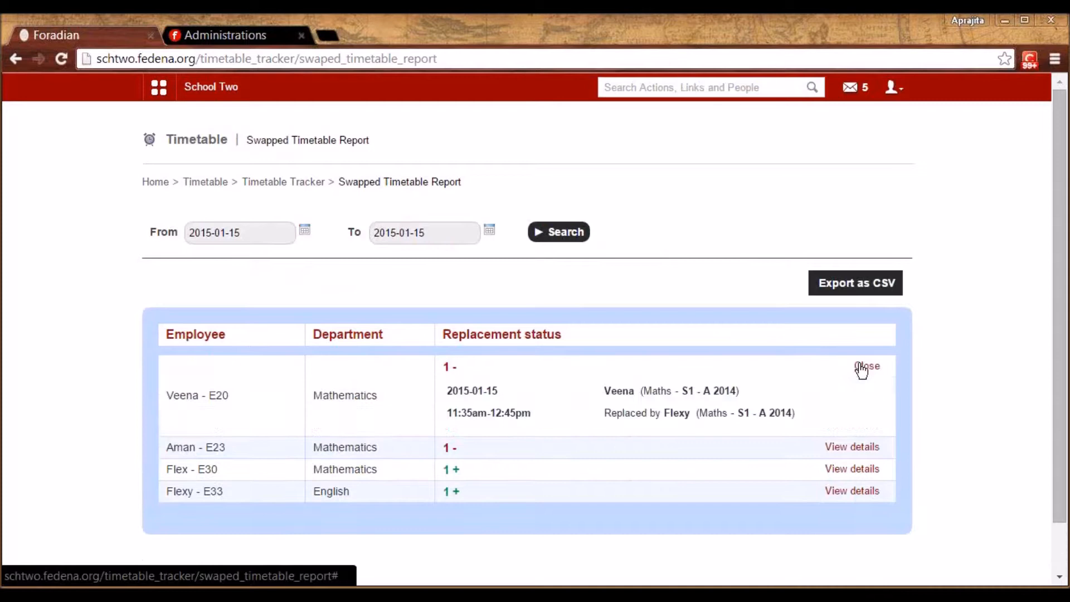
click(860, 447)
click(857, 530)
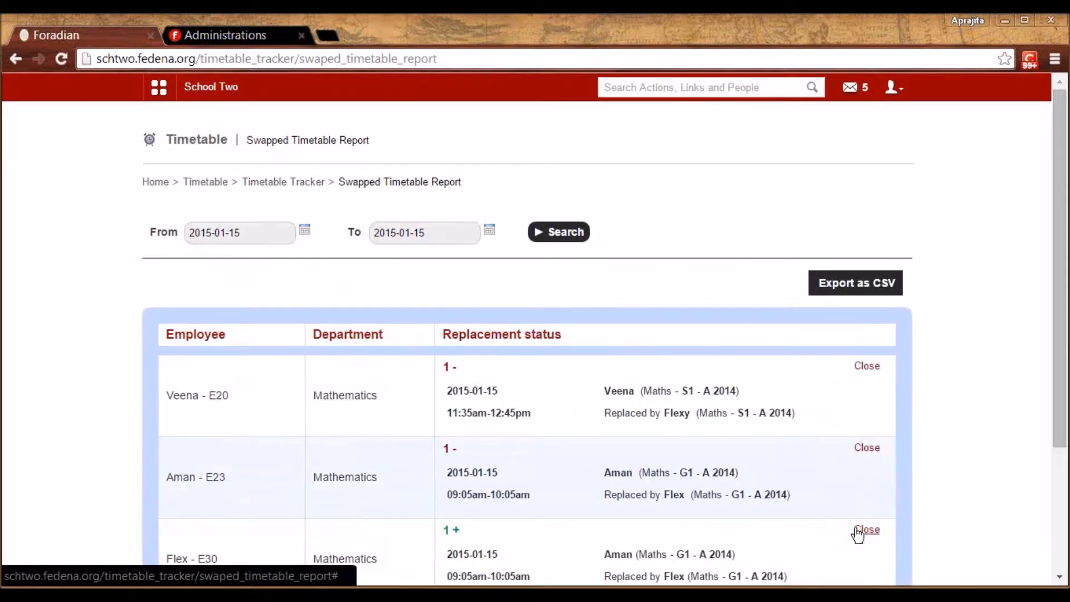
drag(1062, 397, 1062, 444)
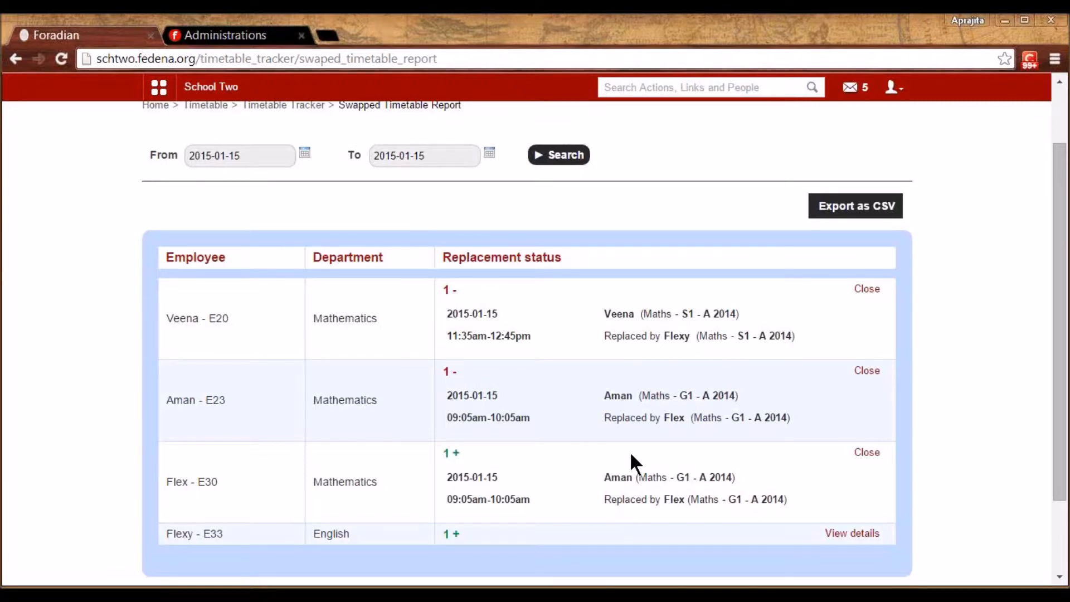
click(843, 46)
drag(1063, 311, 1063, 250)
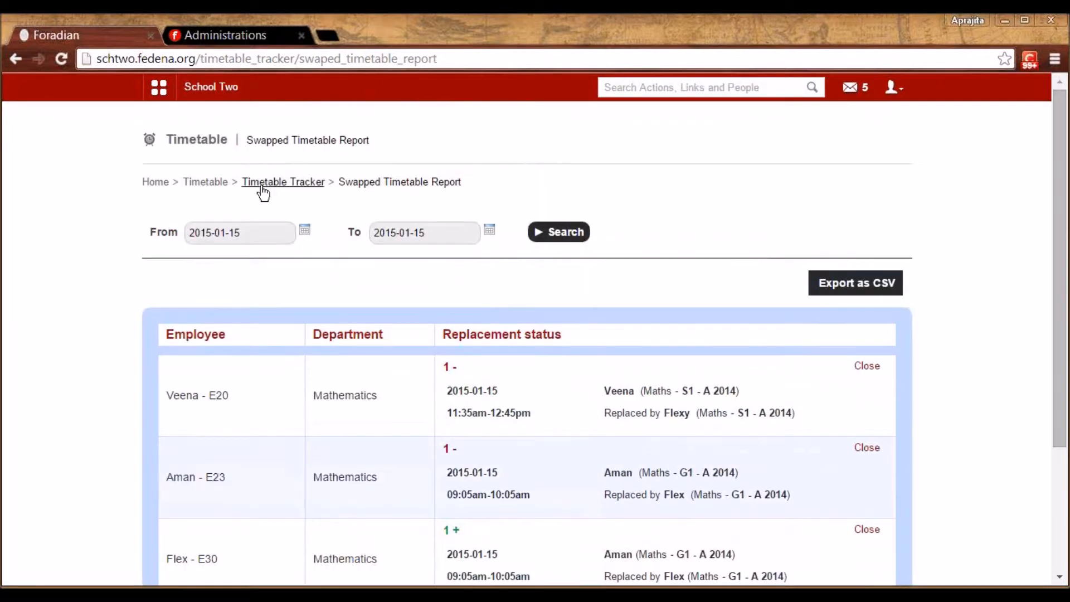
click(212, 188)
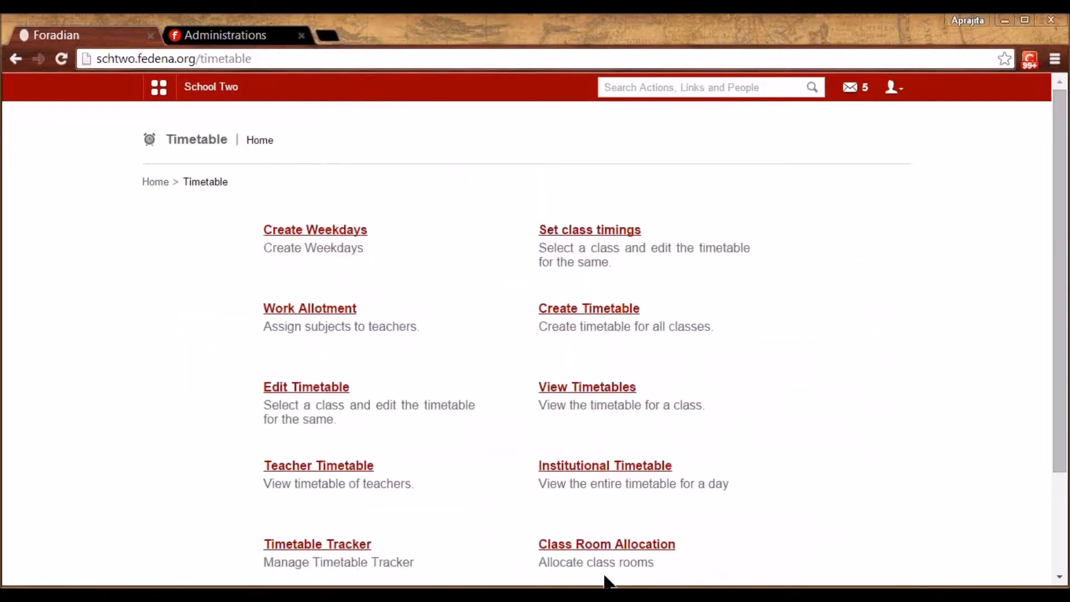
Review the West, South and North Block buildings, West Block's details and its room W1
click(600, 546)
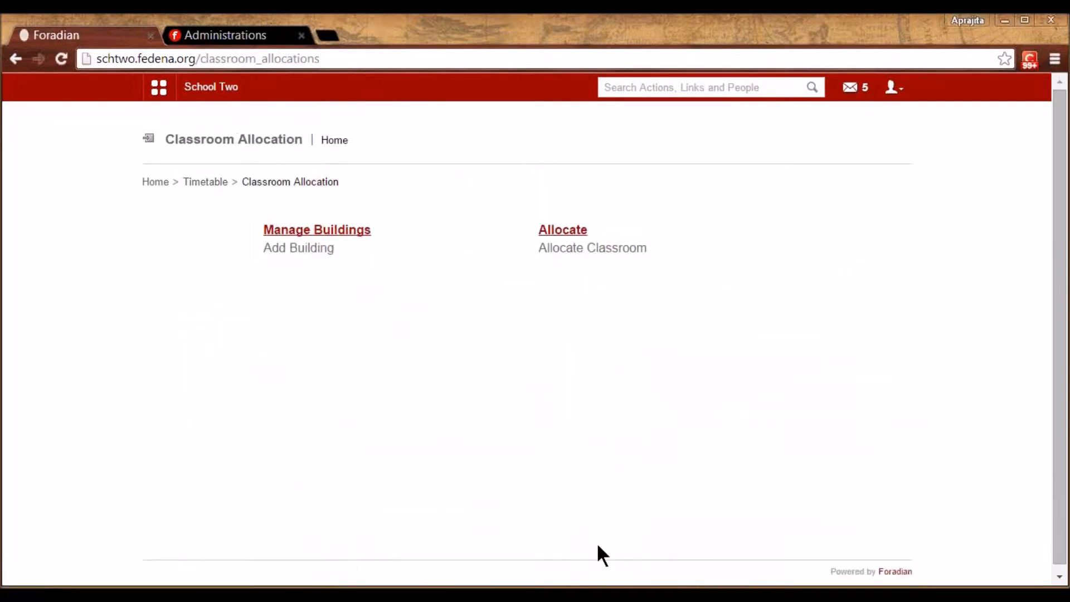
click(343, 230)
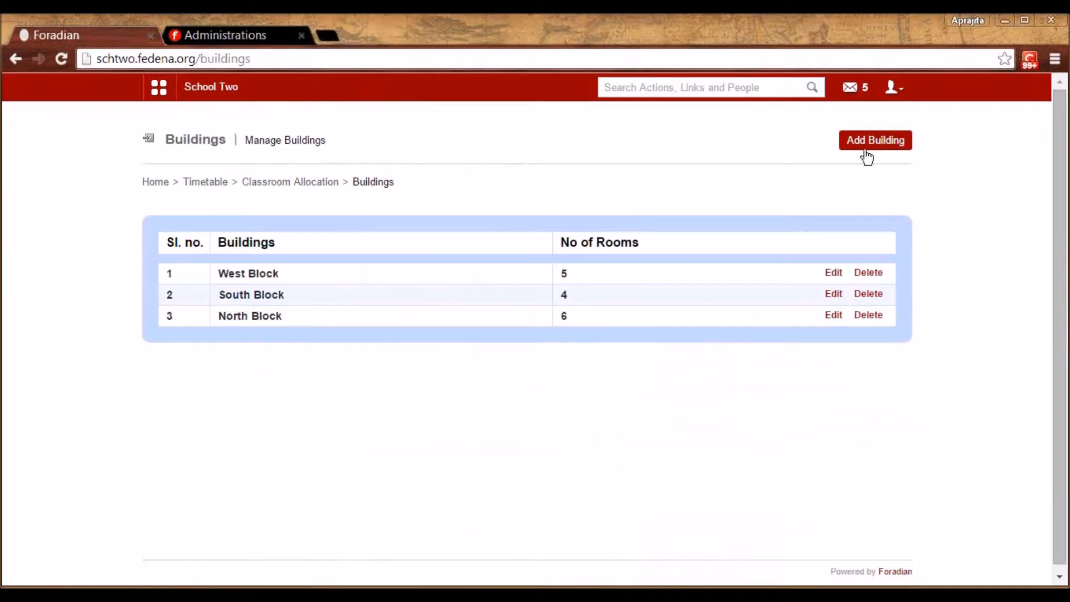
click(833, 275)
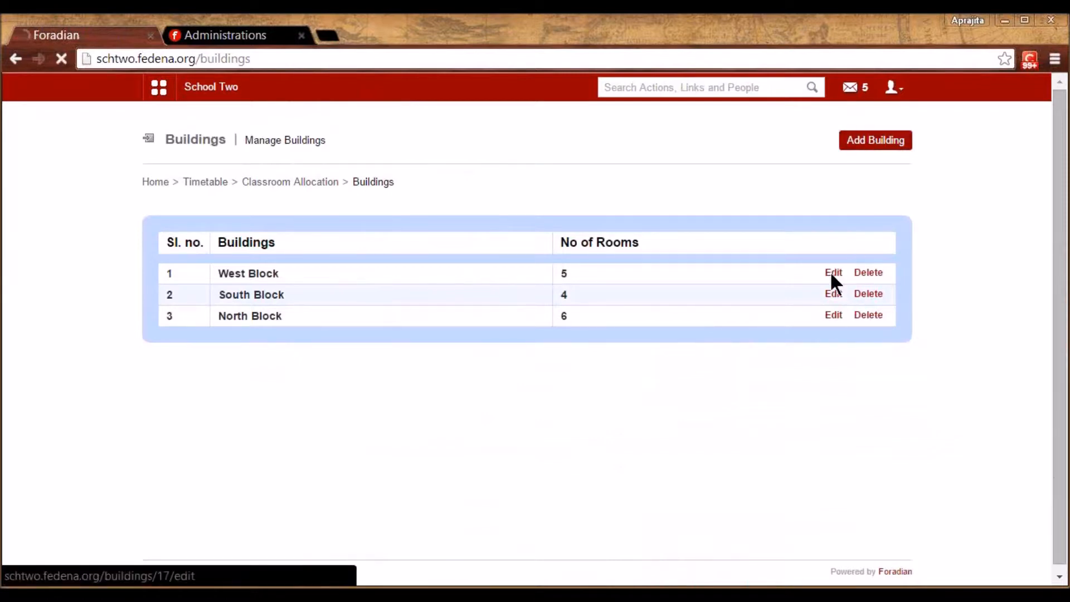
click(366, 187)
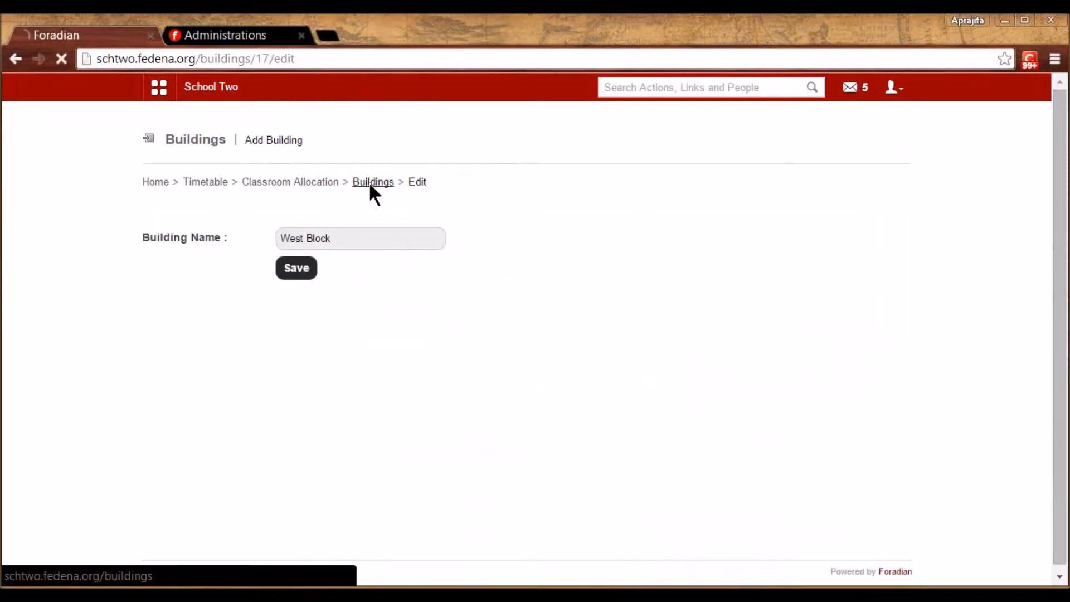
click(254, 274)
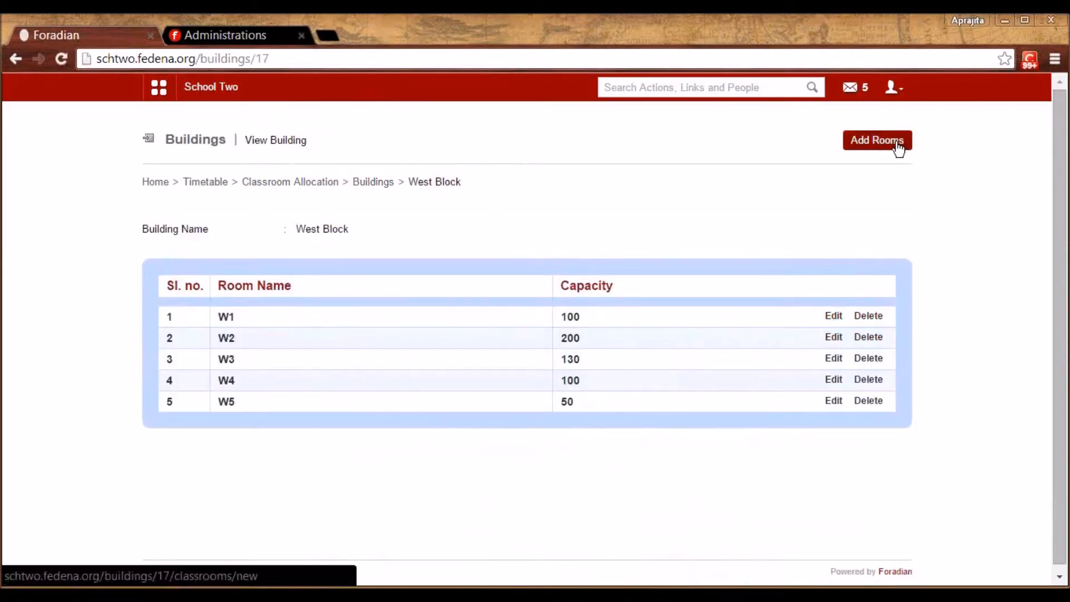
click(839, 320)
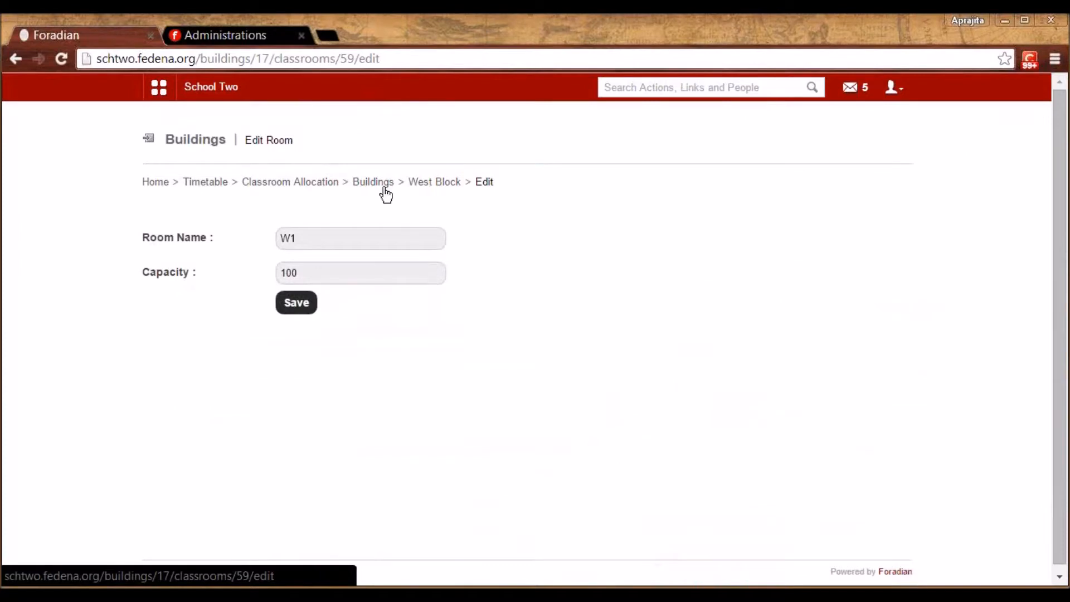
click(307, 181)
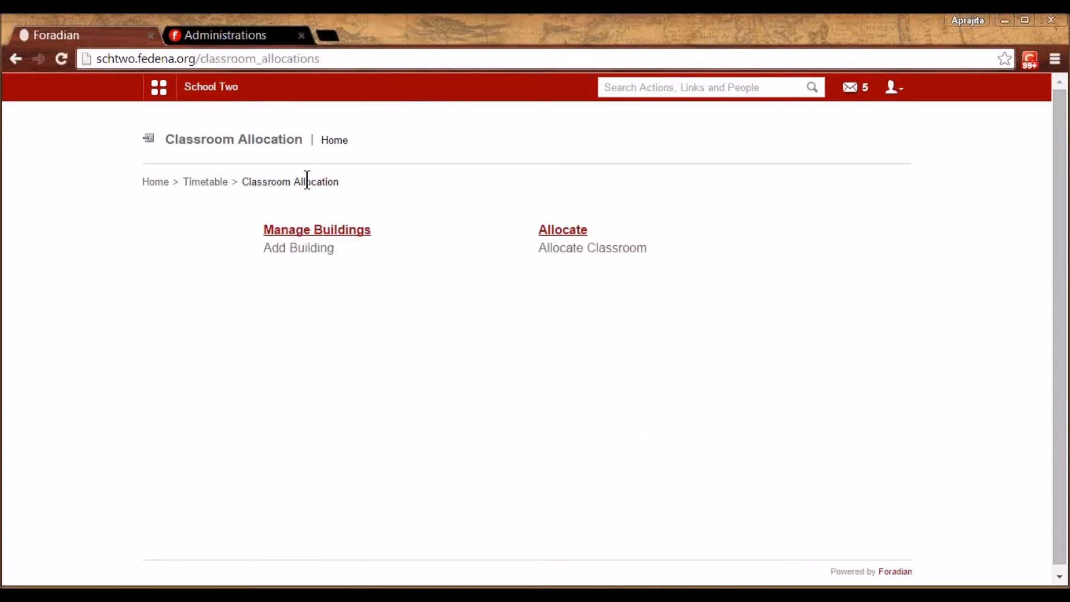
click(316, 230)
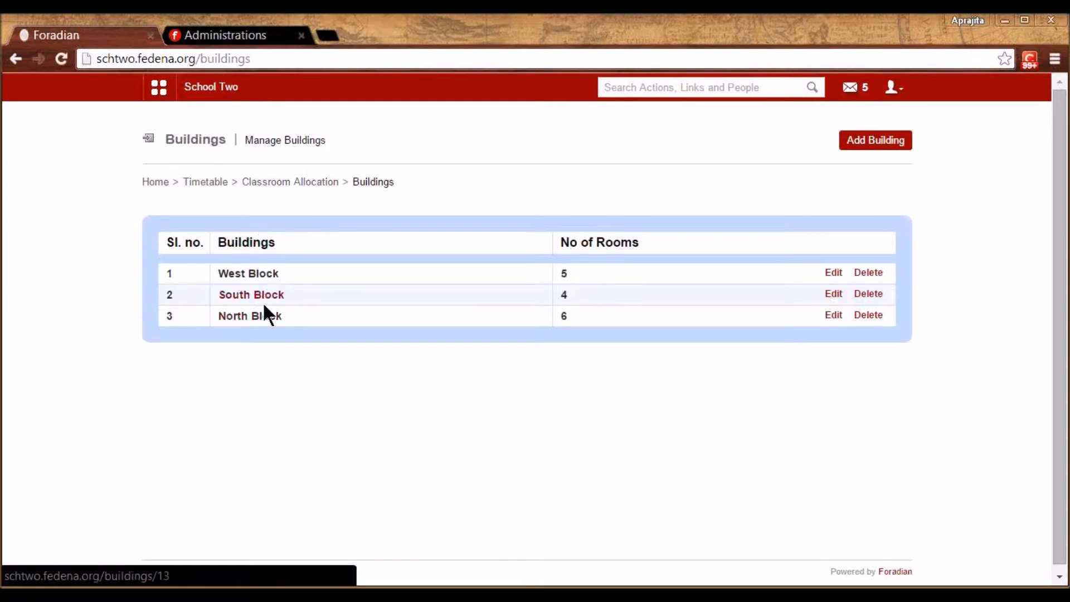
click(288, 183)
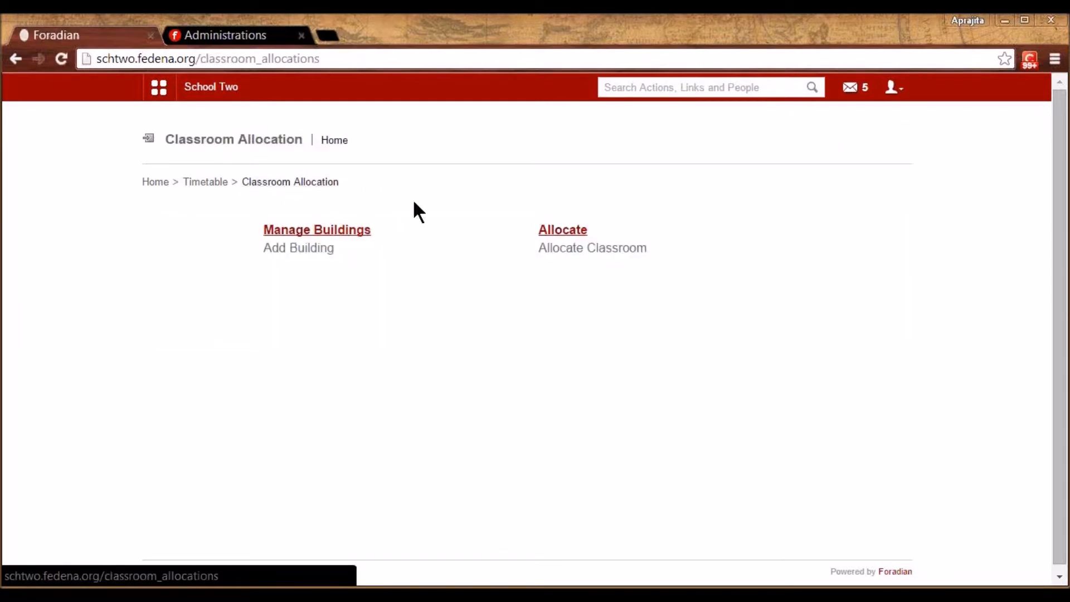
Load the weekly classroom allocation grid for timetable 17 Jan 2015 - 19 Jan 2015
click(573, 231)
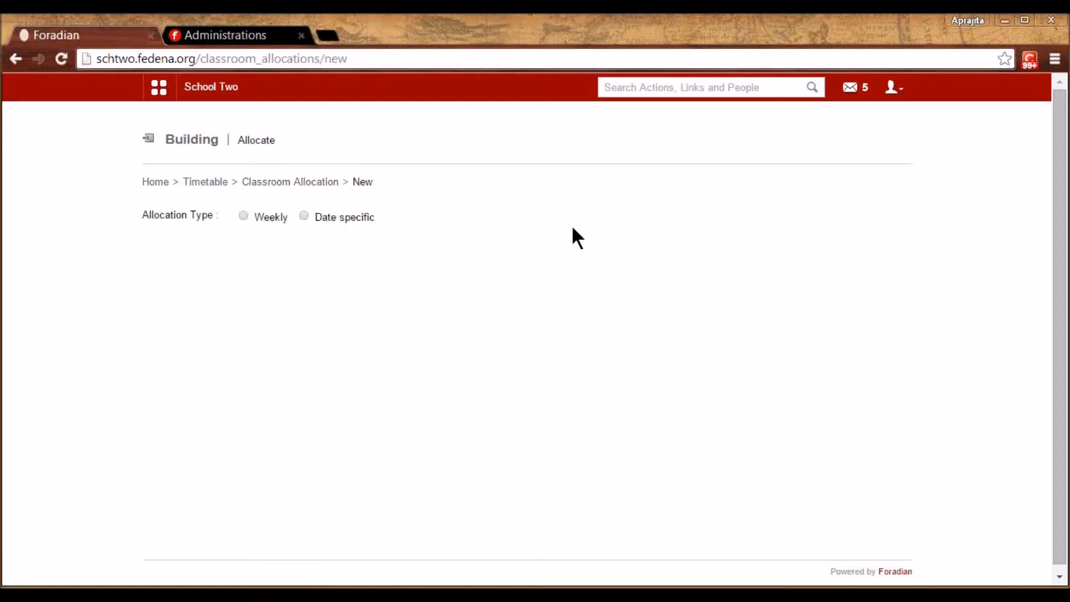
click(244, 216)
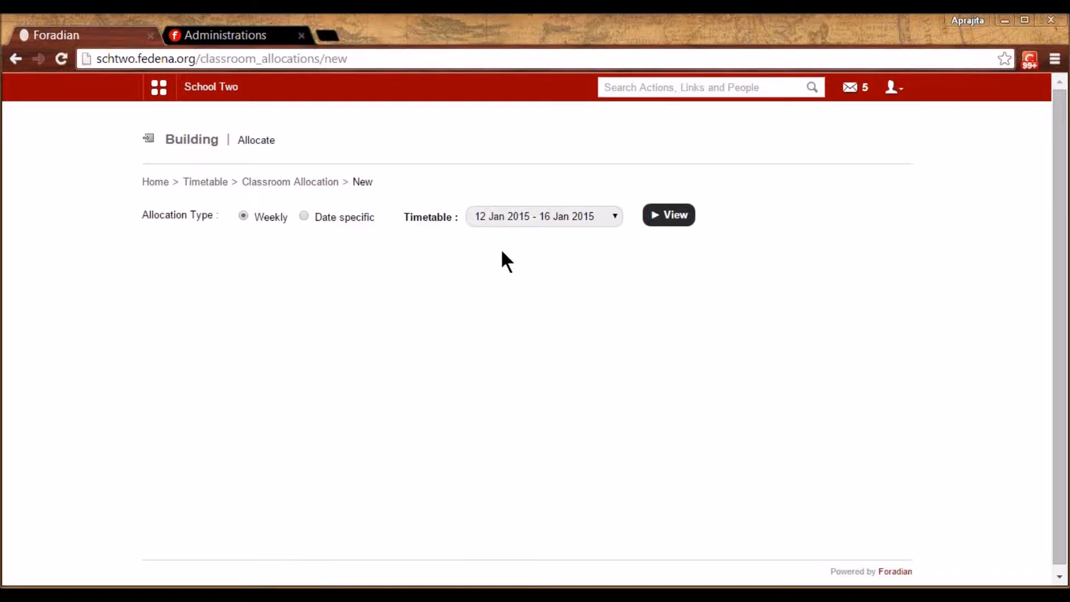
click(525, 231)
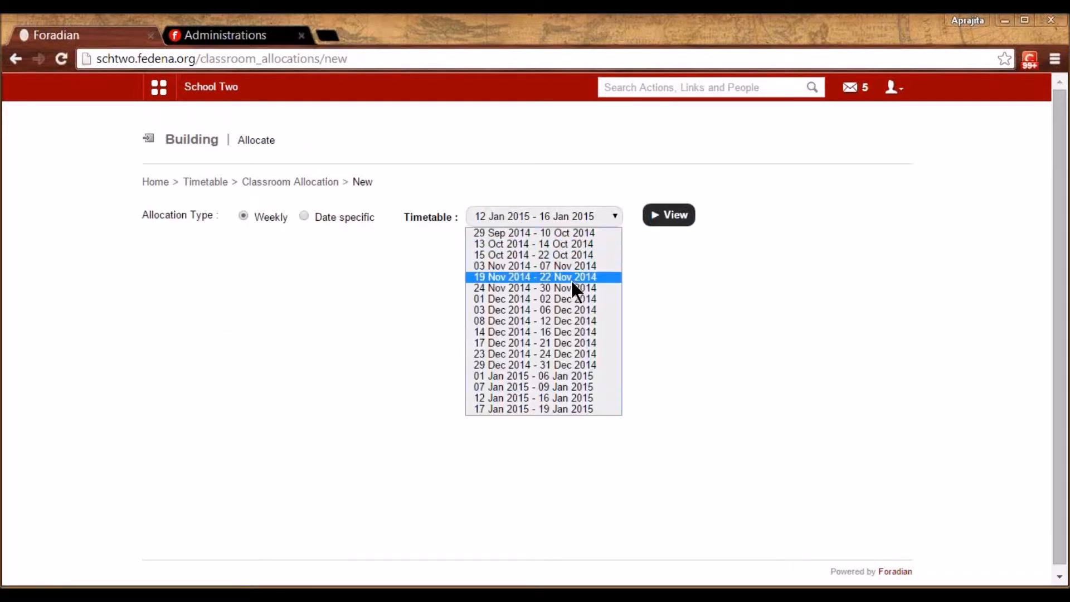
click(548, 407)
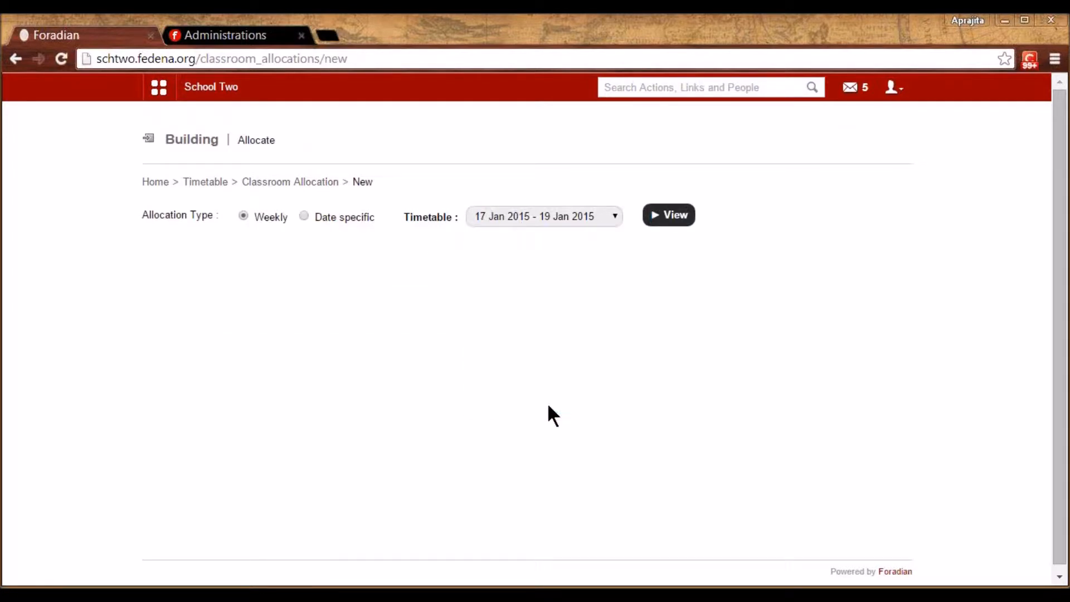
click(673, 217)
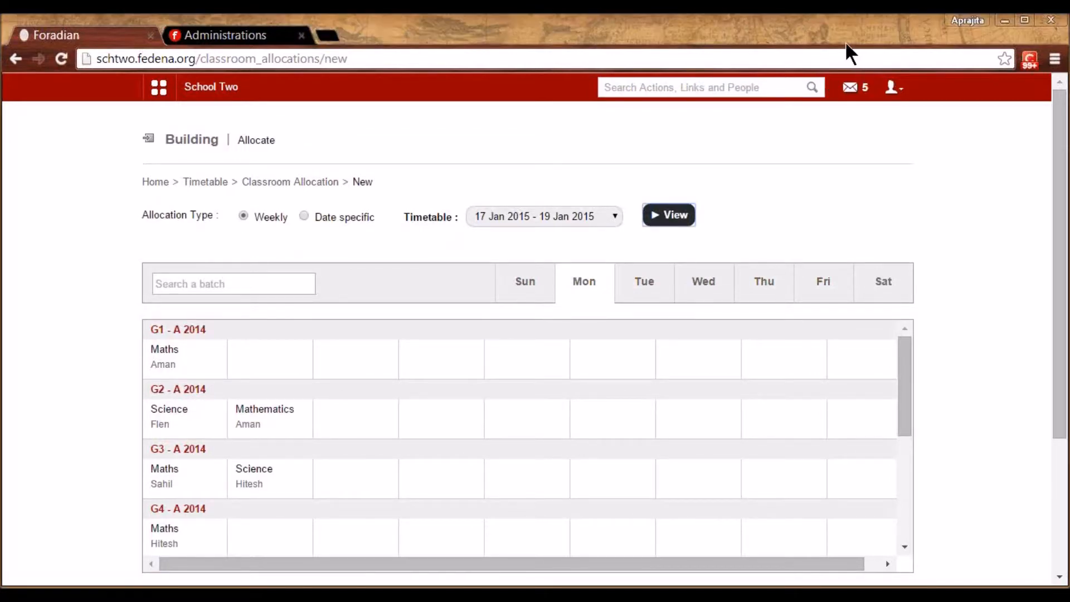
Assign room N1 to G1's Monday Maths, override the old room, then check Tuesday and Friday
drag(1063, 394, 1064, 447)
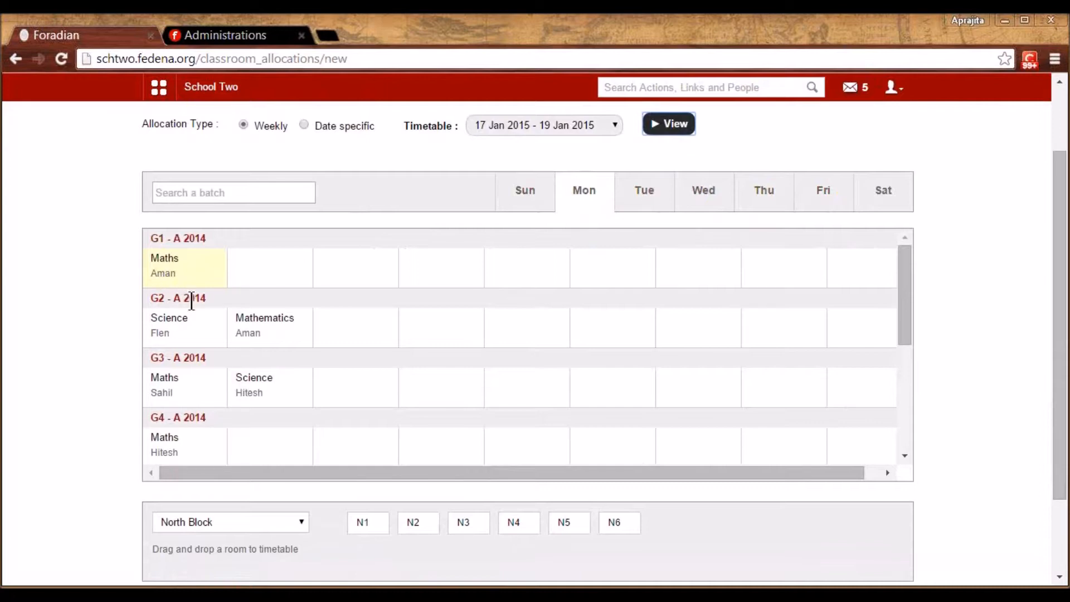
drag(360, 527, 368, 534)
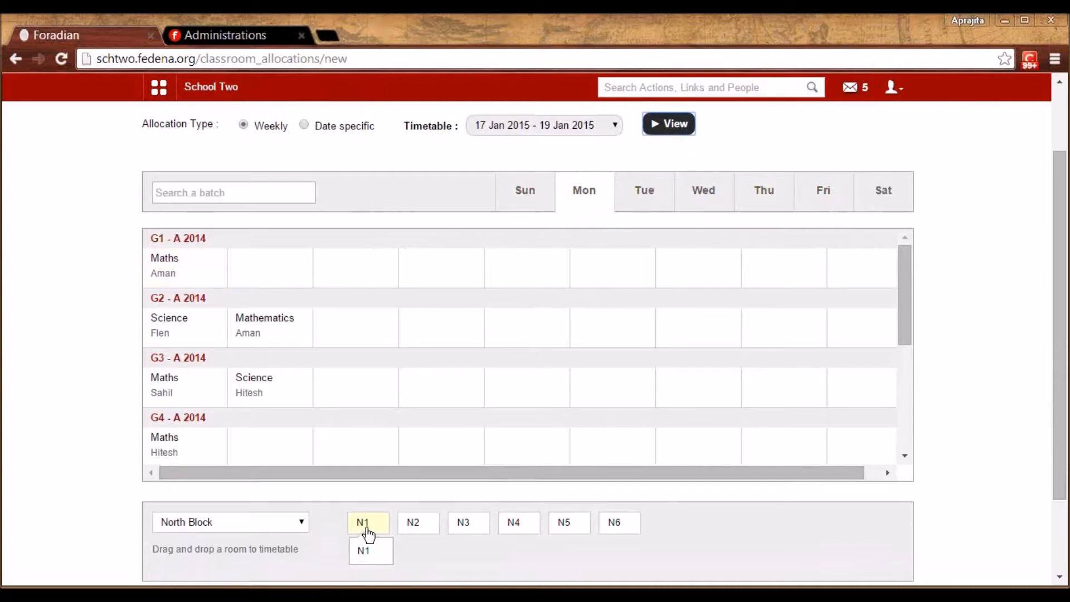
click(1062, 75)
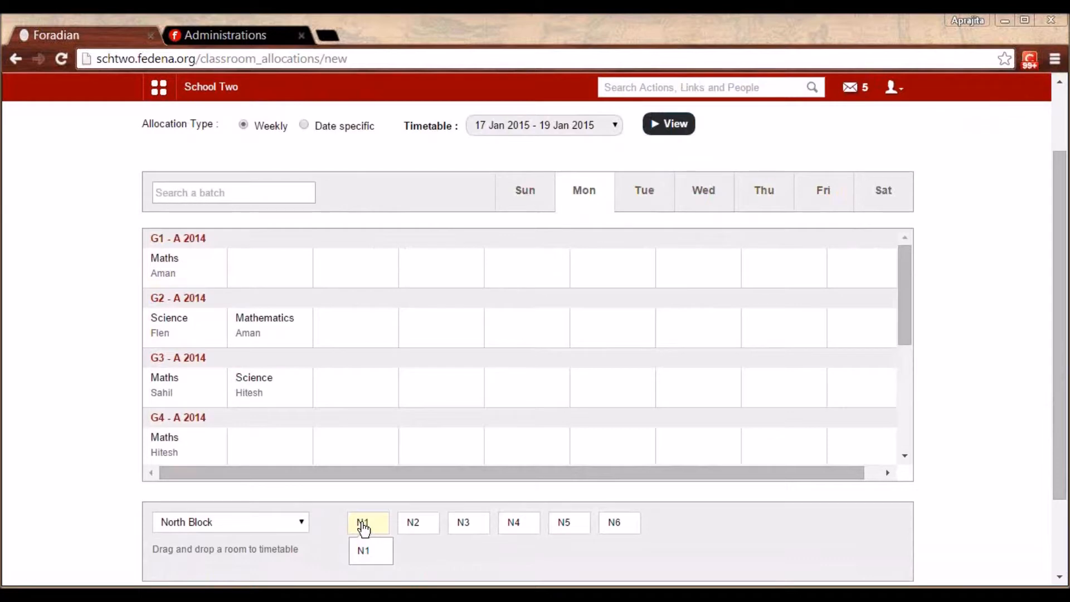
drag(363, 527, 201, 283)
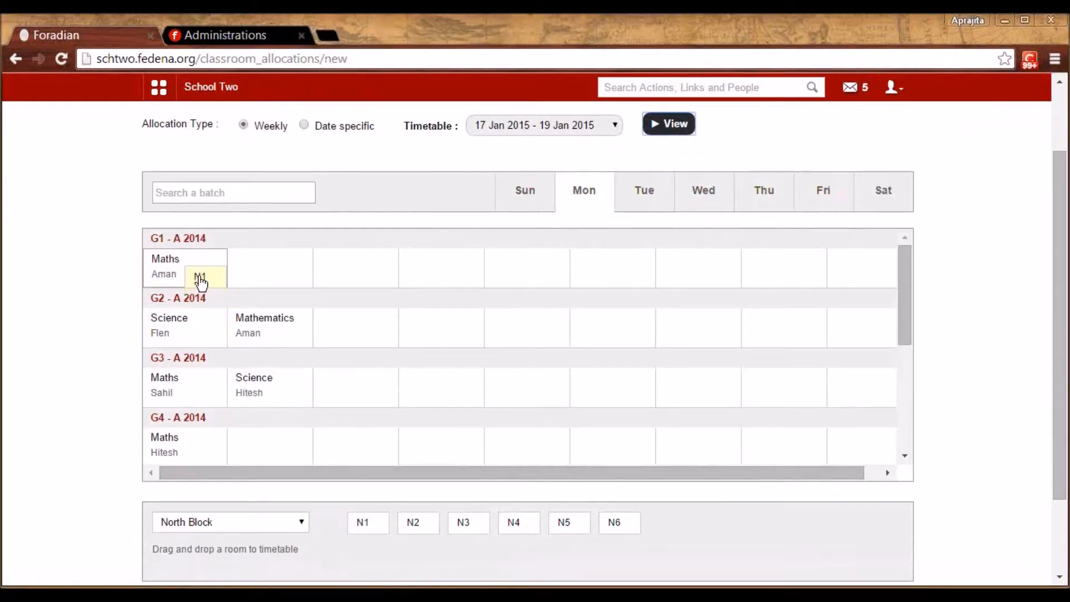
drag(201, 282, 198, 282)
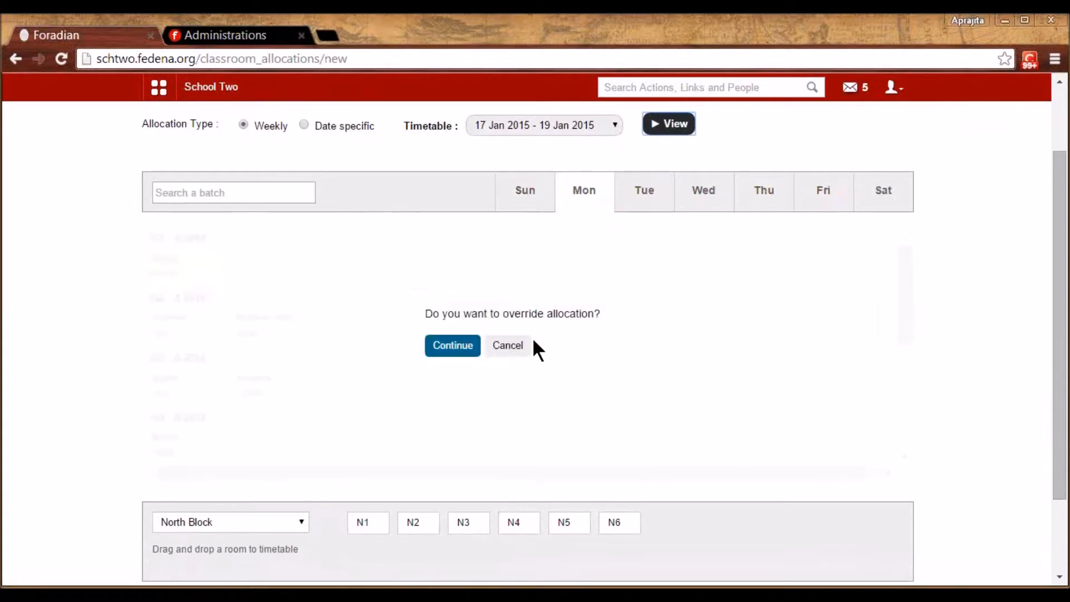
click(455, 347)
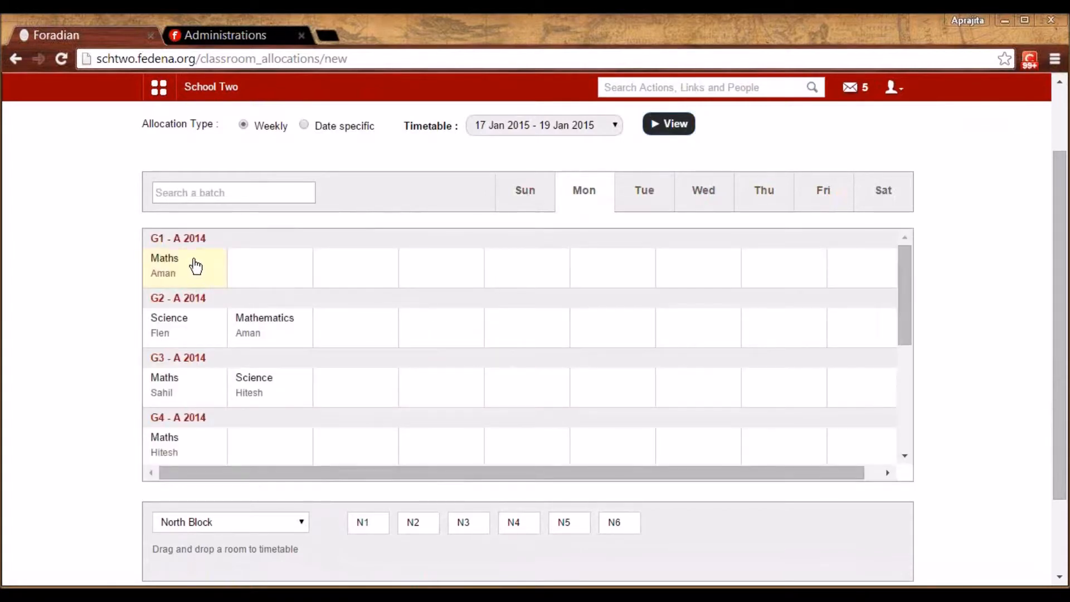
mouse_move(196, 262)
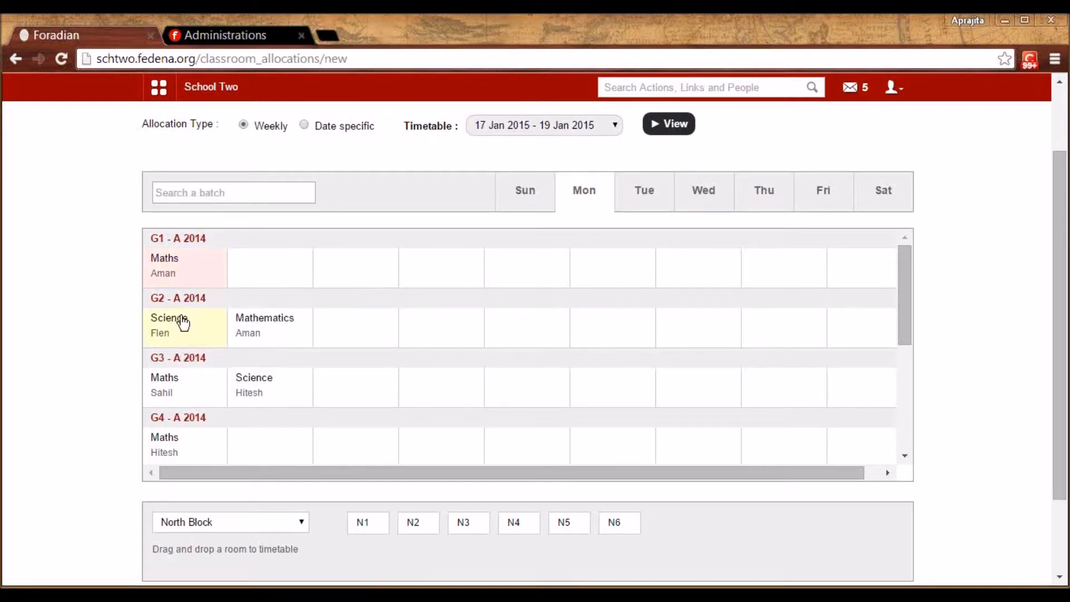
click(657, 208)
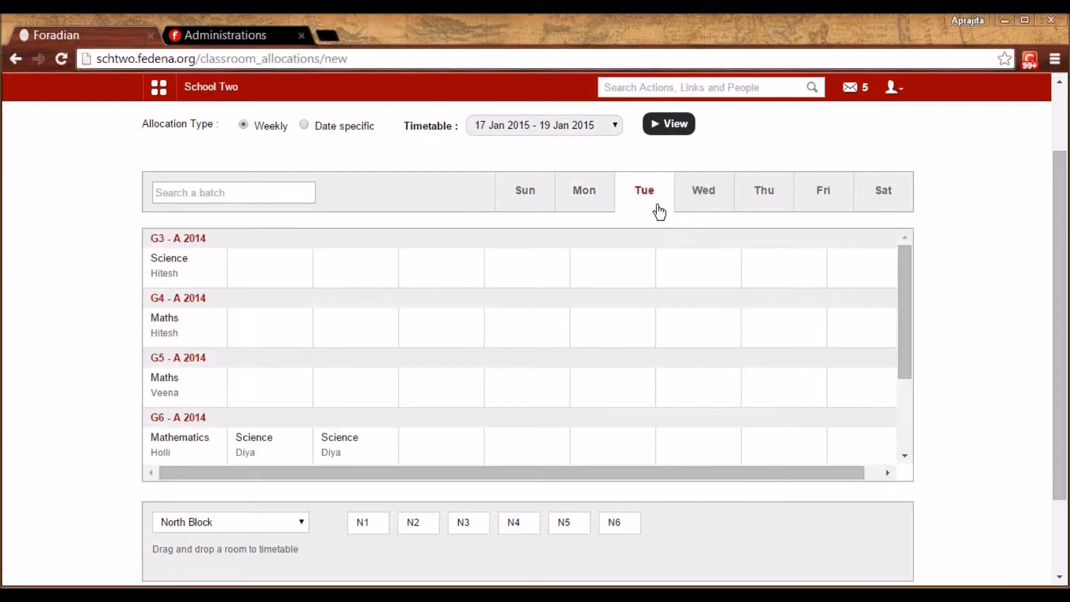
click(841, 200)
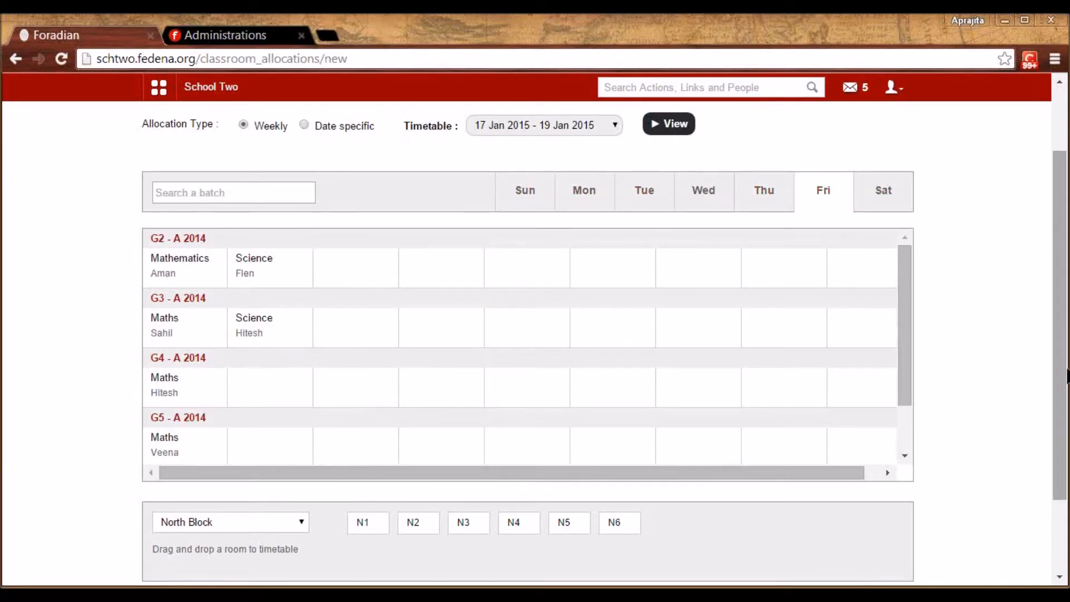
drag(1063, 378, 1065, 313)
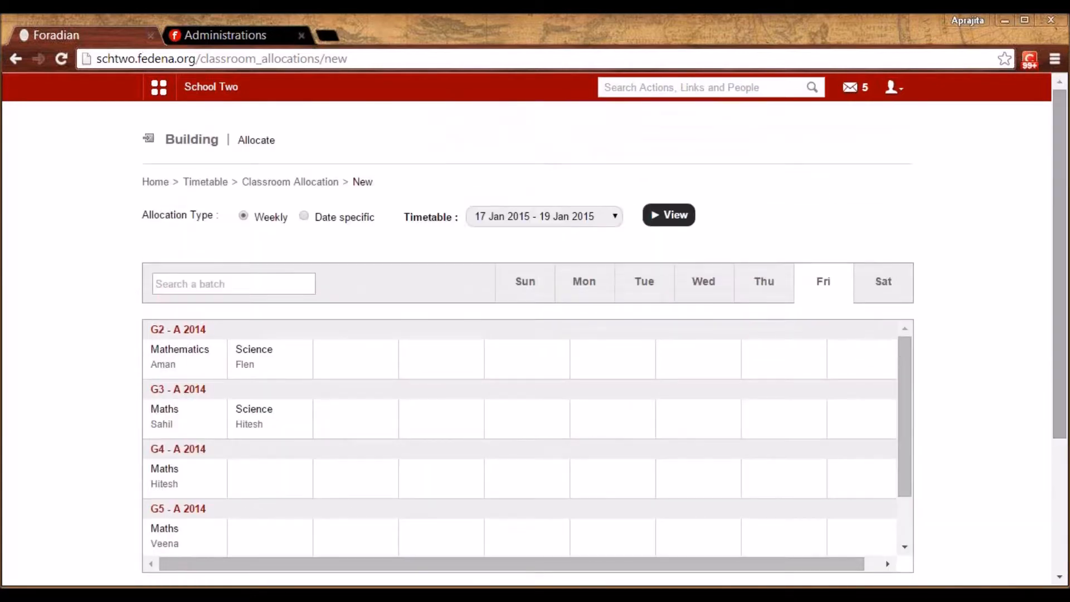
View January 2015 date-specific room allocations for 2, 17 and 16 January
click(304, 216)
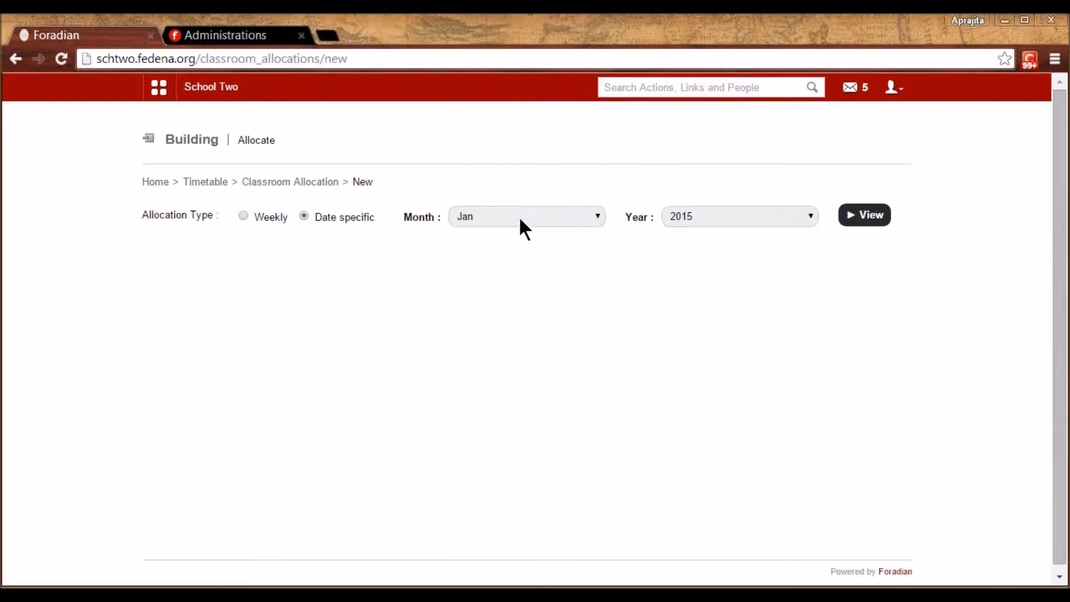
click(873, 216)
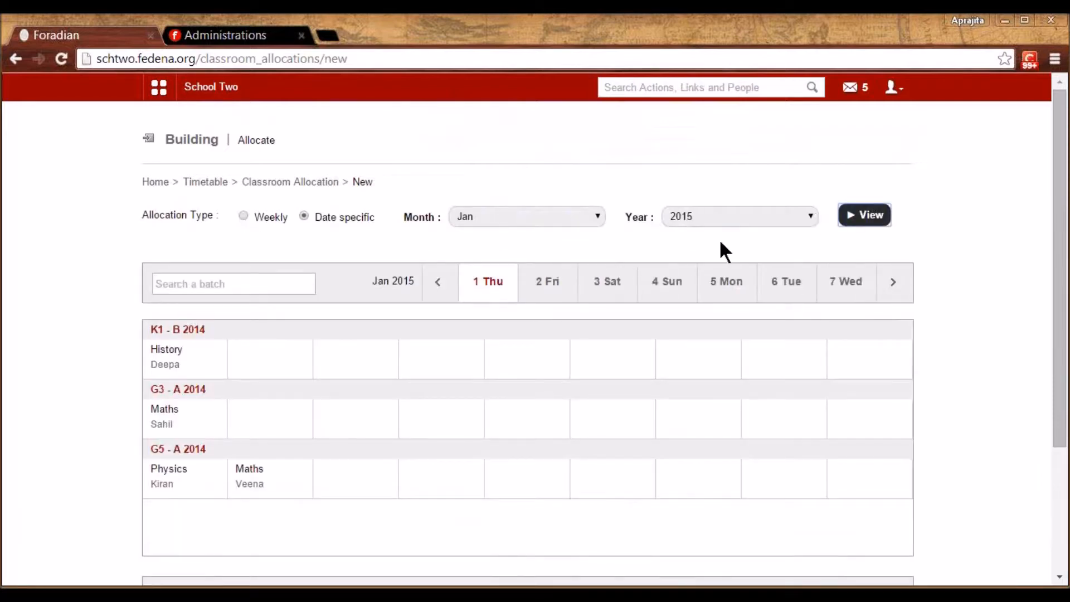
click(546, 282)
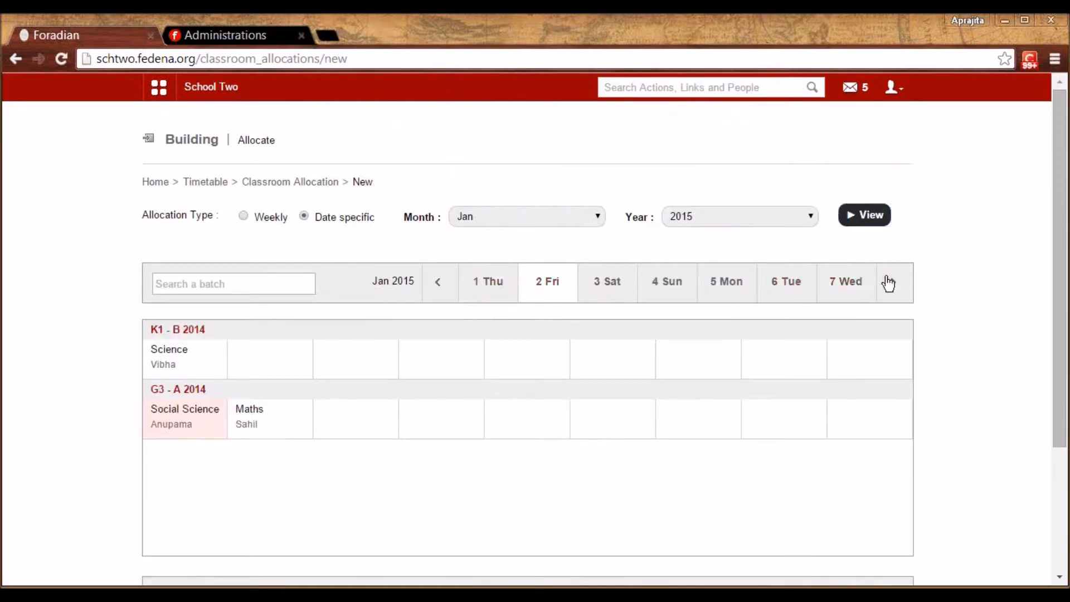
click(892, 282)
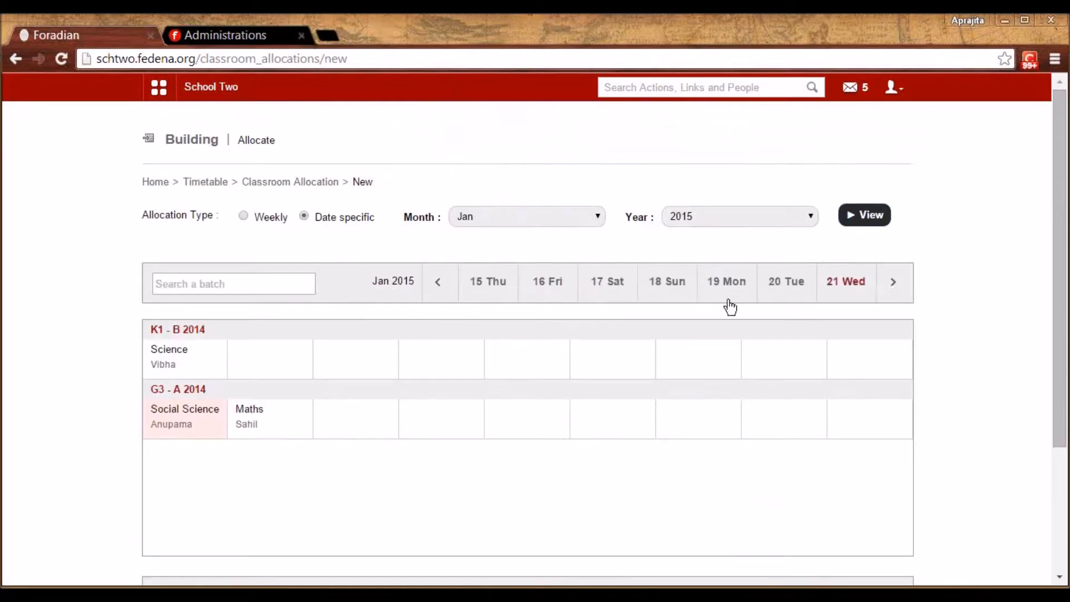
click(602, 294)
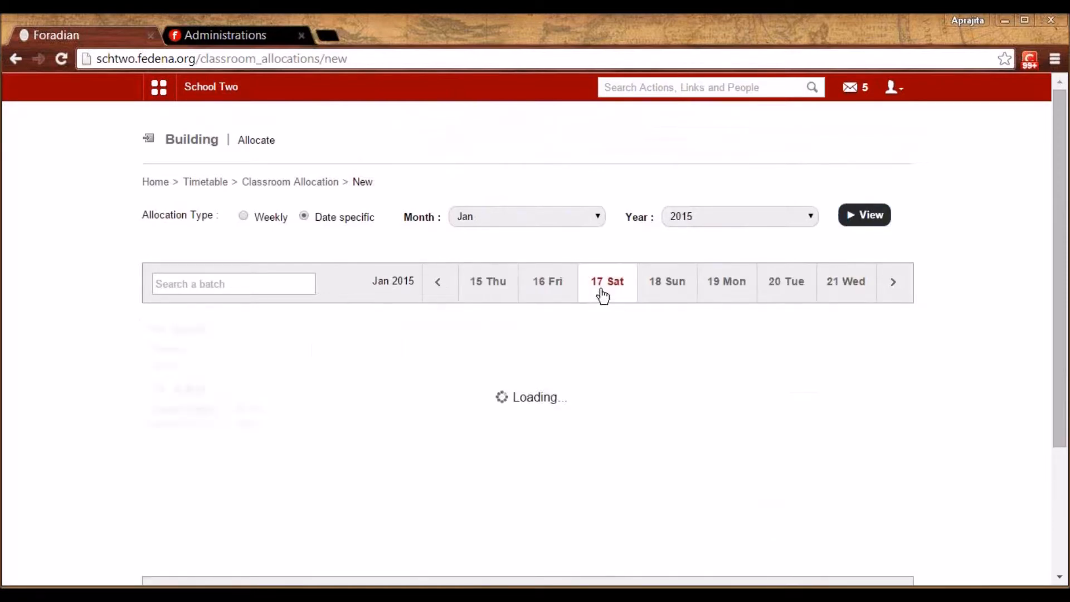
click(545, 292)
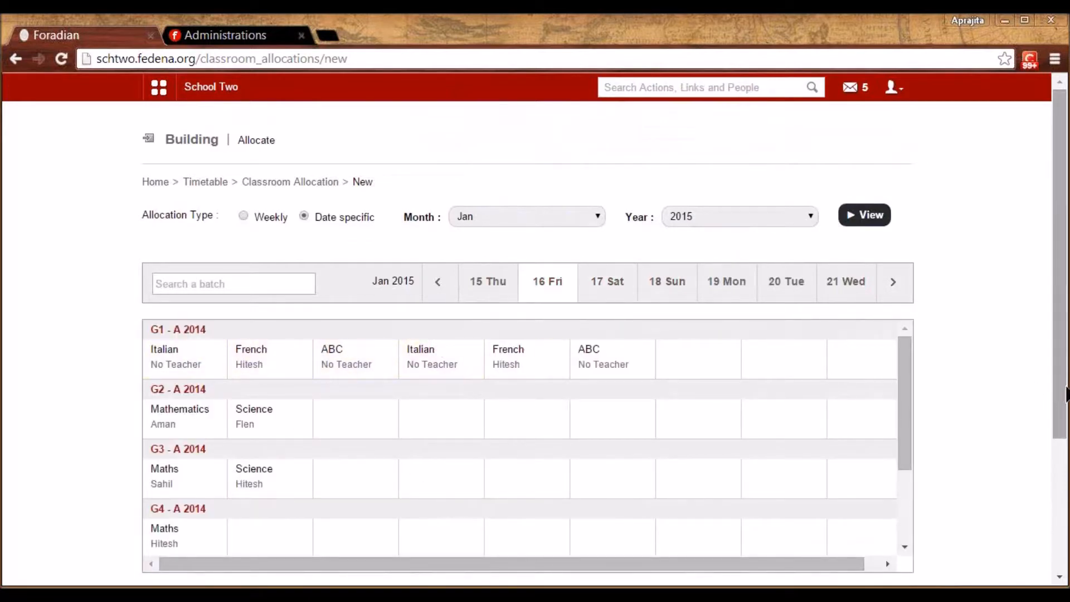
drag(1065, 416, 1066, 458)
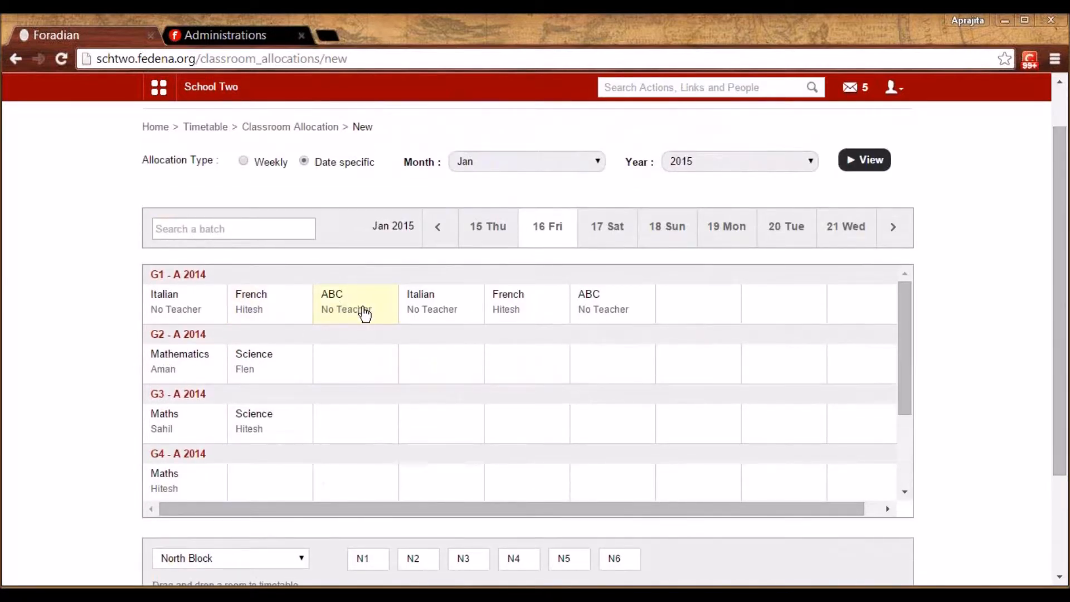
click(217, 131)
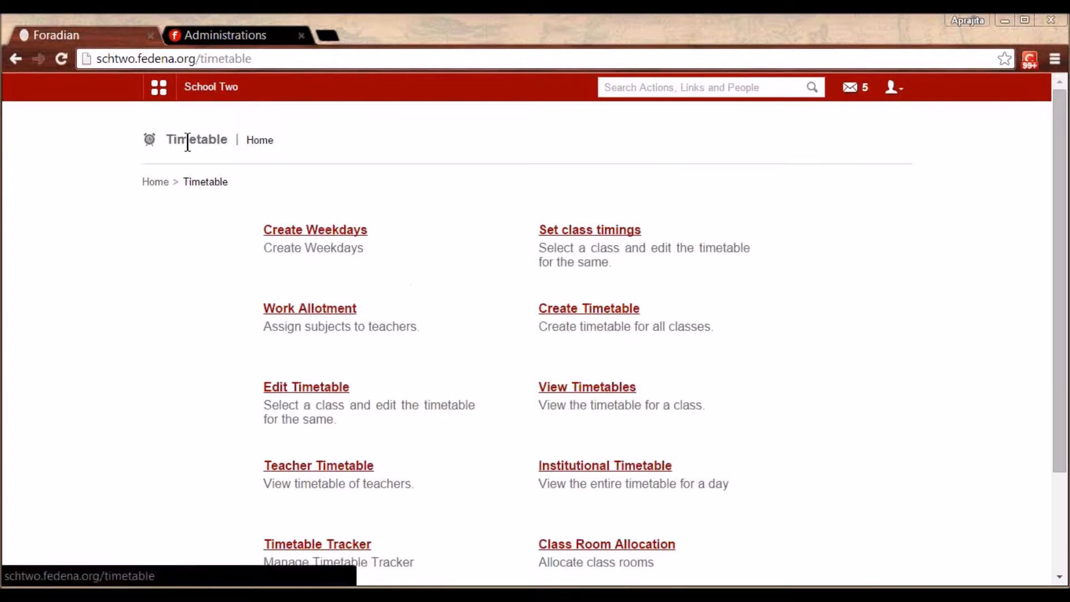
Open the Attendance register for batch G3 - A 2014
click(158, 87)
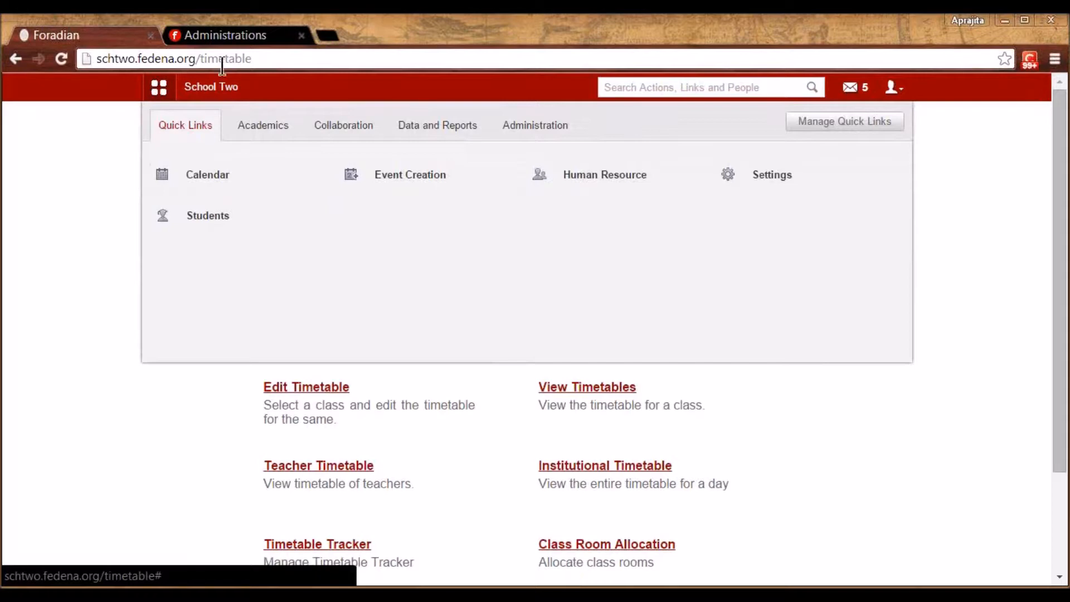
click(266, 130)
mouse_move(227, 175)
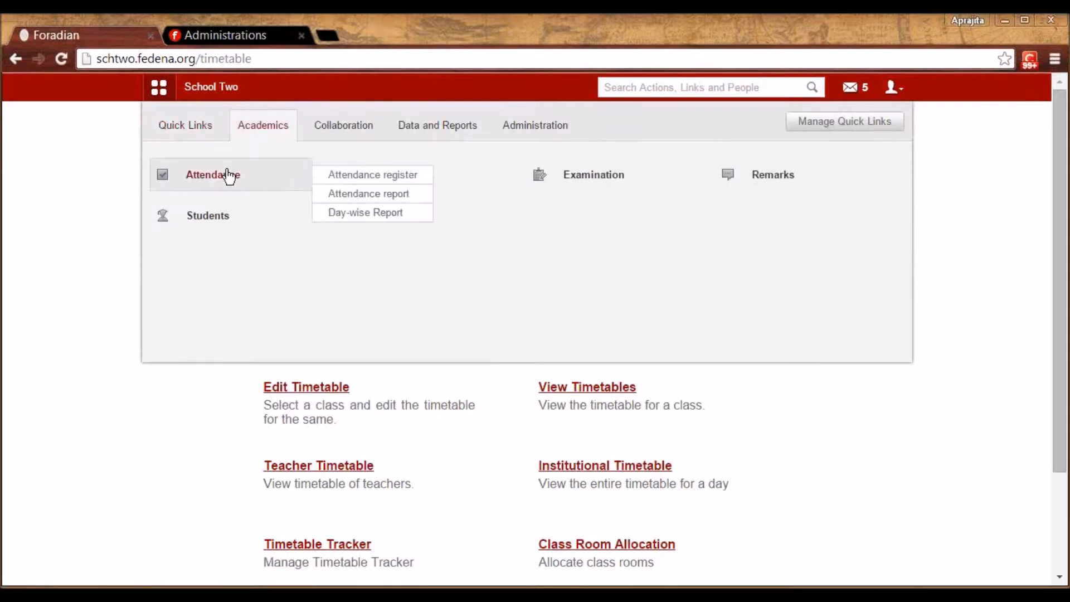
click(229, 176)
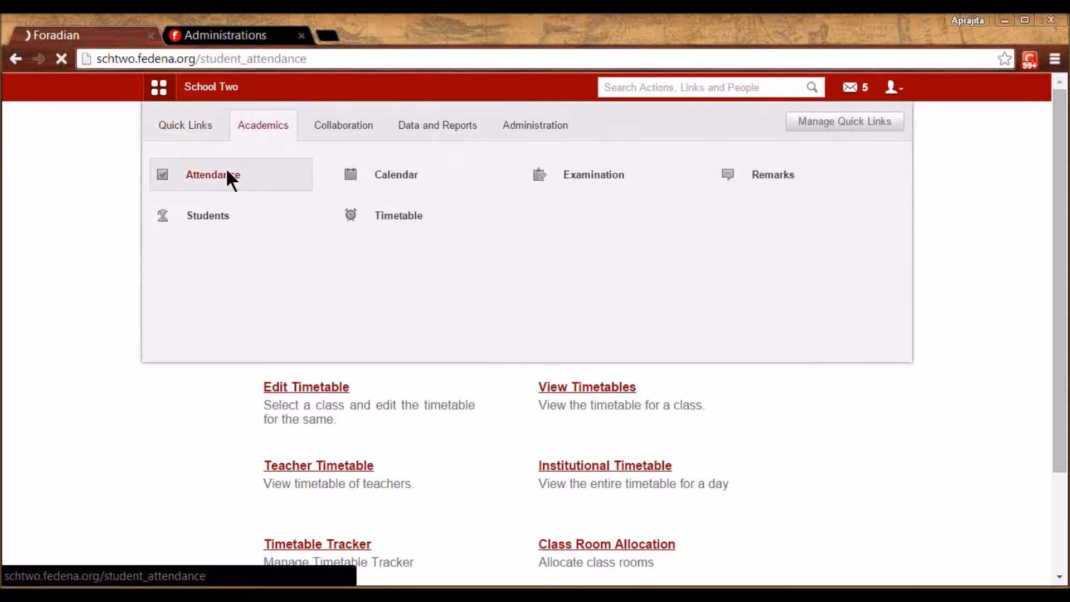
click(322, 231)
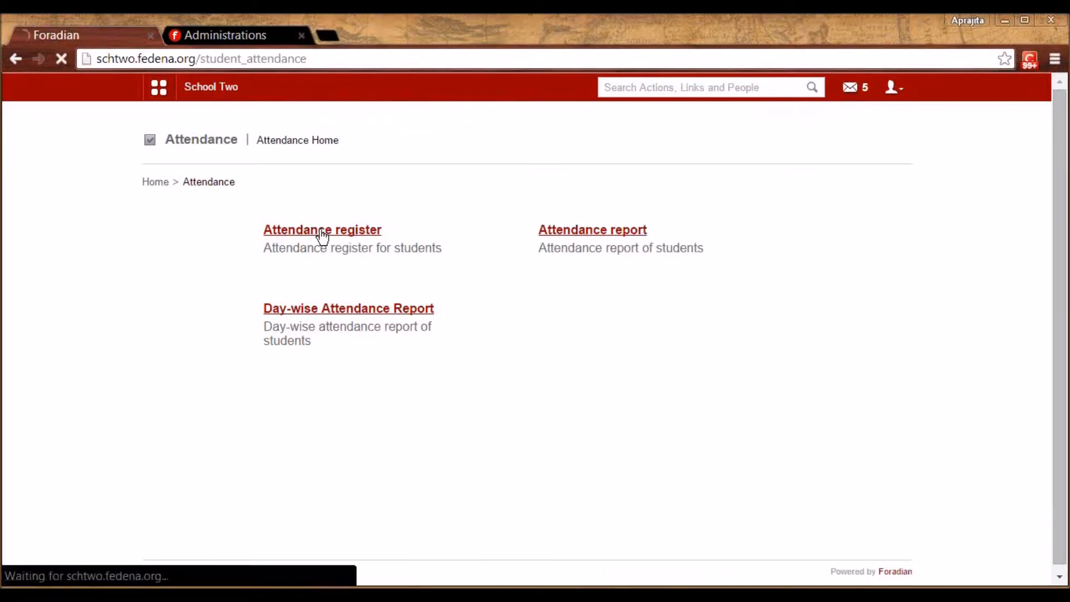
click(389, 232)
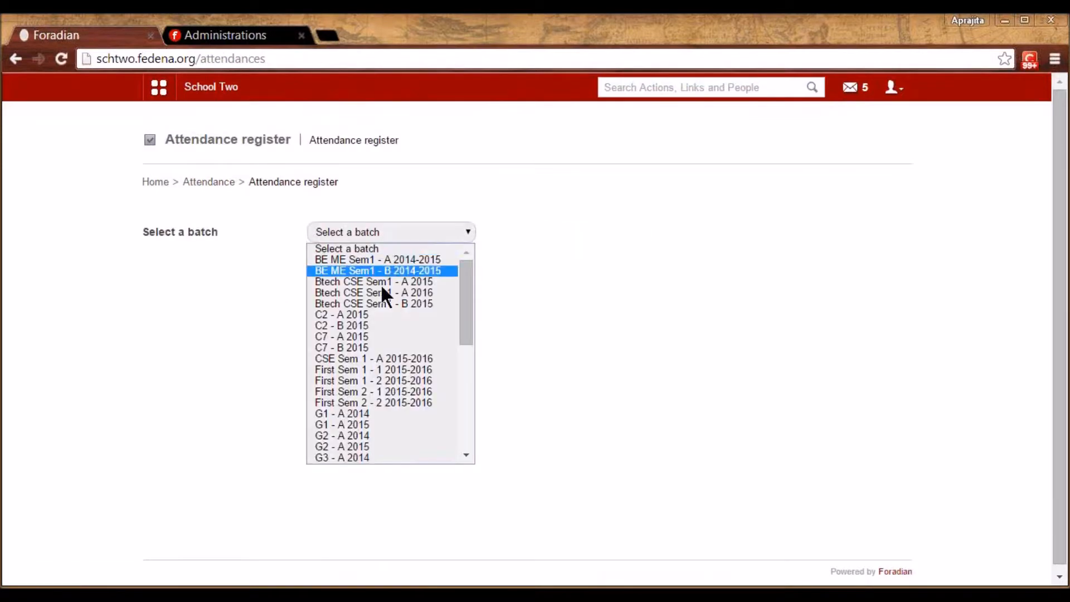
click(355, 424)
key(Down)
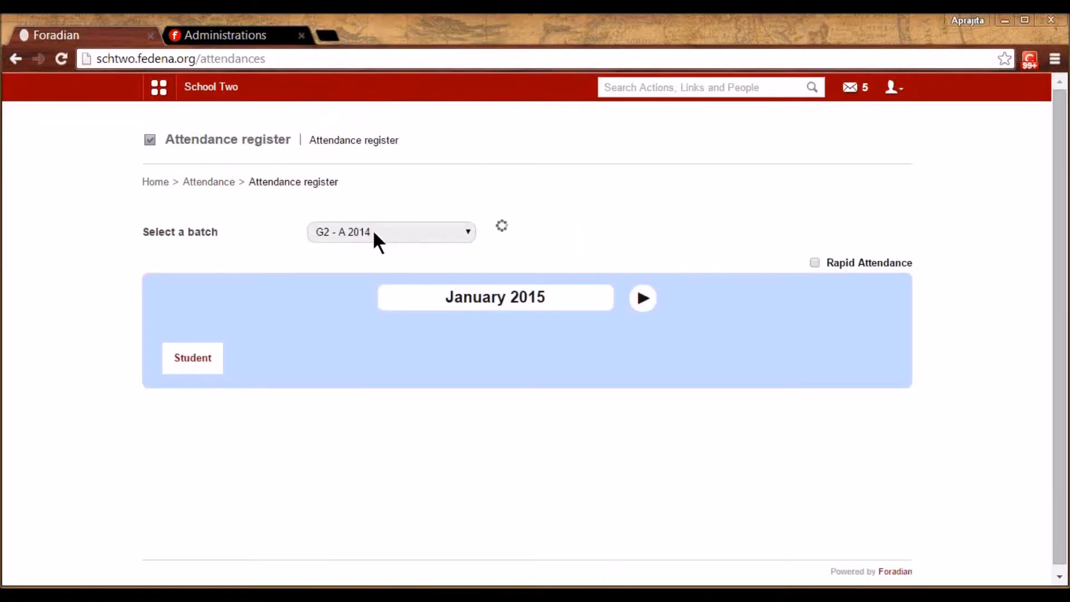
key(Down)
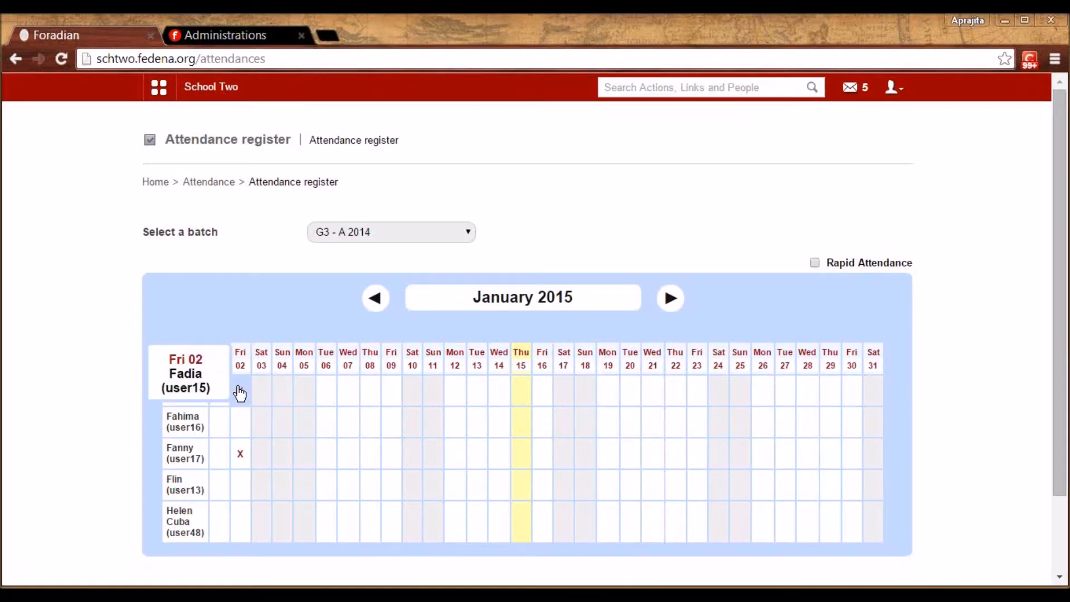
Mark the first student absent all day on Friday 9 January with reason 'unwell'
click(393, 391)
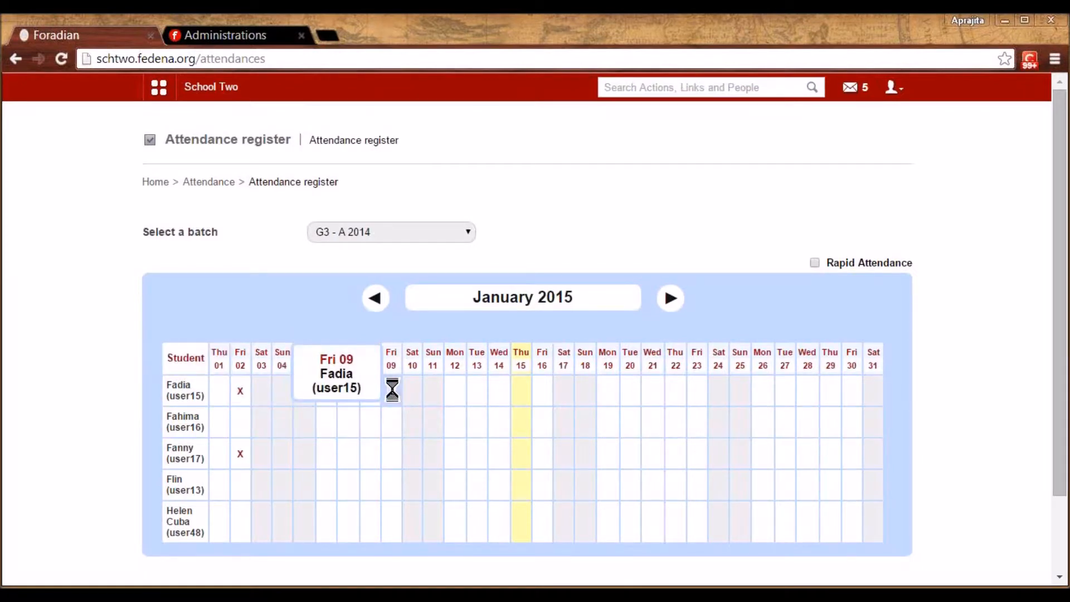
click(554, 176)
text(unwell)
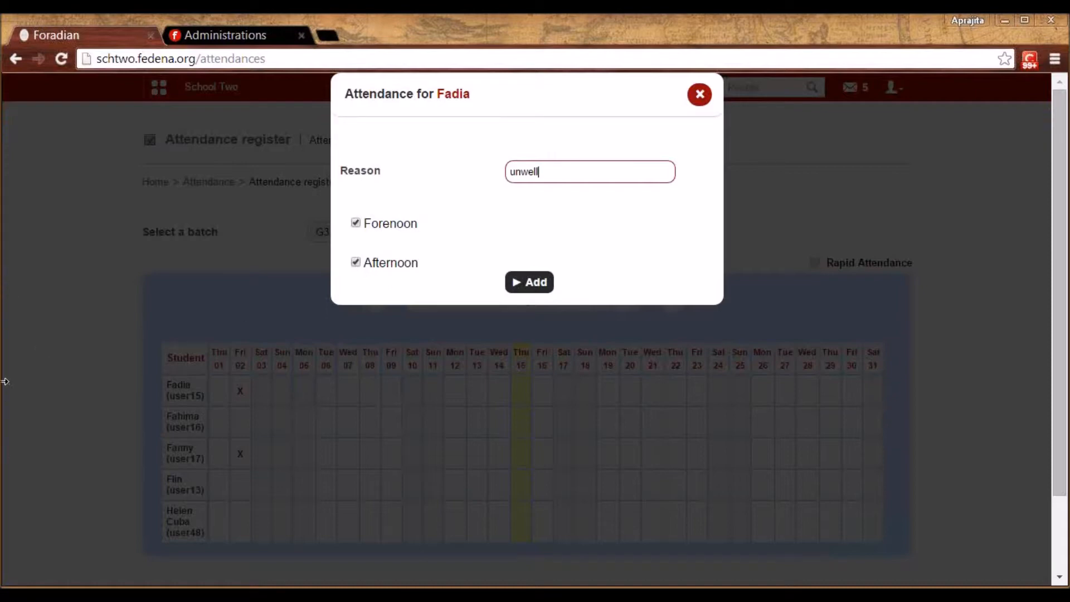
click(532, 282)
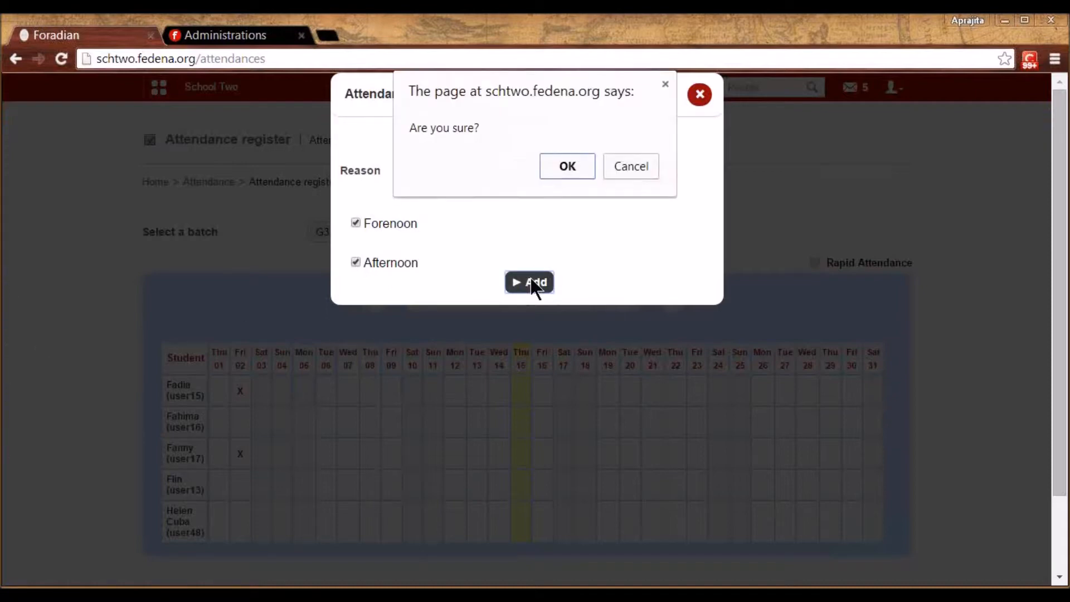
click(564, 164)
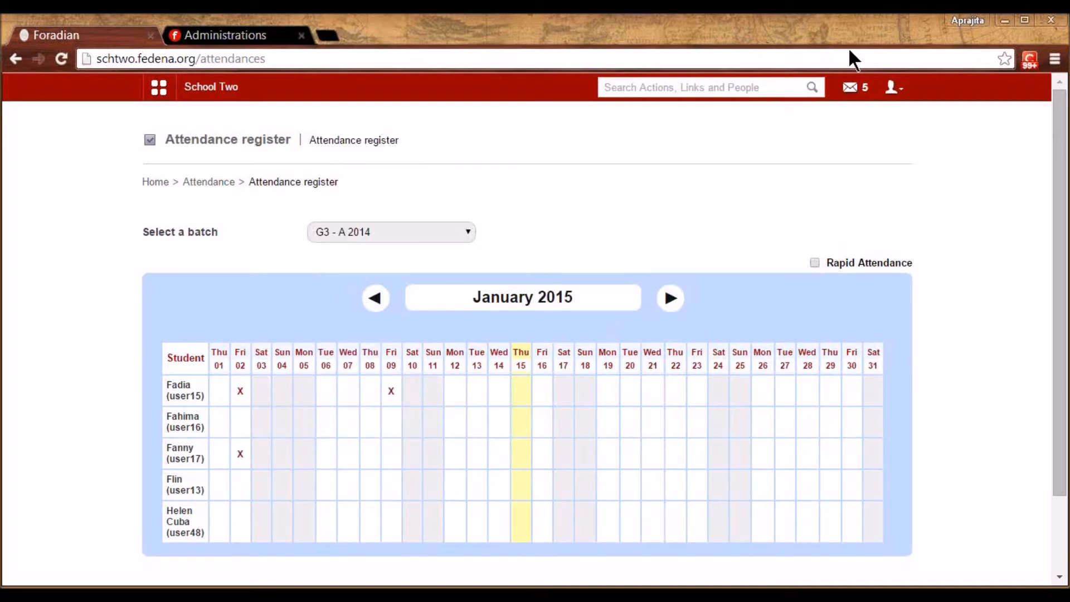
Mark three more G3 - A 2014 students absent on 13 and 14 January
mouse_move(818, 266)
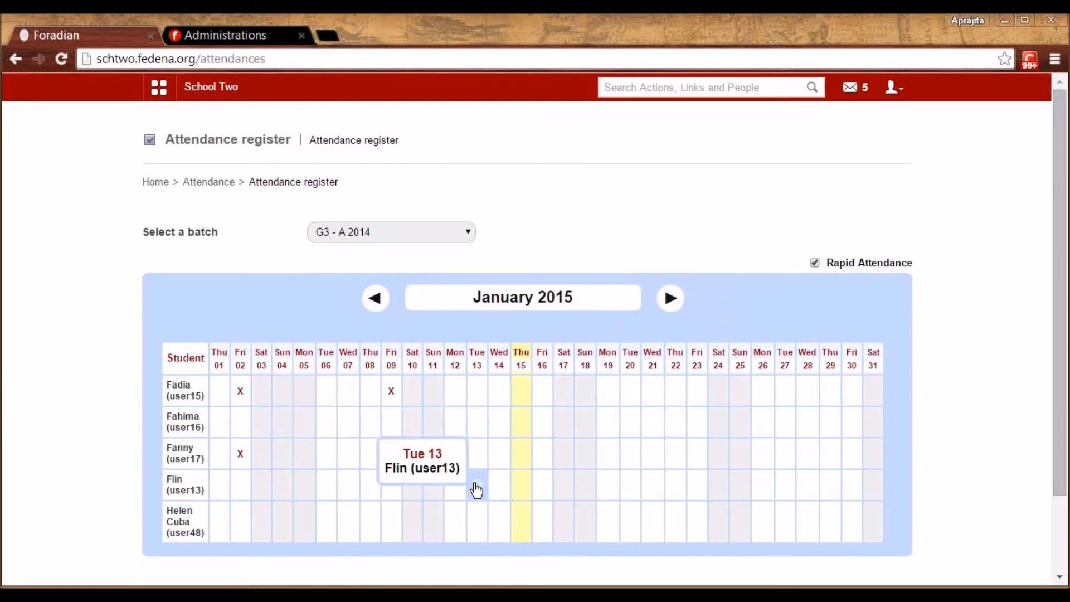
click(501, 529)
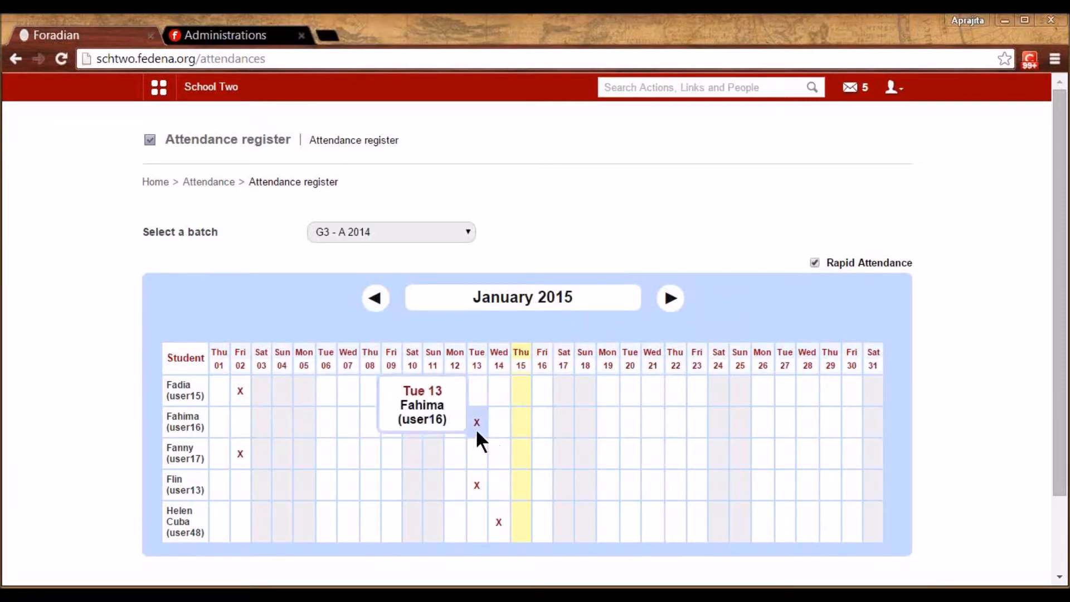
click(227, 182)
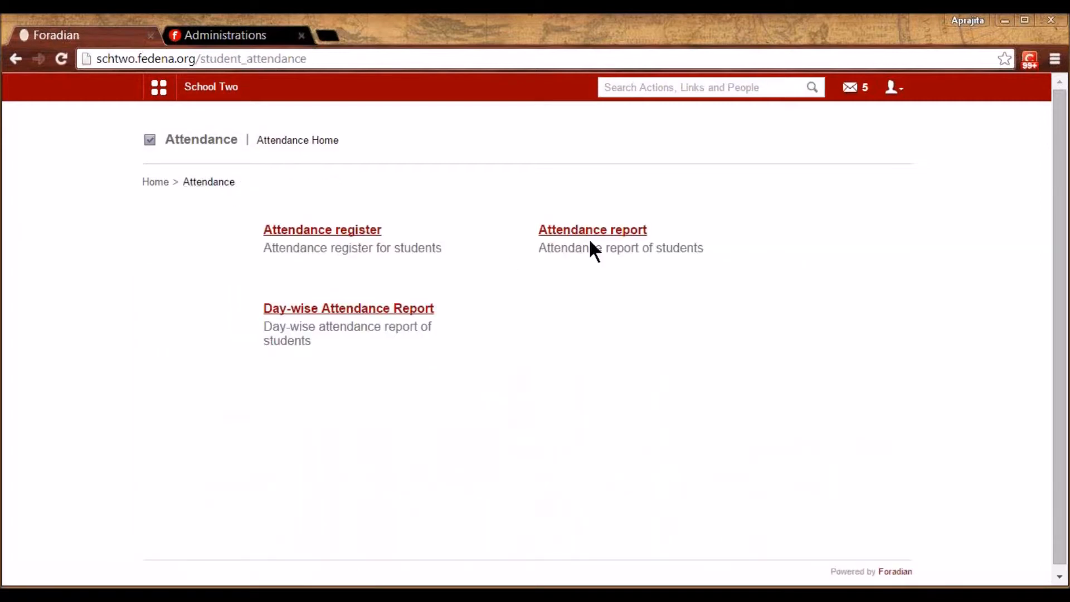
click(596, 231)
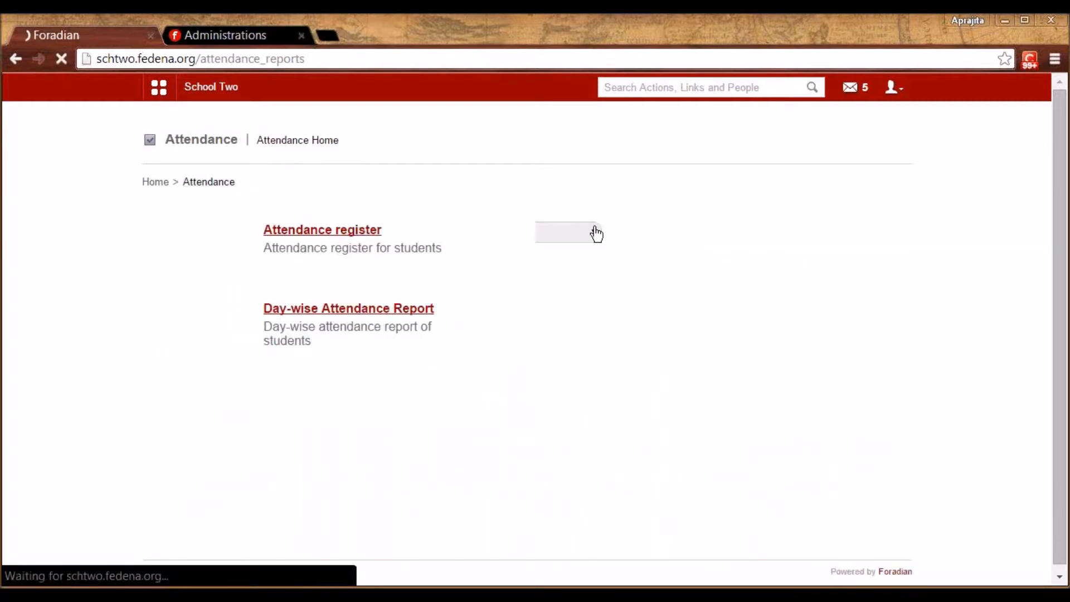
click(534, 233)
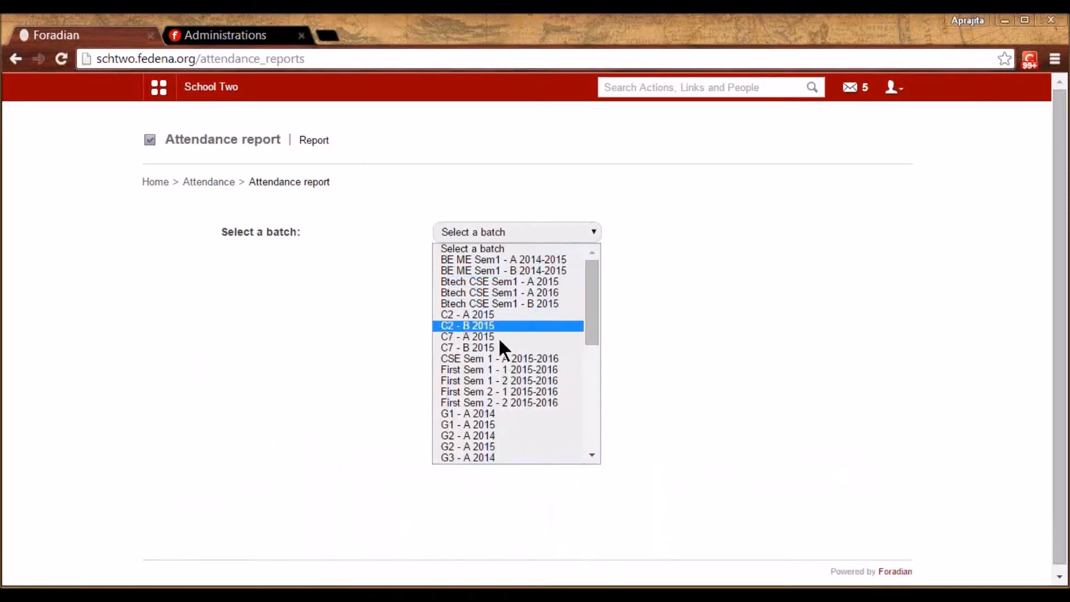
click(477, 413)
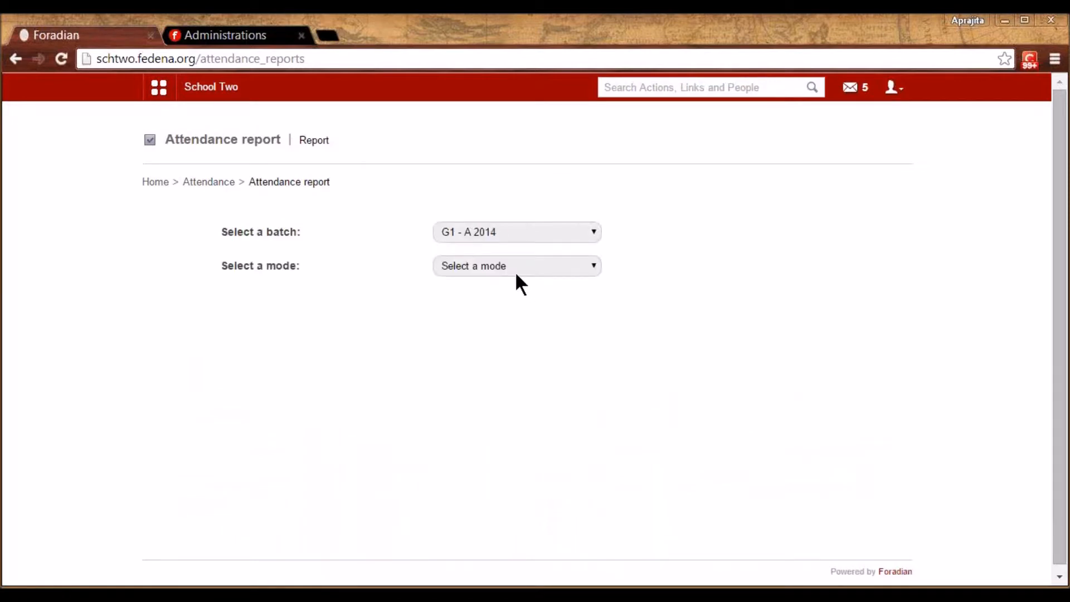
click(515, 271)
click(506, 297)
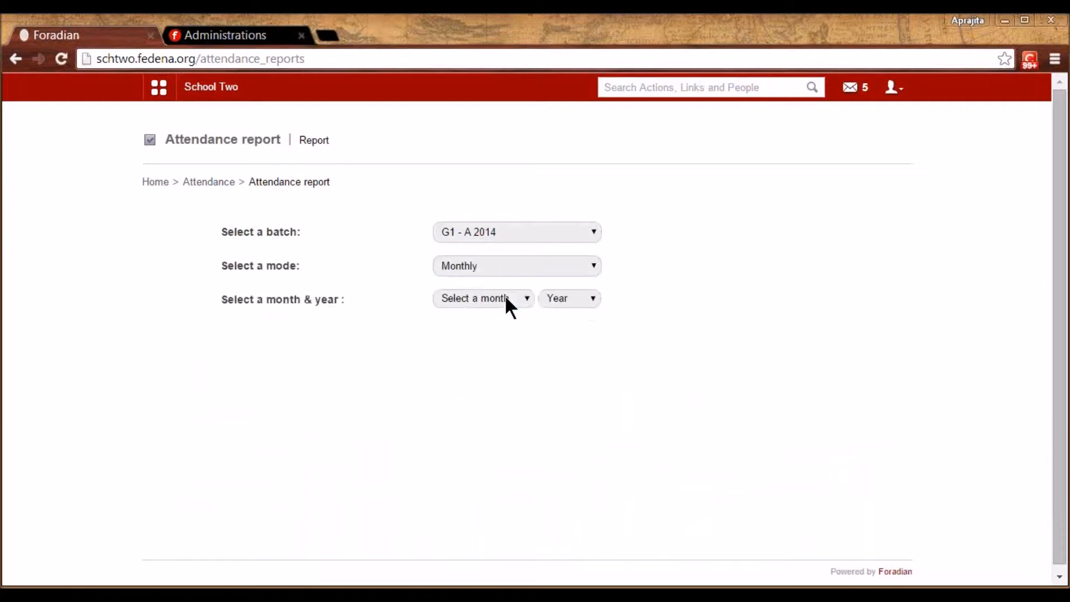
click(481, 266)
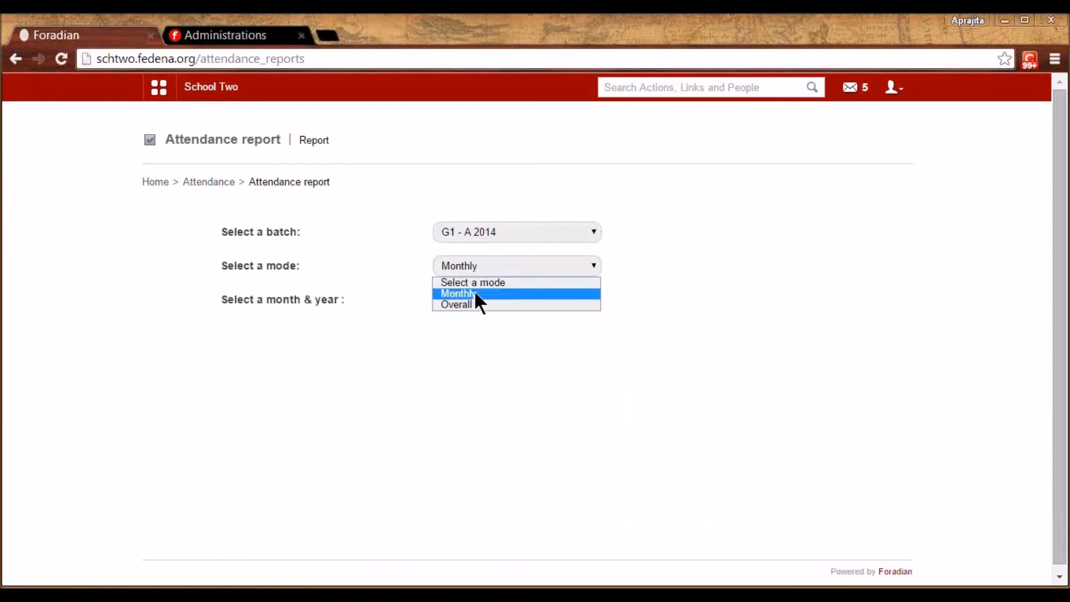
click(470, 304)
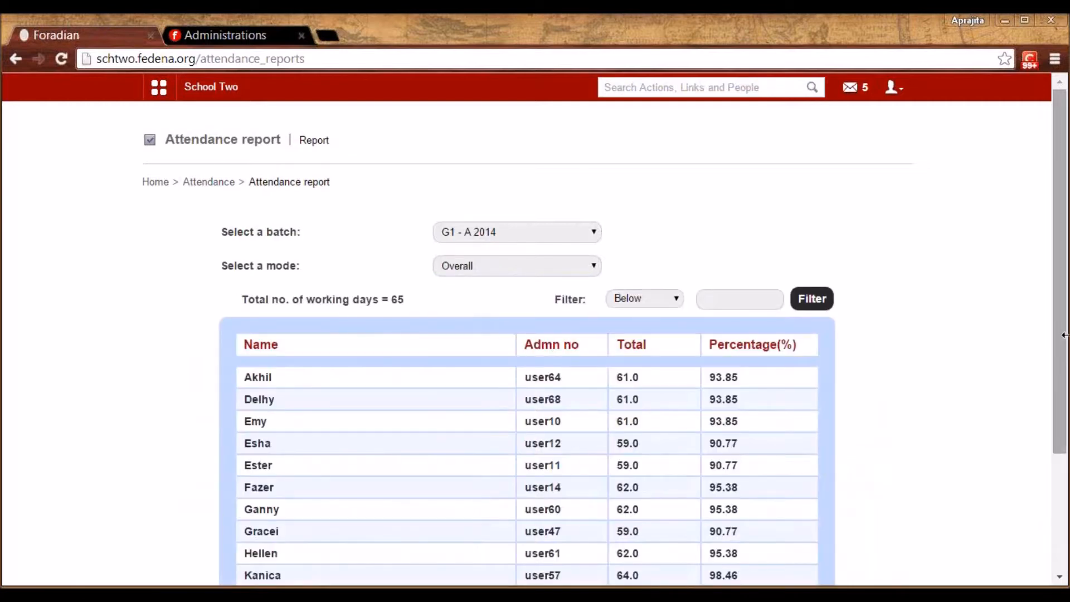
drag(1062, 343, 1062, 438)
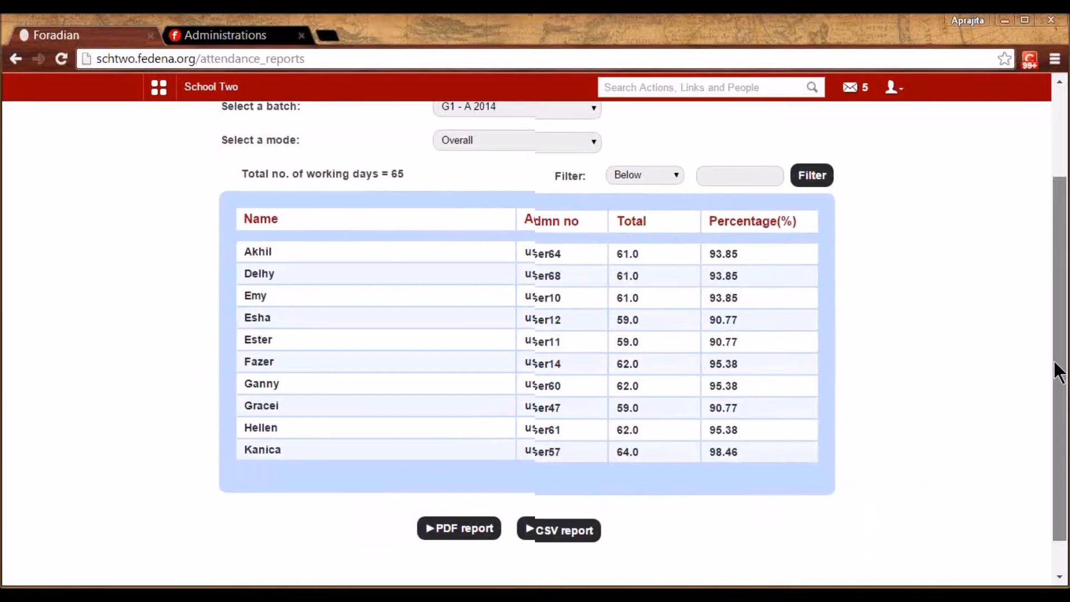
scroll(397, 159, up, 2)
click(216, 168)
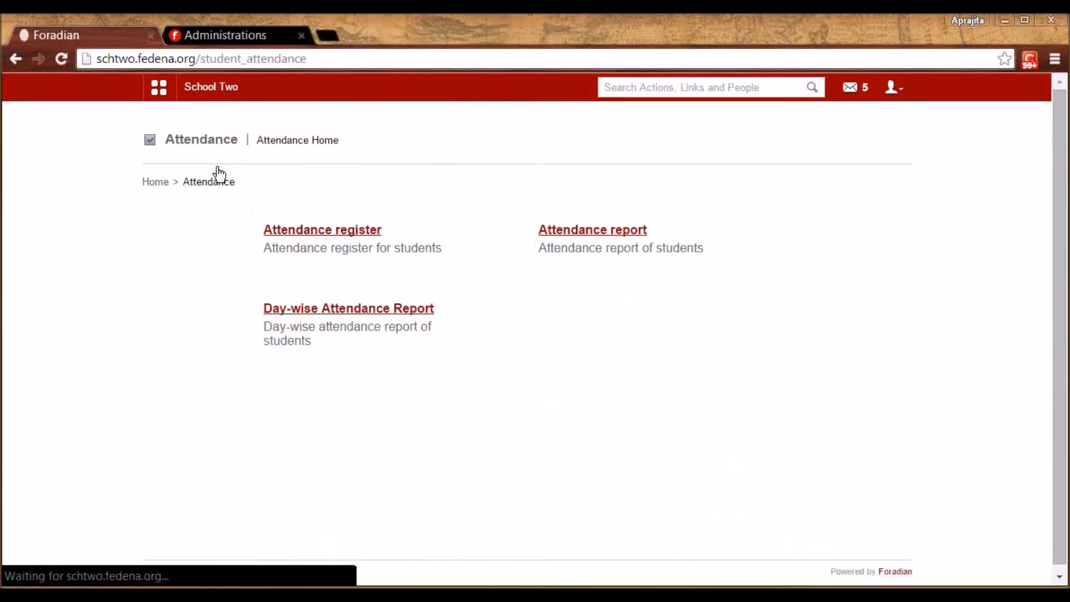
Check the 15 January 2015 Day-wise Report: 0 absentees per batch out of 79 students
click(315, 308)
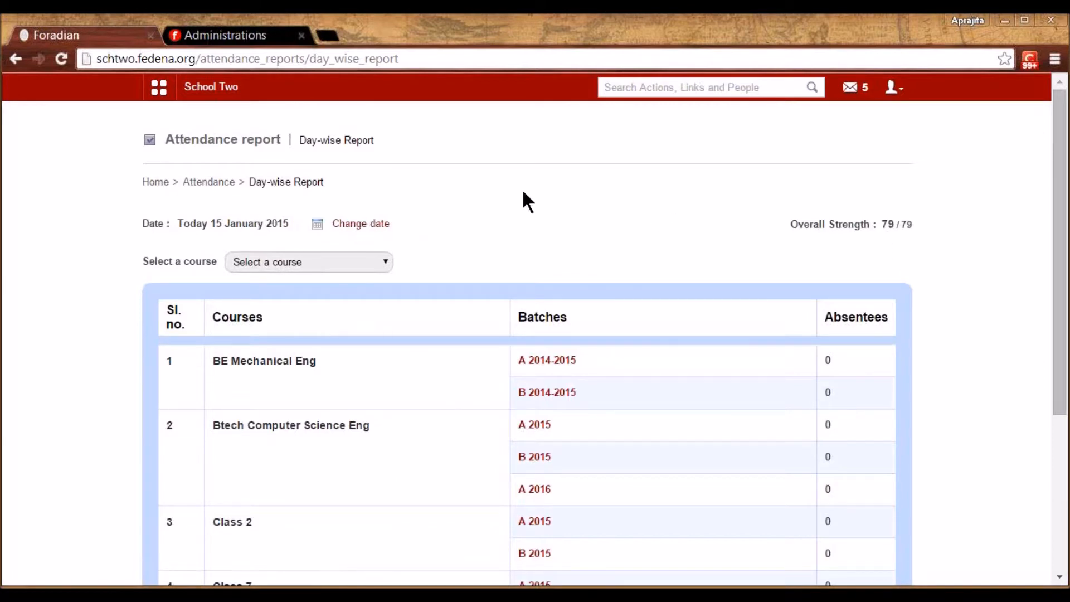
drag(883, 228, 925, 231)
click(925, 230)
double_click(887, 224)
click(852, 266)
drag(1064, 343, 1063, 486)
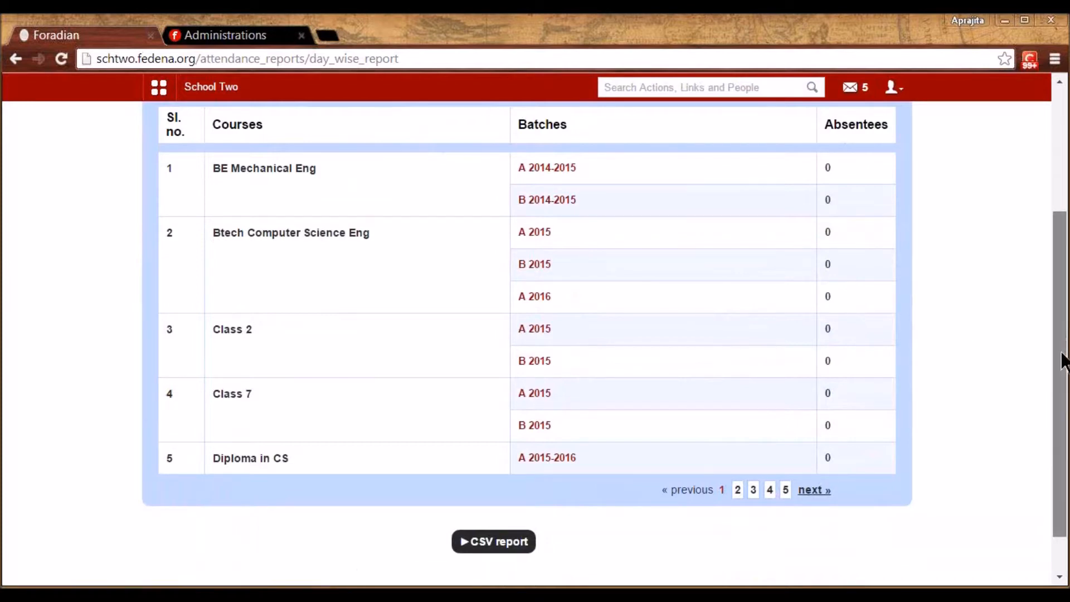
drag(1064, 359, 1064, 300)
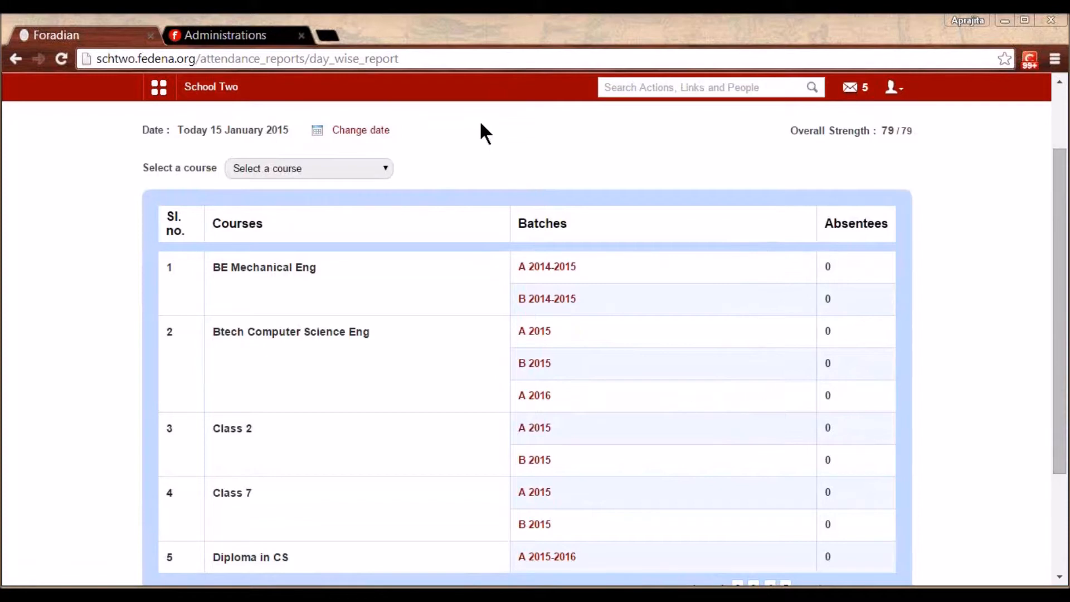
scroll(530, 166, up, 2)
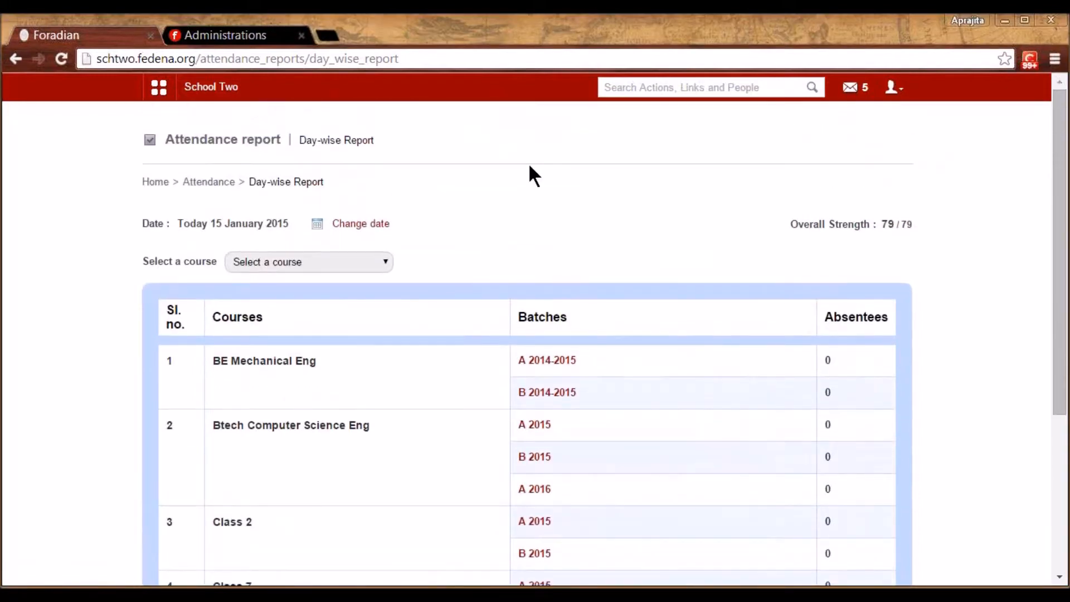
Go from Attendance to Examination settings and show the grading levels
click(202, 186)
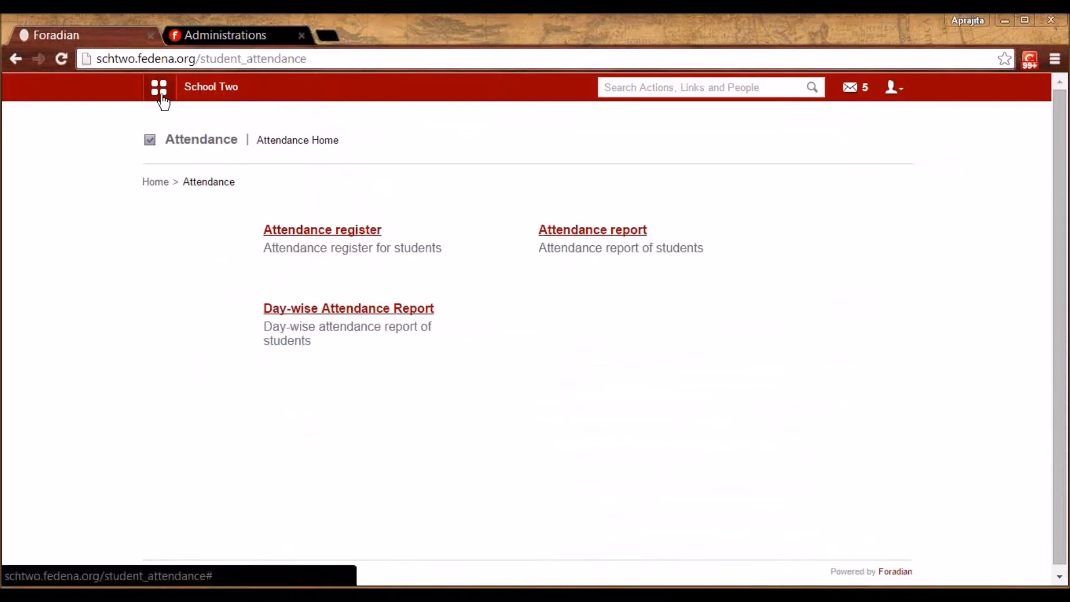
click(161, 95)
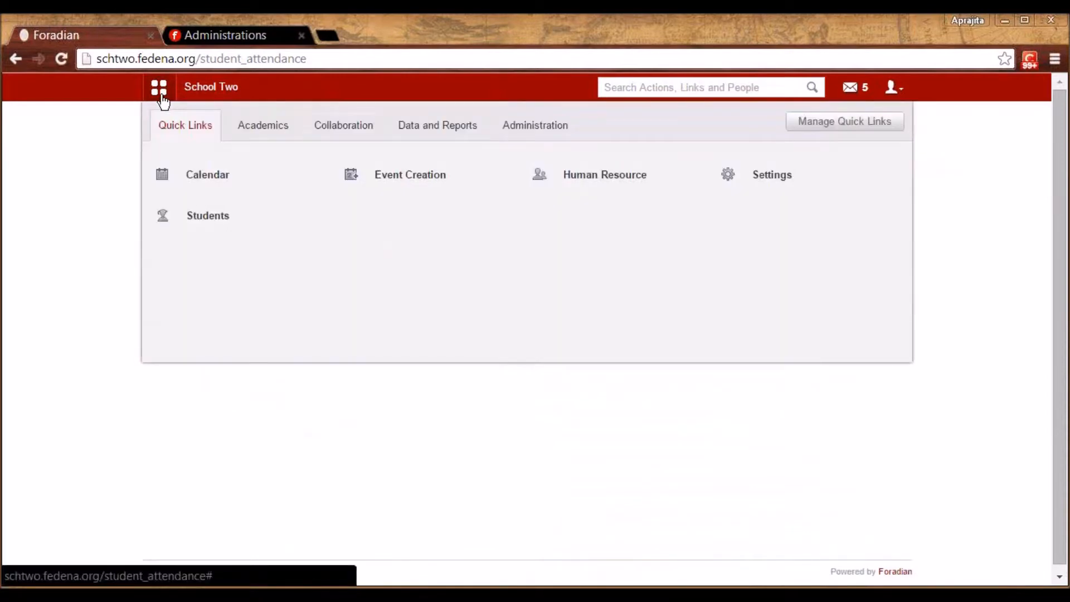
click(273, 128)
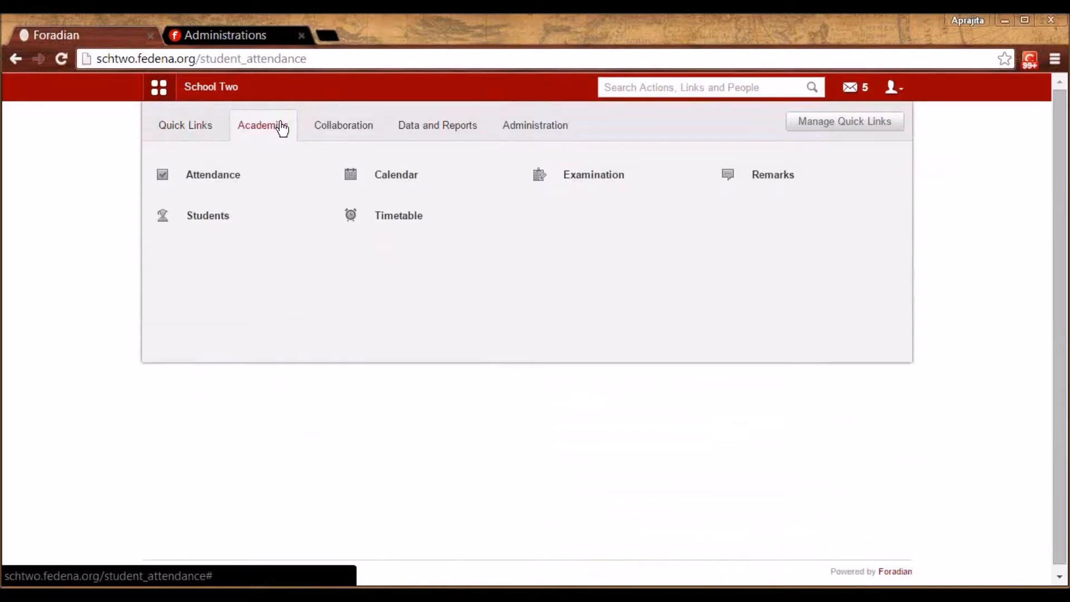
mouse_move(552, 185)
click(593, 184)
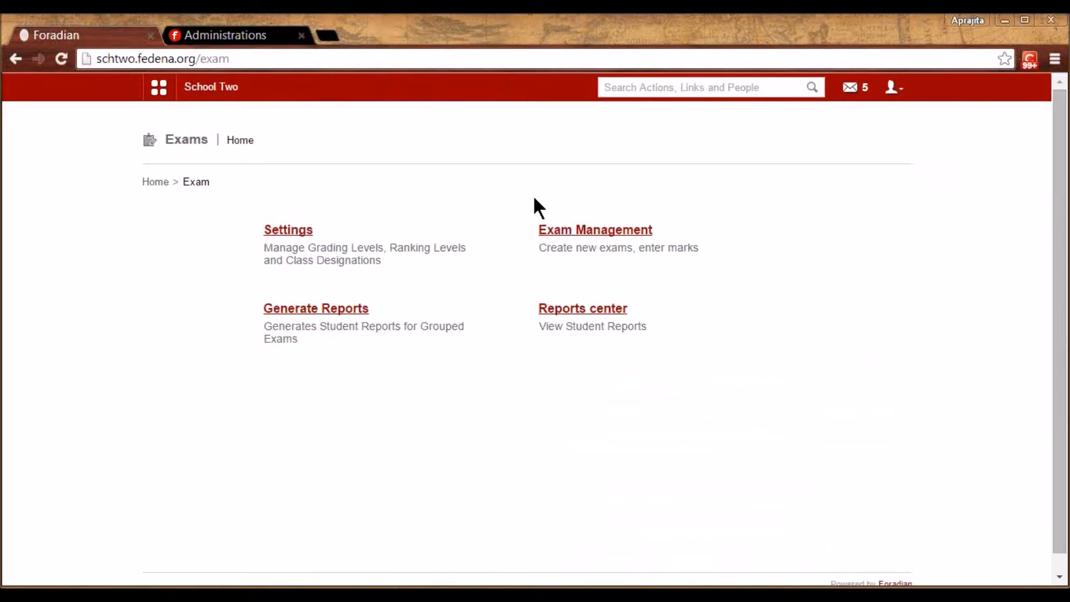
click(289, 232)
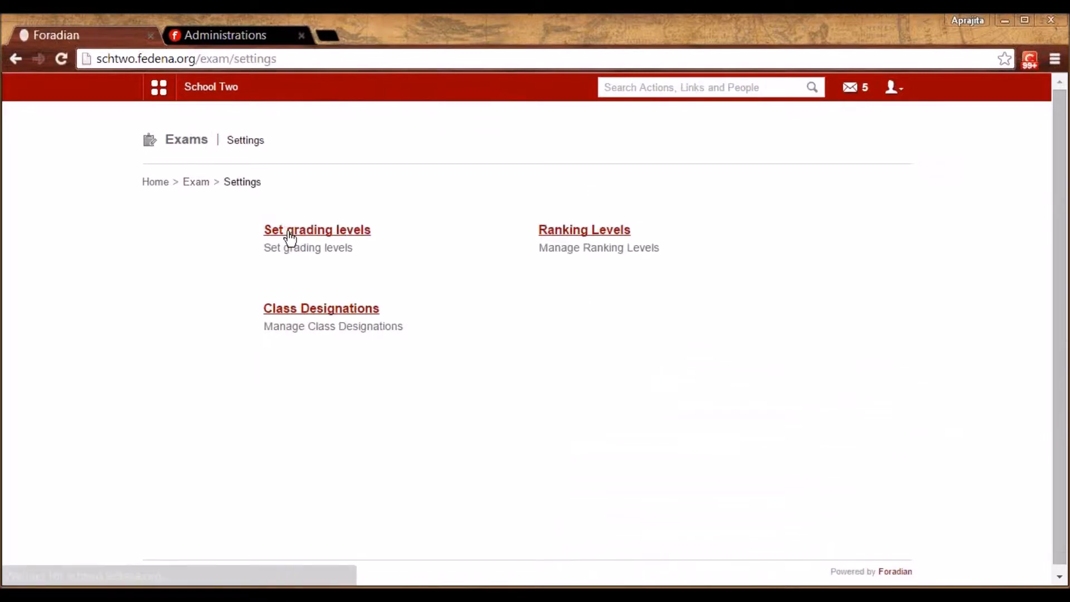
click(289, 234)
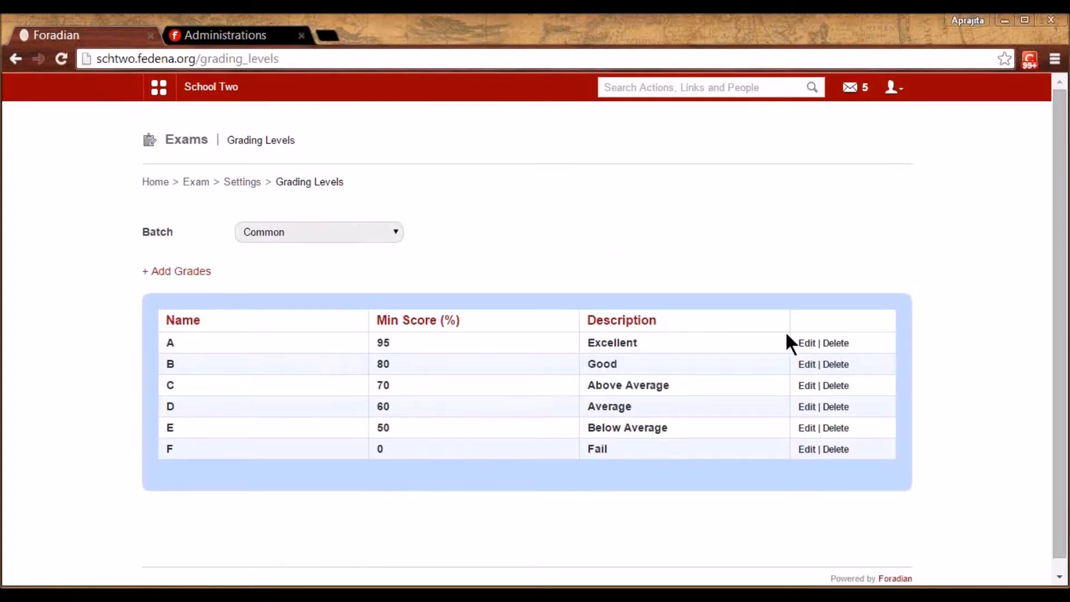
Inspect grade A and the Common batch grading levels (A 95% to F 0%) without changes
click(807, 343)
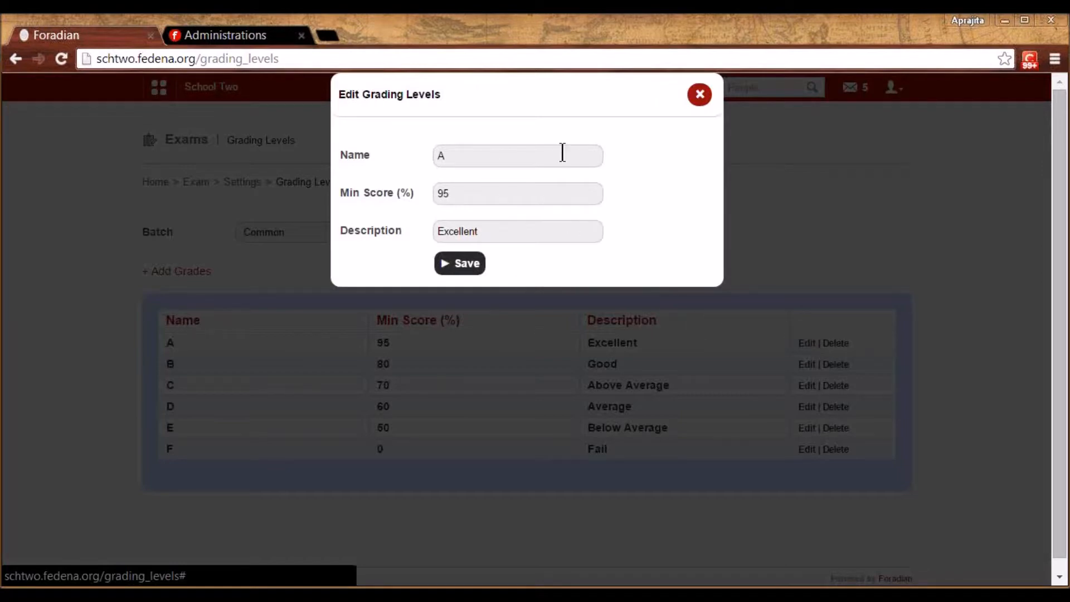
click(700, 96)
click(319, 236)
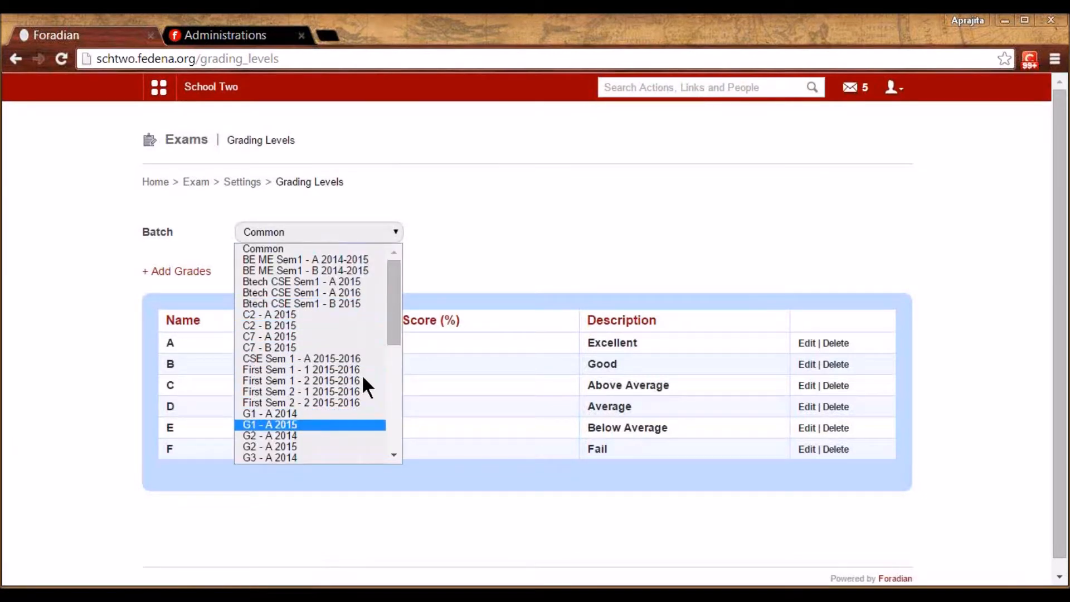
click(519, 218)
click(240, 181)
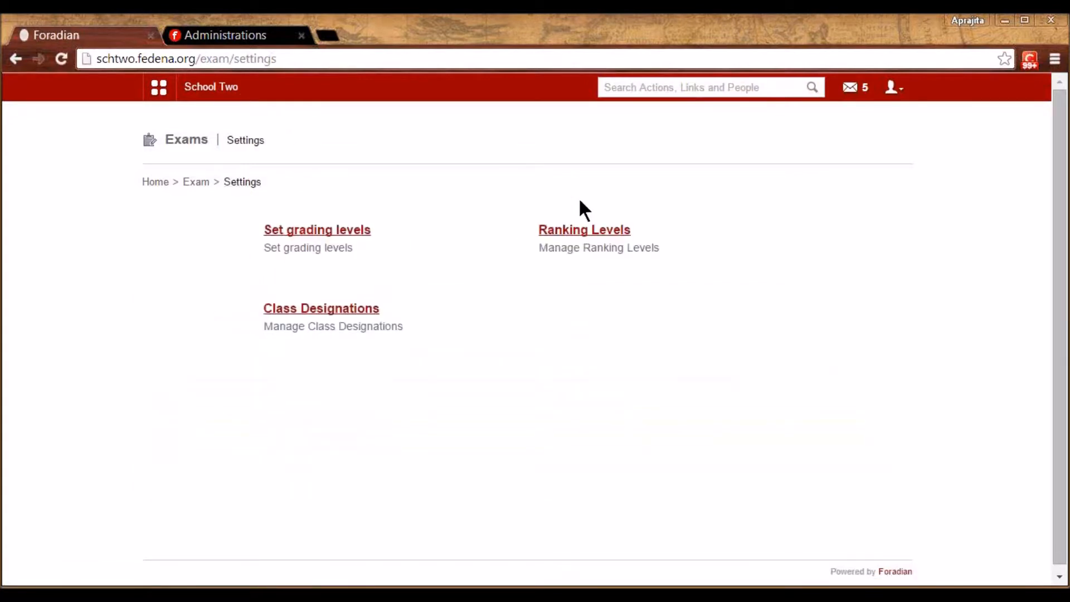
Show the ranking levels for the Kindergarten 1 course
click(585, 233)
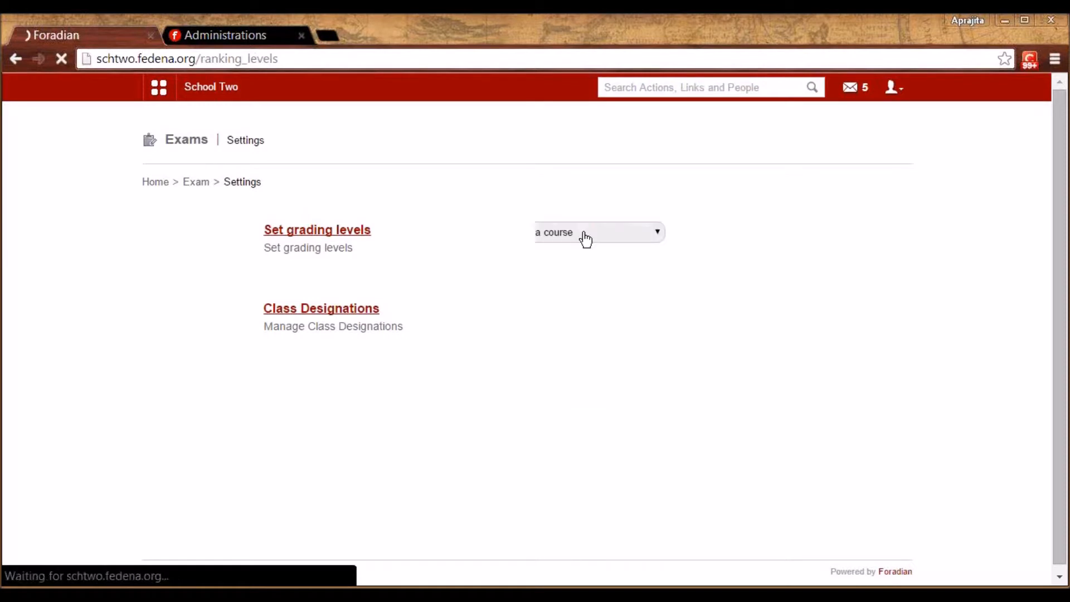
click(583, 234)
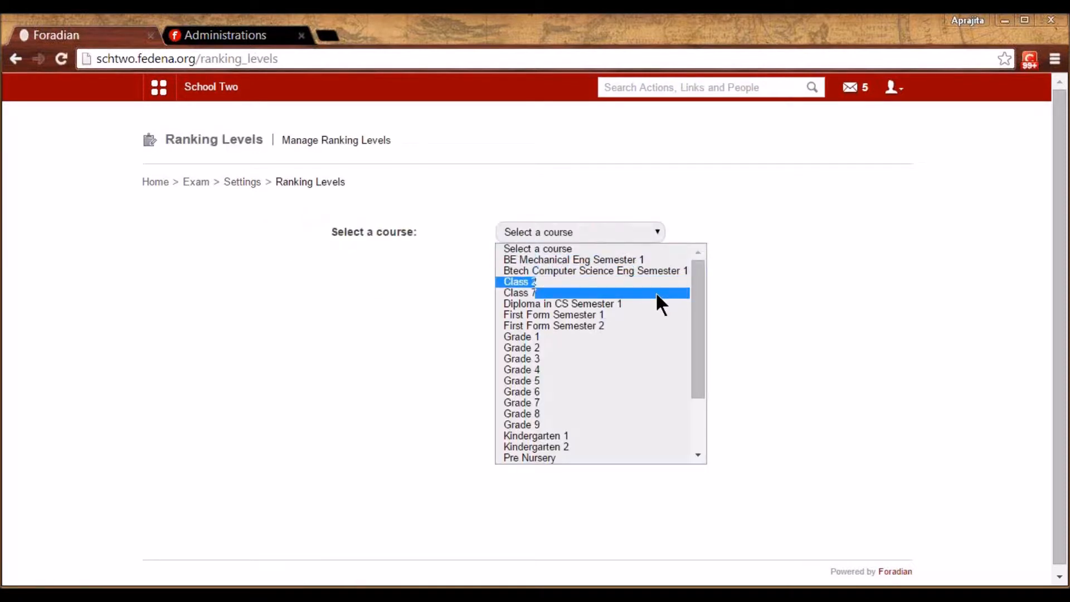
drag(697, 329, 705, 386)
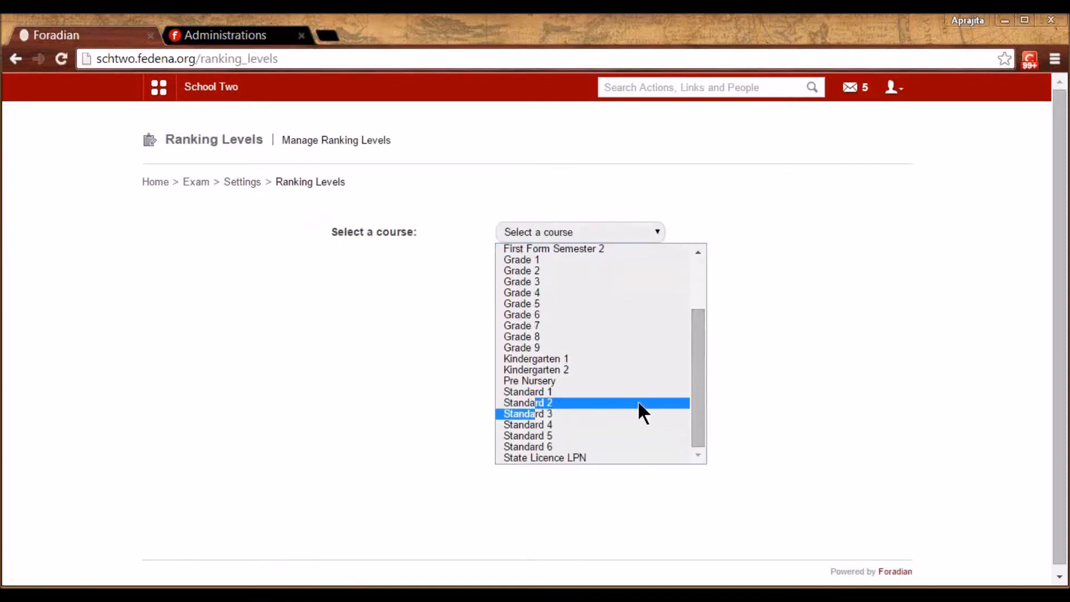
click(573, 357)
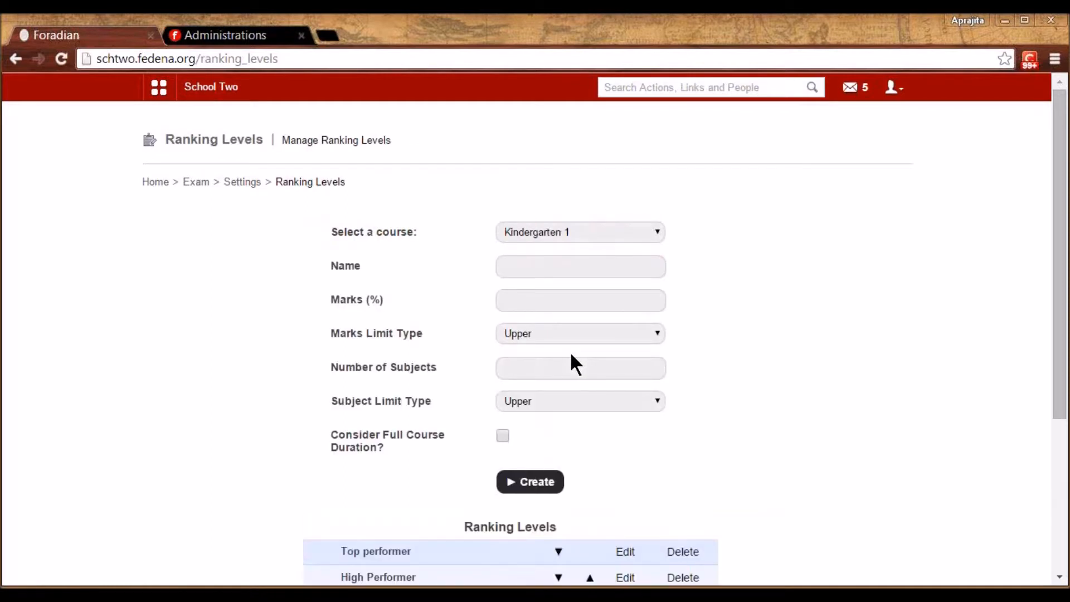
drag(1063, 306, 1064, 371)
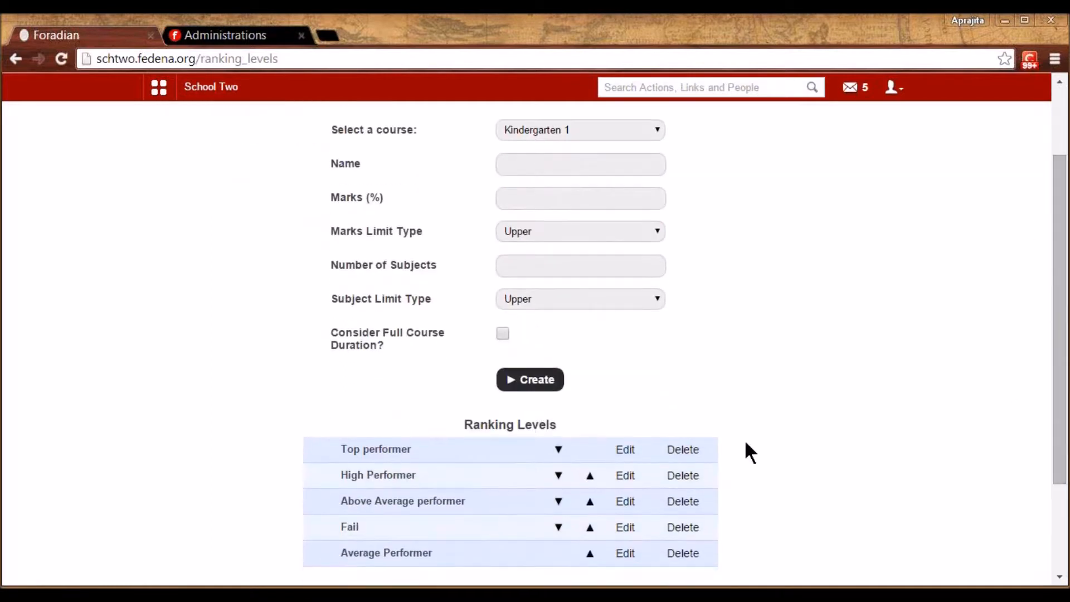
Look over the Top performer and High Performer (85% marks) ranking levels without saving changes
click(625, 449)
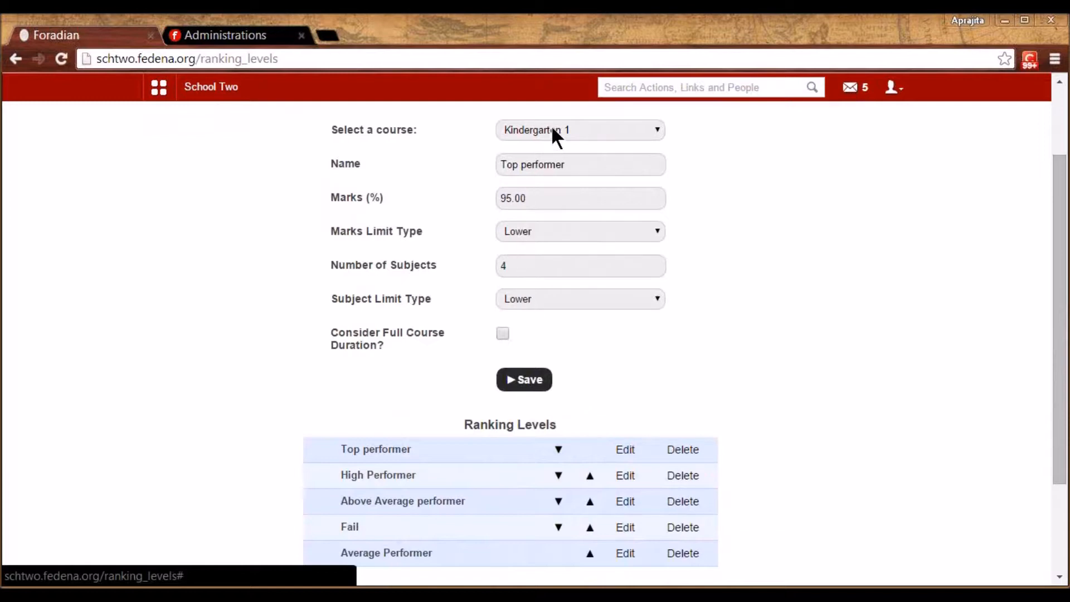
click(556, 168)
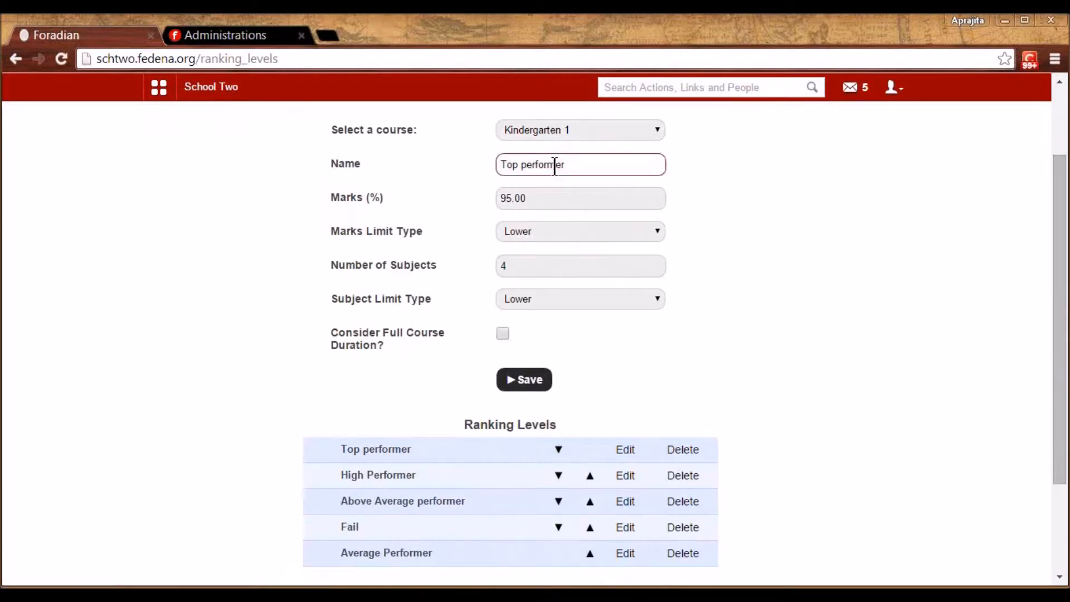
click(1065, 47)
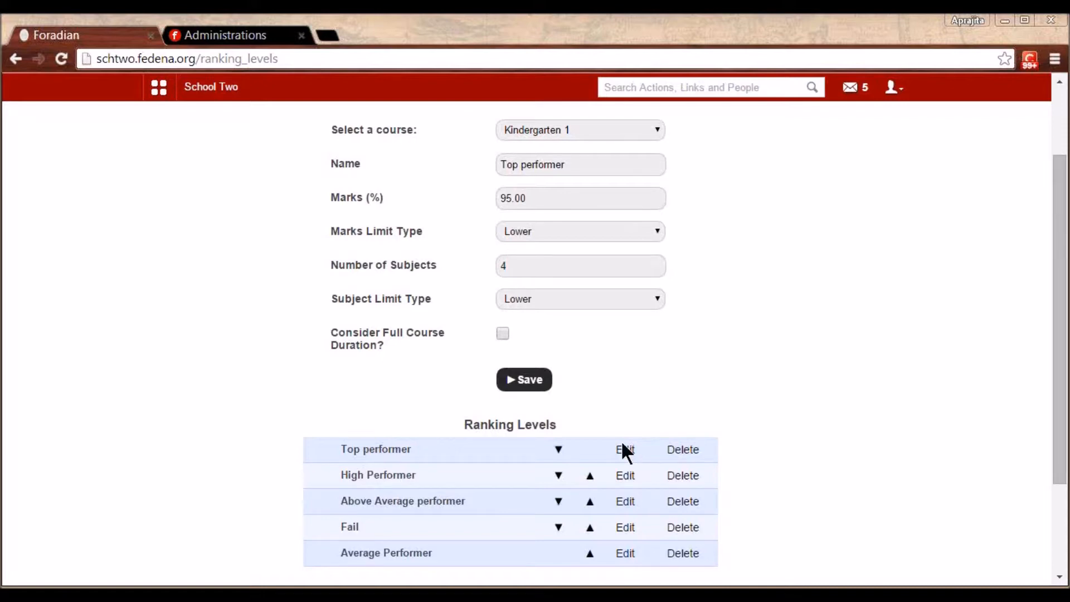
click(625, 476)
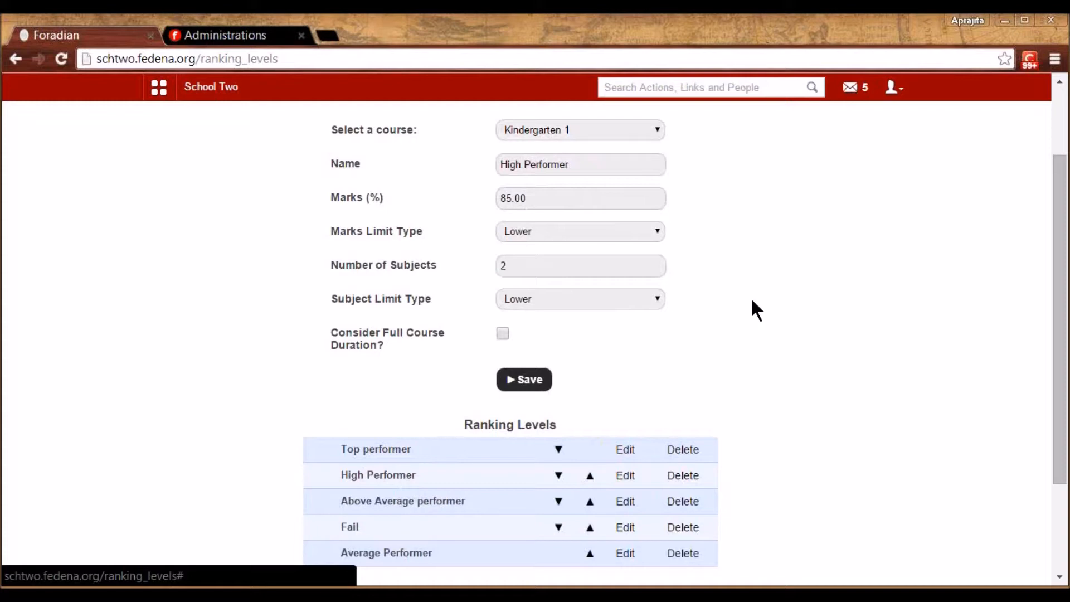
scroll(752, 301, up, 2)
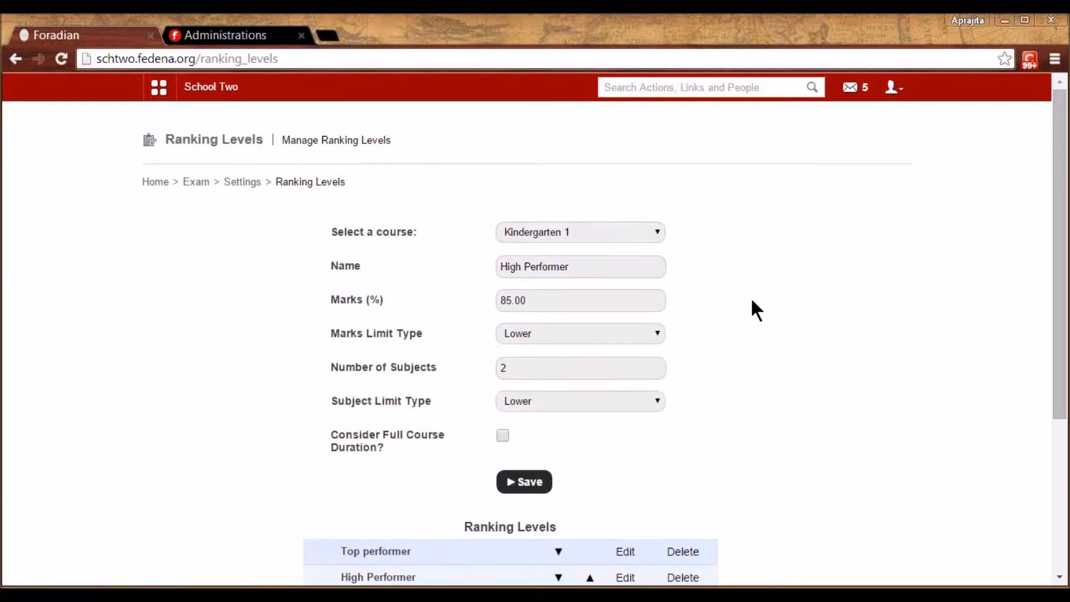
click(250, 183)
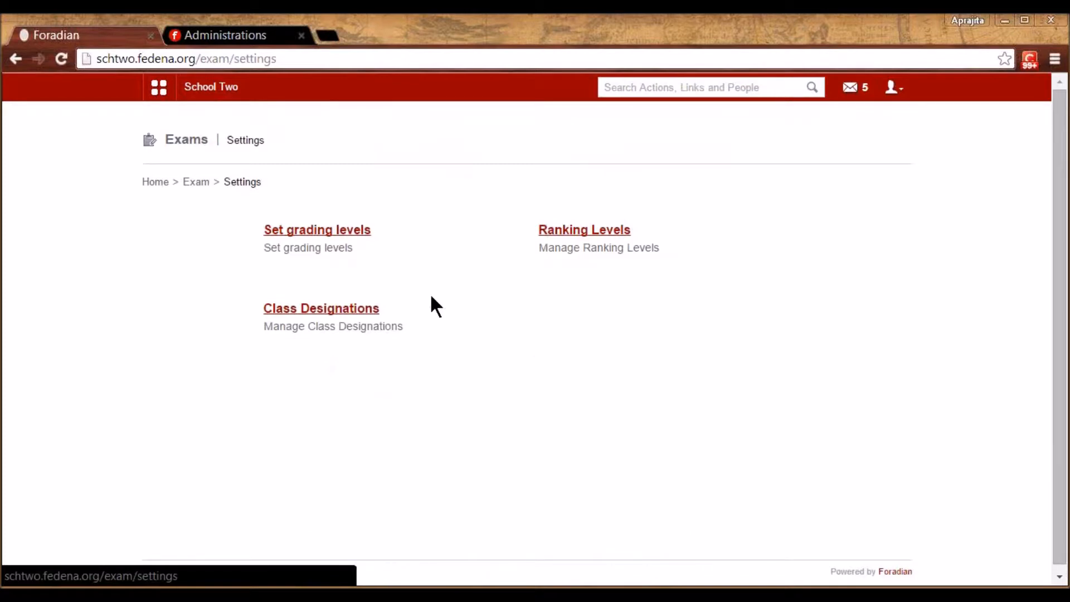
click(347, 311)
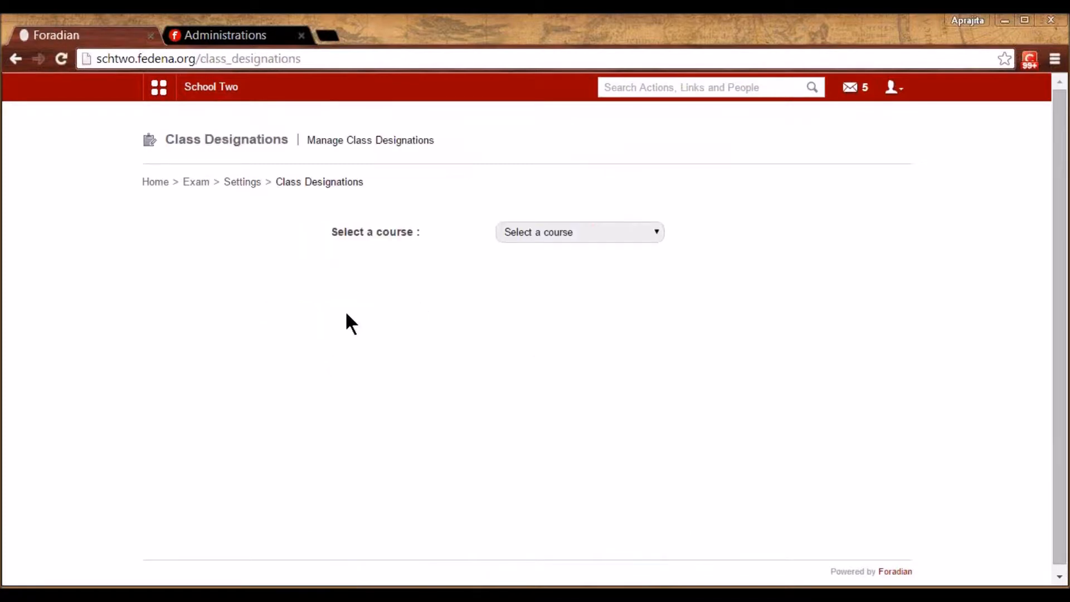
click(577, 227)
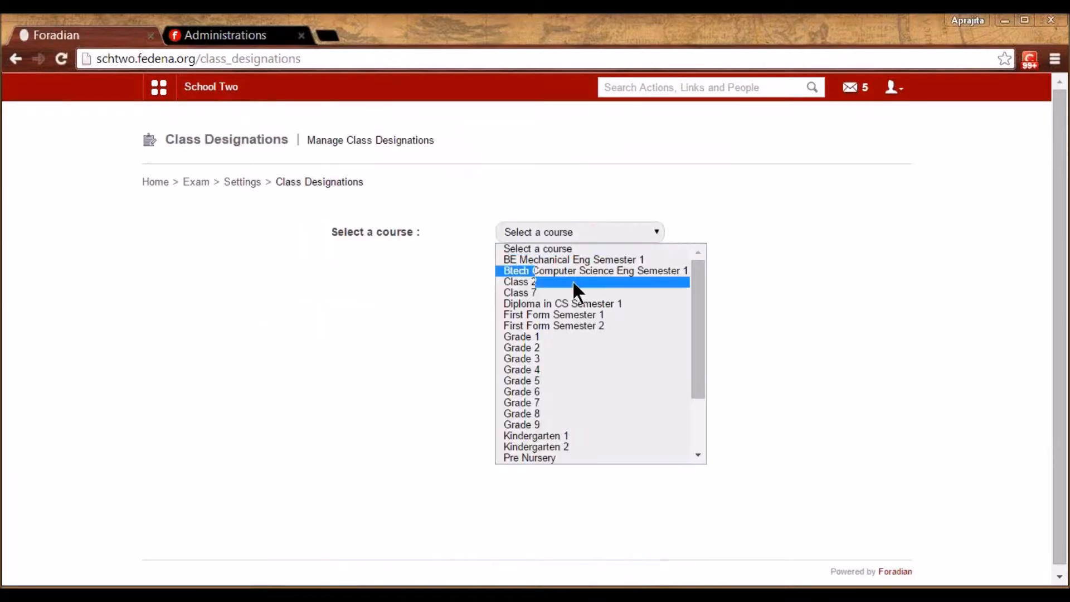
click(597, 435)
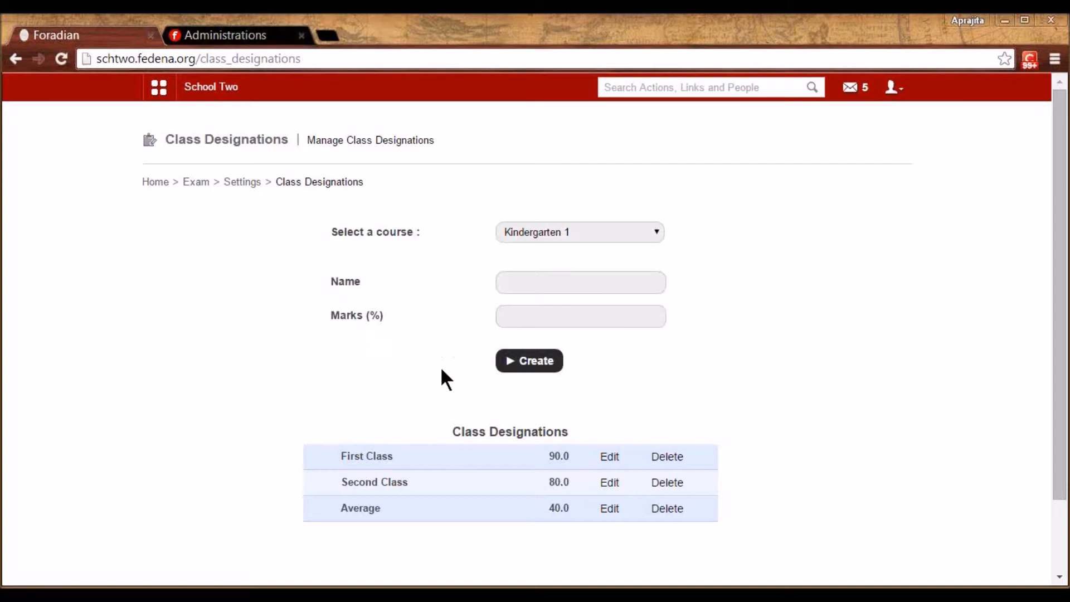
click(610, 456)
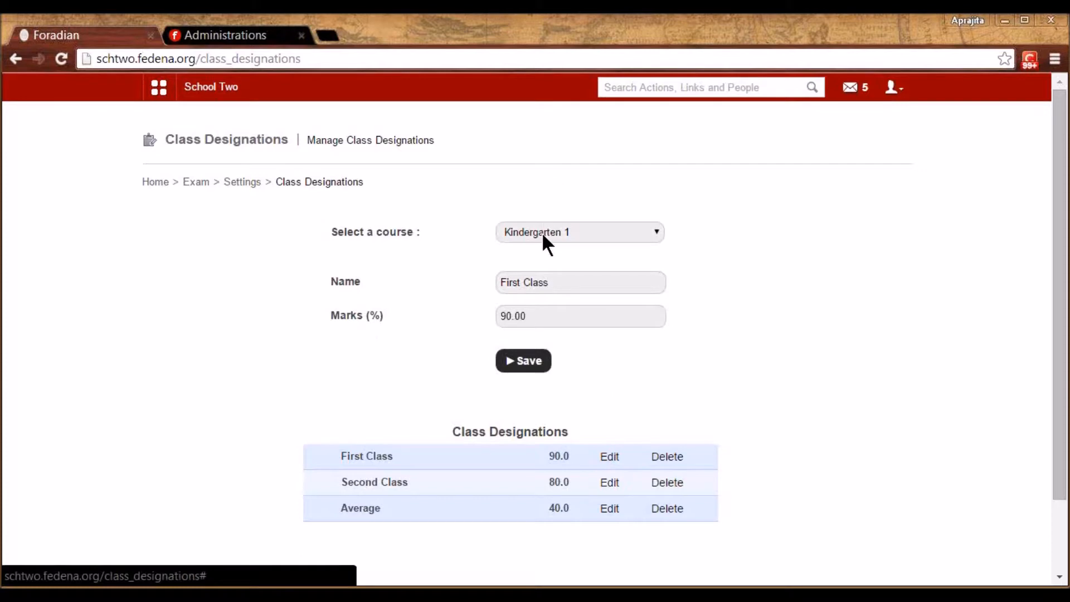
click(566, 282)
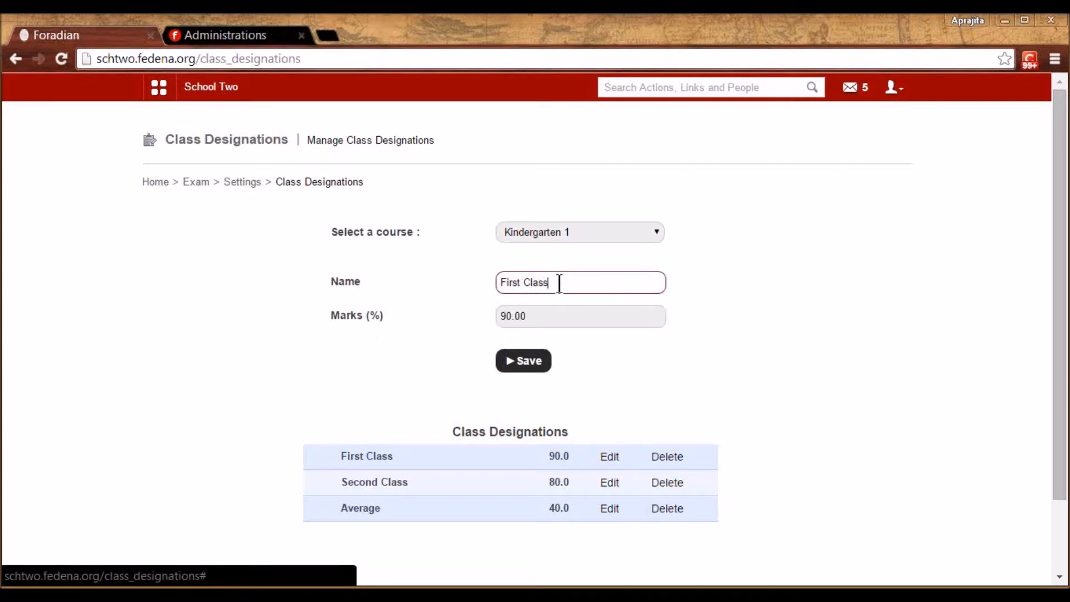
drag(566, 282, 497, 280)
click(450, 297)
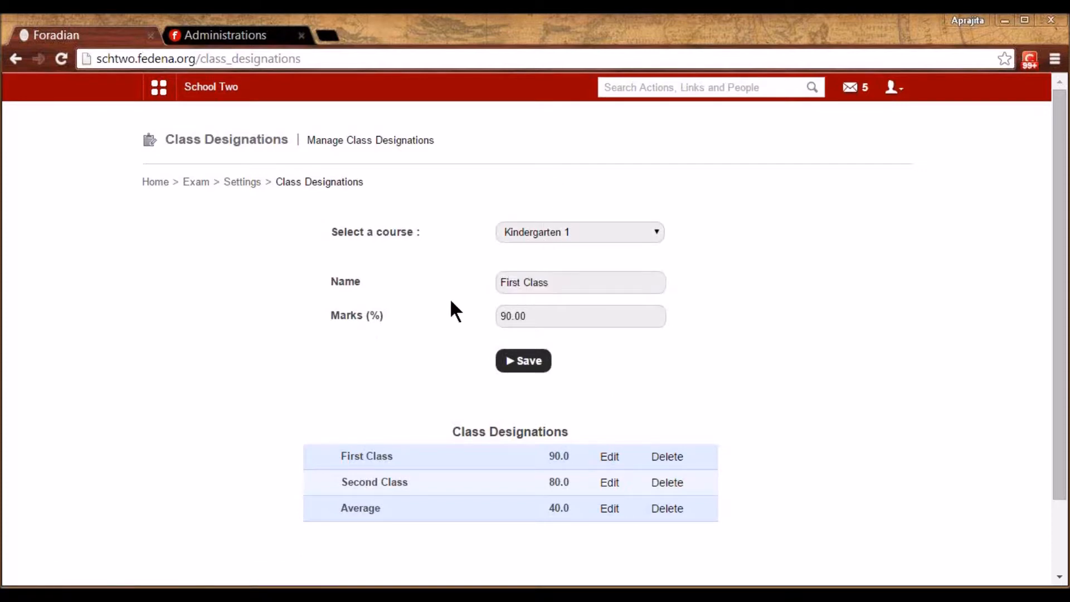
click(524, 310)
click(723, 380)
click(250, 183)
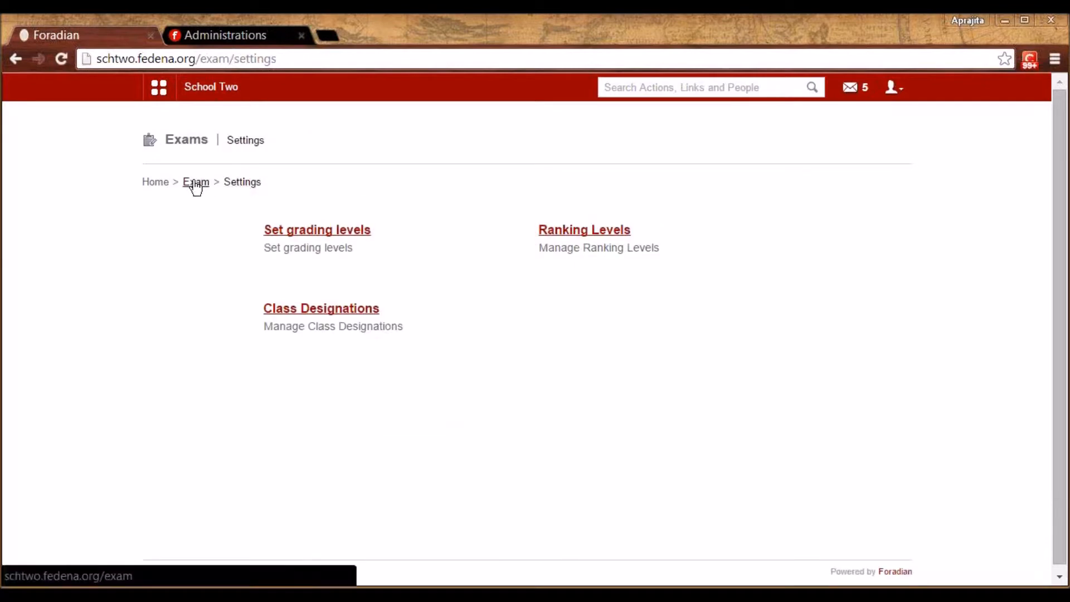
Open the Exam Management page for Grade 2 batch G2 - A 2015
click(194, 184)
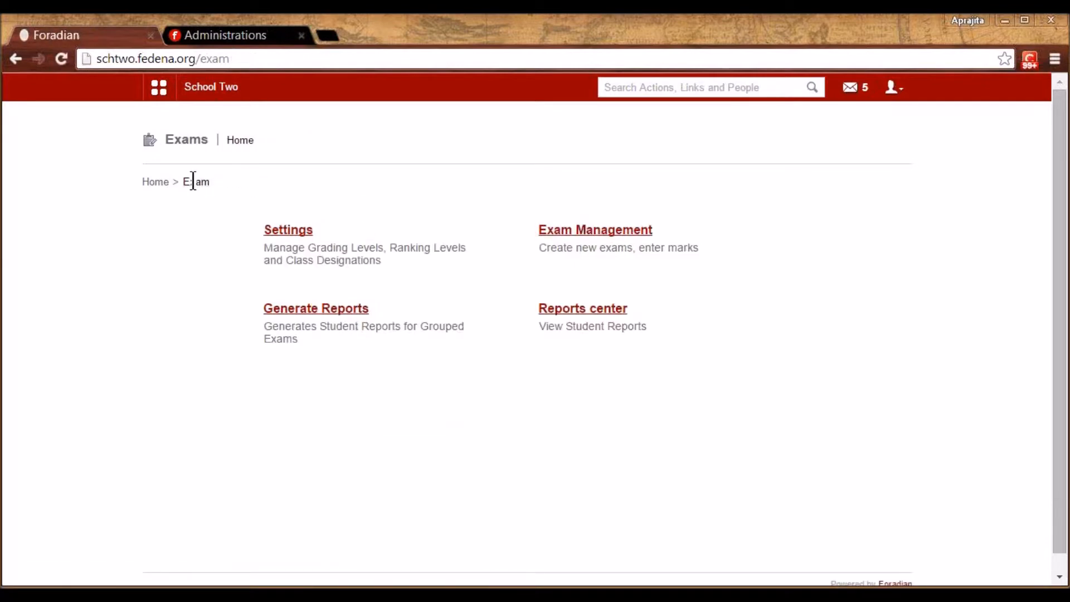
click(607, 231)
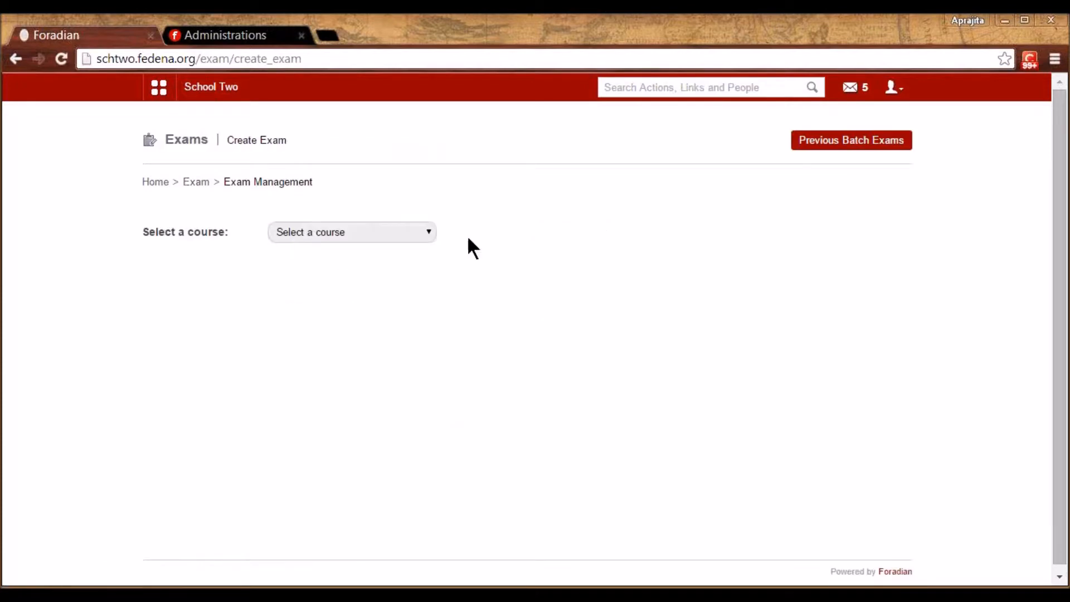
click(414, 236)
click(379, 348)
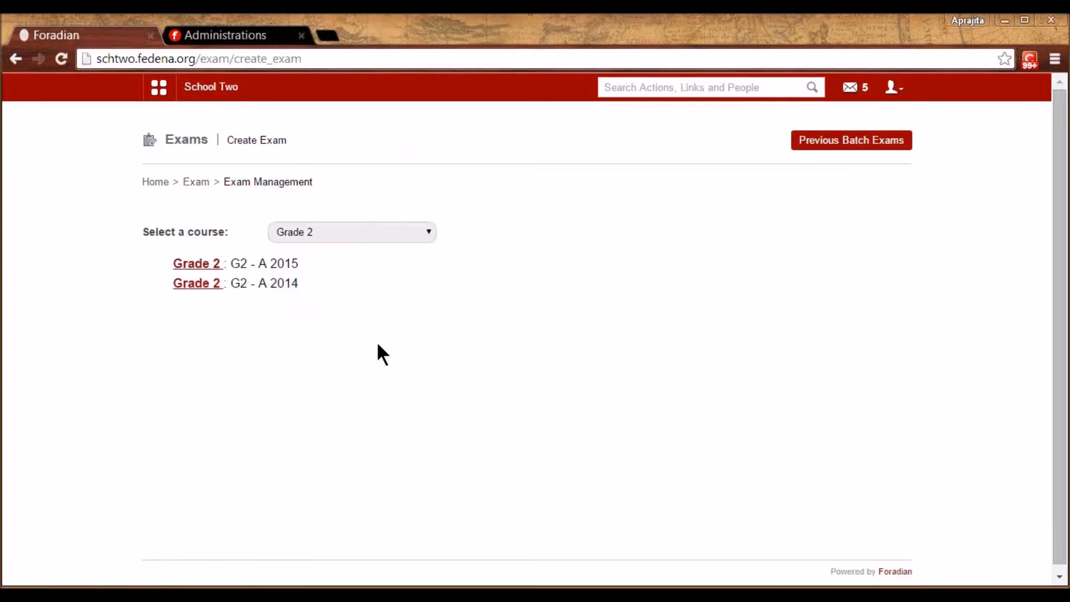
click(207, 263)
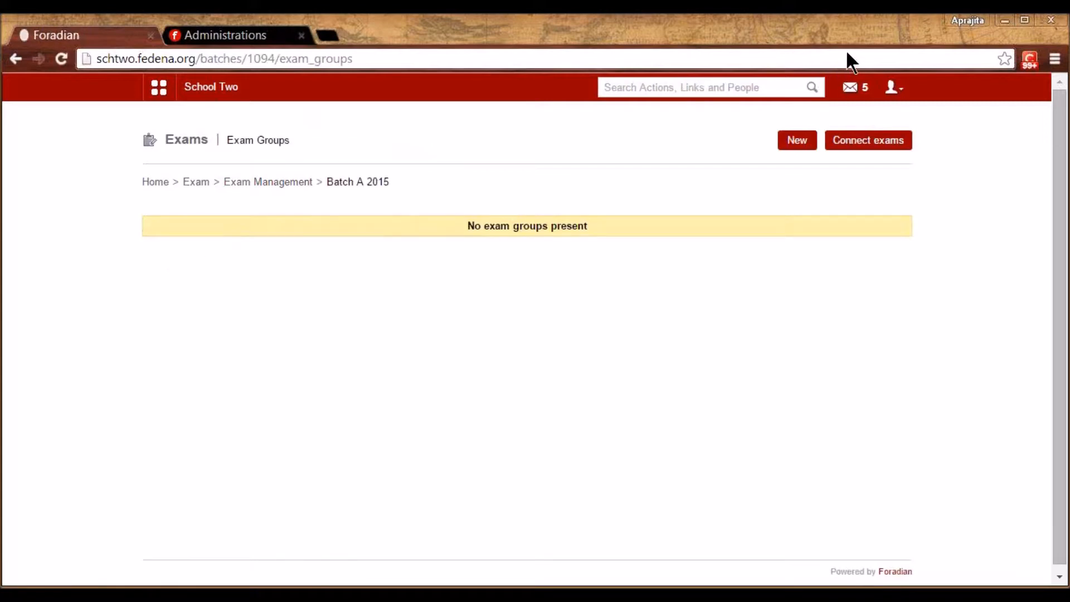
Try creating a 'Term 1' Marks and Grades exam, then return to Exam Management
click(798, 142)
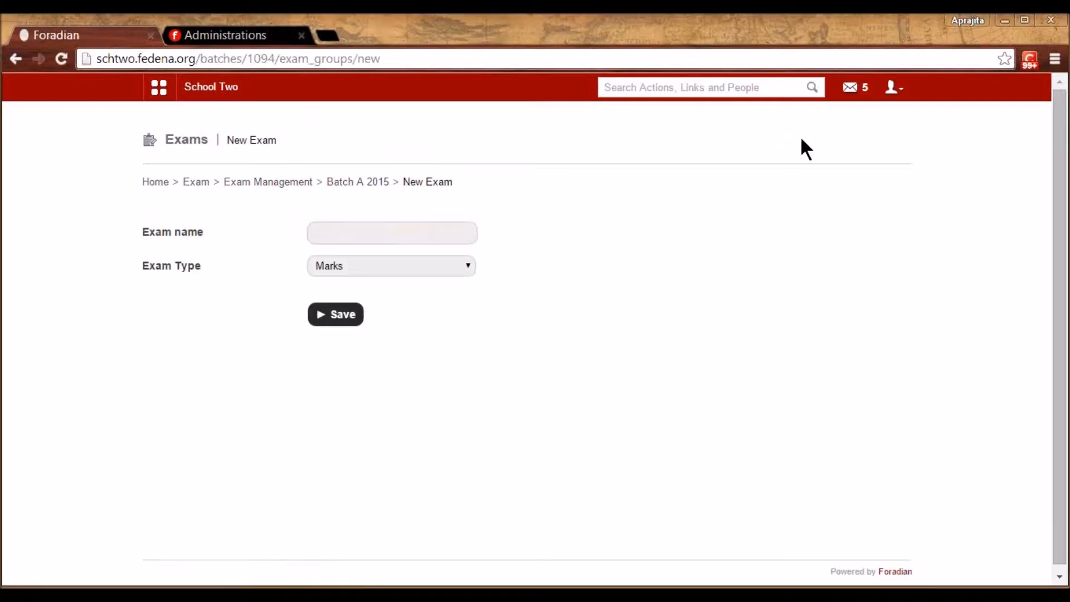
click(351, 233)
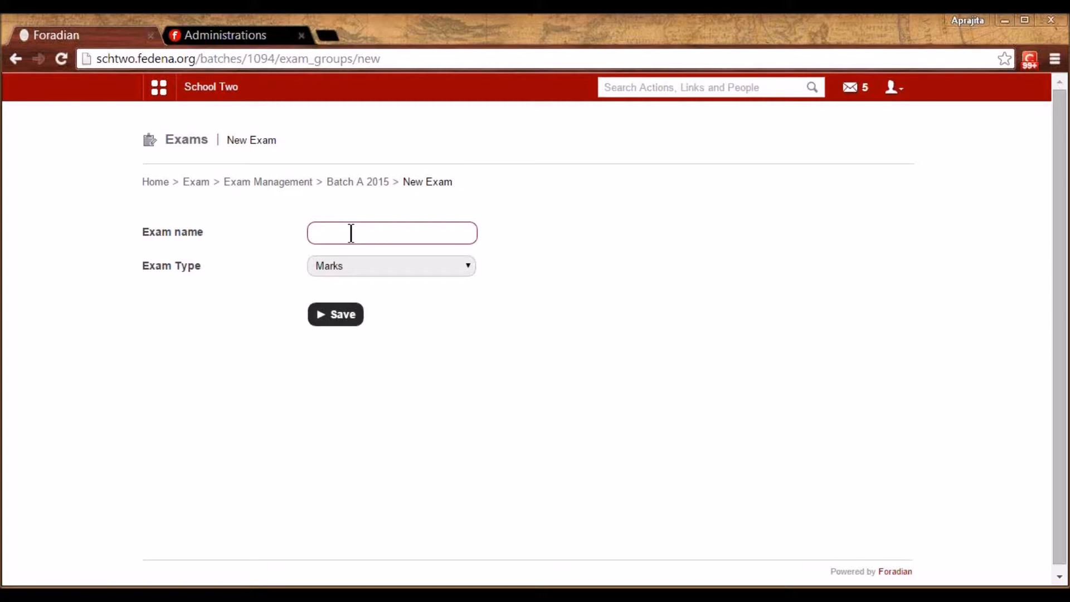
text(Exa)
key(BackSpace)
key(BackSpace)
key(BackSpace)
text(Ter1)
key(BackSpace)
text(m 1)
click(357, 267)
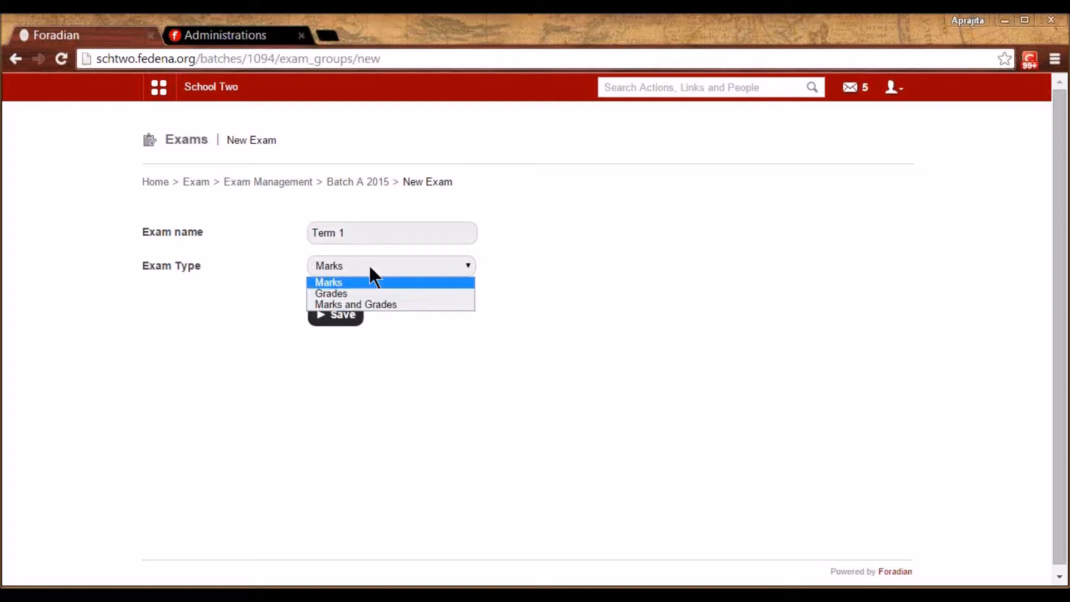
click(368, 302)
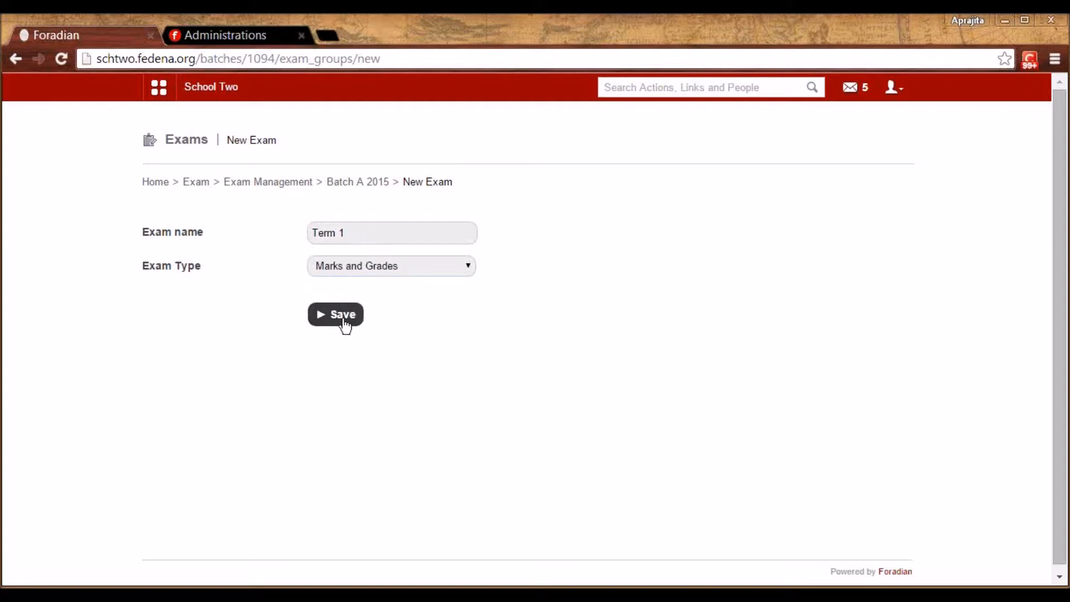
click(342, 322)
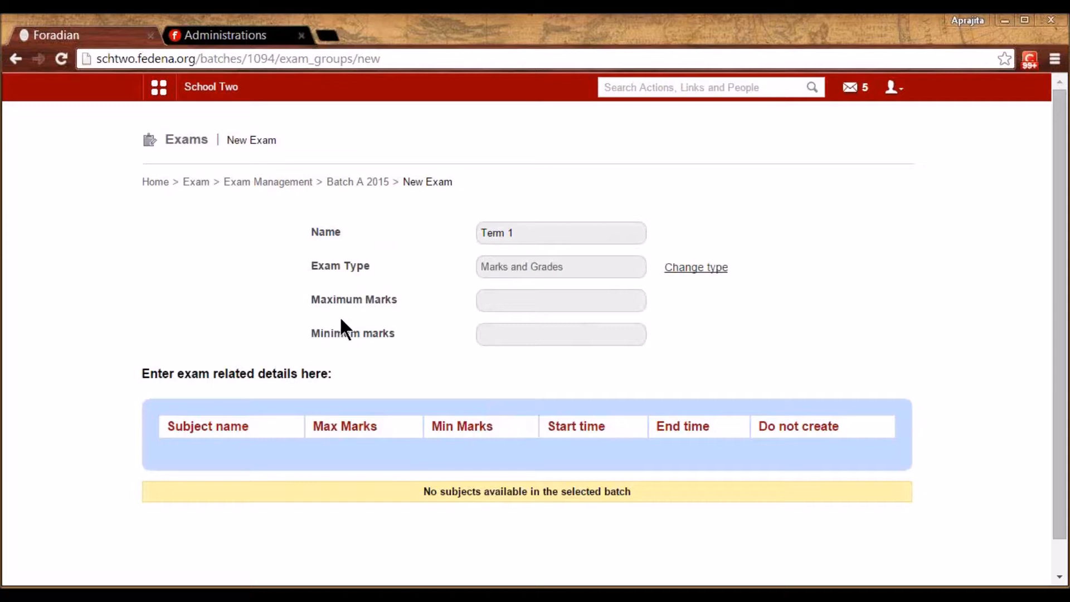
click(267, 182)
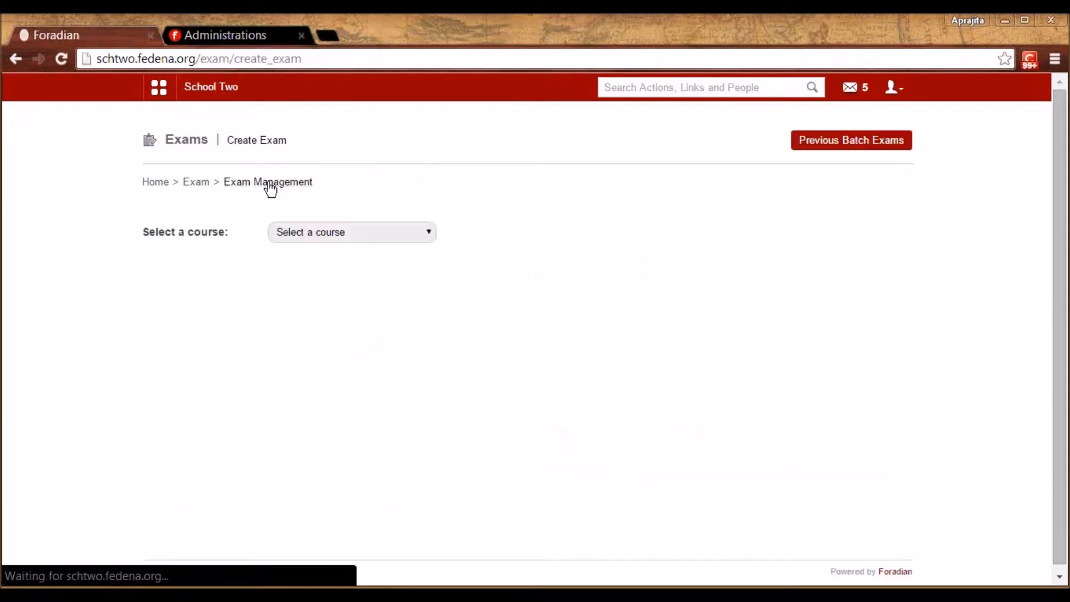
Start a 'Term 2' Marks and Grades exam for Standard 5 batch S5 - A 2014
click(310, 235)
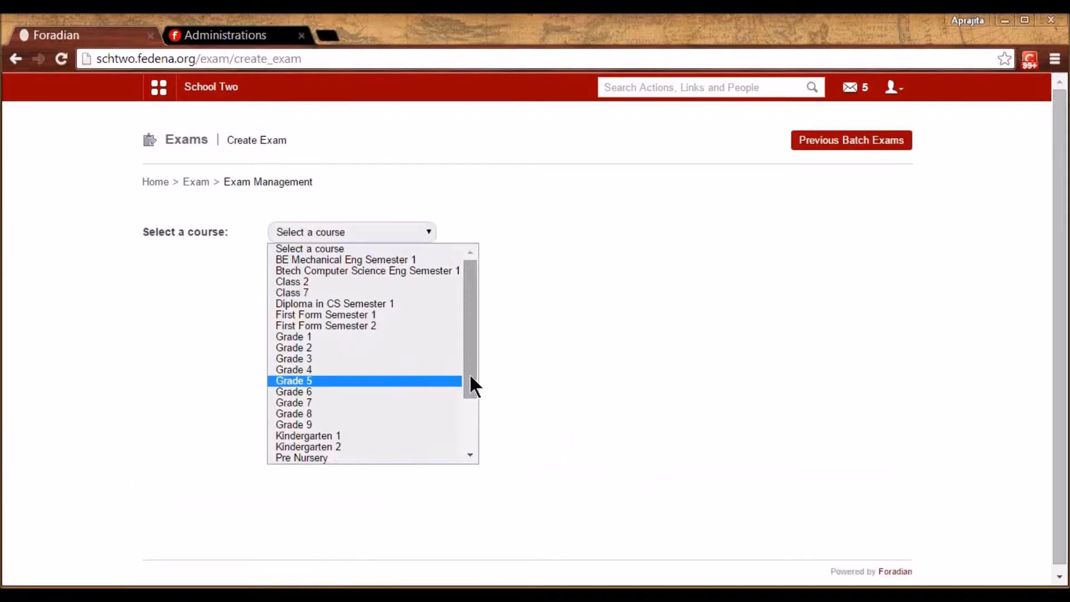
drag(471, 390, 470, 449)
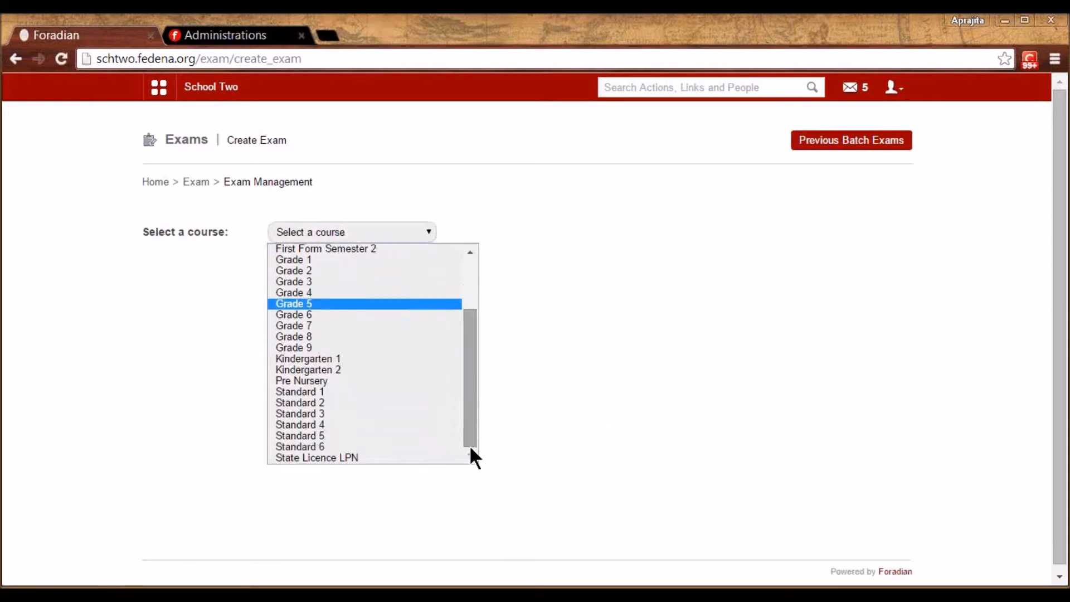
click(353, 436)
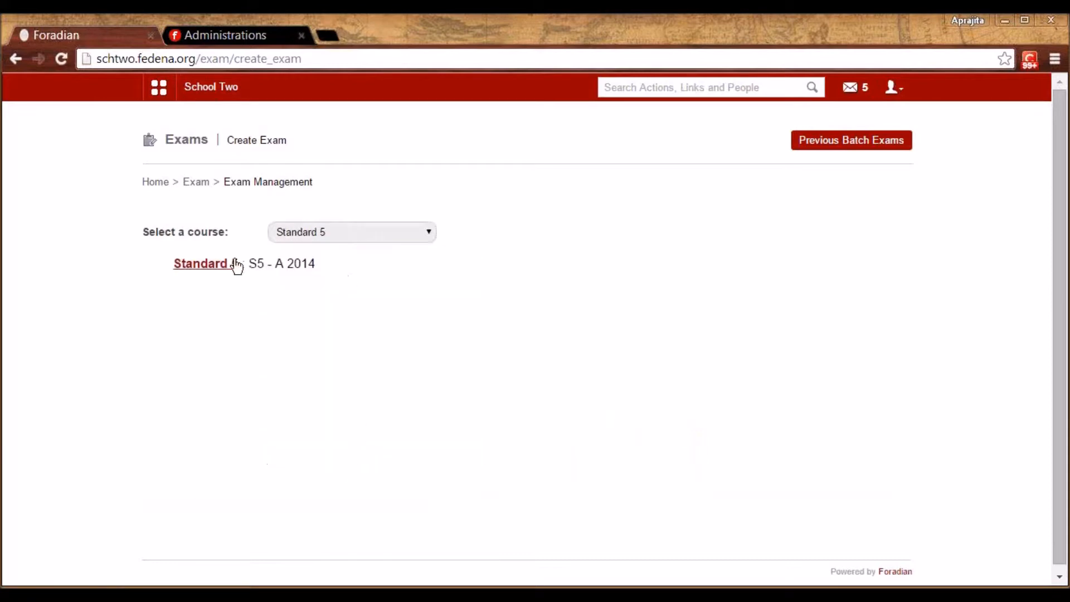
click(206, 268)
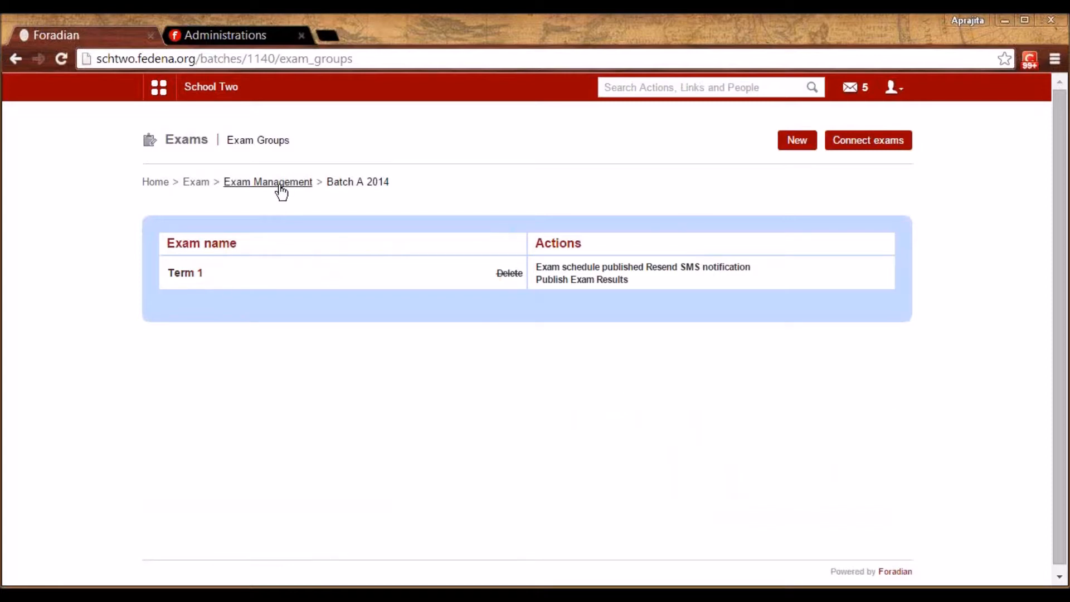
click(811, 141)
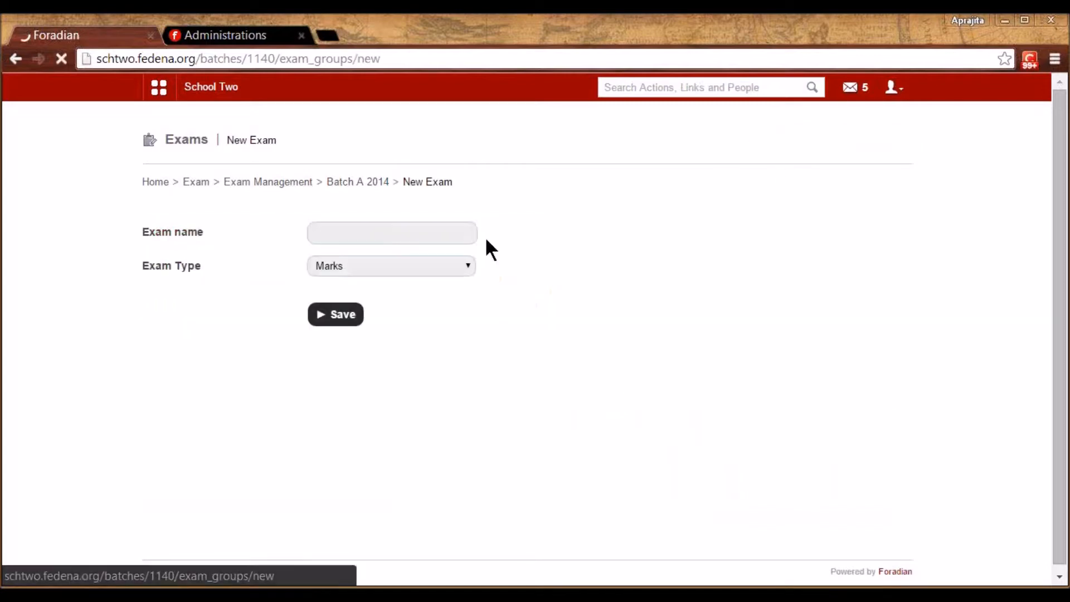
click(416, 229)
text(Term 2)
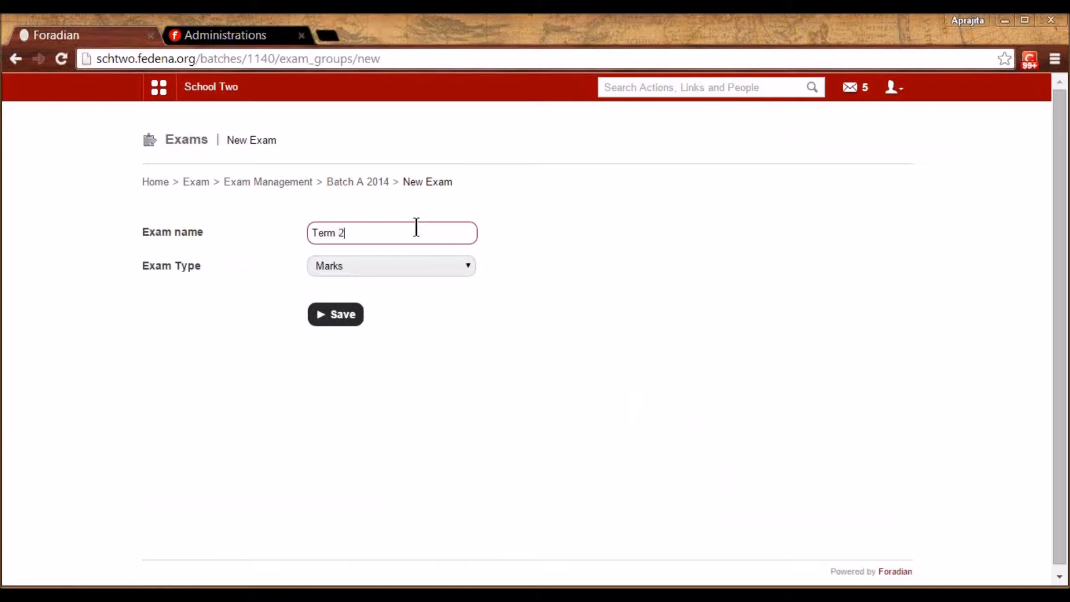
click(385, 266)
click(363, 304)
click(357, 315)
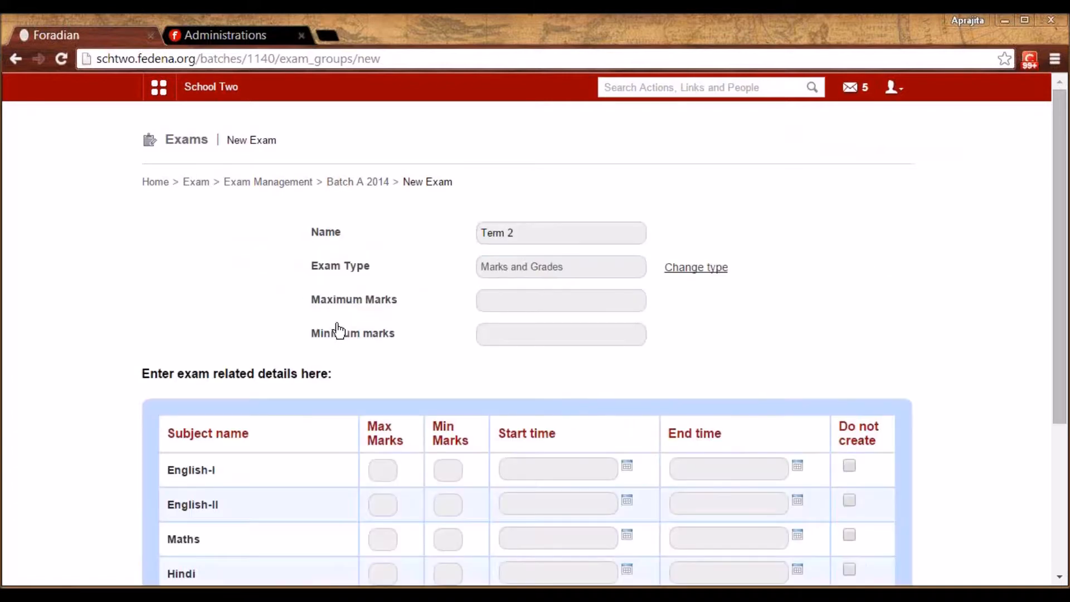
Set English-I start and end dates to 15 January 2015
drag(1064, 387, 1064, 449)
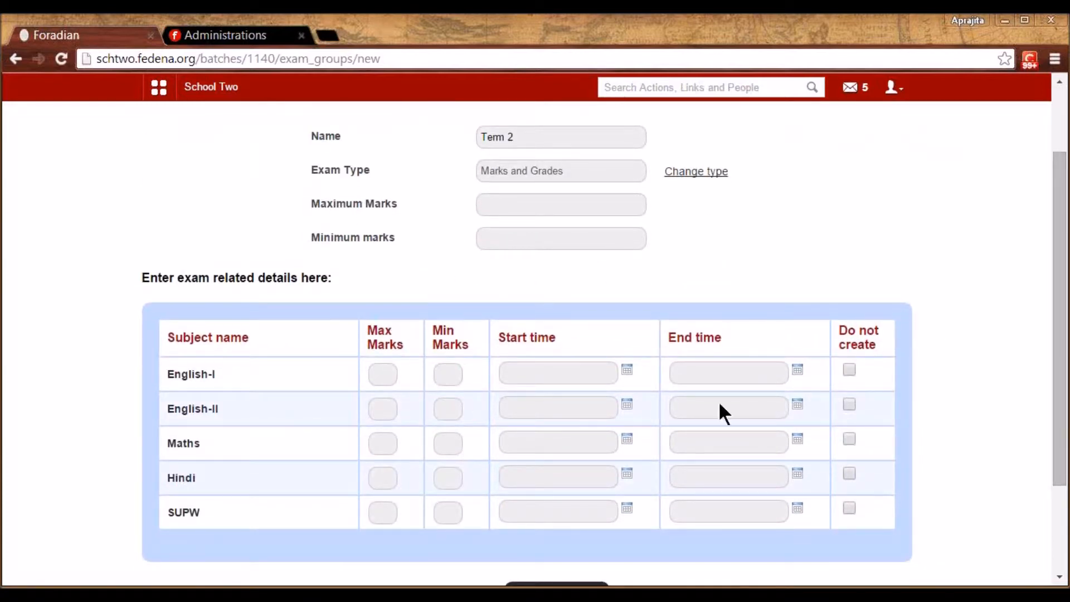
click(531, 141)
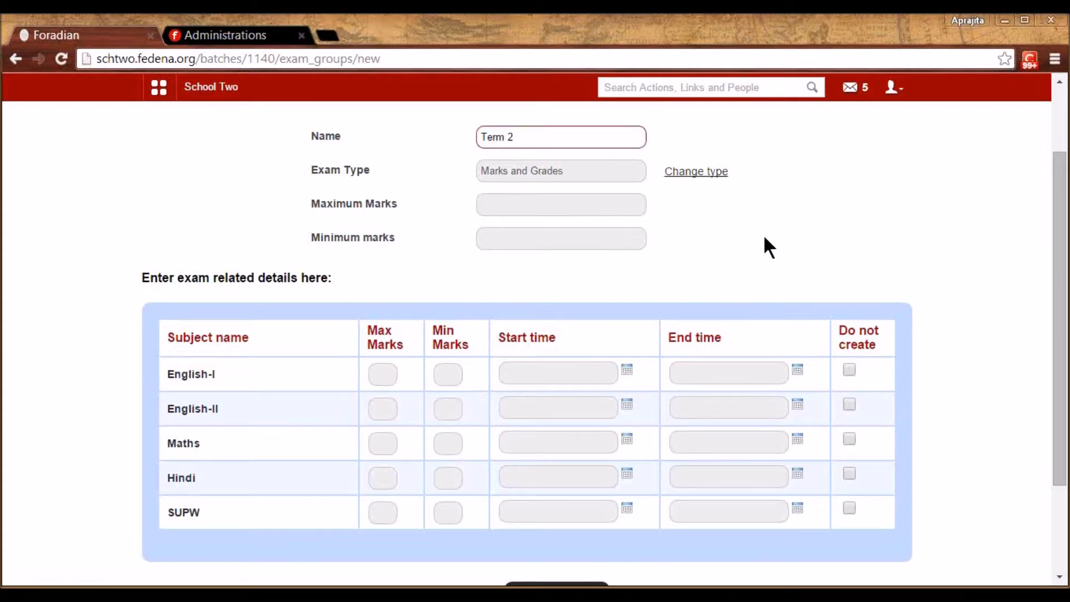
click(200, 374)
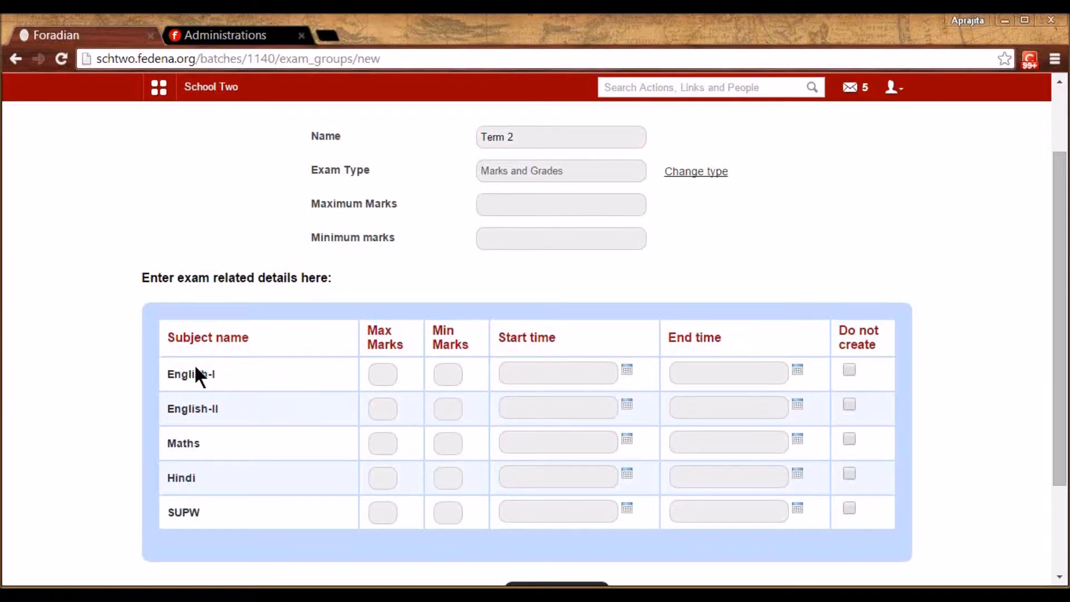
click(627, 371)
click(592, 457)
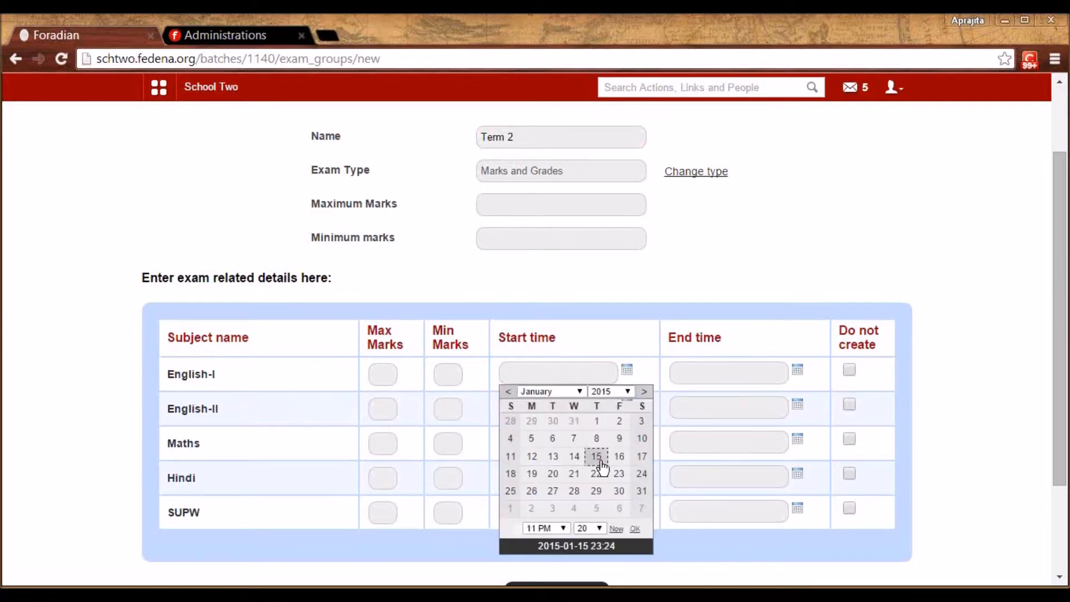
click(798, 369)
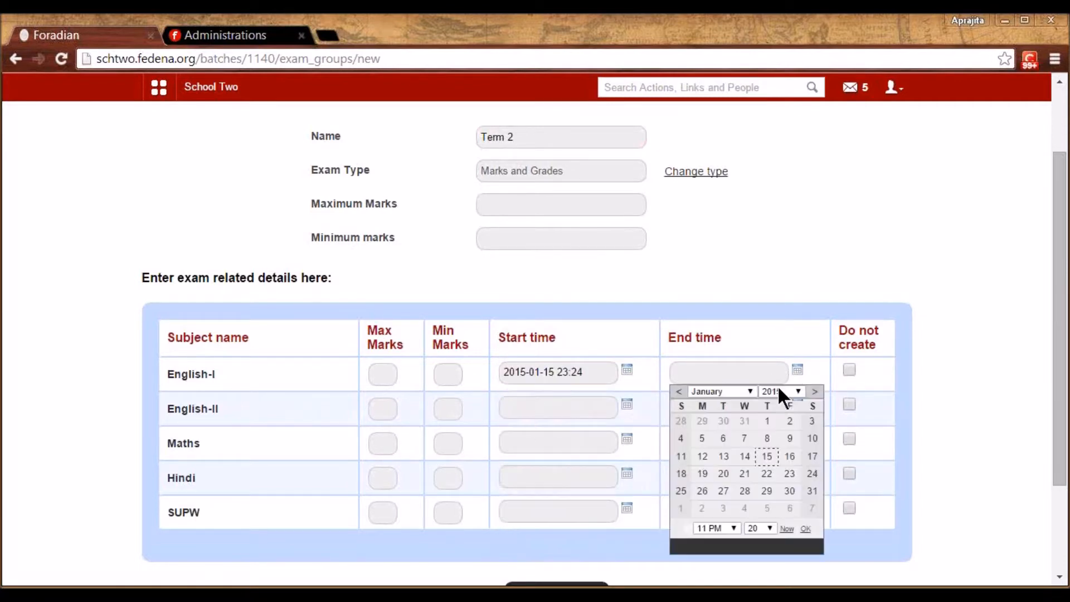
click(767, 456)
Apply maximum marks 100 and minimum marks 0 to every subject
click(536, 209)
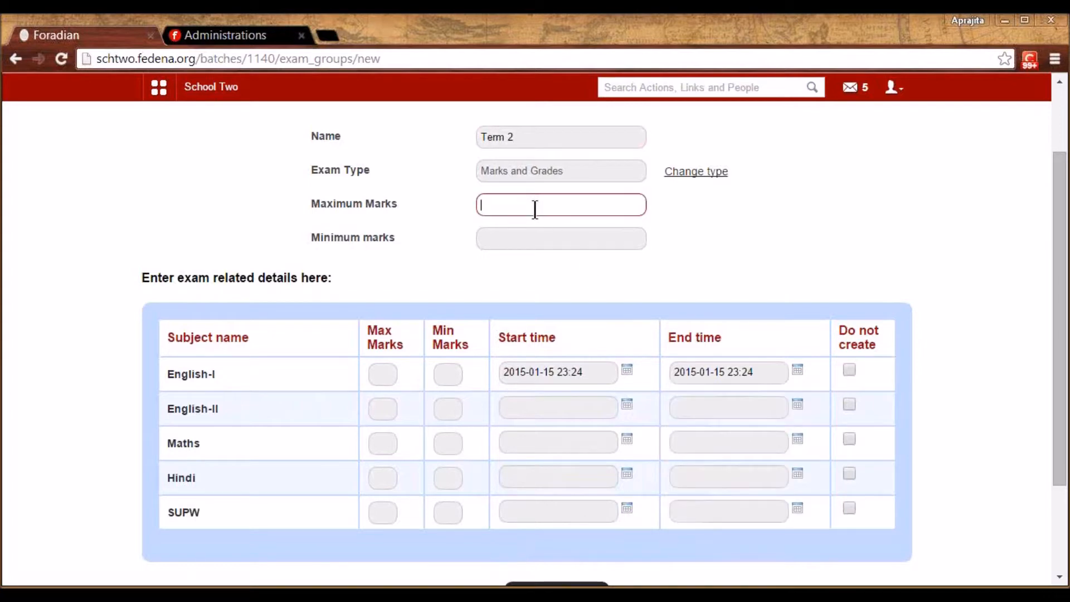
text(100)
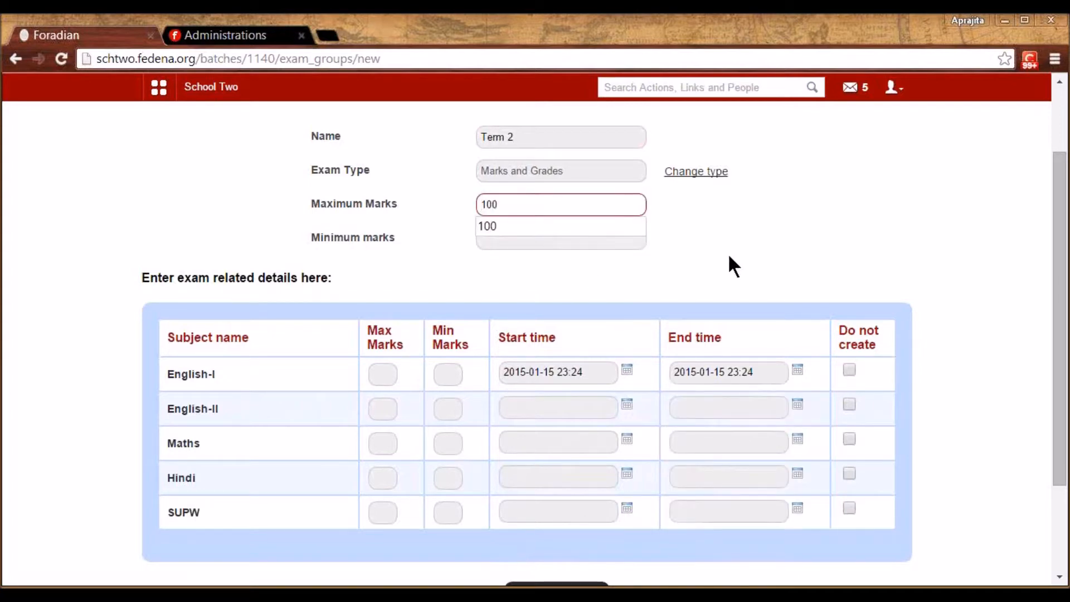
click(627, 240)
text(0)
click(748, 264)
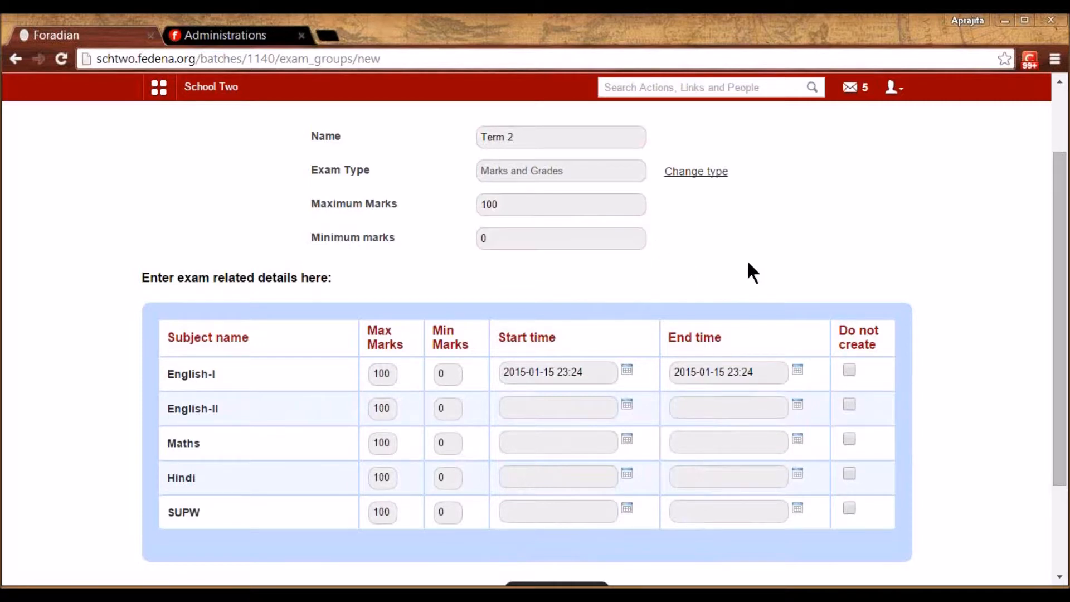
click(385, 408)
click(393, 449)
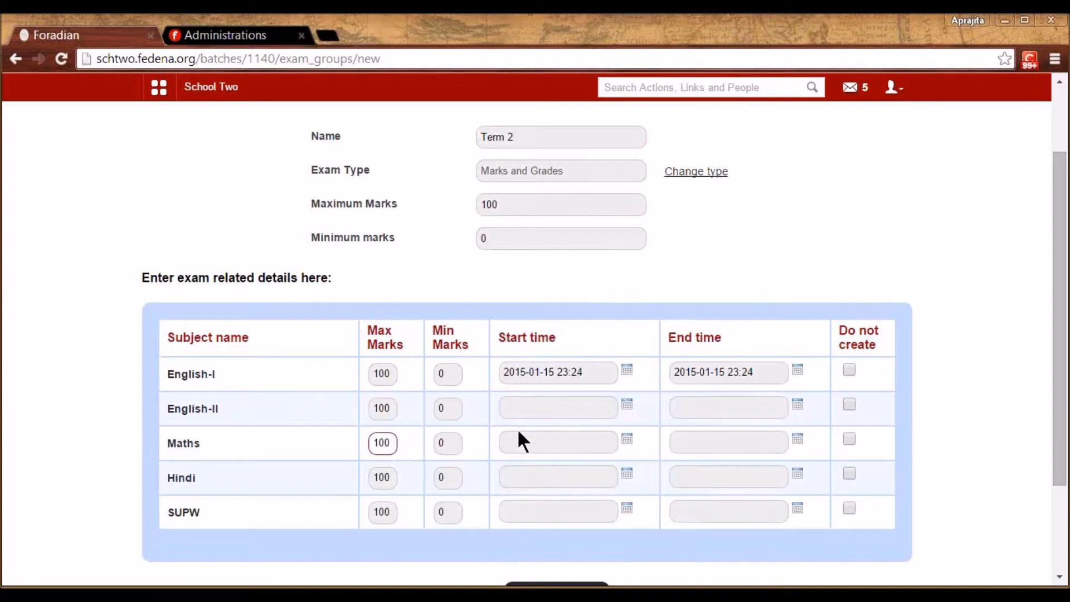
Set English-II and Maths start and end dates to 15 January 2015
click(627, 405)
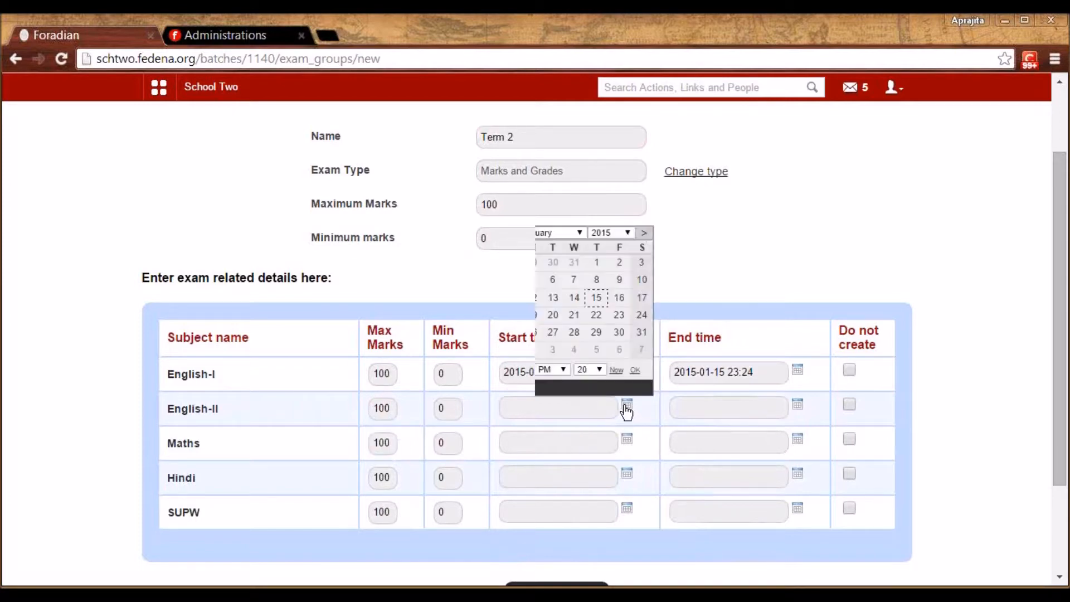
click(595, 301)
click(798, 406)
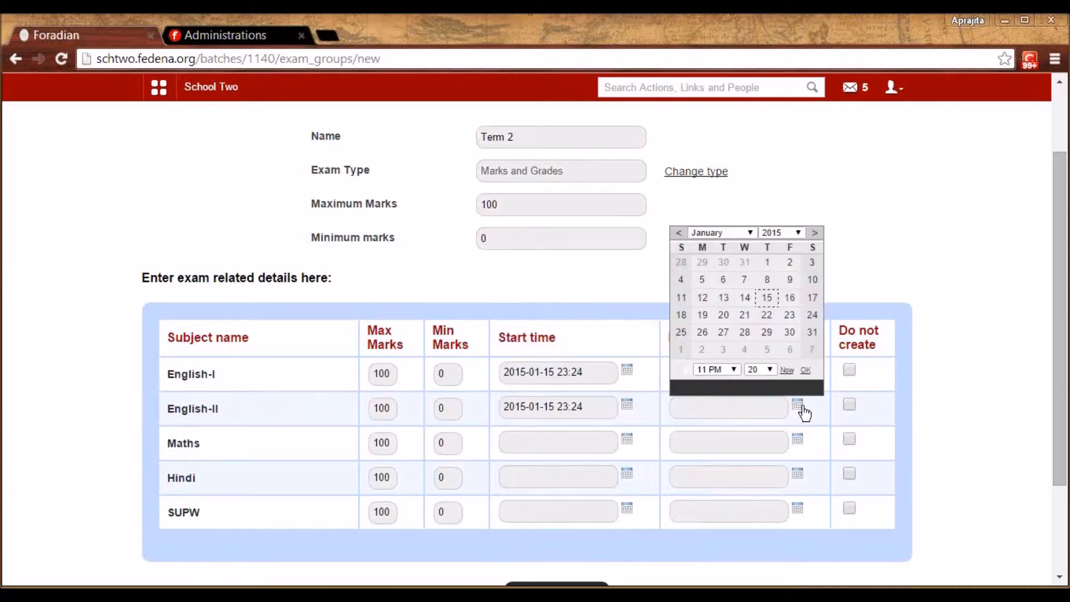
click(768, 299)
click(627, 440)
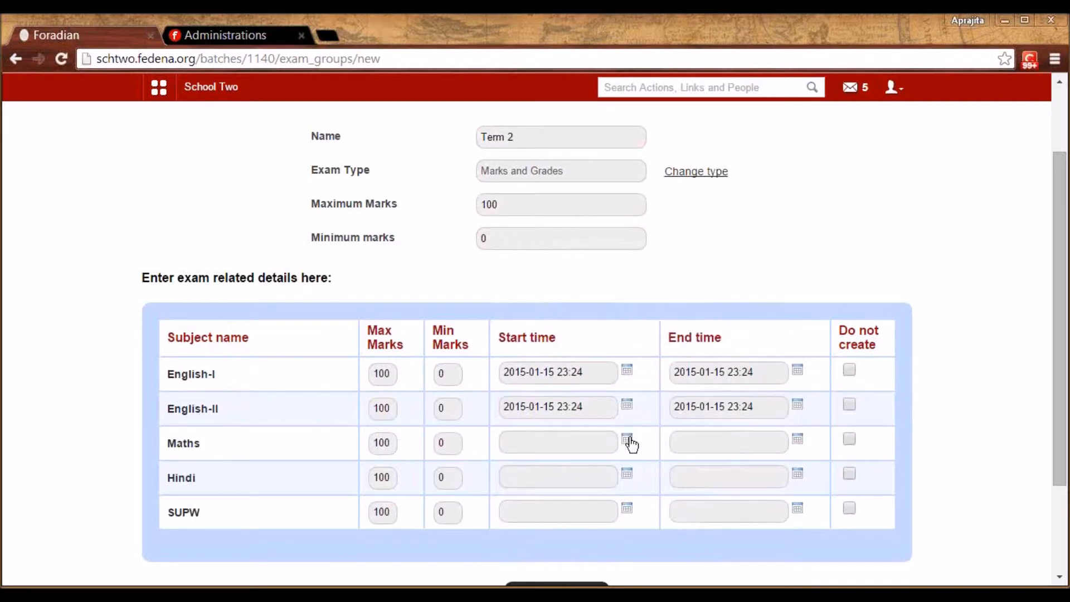
click(596, 333)
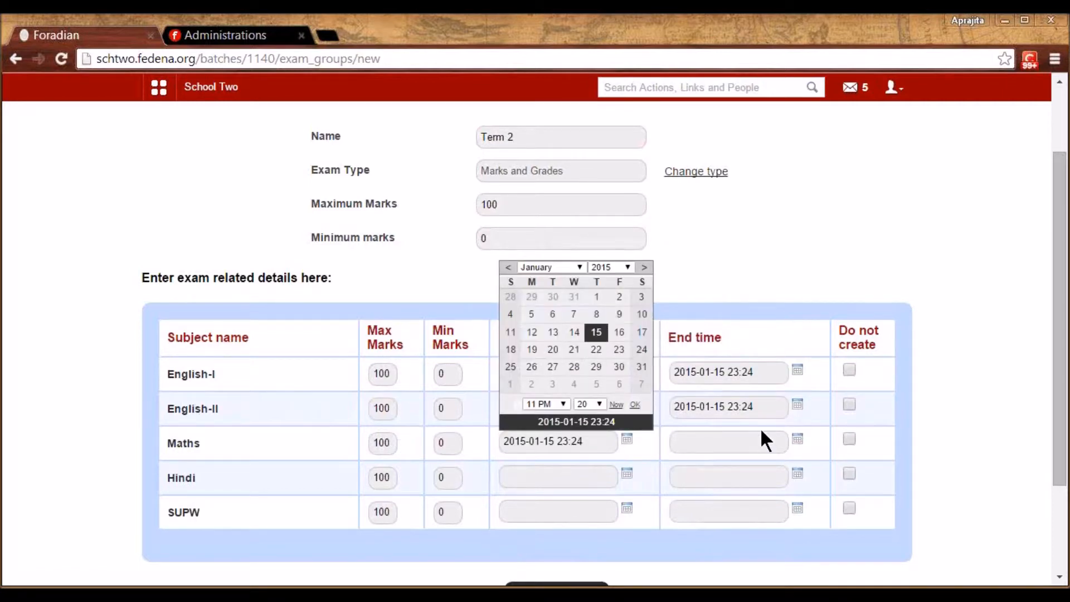
click(798, 439)
click(768, 349)
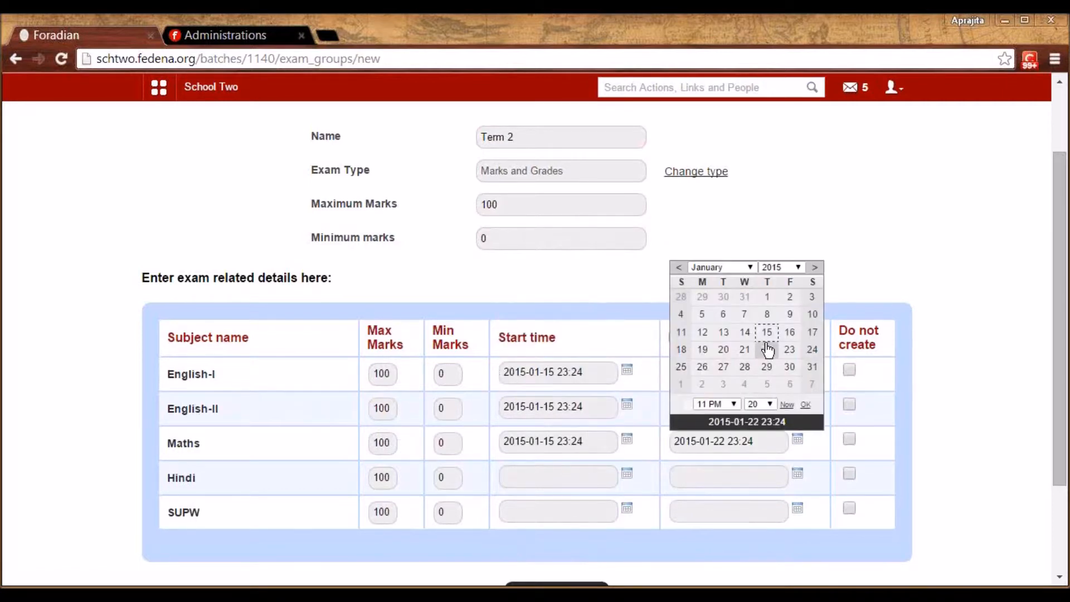
click(767, 332)
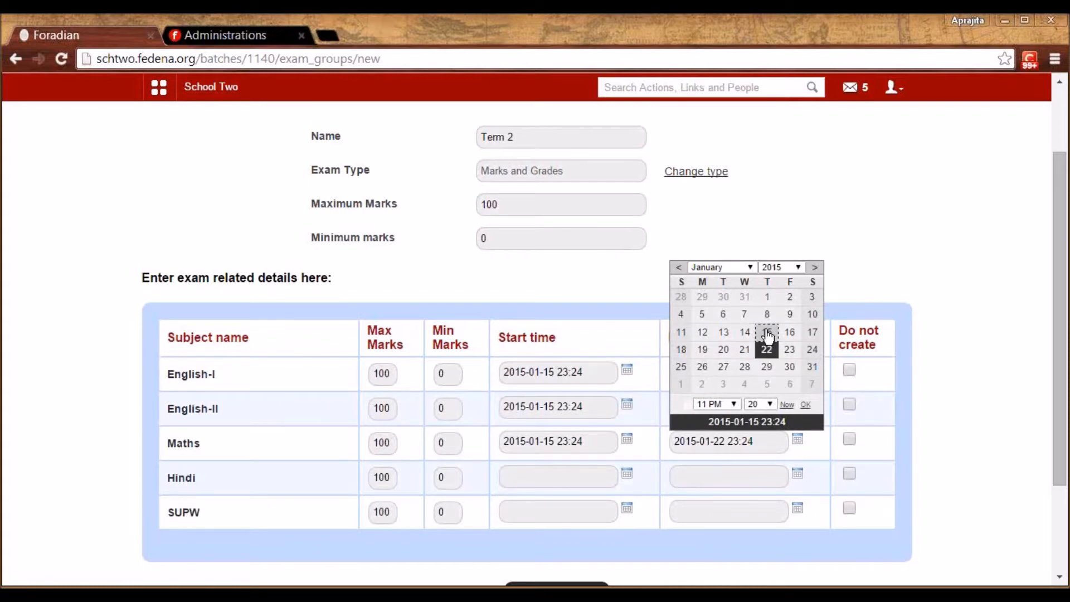
Set Hindi and SUPW dates to 15 January 2015 and save the exam group
click(627, 473)
click(597, 366)
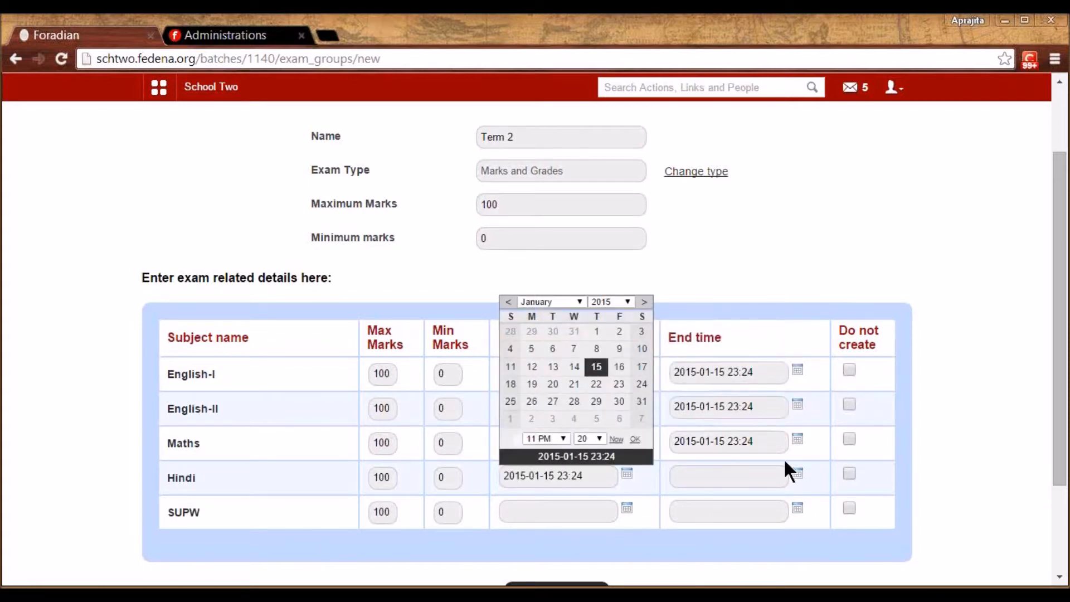
click(798, 473)
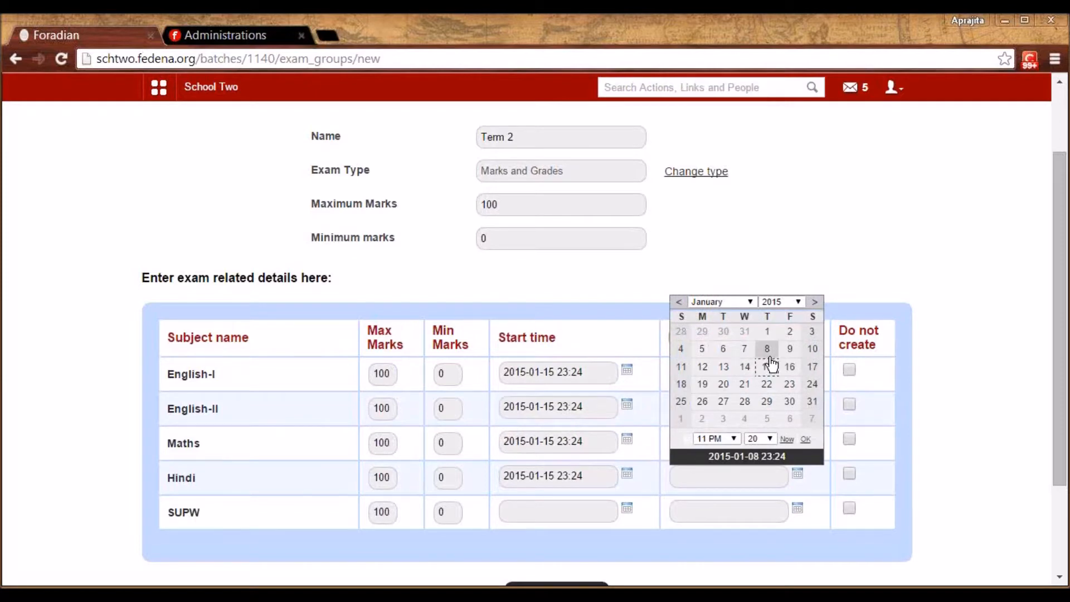
click(767, 366)
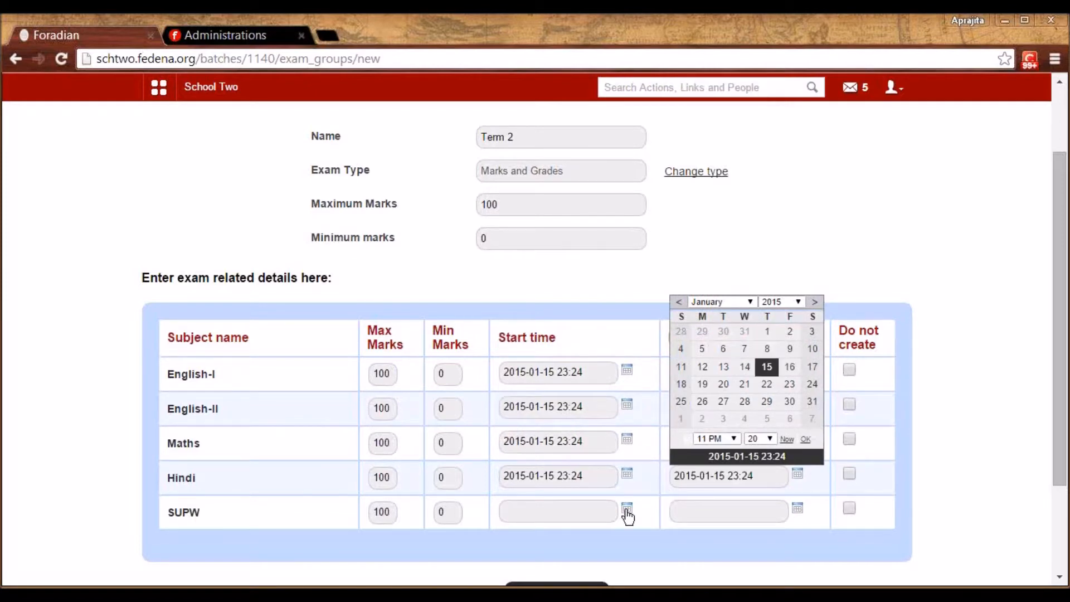
click(626, 511)
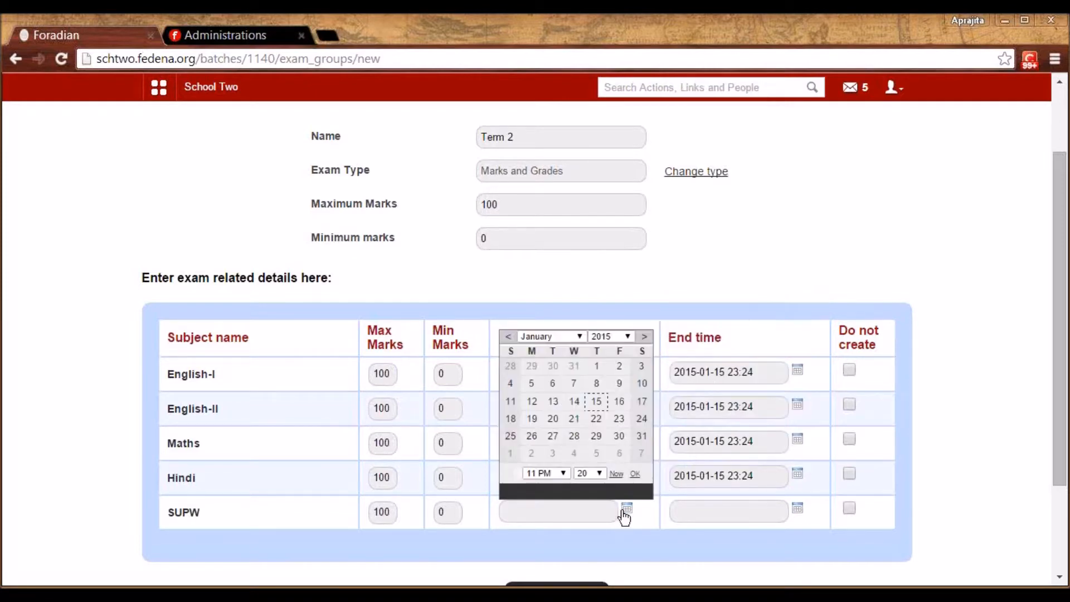
click(596, 402)
click(798, 508)
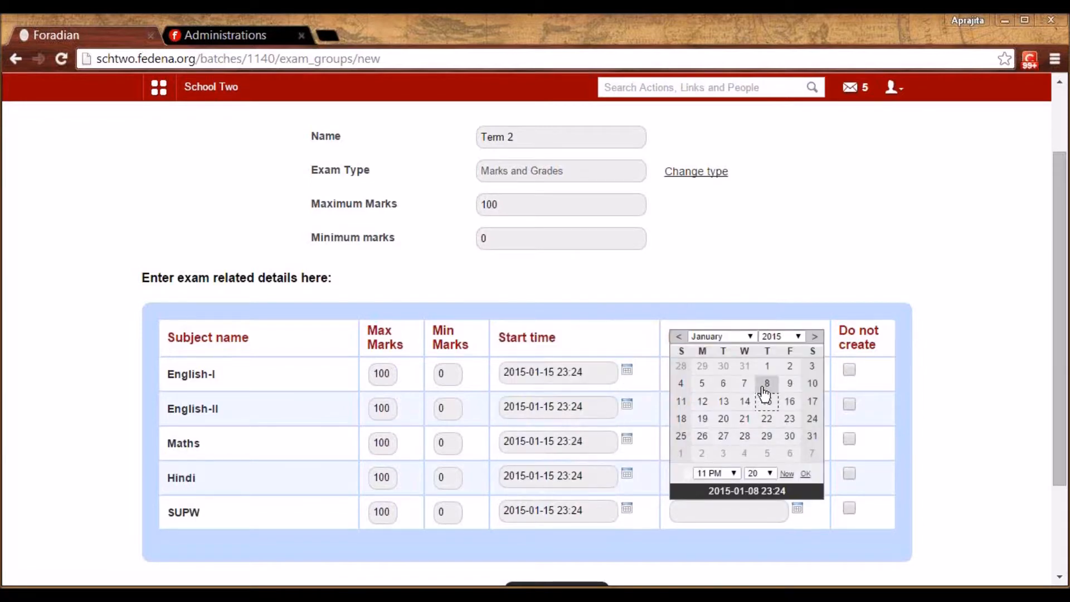
click(766, 402)
drag(1061, 399, 1061, 450)
click(594, 519)
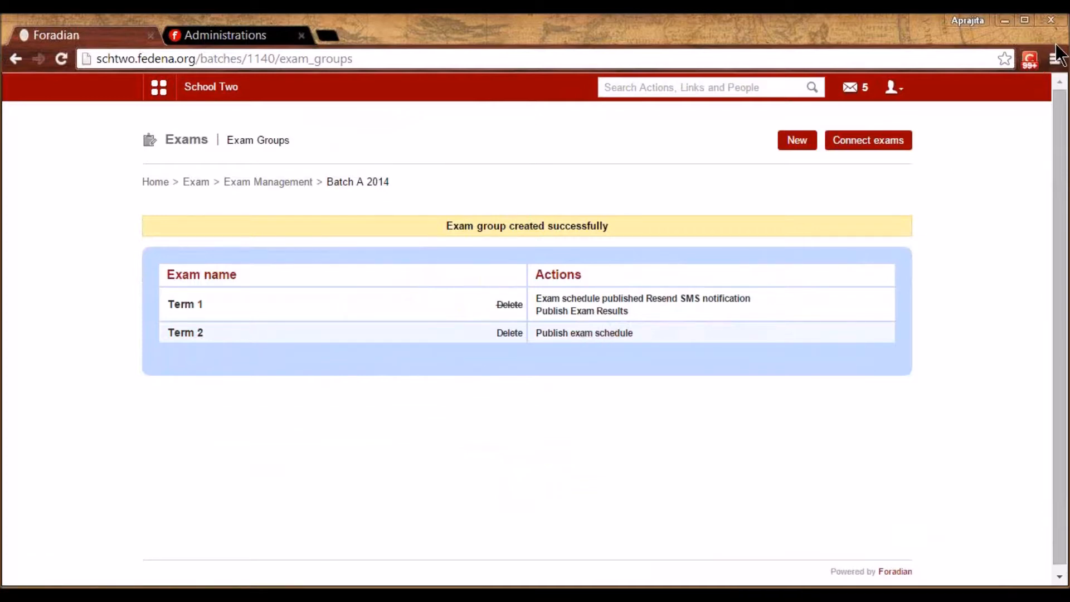
Publish the Term 2 schedule, check January 2015 exams on the calendar, then go back
click(594, 337)
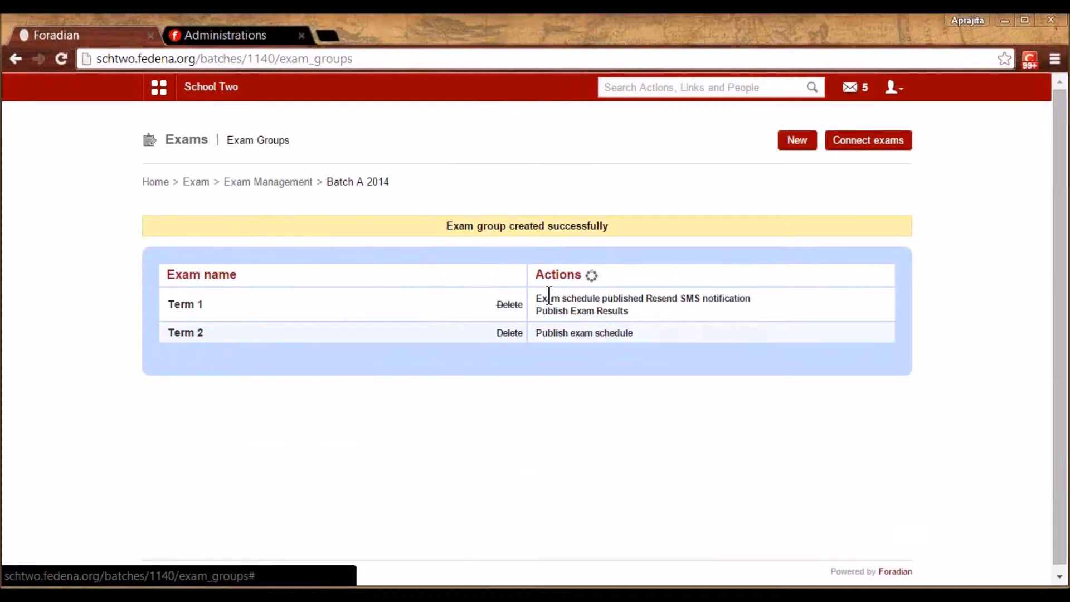
click(160, 87)
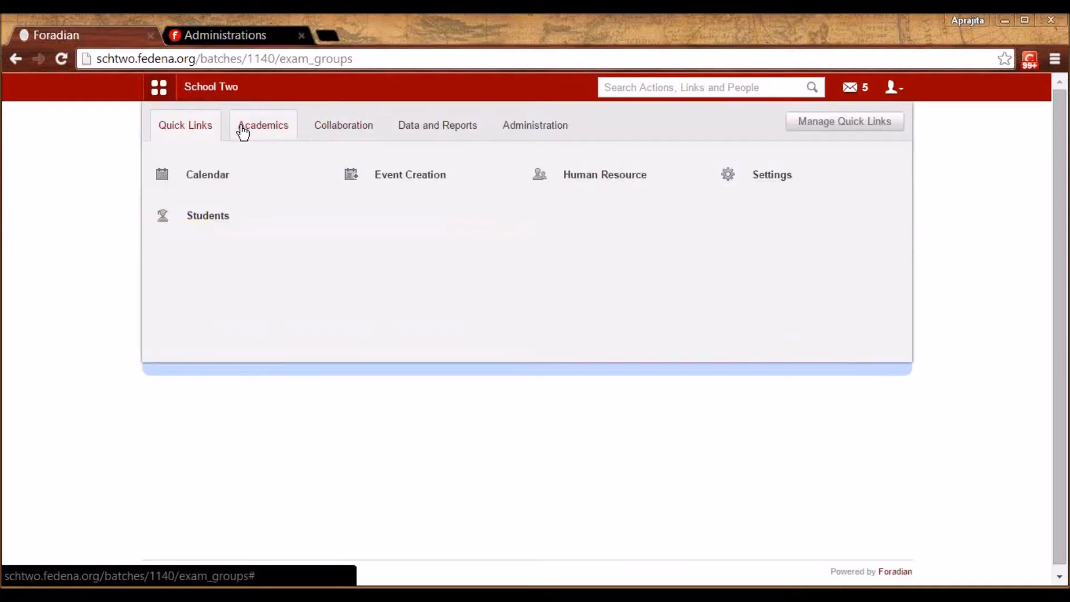
click(243, 132)
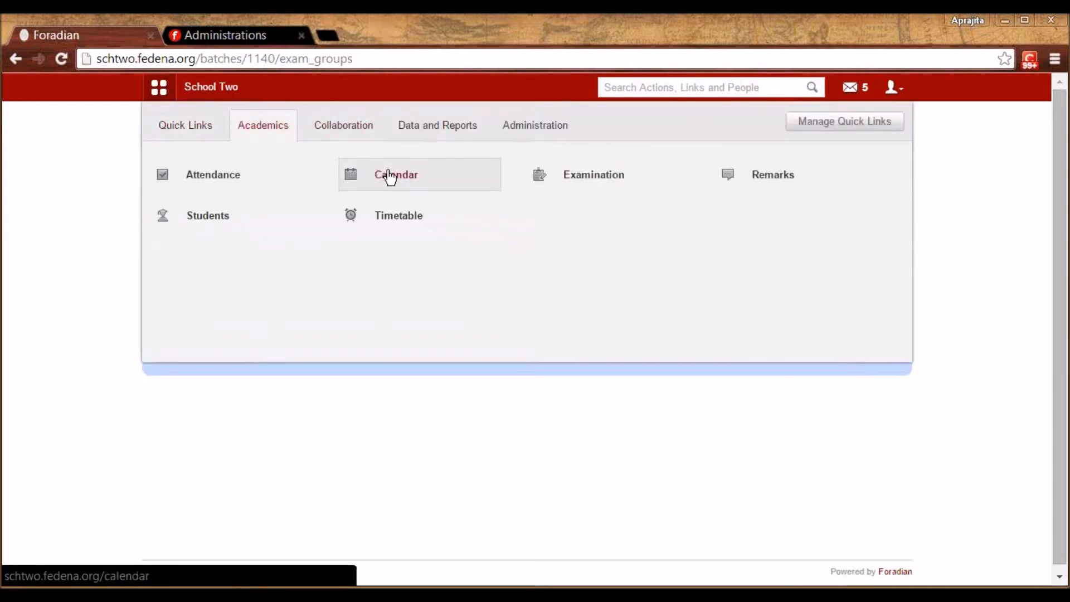
click(389, 174)
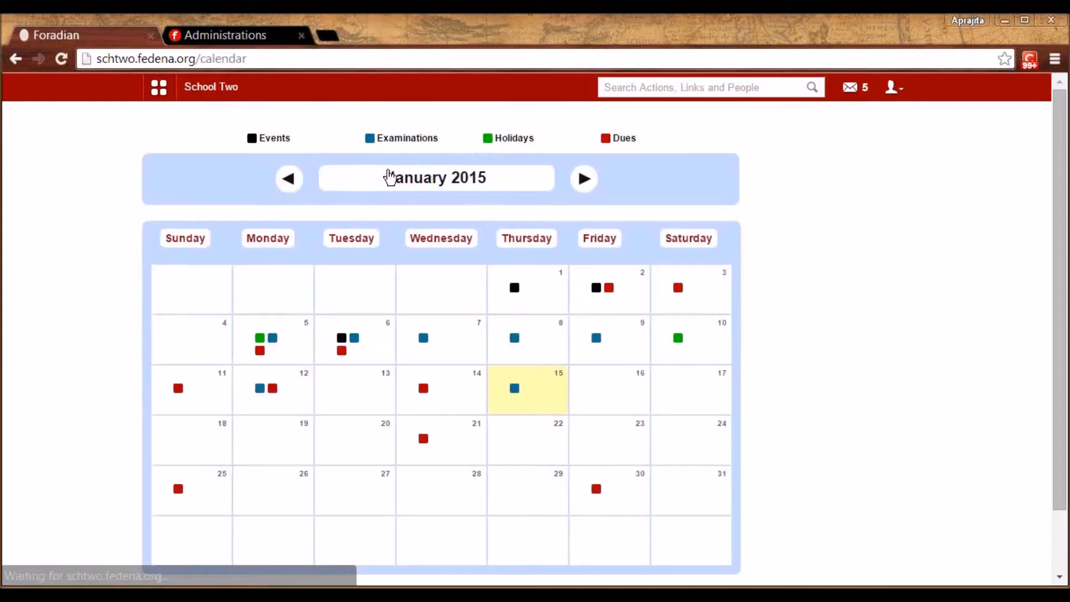
click(514, 388)
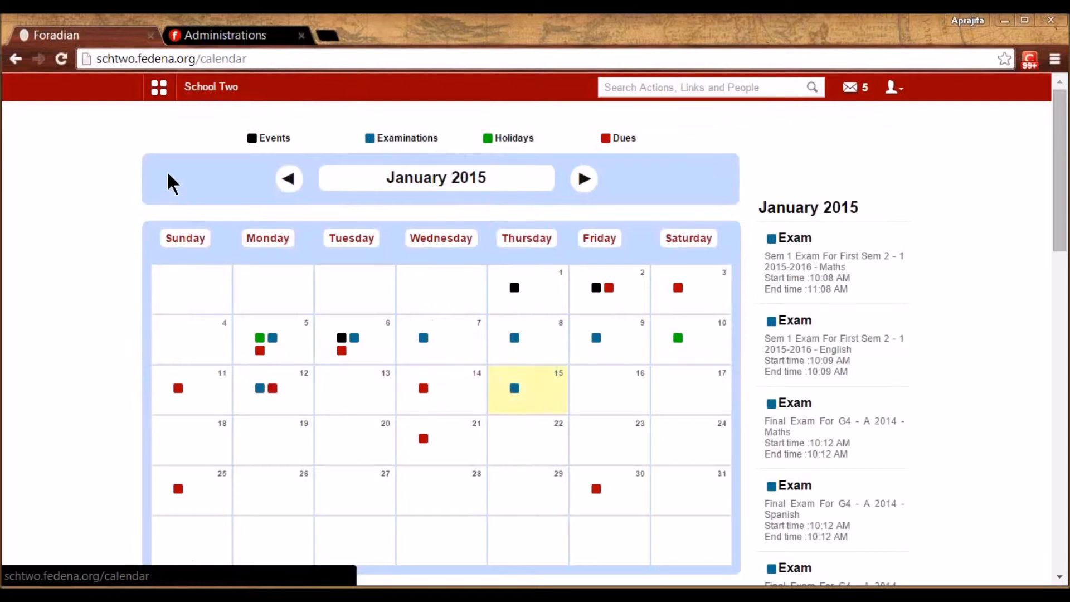
key(alt+Left)
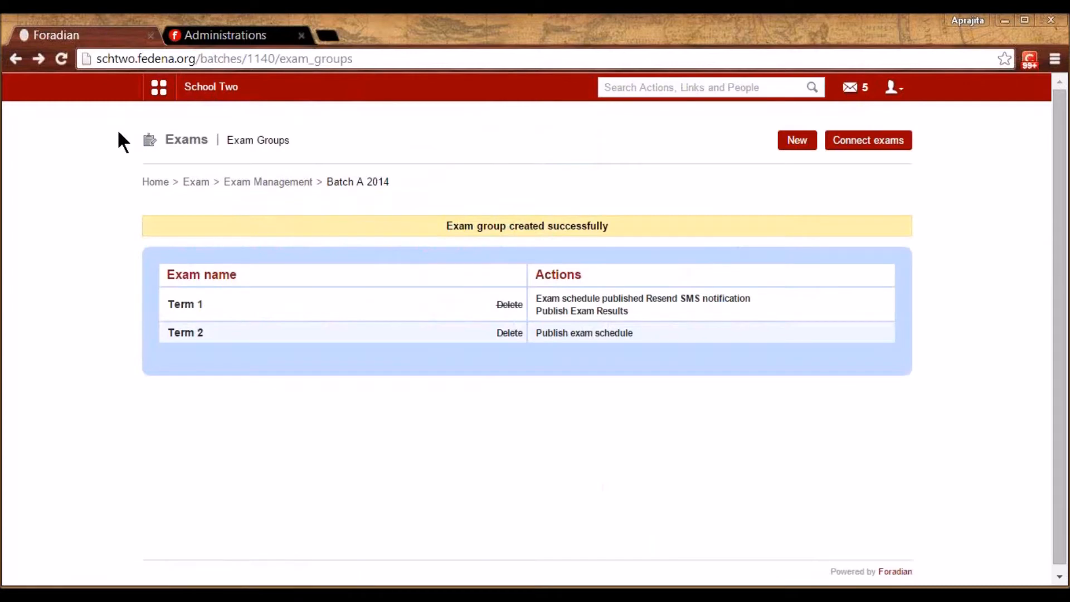
Enter Term 2 English-I marks 89, 90 and 89 for the three students
key(F5)
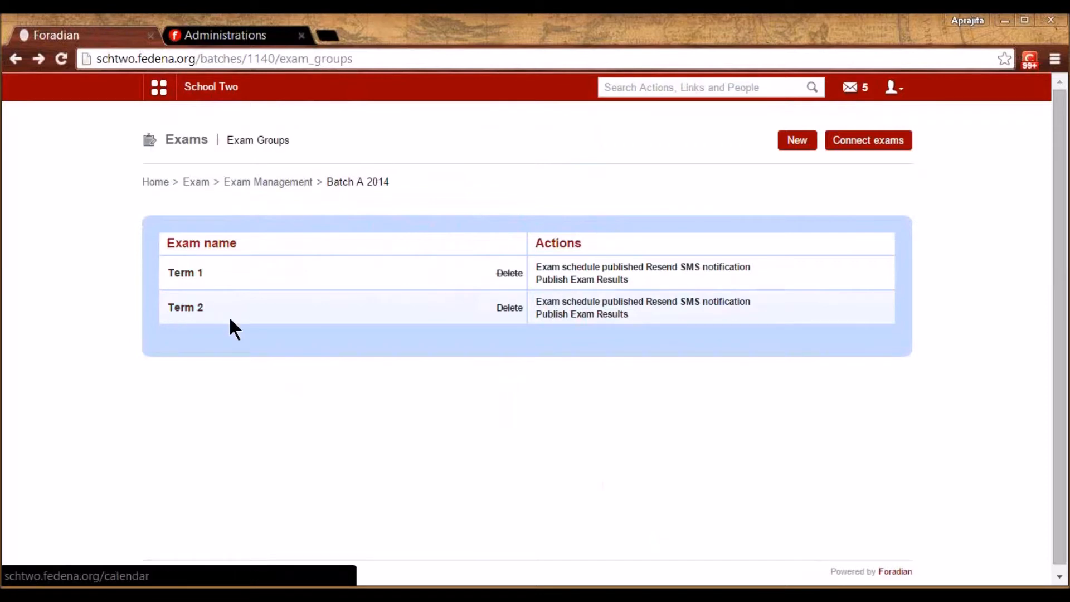
click(185, 308)
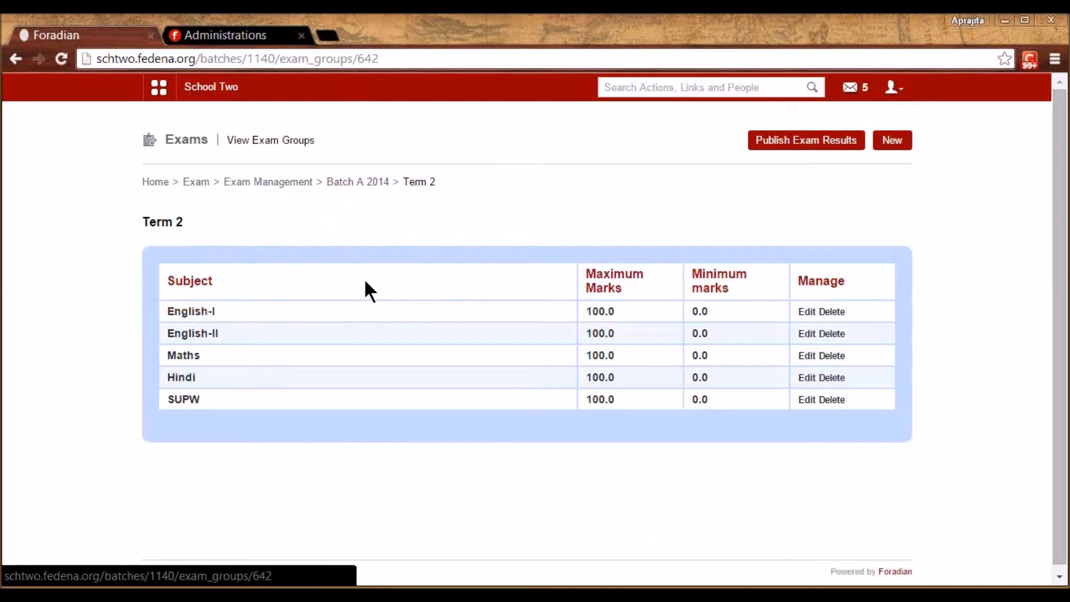
click(204, 313)
click(473, 274)
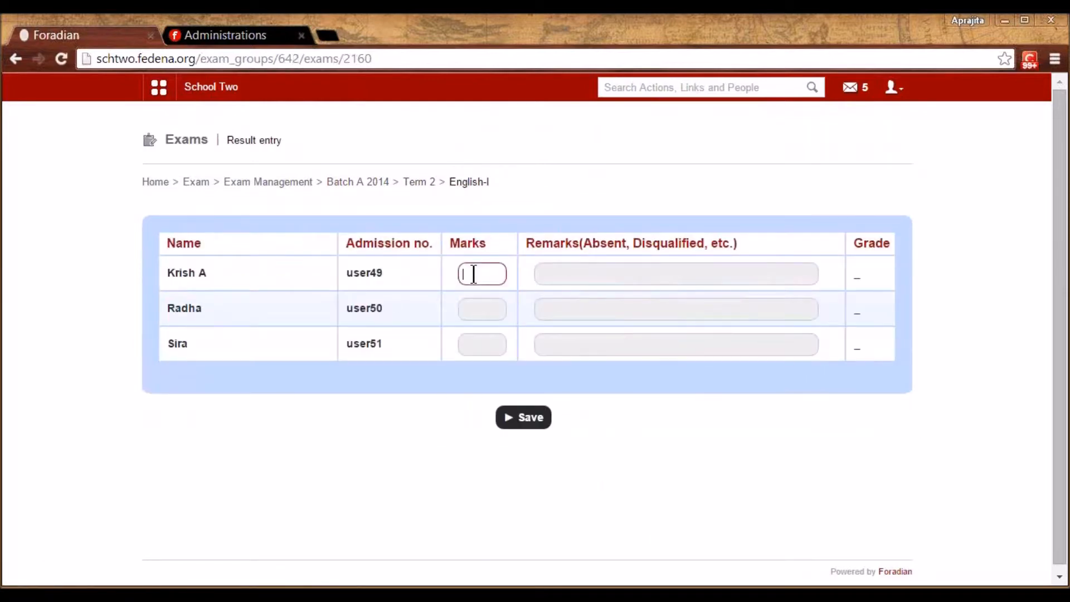
text(89)
click(478, 310)
text(90)
click(484, 340)
text(89)
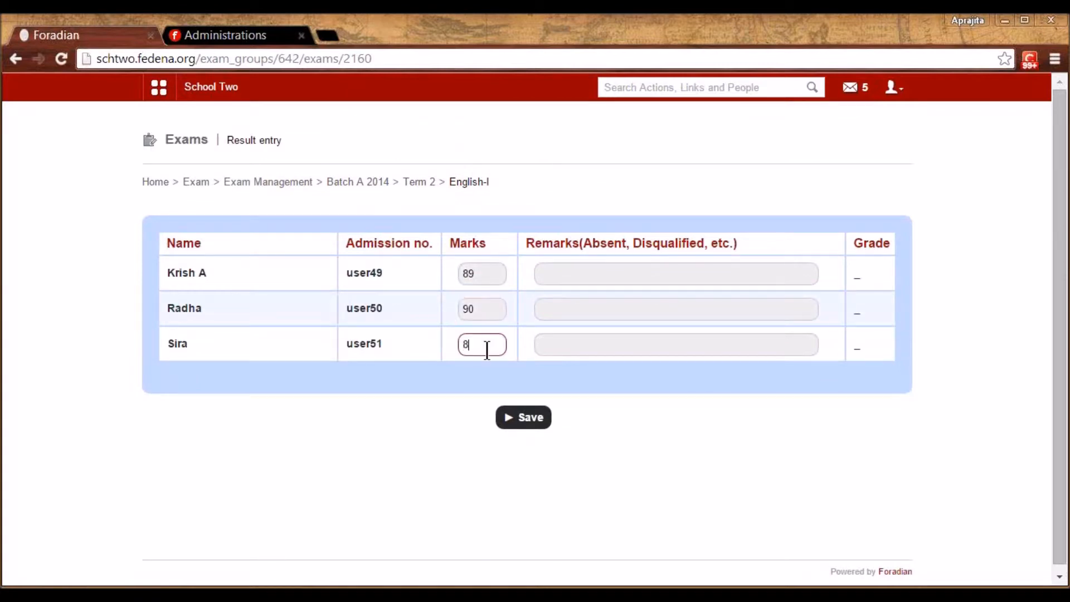
Add remarks Good Performance, Avg. and Can do well, and save the results
click(570, 272)
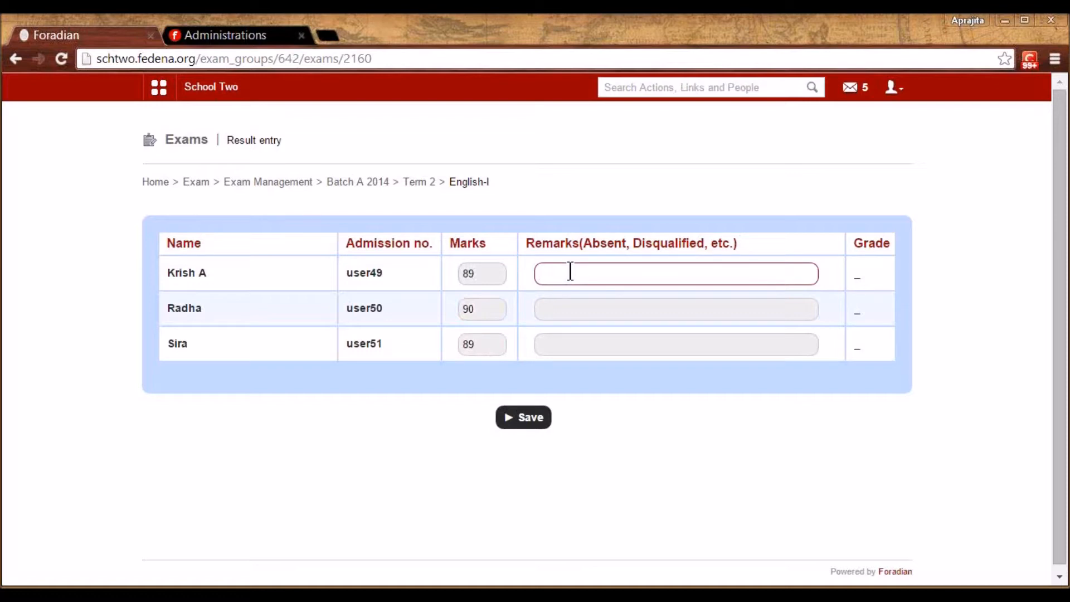
text(g)
key(Down)
key(Return)
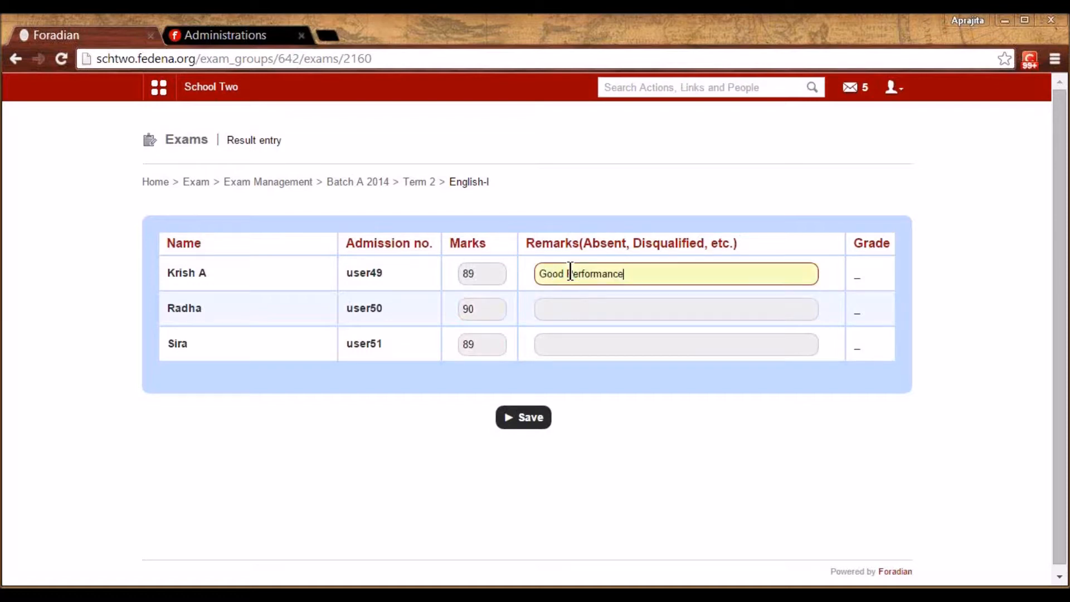
click(570, 308)
click(569, 330)
click(569, 355)
click(570, 367)
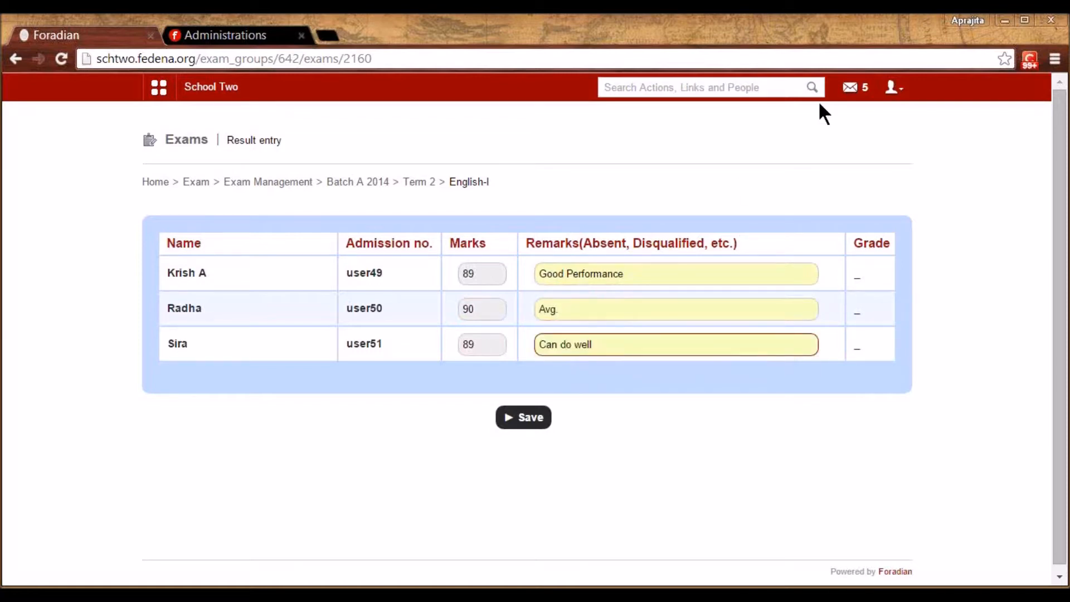
click(846, 49)
click(524, 417)
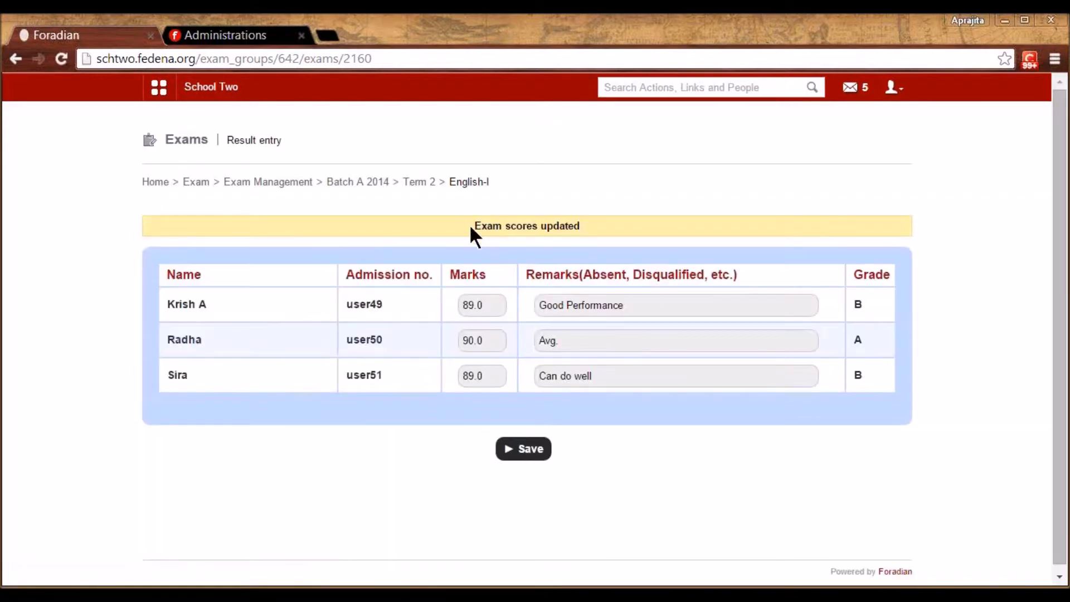
click(418, 182)
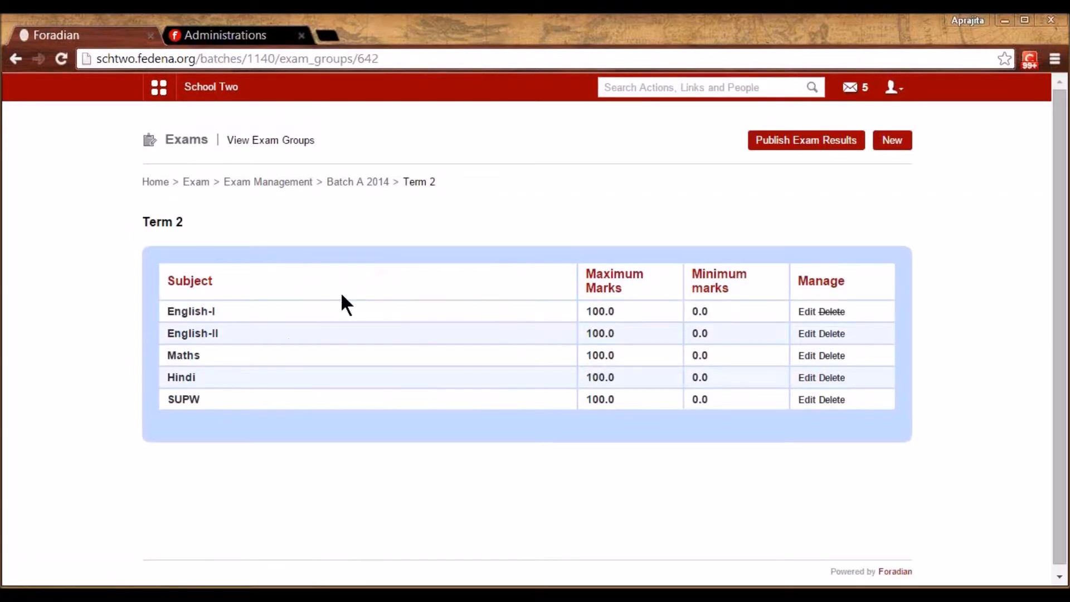
Open the exam groups of Standard 5 batch S5 - A 2014
click(283, 184)
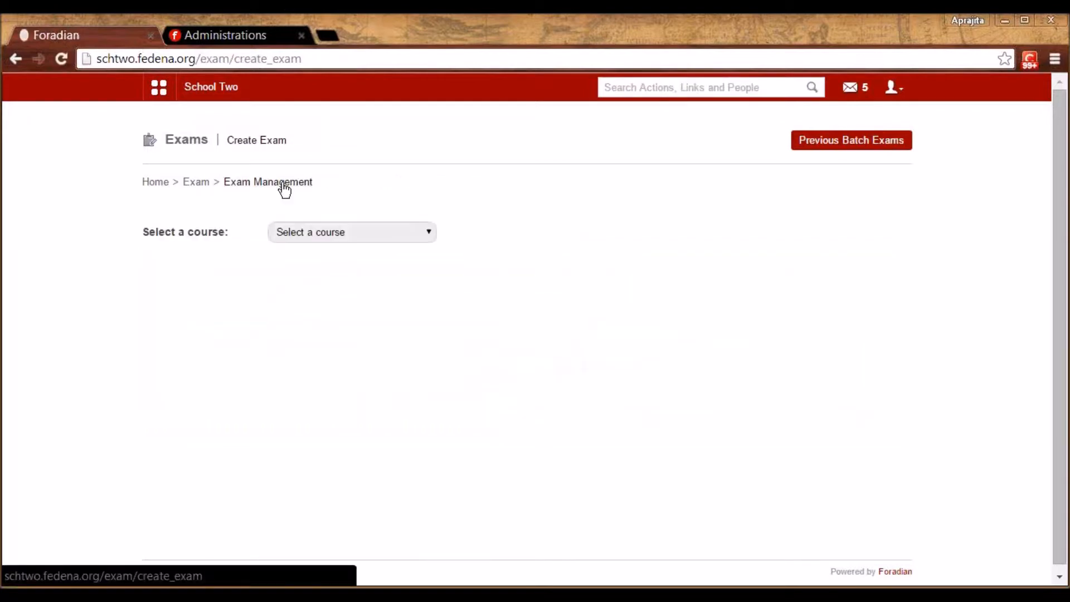
click(303, 229)
drag(471, 383, 469, 454)
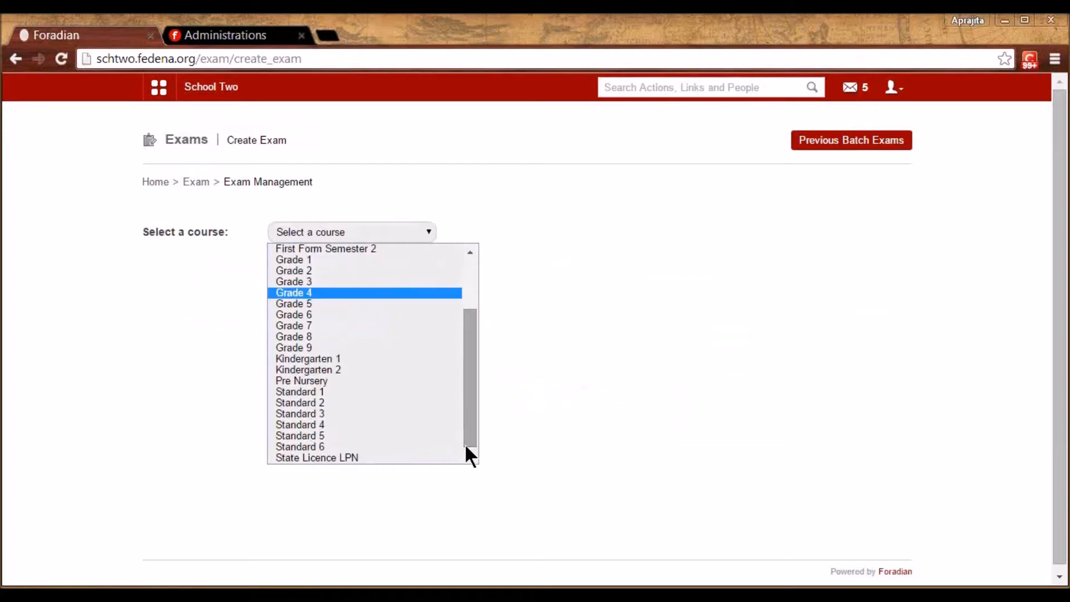
click(350, 434)
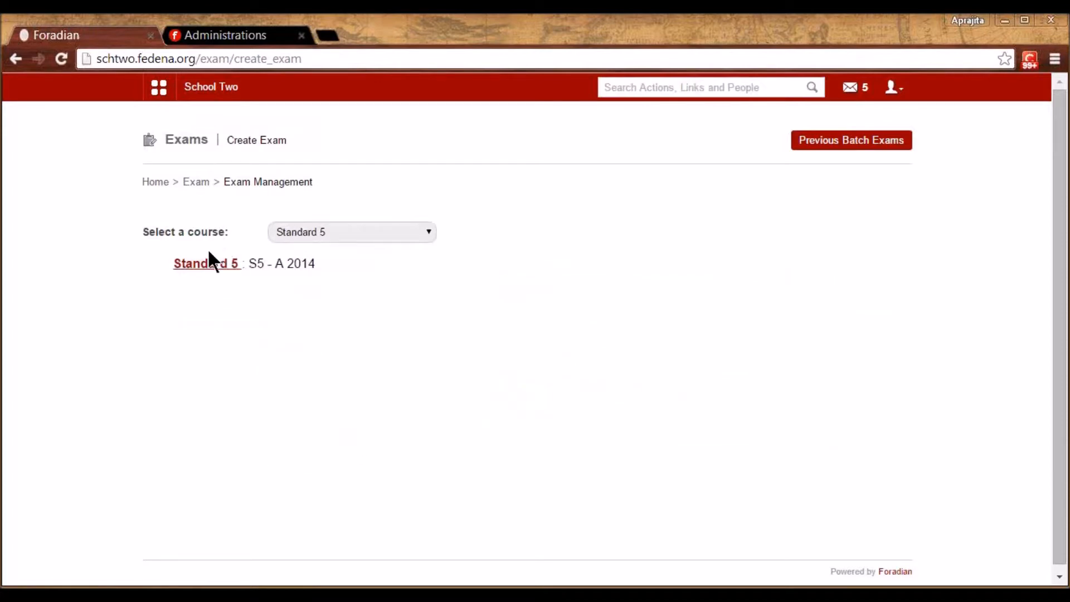
click(206, 265)
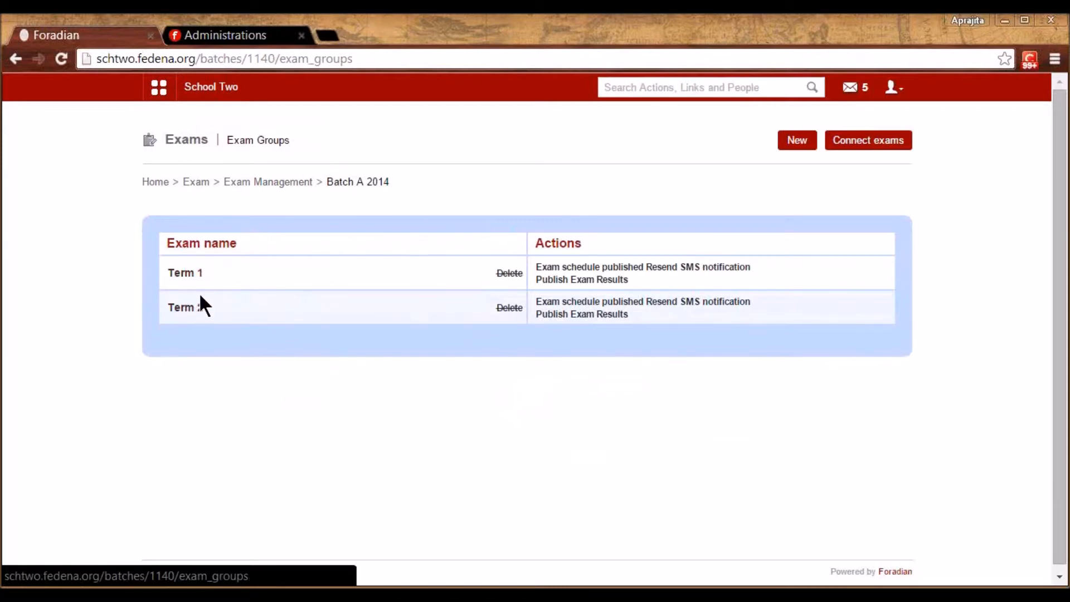
Connect all exams with Term 1 at 40 and Term 2 at 60 weightage, and save
click(884, 147)
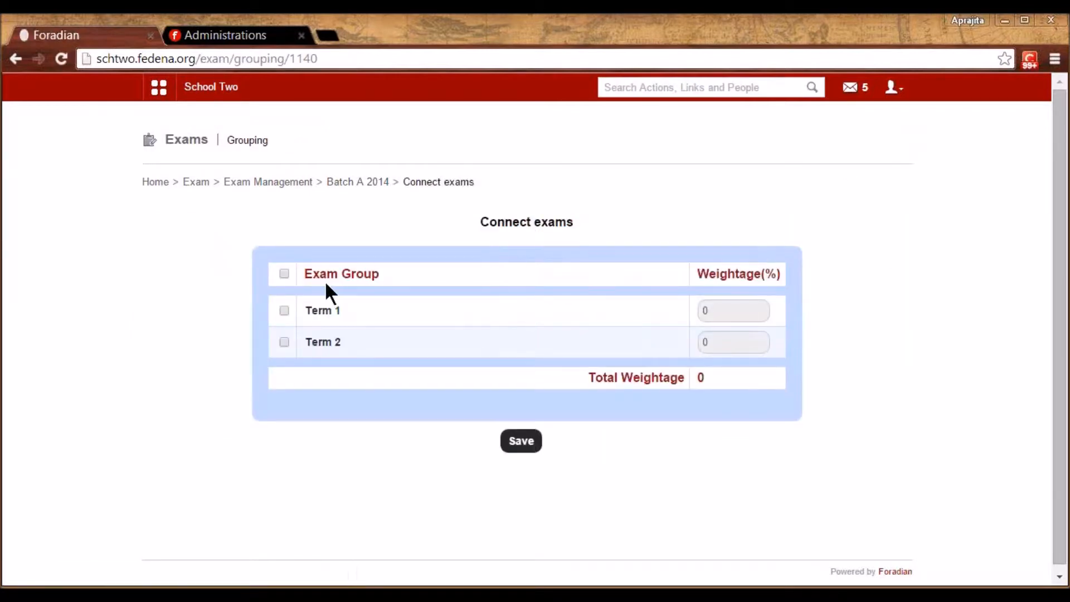
click(285, 273)
drag(717, 309, 689, 311)
text(40)
drag(714, 342, 693, 342)
text(60)
click(663, 411)
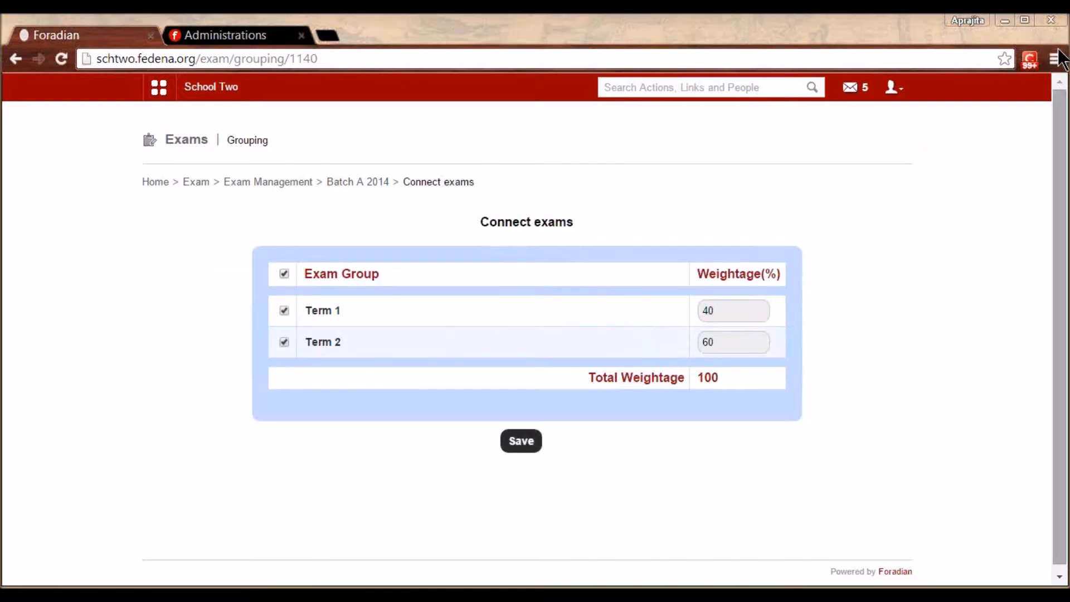
click(524, 436)
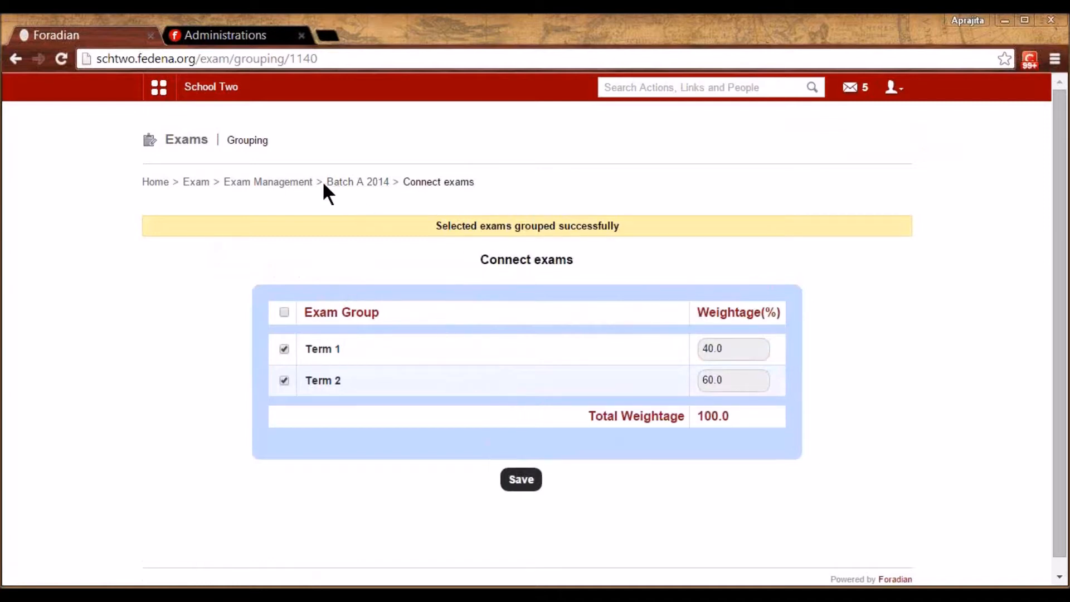
click(297, 182)
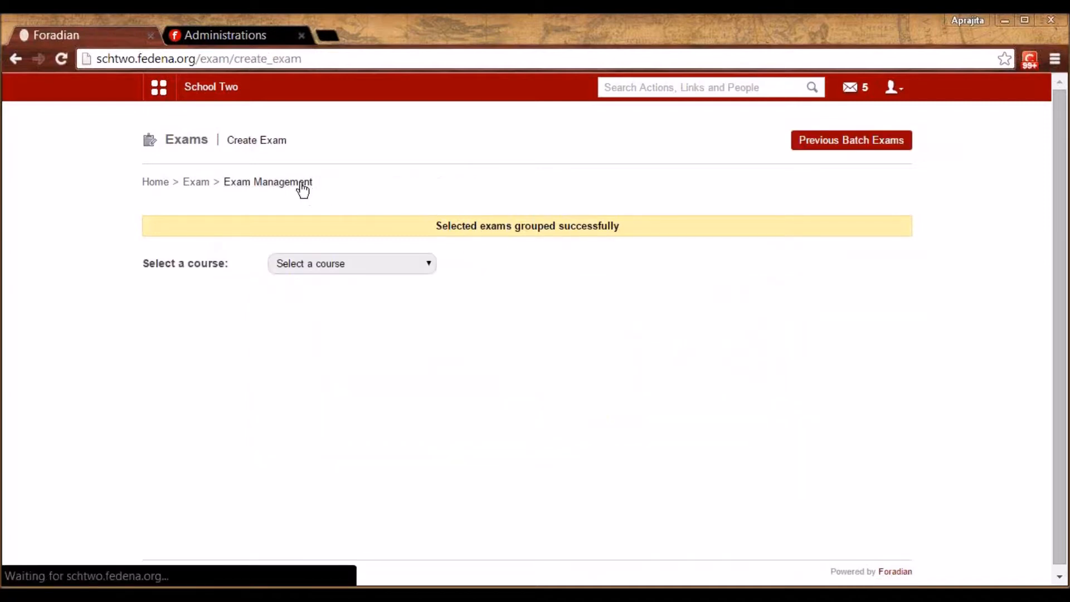
Choose Kindergarten 1 on Generate Reports, then go to the exam Reports center
click(196, 183)
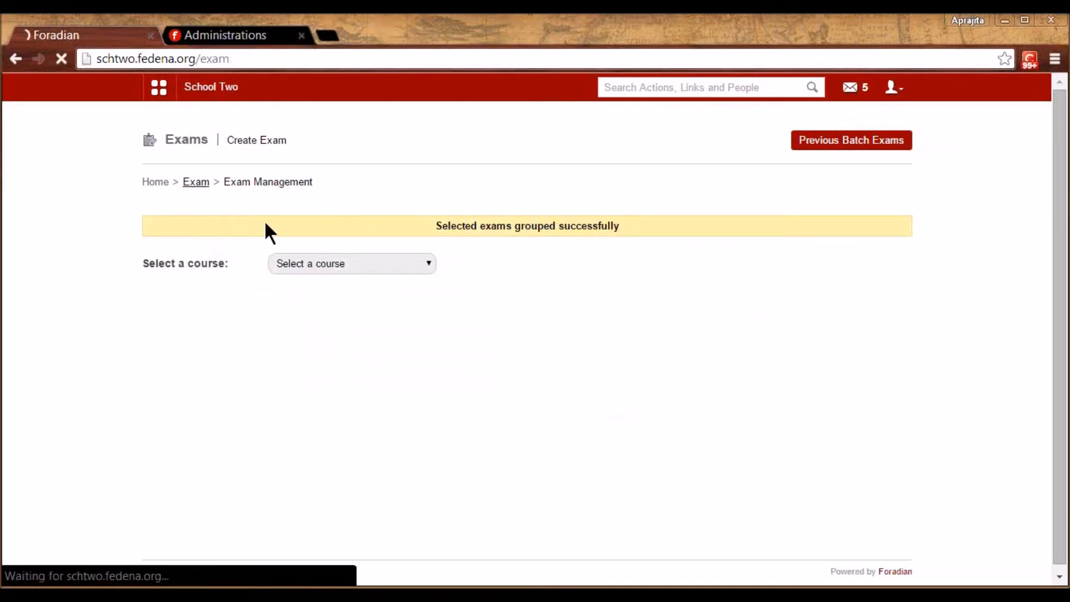
click(333, 312)
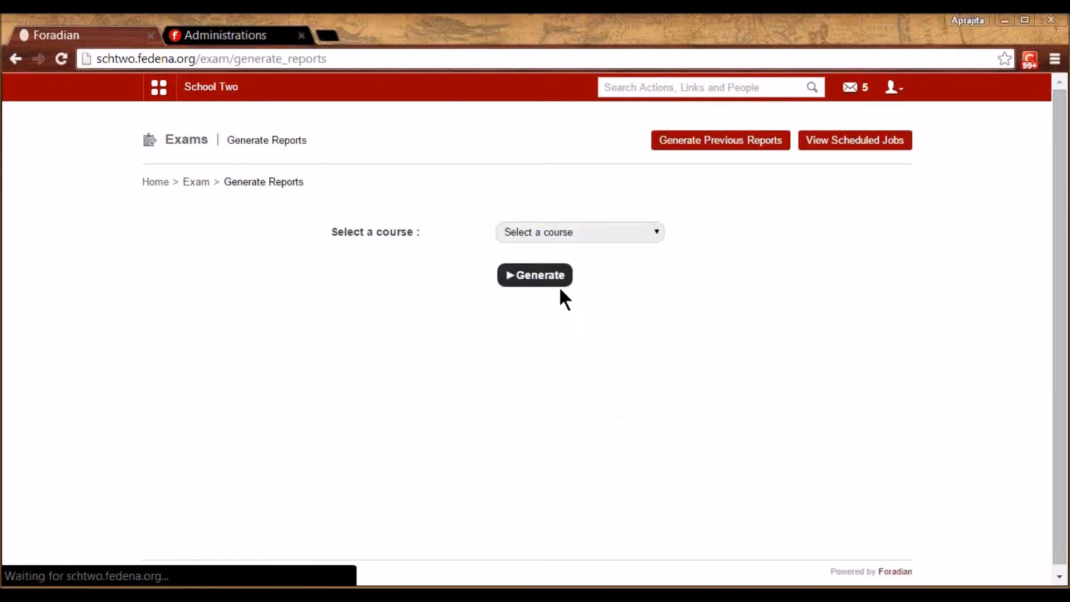
click(554, 231)
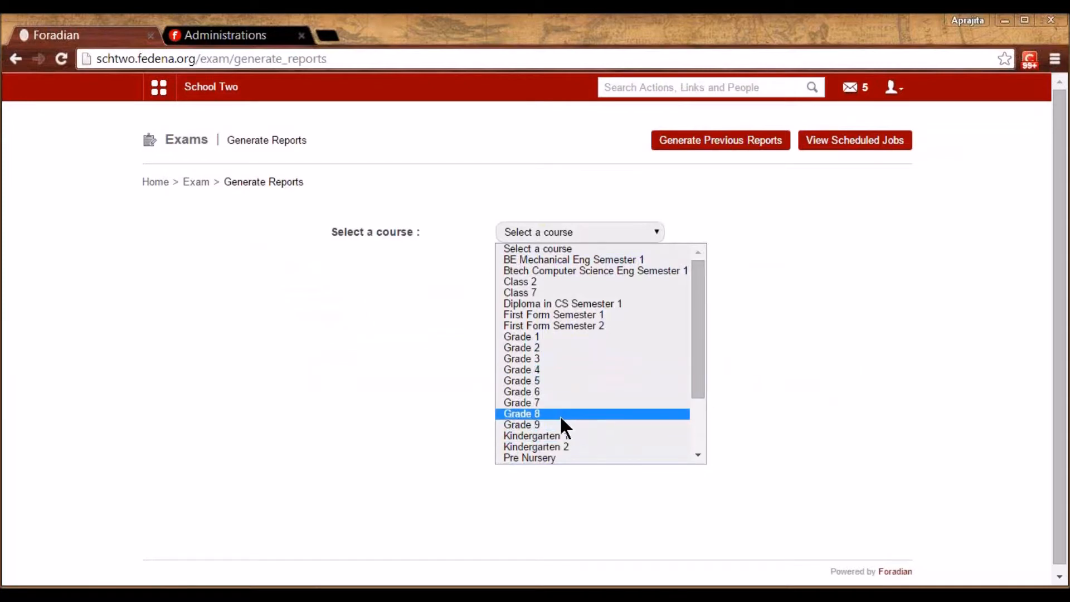
click(560, 435)
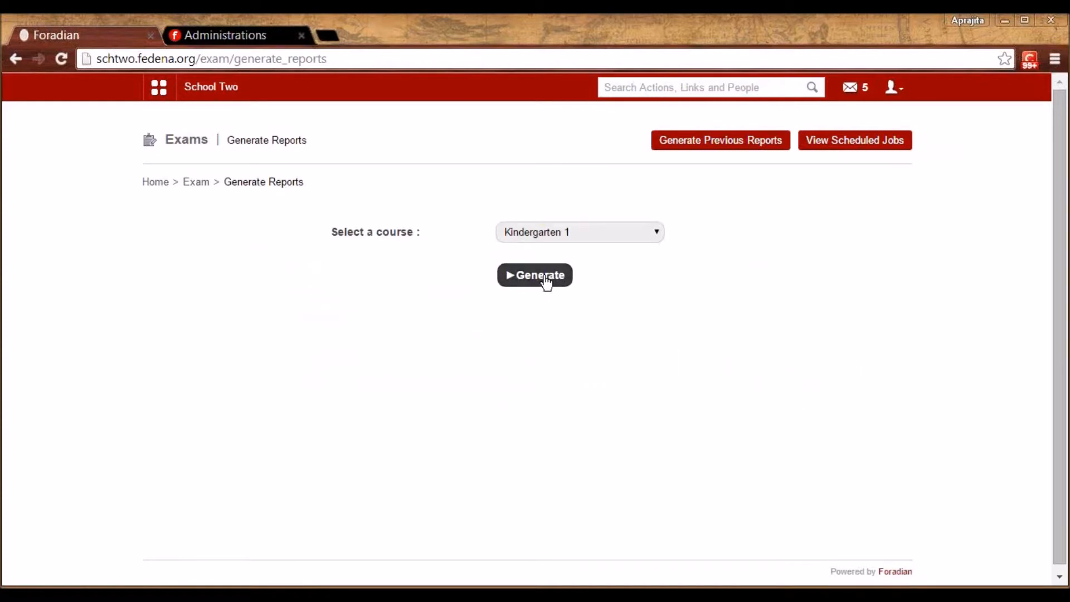
click(194, 183)
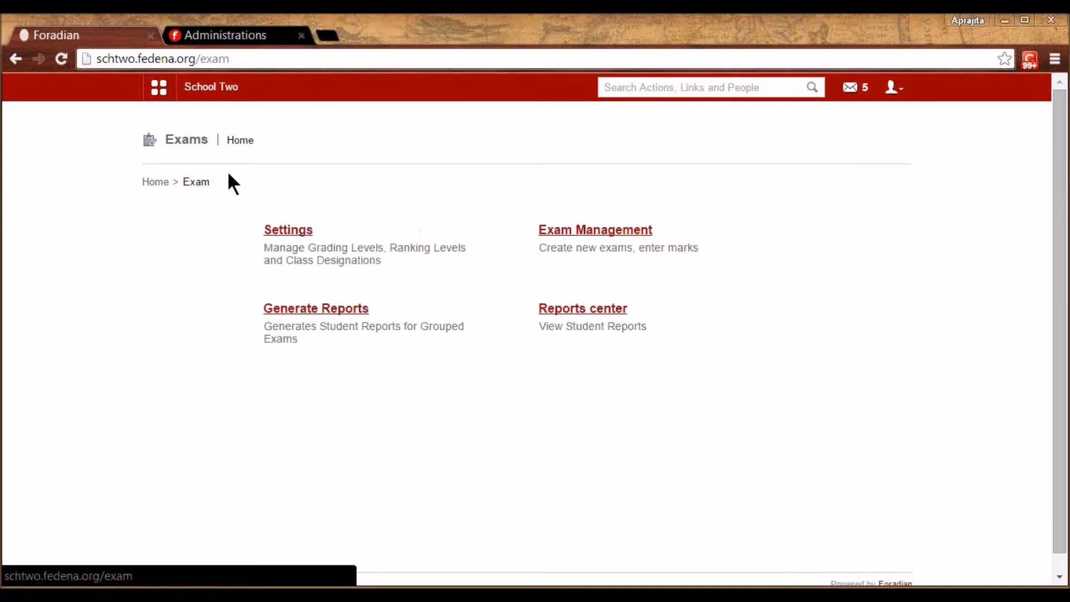
click(563, 309)
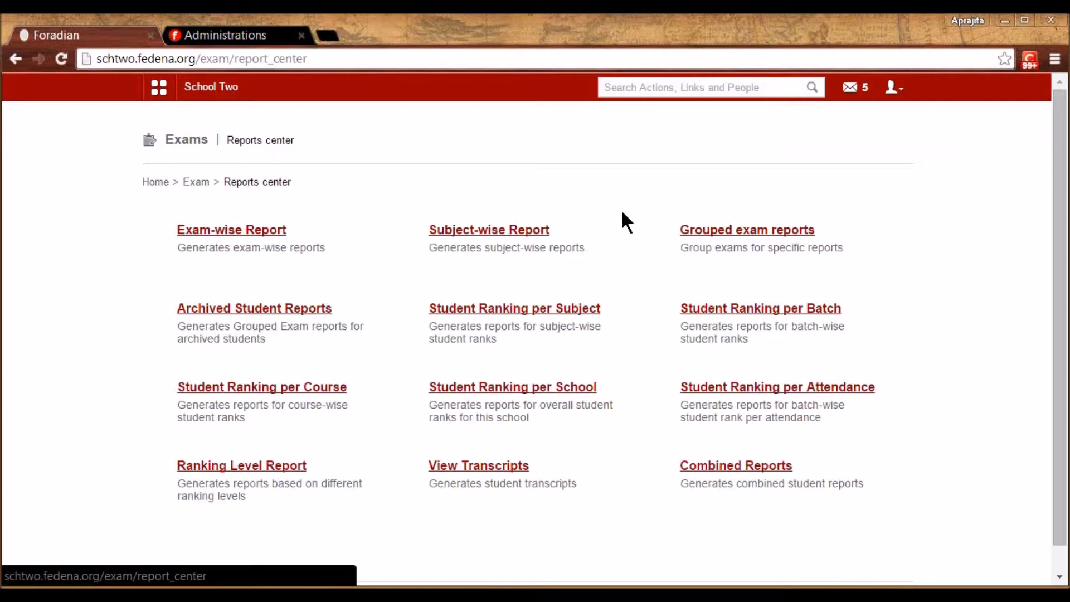
Open the Exam-wise Report and select batch K1 - B 2014
click(247, 230)
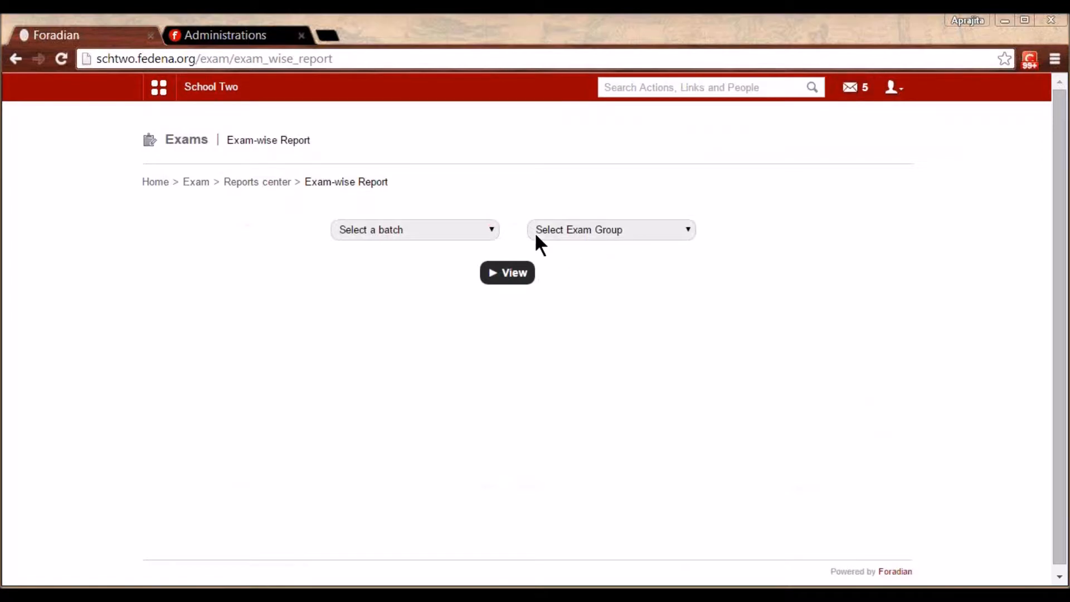
click(468, 229)
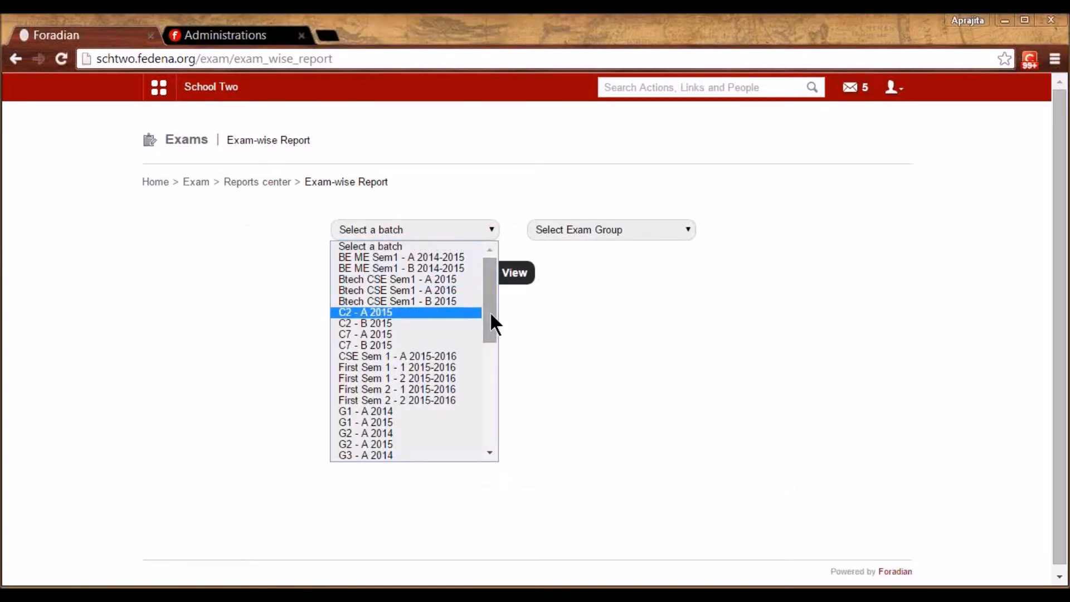
drag(489, 333, 483, 433)
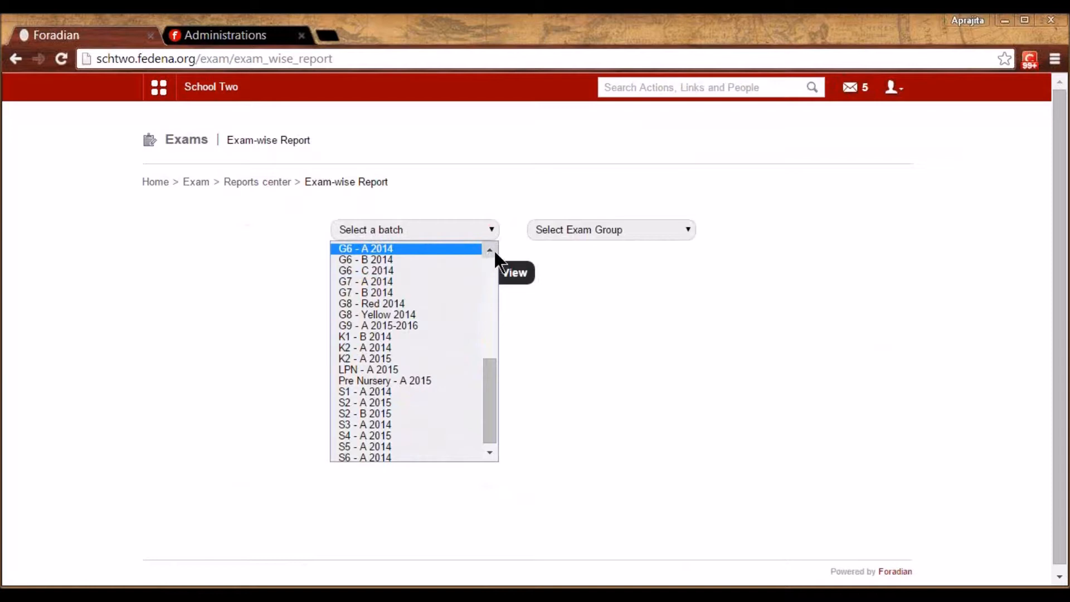
scroll(494, 249, up, 1)
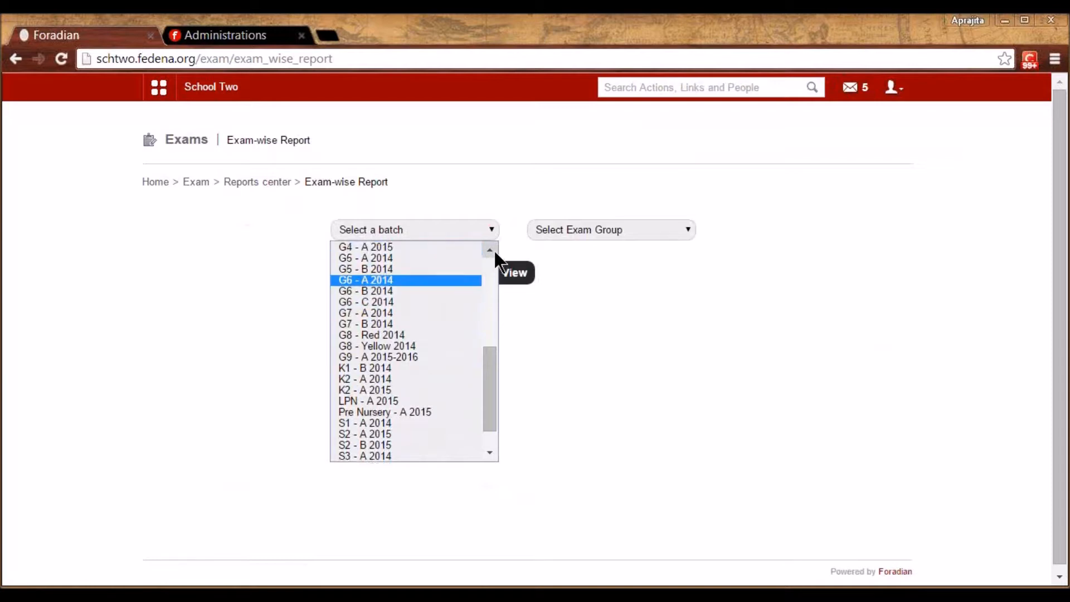
click(411, 368)
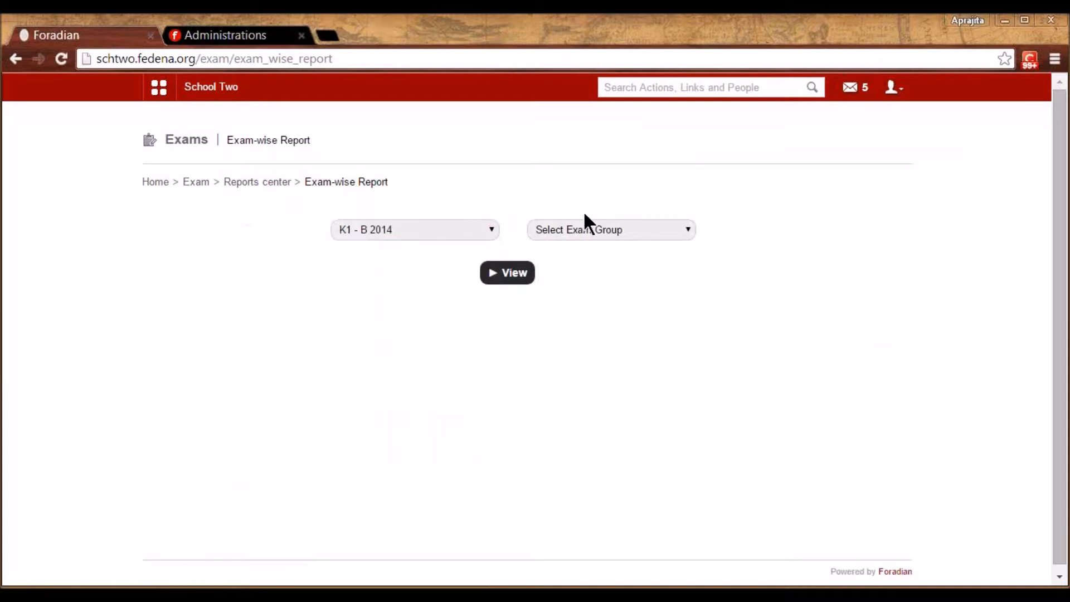
click(577, 231)
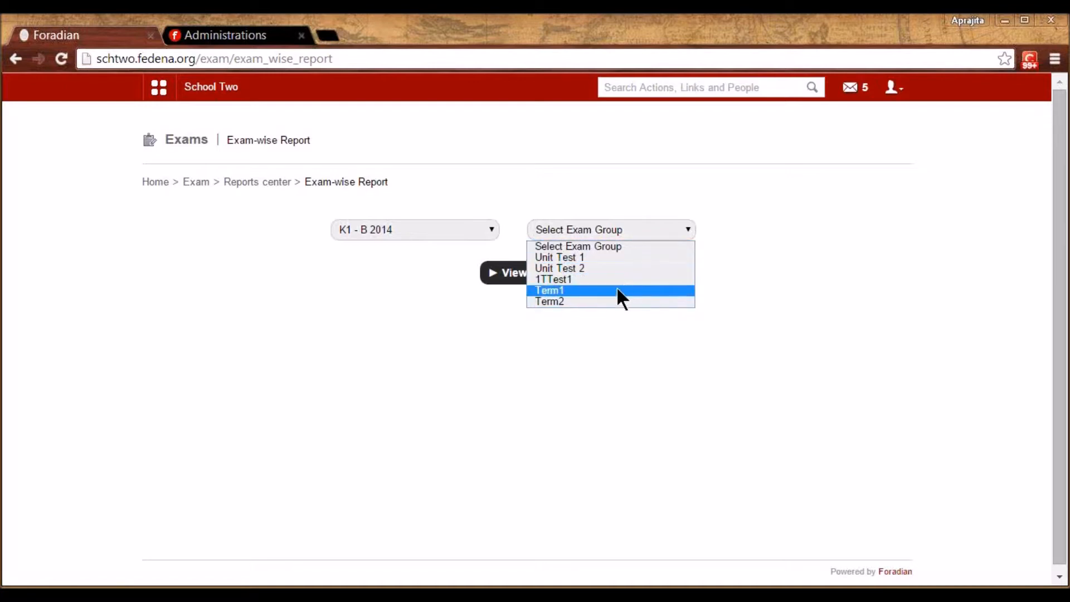
click(627, 251)
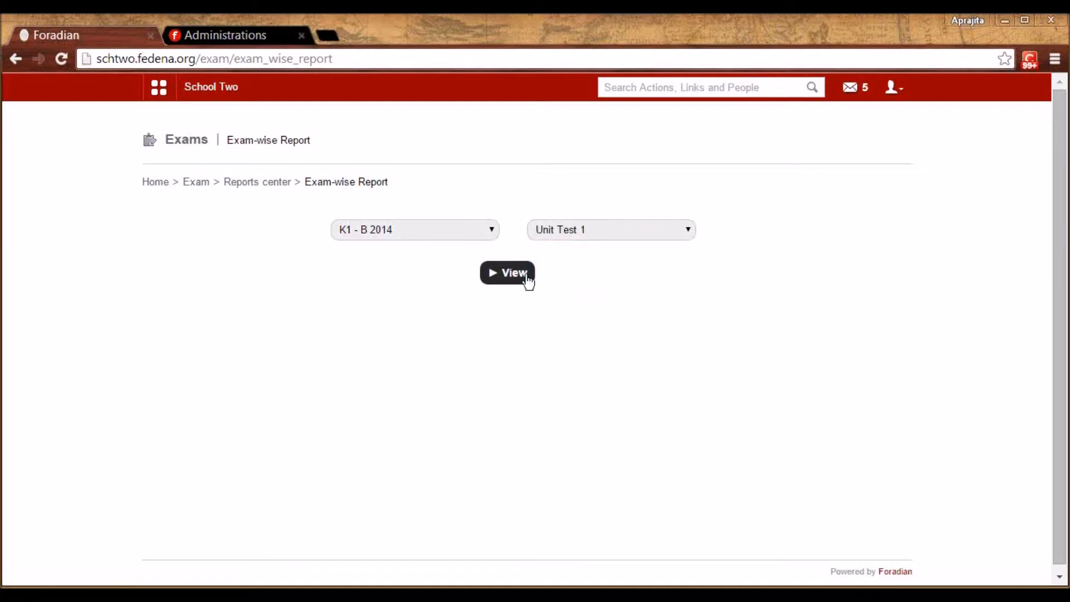
click(512, 280)
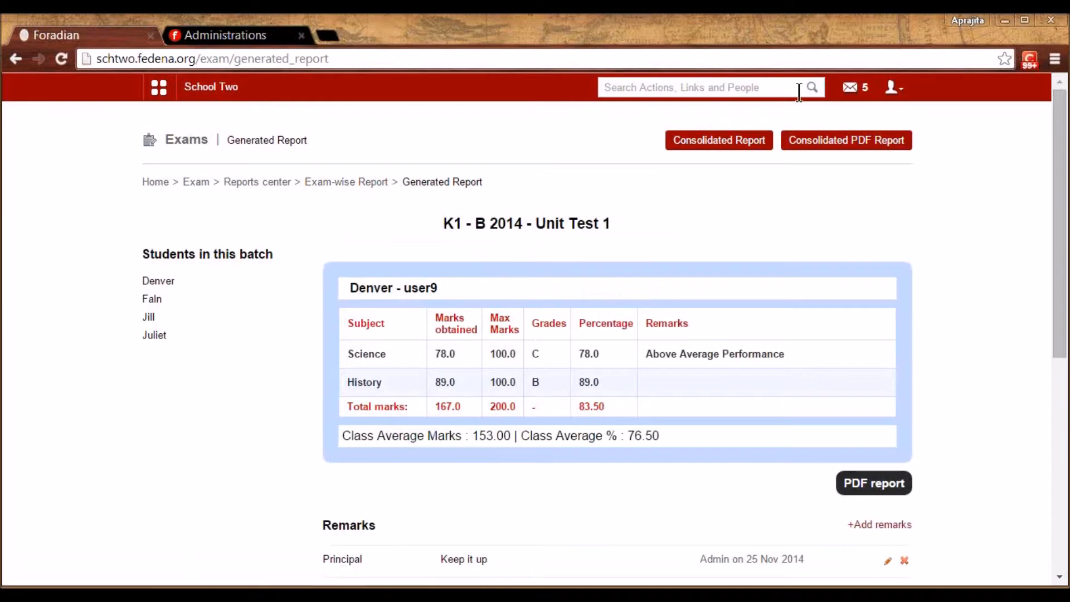
click(848, 49)
double_click(551, 226)
click(641, 245)
click(161, 302)
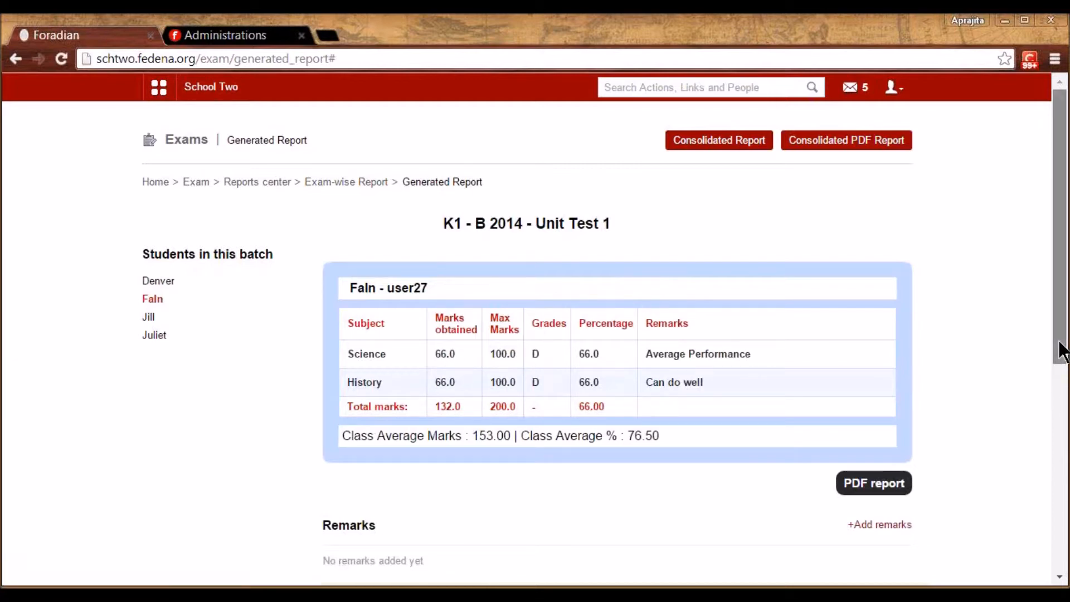
drag(1061, 351, 1064, 530)
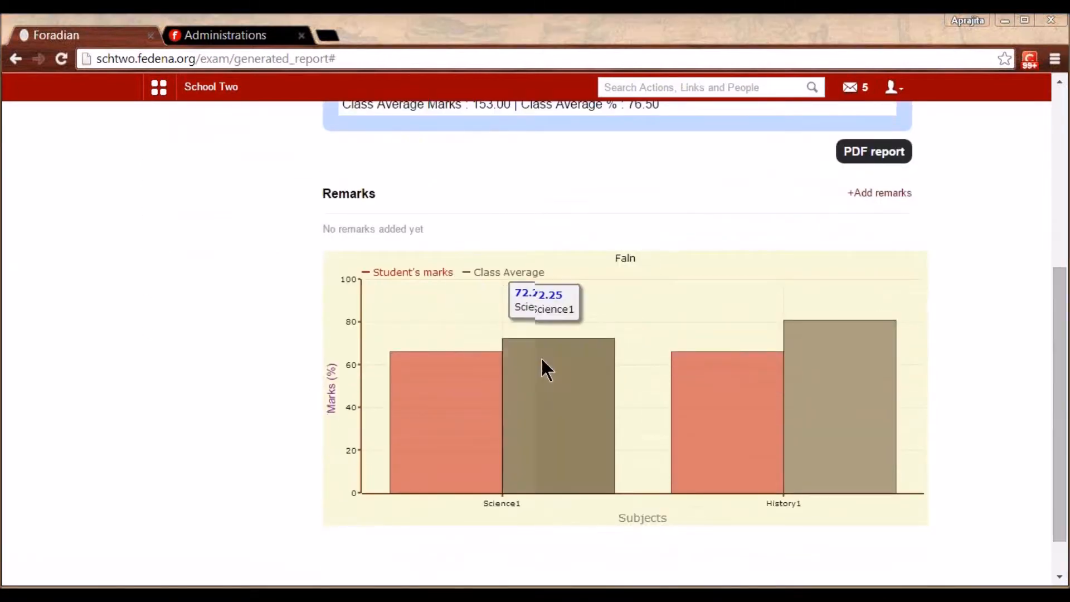
mouse_move(487, 402)
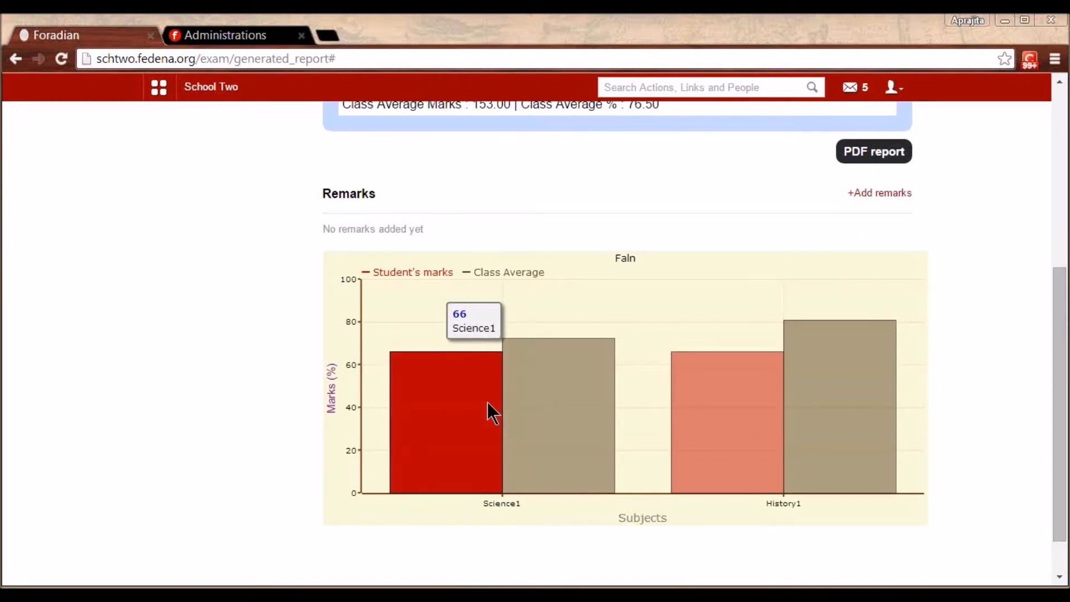
mouse_move(549, 407)
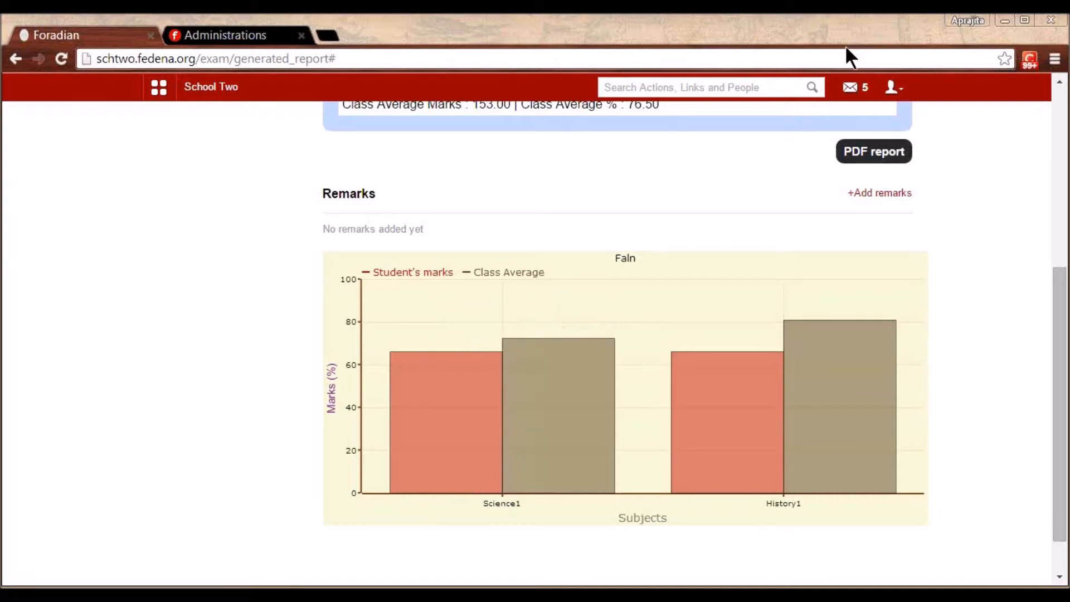
scroll(1048, 312, up, 3)
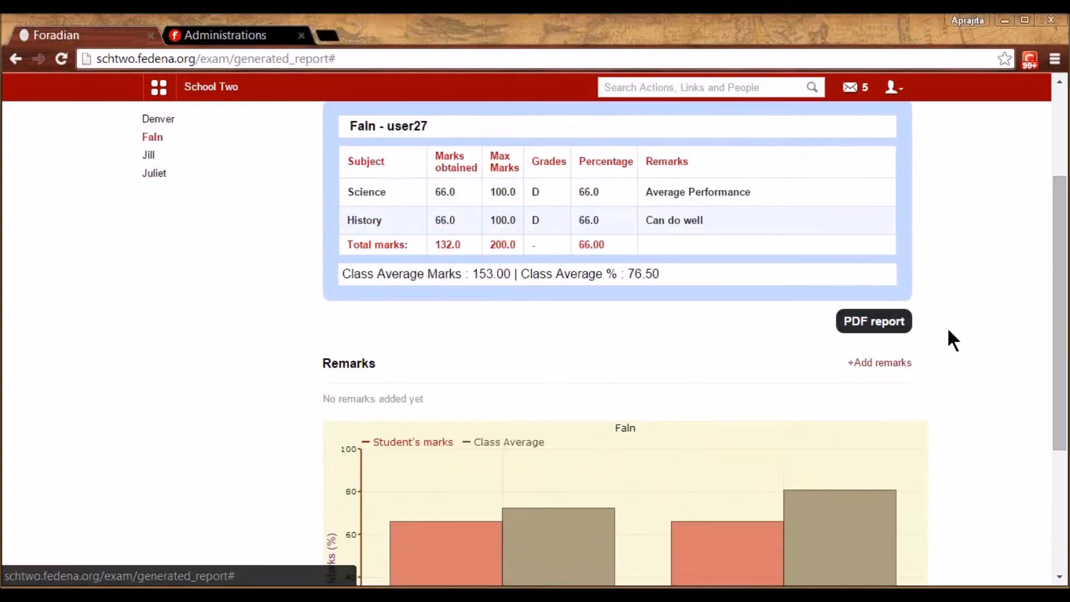
Add a remark 'Can do better' by 'Class Teacher' to the report and submit
click(886, 363)
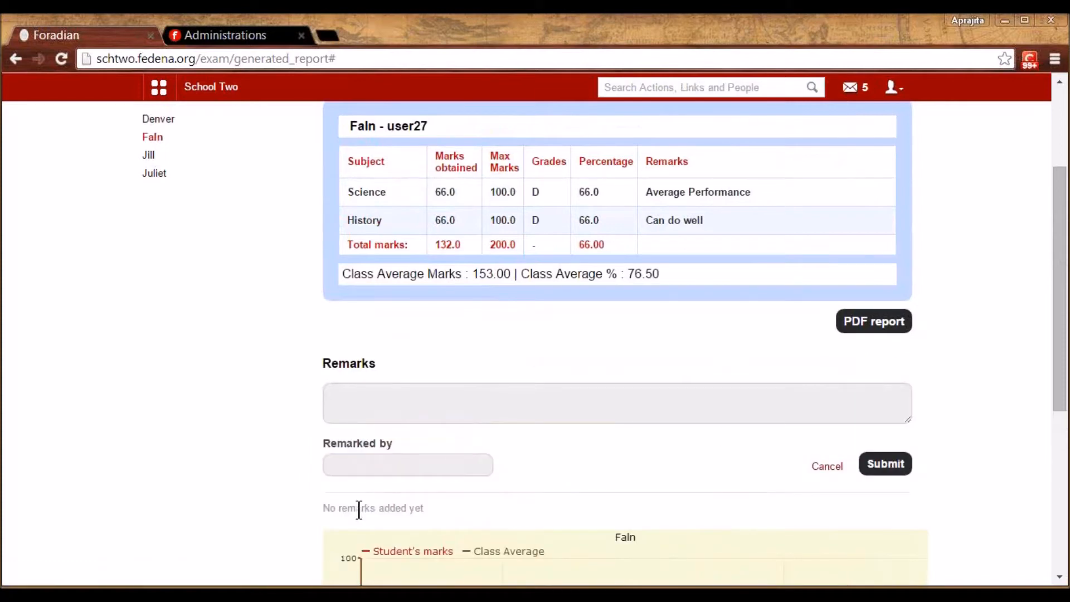
click(358, 464)
text(Class)
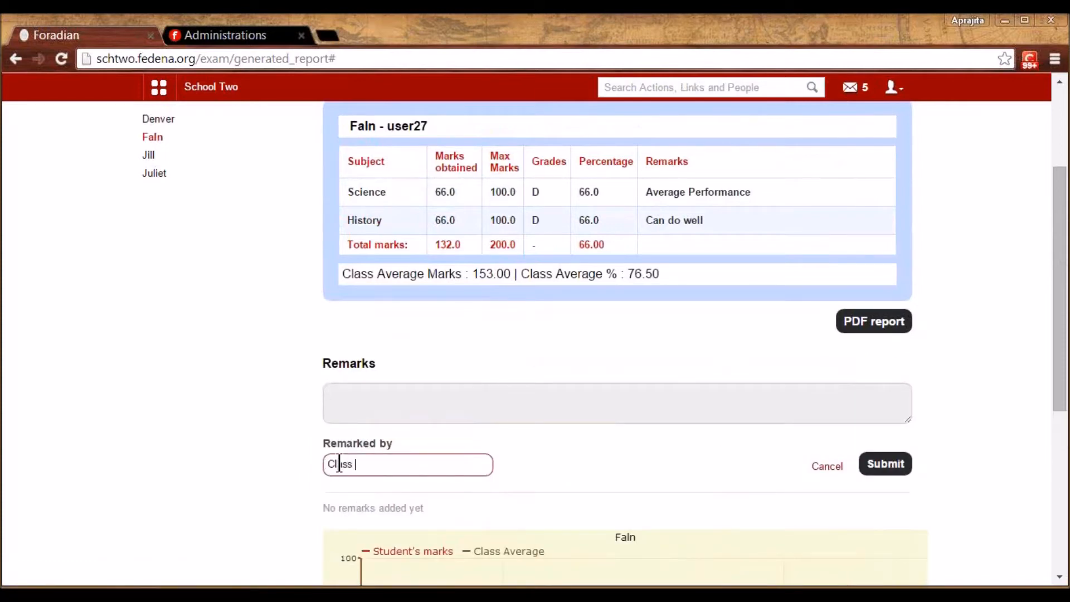
text( Teachr)
key(BackSpace)
text(er)
click(359, 402)
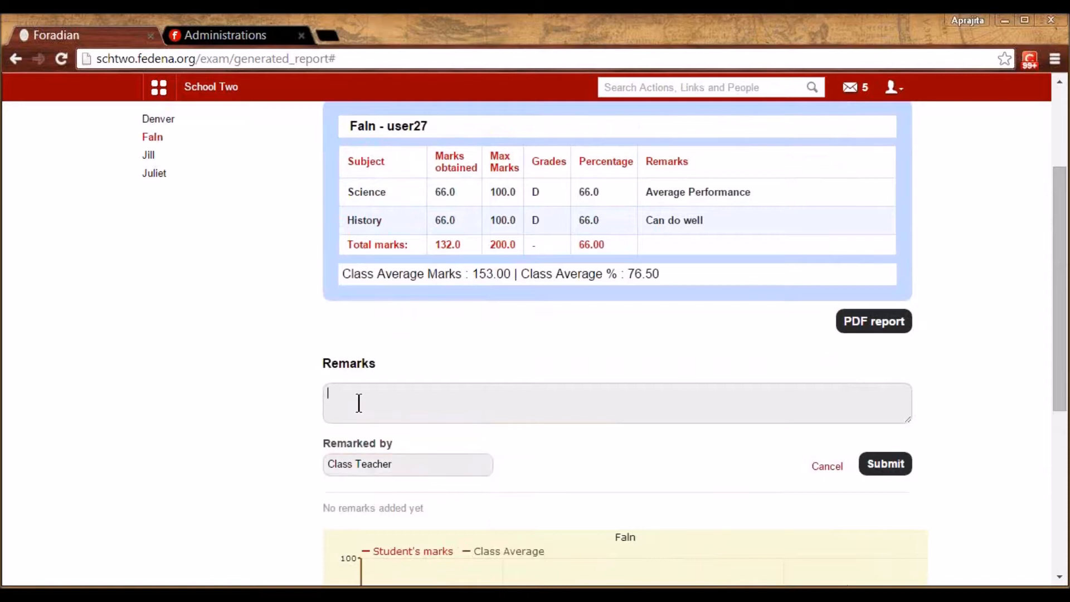
text(Can do better)
click(901, 466)
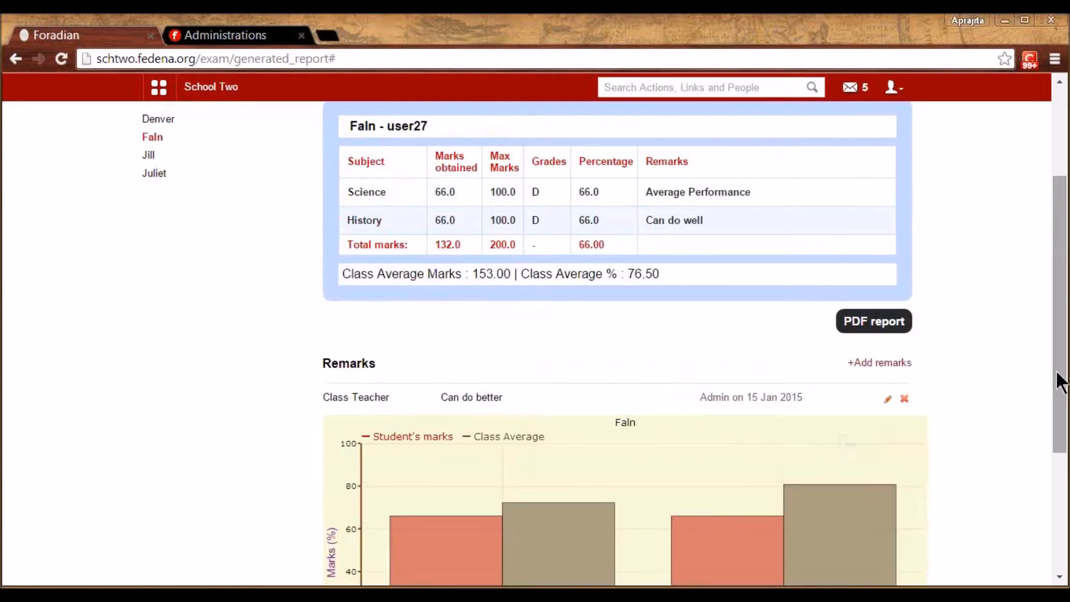
scroll(423, 207, up, 3)
View the subject-wise Maths report for G1 - A 2014, then go back to the form
click(271, 182)
click(511, 229)
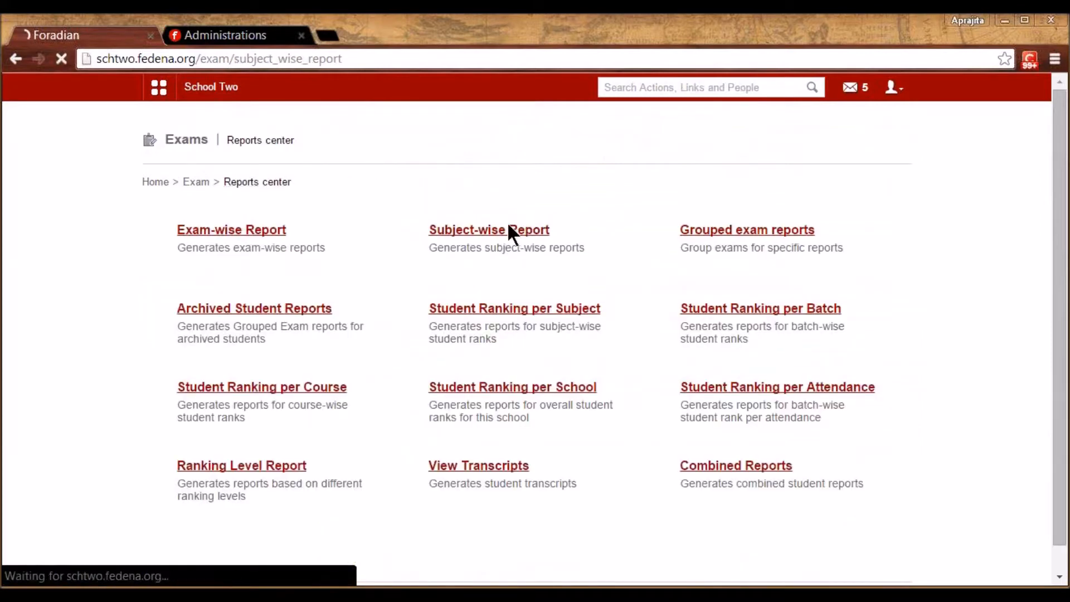
click(447, 229)
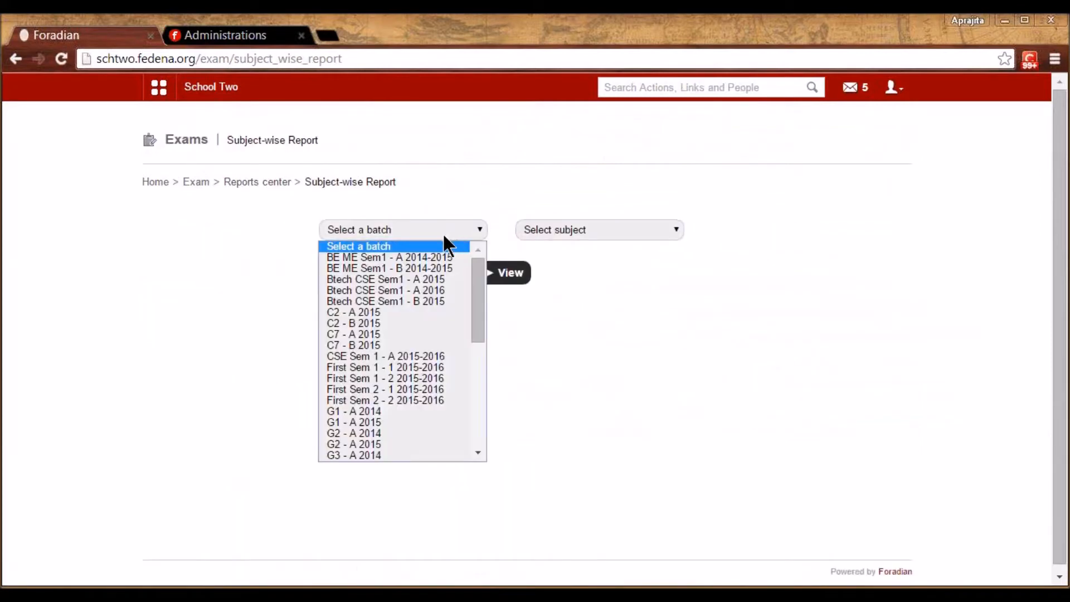
click(402, 410)
click(560, 231)
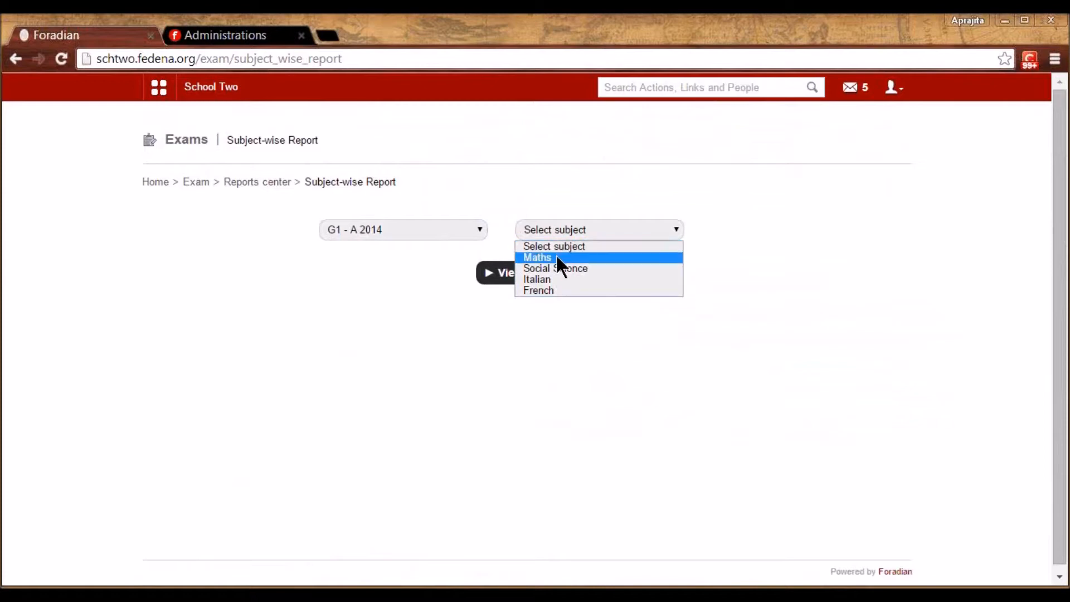
click(557, 256)
click(521, 272)
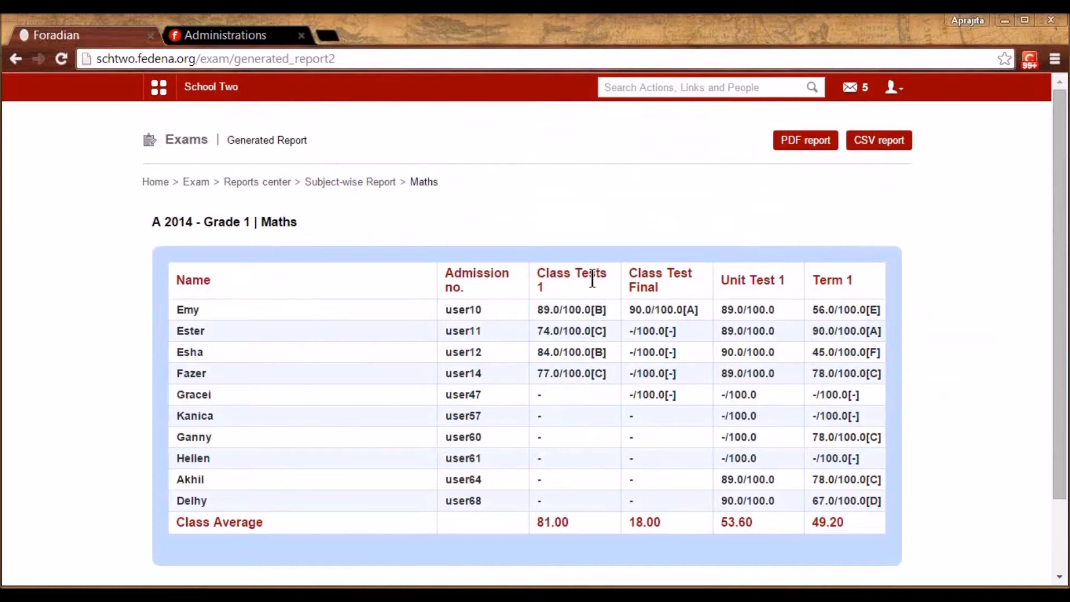
drag(538, 280, 567, 285)
click(650, 287)
key(alt+Left)
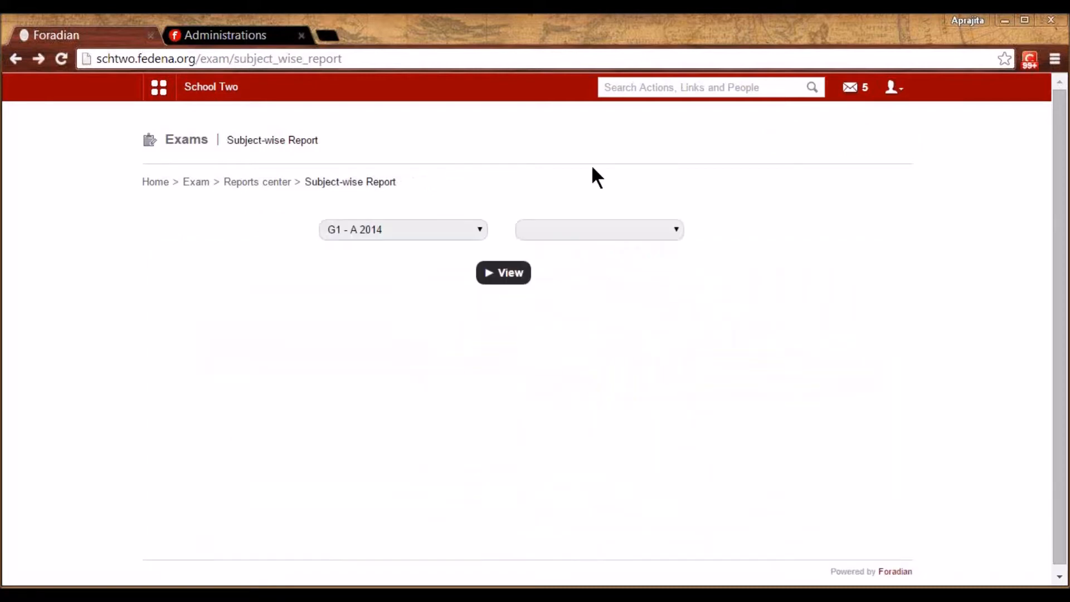
View the grouped exam report for K1 - B 2014, then return to Reports center
click(247, 183)
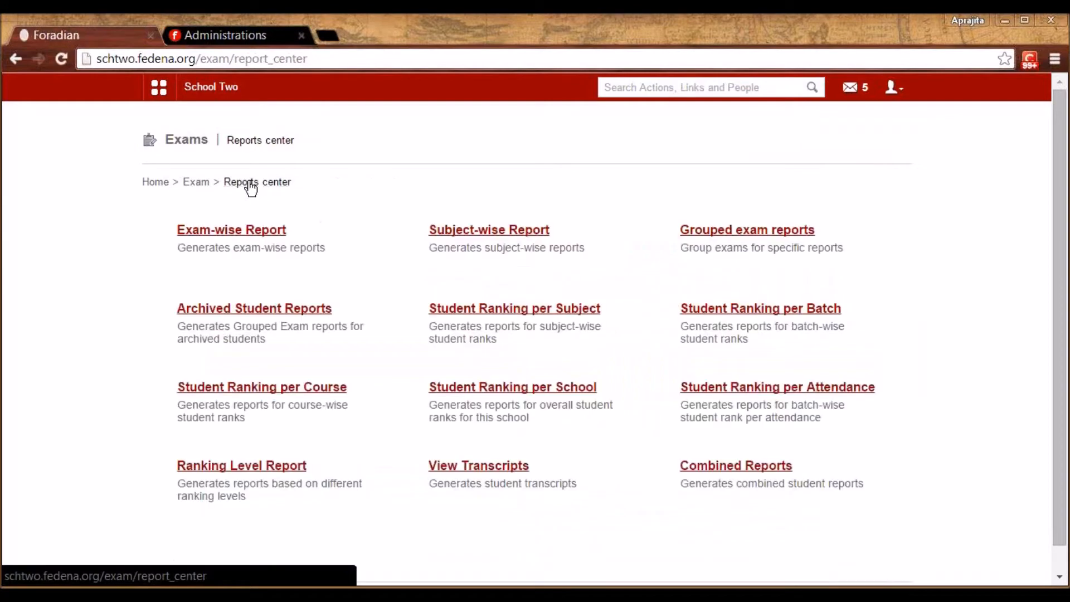
click(712, 232)
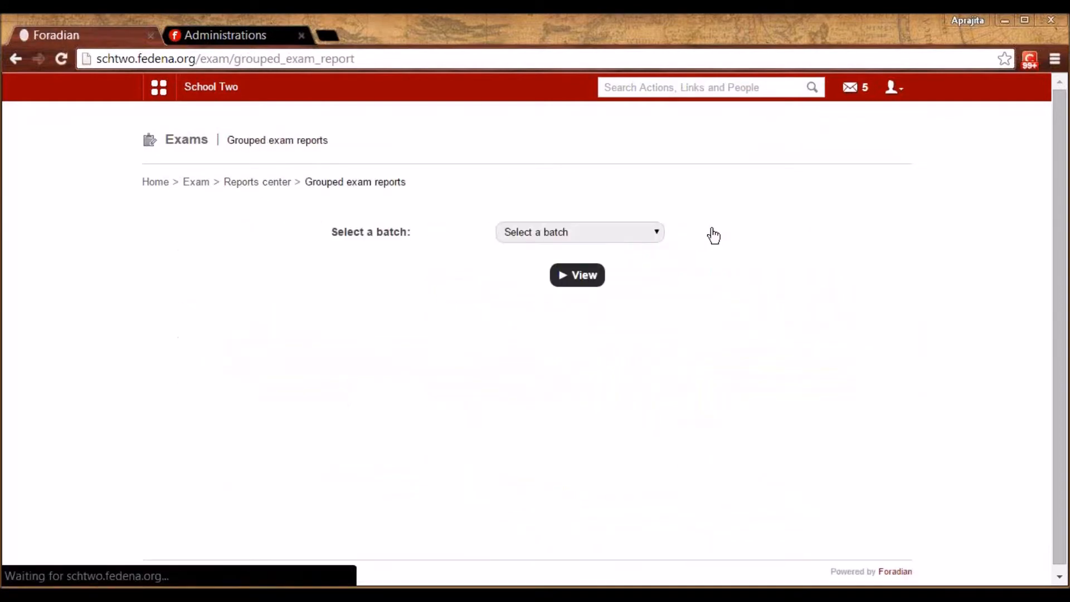
click(624, 231)
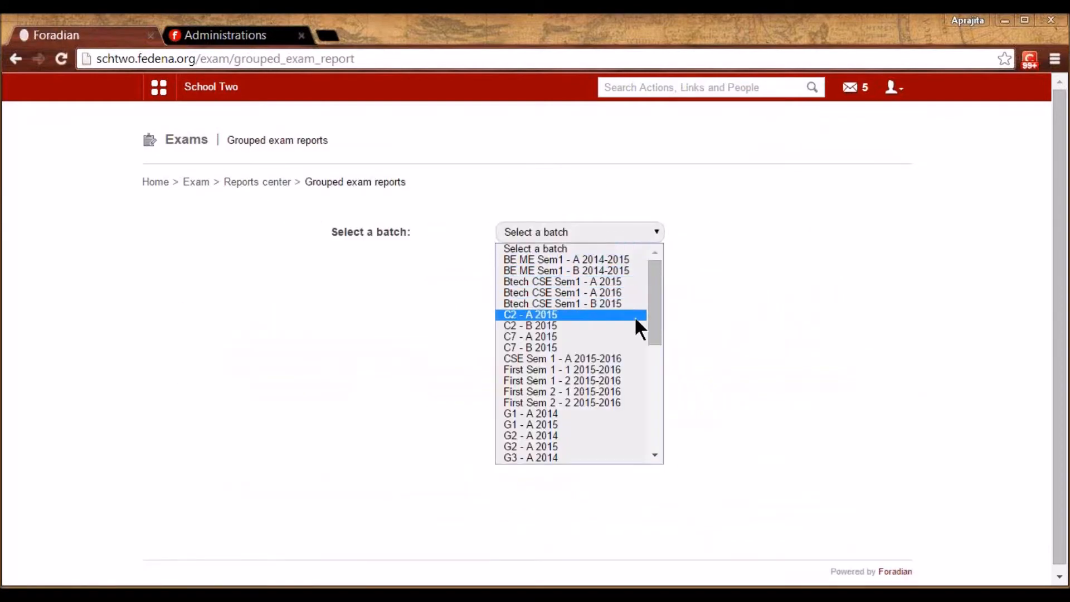
drag(651, 306, 651, 404)
click(562, 357)
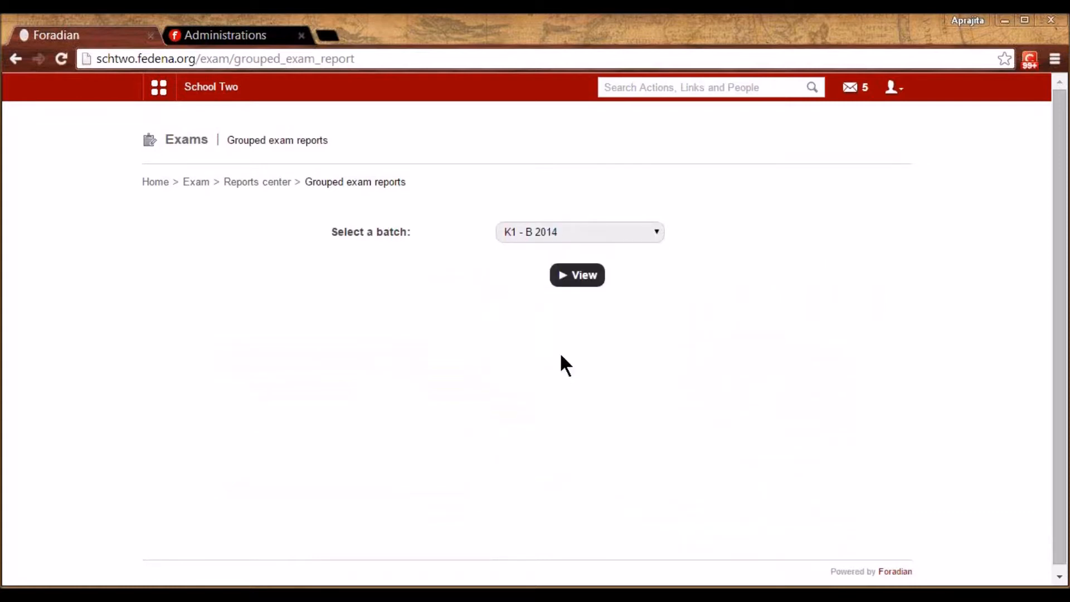
click(576, 291)
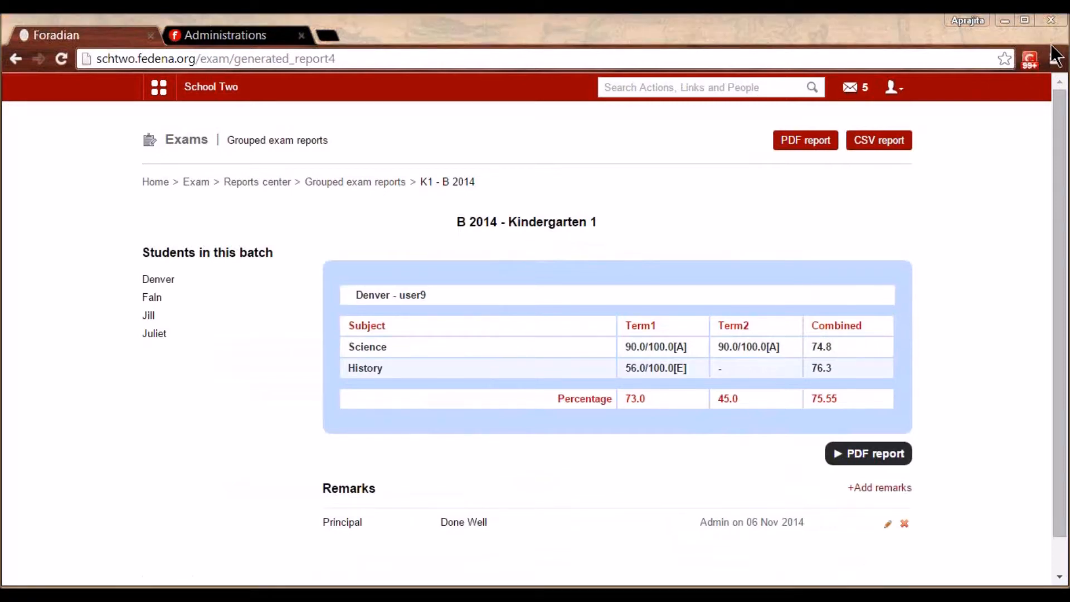
click(351, 184)
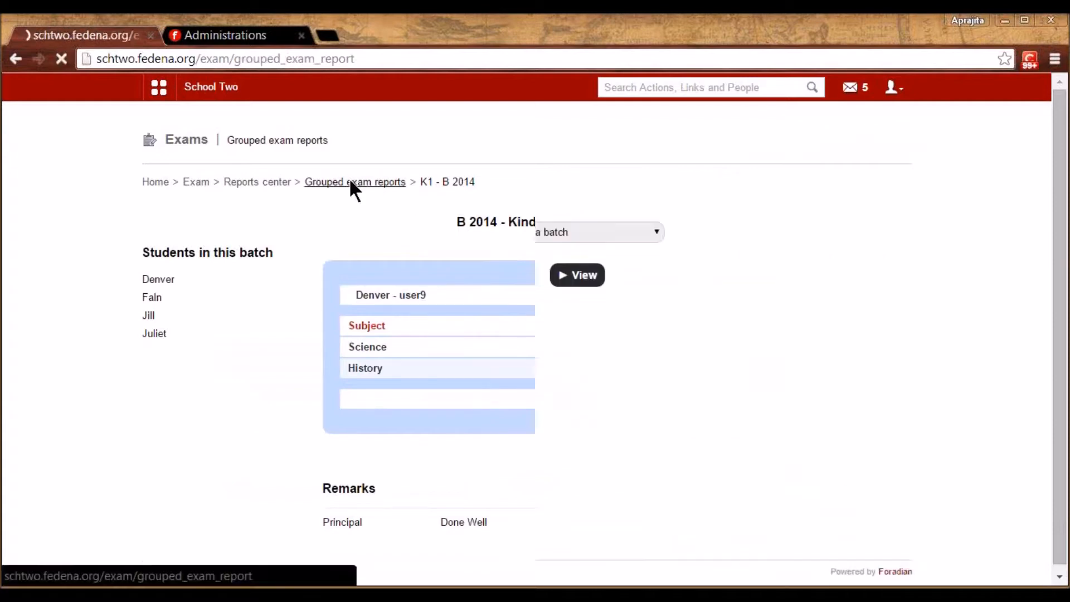
click(260, 184)
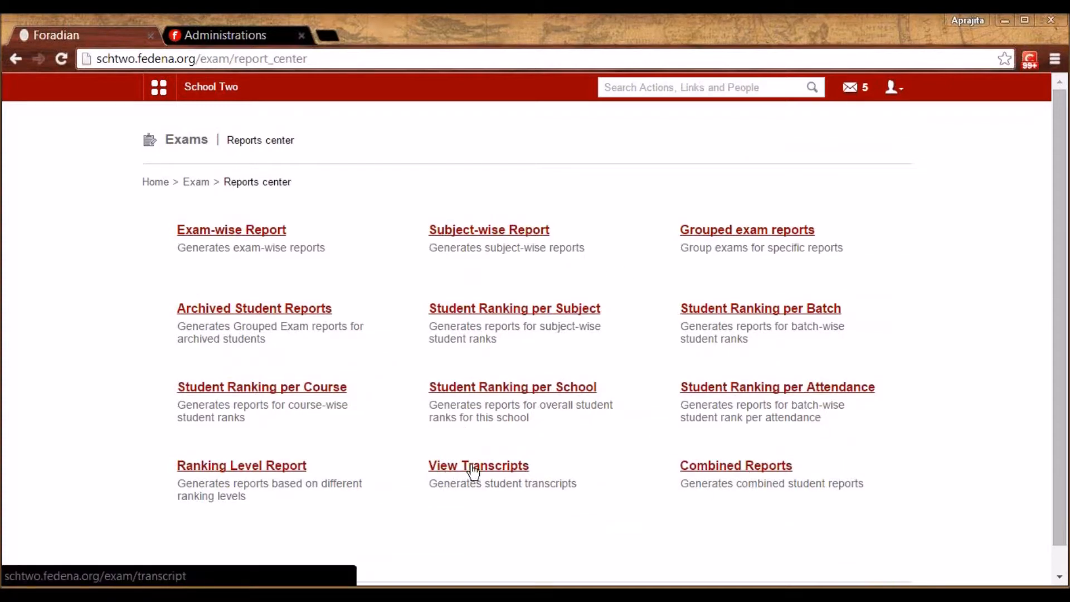
Show the K1 - B 2014 transcript (Science 74.8%, History 76.3%), then return to Exams home
click(470, 470)
click(575, 231)
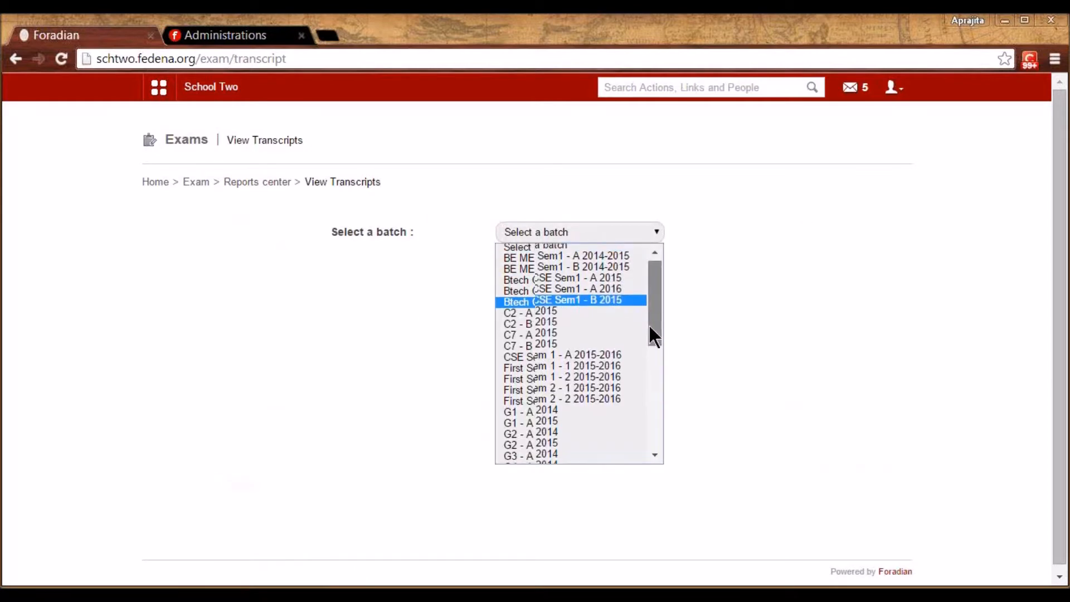
drag(650, 328, 650, 430)
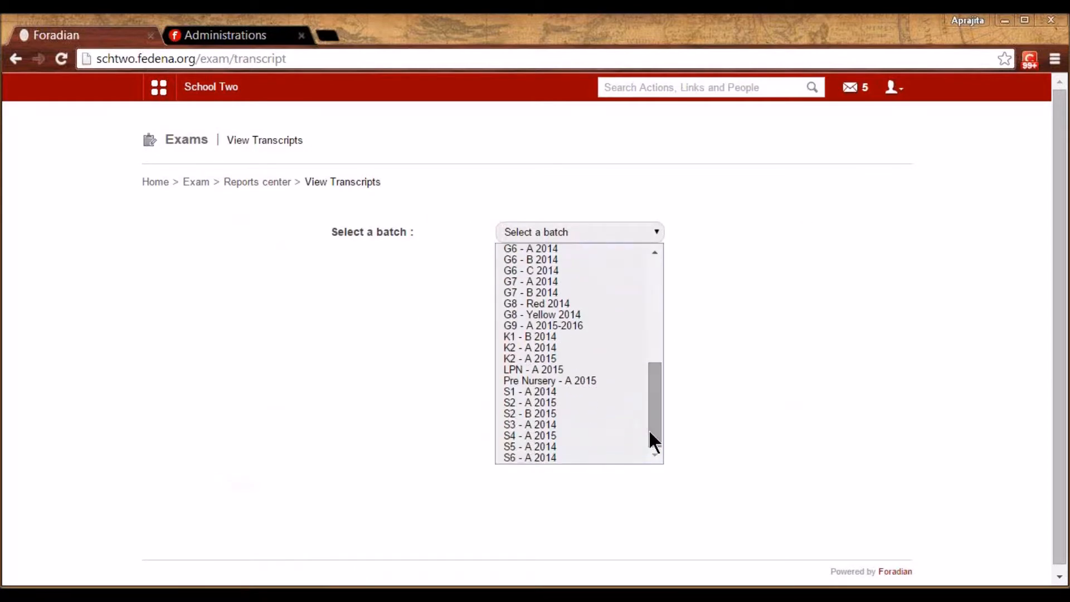
click(540, 336)
click(526, 280)
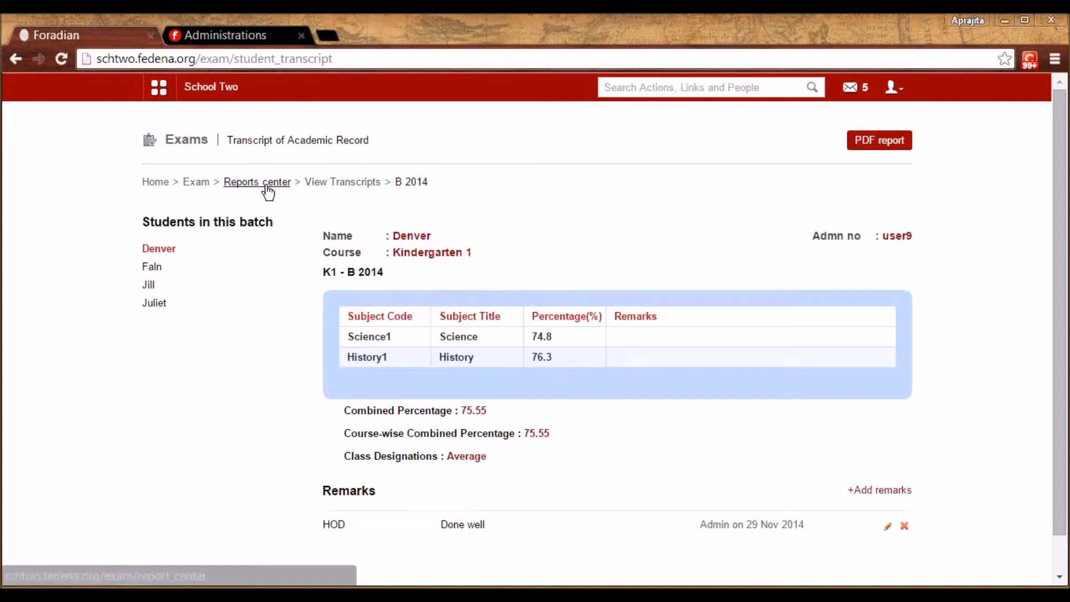
click(248, 183)
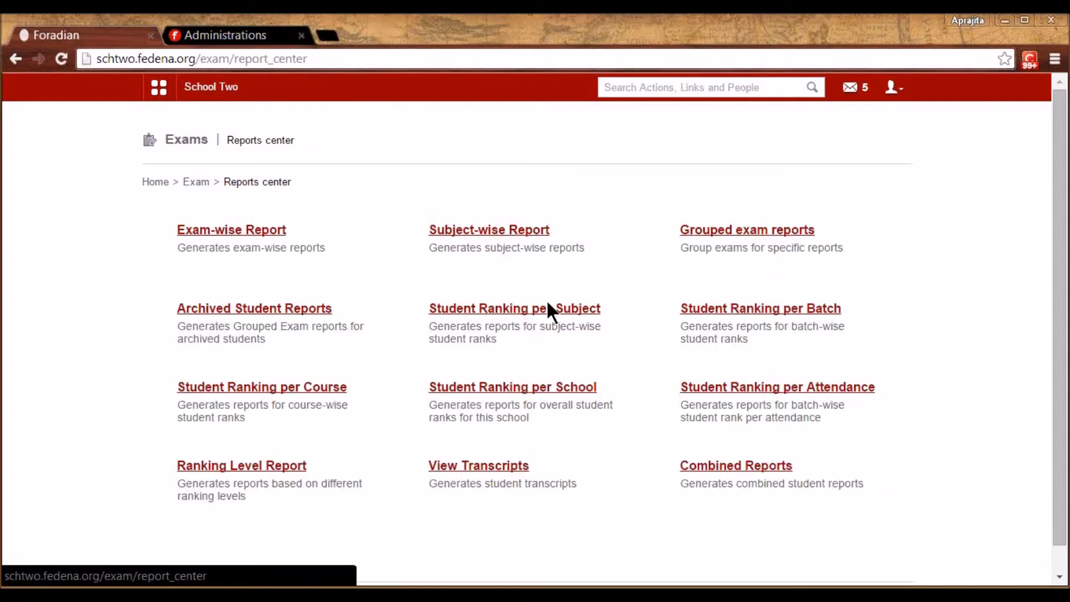
click(195, 183)
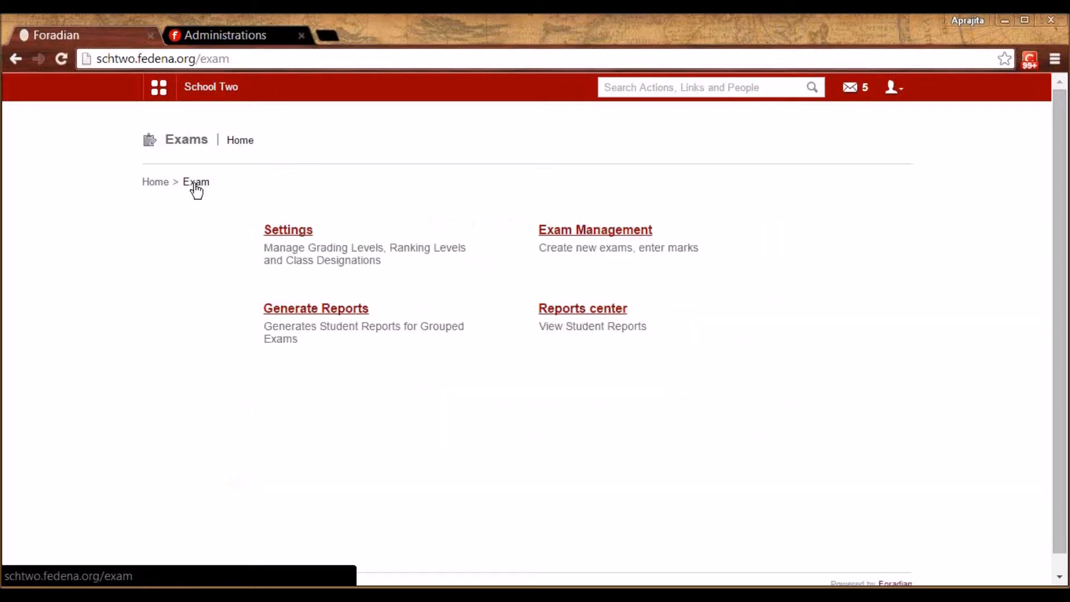
Go from the administration modules to Finance, then Fees, then Create Fees
click(159, 87)
click(535, 134)
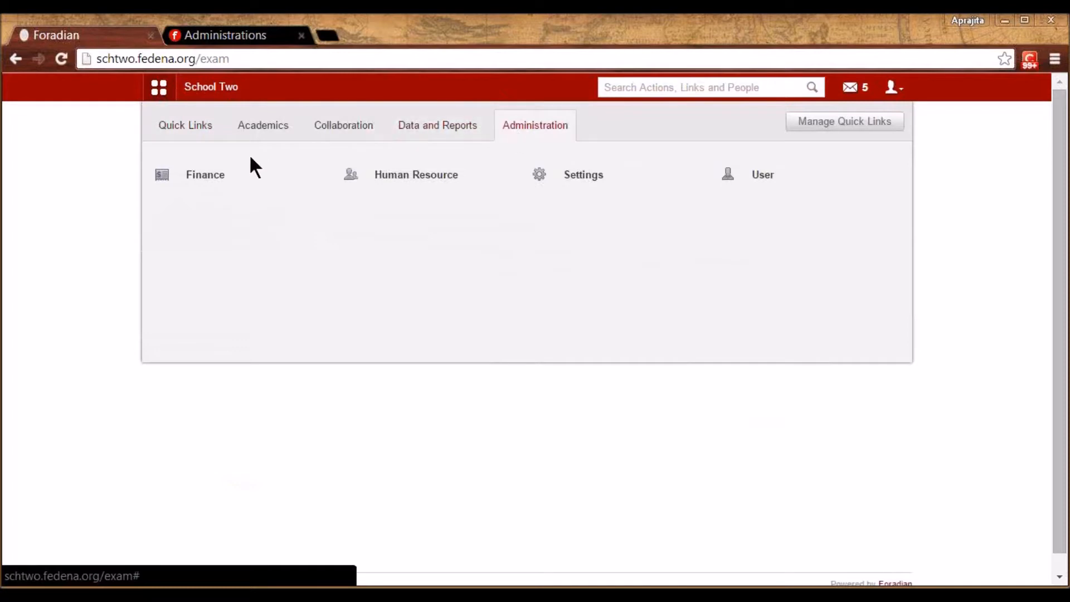
mouse_move(213, 179)
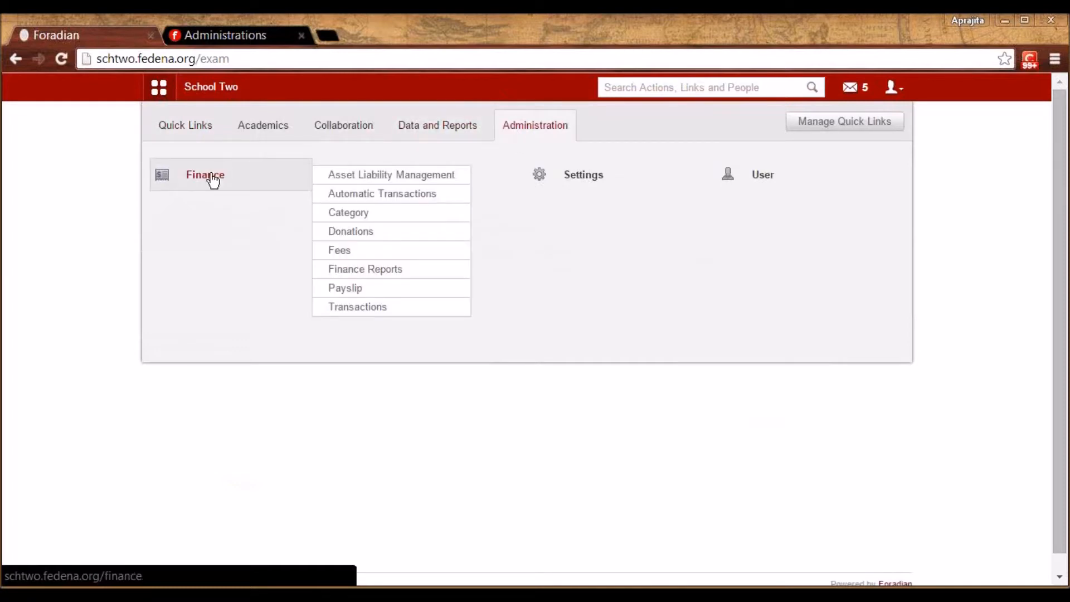
click(213, 179)
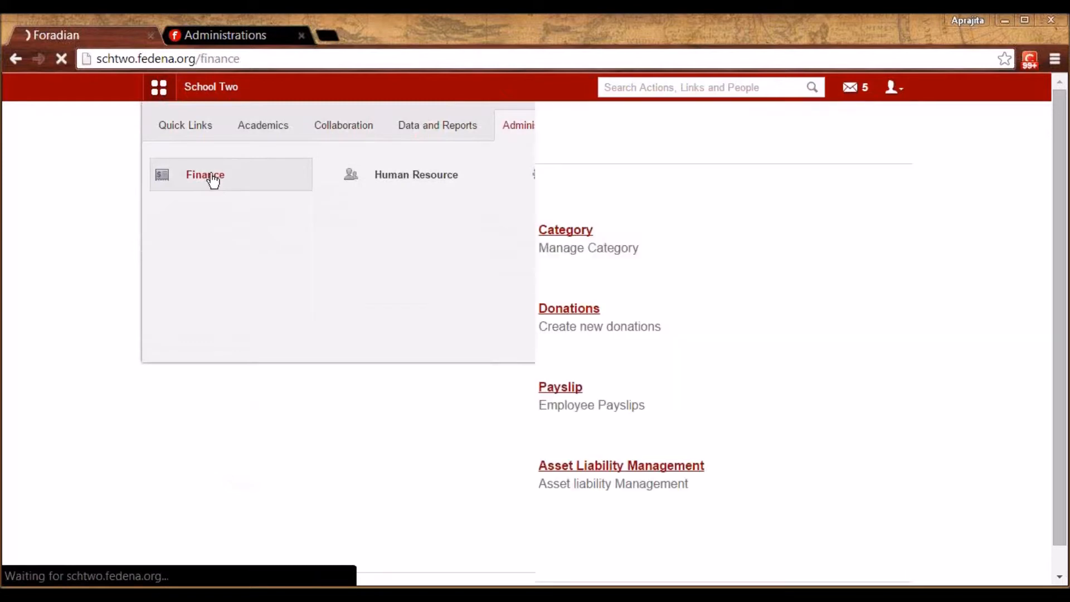
click(274, 230)
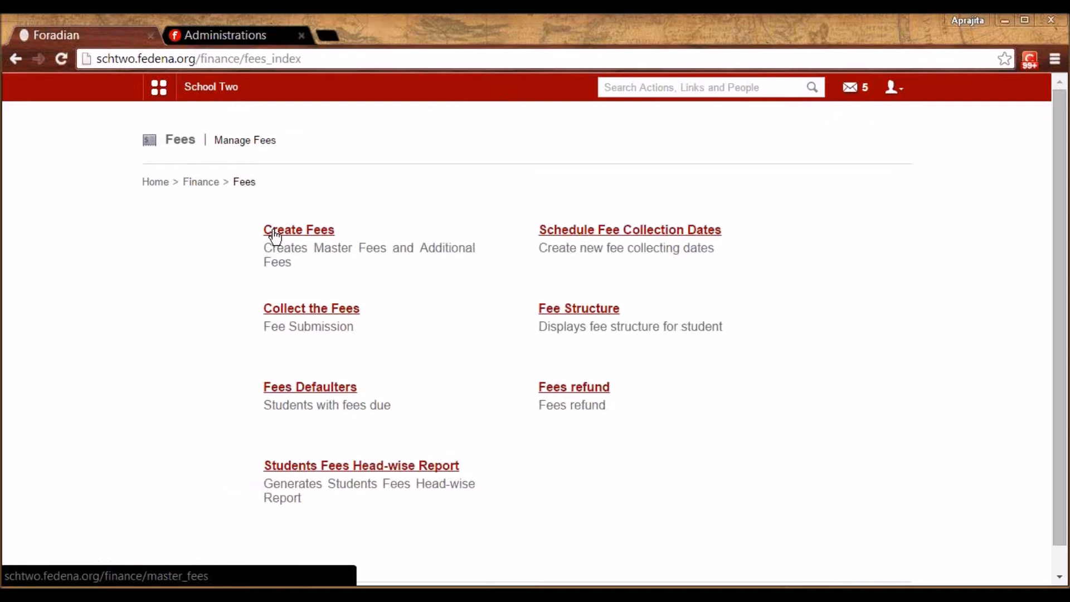
click(274, 235)
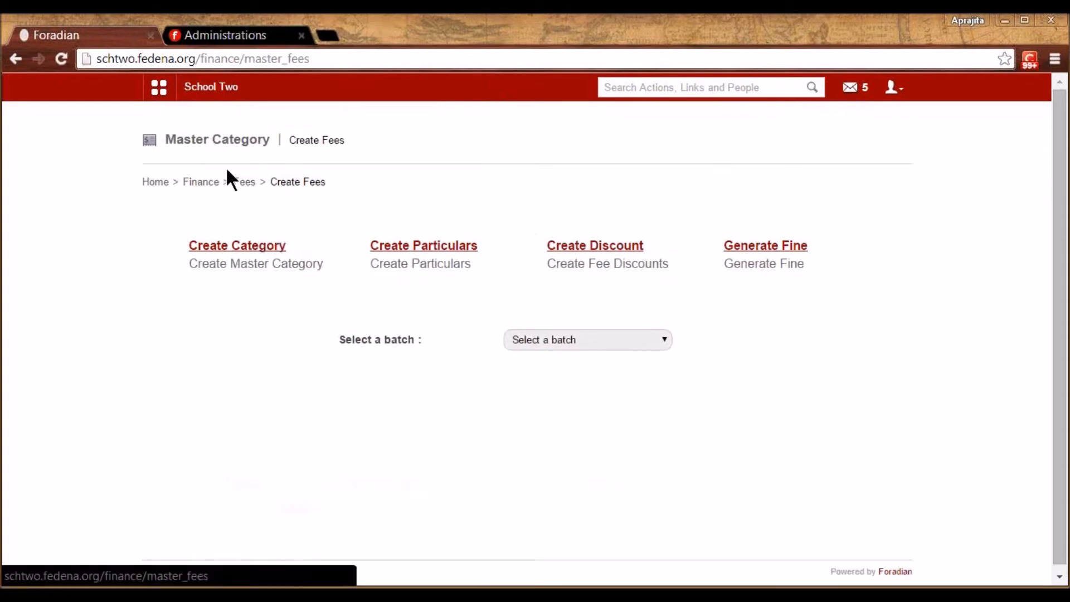
Save master fee category 'Fees for S5 2015' for batch S5 - A 2014, then open particulars
click(233, 246)
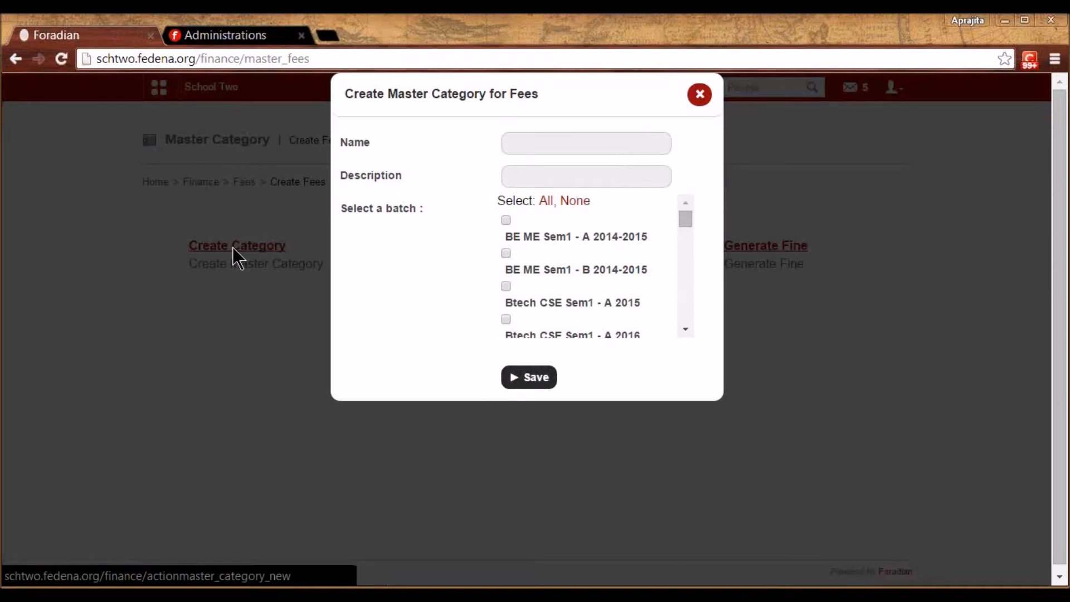
click(557, 136)
text(Fees for)
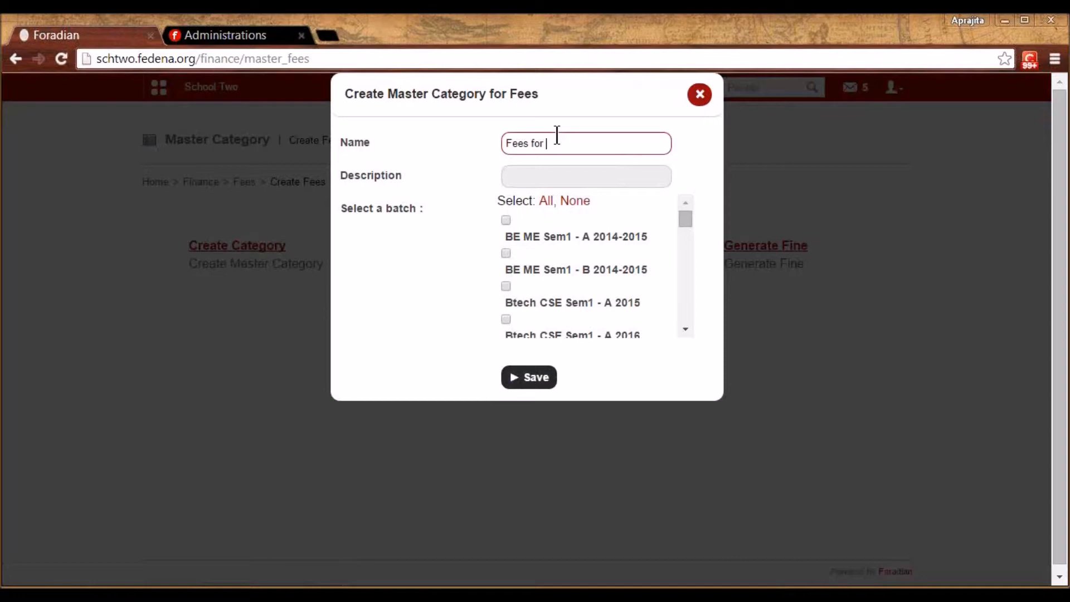
text( Gr)
key(BackSpace)
key(BackSpace)
text(S)
text(5-20)
text(2)
key(BackSpace)
text(15)
drag(686, 220, 690, 313)
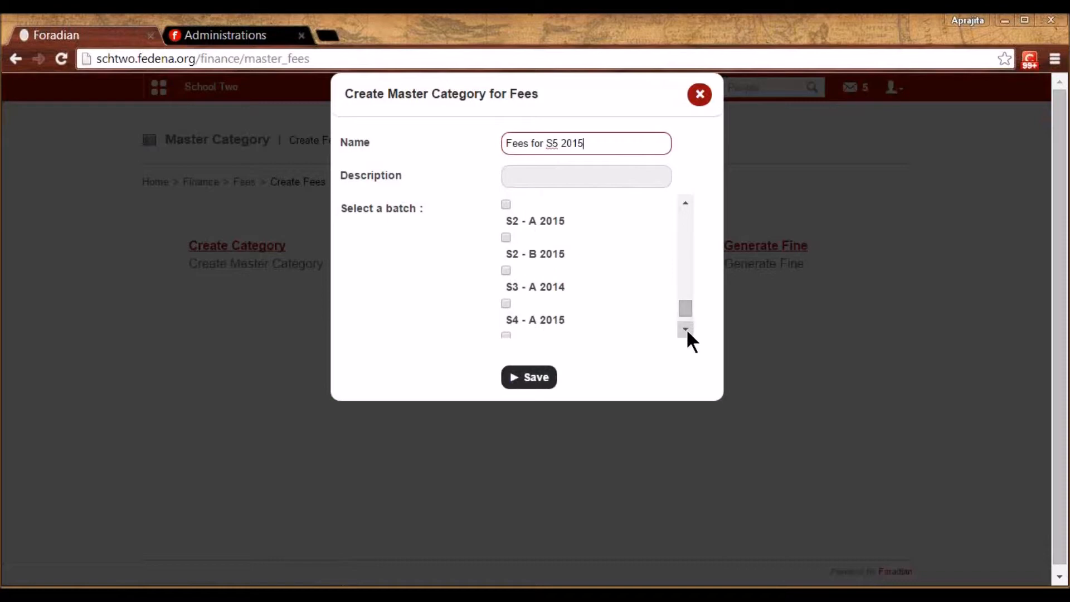
click(687, 329)
click(506, 281)
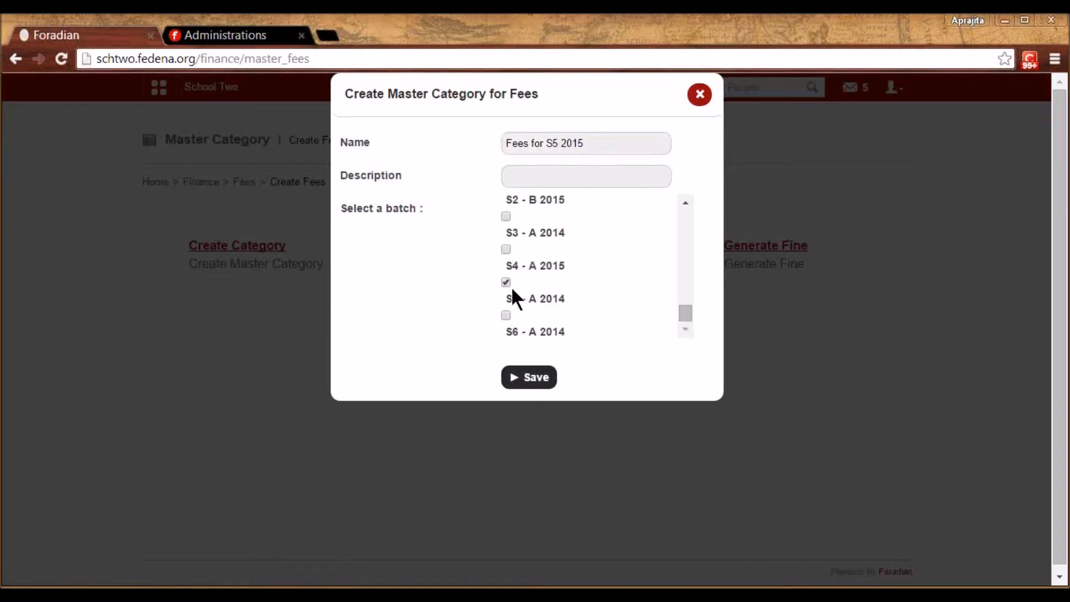
click(538, 374)
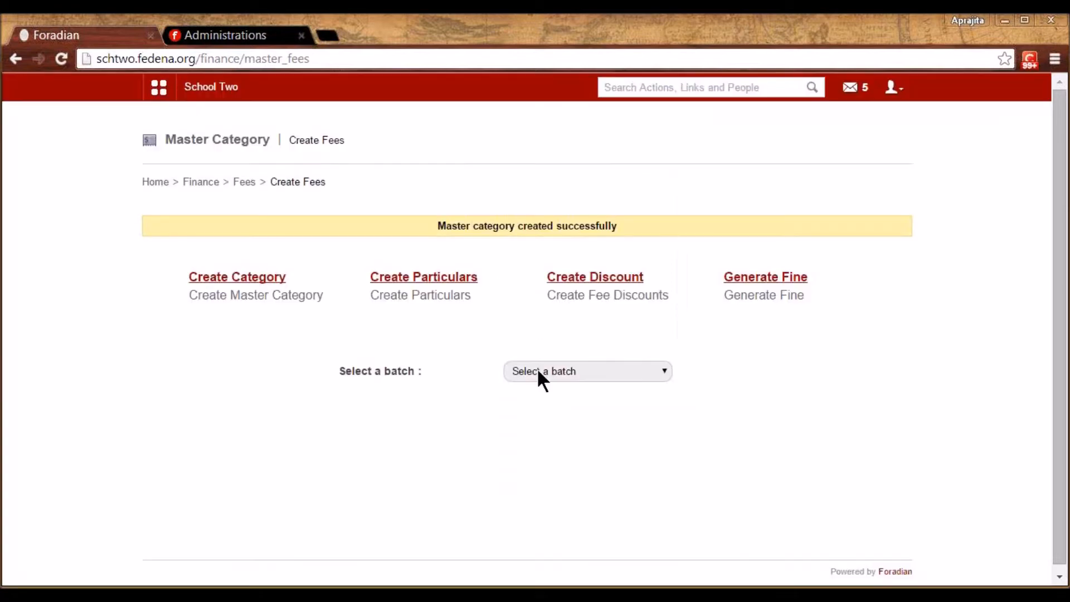
click(447, 279)
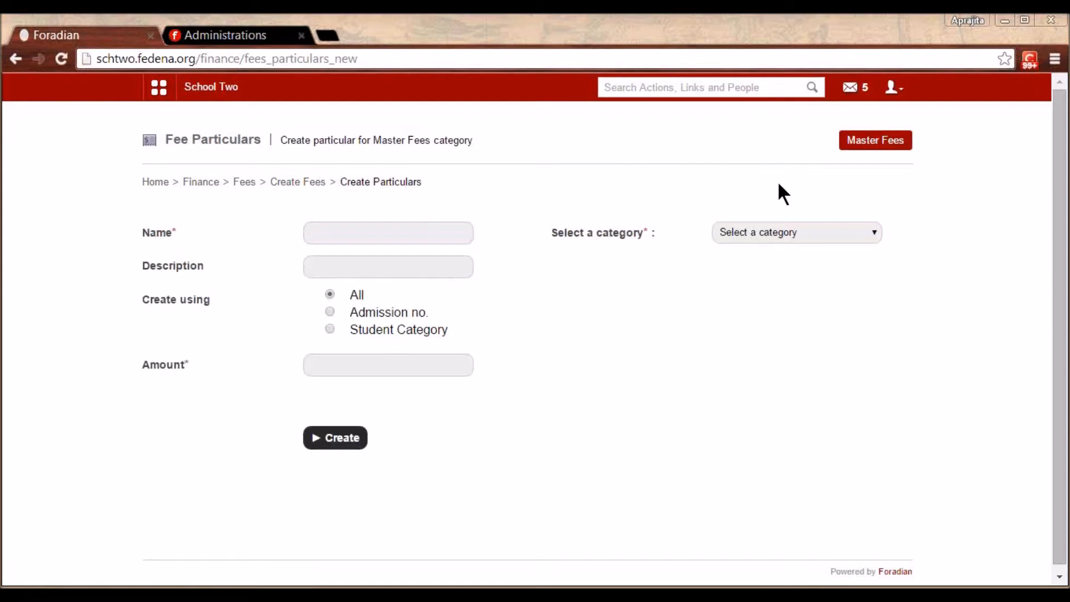
Add a Tuition Fee particular of 780 for all S5 - A 2014 students under Fees for S5 2015
click(749, 230)
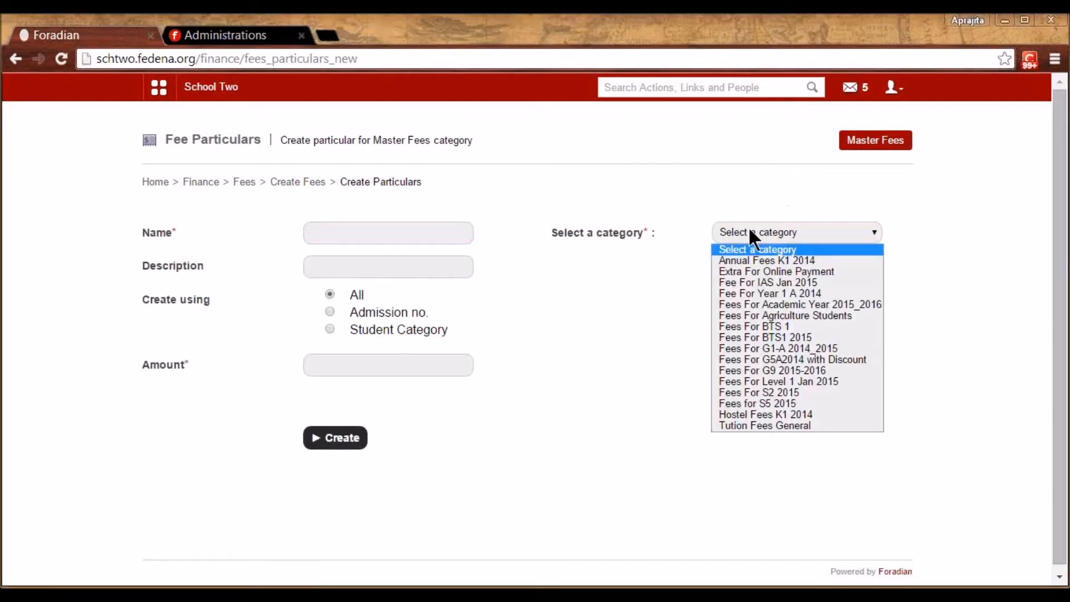
click(744, 403)
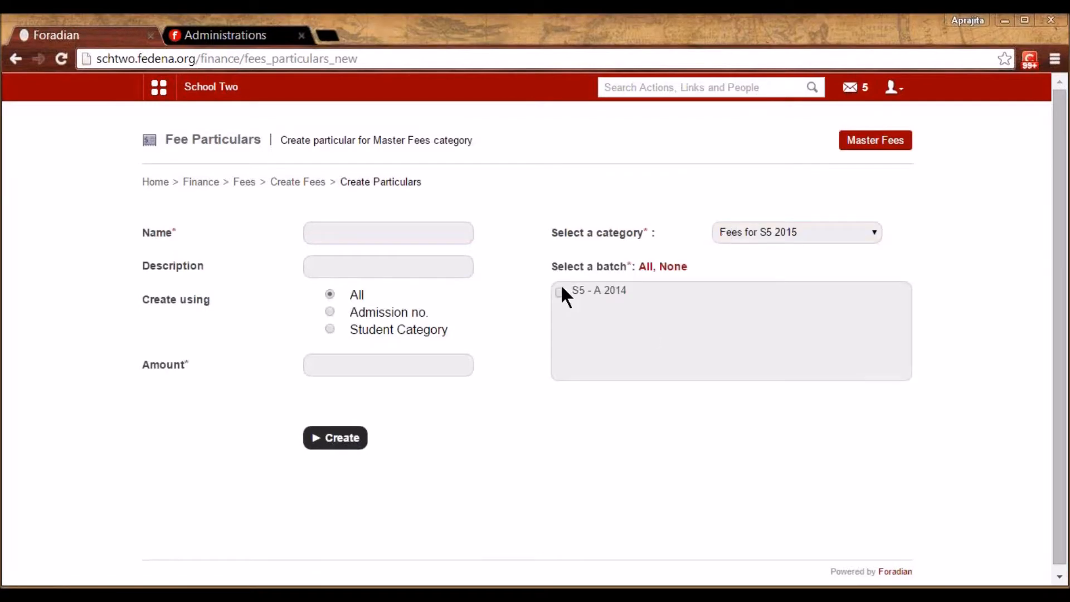
click(424, 227)
click(416, 249)
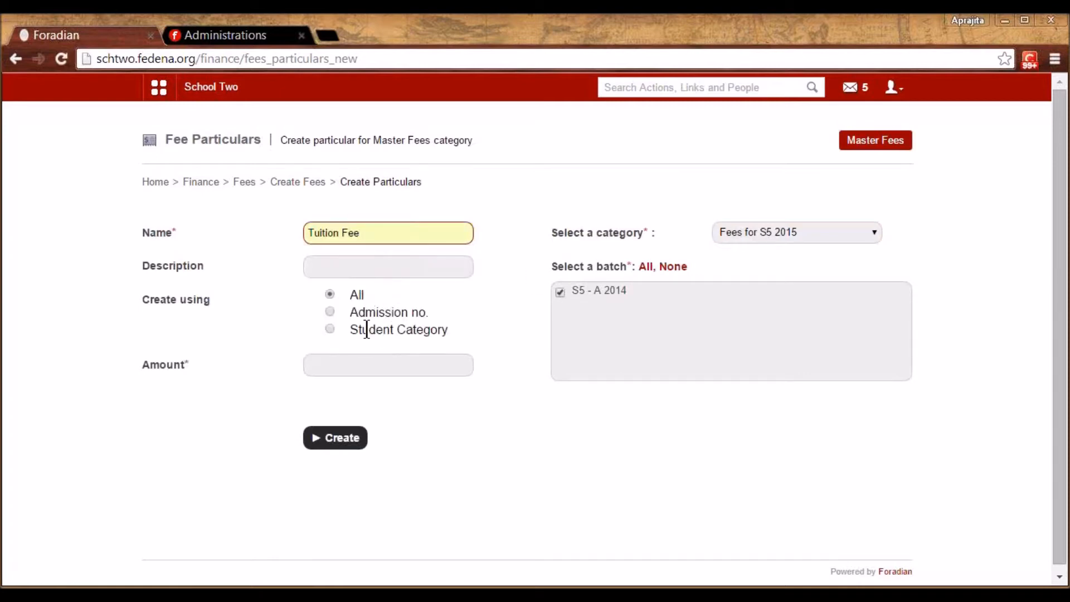
click(346, 364)
text(780)
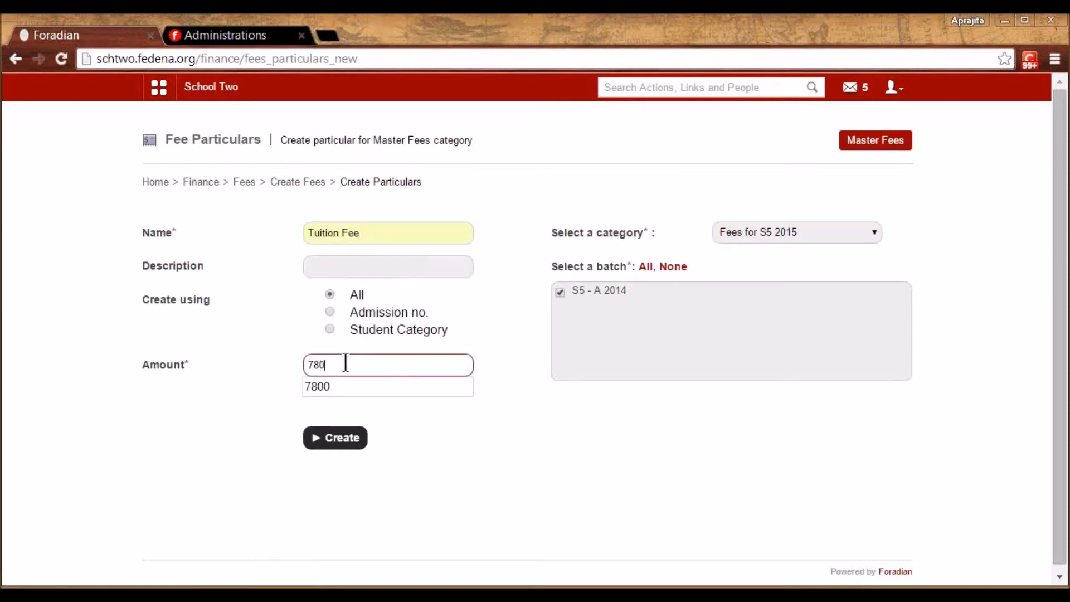
click(458, 492)
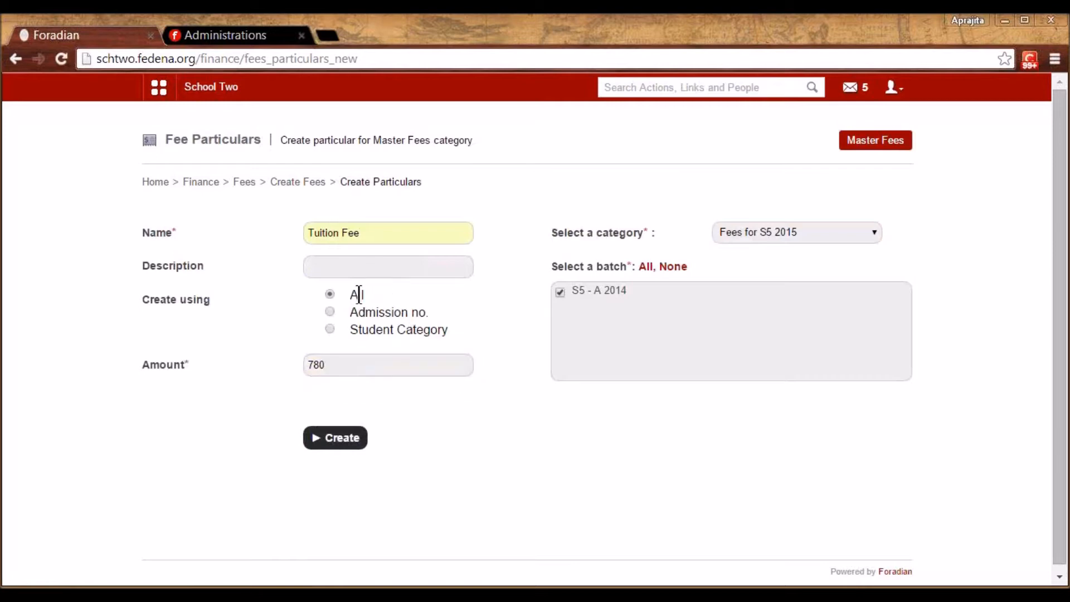
click(330, 329)
click(365, 363)
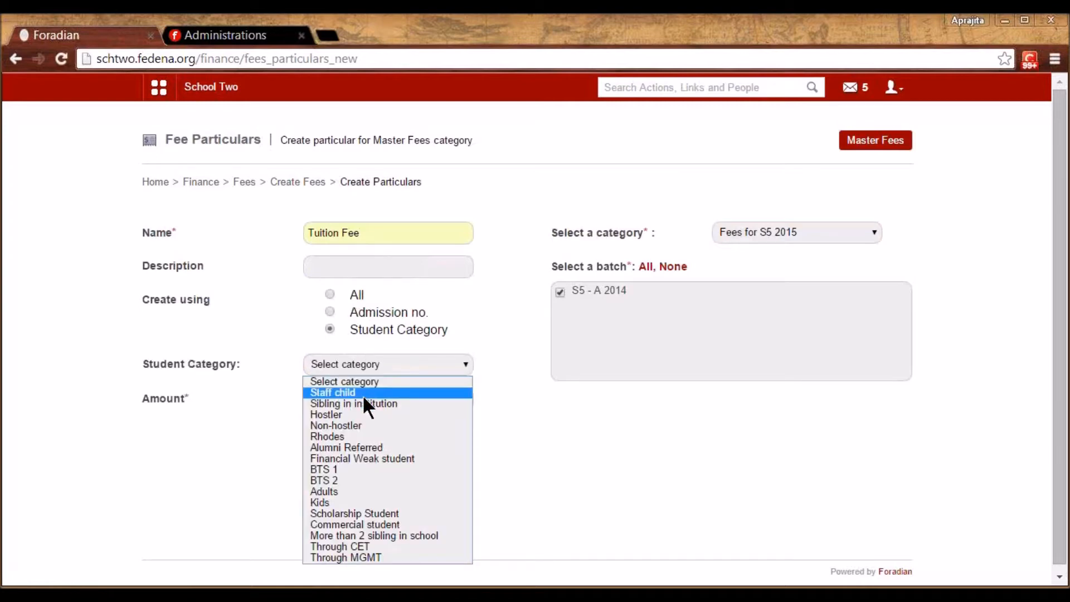
click(279, 408)
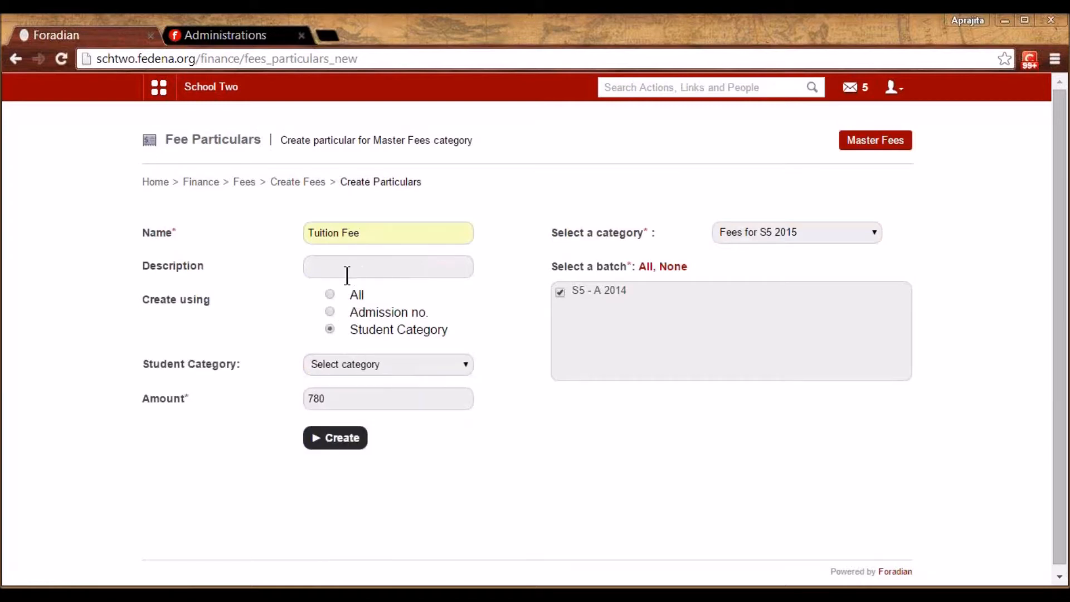
click(331, 294)
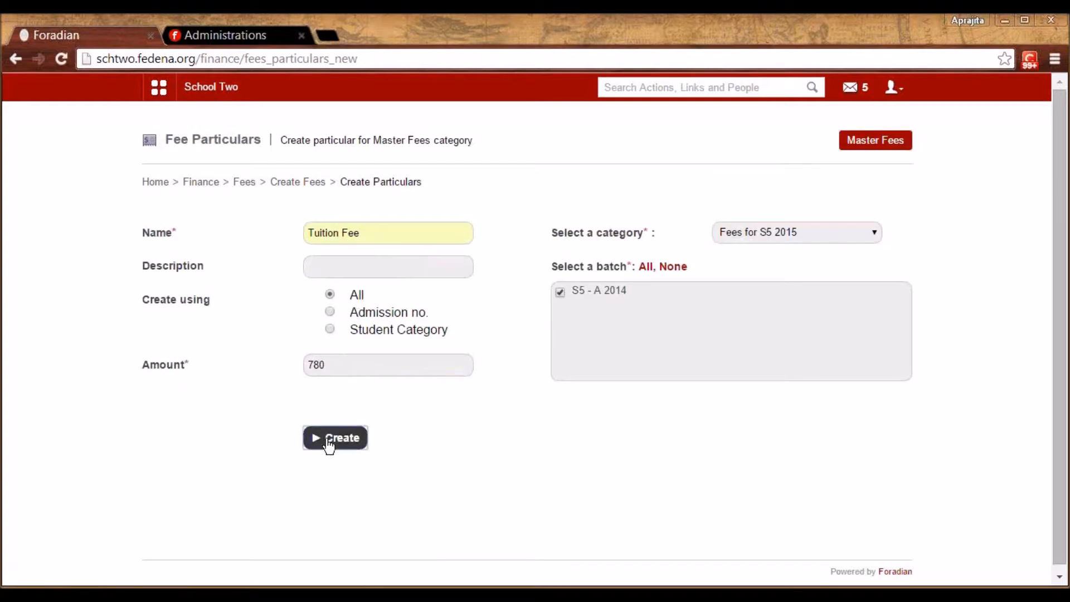
click(329, 442)
Add a Registration Fee particular of 560 for S5 - A 2014 under Fees for S5 2015
click(758, 268)
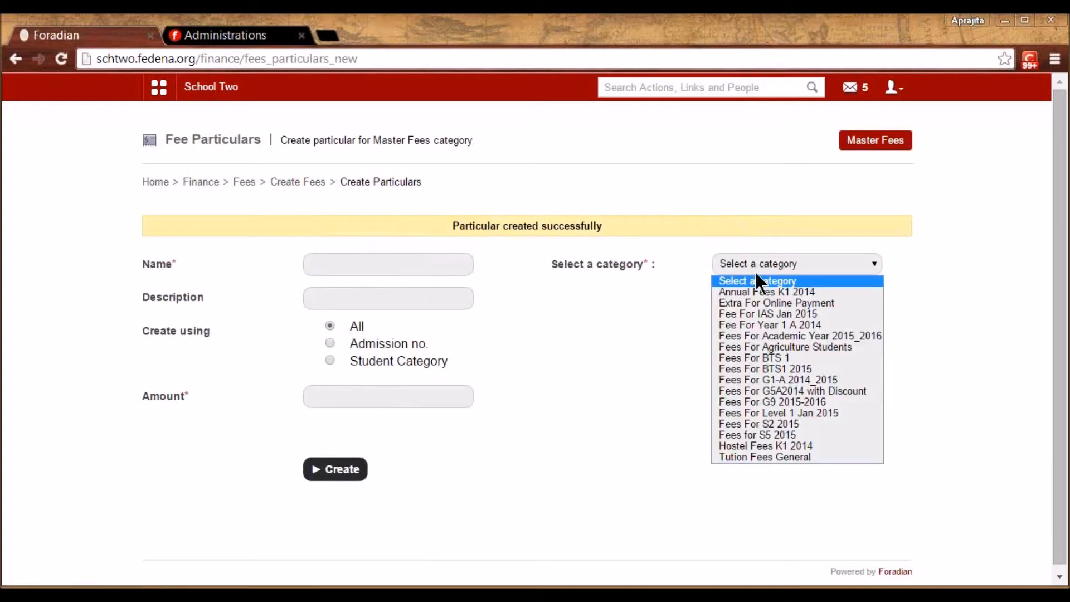
click(741, 434)
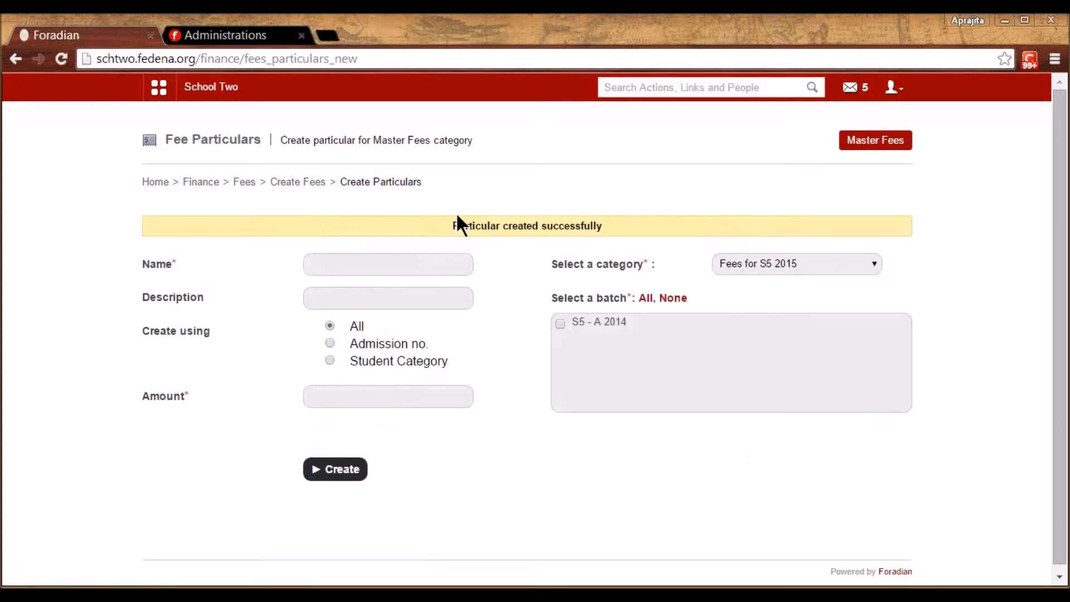
click(560, 323)
click(428, 260)
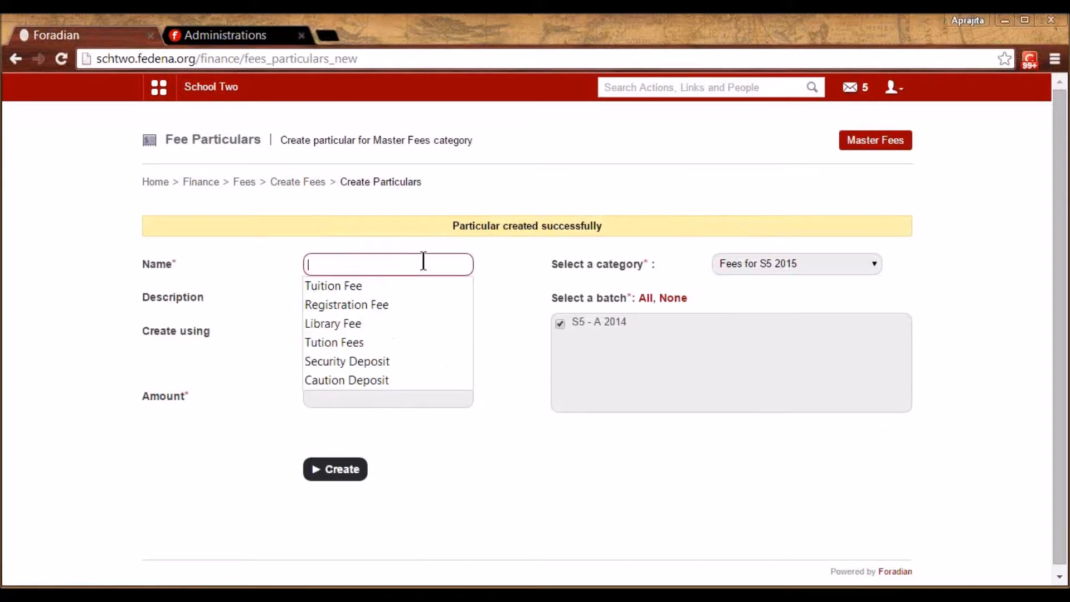
click(393, 303)
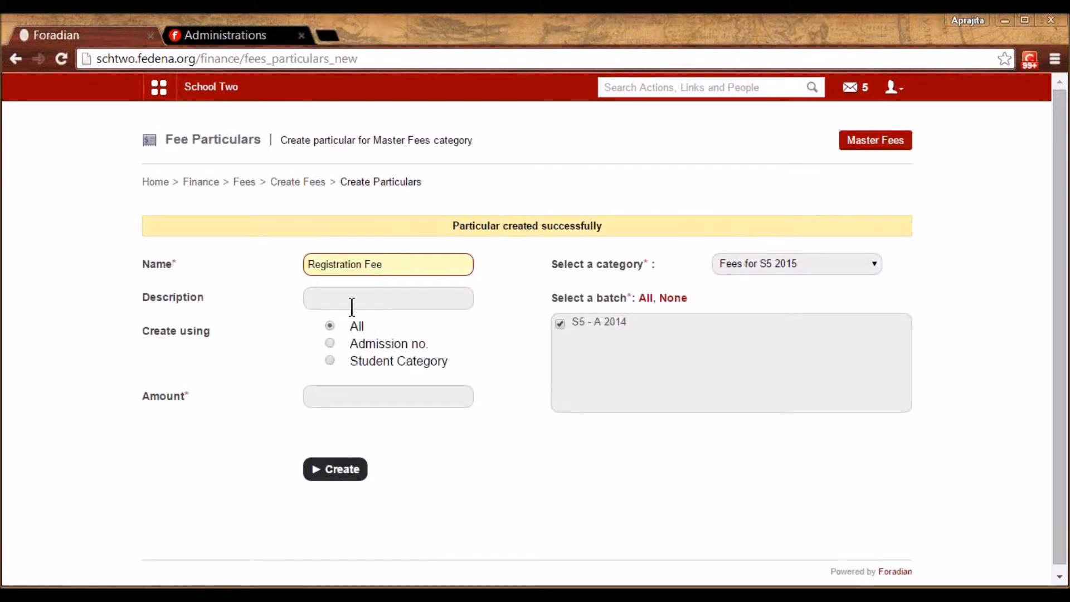
click(321, 392)
text(560)
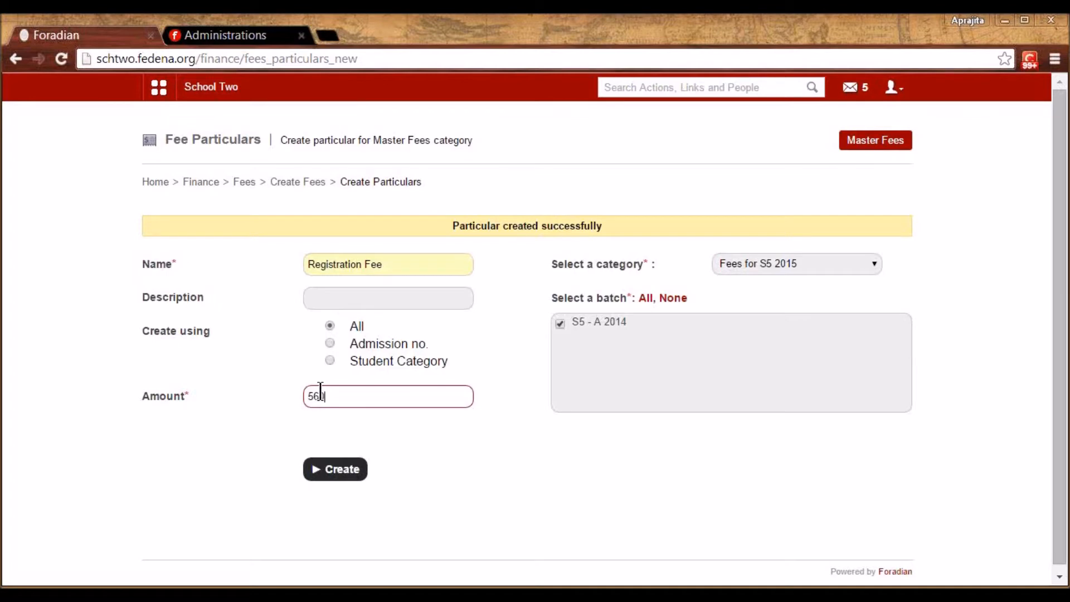
click(346, 478)
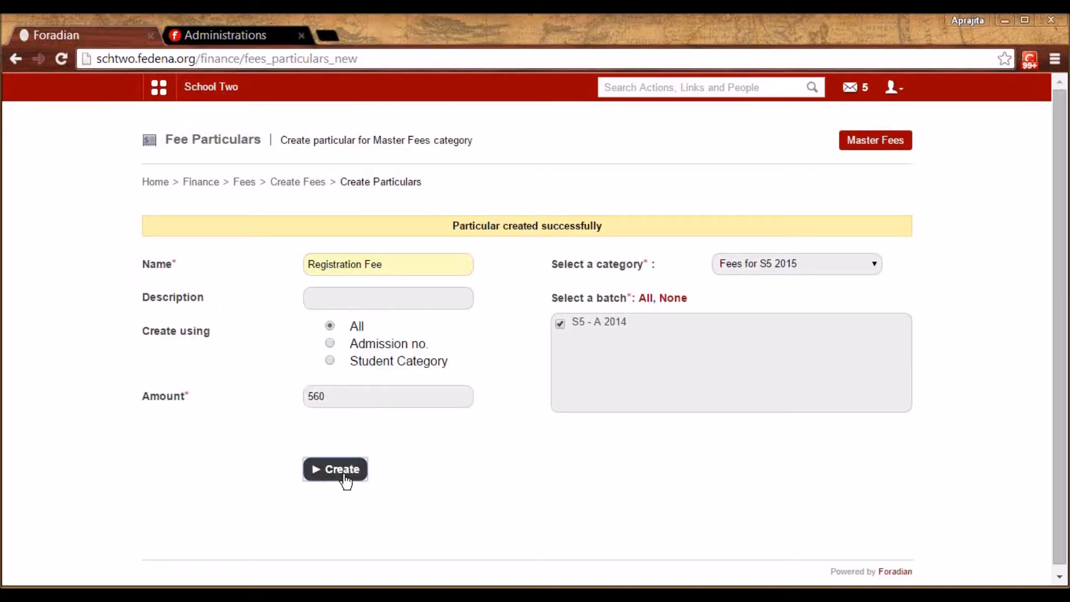
click(301, 181)
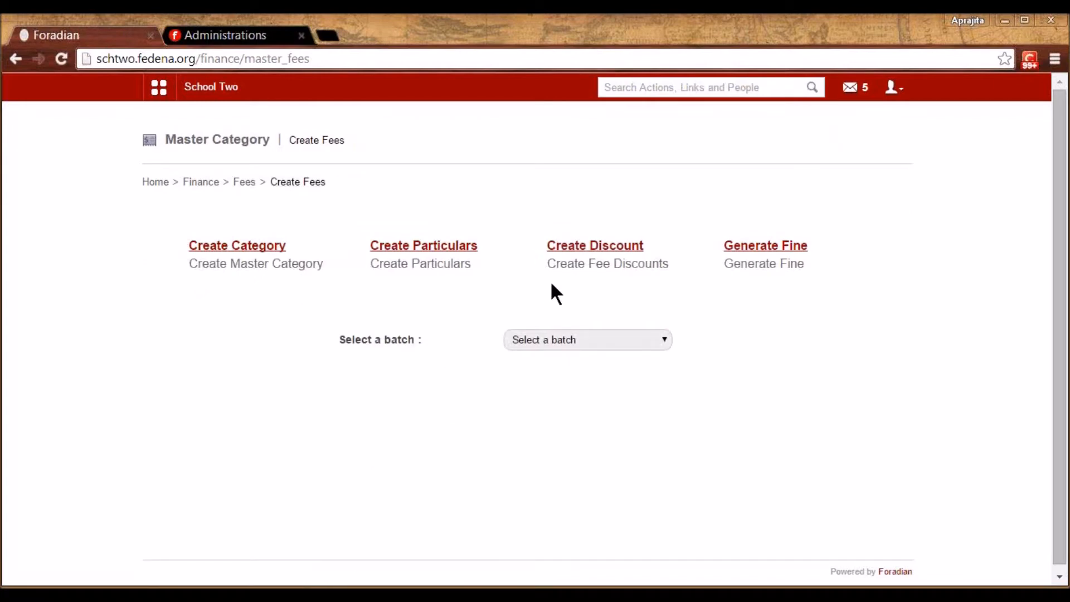
Start a Student Category discount targeting Staff child on the Fees for S5 2015 category
click(571, 249)
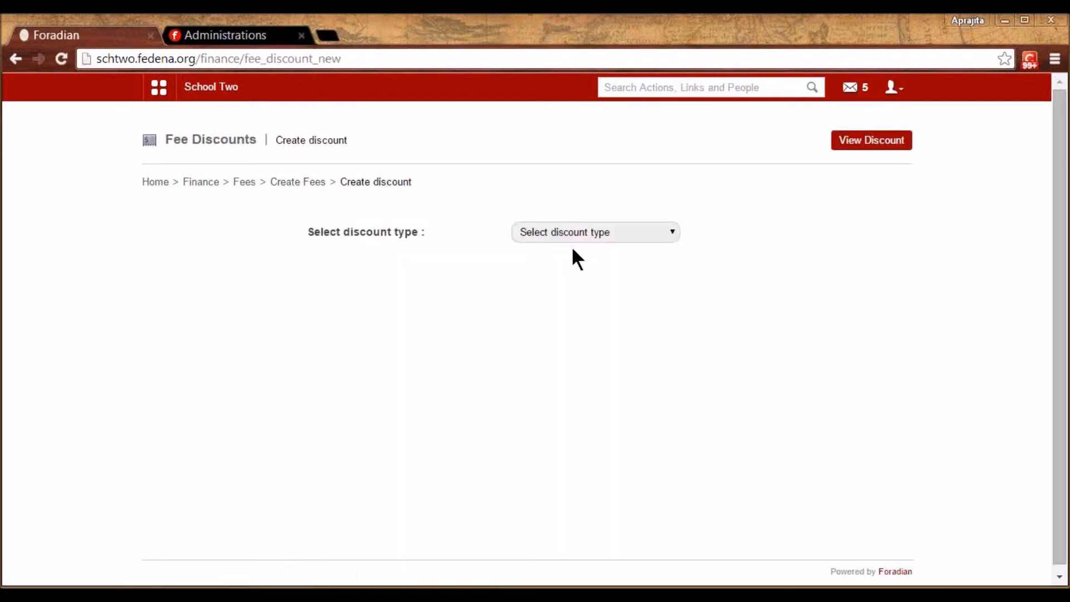
click(563, 240)
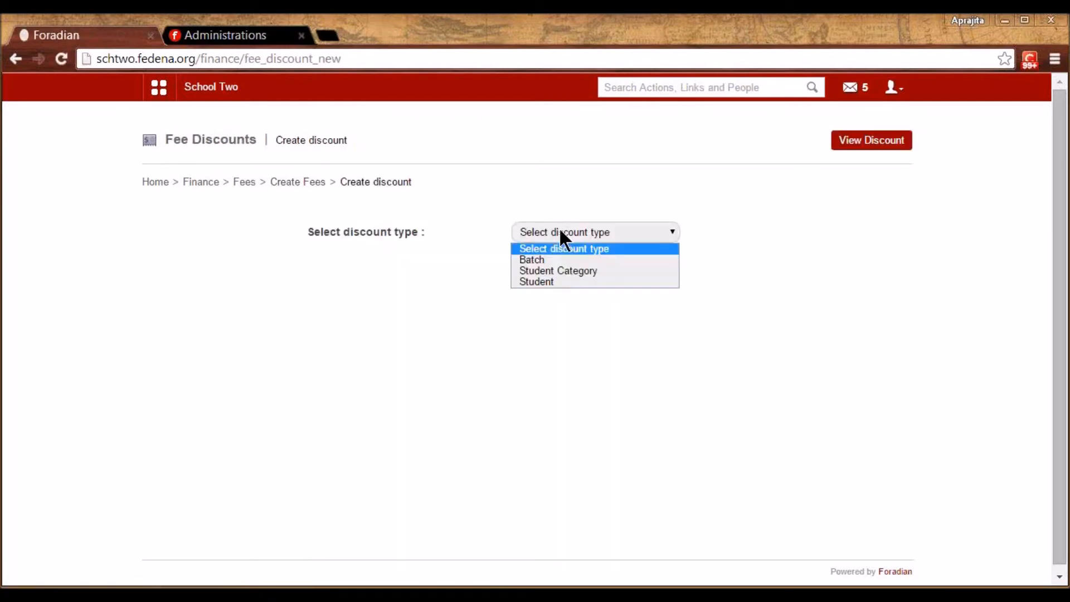
click(564, 271)
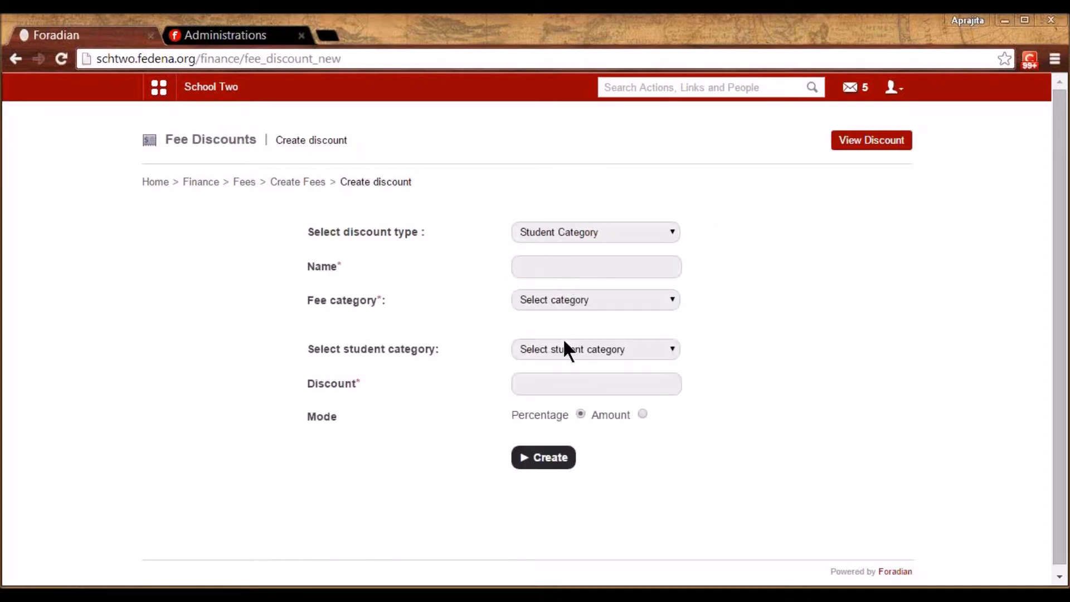
click(565, 231)
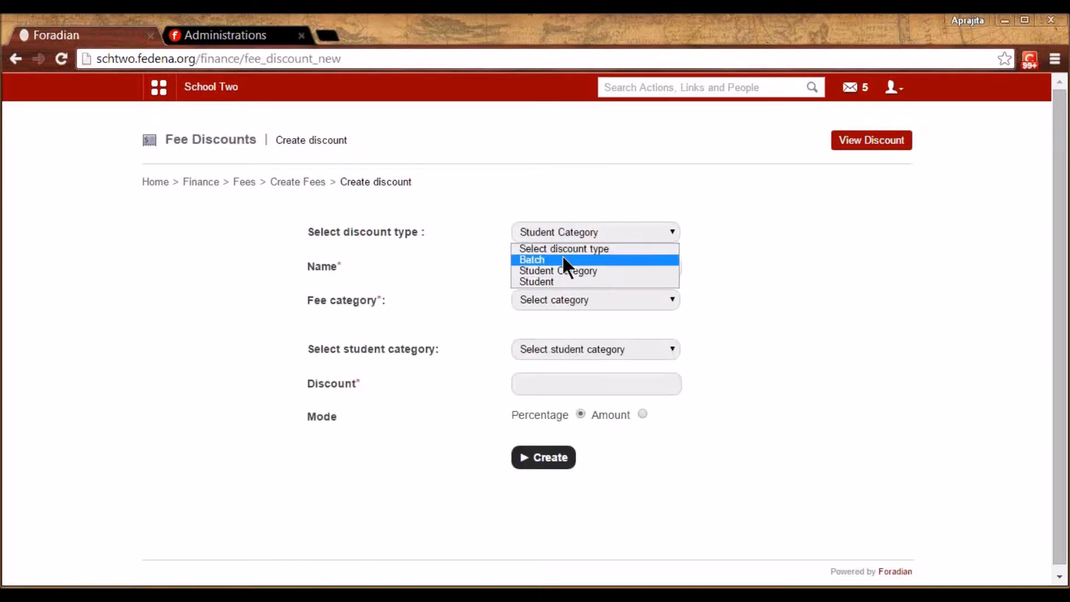
click(567, 233)
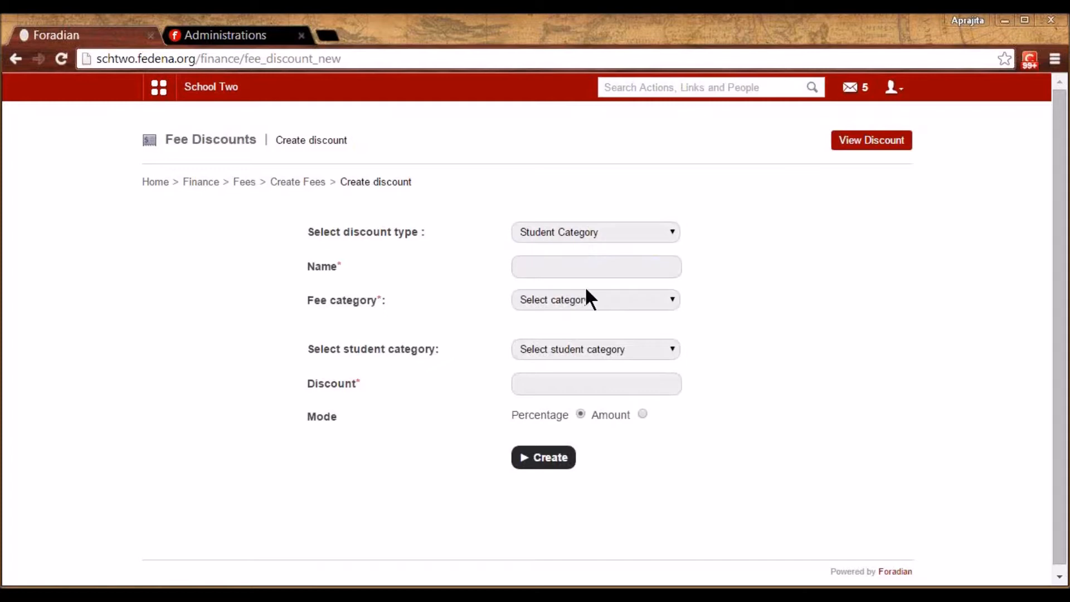
click(582, 346)
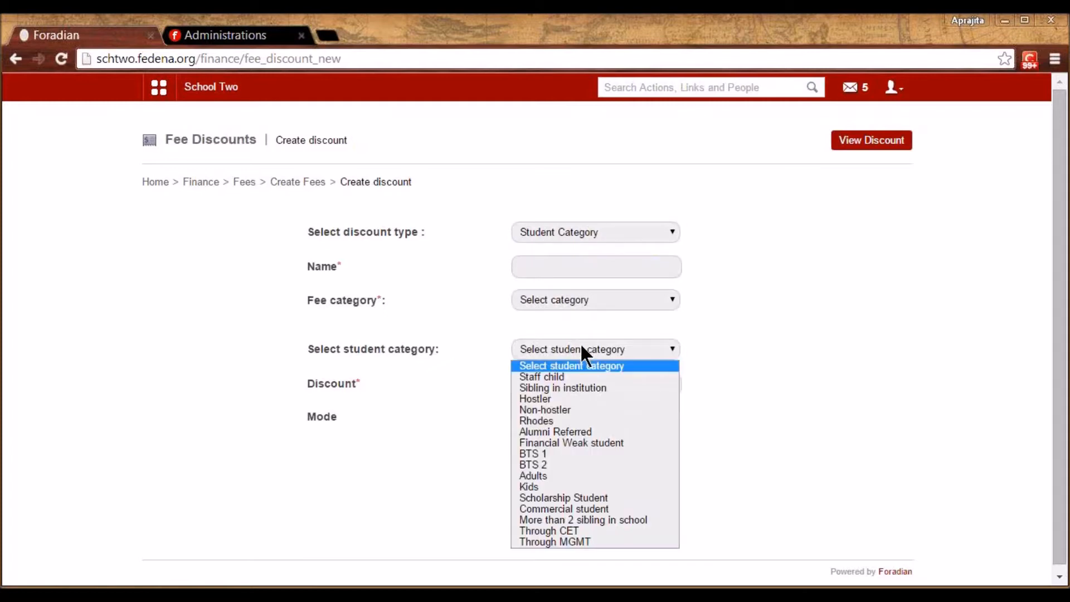
click(575, 378)
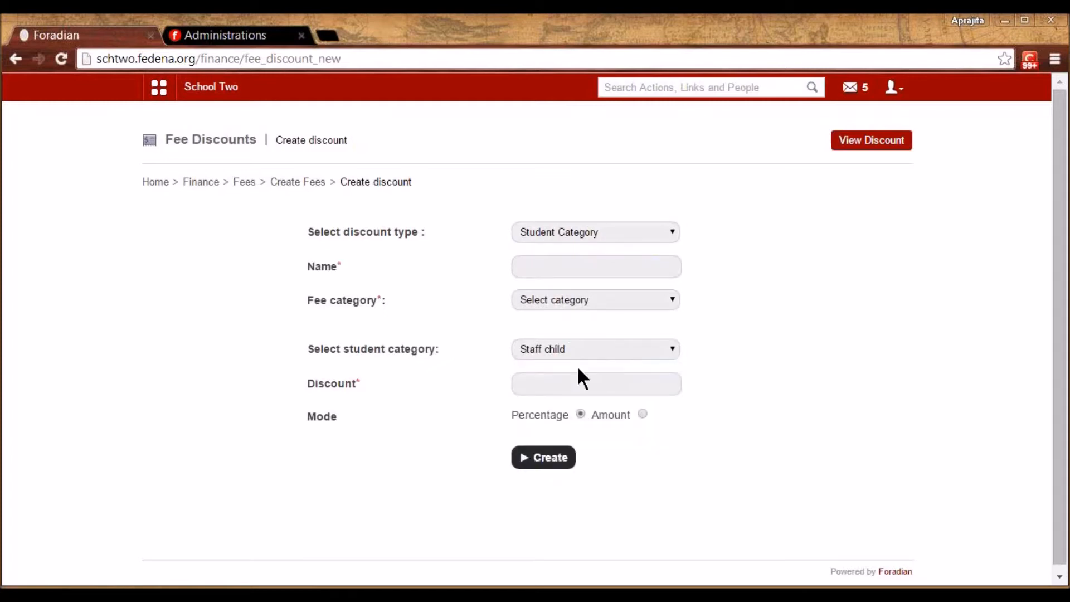
click(605, 295)
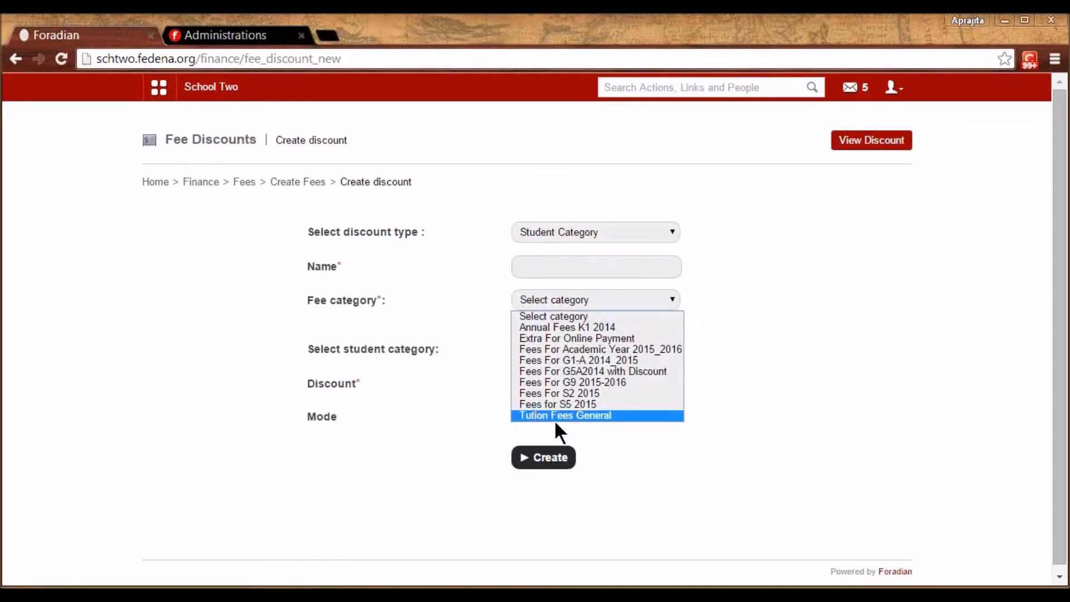
click(560, 404)
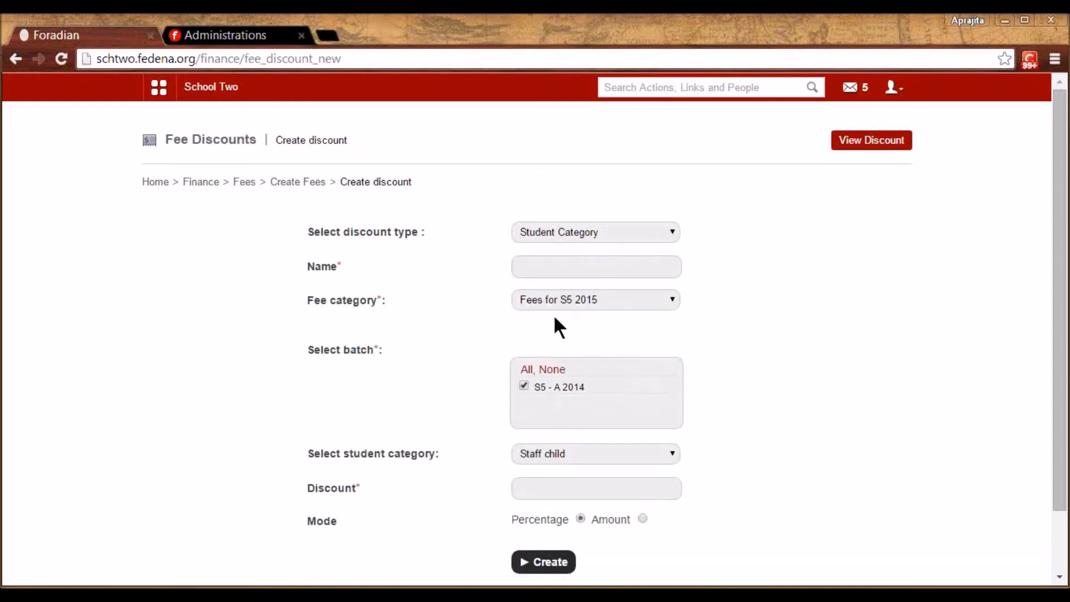
Name it 'Discount for staff children', set 89 as a fixed Amount, and save
click(547, 266)
text(D)
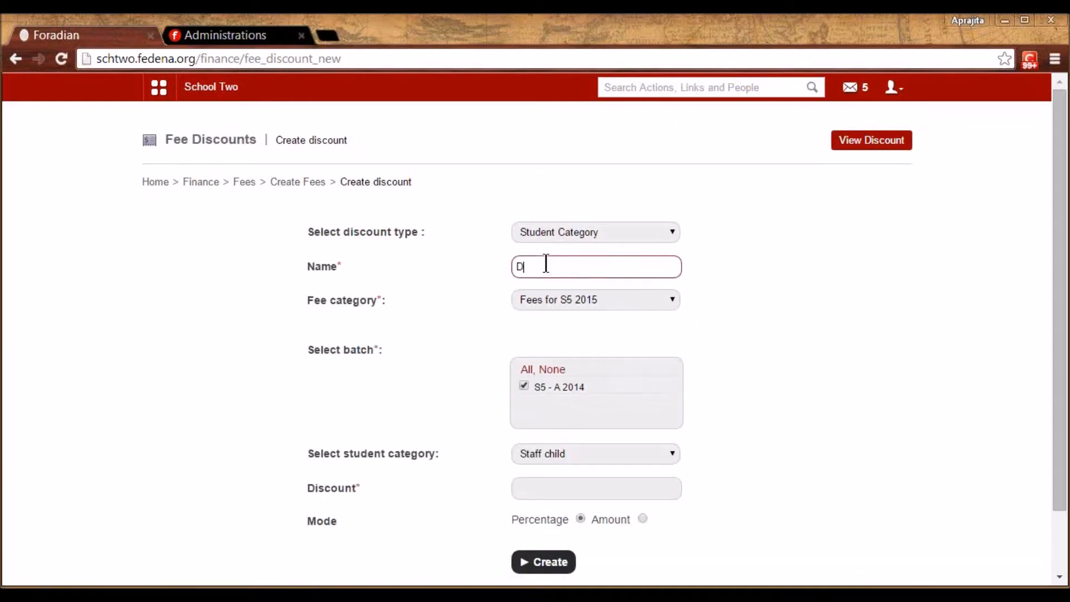
text(iscount for staff children)
click(543, 489)
text(89)
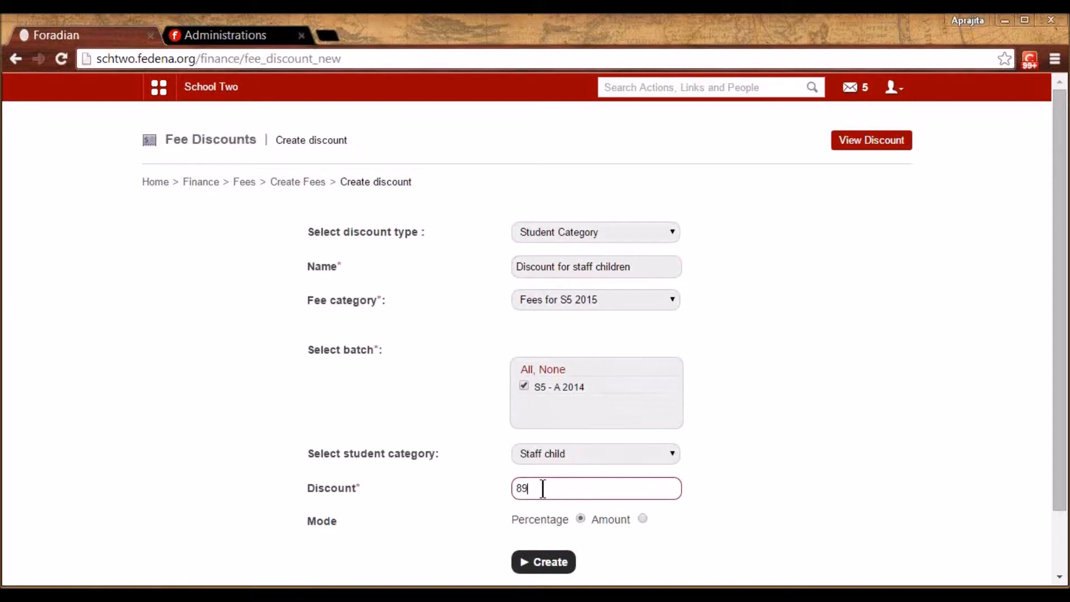
click(642, 519)
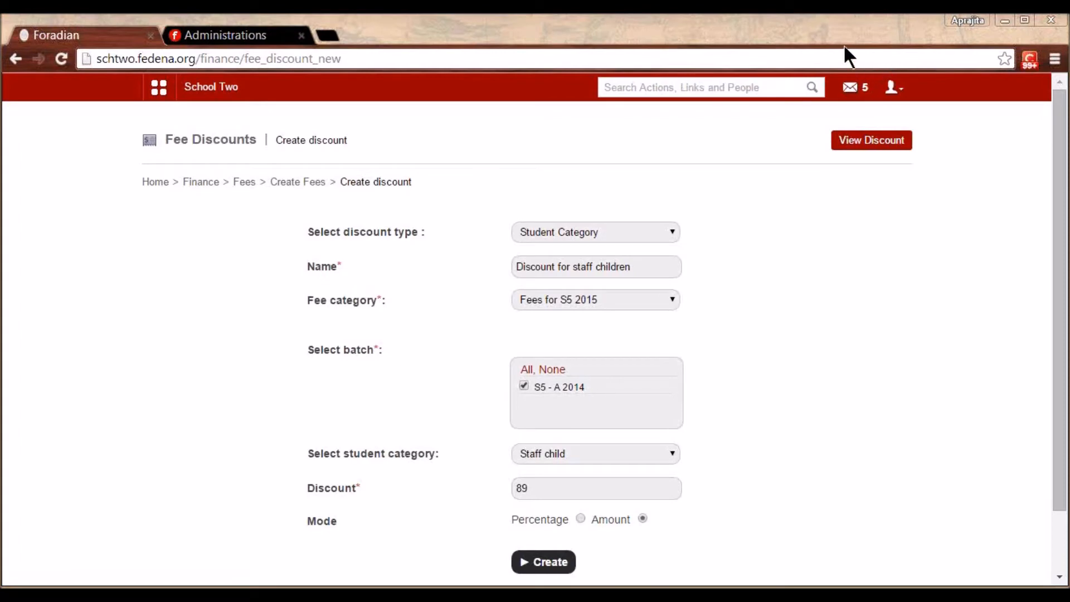
click(540, 562)
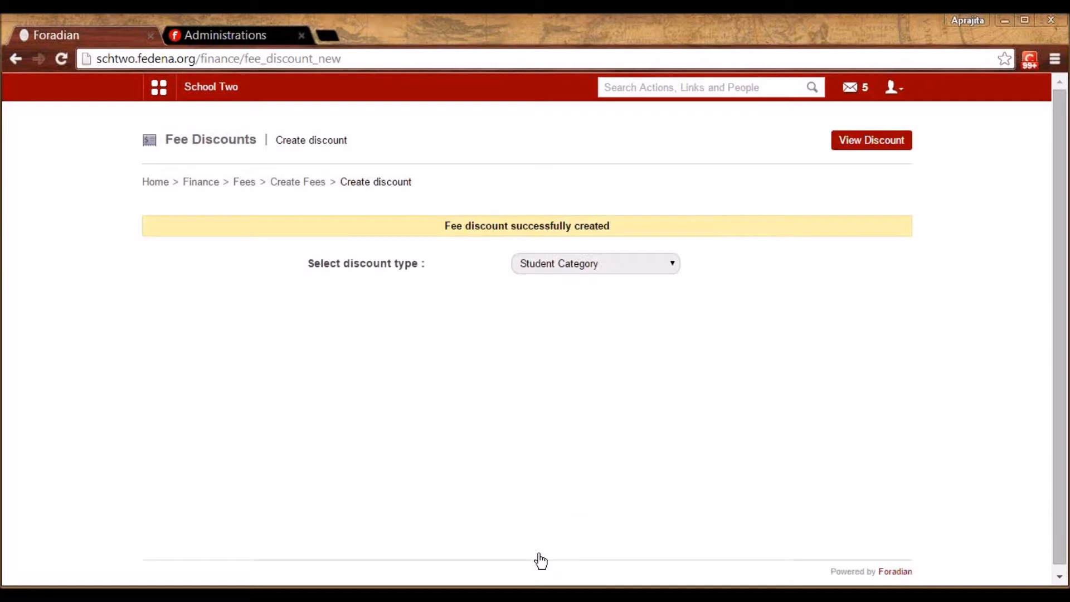
click(290, 184)
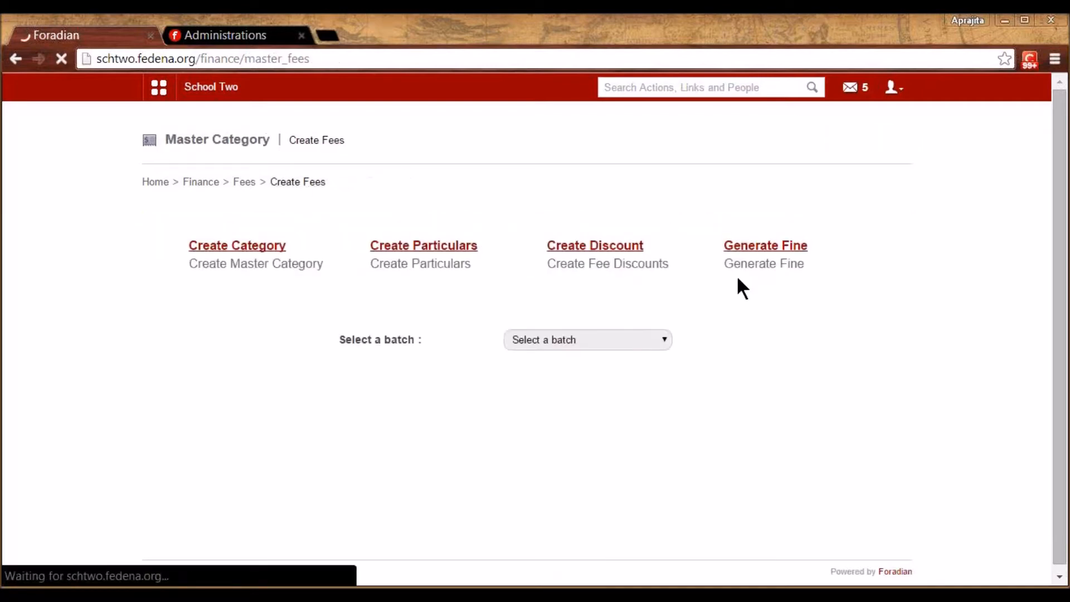
Load the Penalty after Due date fine and review its slabs: 100.00 after 1 day, 200.00 after 2 days
click(762, 250)
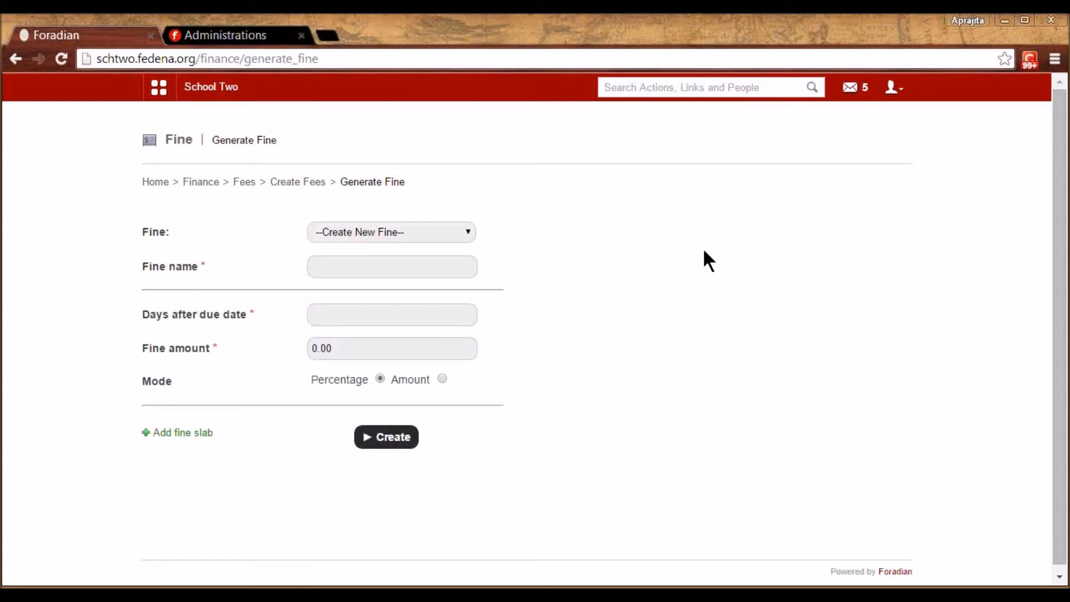
click(357, 233)
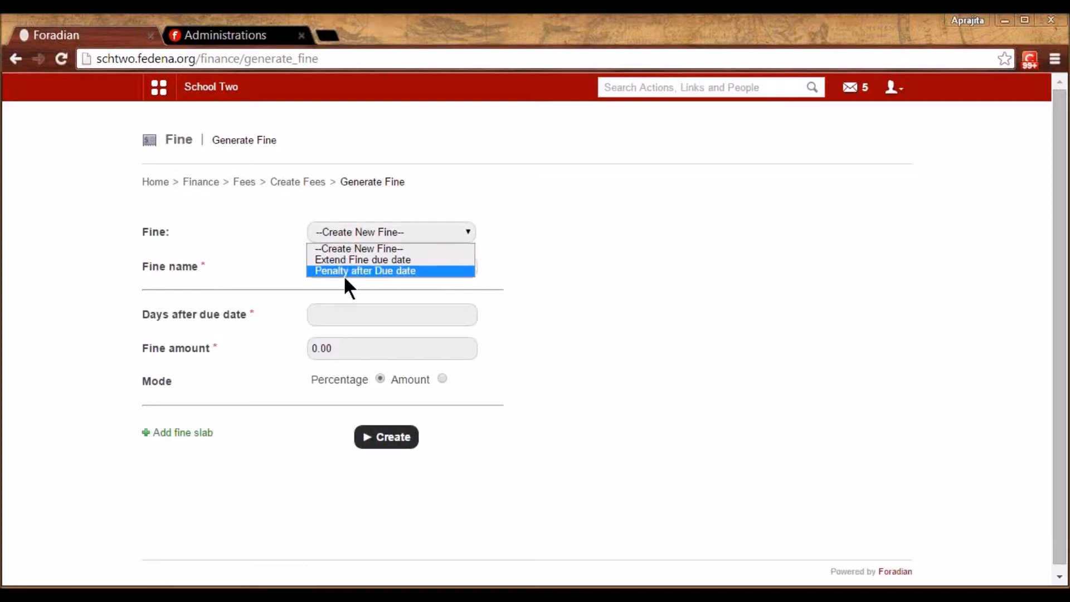
click(374, 272)
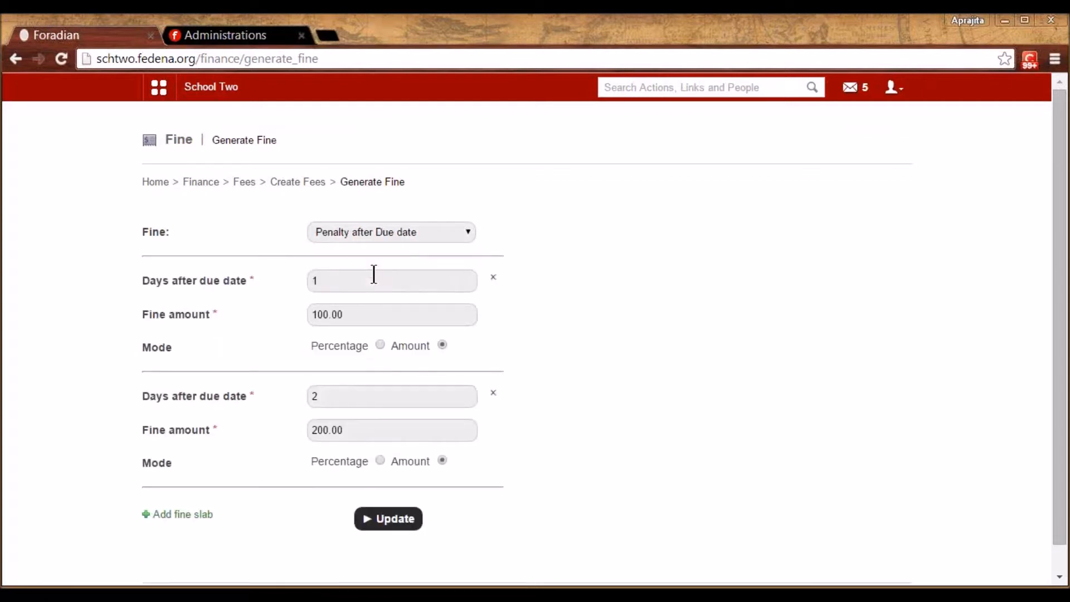
click(332, 282)
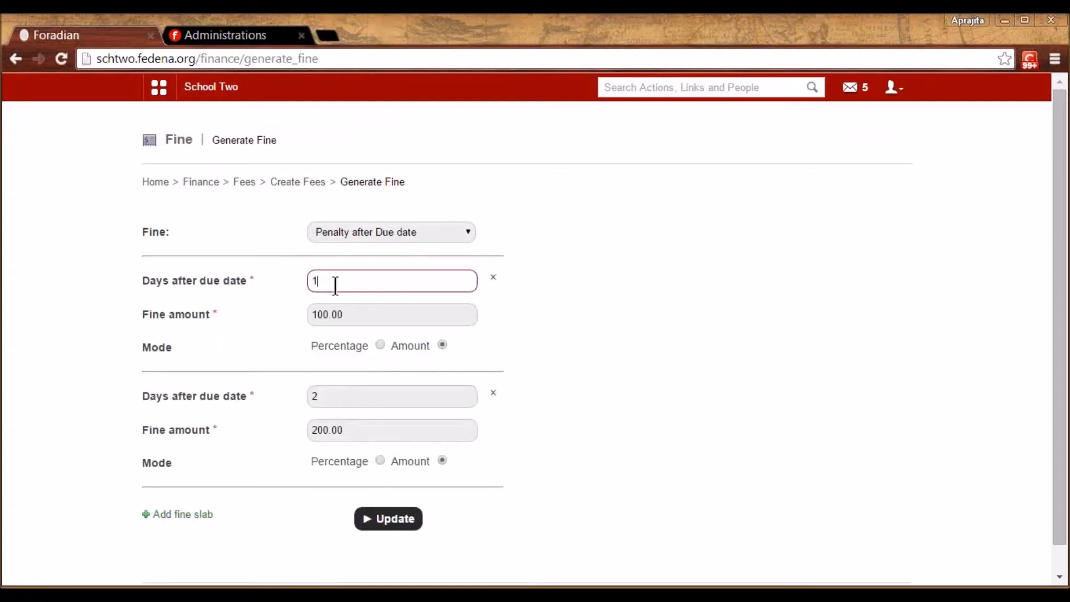
drag(351, 314, 307, 311)
click(572, 357)
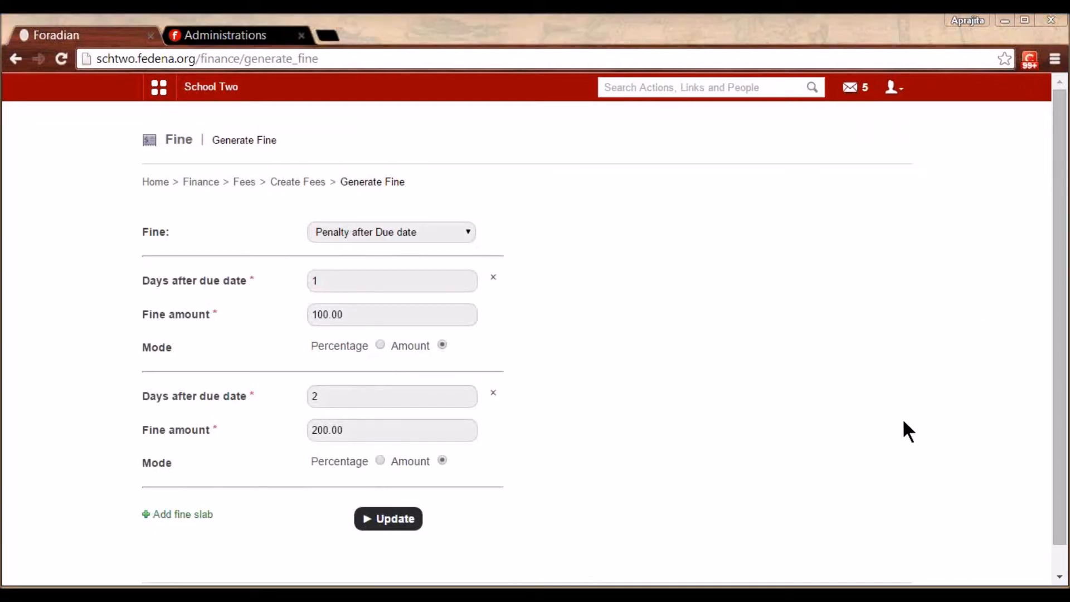
click(357, 428)
click(631, 478)
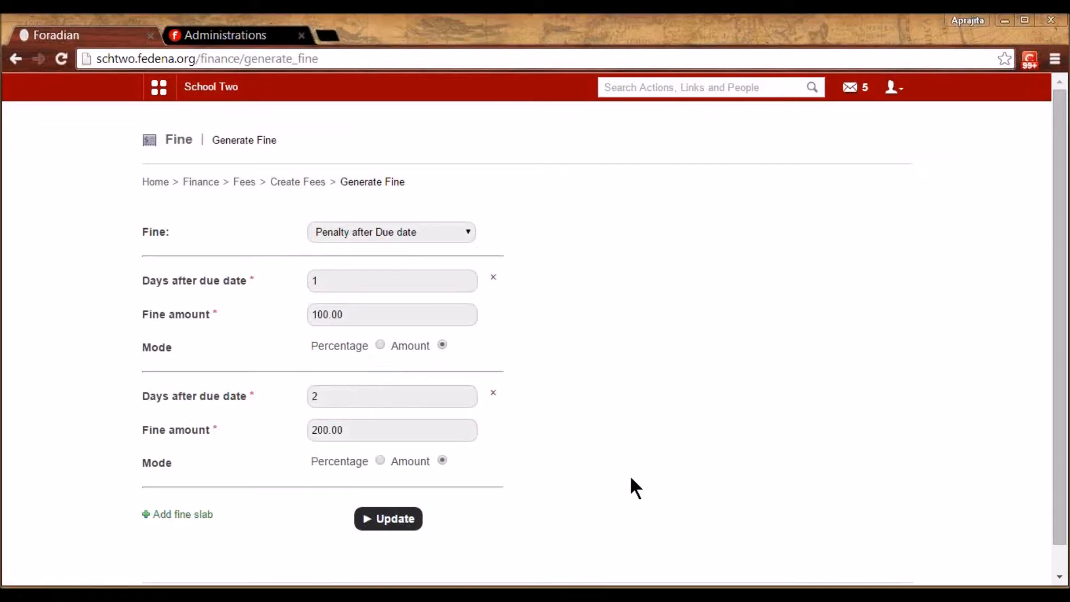
scroll(635, 488, down, 1)
scroll(631, 478, up, 1)
click(244, 183)
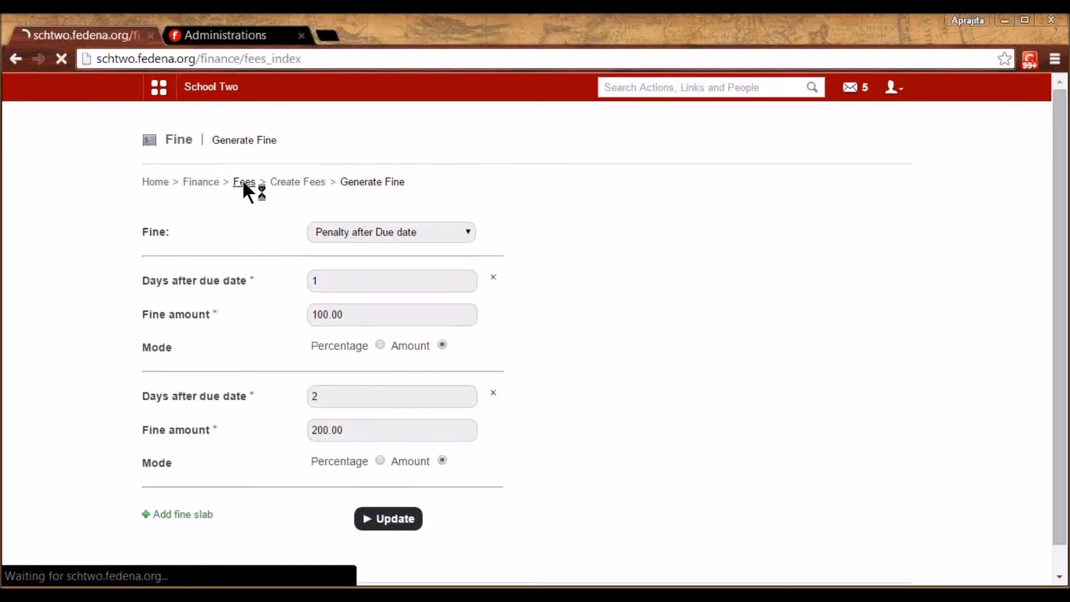
Start a new fee collection for the Fees for S5 2015 category
click(317, 231)
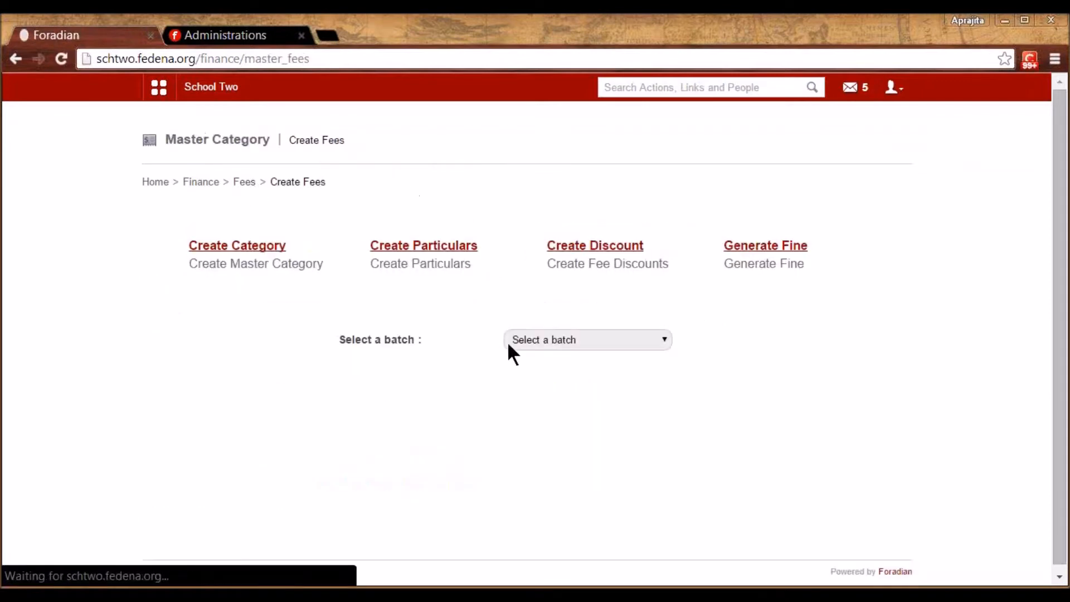
click(242, 182)
click(595, 233)
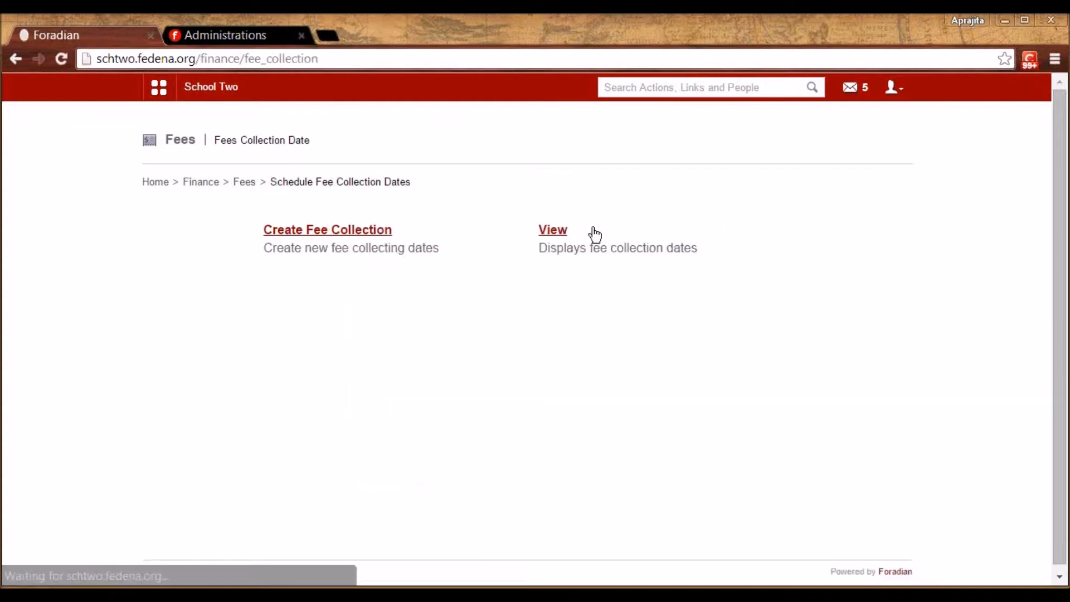
click(357, 230)
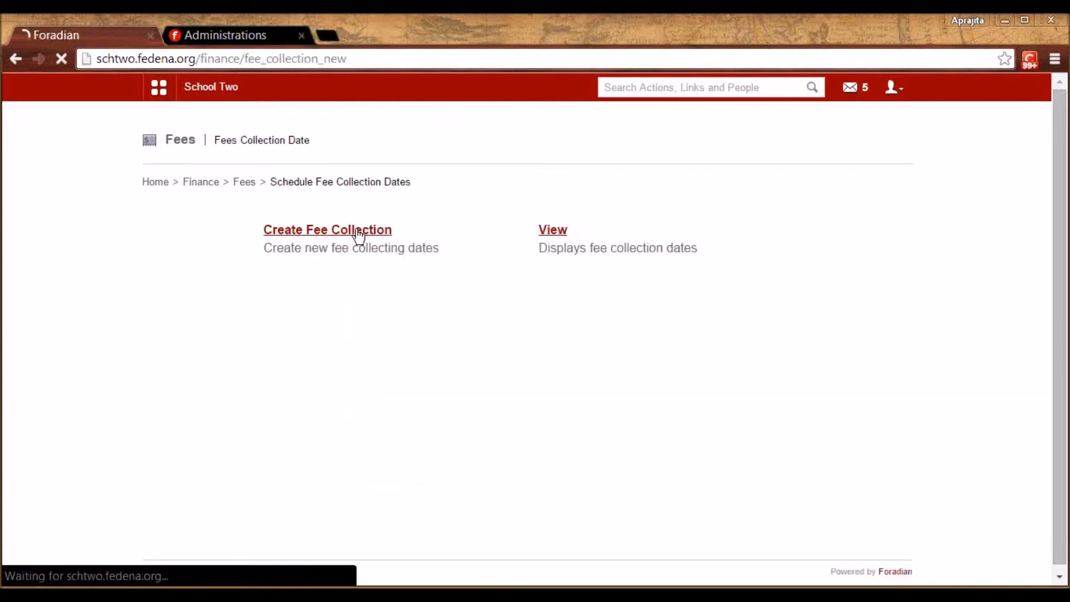
click(383, 234)
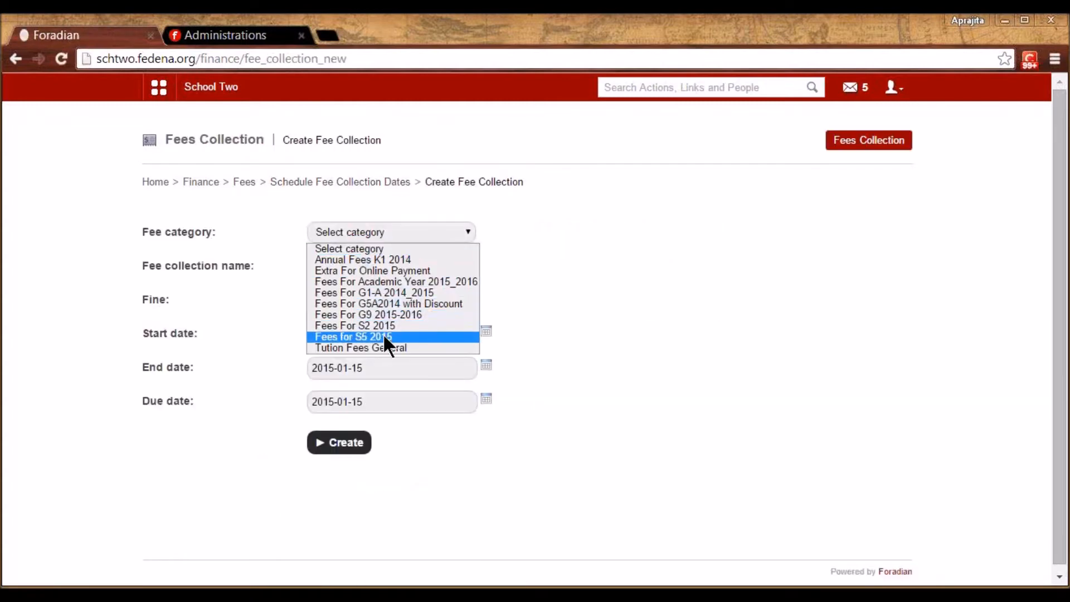
click(383, 335)
Name the collection 'Start Session Jan 2015 S5' and attach the Penalty after Due date fine
click(368, 268)
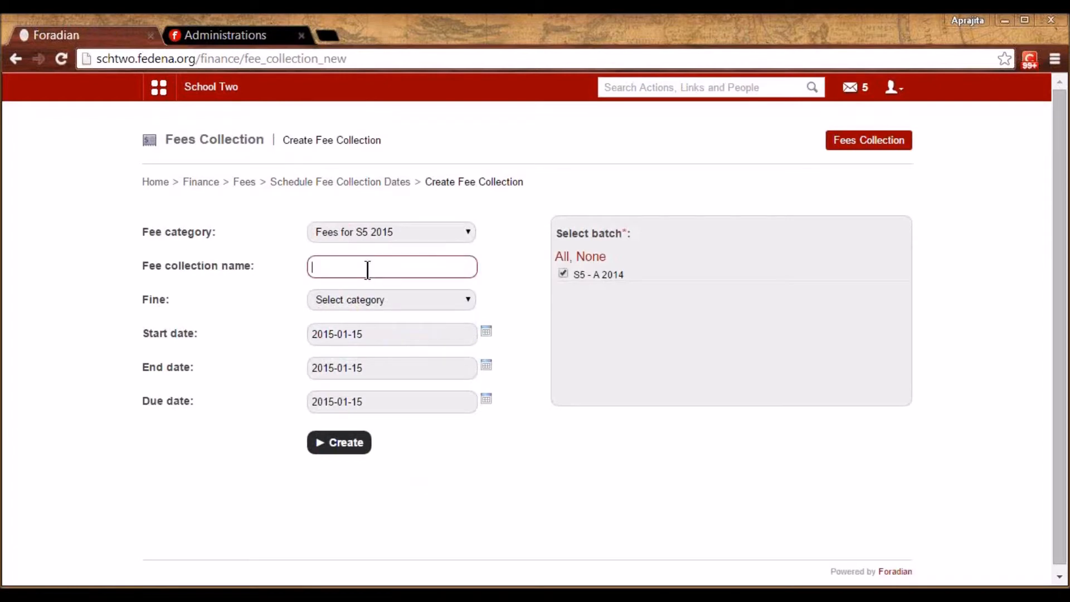
text(S)
key(Down)
key(Down)
key(Down)
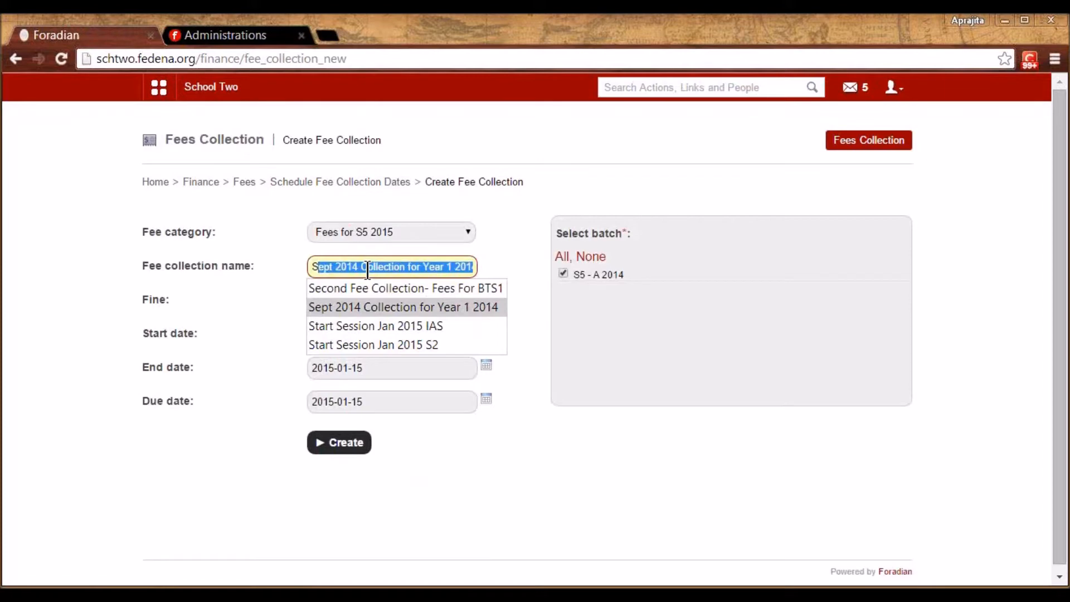
key(BackSpace)
key(BackSpace)
key(BackSpace)
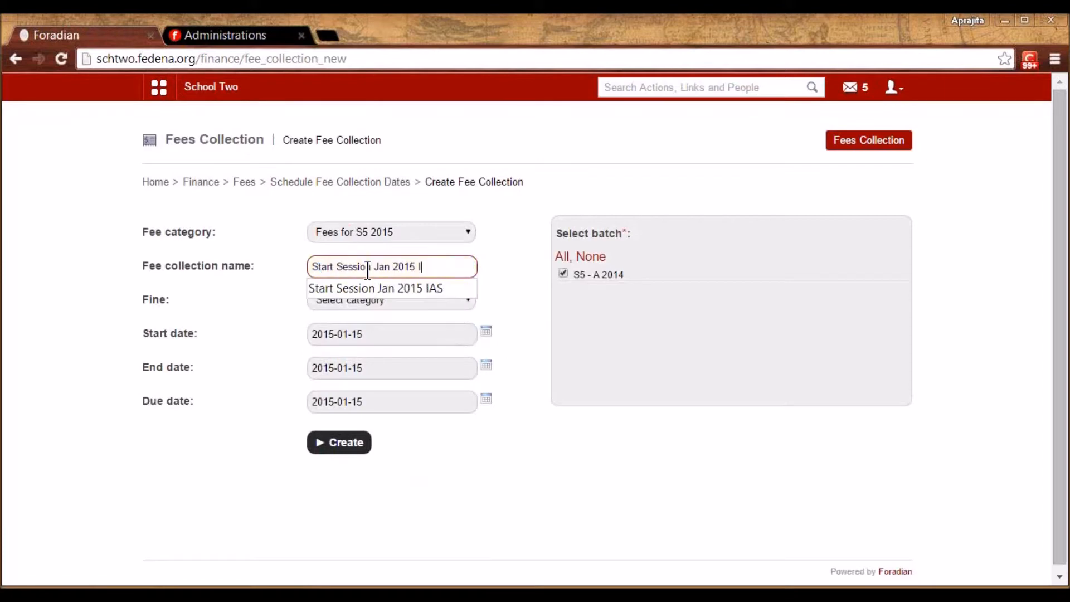
text(S5)
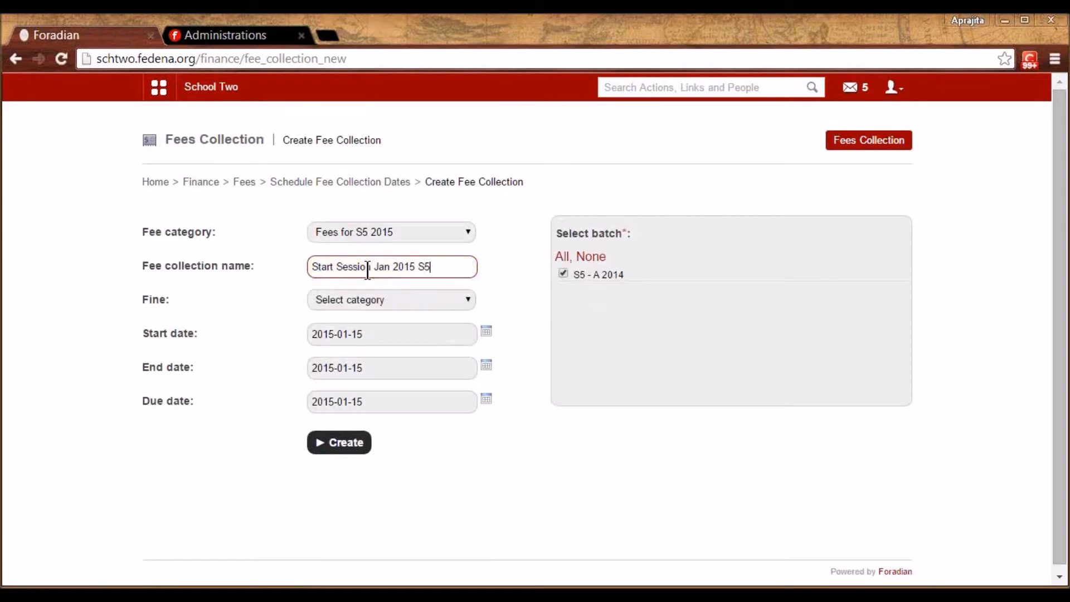
click(420, 301)
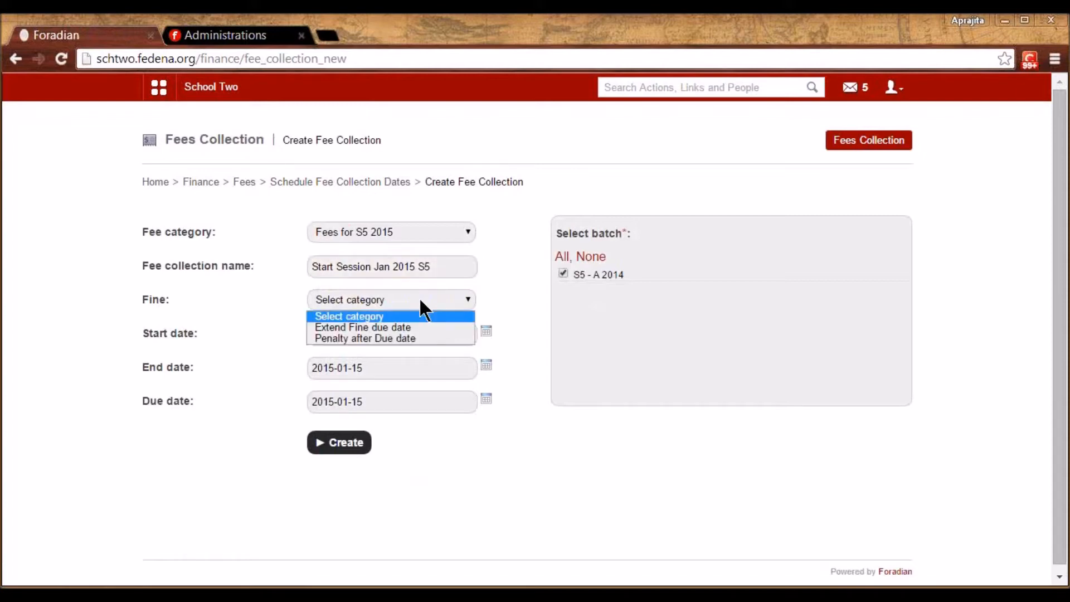
click(417, 339)
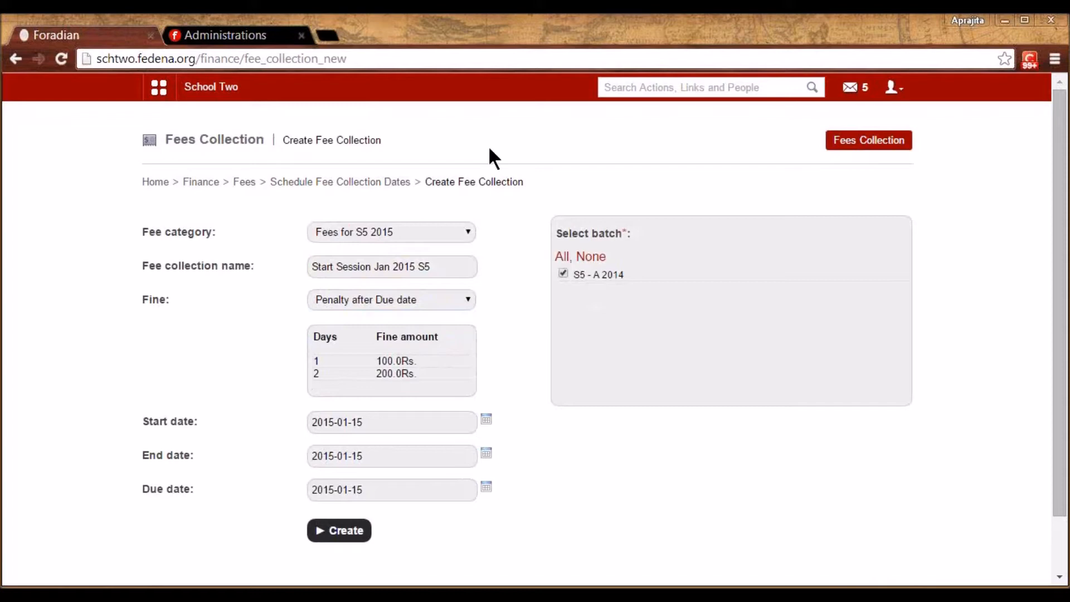
Go back via the Schedule Fee Collection Dates and Fees pages to the Collect the Fees options
click(351, 186)
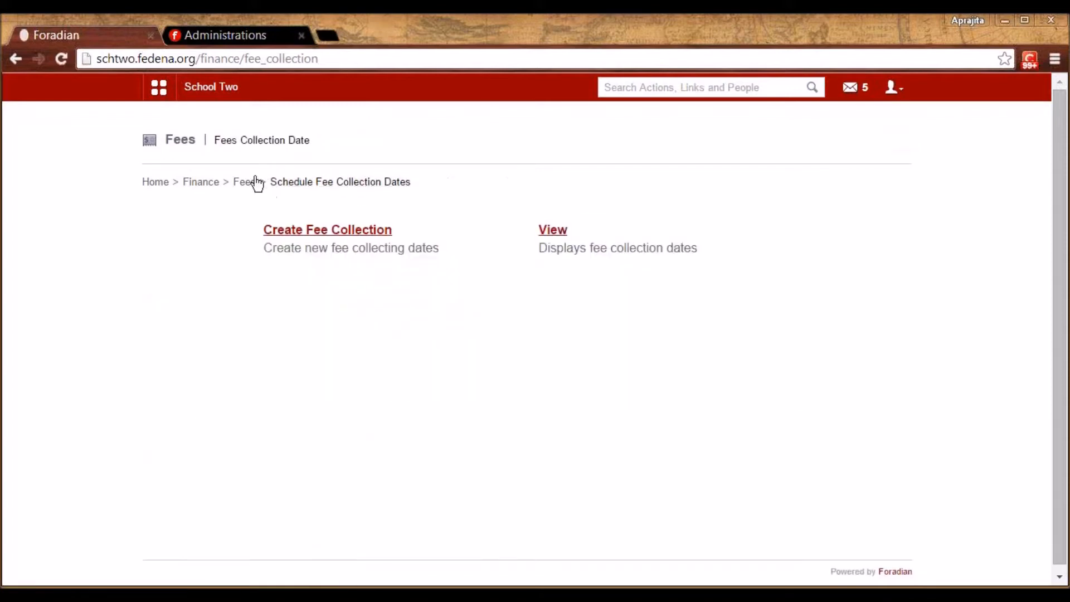
click(242, 183)
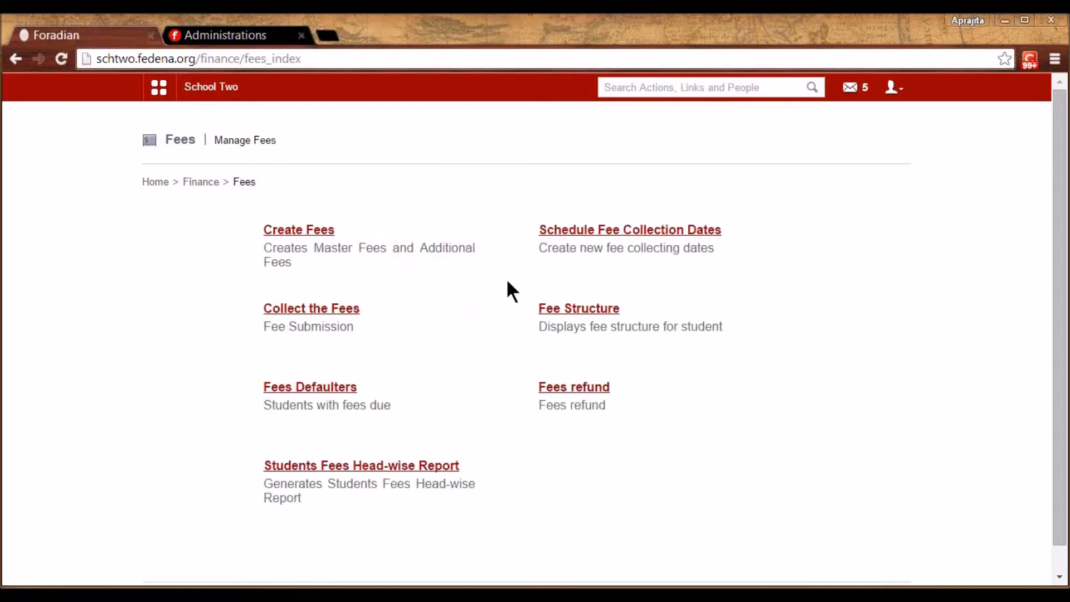
click(345, 308)
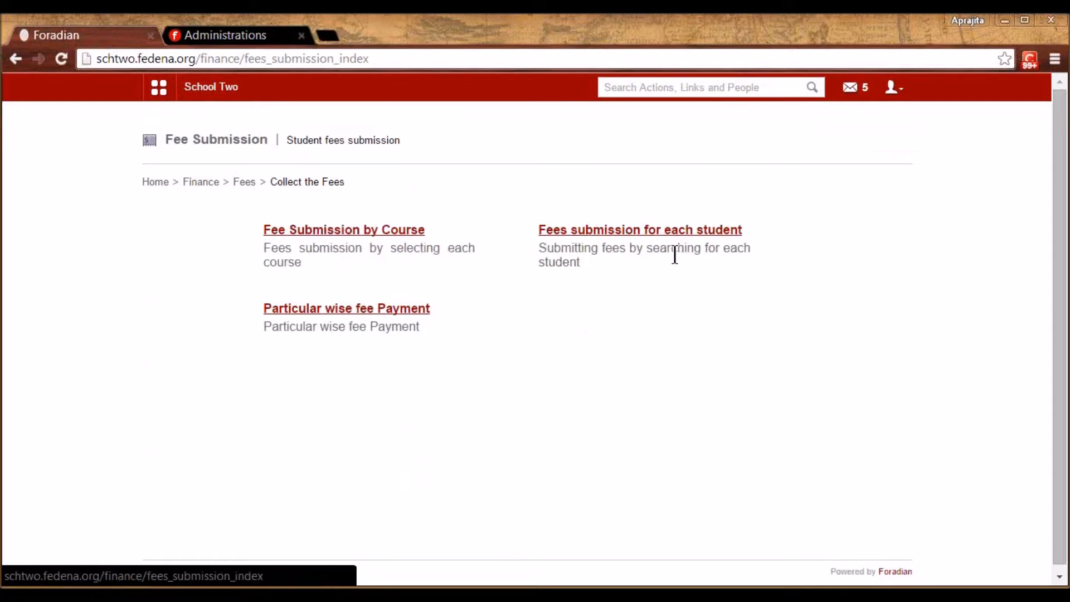
Load fee submission by course for batch G5 - A 2014 and its discounted G5A2014 collection
click(357, 231)
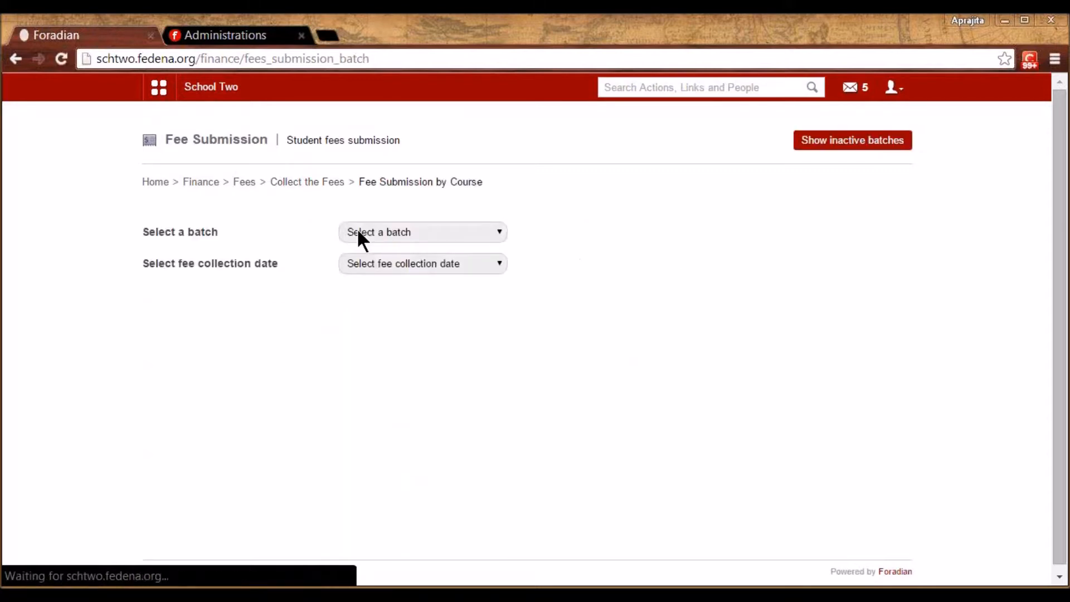
click(428, 231)
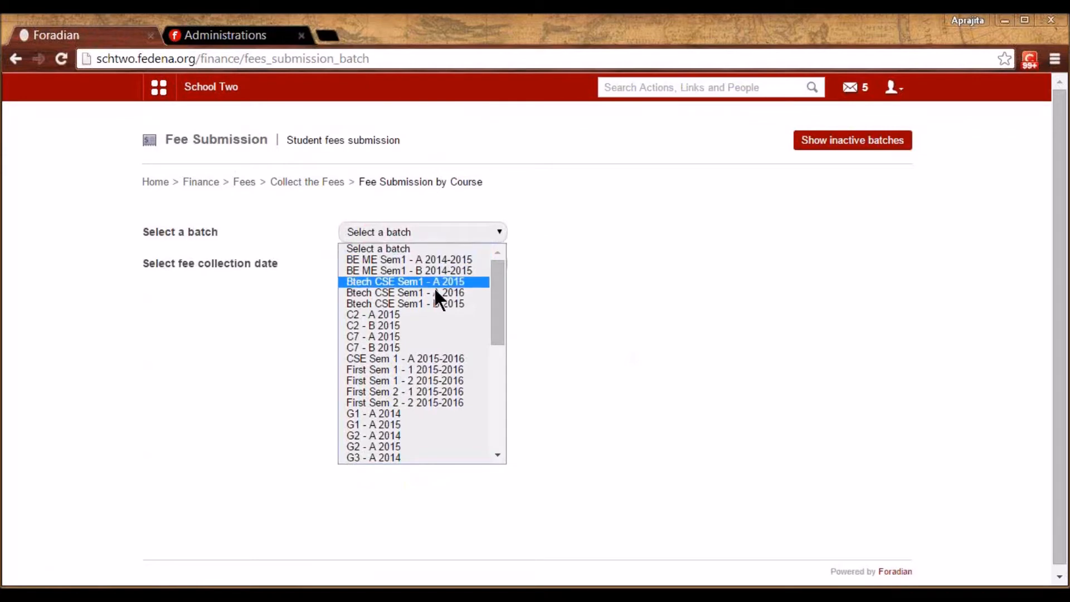
drag(496, 306, 499, 436)
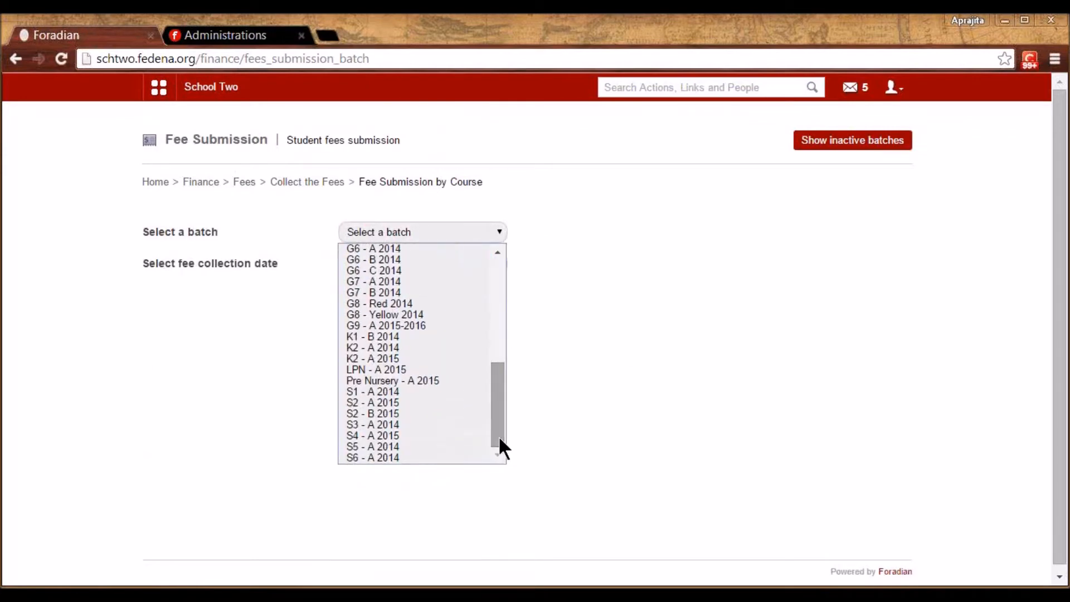
click(391, 392)
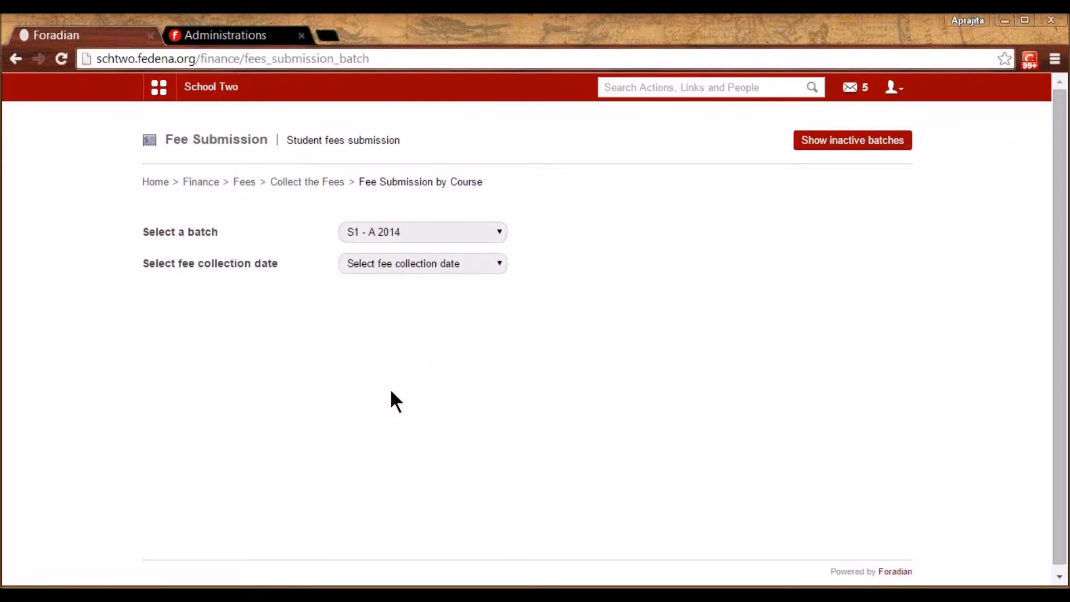
click(414, 262)
click(400, 230)
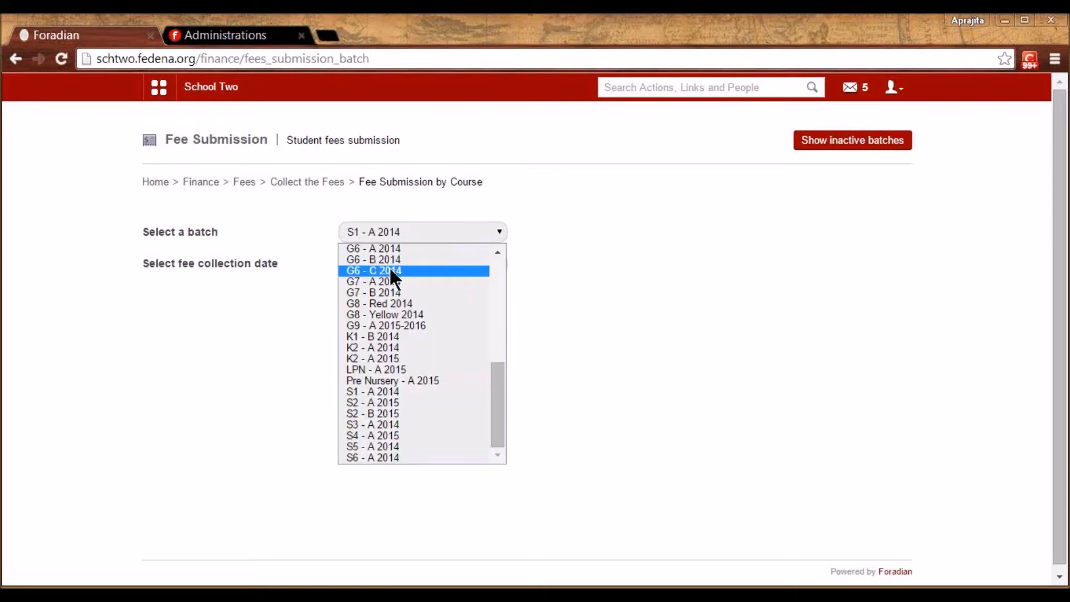
key(Up)
key(Up)
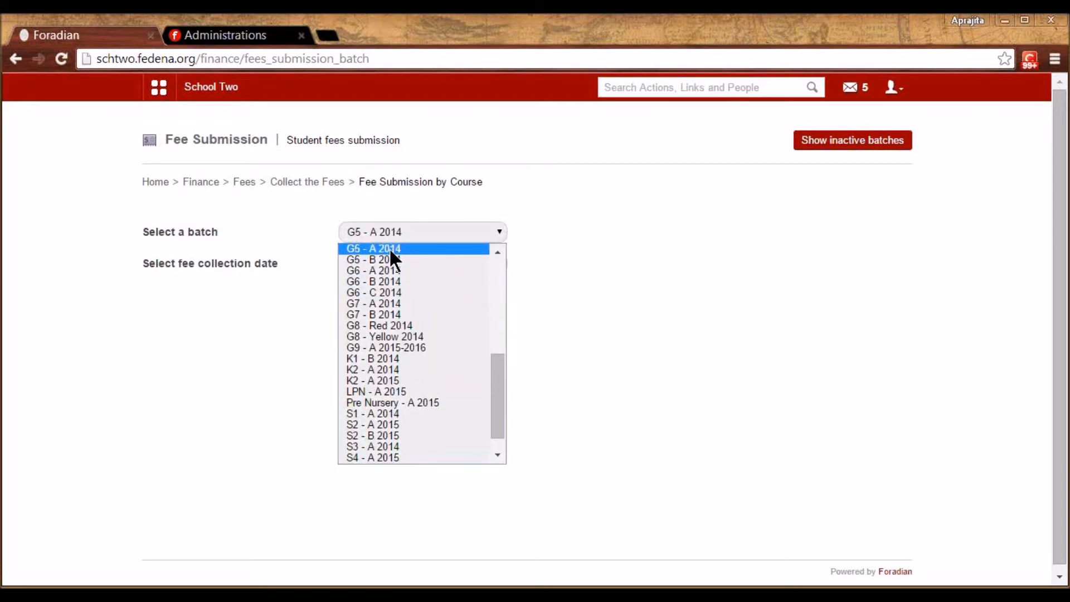
click(402, 248)
click(400, 274)
click(400, 296)
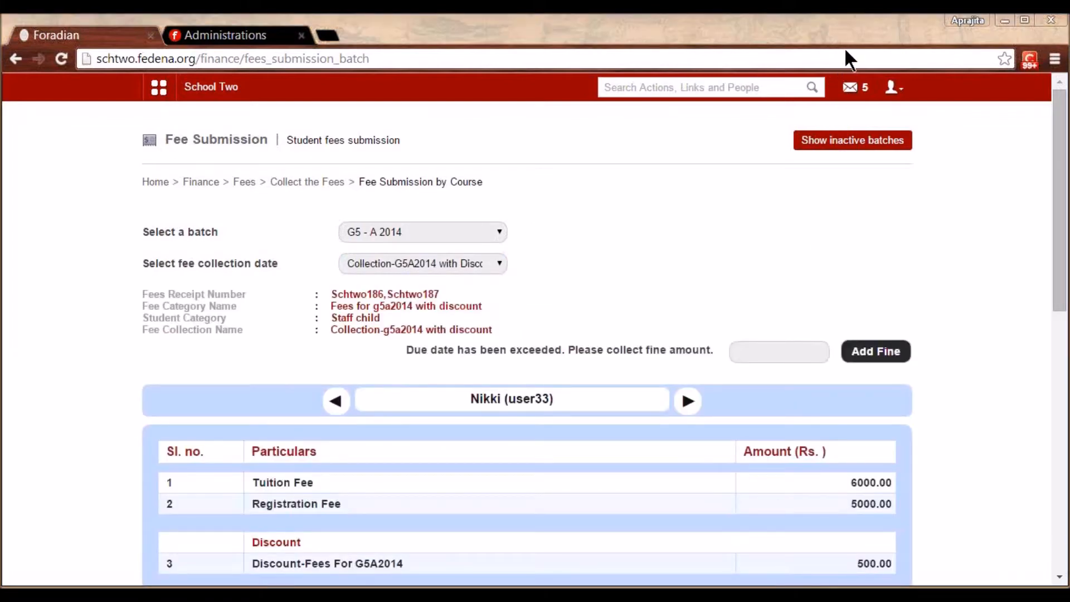
Advance two students to the one with 10500.00 total, 5300.00 paid and 5200.00 due
drag(1062, 287, 1058, 375)
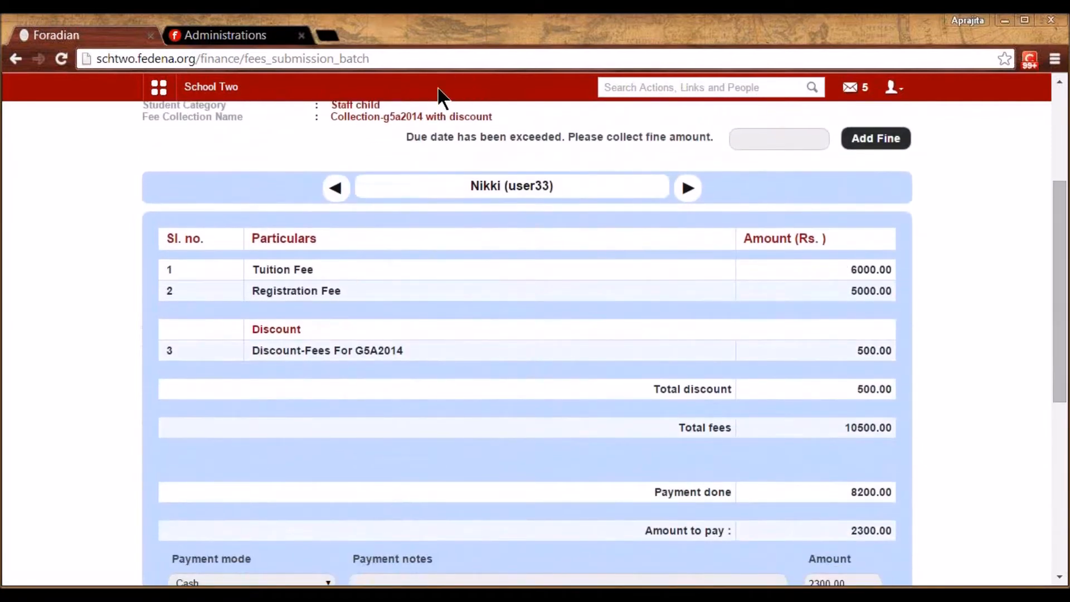
drag(1057, 327, 1059, 313)
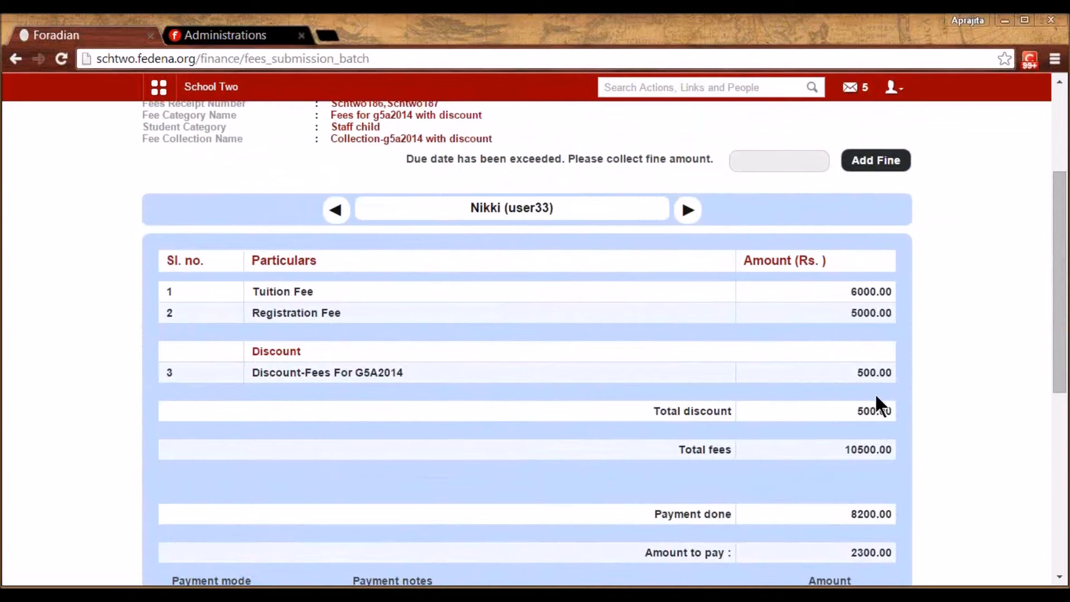
click(688, 211)
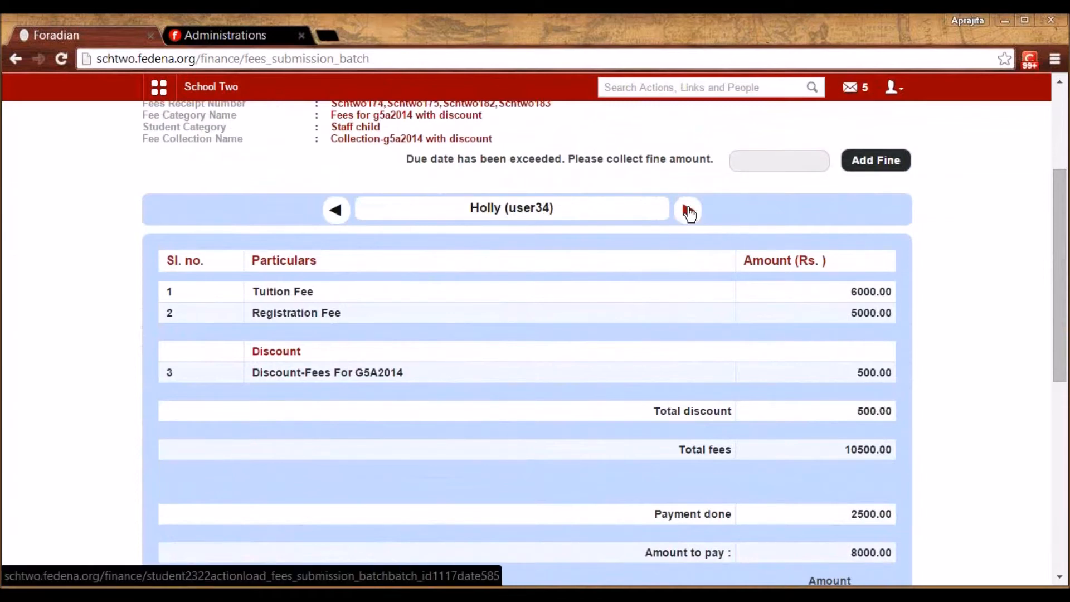
click(689, 210)
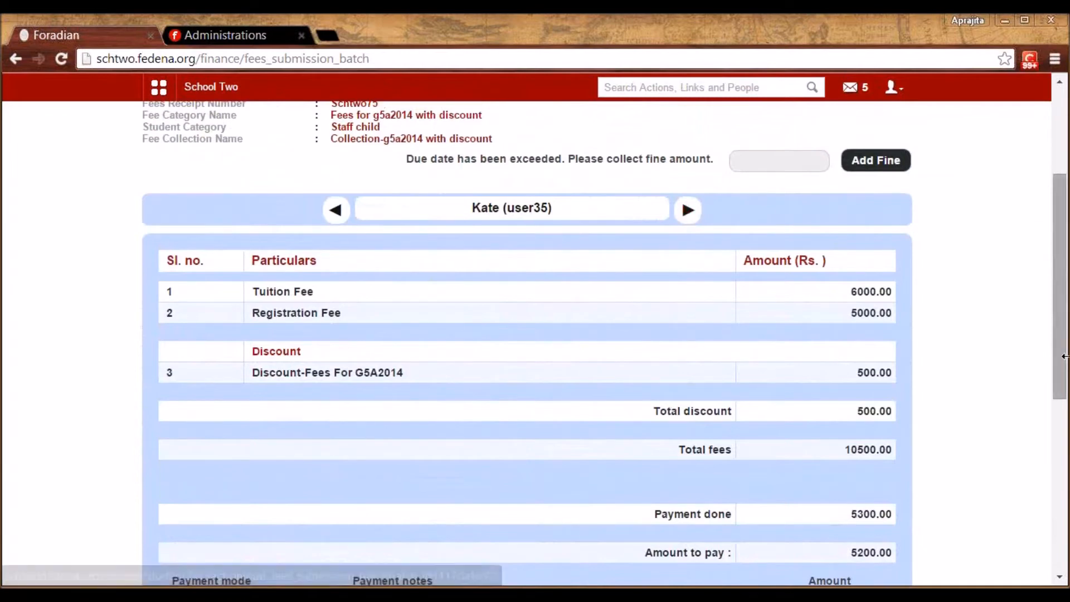
drag(1056, 366, 1059, 511)
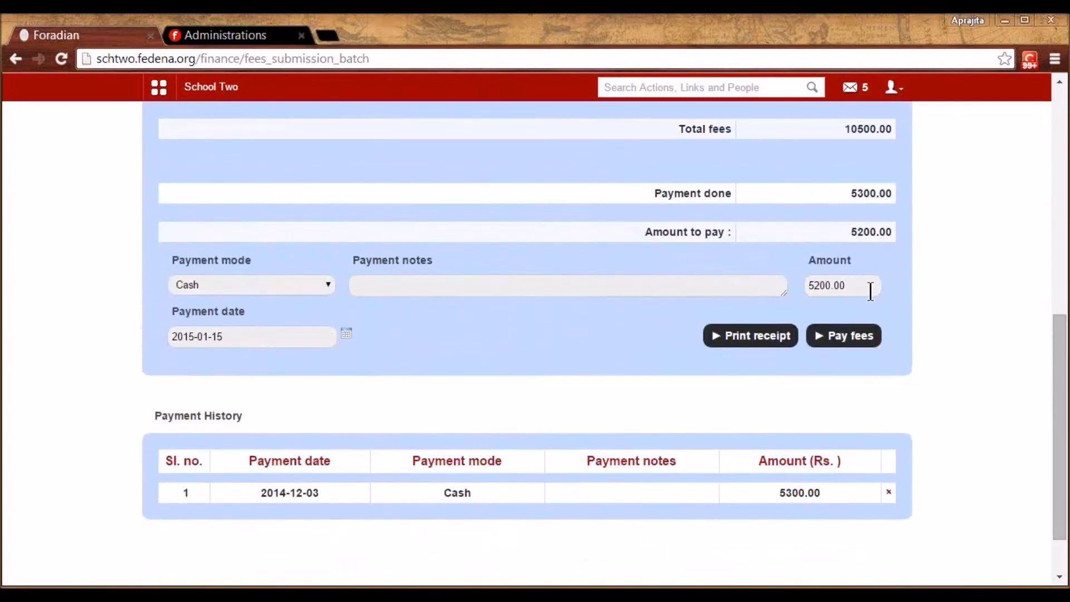
Delete the student's 5300.00 payment from the payment history
click(889, 486)
click(580, 184)
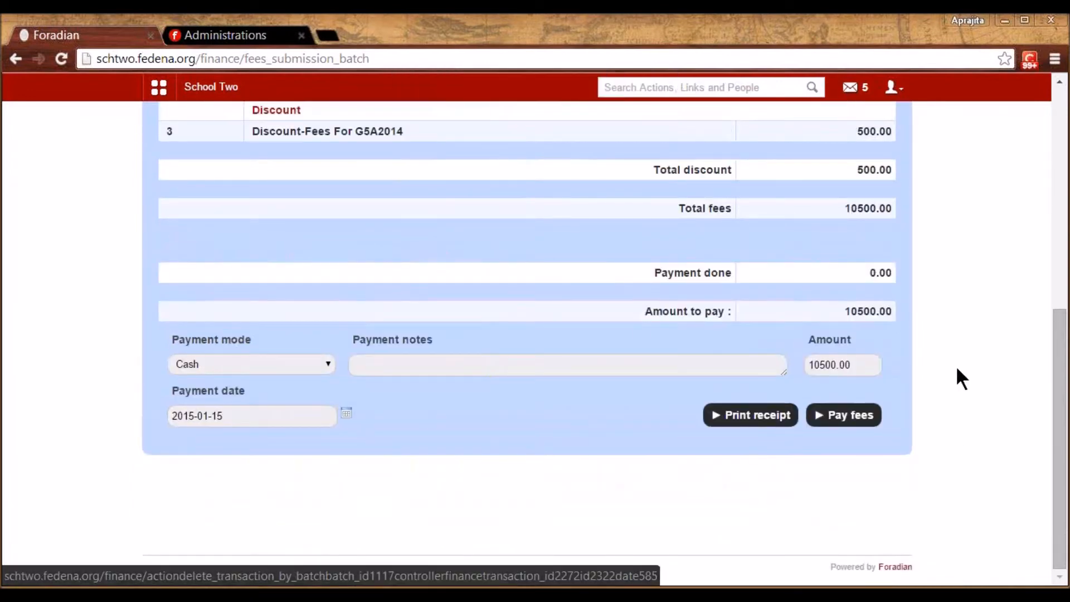
drag(1059, 399, 1060, 358)
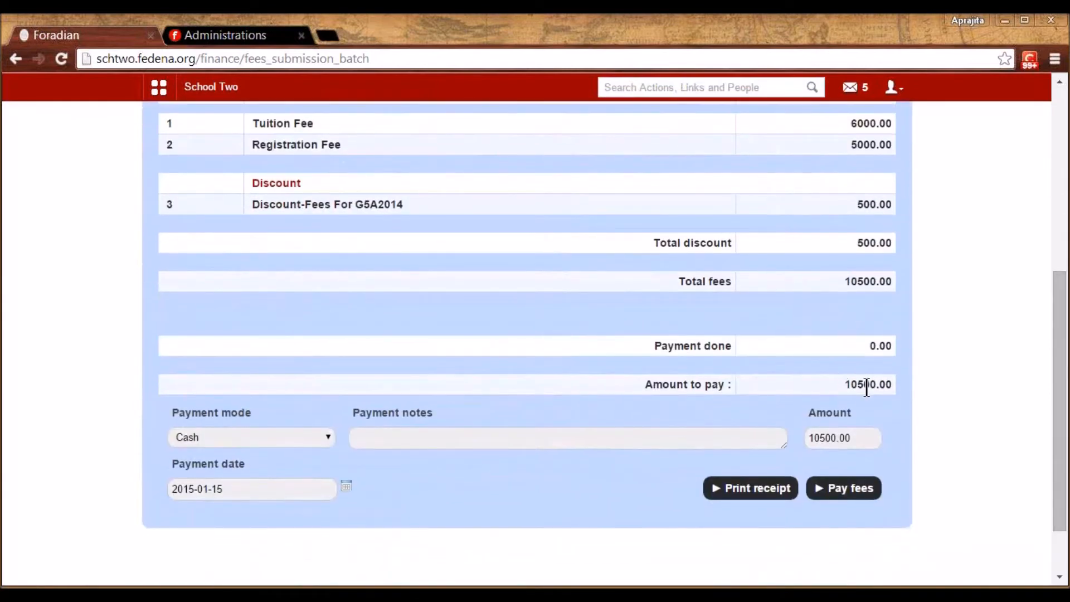
Pay 780 in cash toward the student's fees
drag(857, 436, 794, 436)
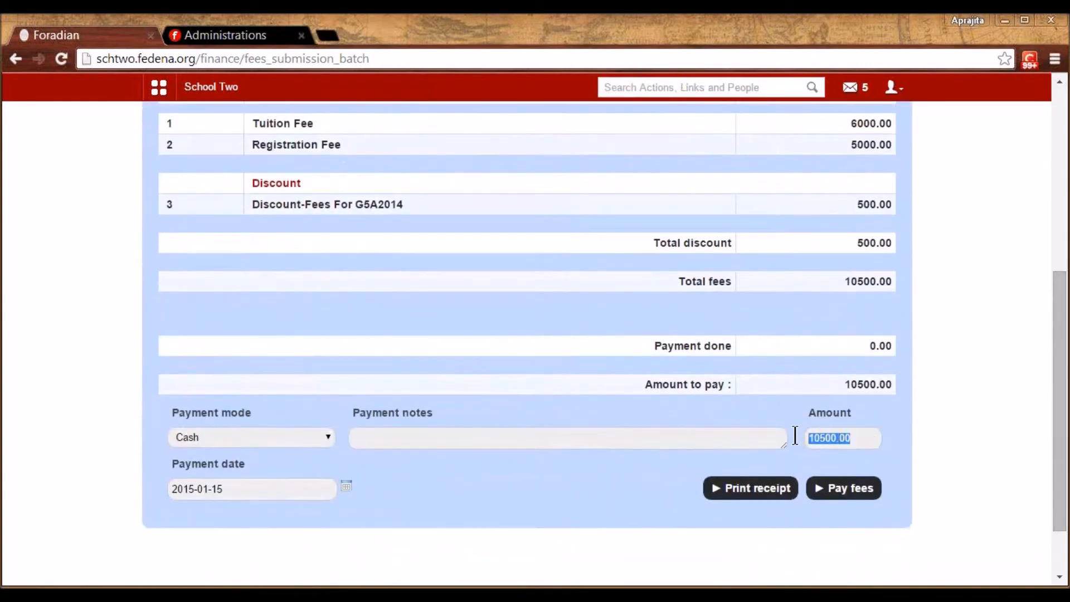
text(78)
click(406, 443)
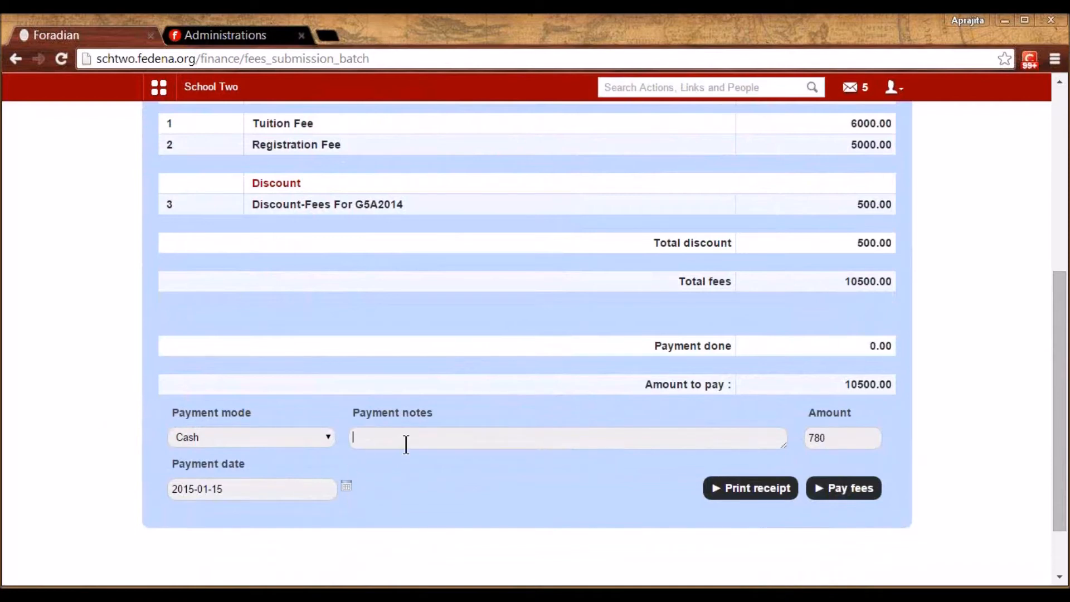
click(329, 432)
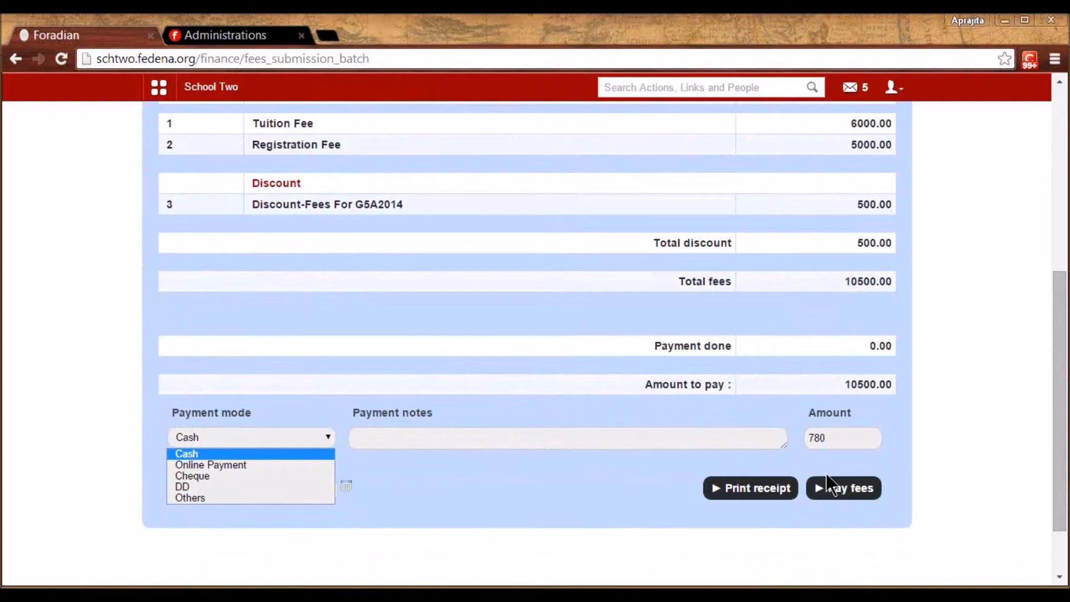
click(846, 489)
Pay a further 890 toward the student's fees
drag(1065, 412, 1063, 453)
click(864, 359)
drag(854, 360, 796, 359)
text(890)
click(841, 408)
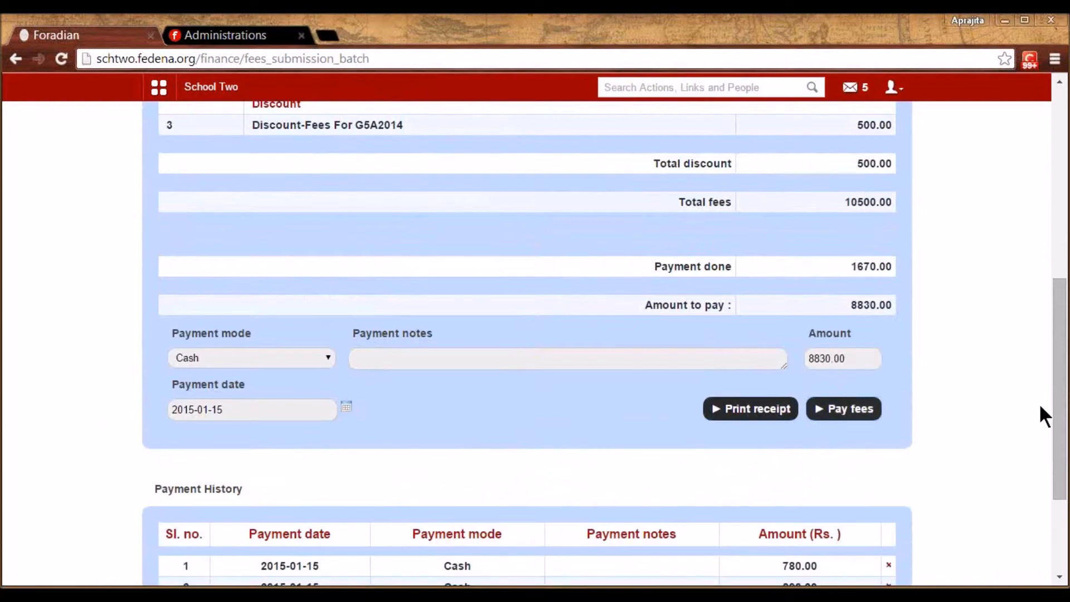
Pay the remaining 8830.00 balance and open the printable fee receipt
mouse_move(1064, 422)
mouse_down()
mouse_move(1065, 505)
mouse_move(1067, 330)
mouse_move(1066, 471)
mouse_move(1064, 405)
mouse_up()
click(843, 449)
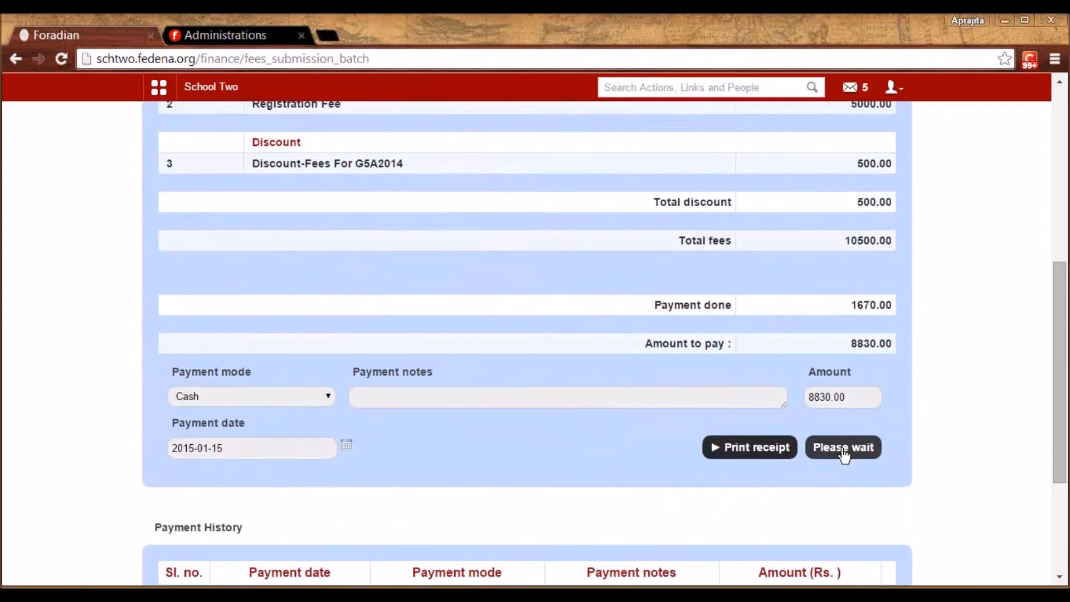
mouse_move(1056, 443)
mouse_down()
mouse_move(1053, 489)
mouse_move(1053, 453)
mouse_up()
click(799, 313)
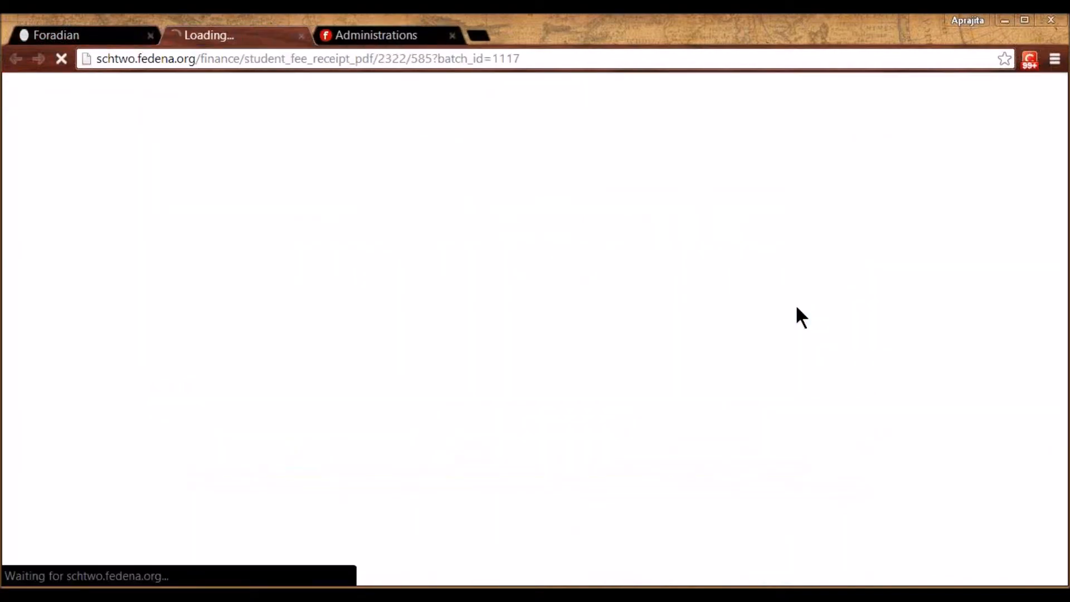
Review the three payments on the receipt PDF, then return to the Foradian fee submission tab
scroll(835, 384, down, 6)
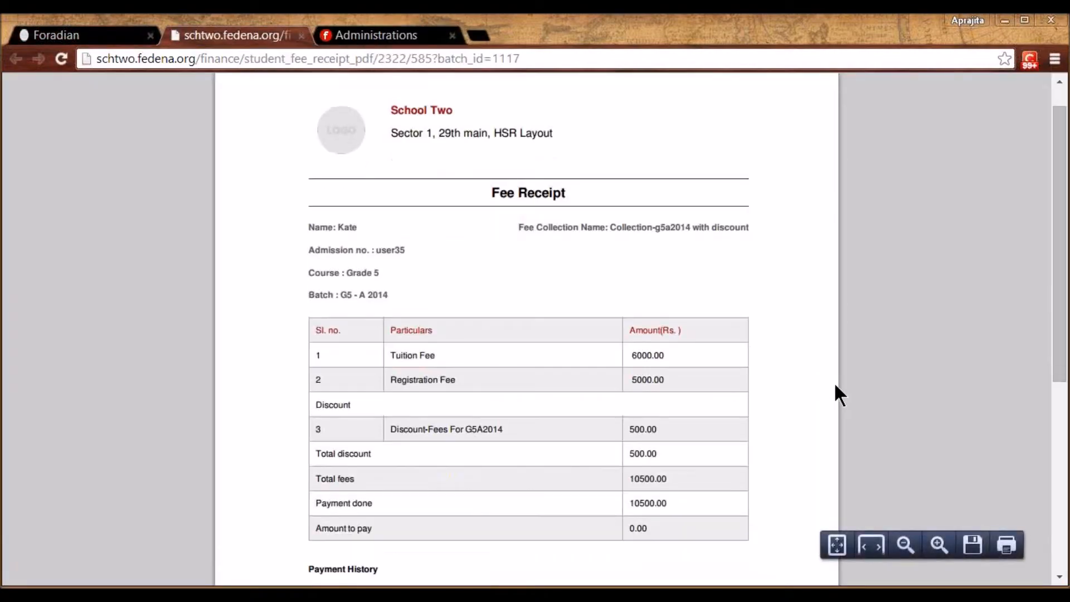
scroll(835, 385, up, 4)
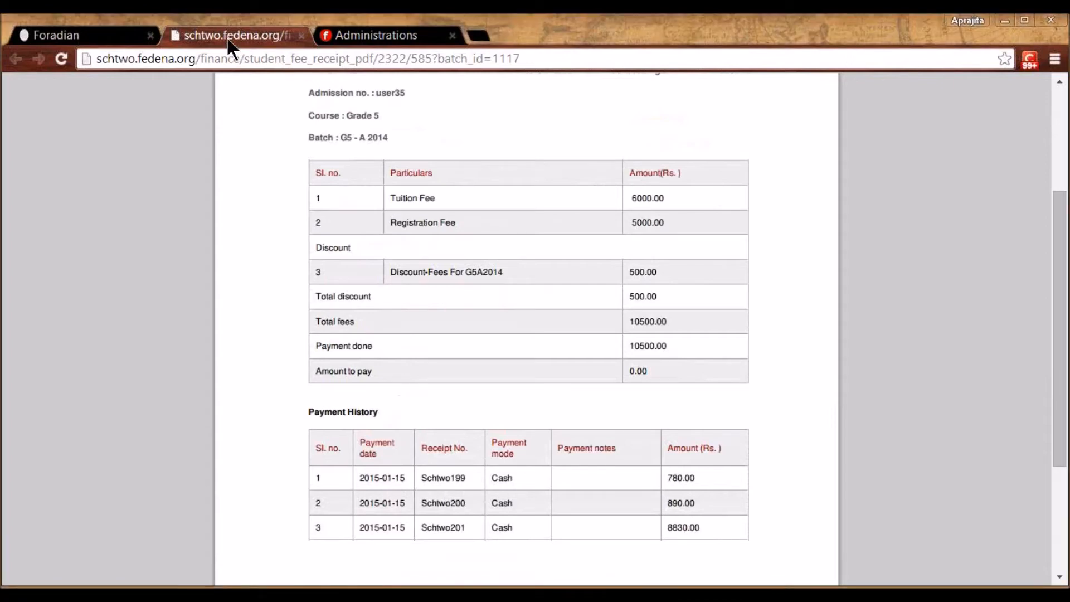
click(122, 32)
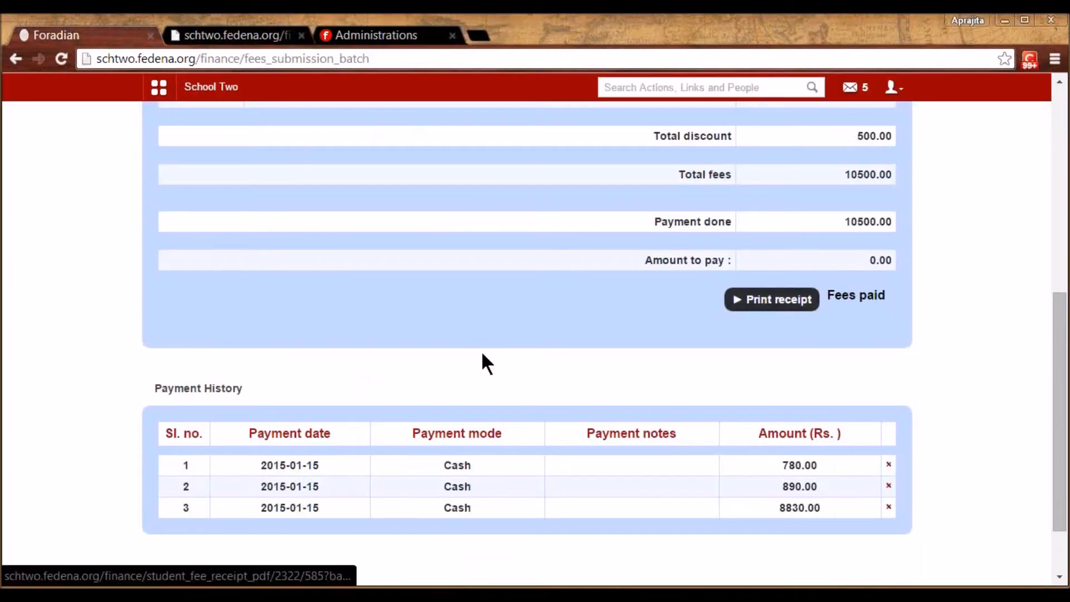
scroll(483, 356, up, 8)
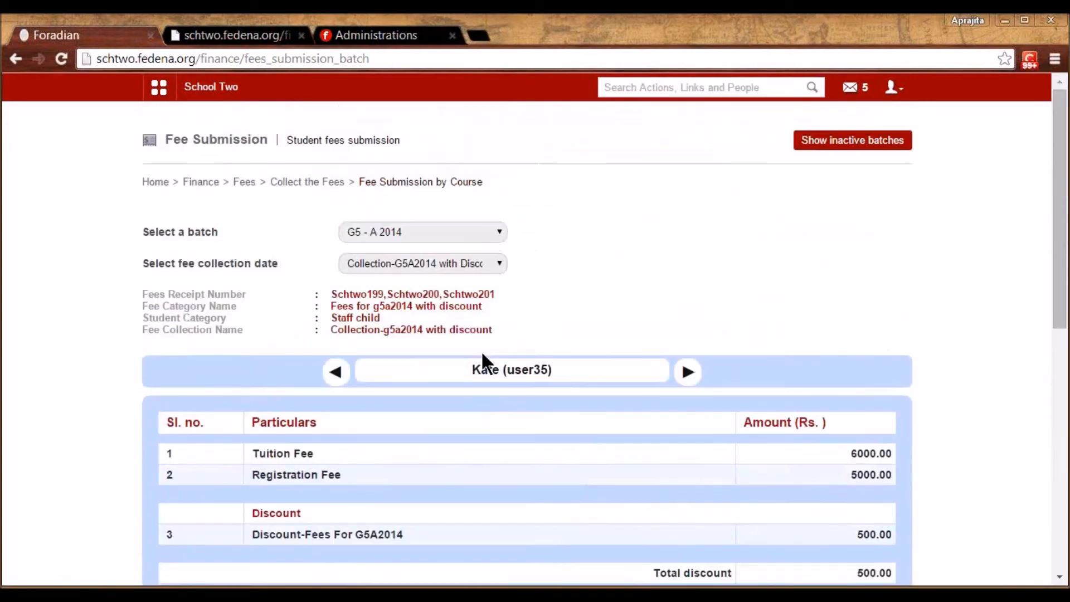
Check the next student, then search for a student in per-student fee submission
click(686, 373)
click(317, 181)
click(626, 233)
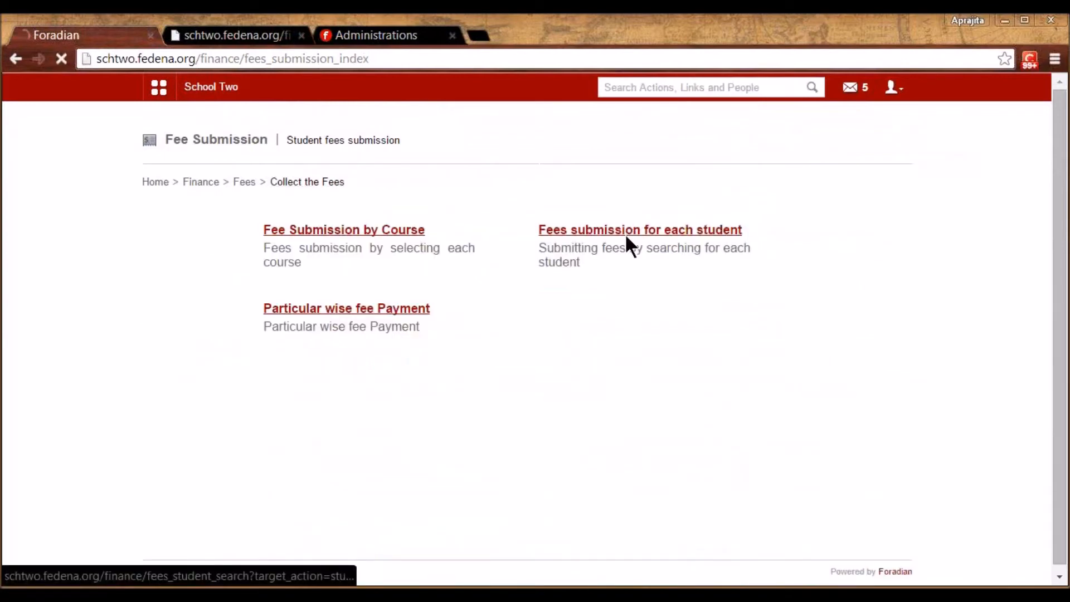
click(354, 225)
text(nikki)
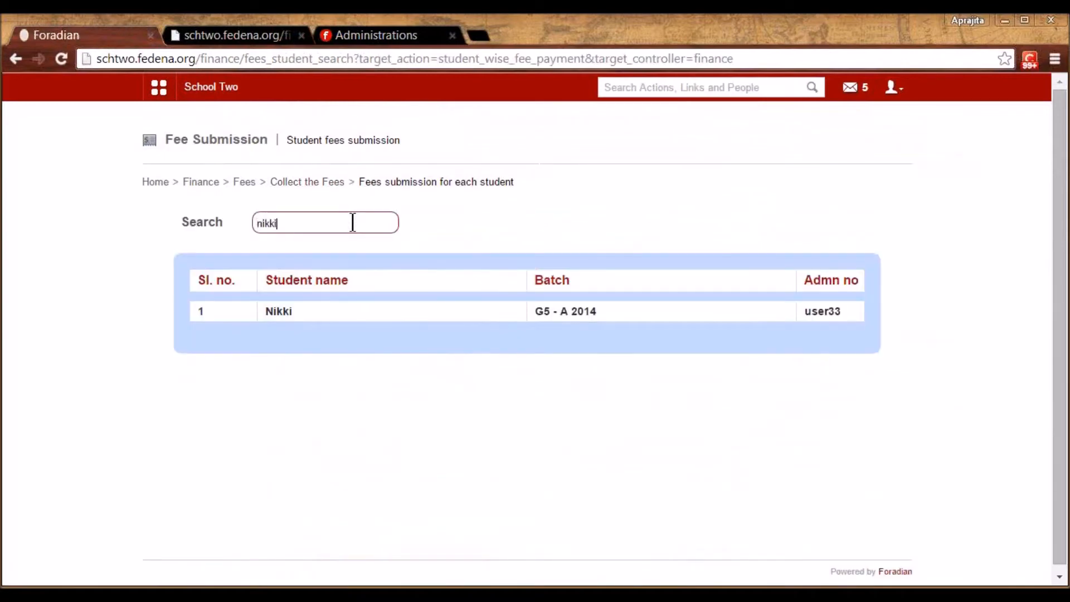
click(279, 313)
View that student's Collection-G5A2014 with Discount fees: 8200.00 paid, 2300.00 due
click(346, 230)
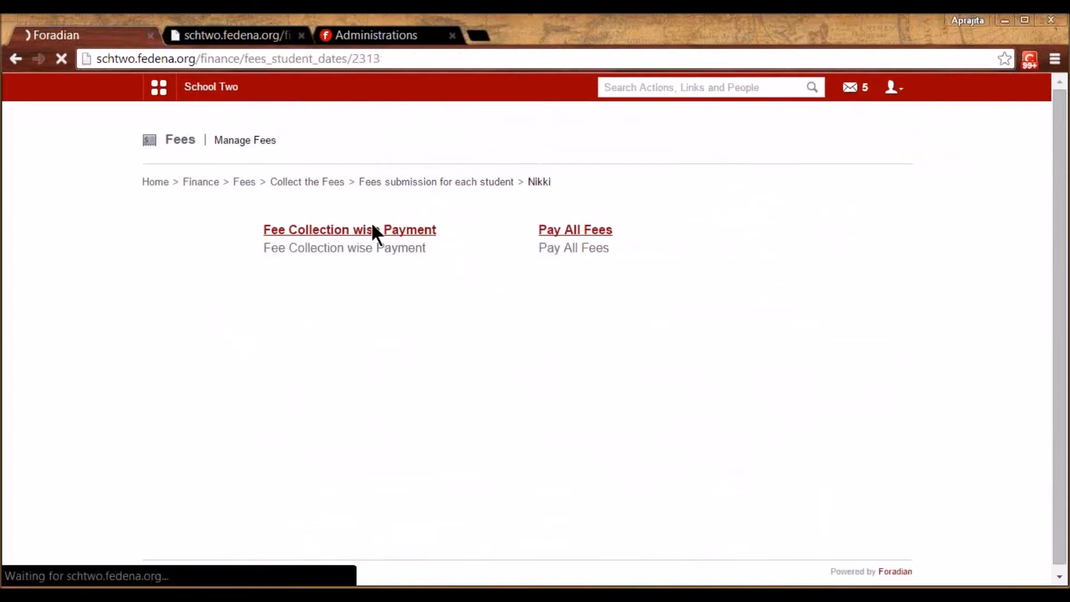
click(418, 232)
click(409, 259)
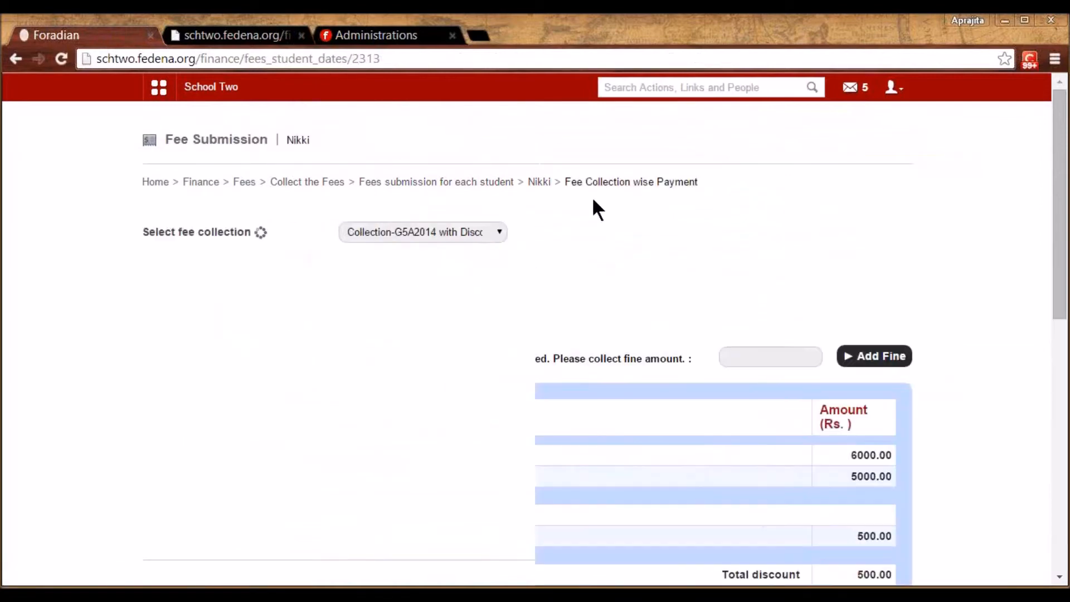
mouse_move(1061, 305)
mouse_down()
mouse_move(1061, 490)
mouse_move(1062, 314)
mouse_up()
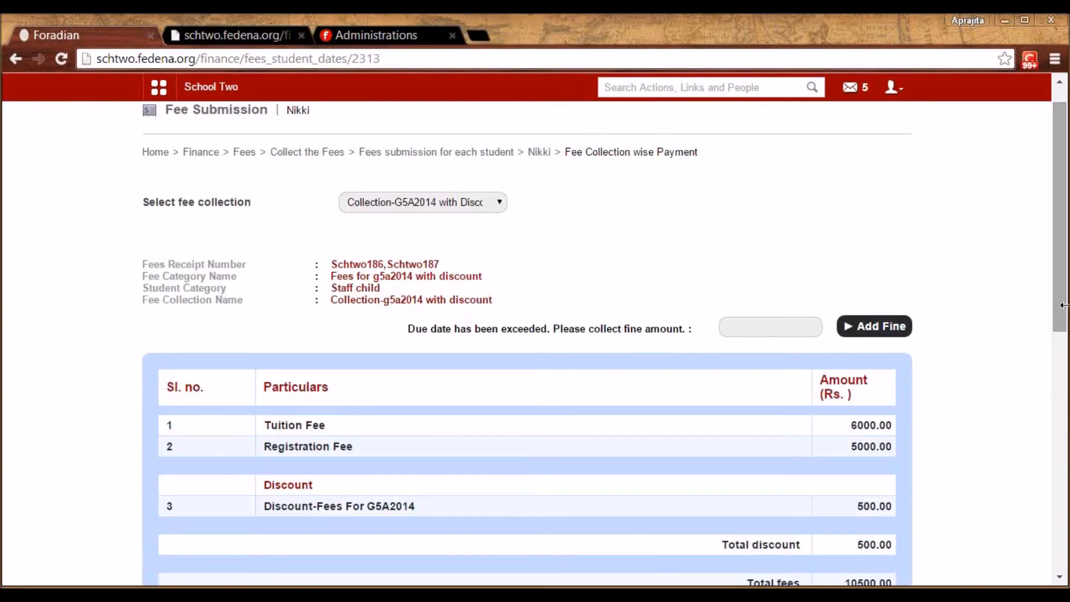
click(306, 157)
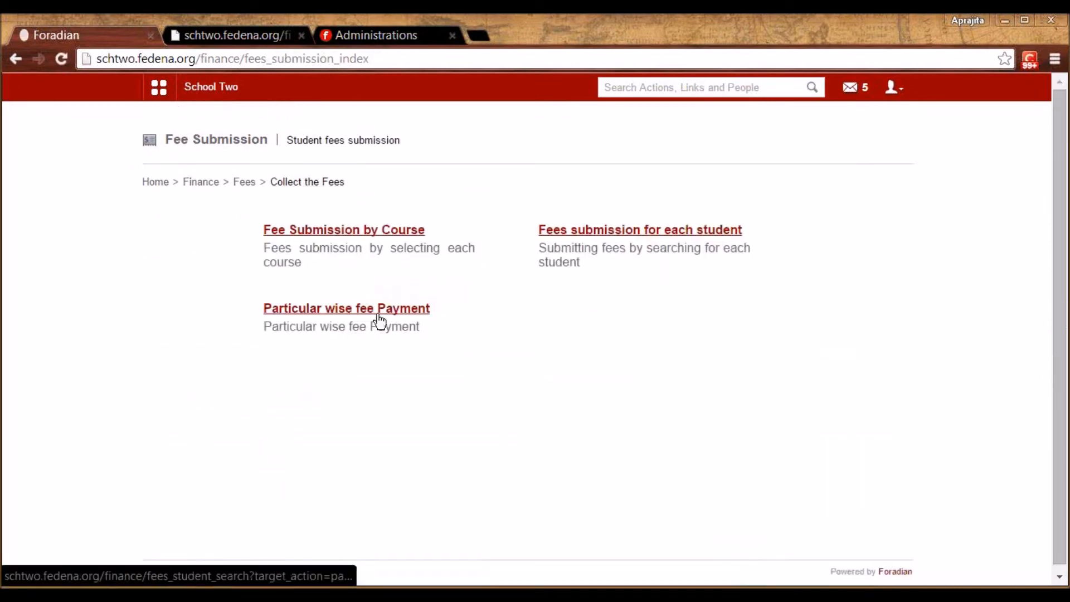
Start particular-wise payment for the searched student on Collection-G5A2014 with Discount
click(365, 320)
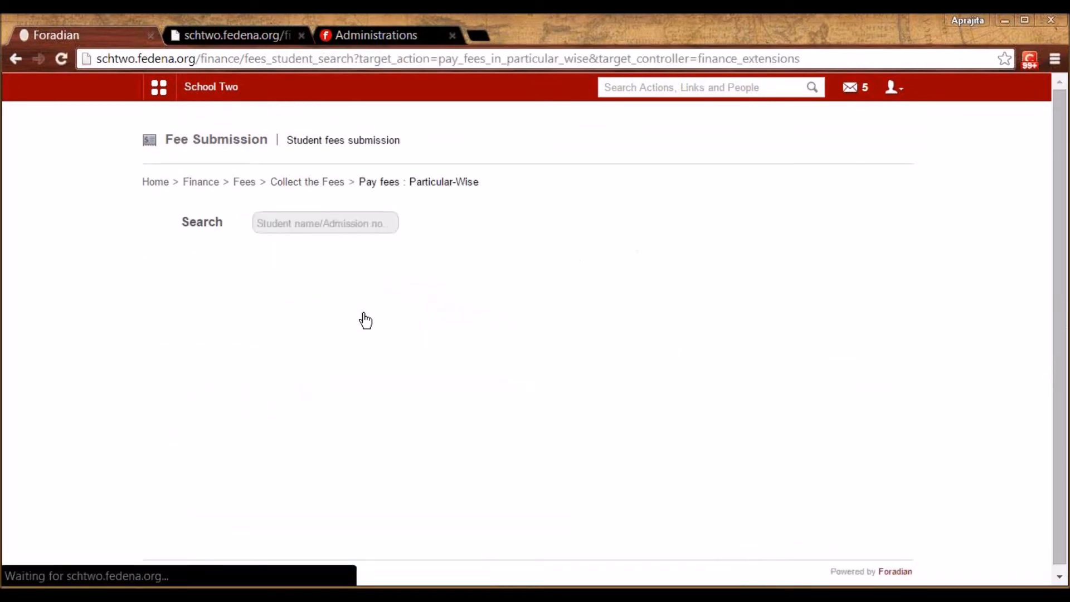
click(346, 215)
text(nikki)
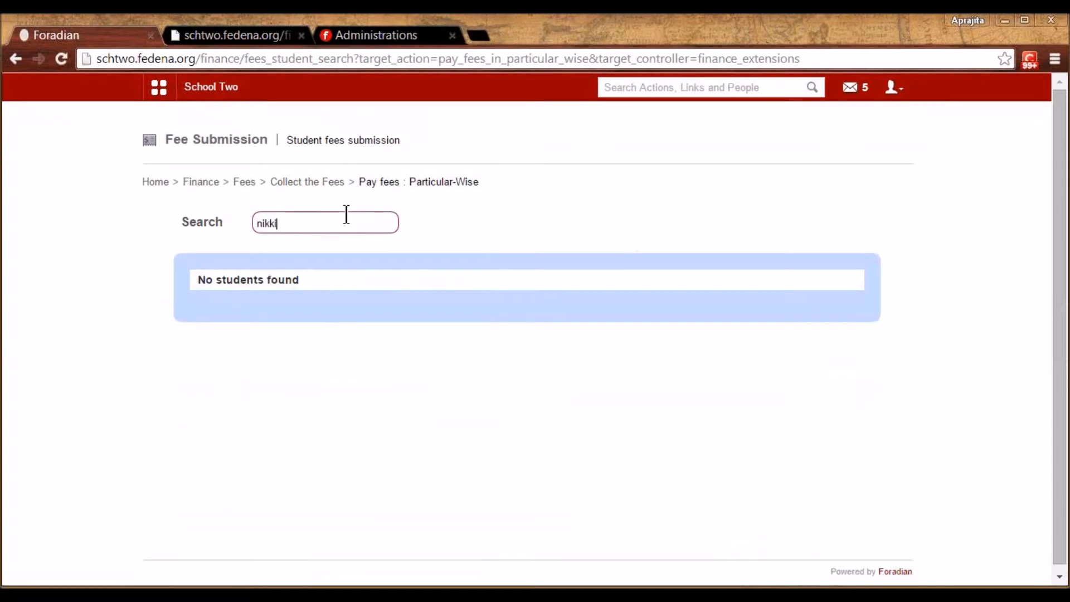
click(286, 312)
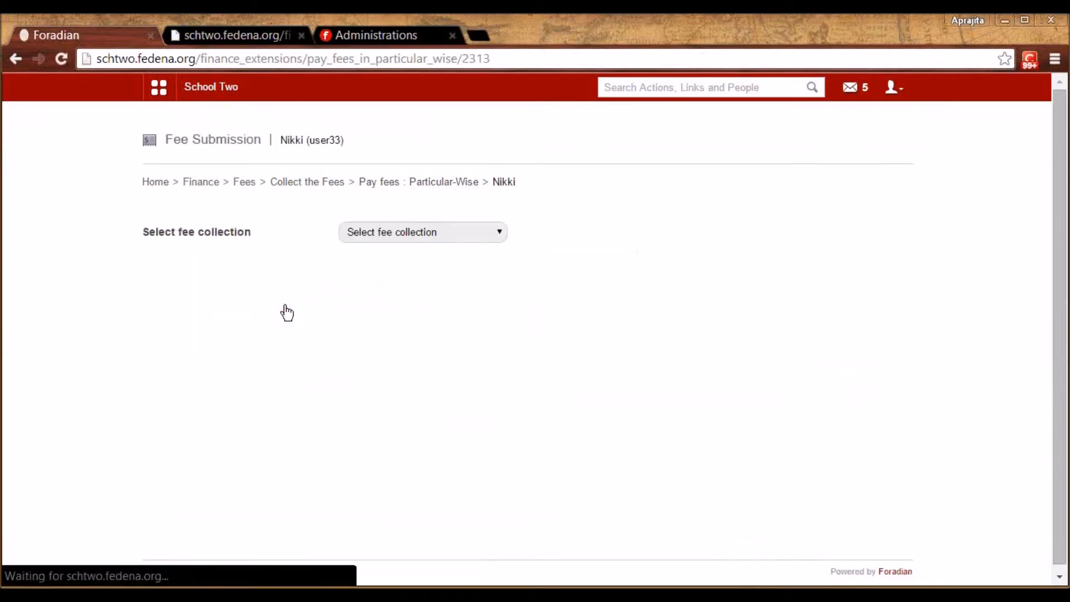
click(389, 230)
click(390, 257)
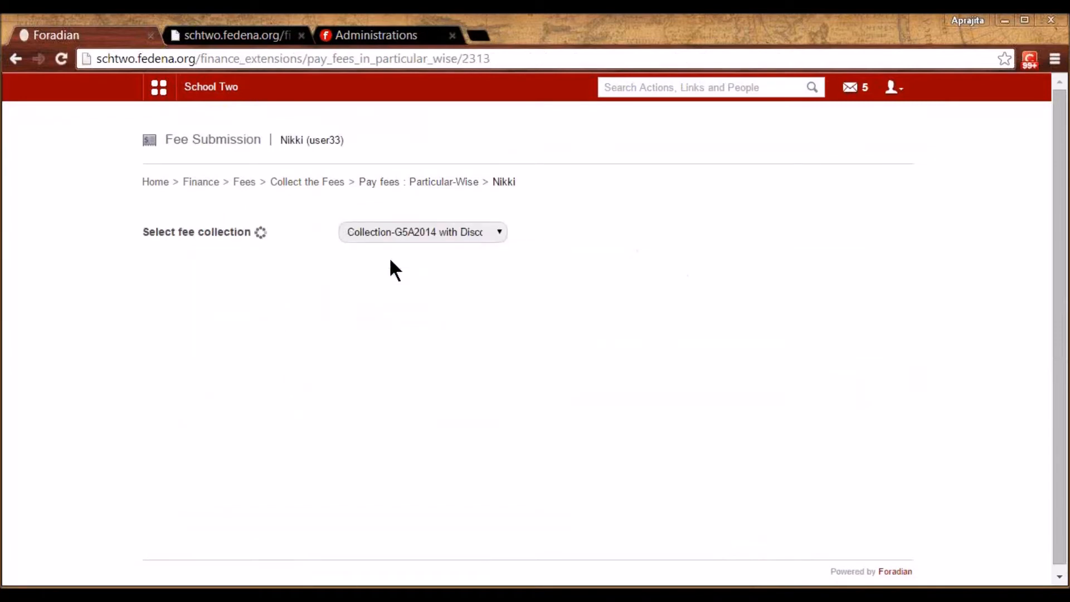
Enter 6000 for the tuition fee with a 500 discount named 'discount'
drag(1058, 311, 1060, 404)
click(808, 237)
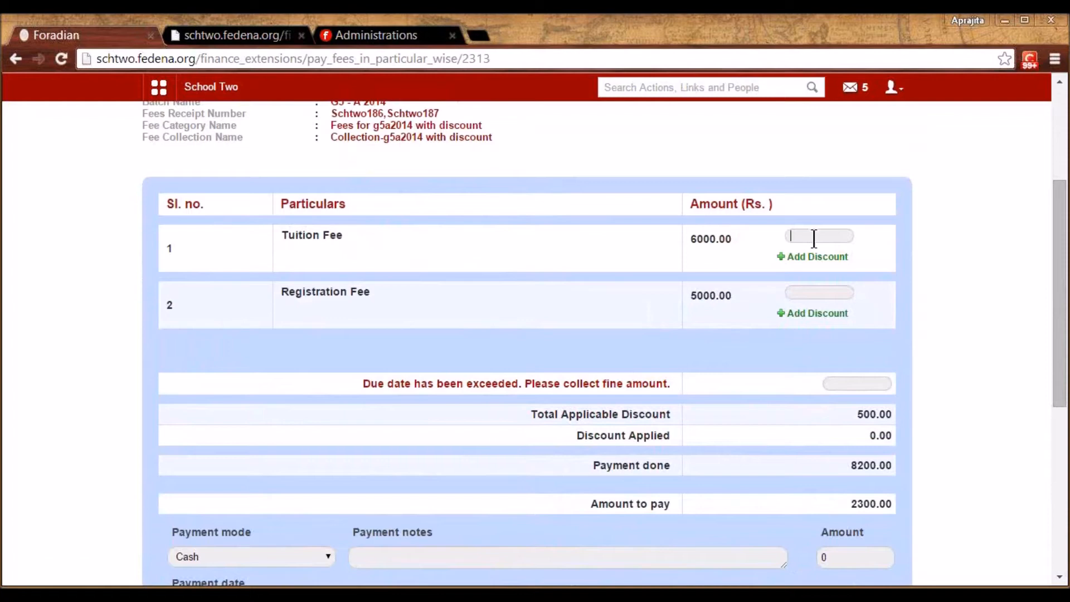
text(6000)
click(807, 266)
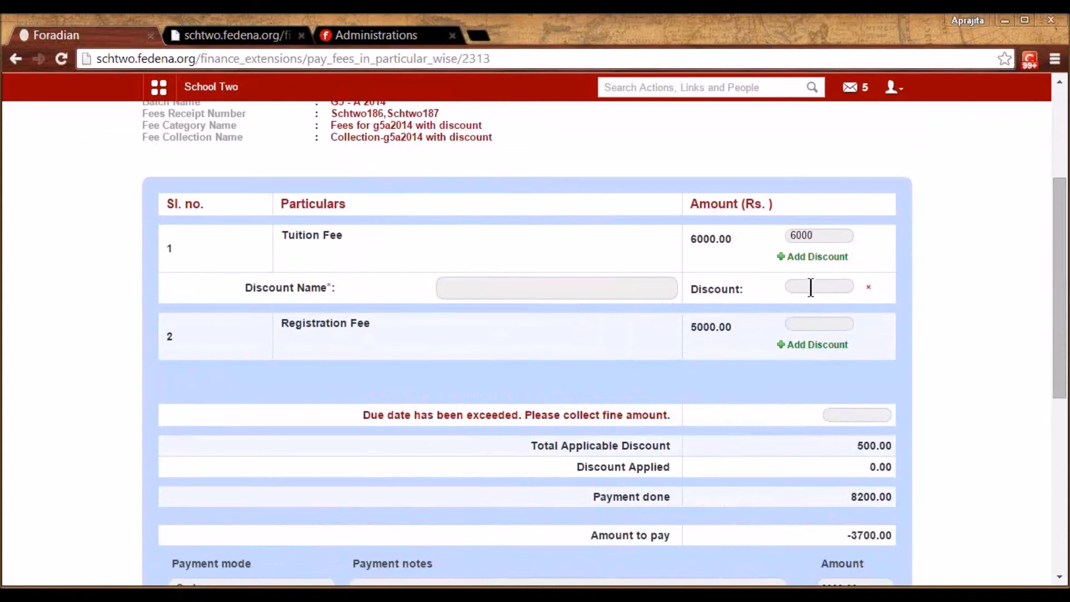
text(550)
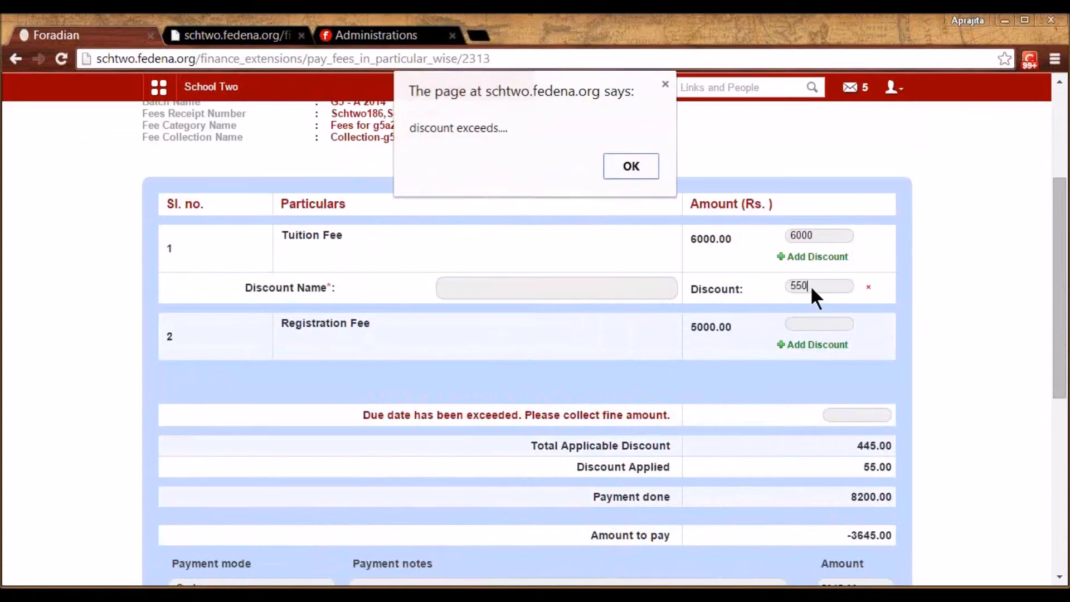
click(632, 166)
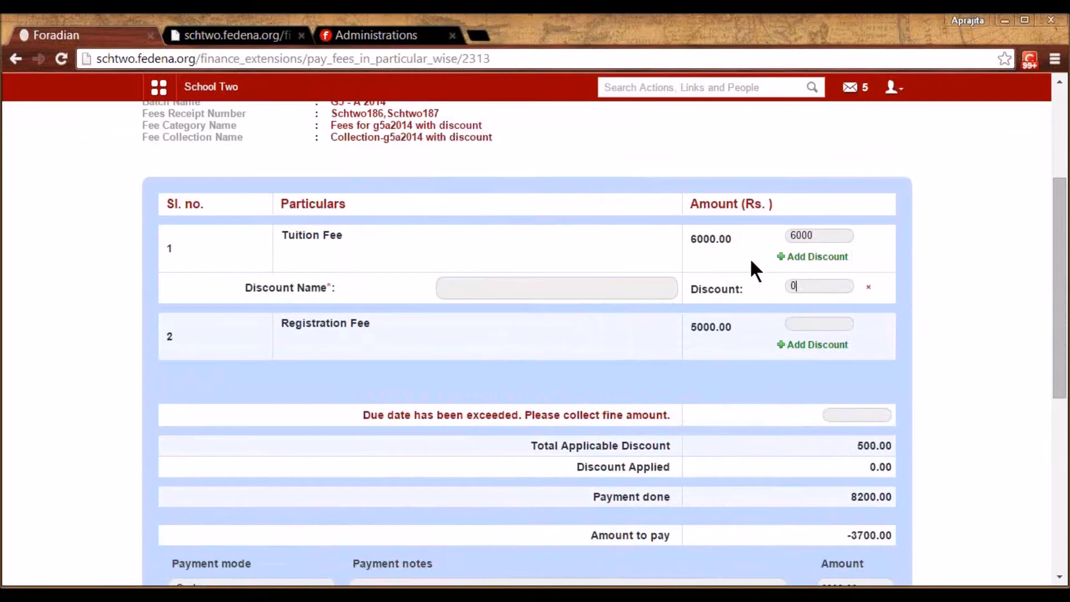
key(BackSpace)
text(500)
click(628, 289)
text(discount)
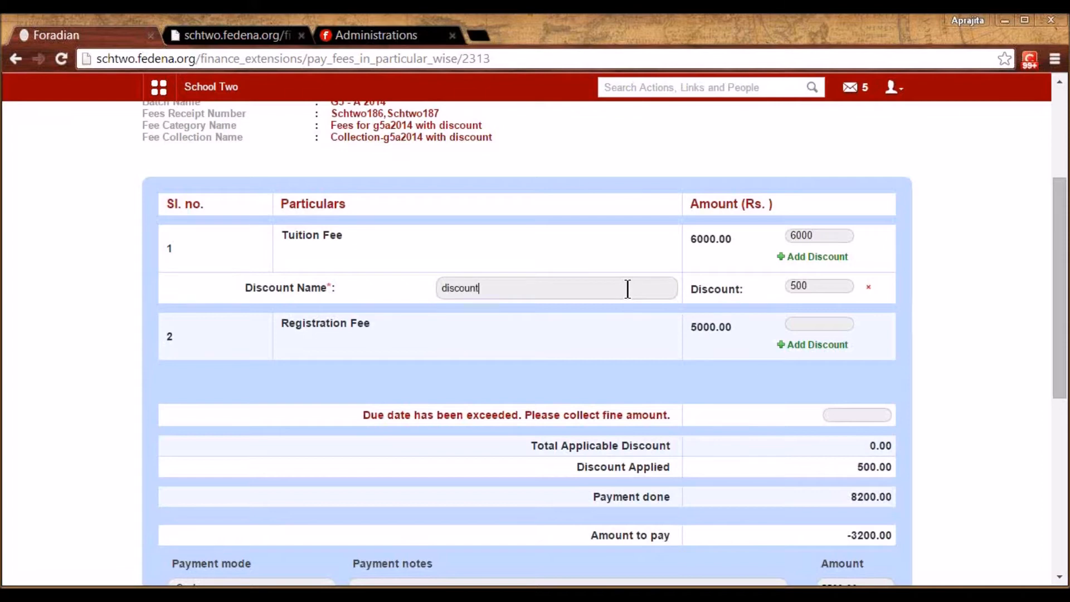
Enter 1000 for the registration fee and leave the payment unsubmitted
click(796, 325)
text(1000)
drag(1063, 359, 1066, 432)
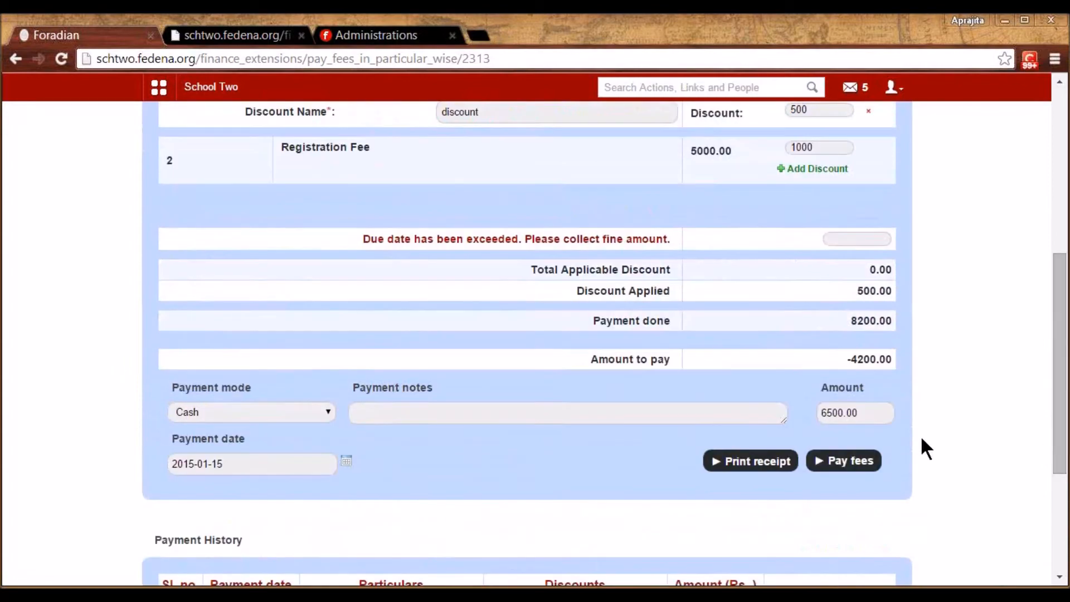
drag(1061, 420, 1059, 294)
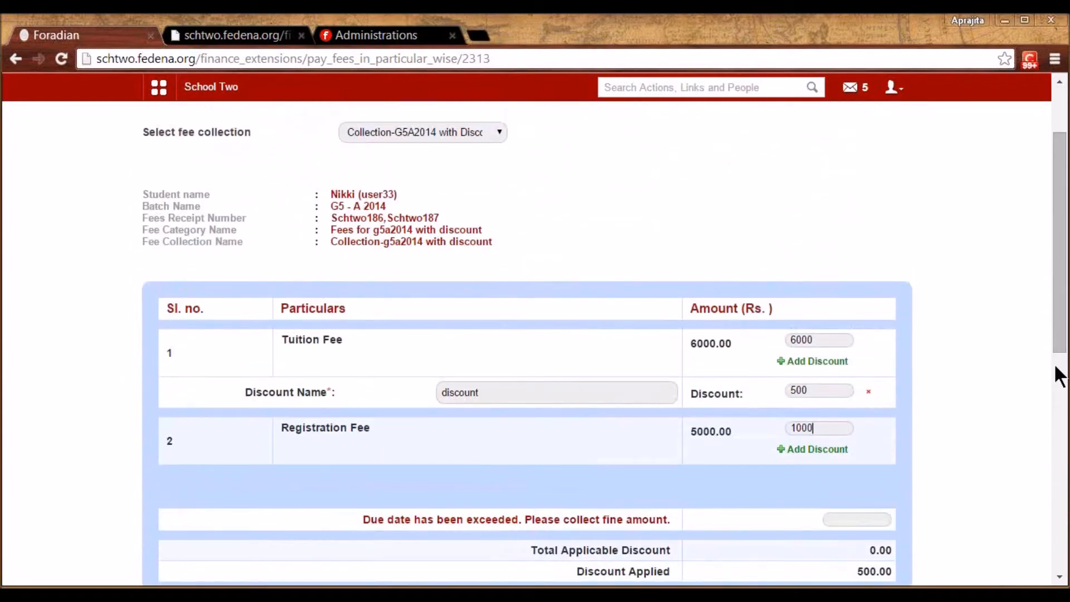
drag(1059, 342, 1056, 301)
click(245, 184)
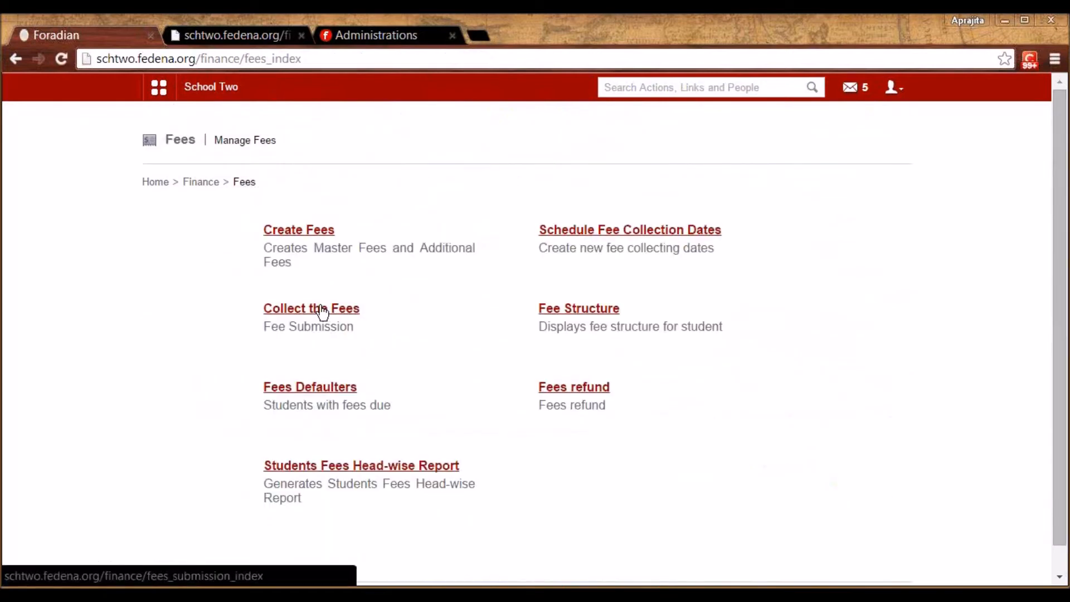
click(560, 311)
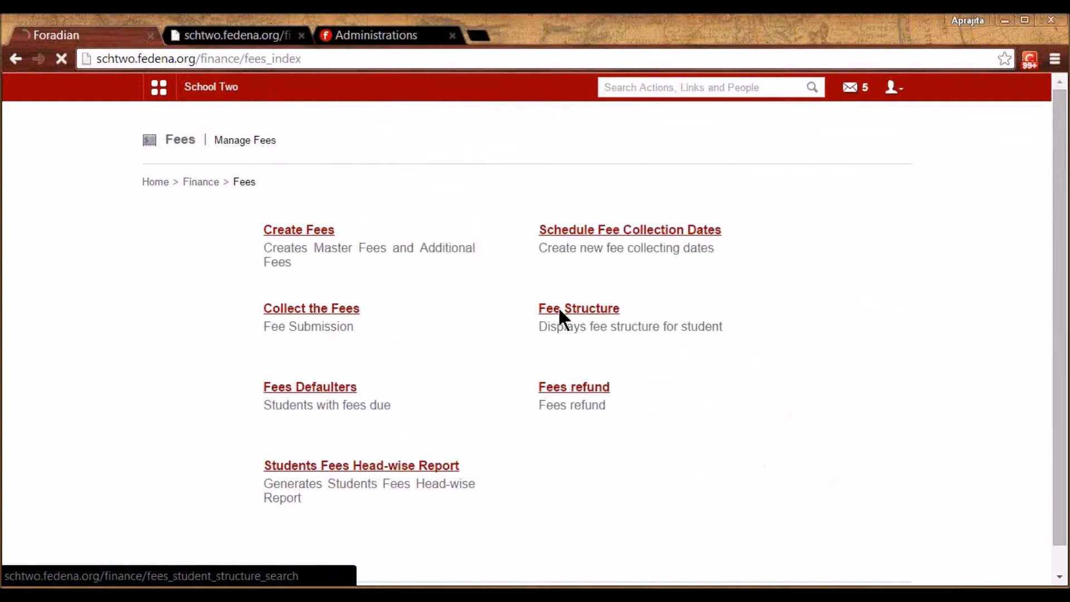
click(312, 223)
text(n)
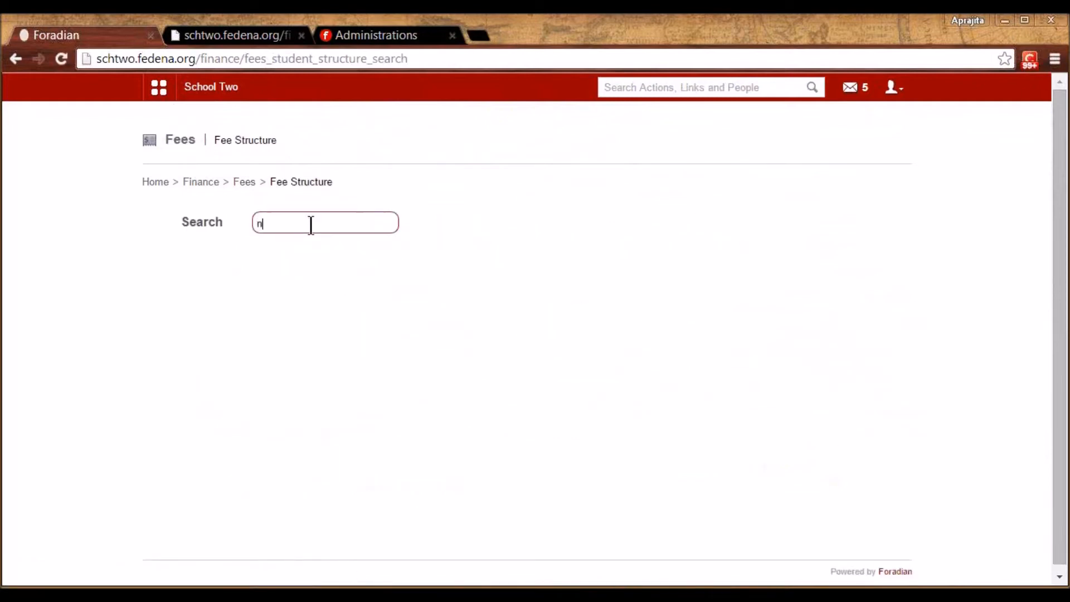
text(ikki)
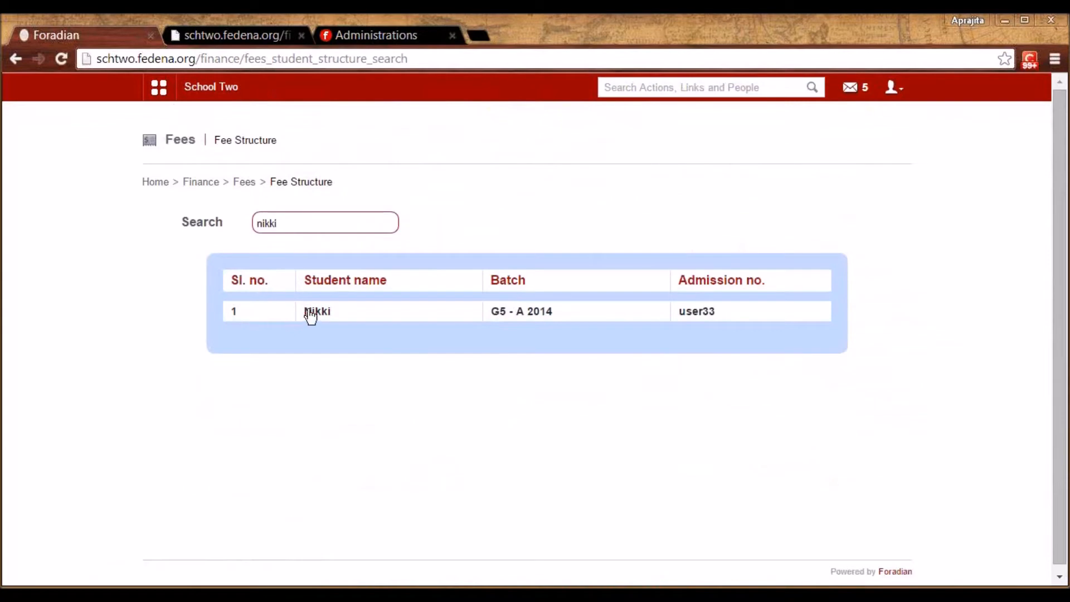
click(310, 314)
click(388, 233)
click(387, 256)
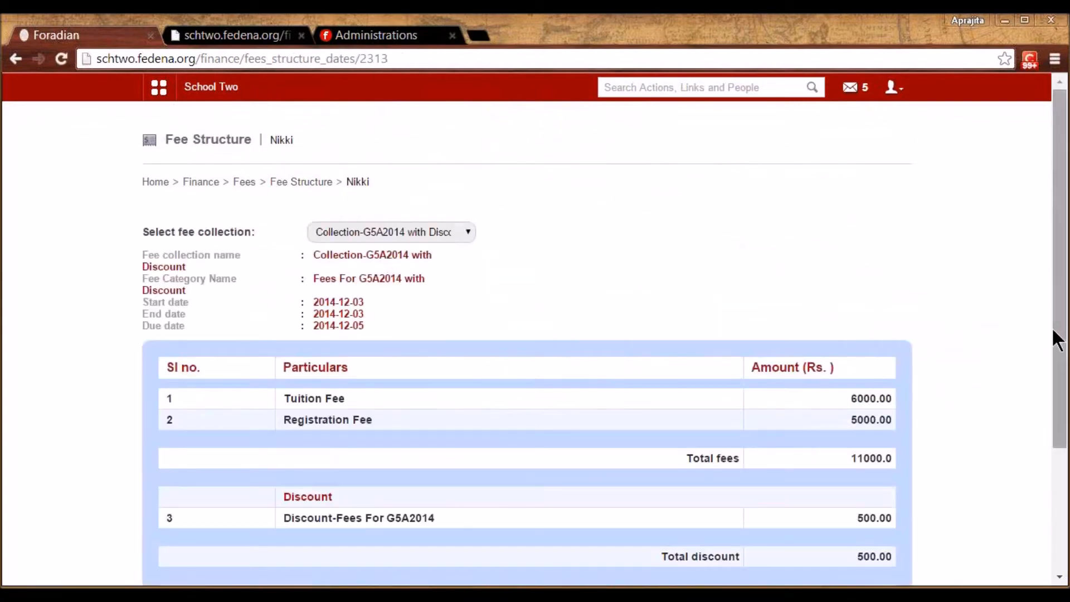
drag(1061, 342, 1061, 435)
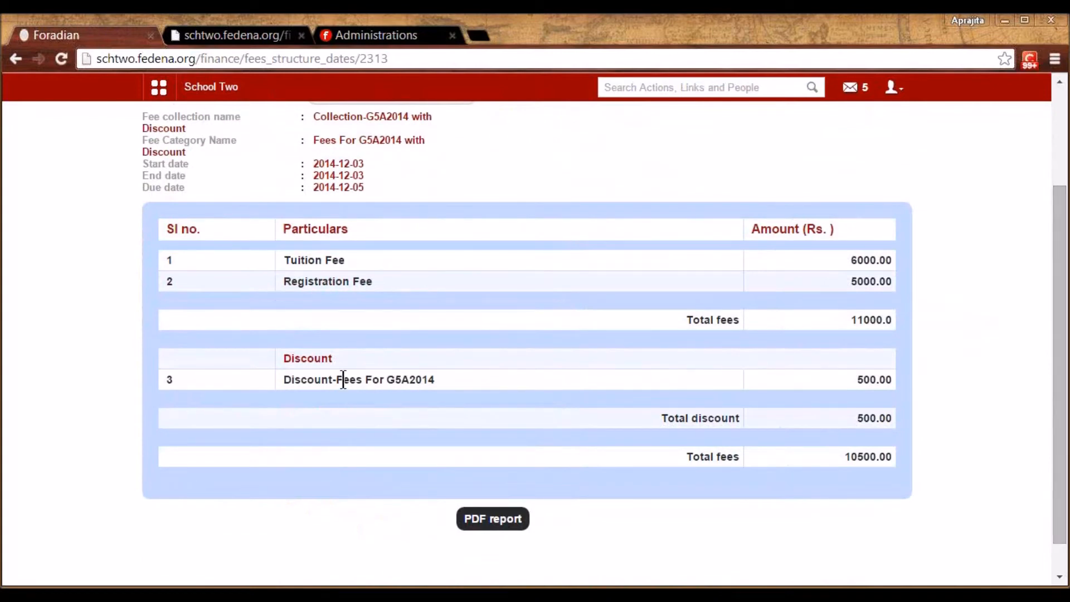
drag(1065, 350, 1065, 275)
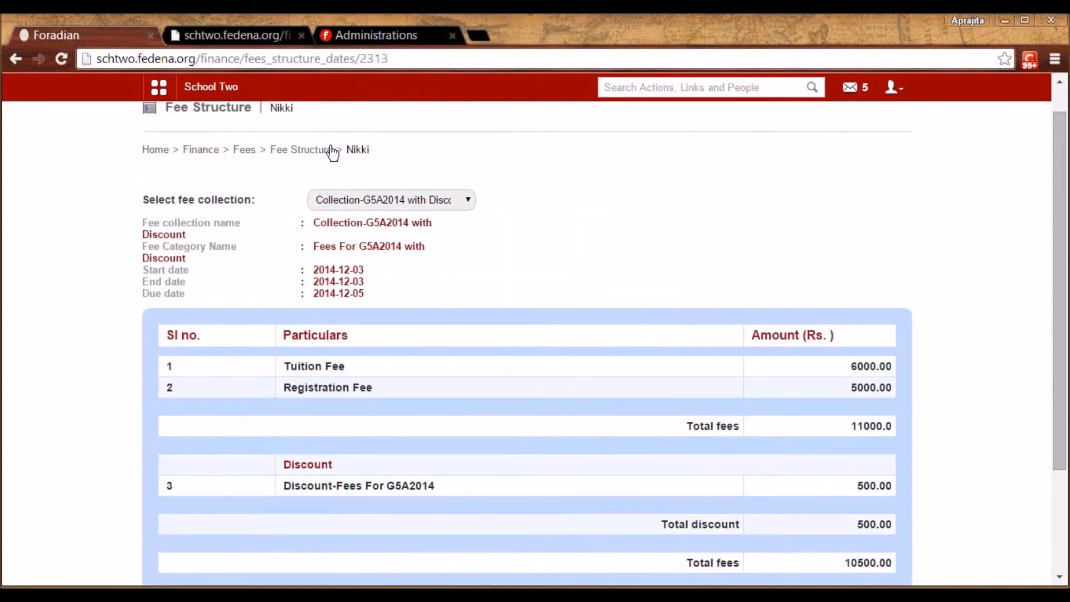
click(246, 150)
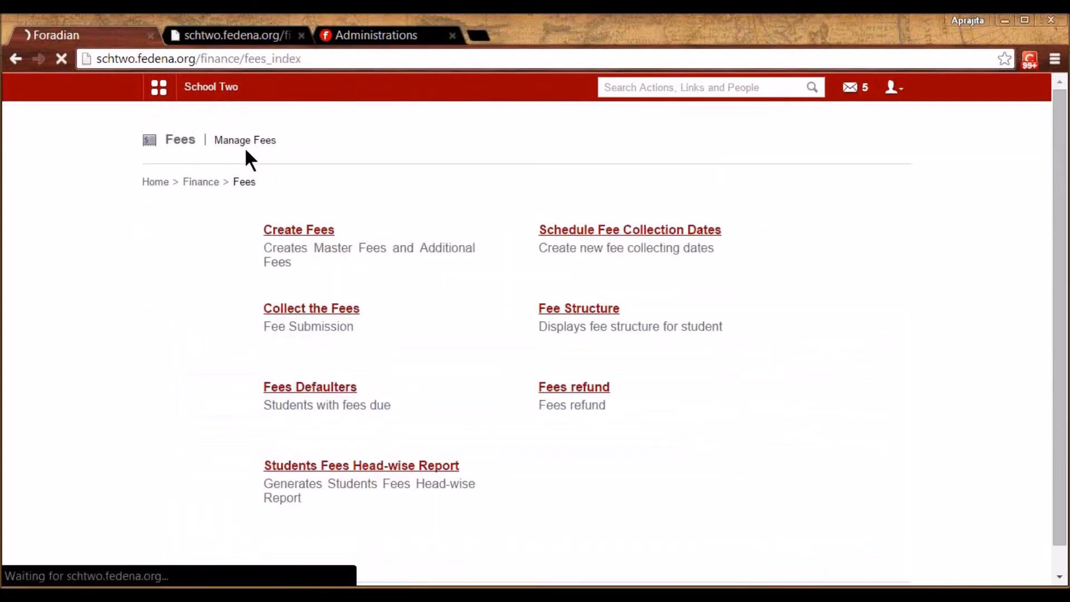
Run the Students Fees Head-wise batch-wise report for the Grade 1 course
click(346, 468)
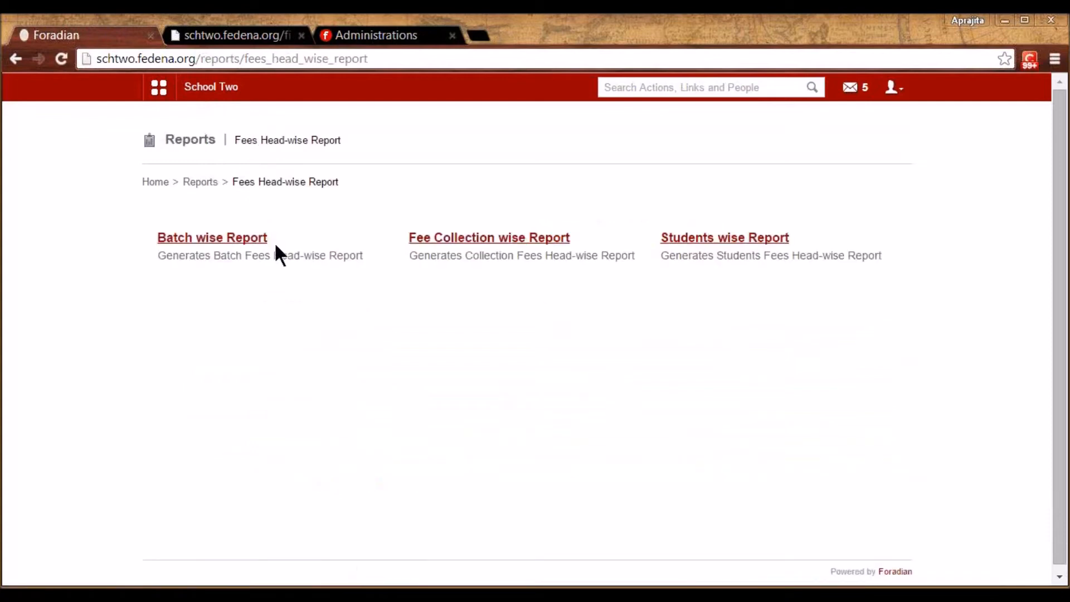
click(234, 239)
click(338, 244)
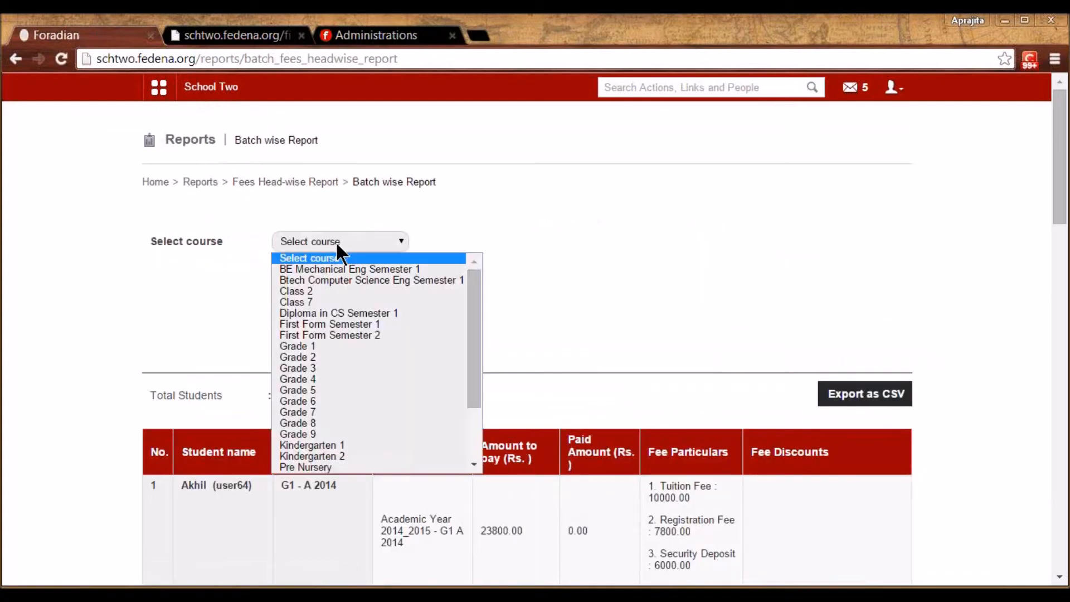
click(324, 347)
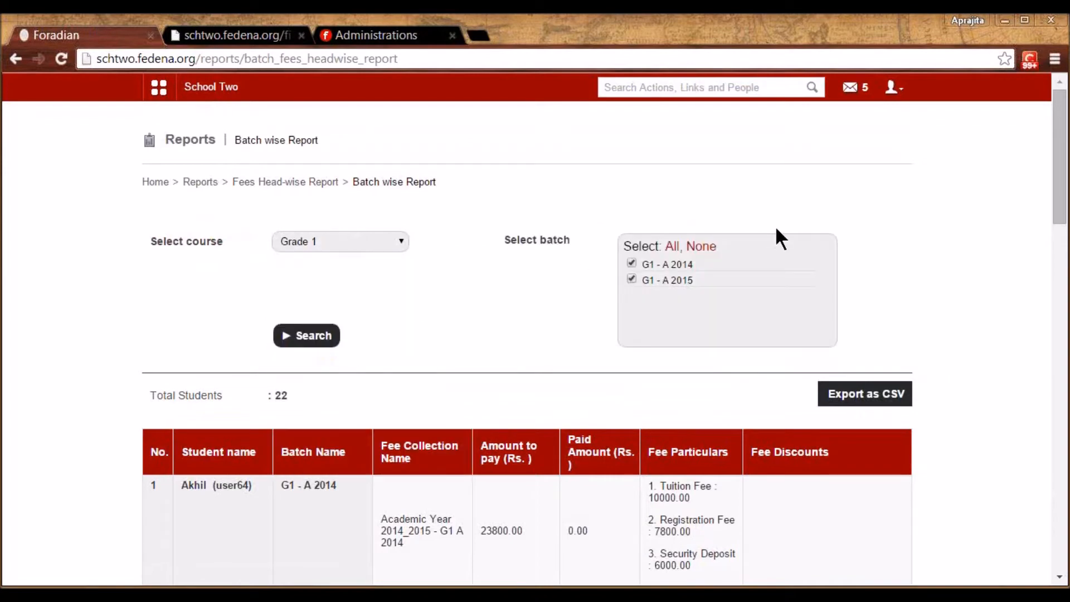
click(306, 338)
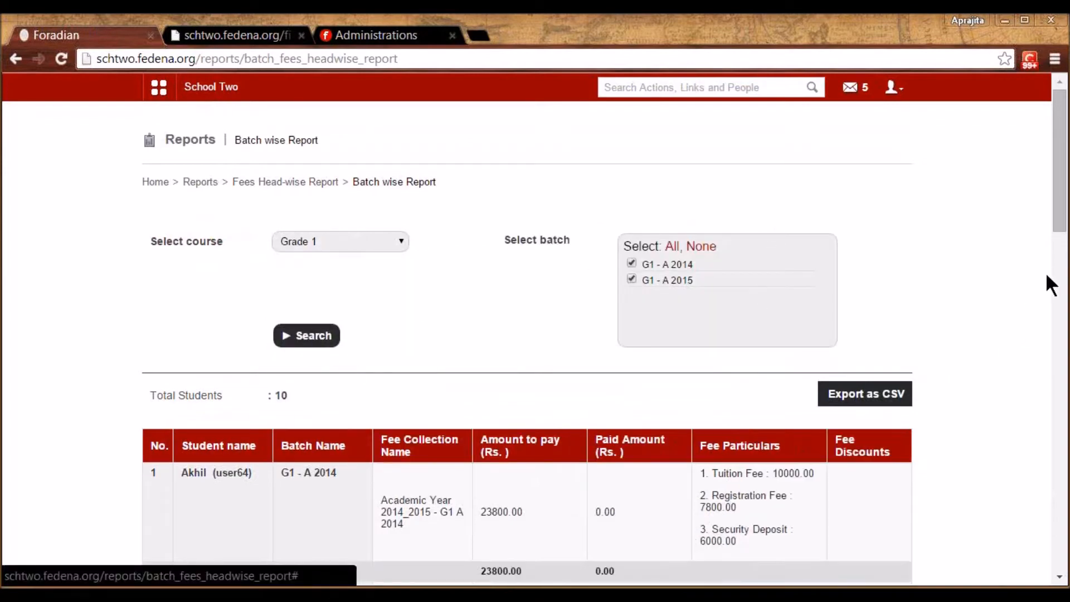
Review the Grade 1 report, noting a student's 14133.00 paid amount
scroll(919, 319, down, 3)
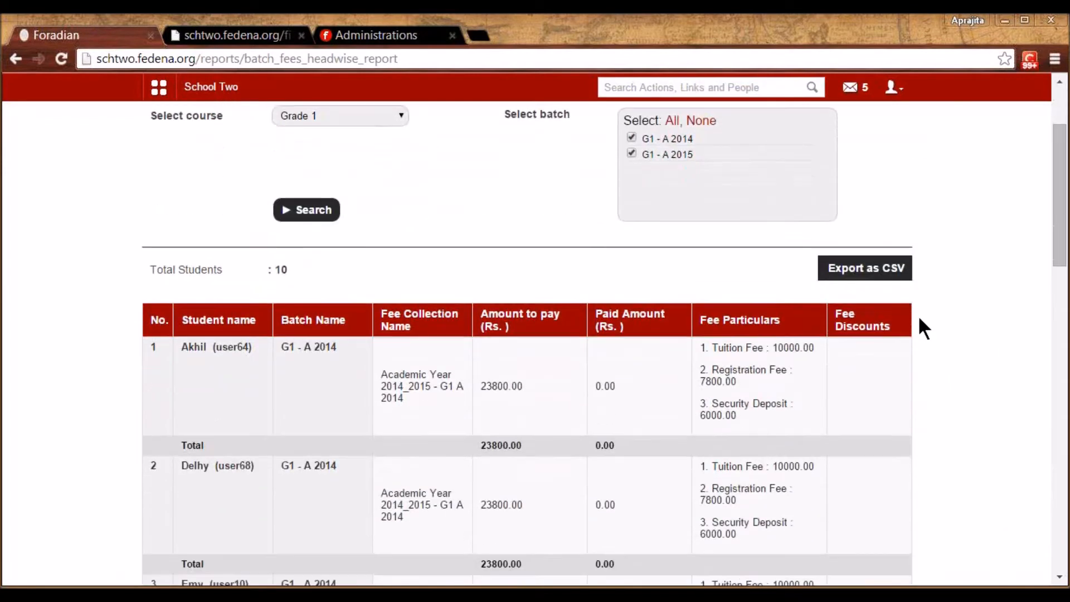
scroll(920, 319, down, 2)
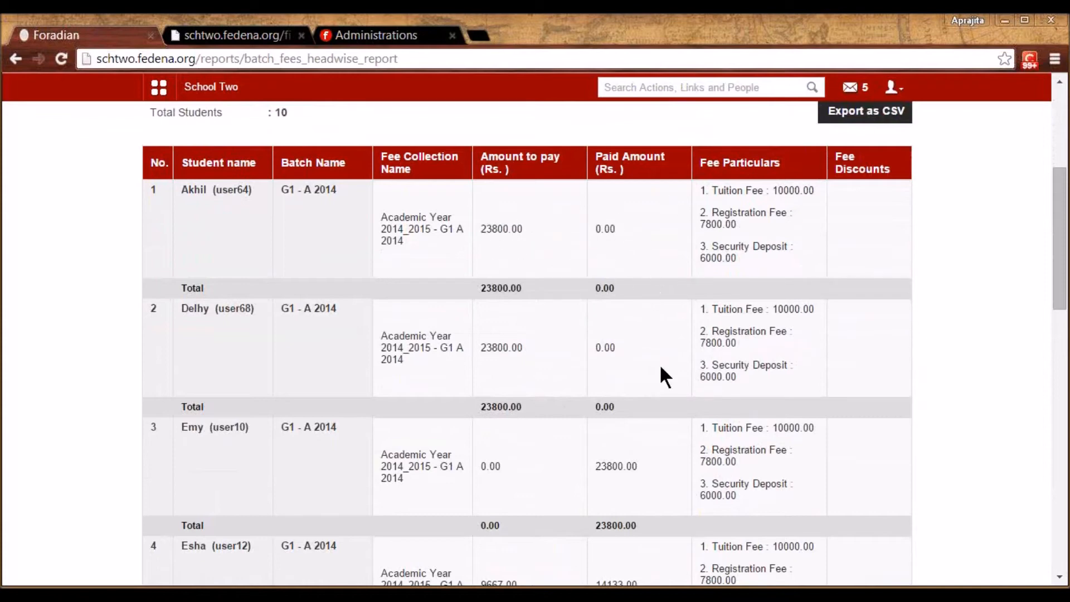
scroll(661, 368, down, 2)
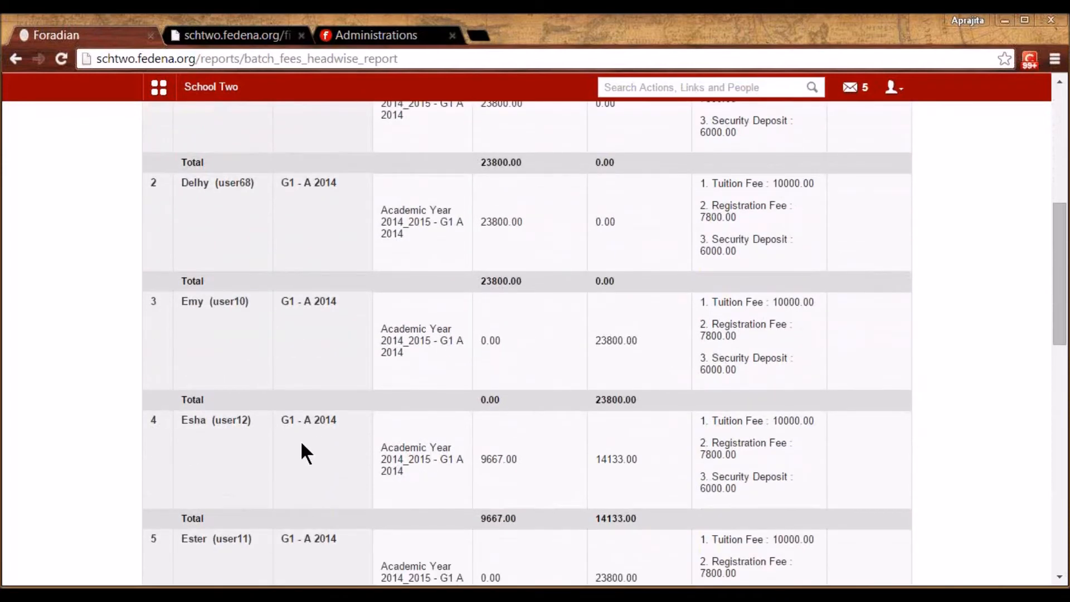
drag(516, 463, 487, 460)
click(486, 460)
double_click(608, 457)
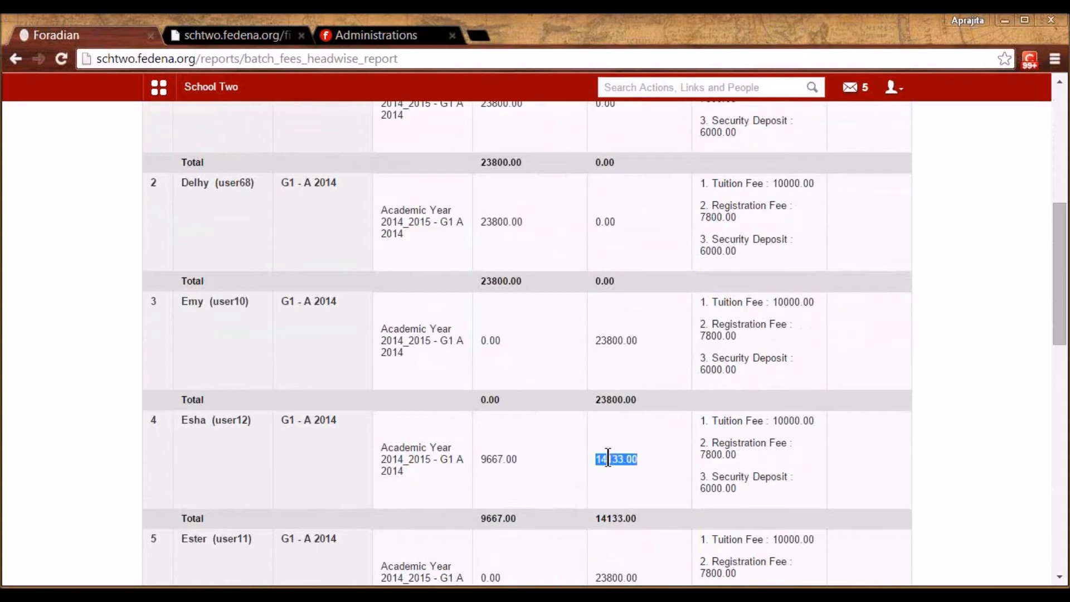
click(1069, 56)
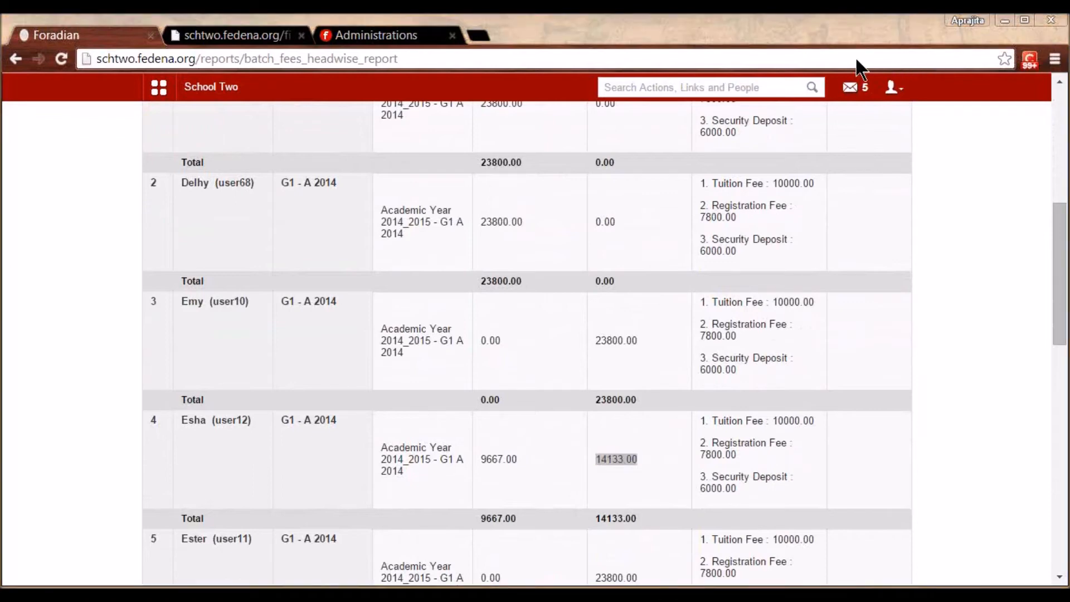
click(692, 497)
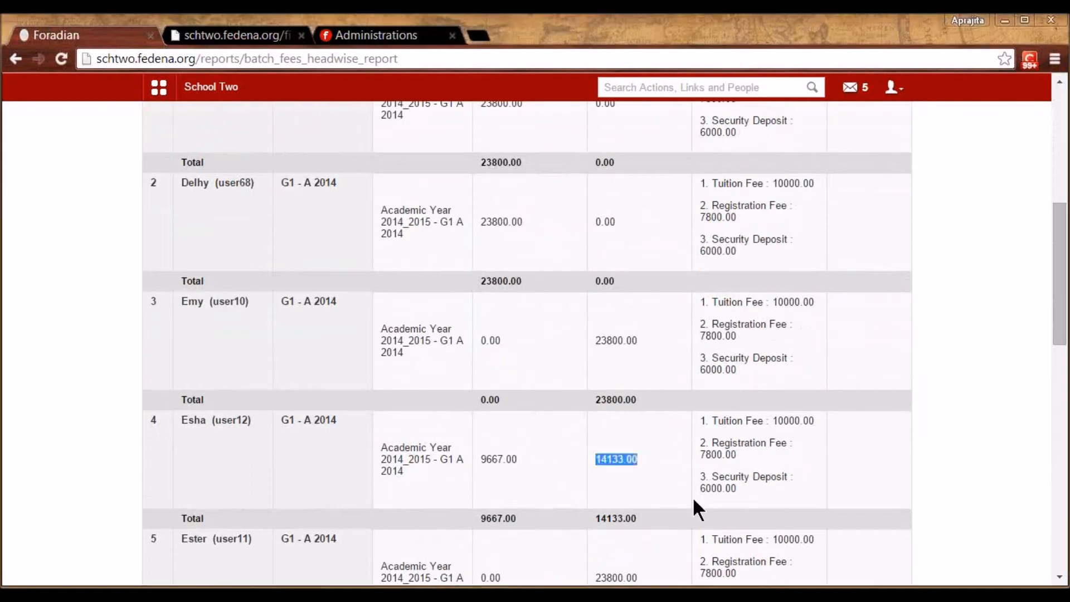
scroll(693, 497, up, 5)
scroll(693, 497, up, 3)
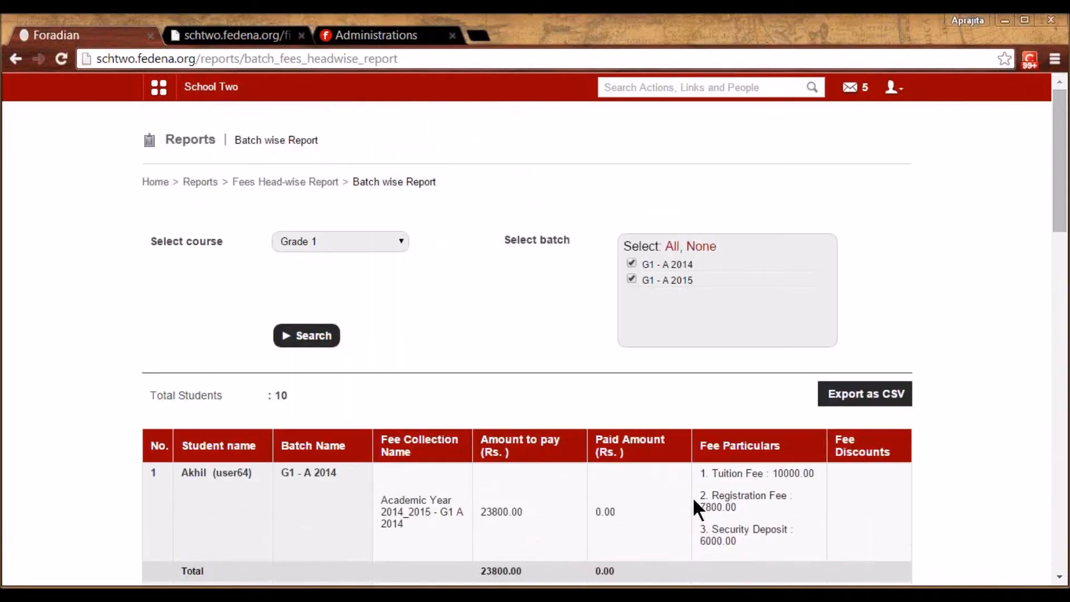
click(292, 177)
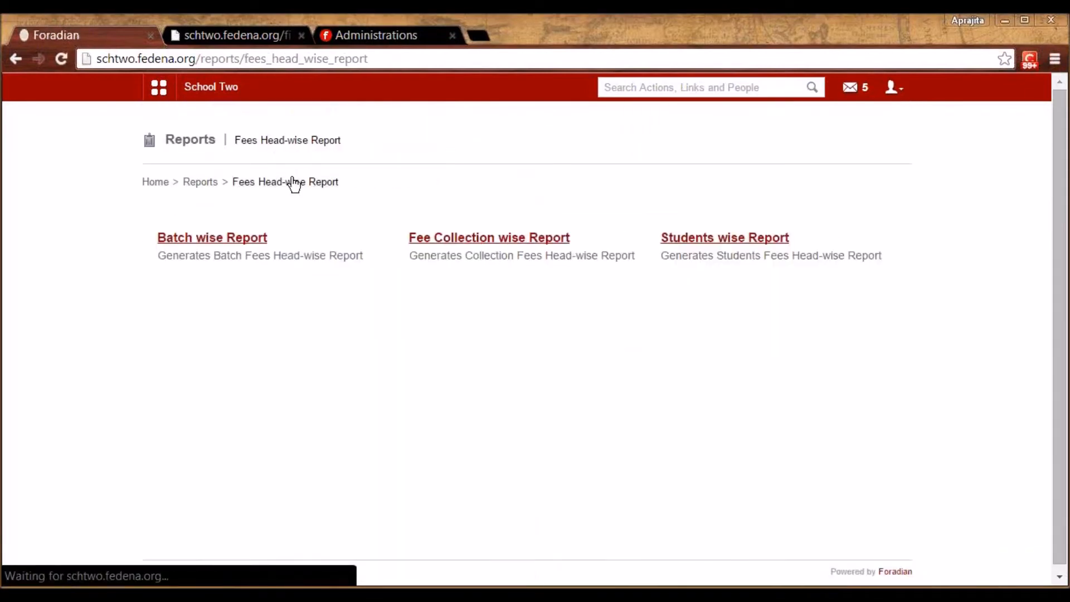
Run the Fee Collection wise Report for G5 - A 2014's Collection-G5A2014 with Discount
click(454, 237)
click(399, 233)
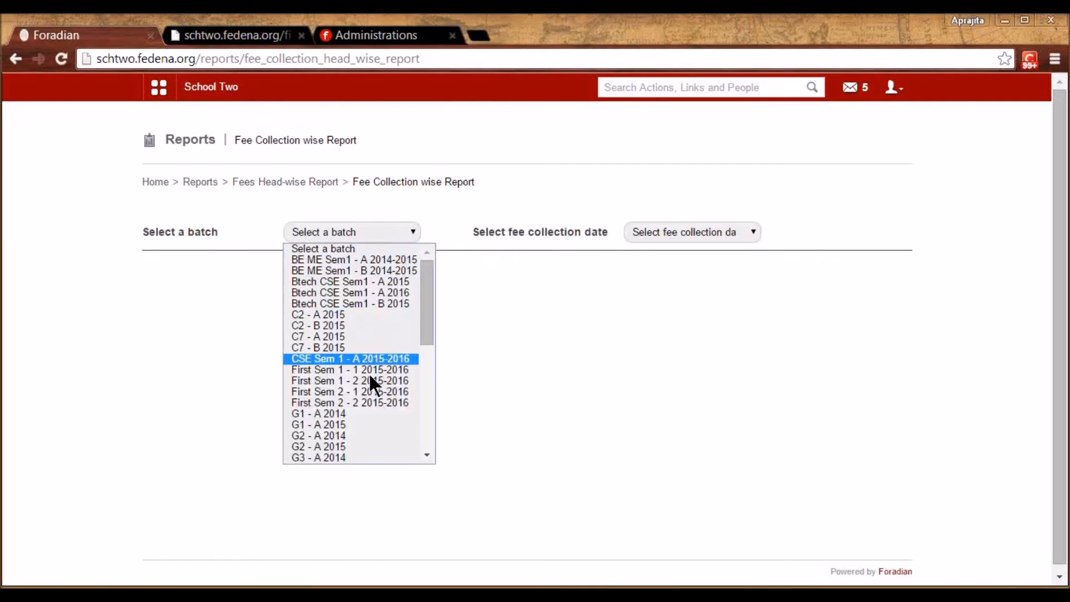
drag(424, 339, 409, 422)
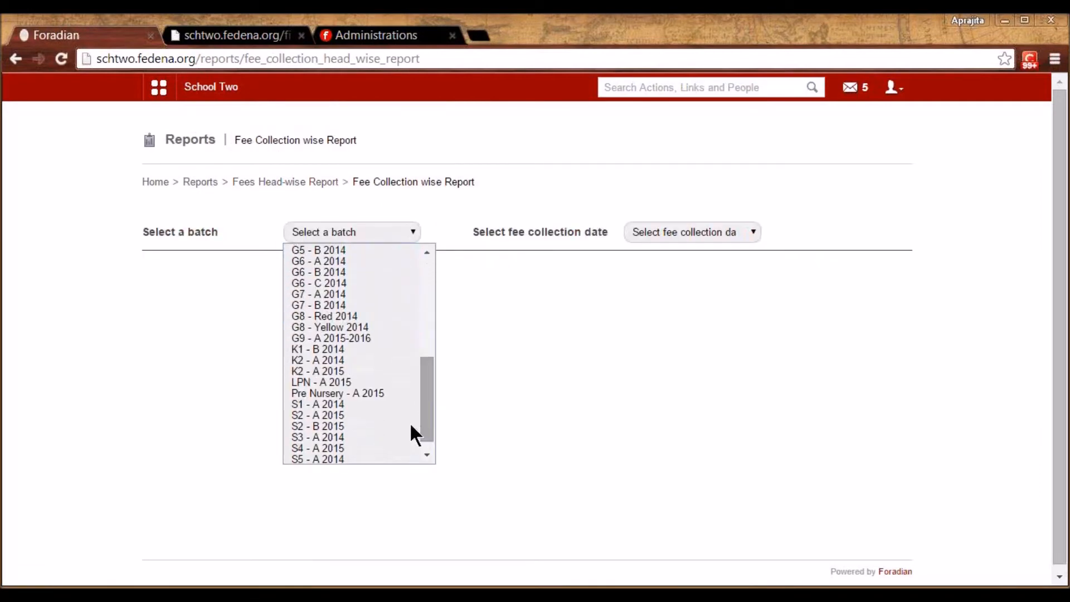
click(375, 405)
key(Up)
key(Up)
key(Up)
key(Up)
key(Up)
key(Up)
key(Up)
key(Up)
key(Up)
key(Up)
key(Up)
key(Up)
click(679, 231)
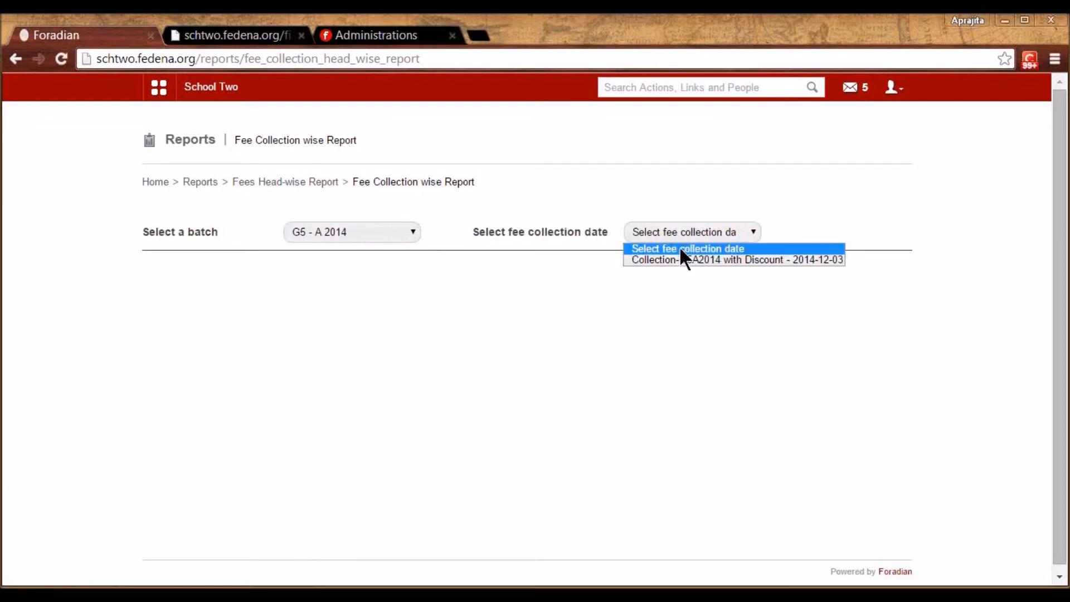
click(678, 253)
mouse_move(1060, 346)
mouse_down()
mouse_move(1061, 422)
mouse_move(1059, 367)
mouse_up()
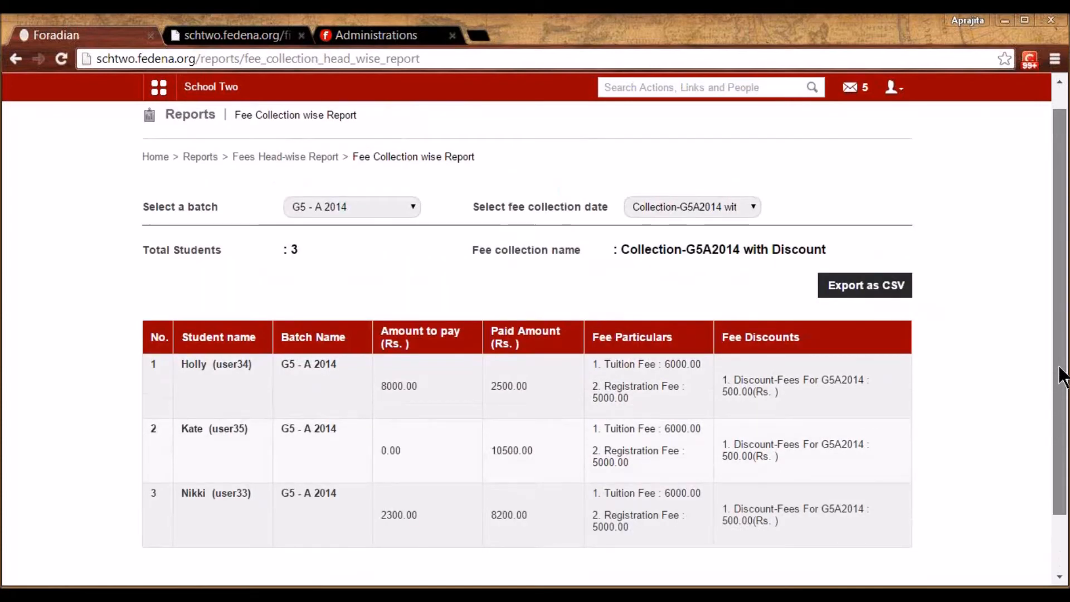
scroll(1062, 374, up, 1)
click(296, 183)
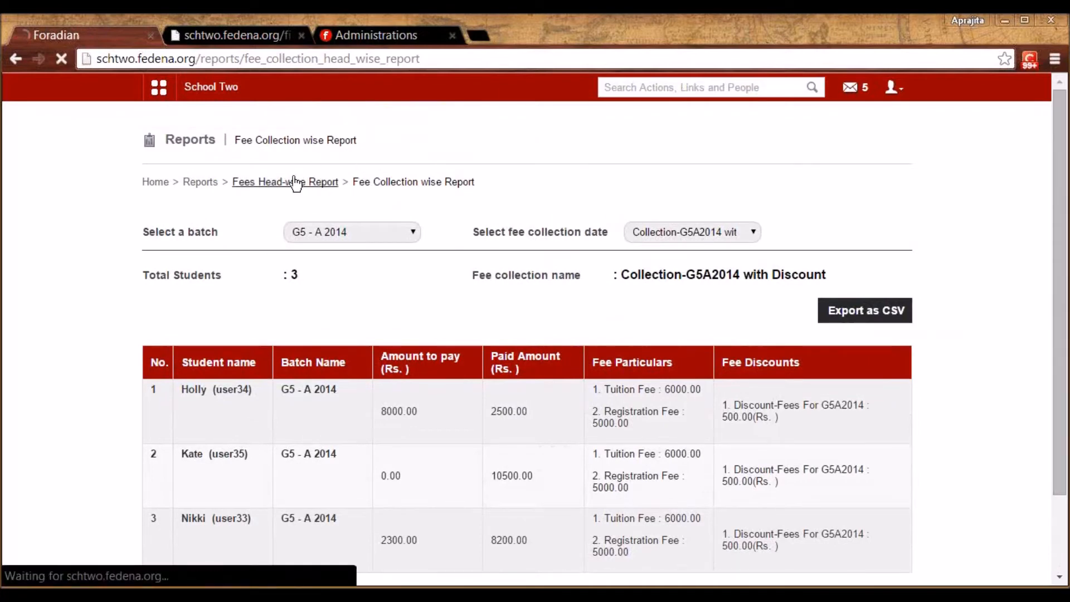
Look up a student in Students wise Report: 10500.00 paid, 0.0 balance
click(703, 236)
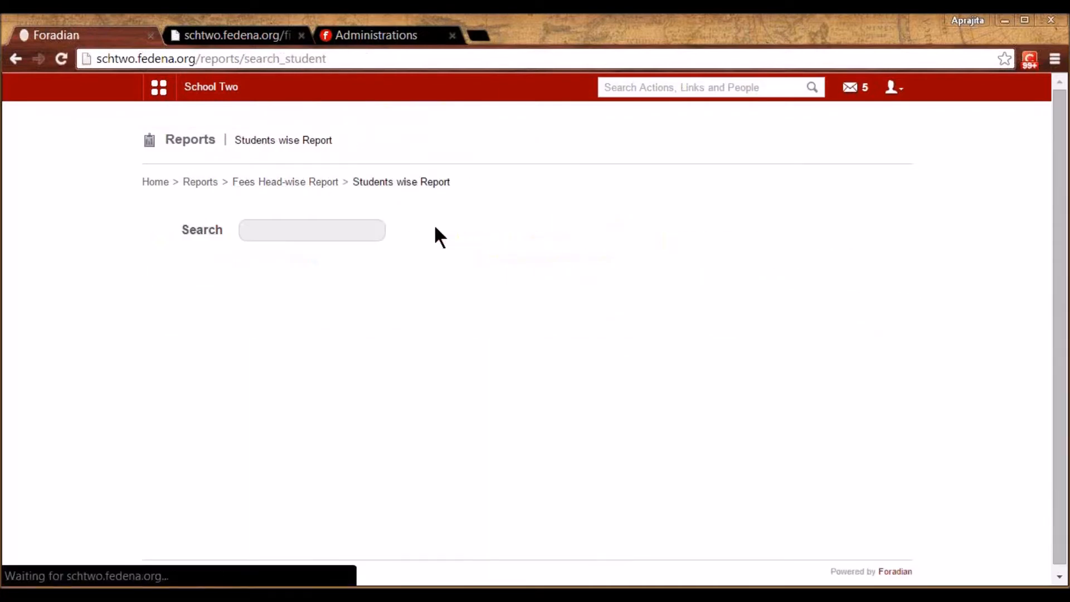
click(352, 229)
text(k)
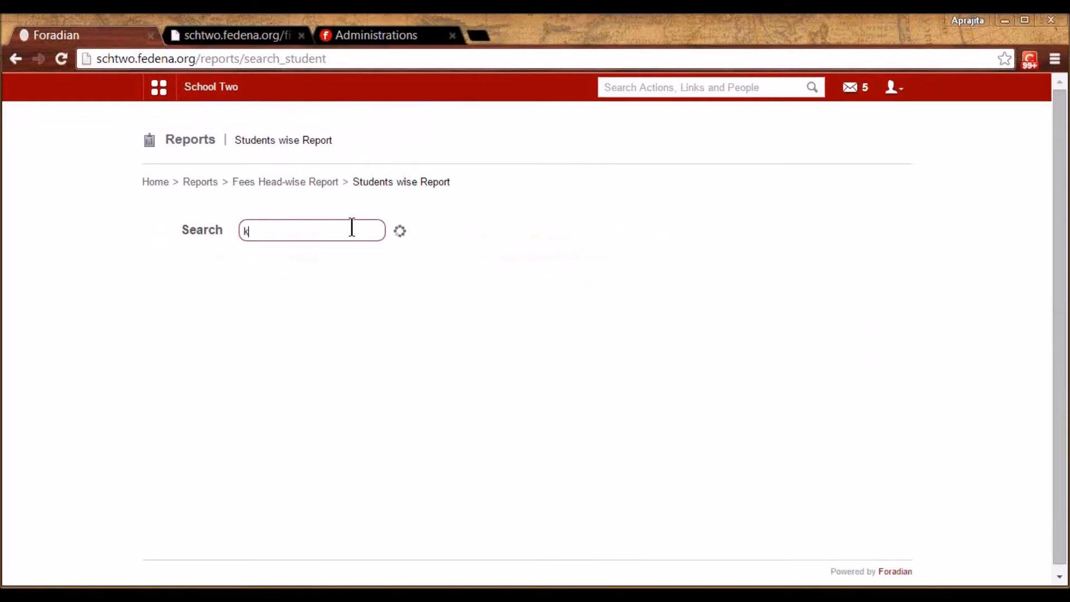
text(ate)
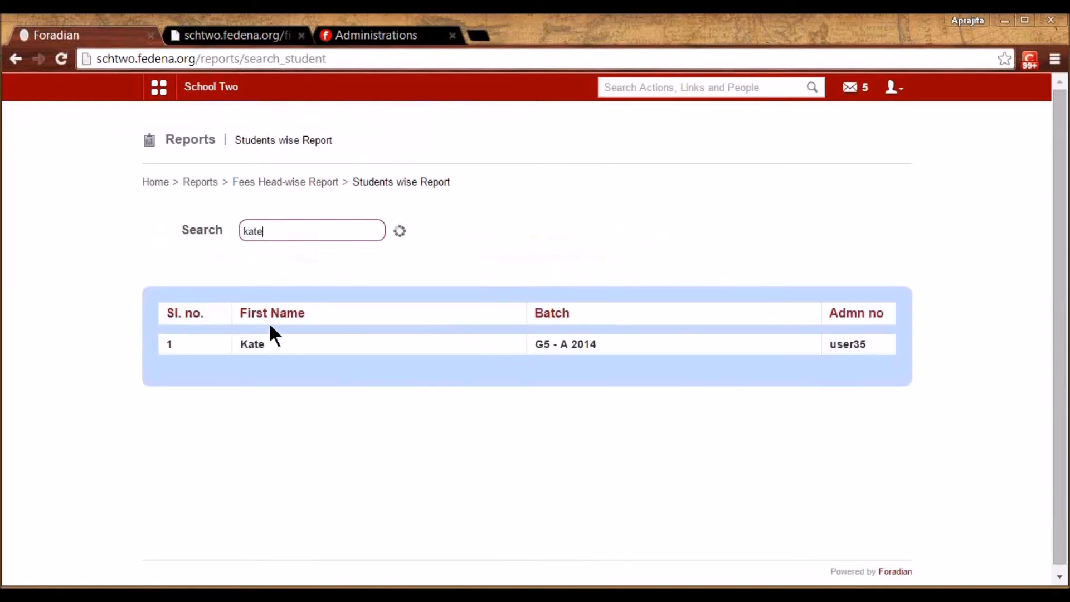
click(253, 343)
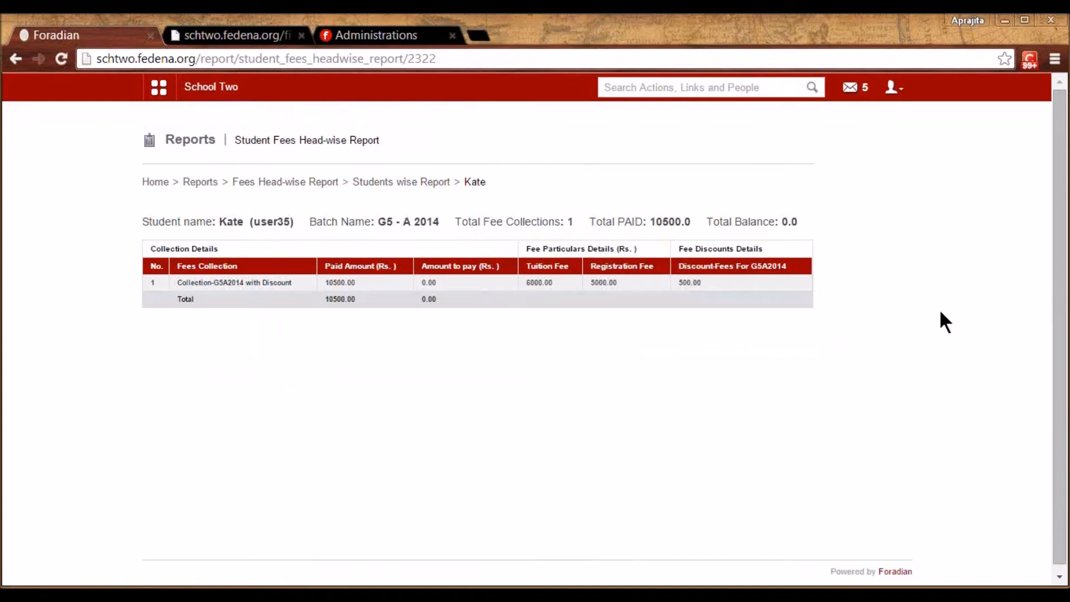
click(278, 185)
Reach Fees Defaulters through Administration > Finance > Fees
click(200, 184)
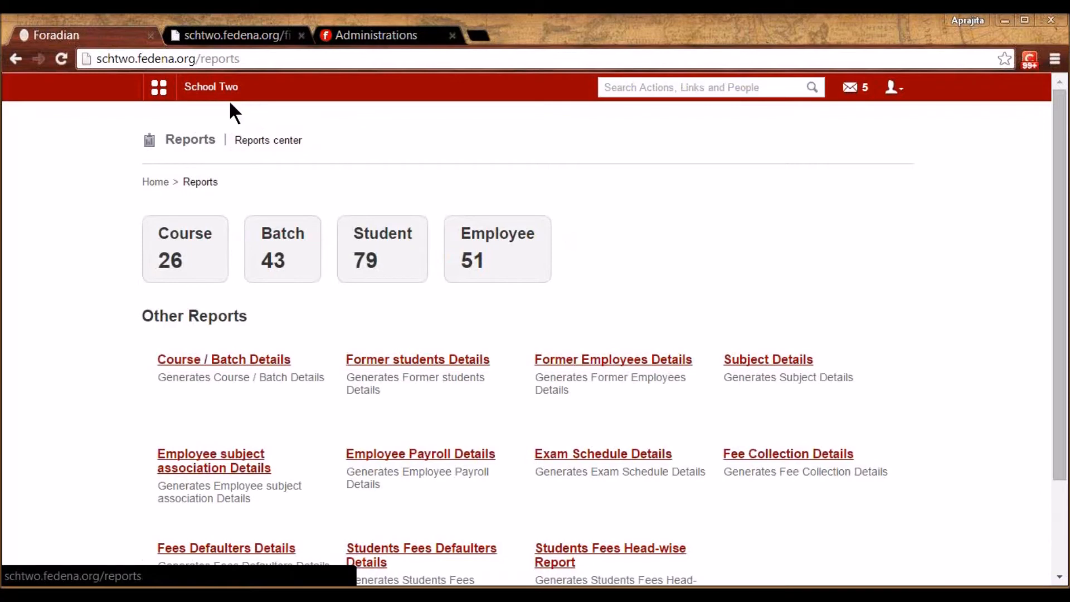
click(160, 89)
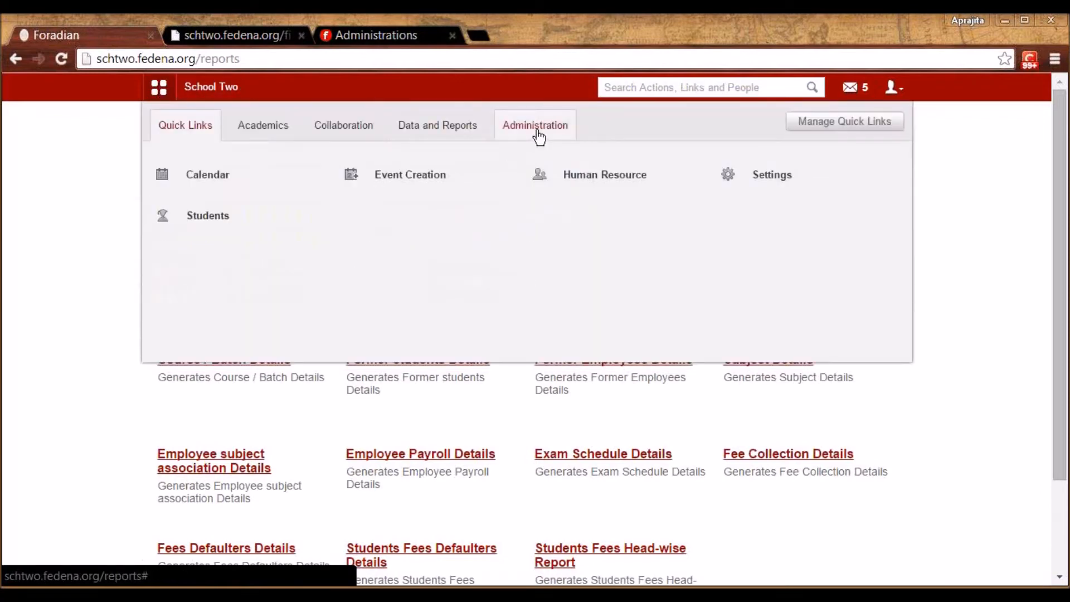
click(537, 132)
click(206, 170)
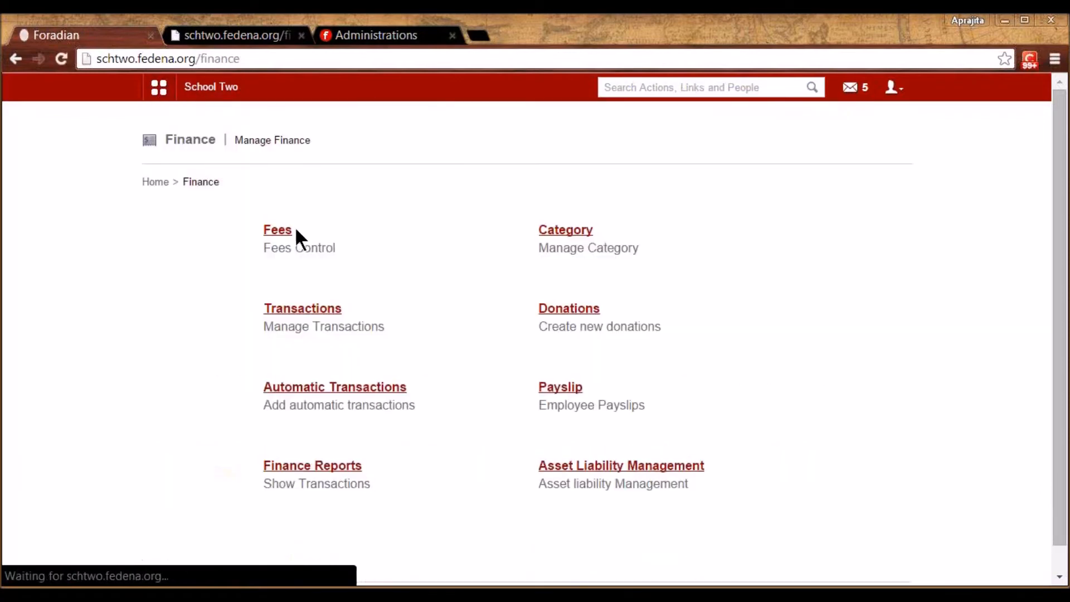
click(281, 234)
click(309, 389)
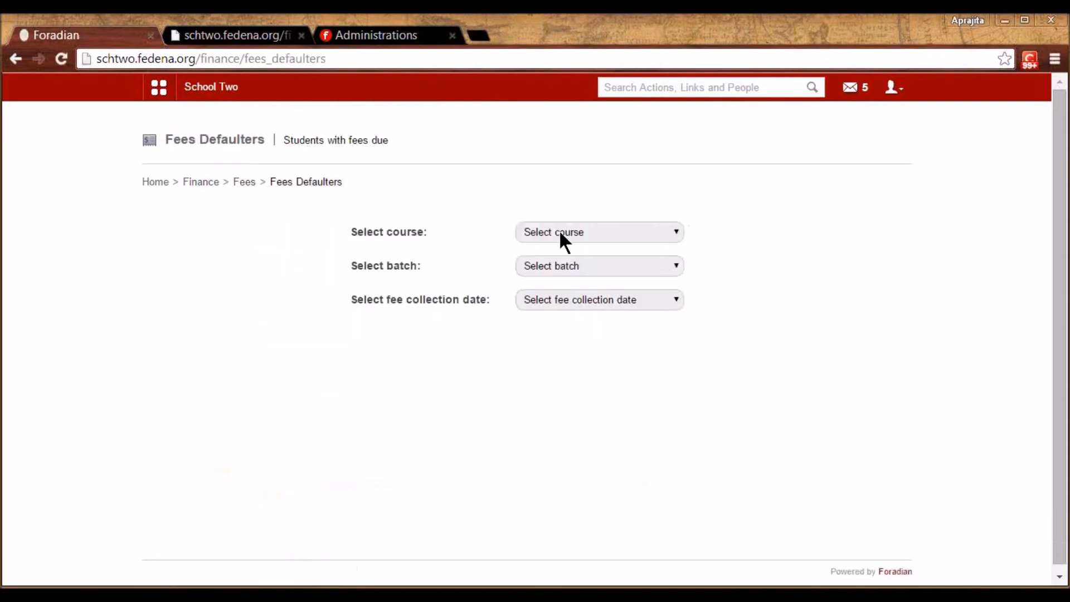
List Grade 5, G5 - A 2014 defaulters for Collection-G5A2014 with Discount and view one's fees
click(560, 232)
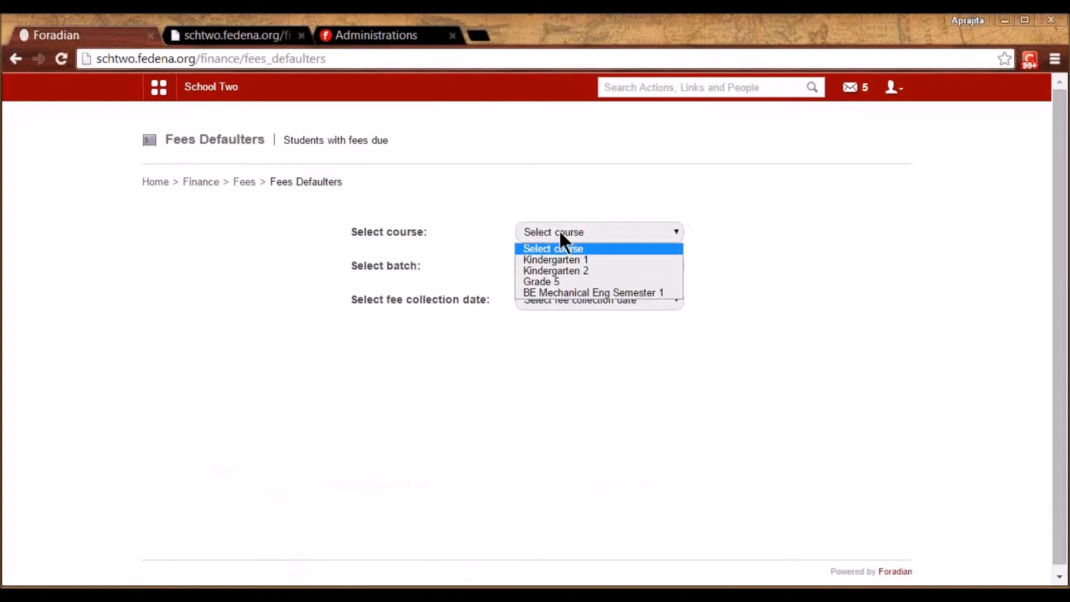
click(553, 281)
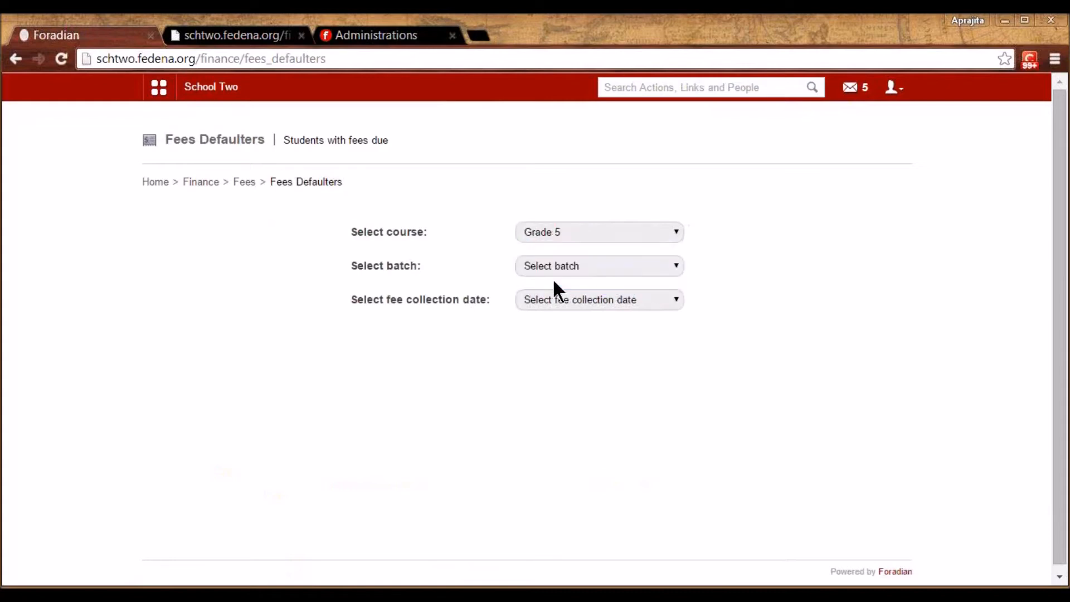
click(578, 263)
click(577, 294)
click(577, 294)
click(578, 327)
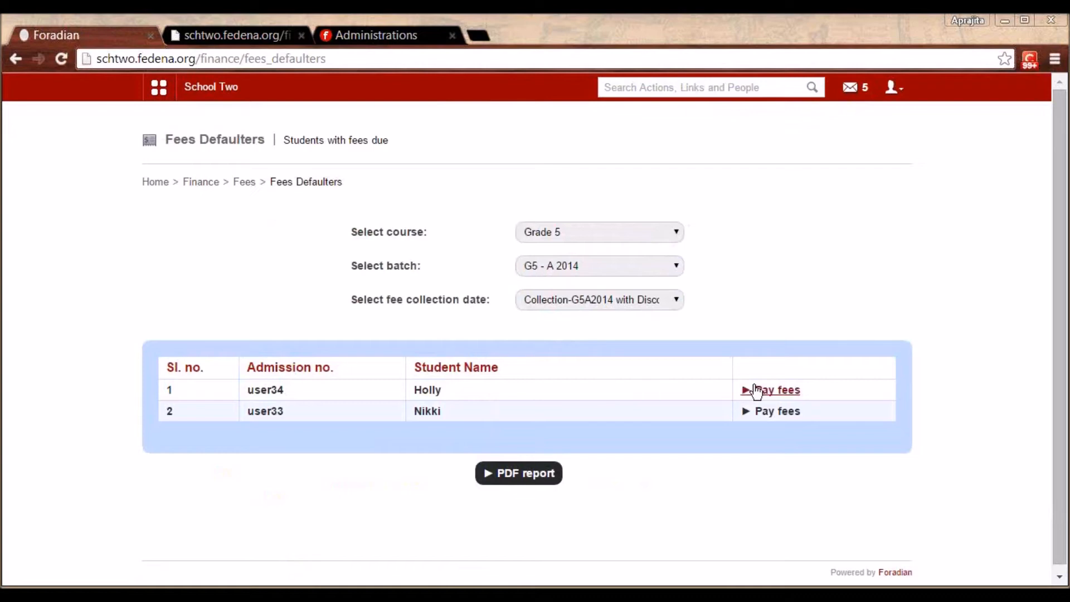
click(778, 392)
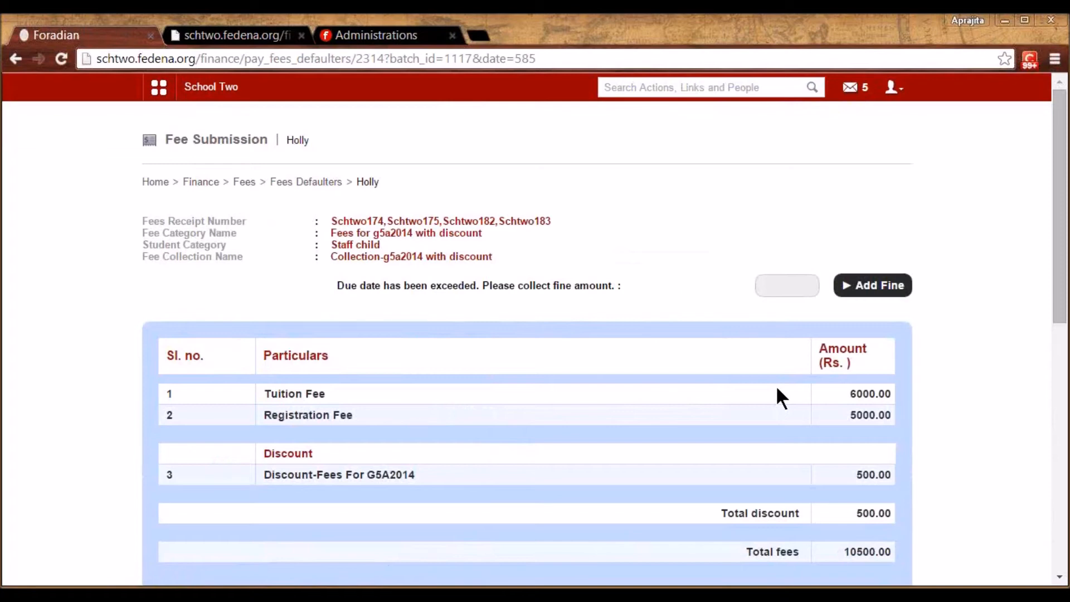
click(241, 185)
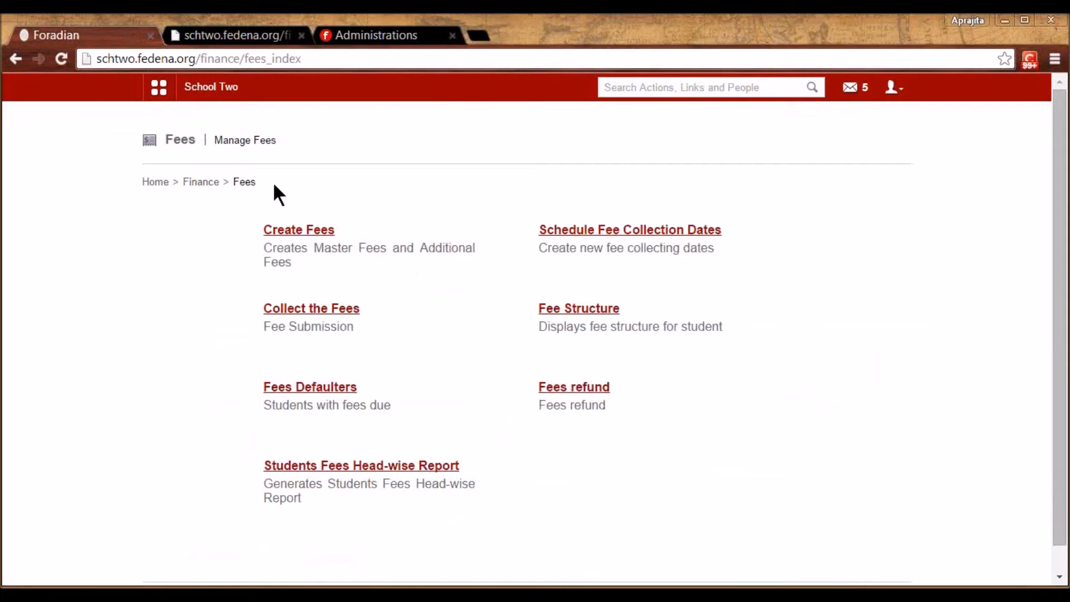
Begin a new refund rule for the Start Session Jan 2015 S2 fee collection, leaving it unsaved
click(574, 393)
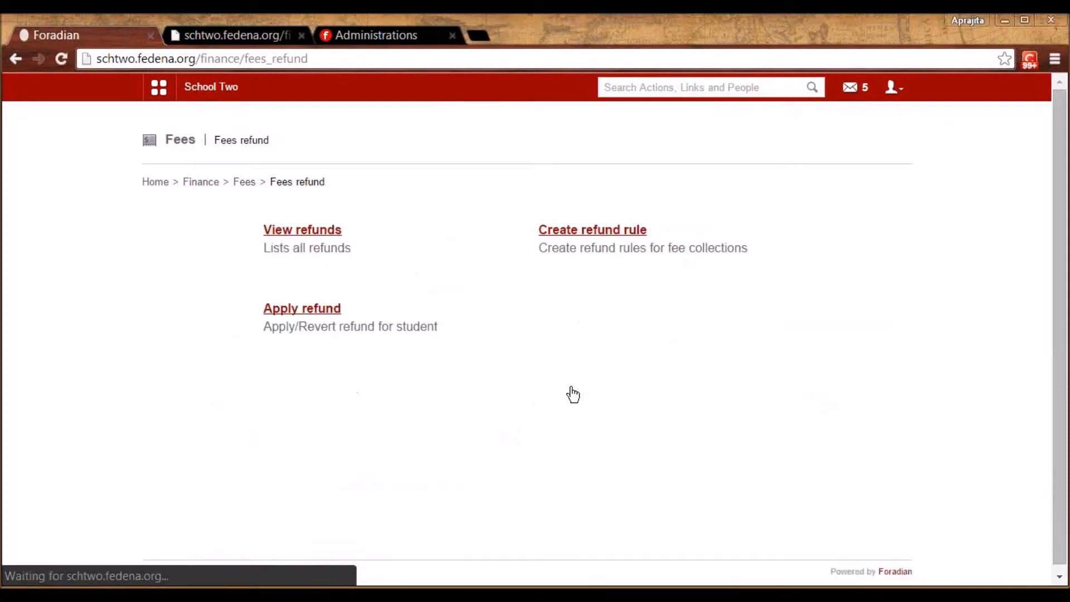
click(581, 230)
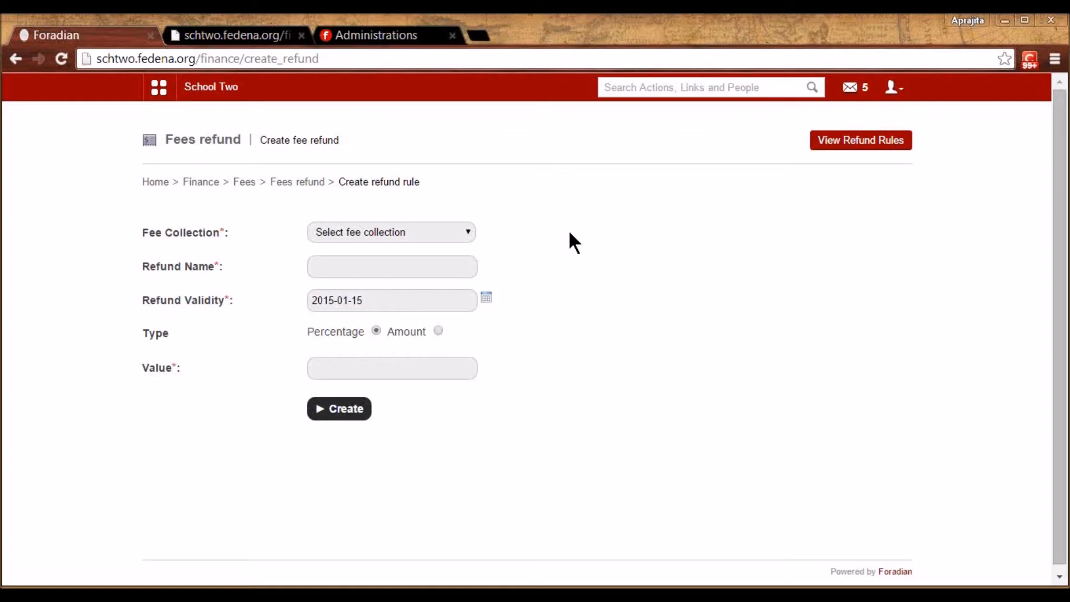
click(449, 232)
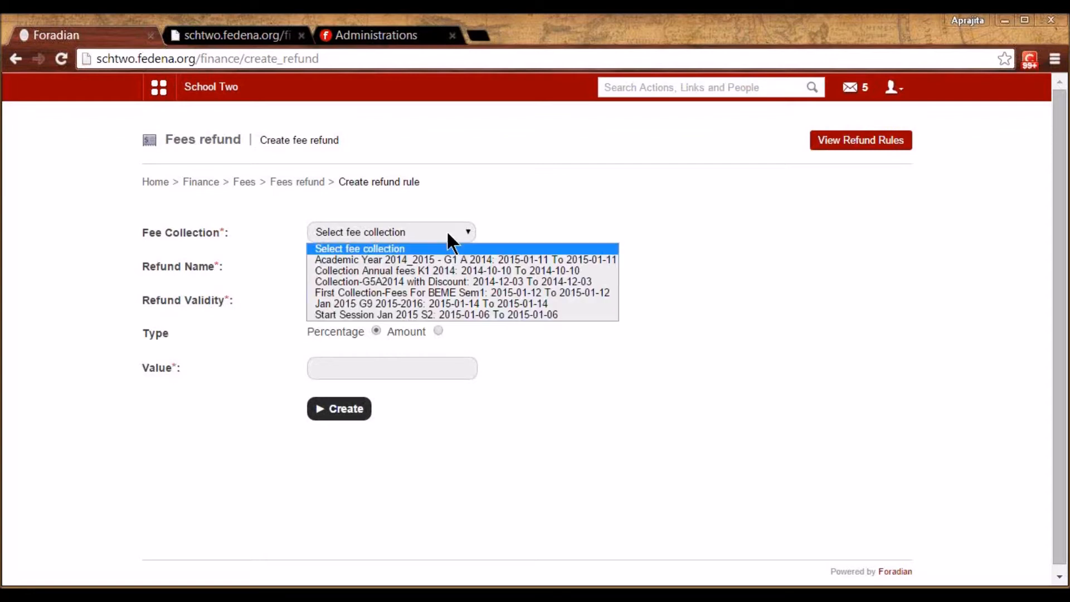
click(434, 316)
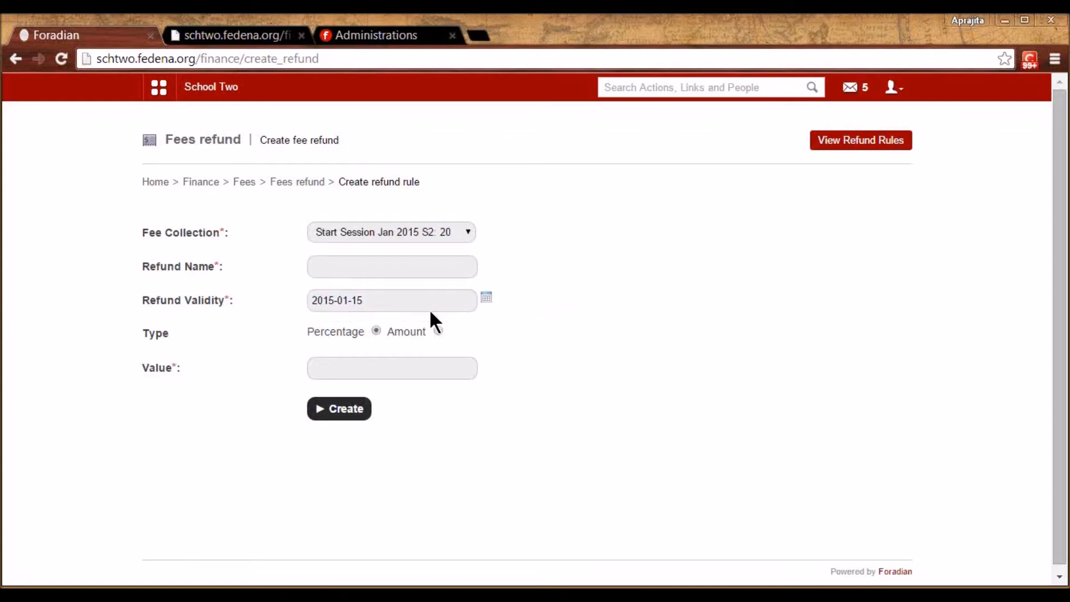
click(417, 273)
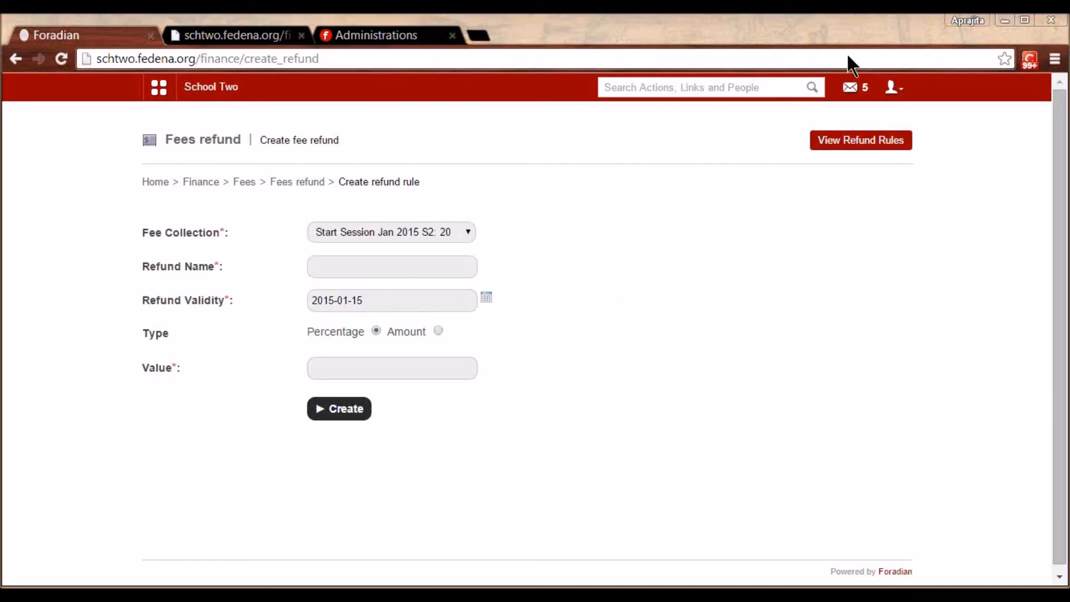
click(371, 367)
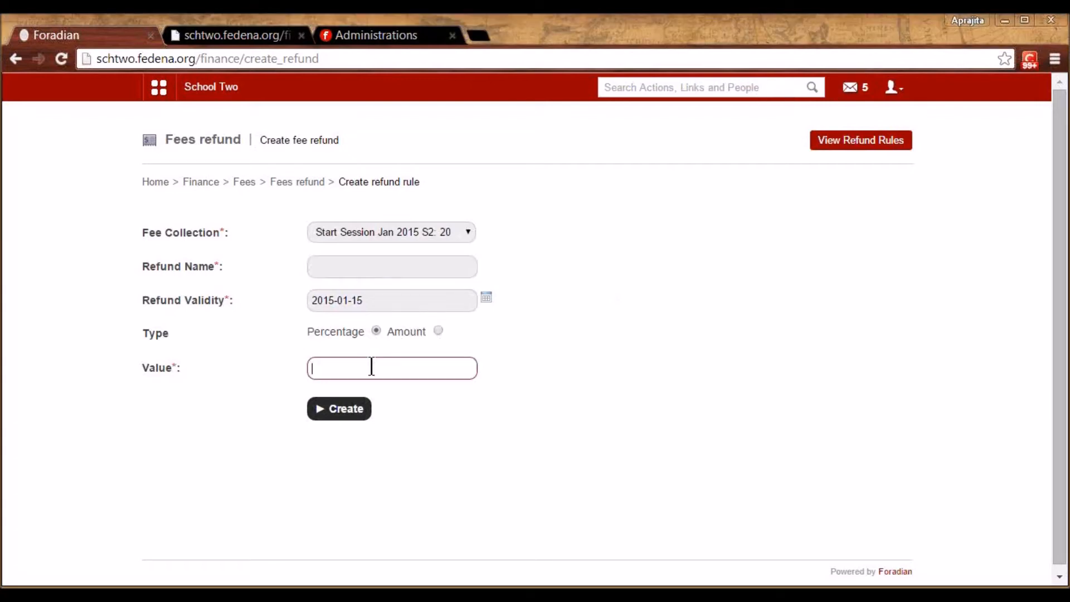
Open the Academic Year 2014_2015 Security Deposit Refund rule for editing, then close it unchanged
click(880, 144)
click(625, 231)
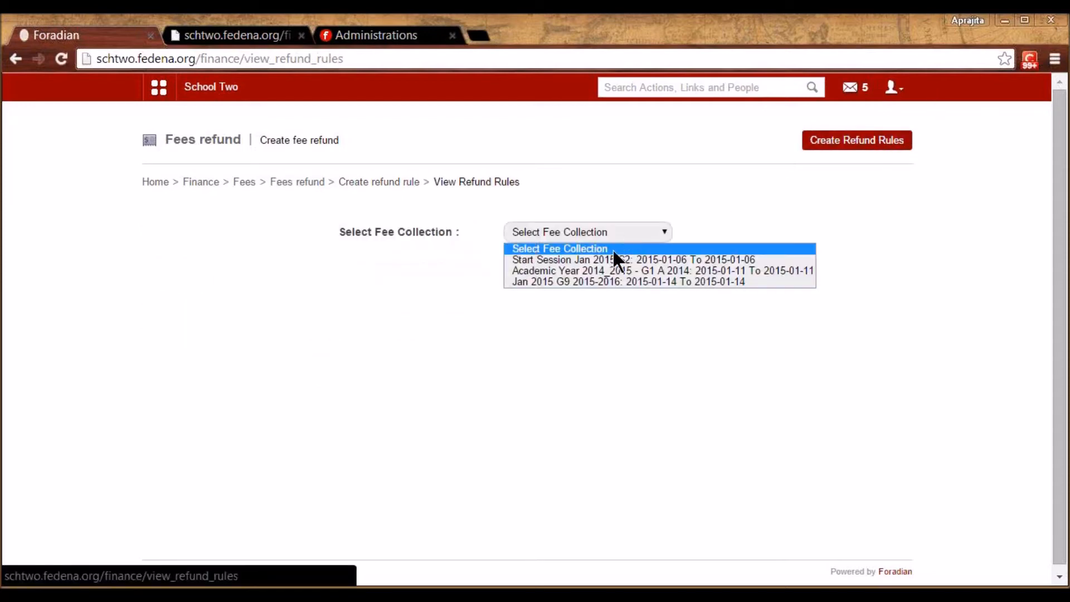
click(605, 271)
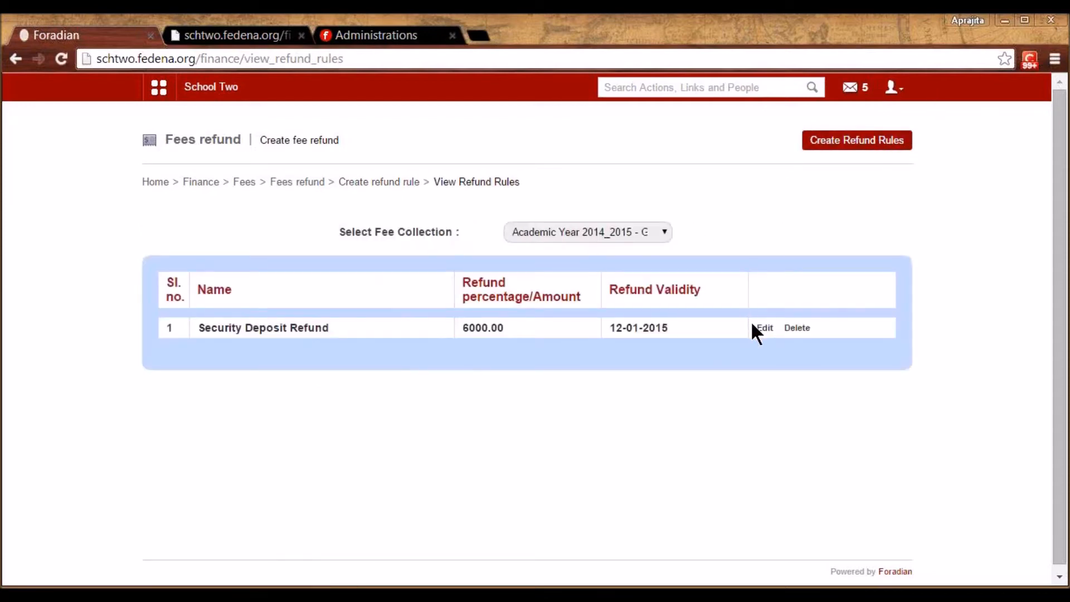
click(763, 329)
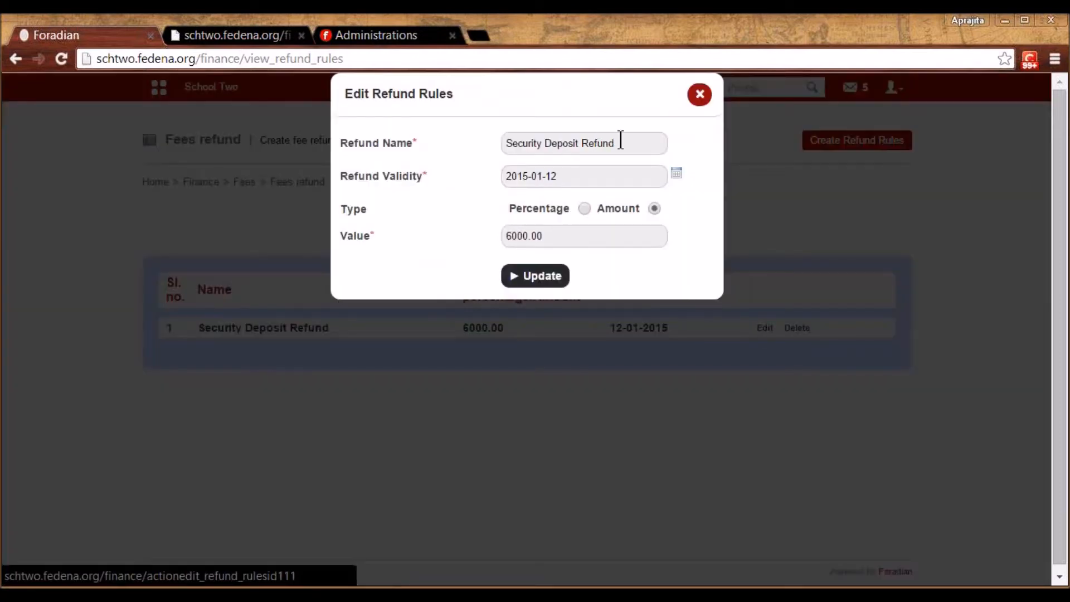
click(621, 140)
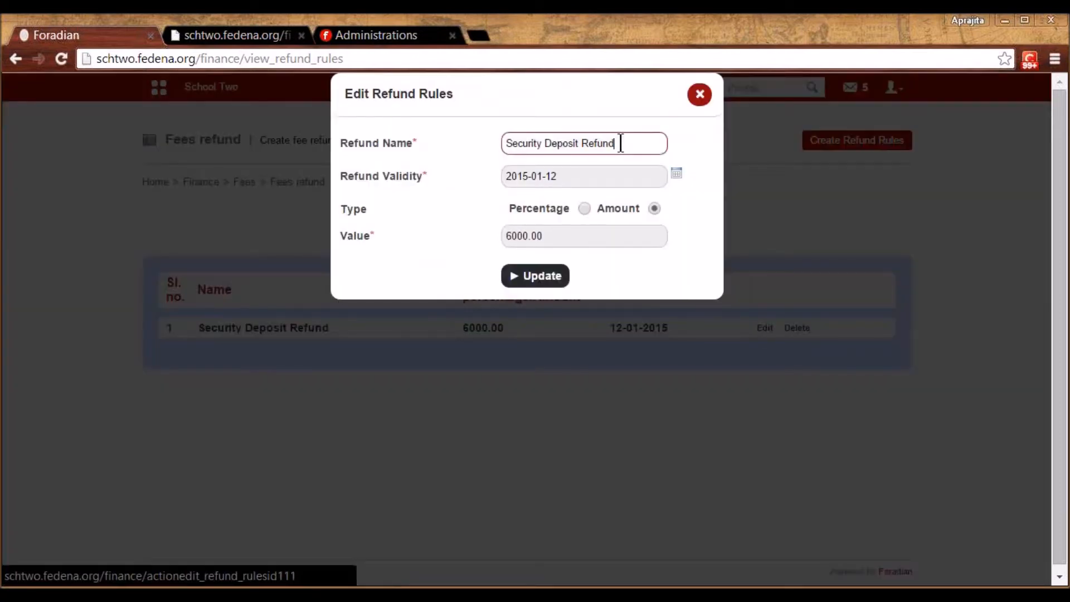
click(586, 177)
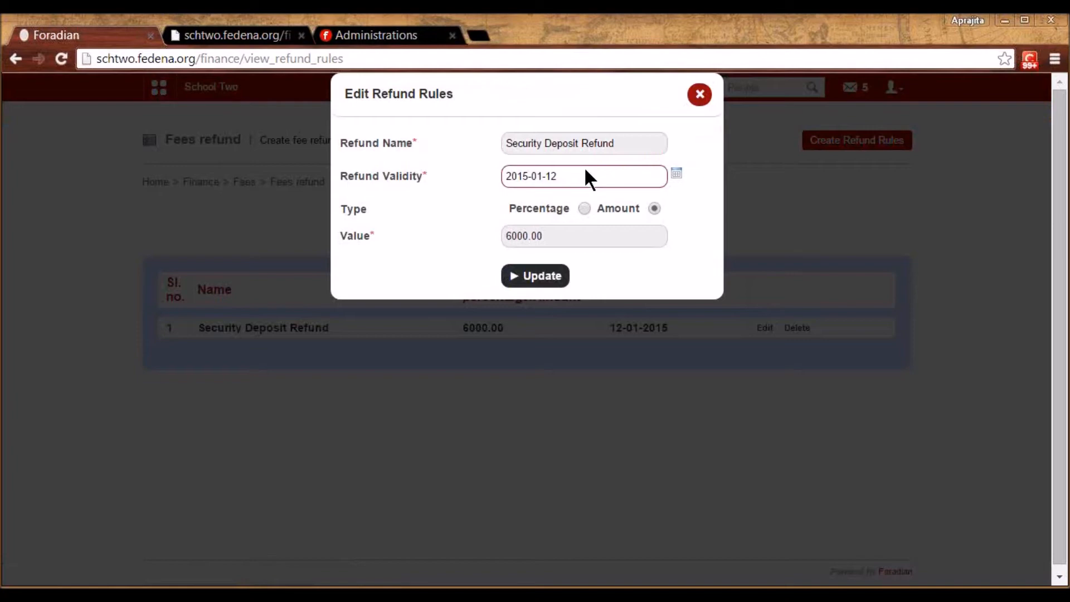
double_click(531, 242)
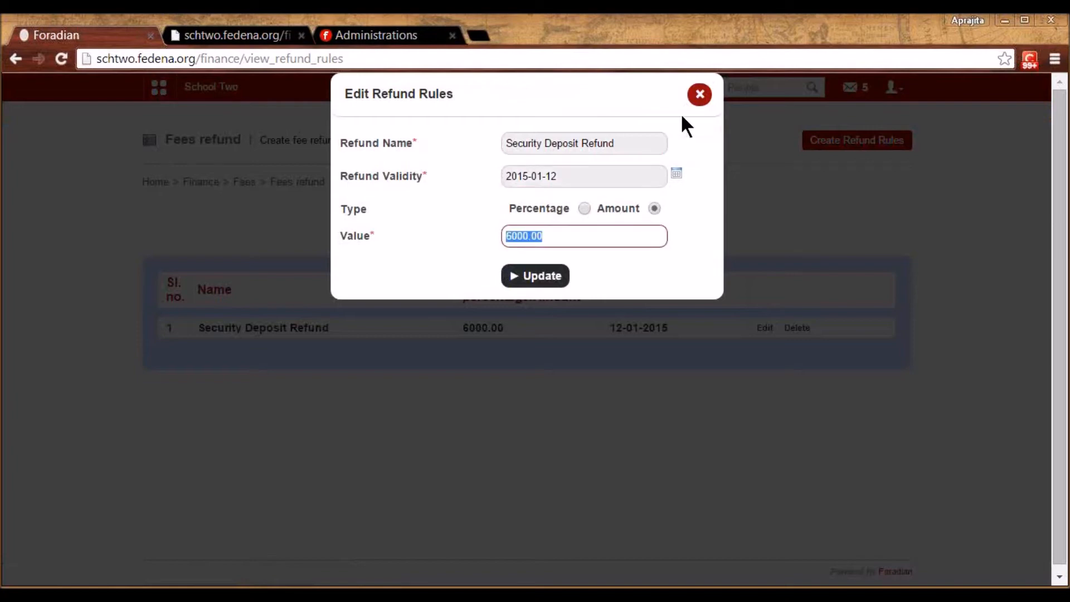
click(700, 95)
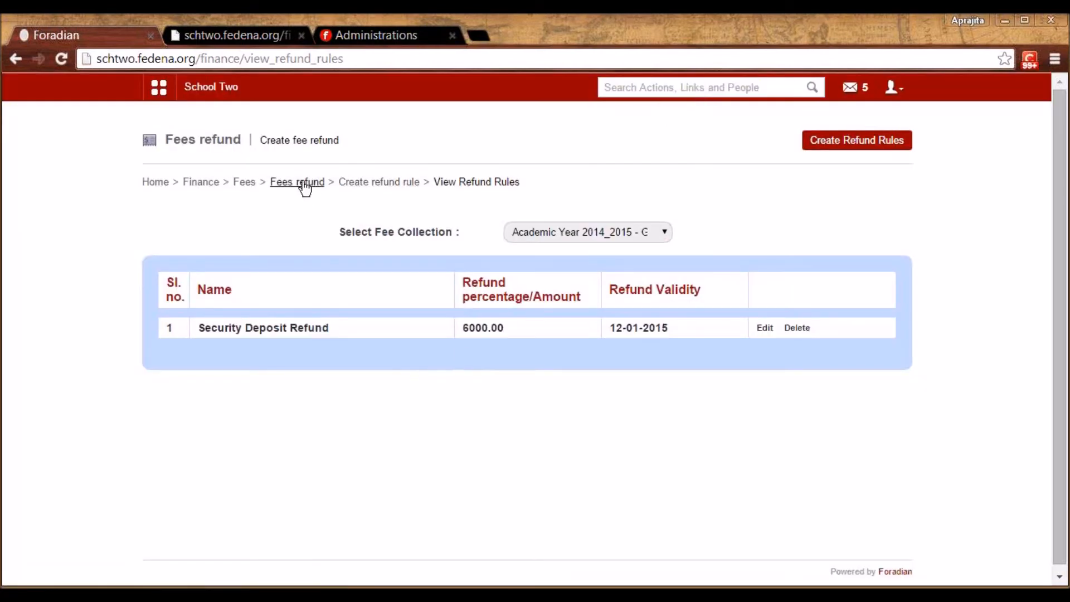
Search the student under Apply refund and show their Collection-G5A2014 with Discount fees of 10500.00
click(304, 184)
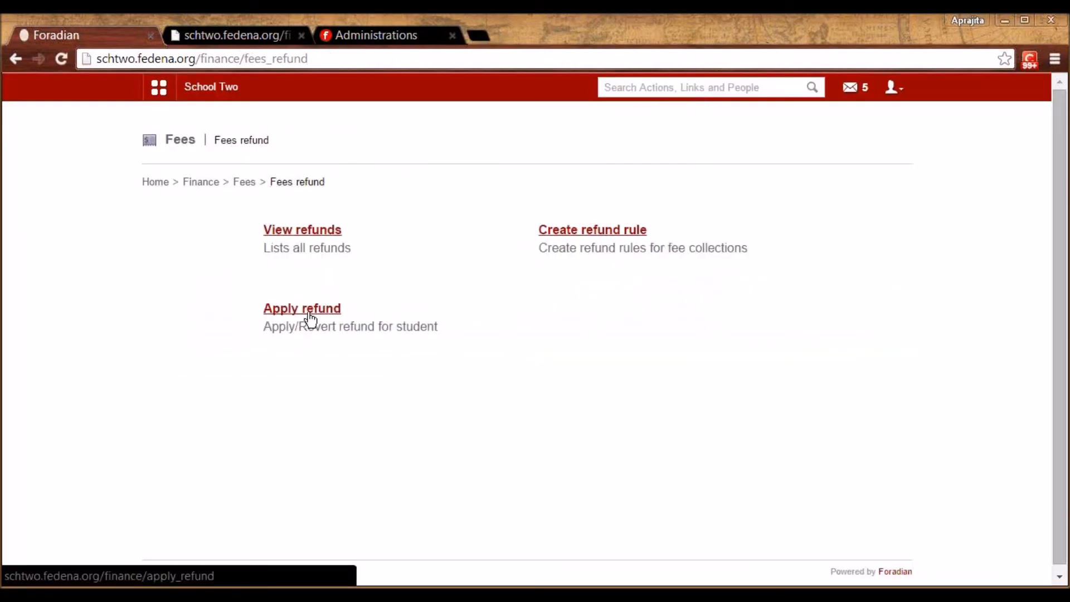
click(308, 312)
click(313, 222)
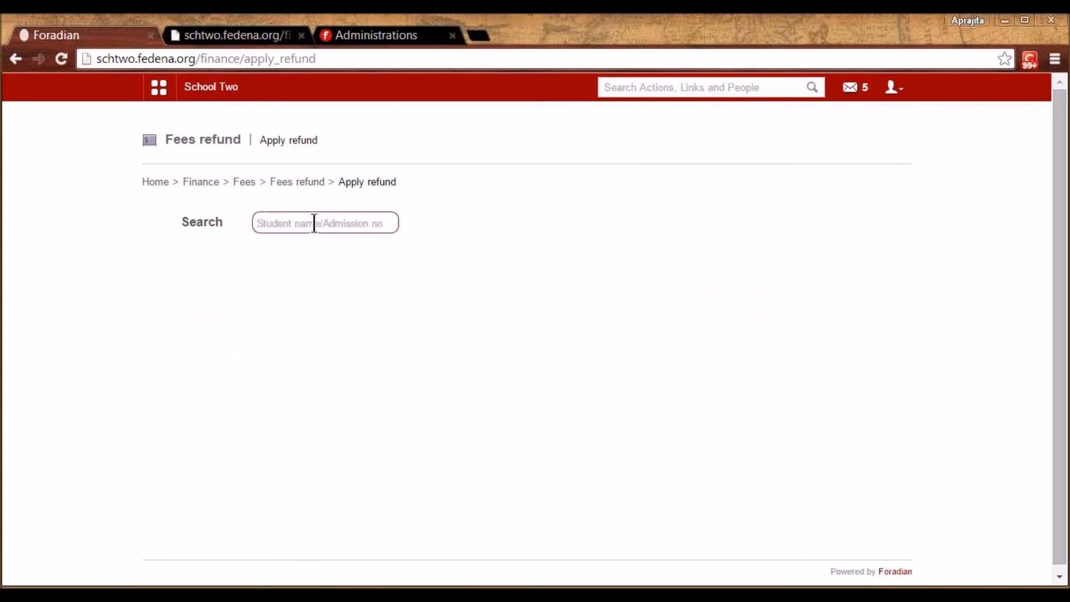
text(kat)
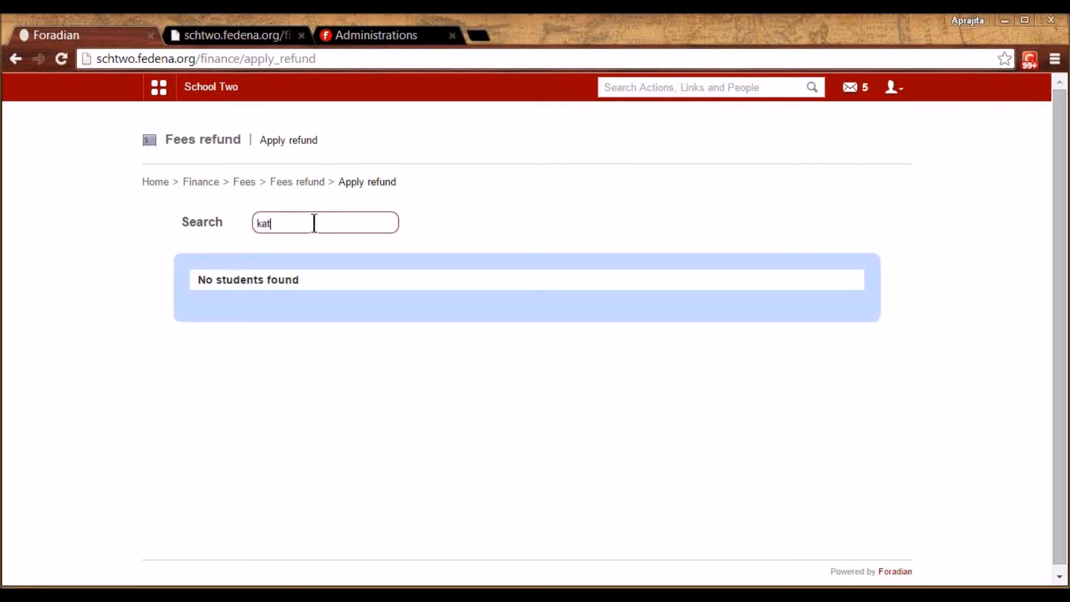
text(e)
click(273, 315)
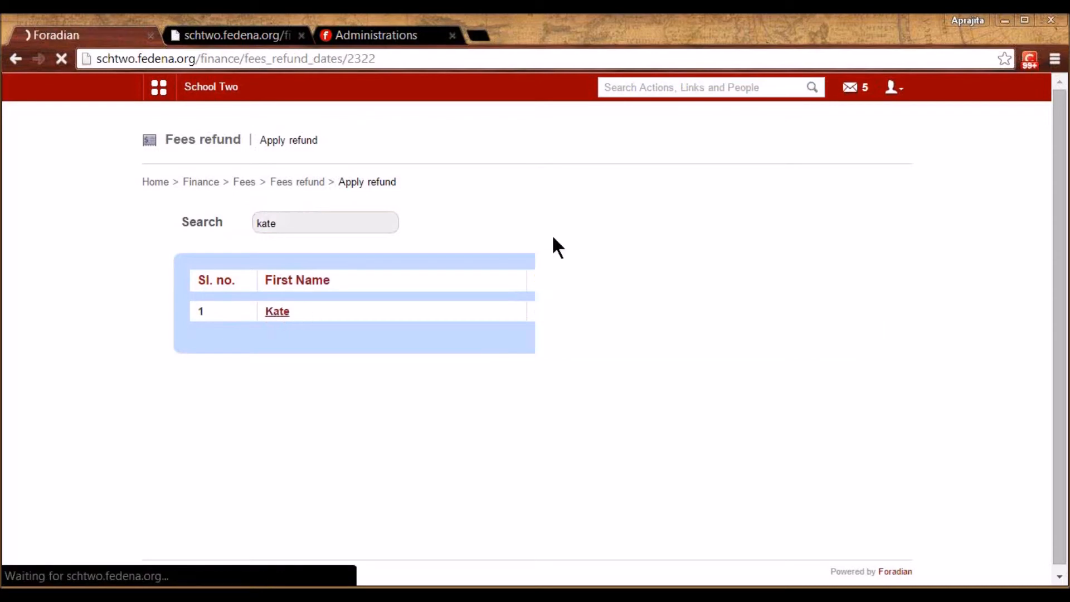
click(449, 237)
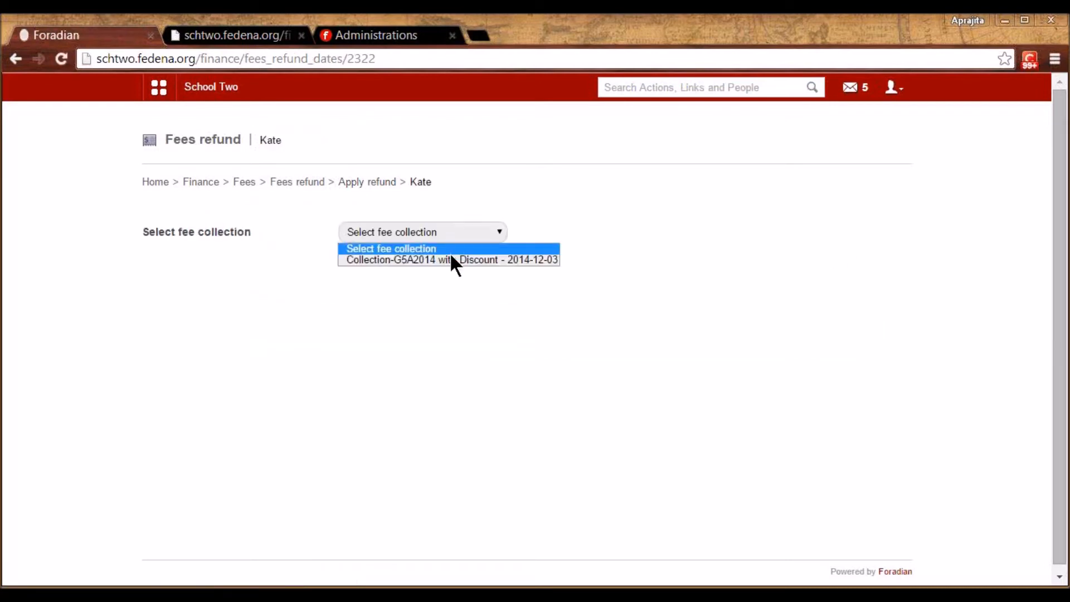
click(451, 259)
drag(1063, 349, 1063, 465)
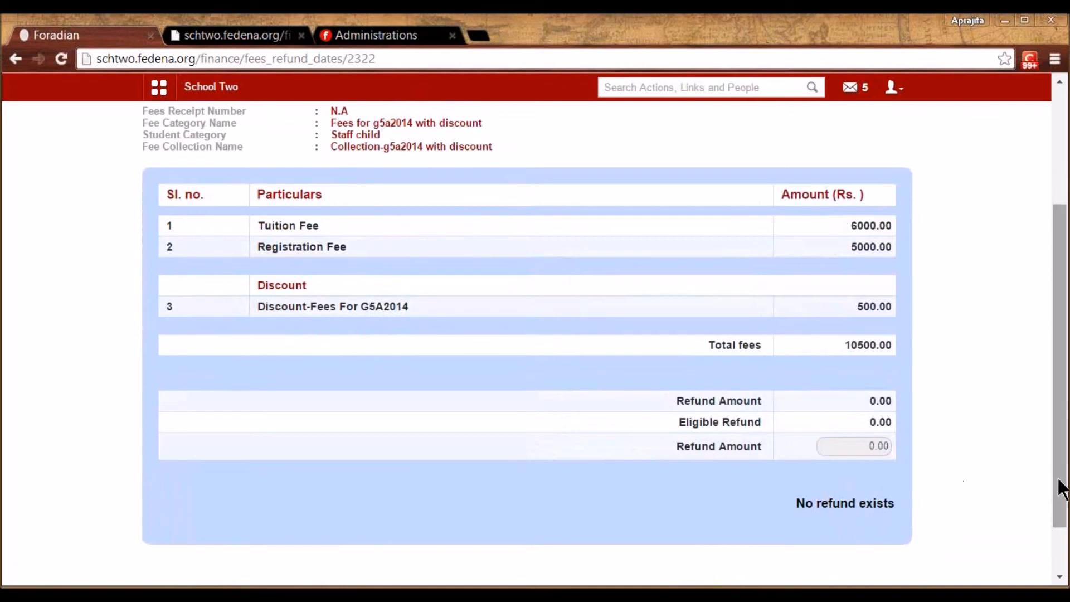
drag(1060, 504, 1061, 426)
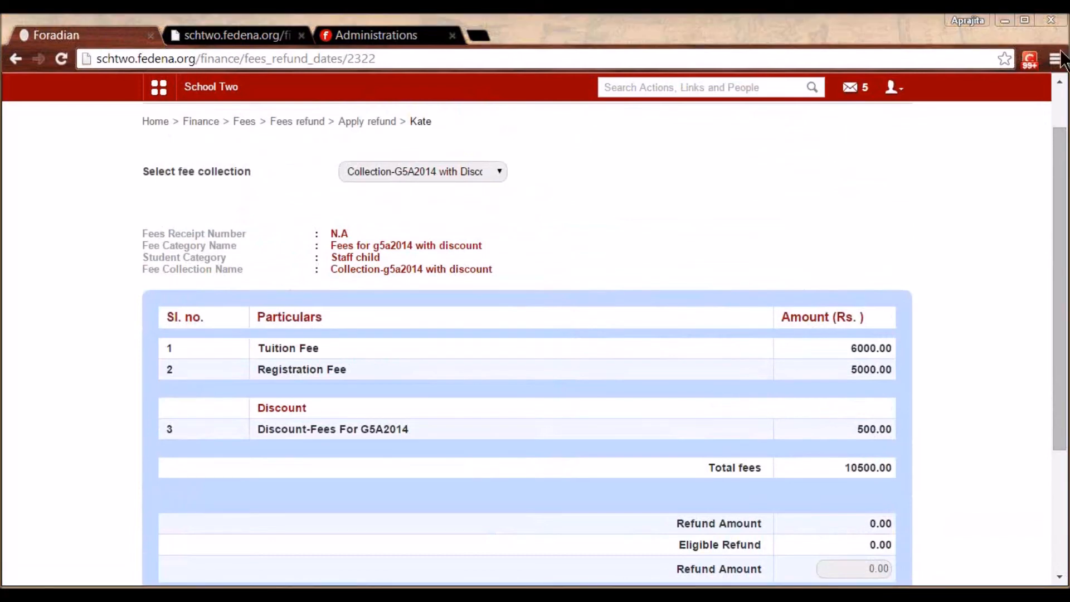
Display the finance transactions report for 2015-01-15
click(251, 123)
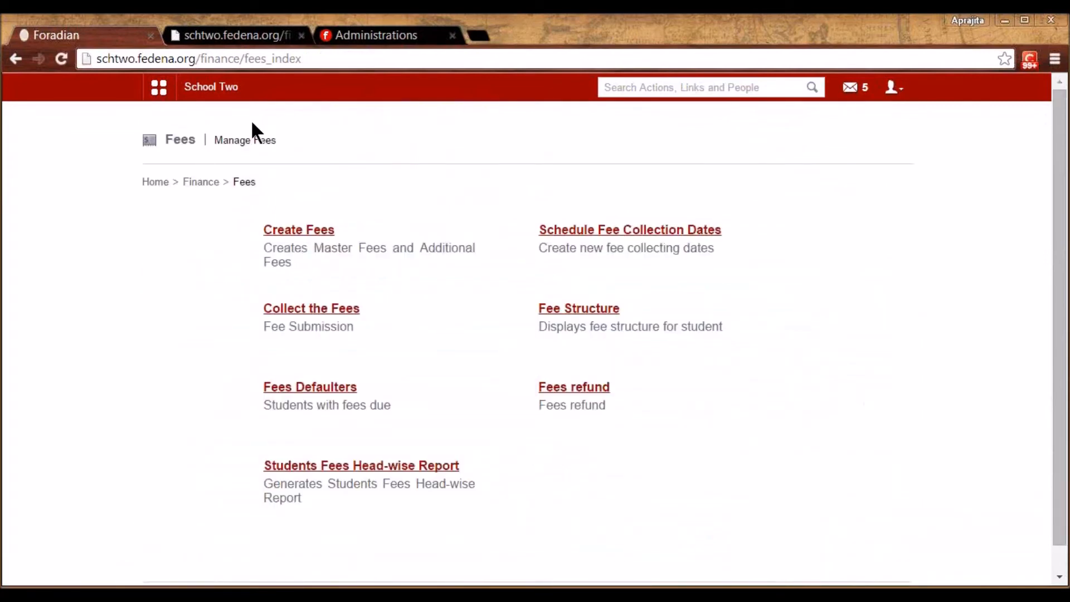
click(204, 182)
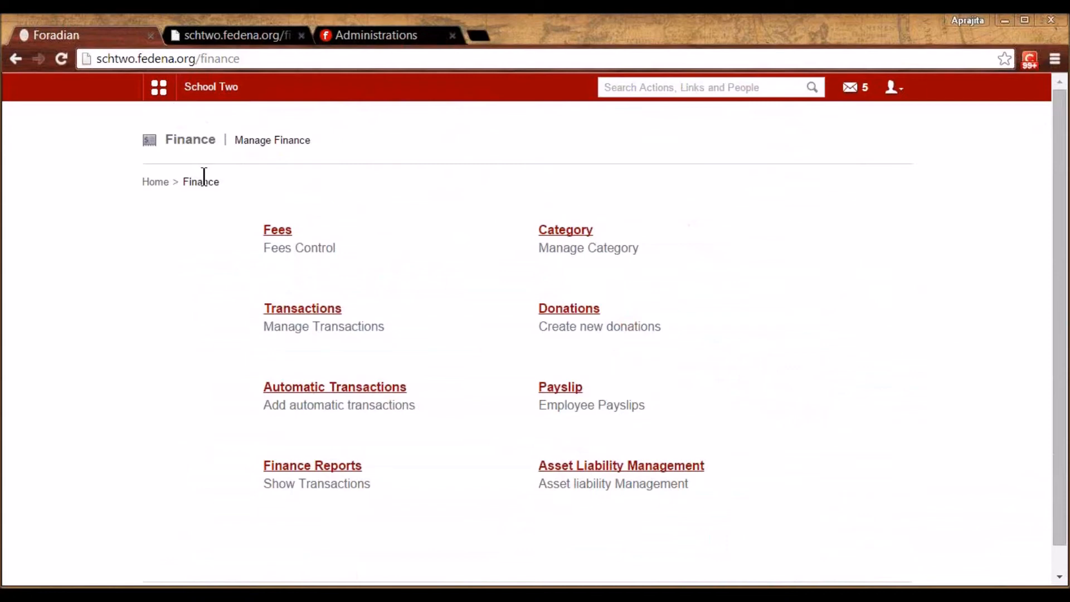
click(330, 467)
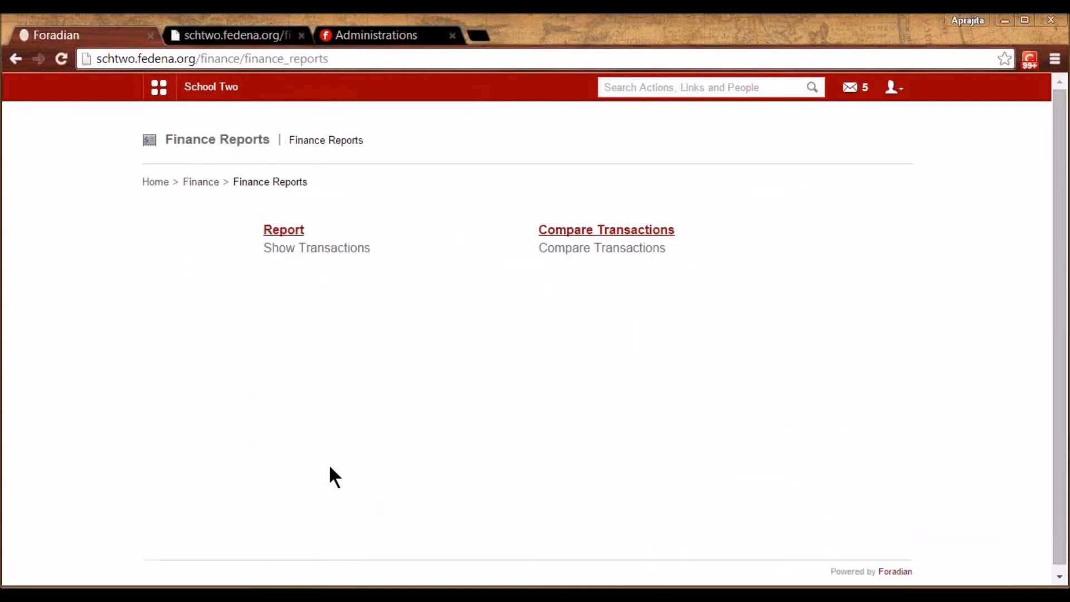
click(292, 231)
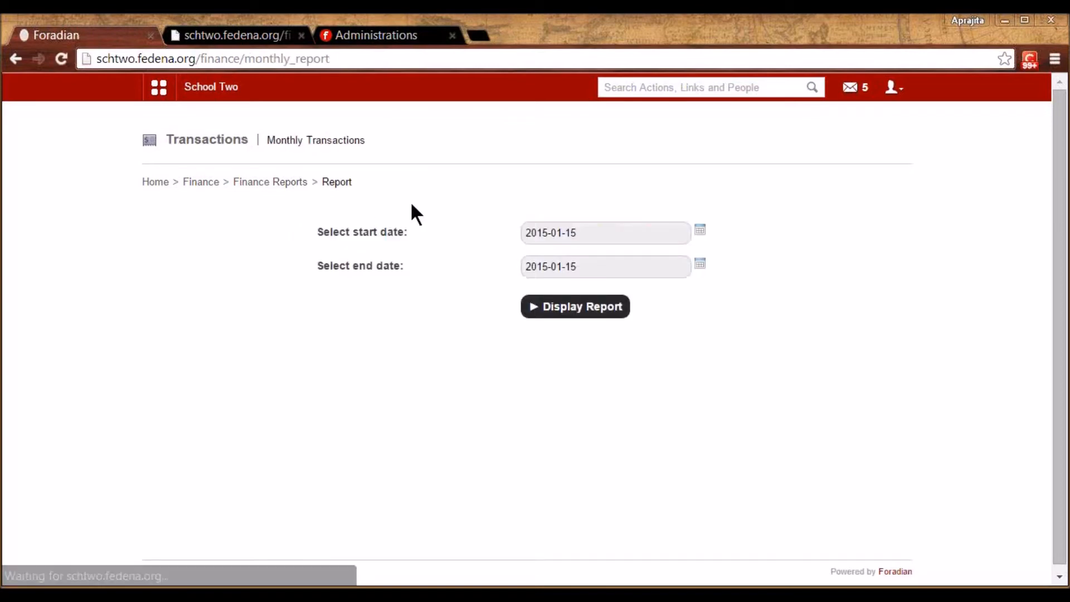
click(603, 316)
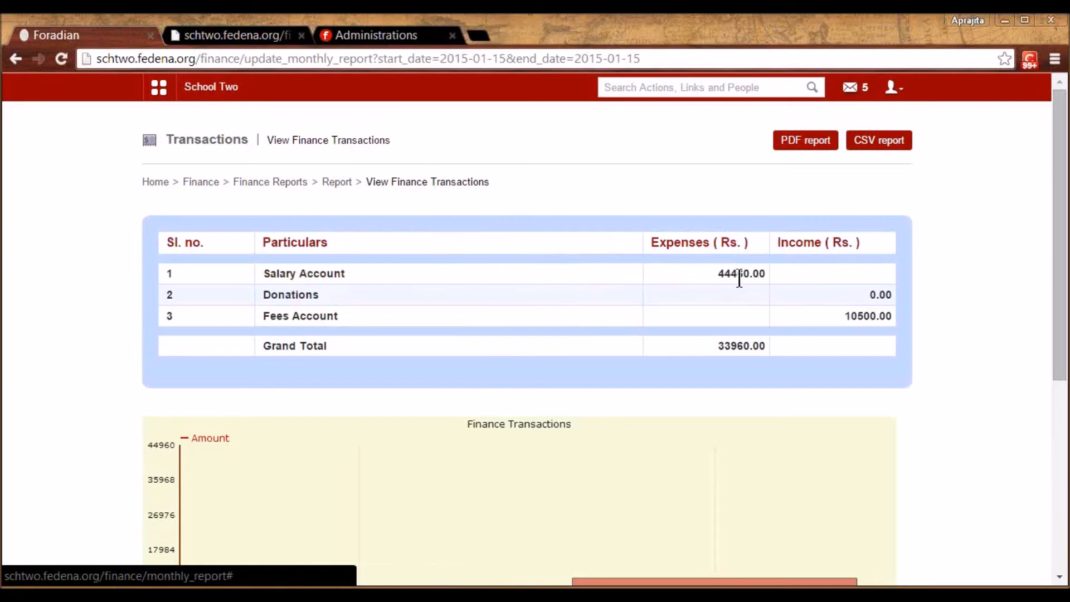
Break salary expenses down by department, view the English department's details, then return to Finance
click(299, 274)
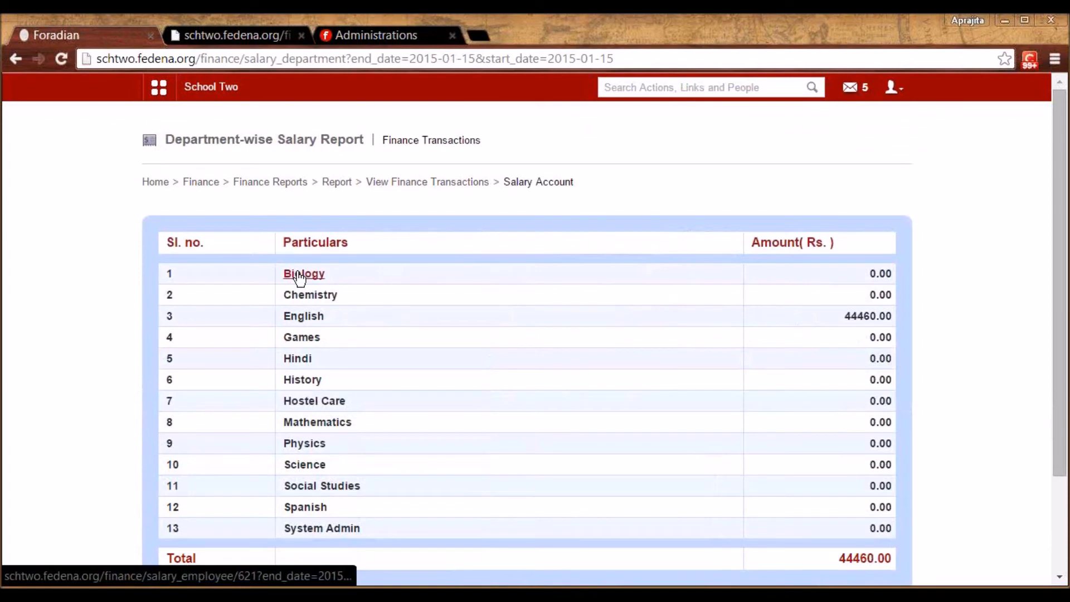
click(304, 318)
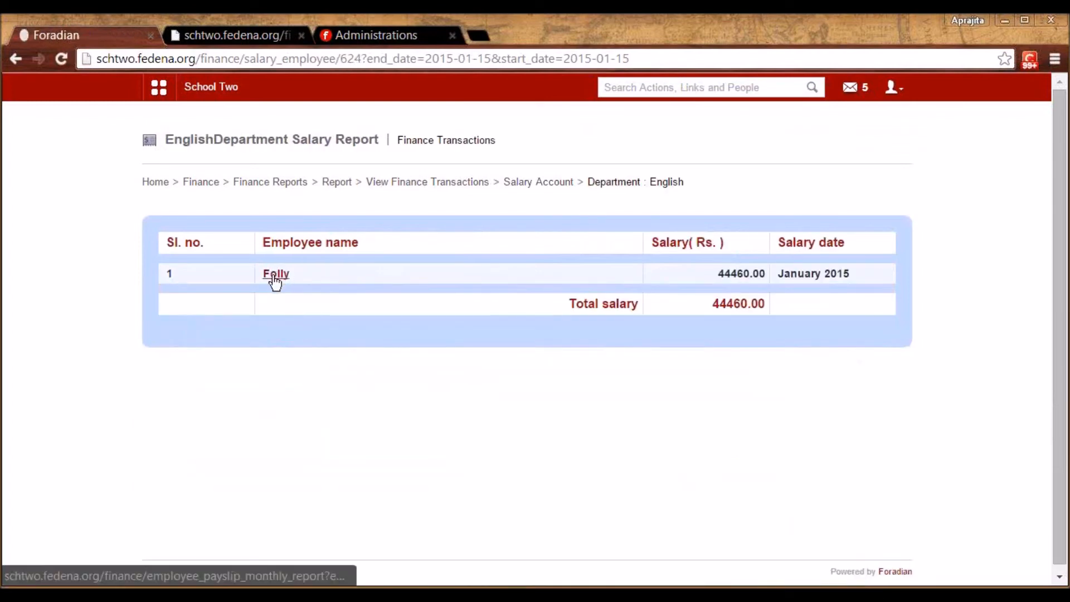
key(alt+Left)
key(alt+Left)
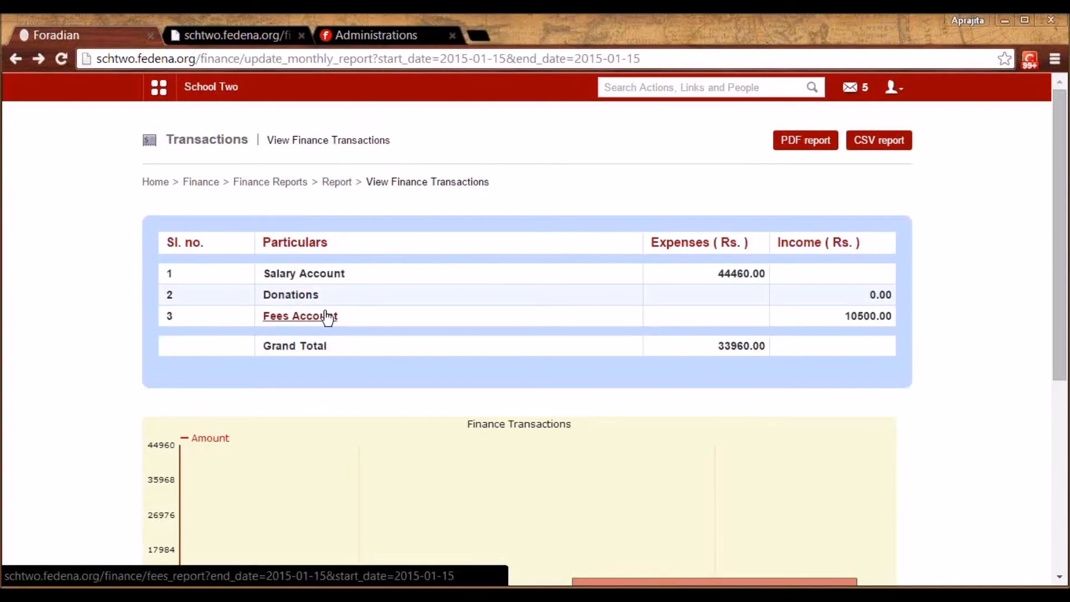
click(201, 183)
Review the finance categories and open Income Till now's details, closing them unchanged, then return to Finance
click(566, 229)
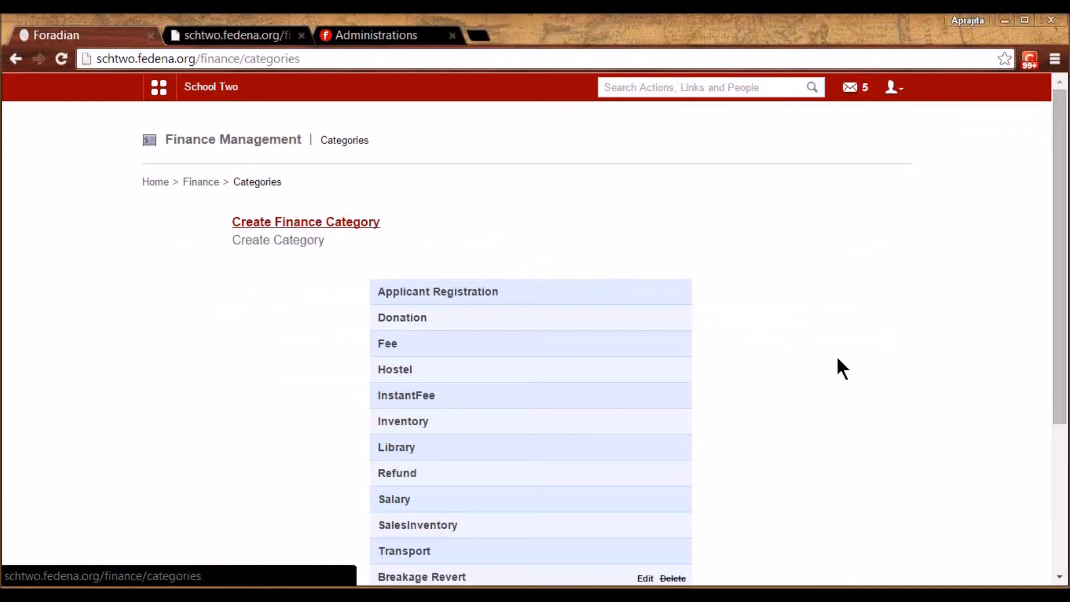
drag(1059, 377, 1059, 502)
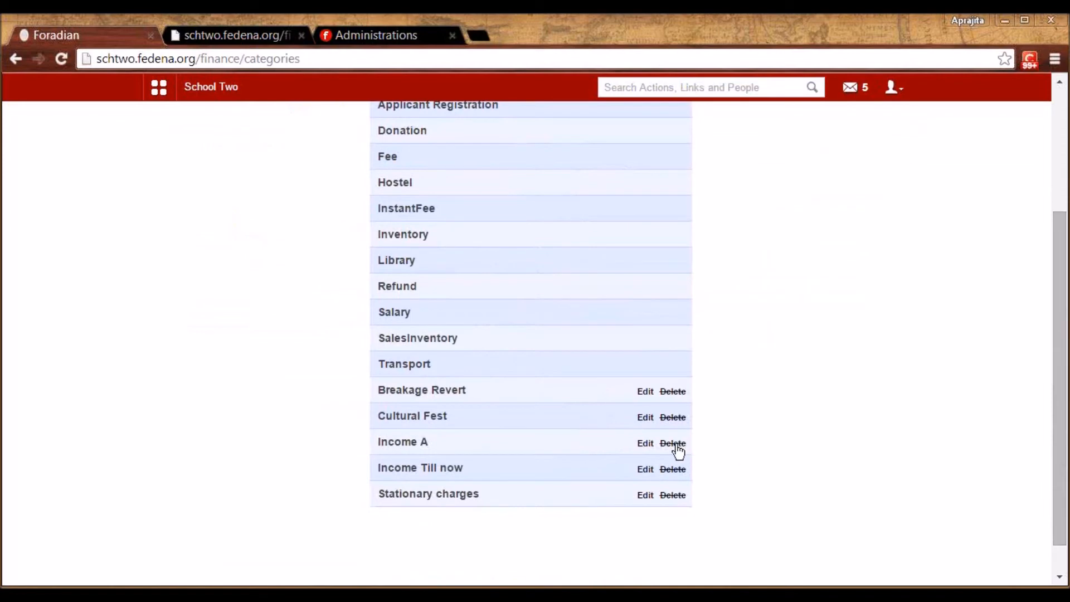
click(643, 472)
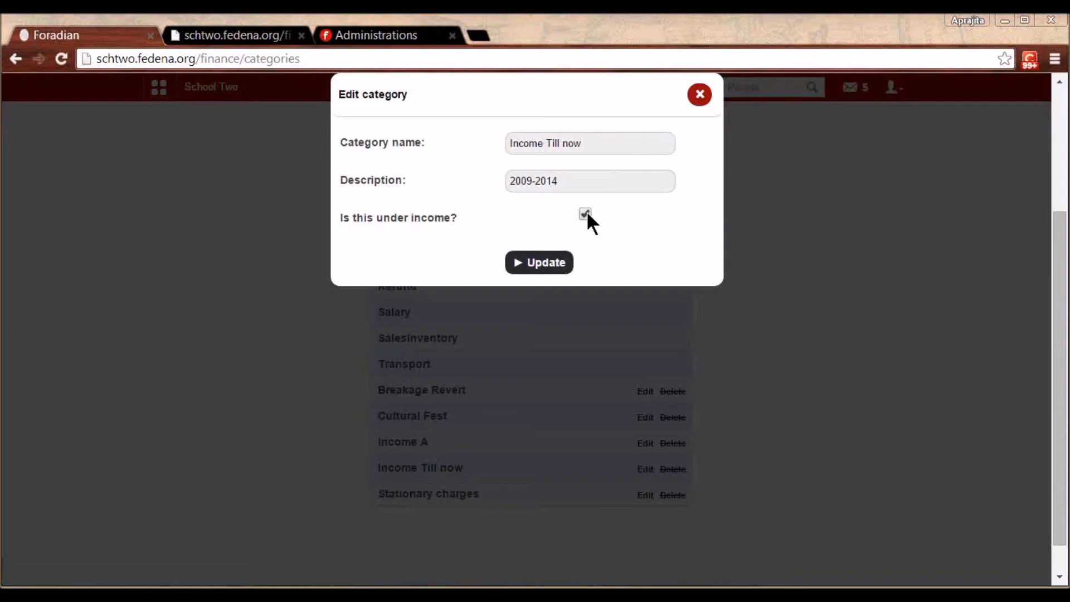
click(699, 94)
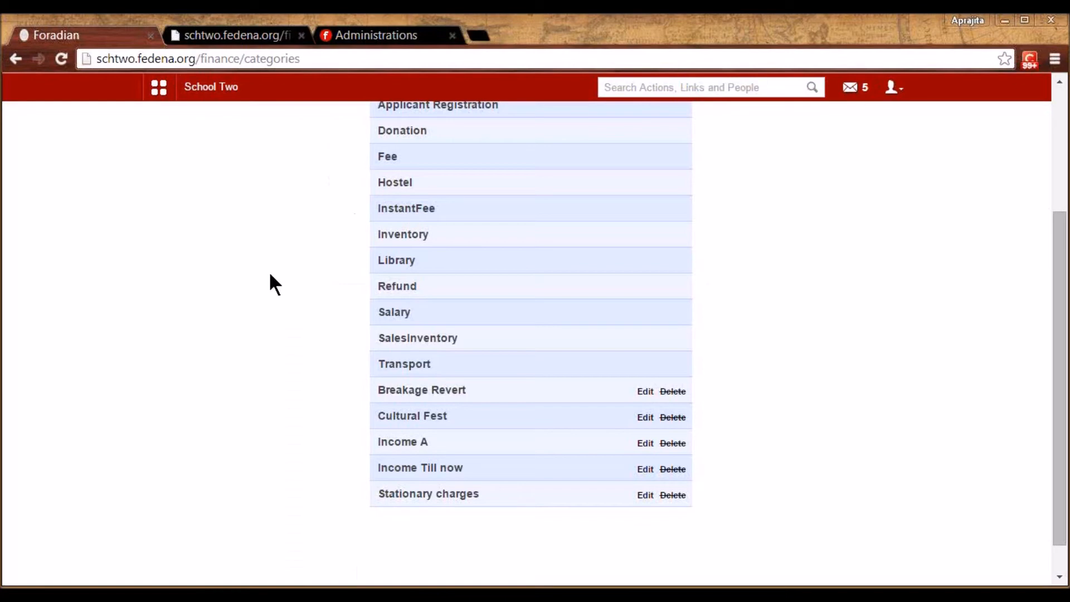
scroll(272, 284, up, 4)
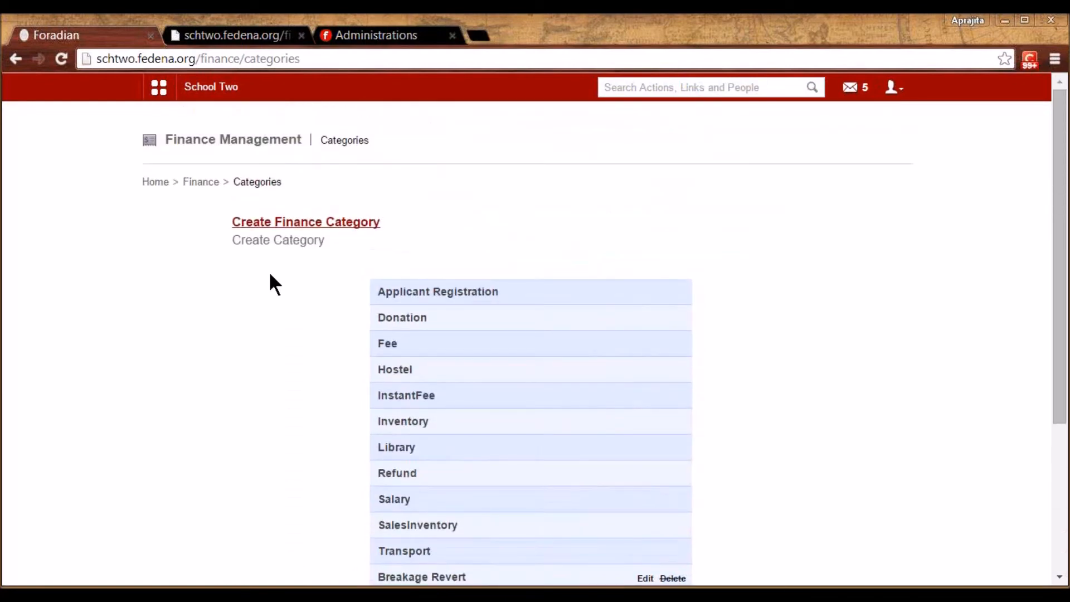
click(193, 183)
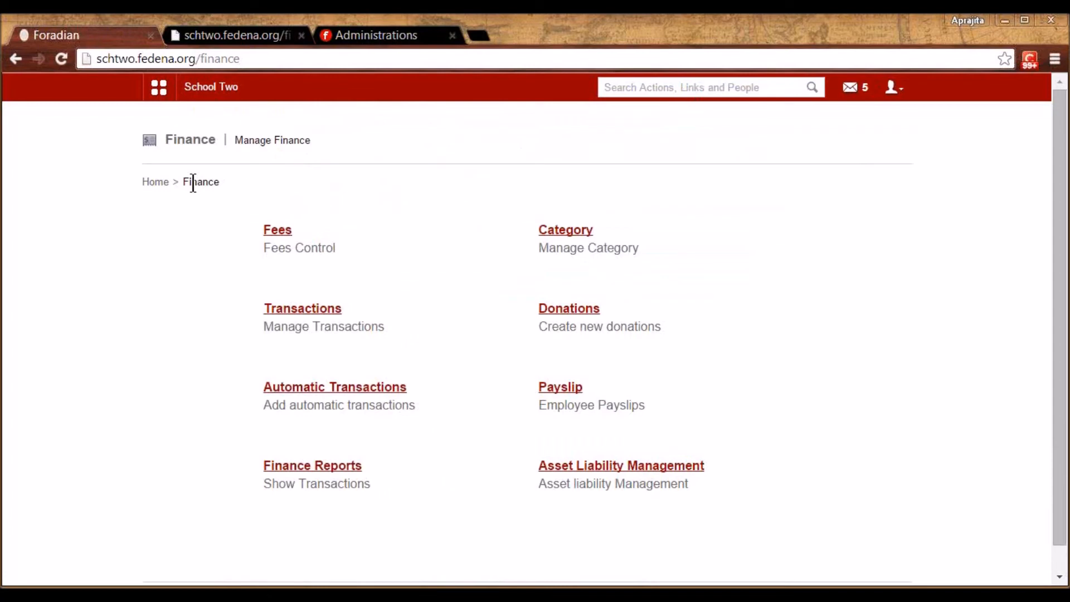
Start a new income entry titled 'Income account'
click(323, 311)
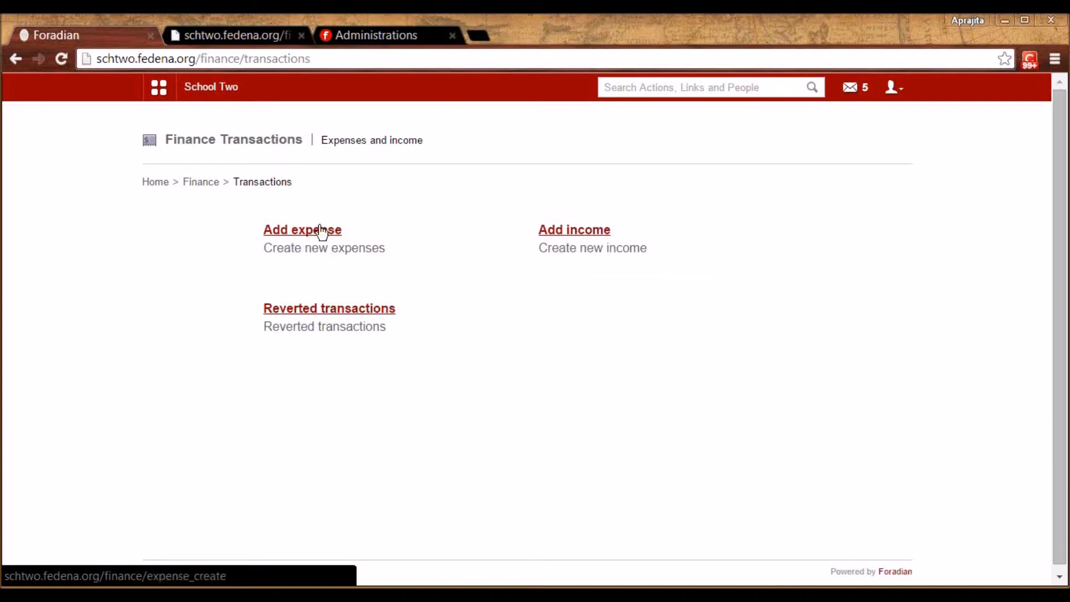
click(571, 233)
click(534, 235)
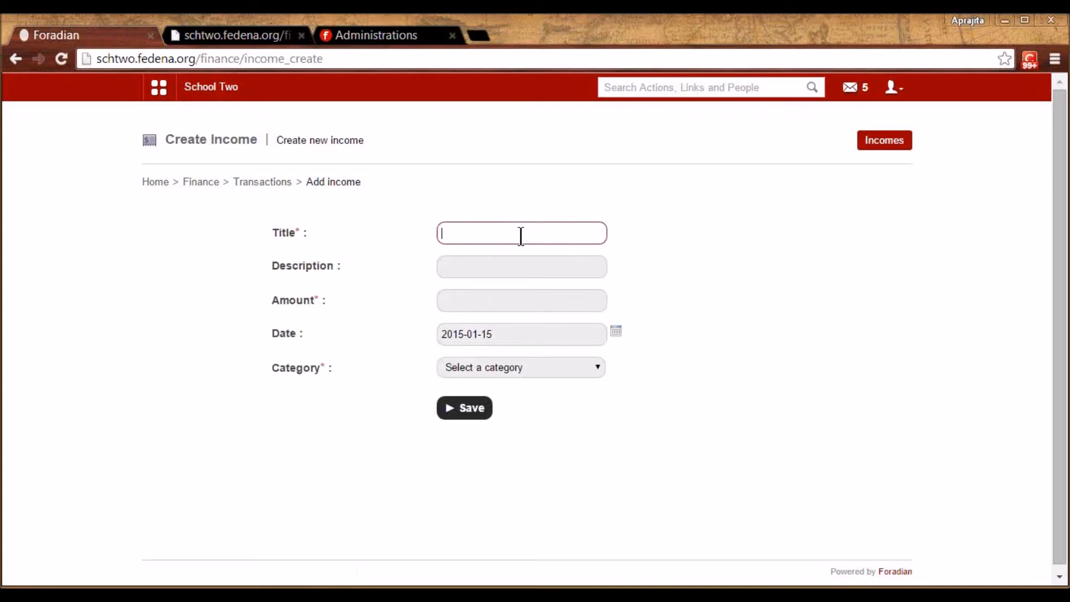
click(512, 254)
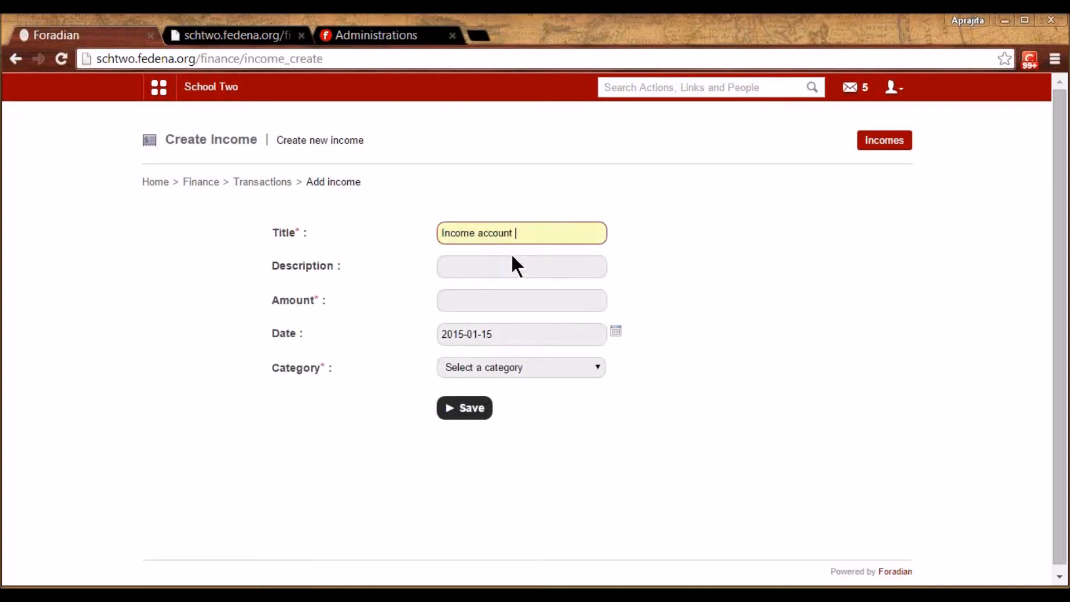
Enter the amount 78000 and choose Income Till now as the income category
click(483, 269)
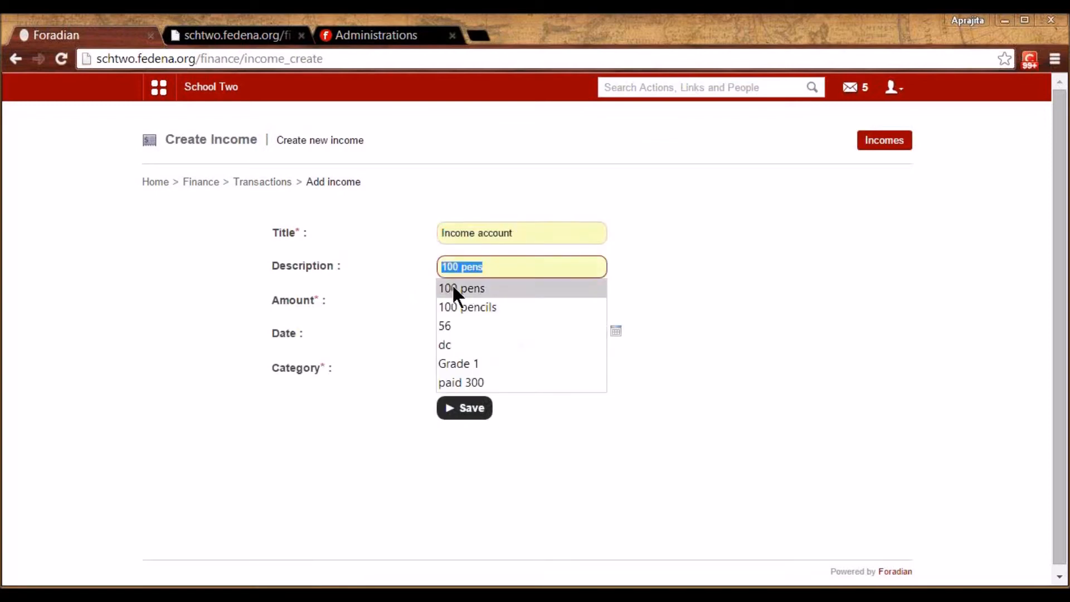
click(383, 302)
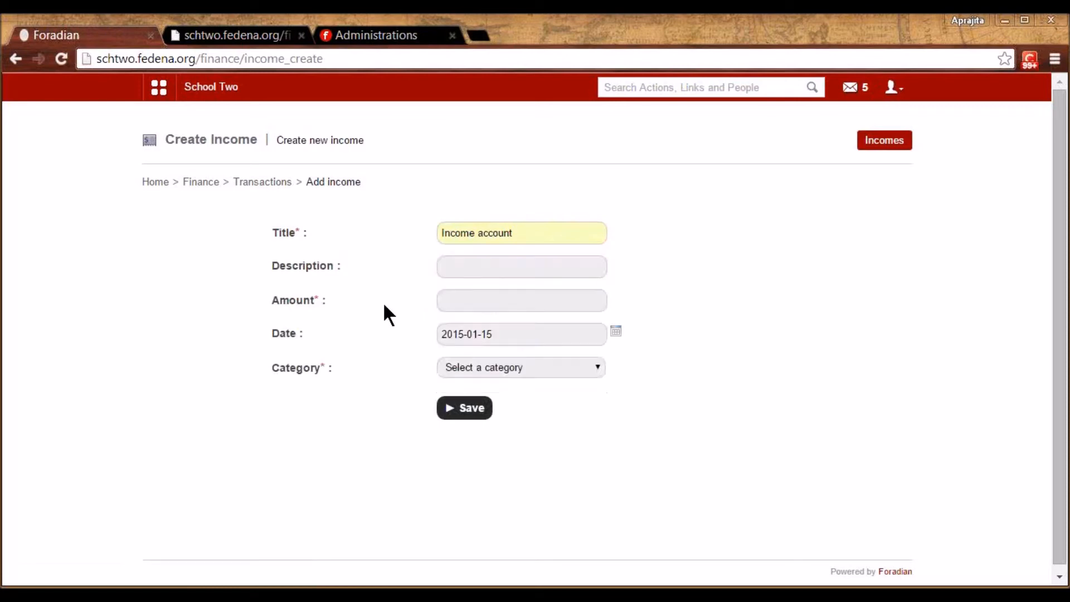
click(466, 299)
text(7800)
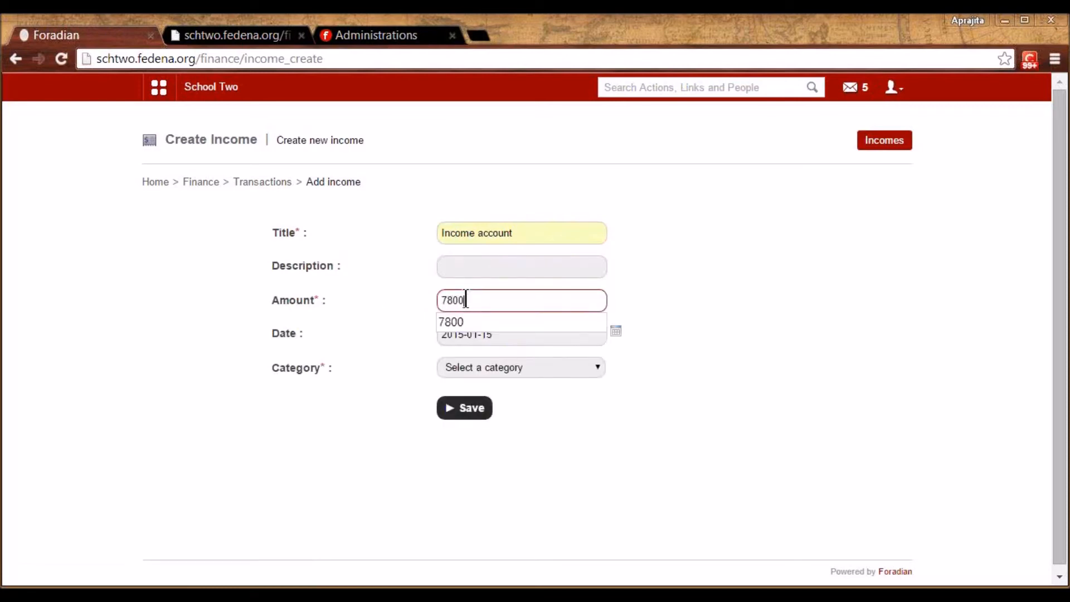
text(0)
click(622, 306)
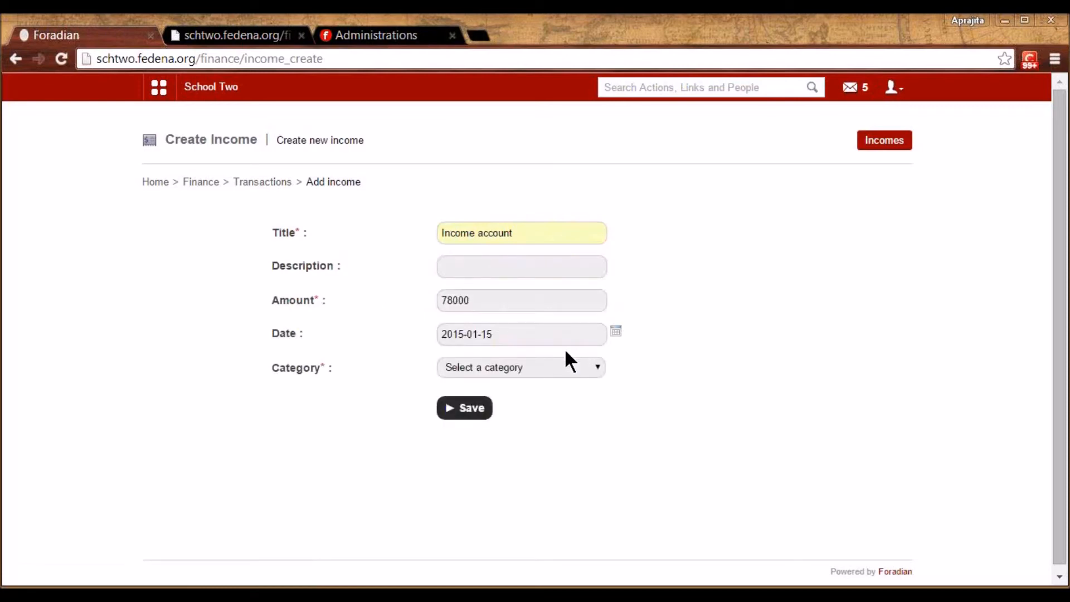
click(546, 367)
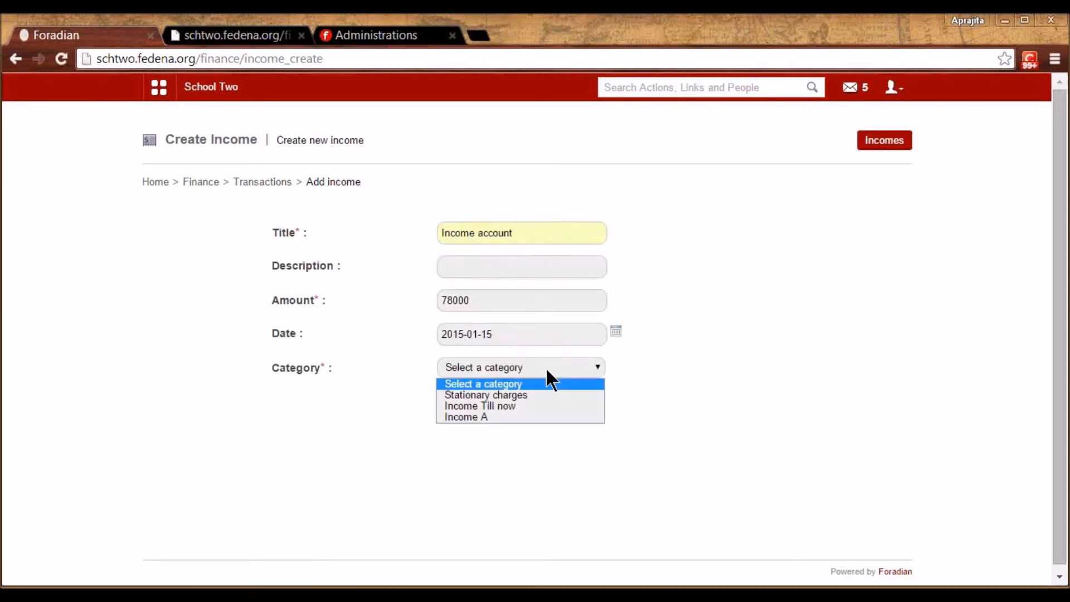
click(510, 411)
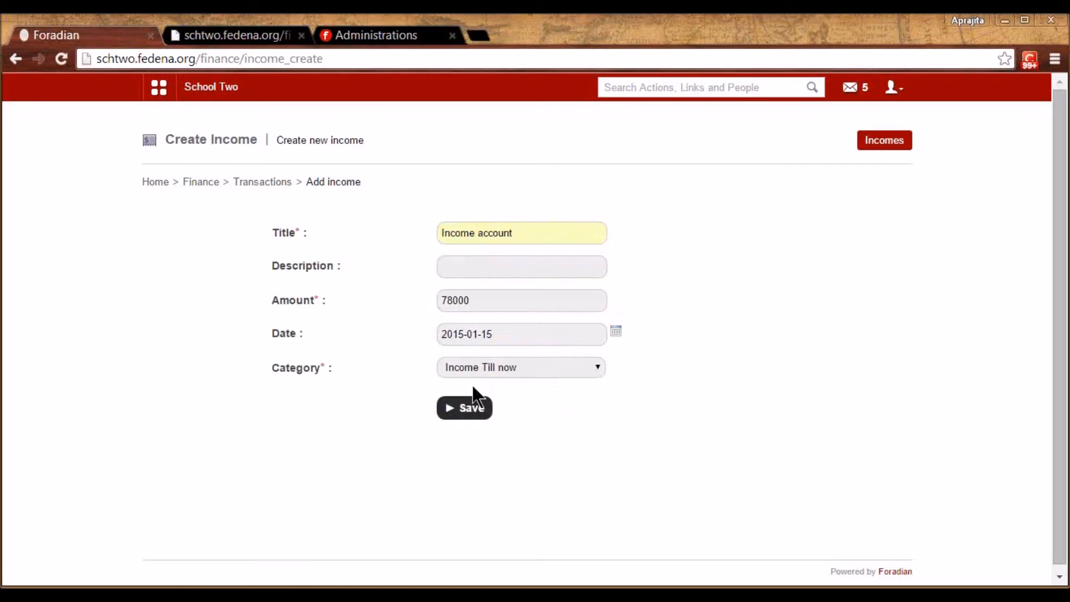
click(473, 367)
click(473, 412)
Save the 78000 income and confirm the report lists Income Till now at 78000.00, grand total 44040.00
click(459, 417)
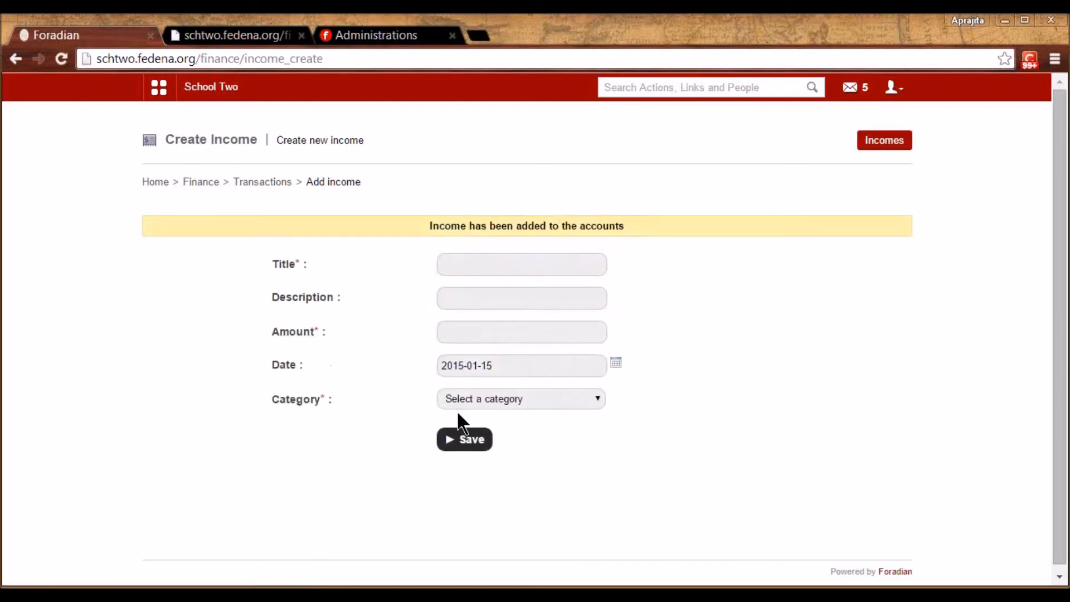
click(251, 182)
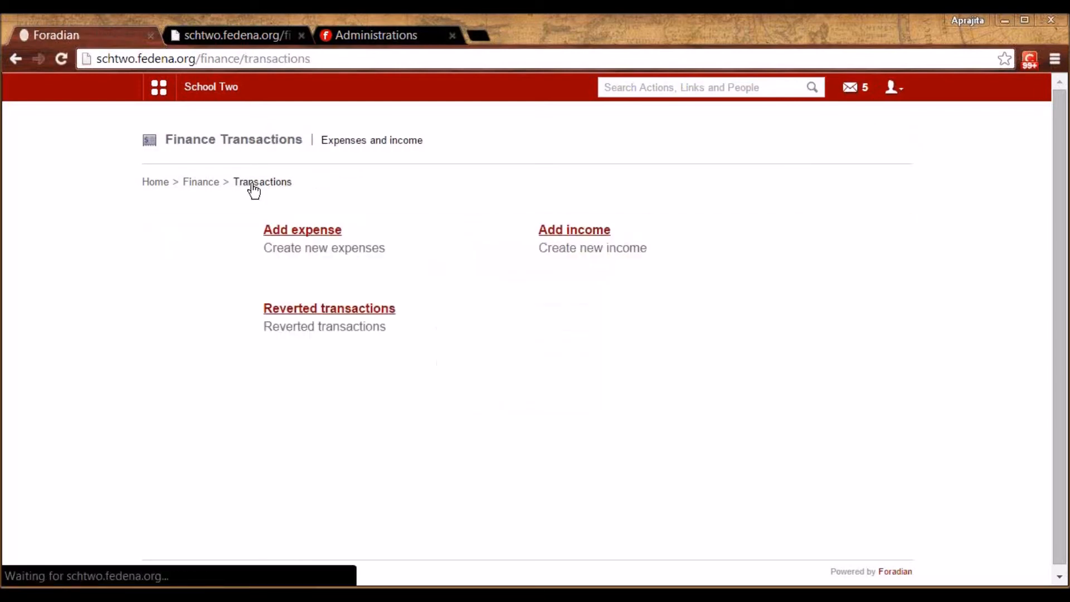
click(196, 184)
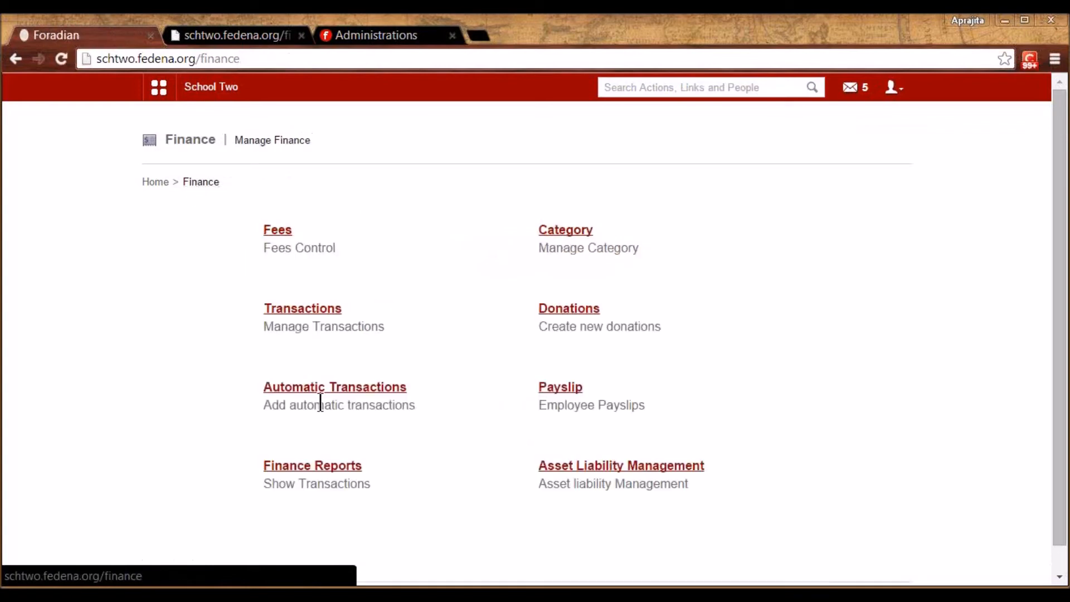
click(304, 466)
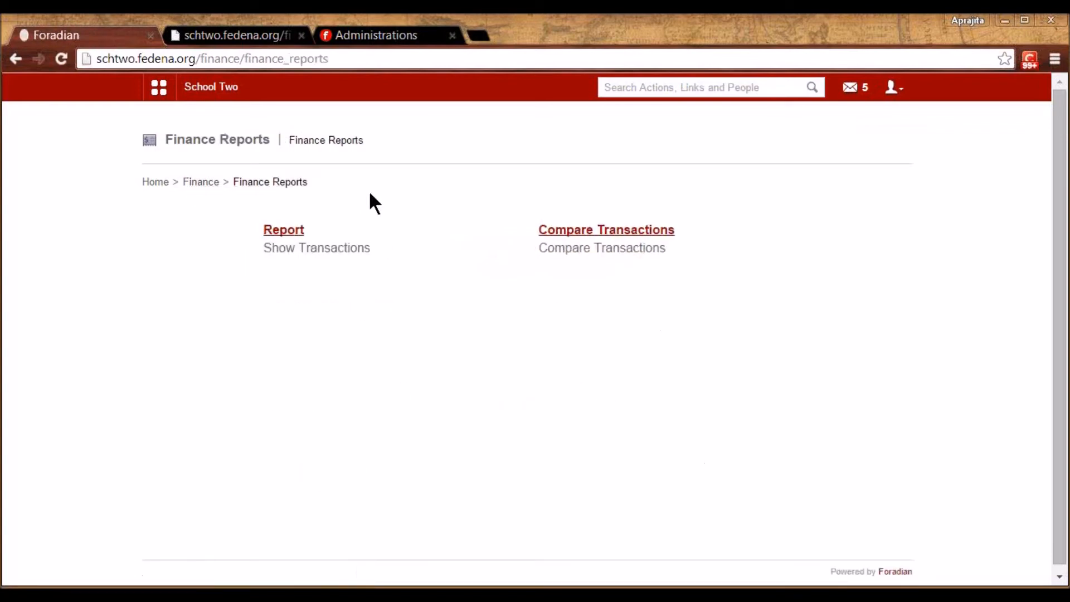
click(268, 232)
click(590, 309)
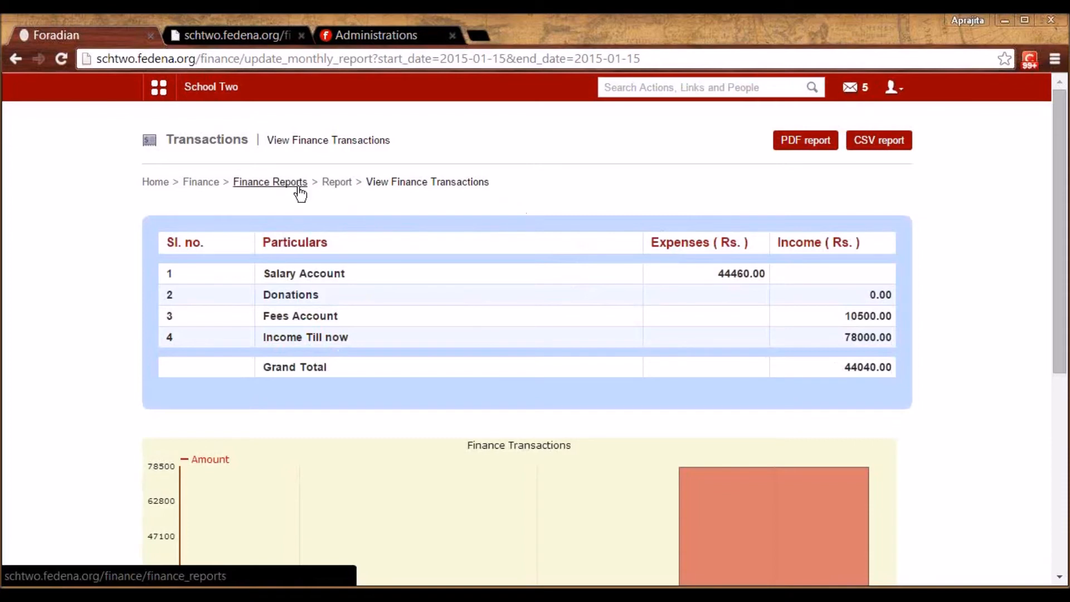
click(205, 182)
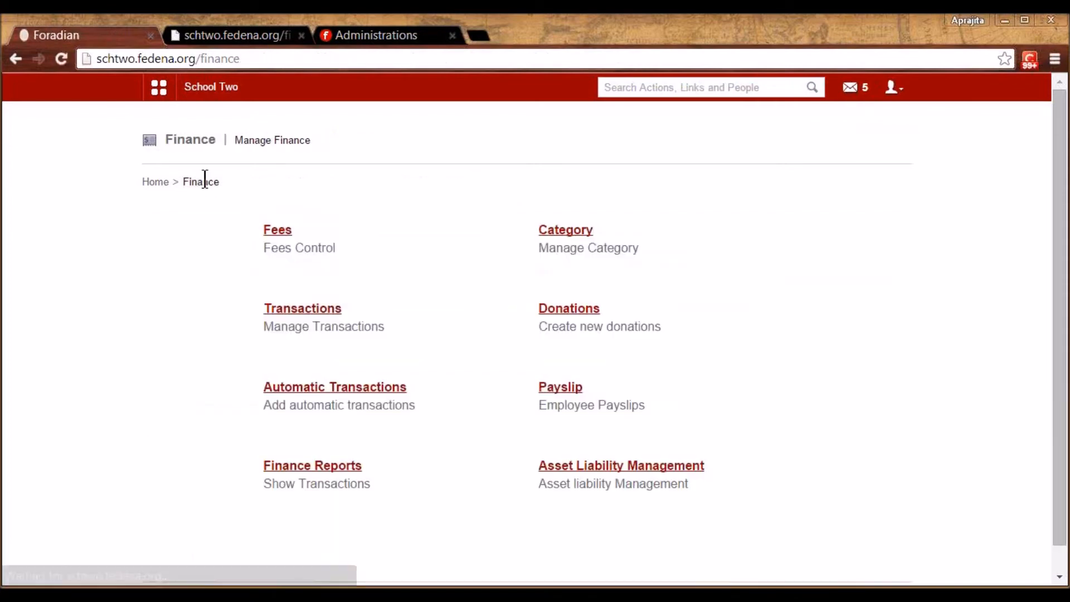
click(321, 390)
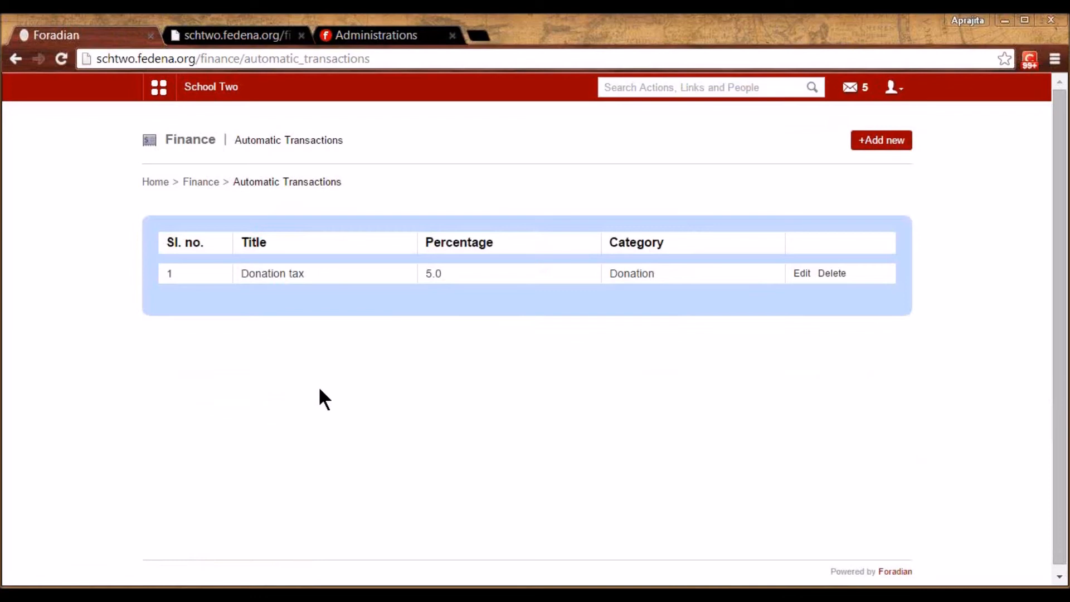
click(803, 273)
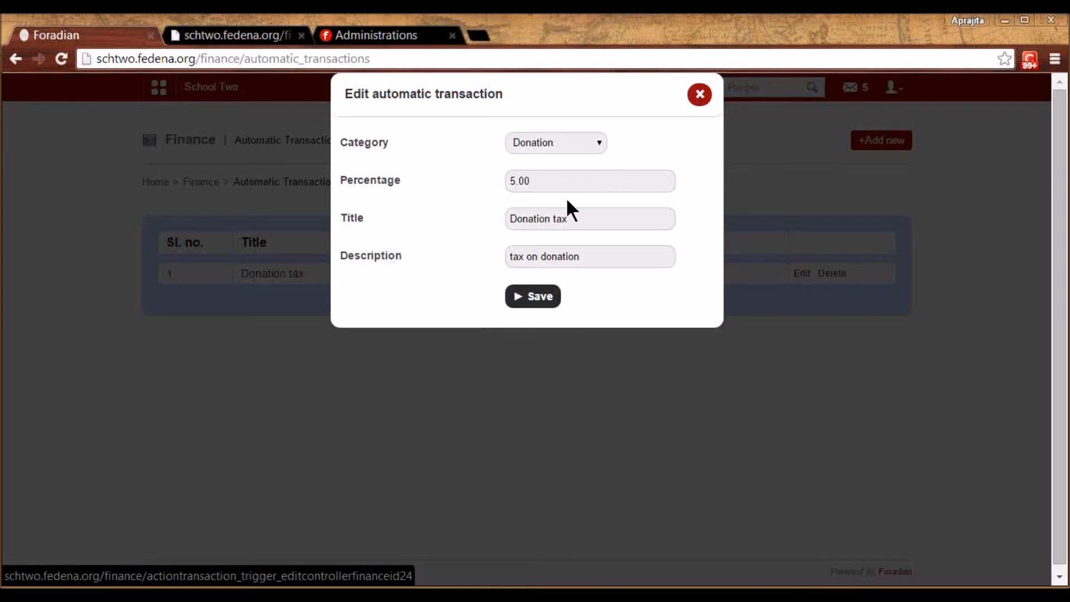
click(565, 219)
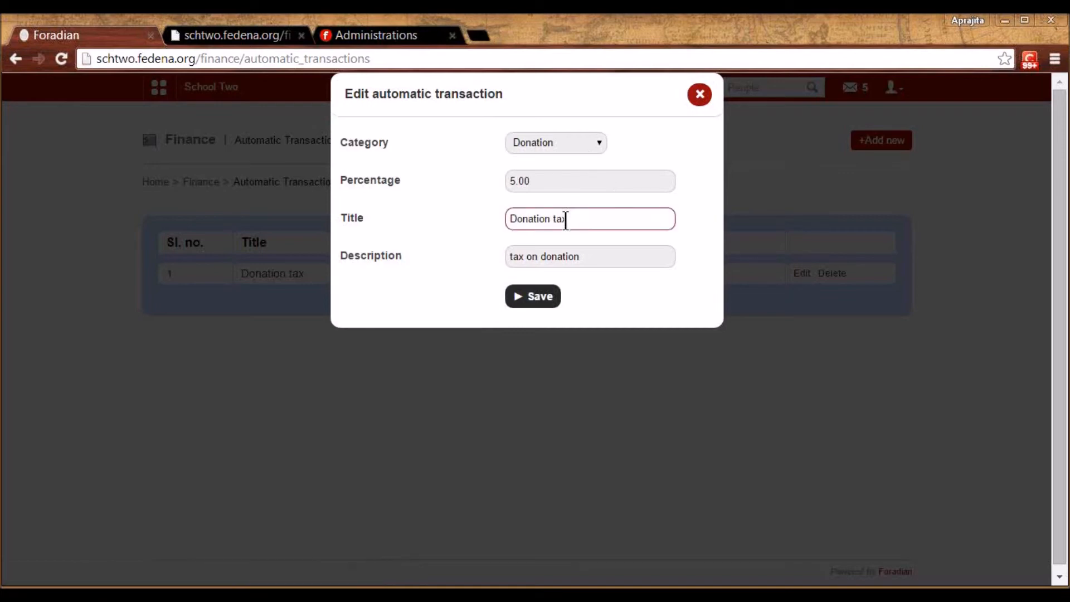
click(595, 146)
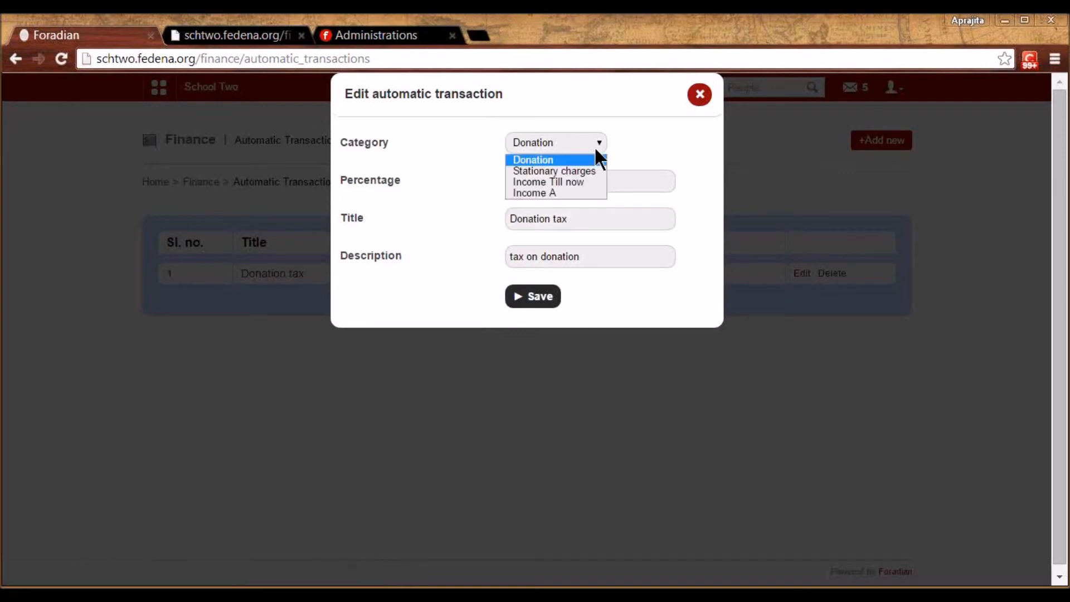
click(595, 147)
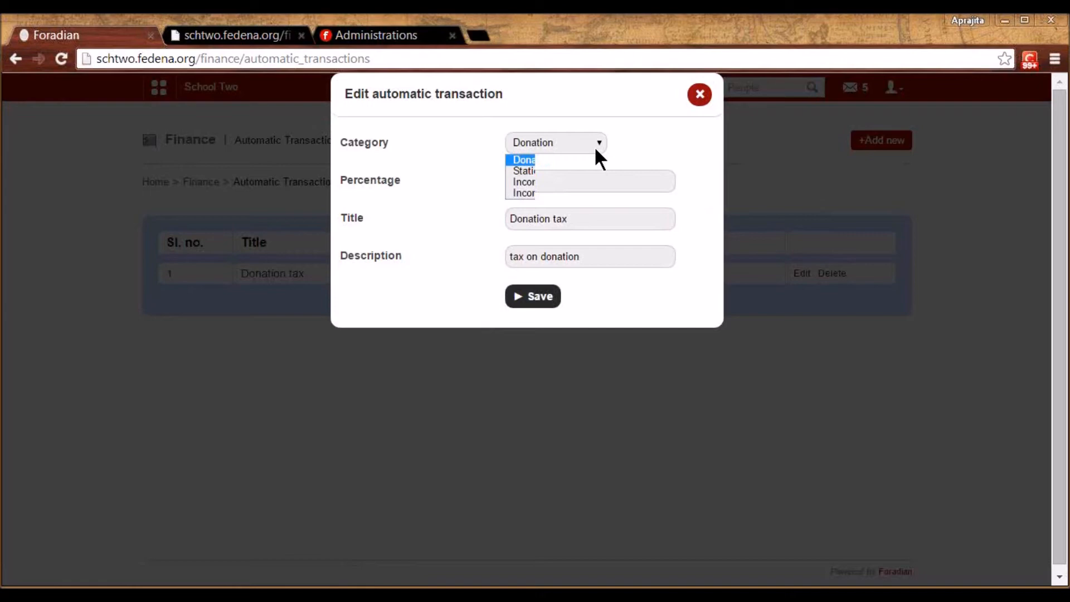
click(595, 148)
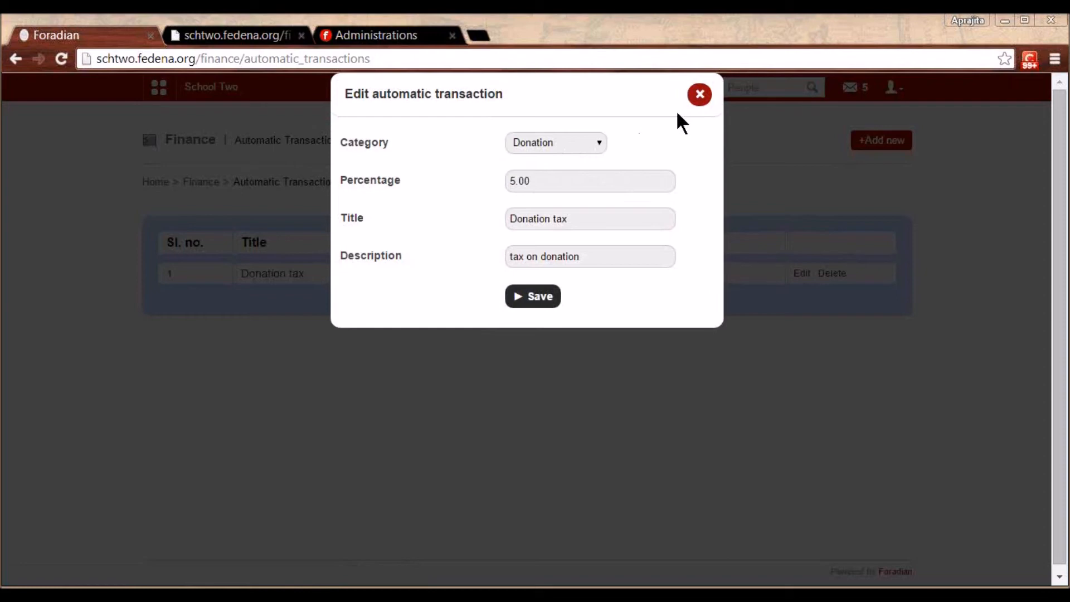
click(698, 99)
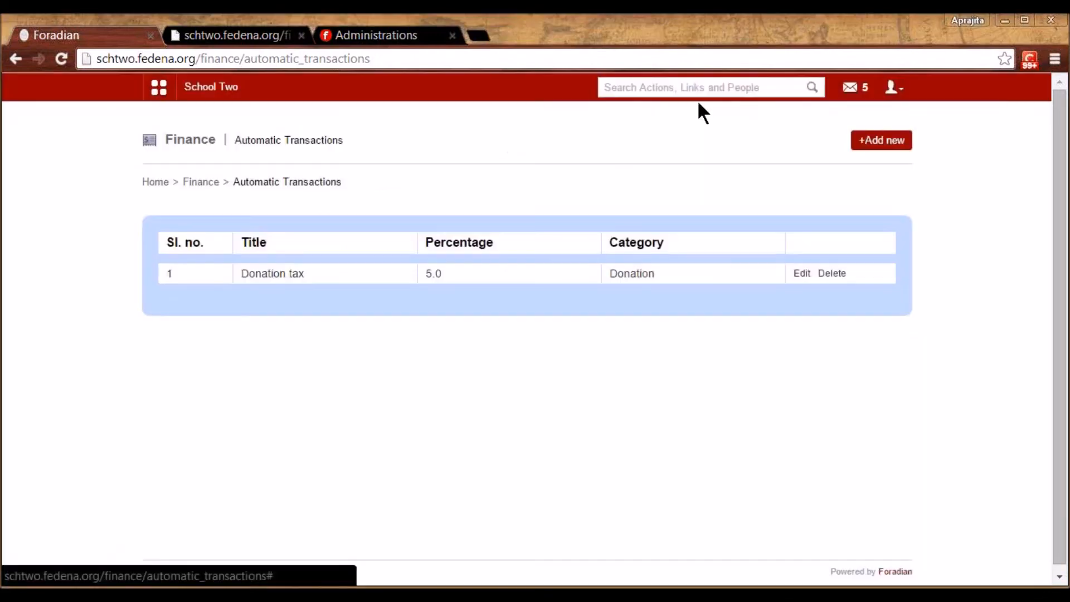
click(201, 183)
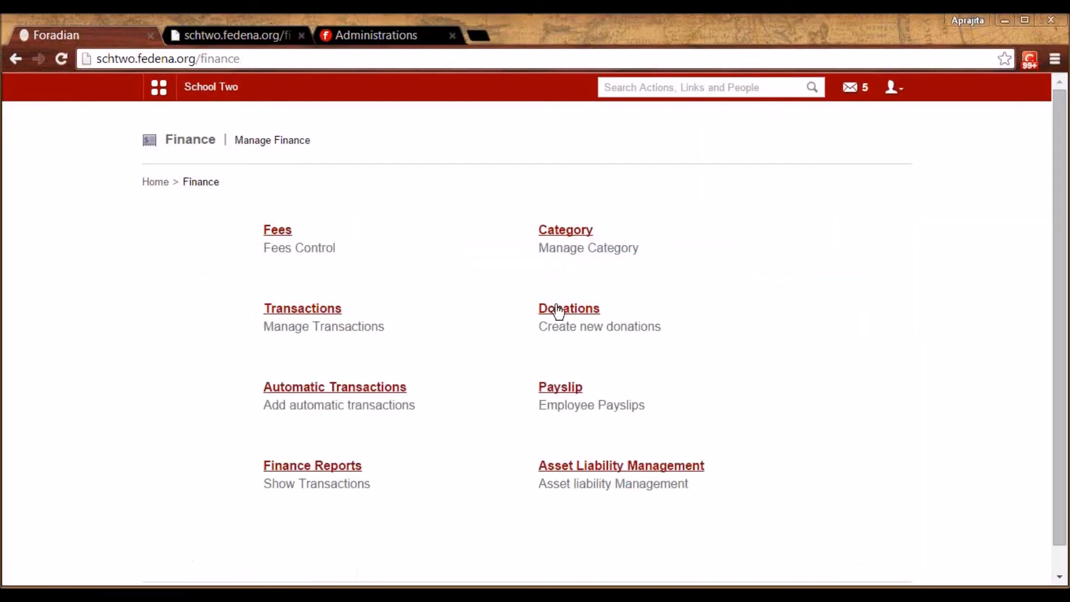
Add a 100 donation for the selected donor
click(569, 311)
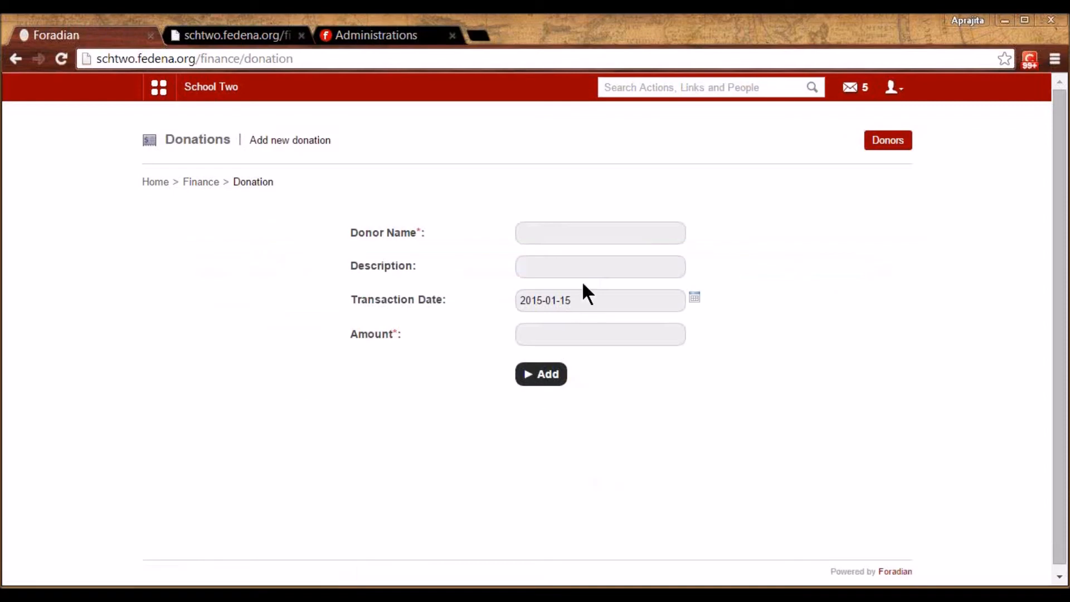
click(571, 234)
click(560, 257)
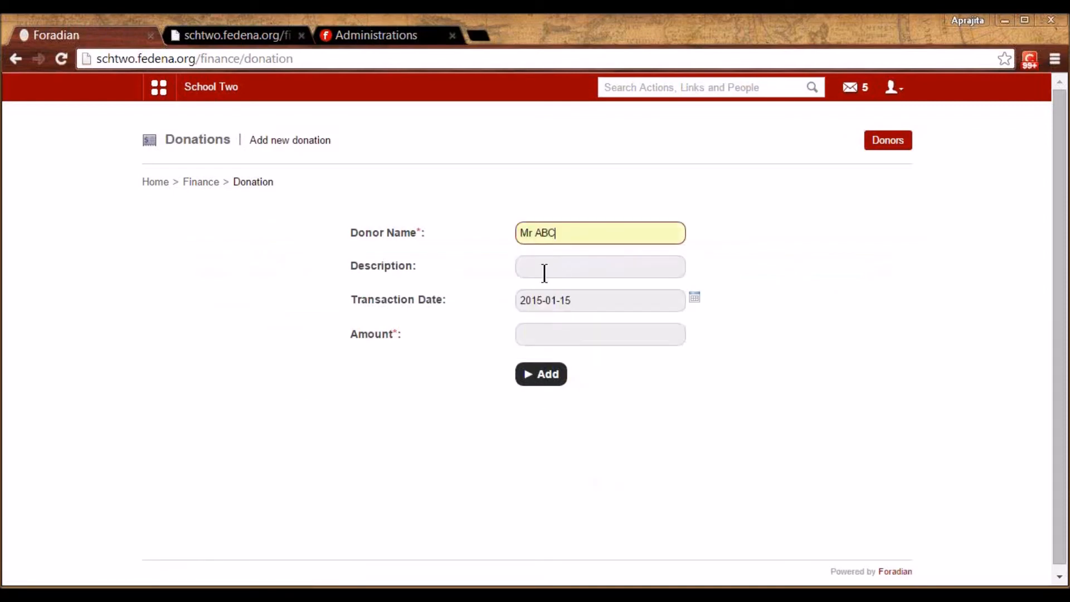
click(536, 335)
text(100)
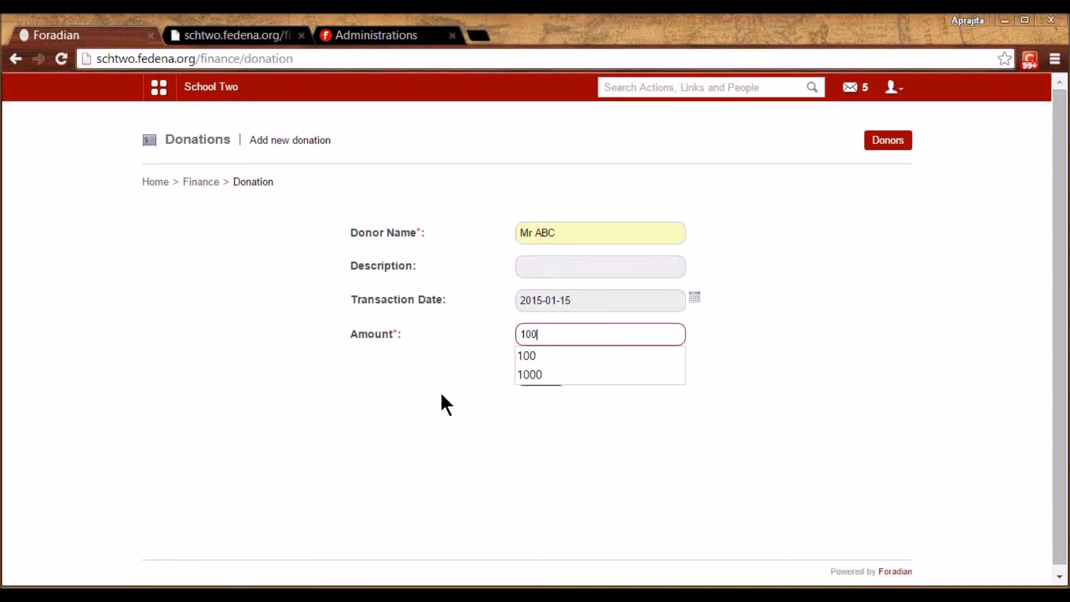
click(523, 399)
click(545, 380)
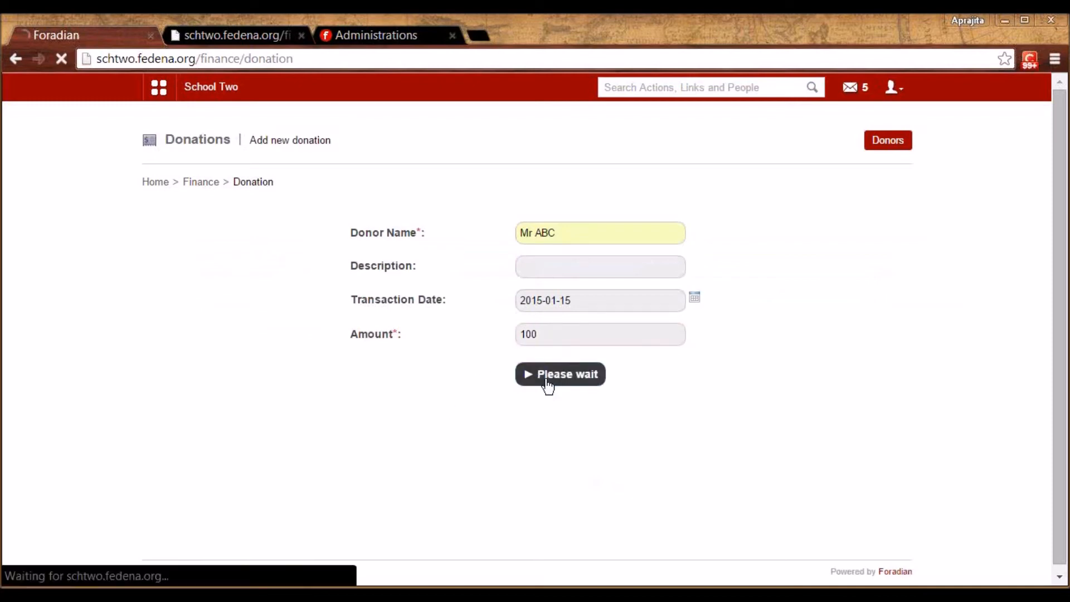
Check the 2015-01-15 report's donations breakdown shows 95.00 after 5.00 tax, then return to Finance
click(200, 183)
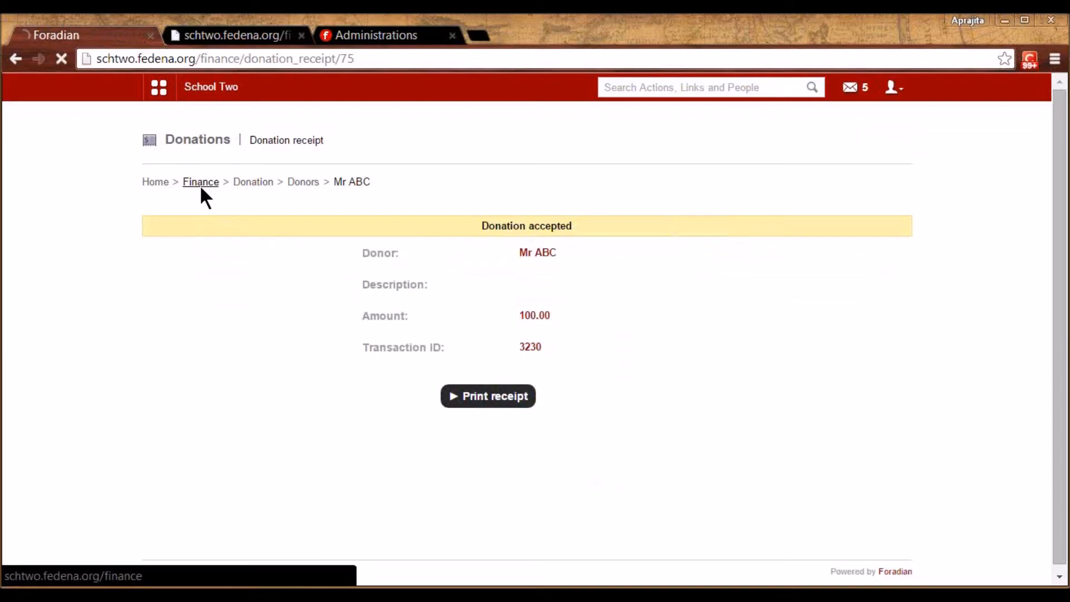
click(318, 467)
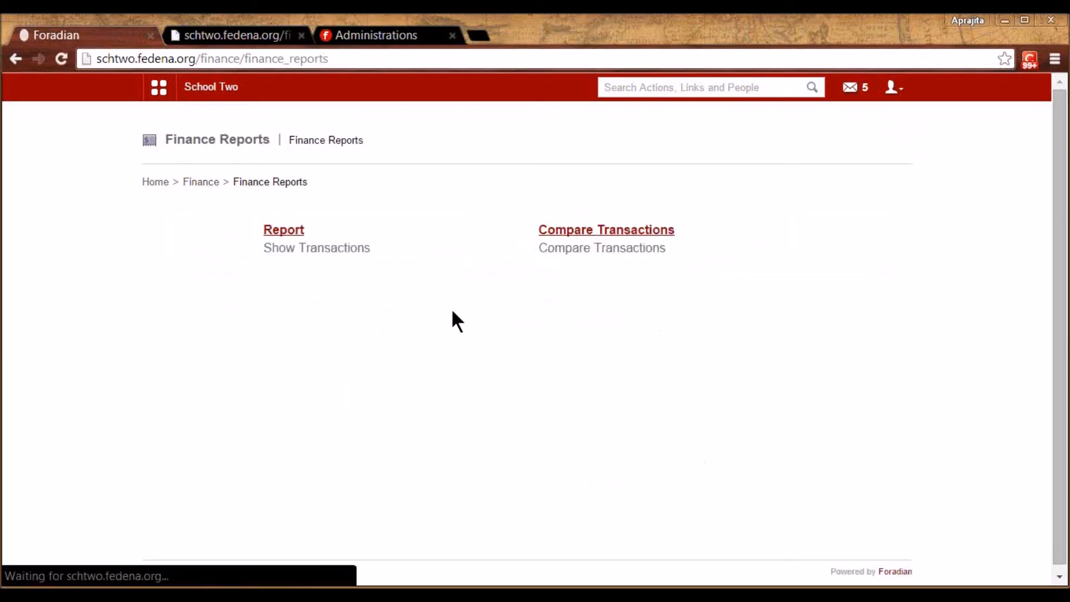
click(287, 230)
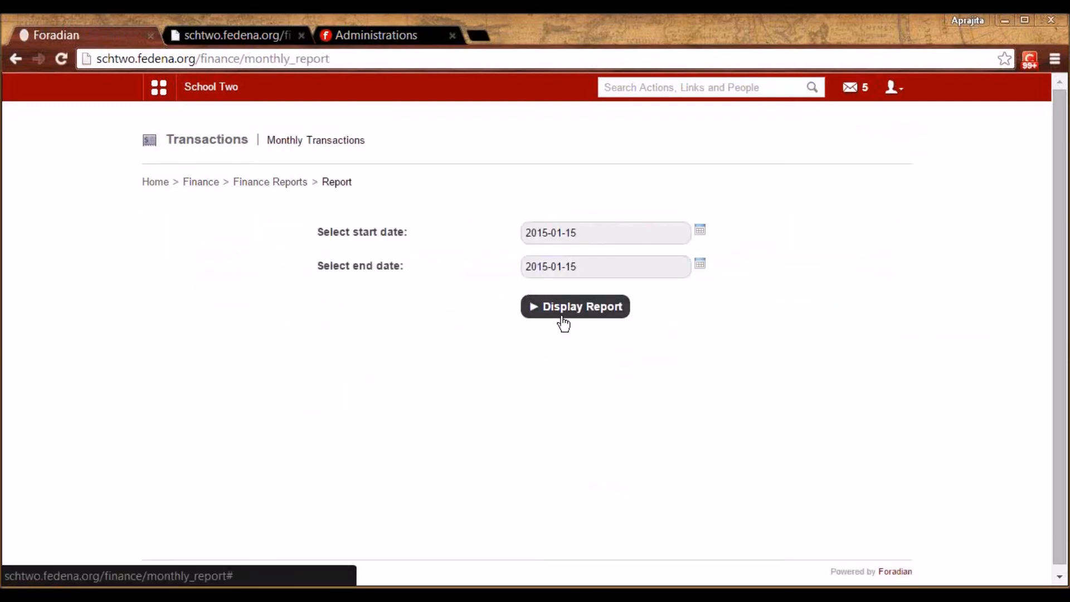
click(611, 312)
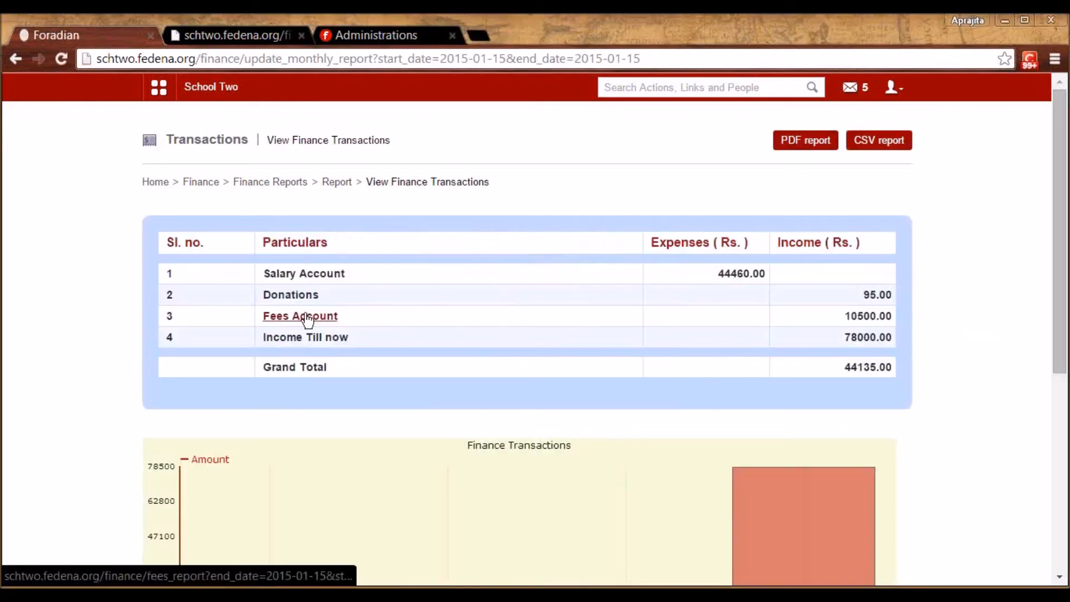
click(286, 297)
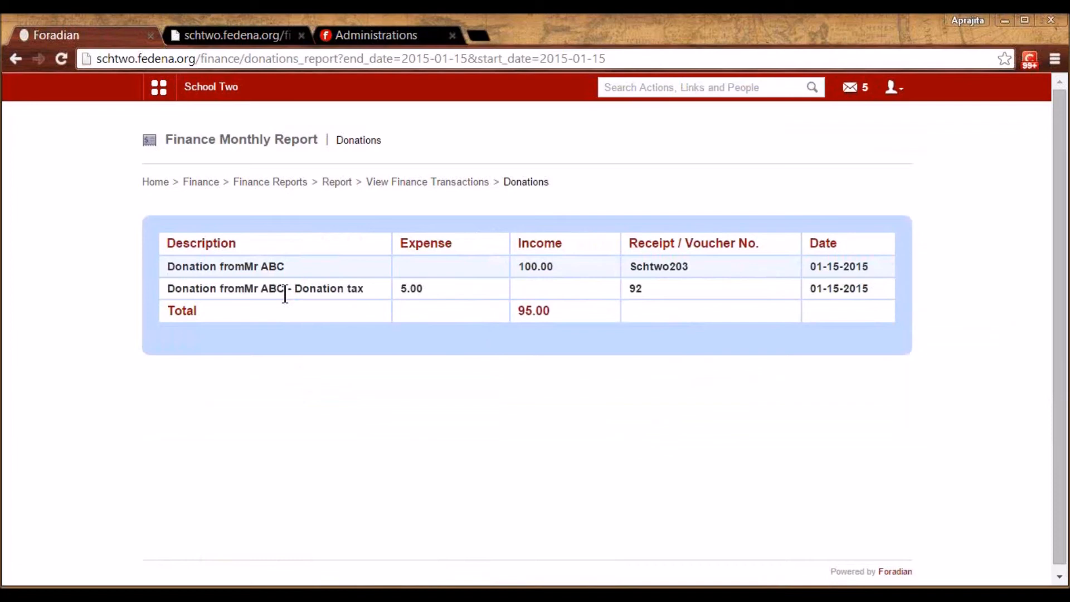
click(217, 181)
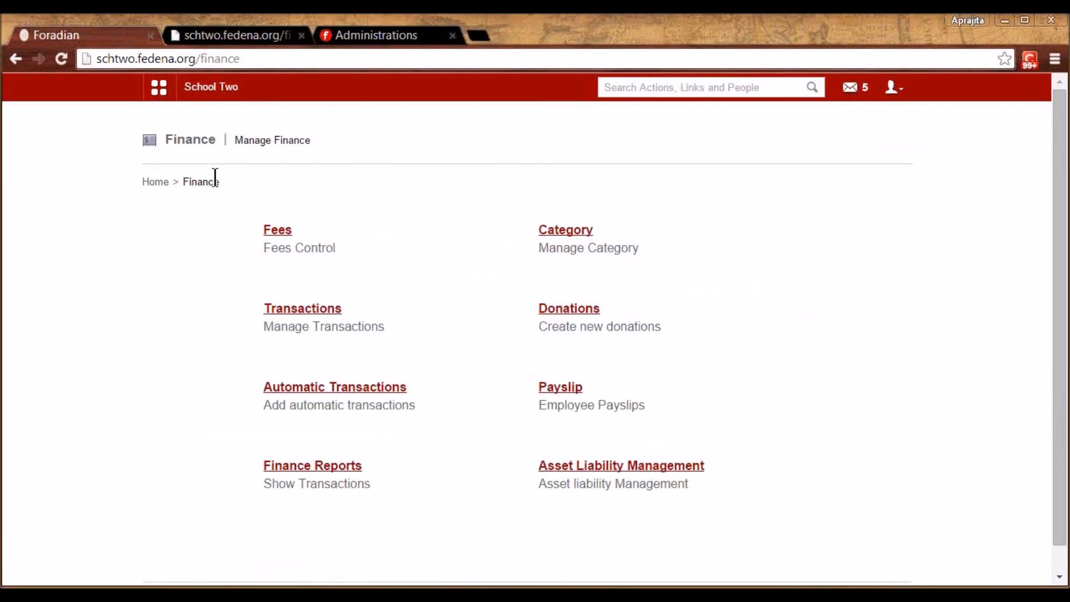
Glance at the payslip section, then open the list of recorded assets
click(568, 390)
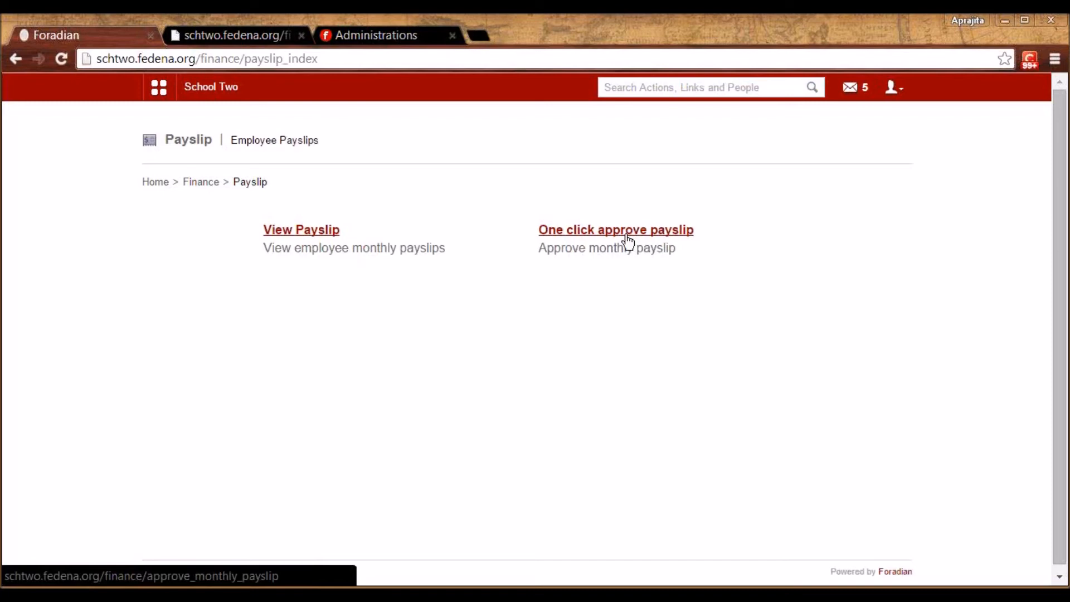
click(208, 183)
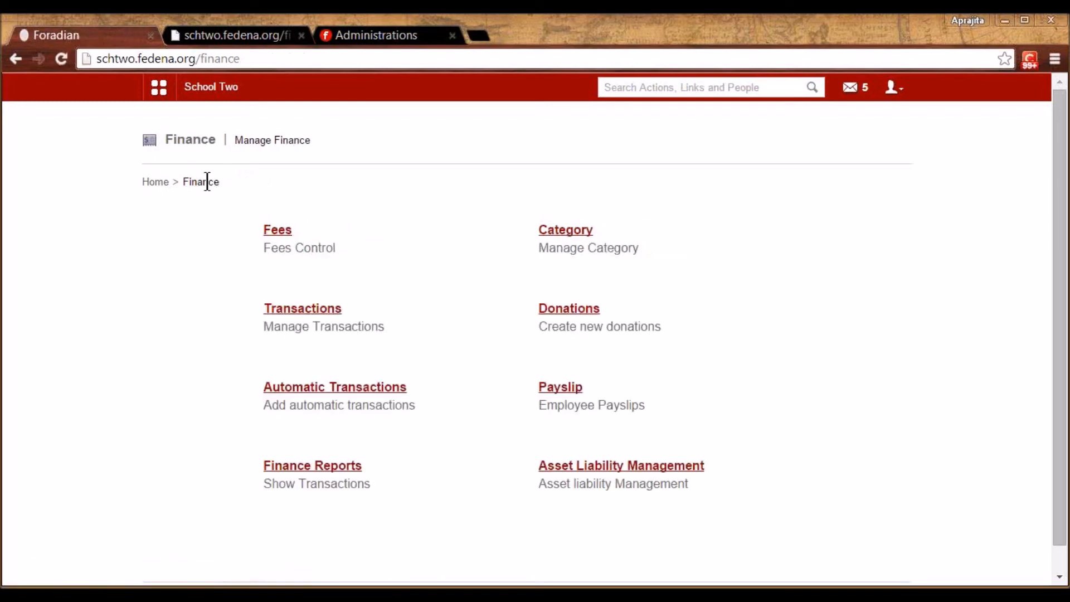
click(608, 458)
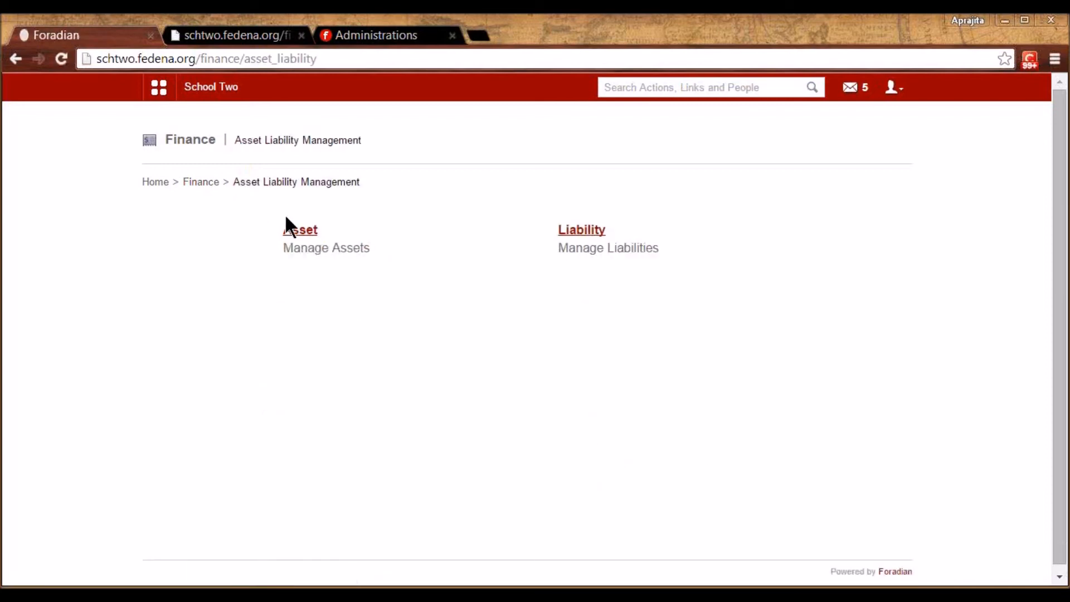
click(294, 229)
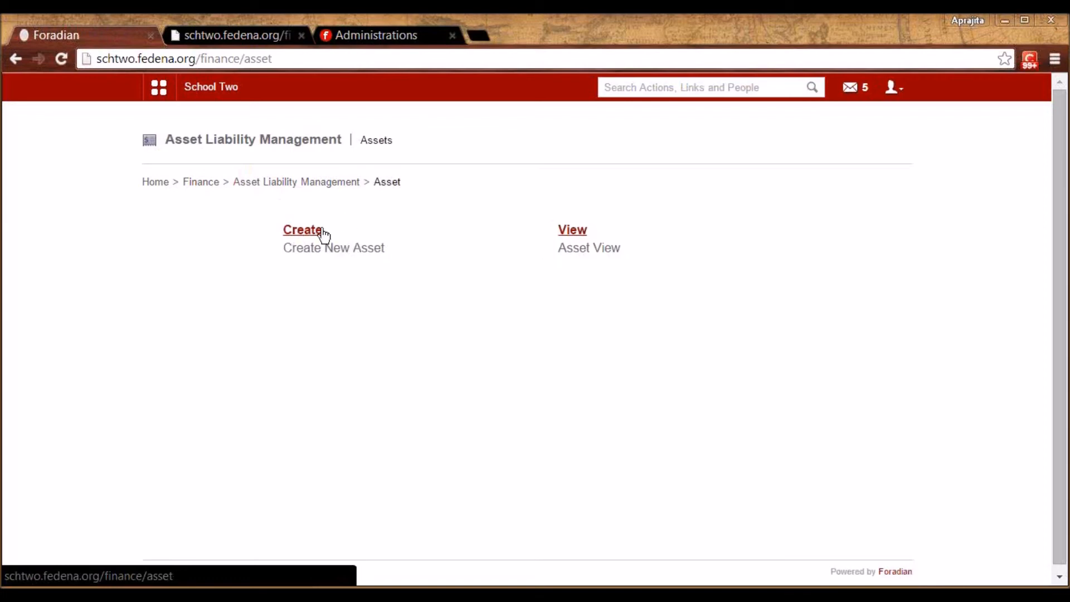
click(577, 230)
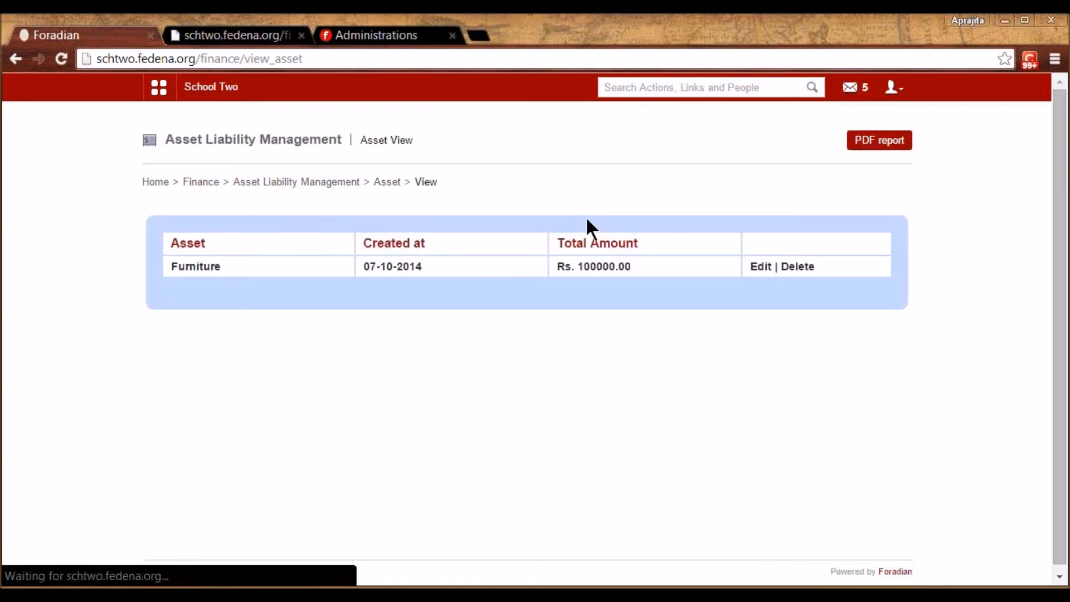
Open the Rs. 100000.00 Furniture asset for editing, close it unsaved, and return to Finance
click(765, 274)
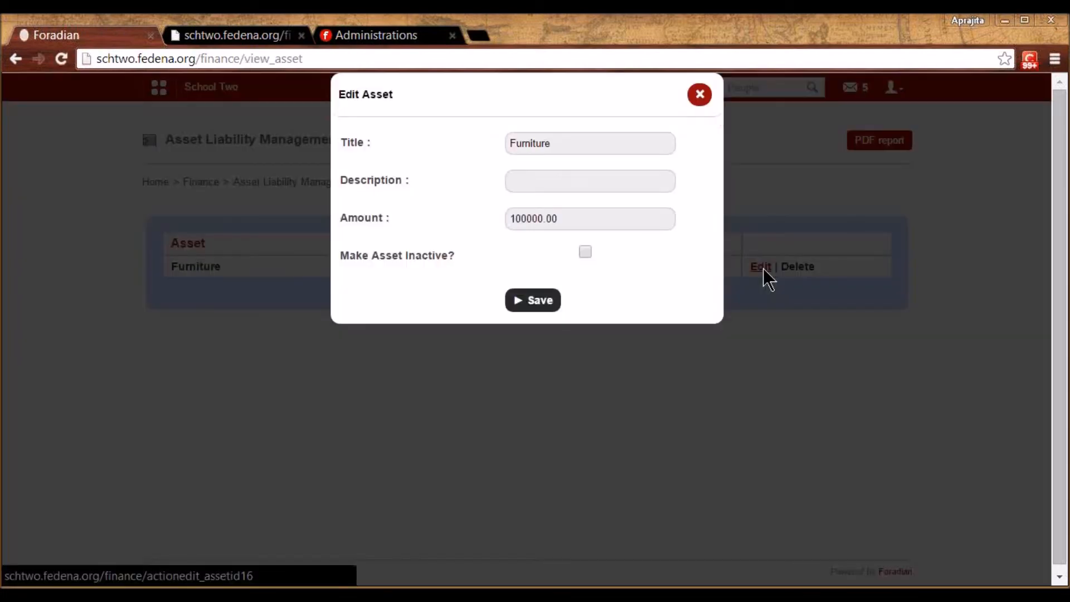
click(611, 215)
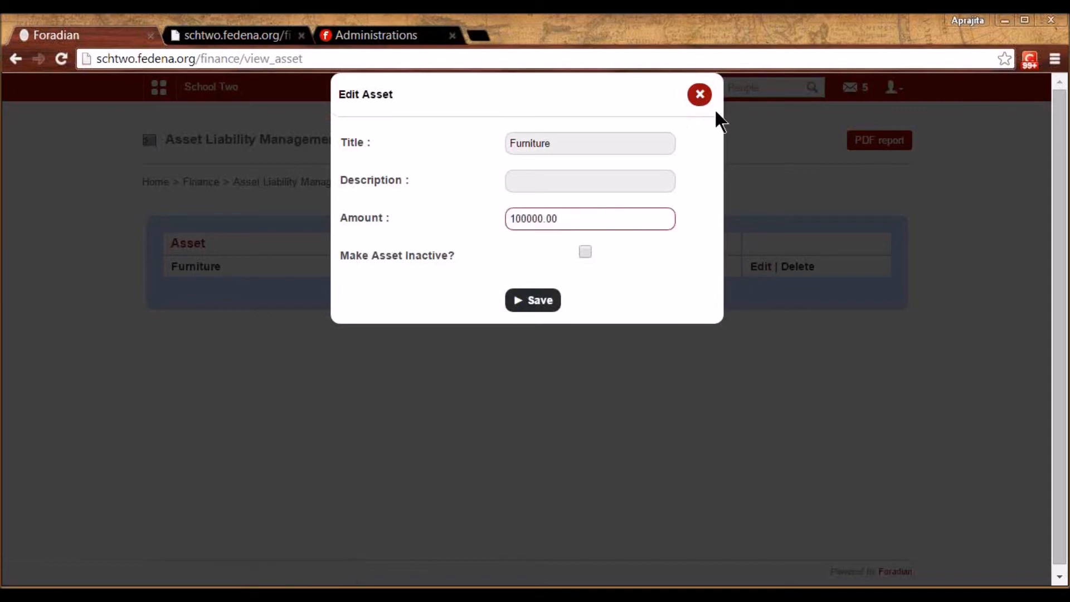
click(700, 94)
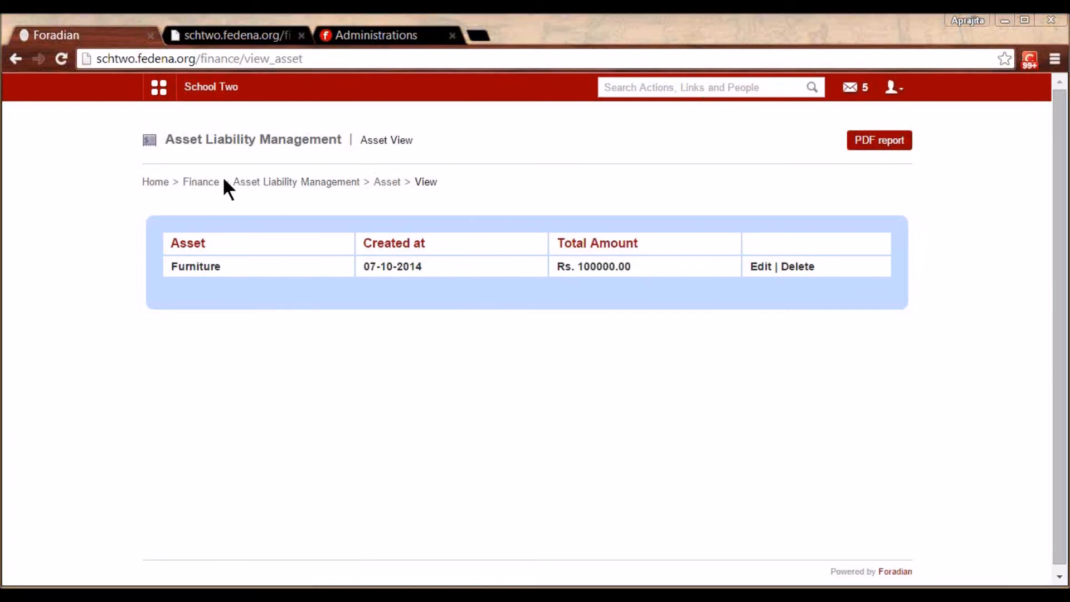
click(209, 182)
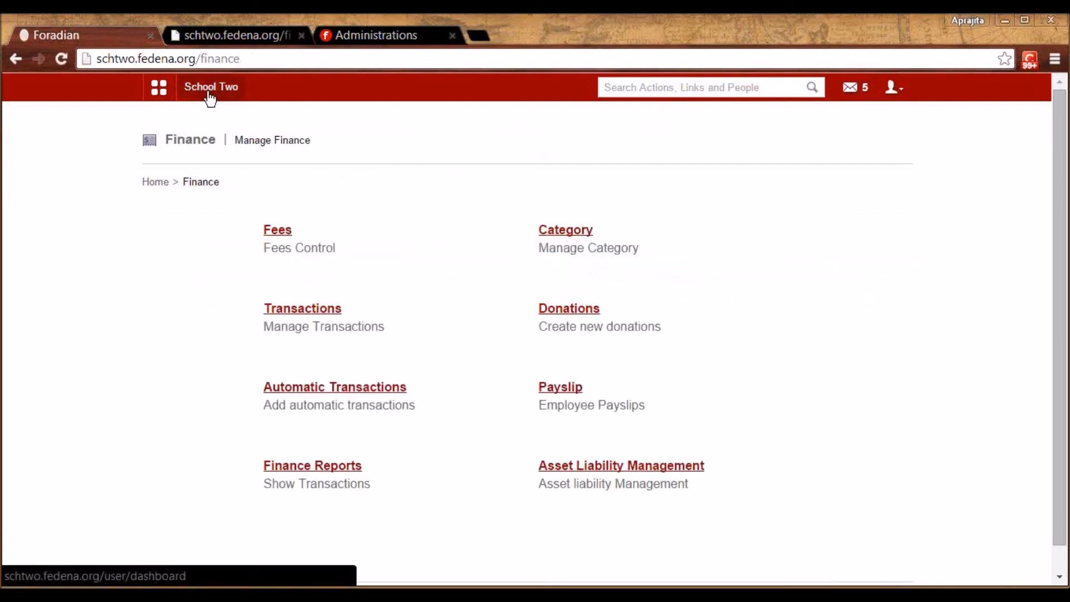
Open the January 2015 calendar and show January 3 dues, including Library book return and Hostel Fee
click(159, 88)
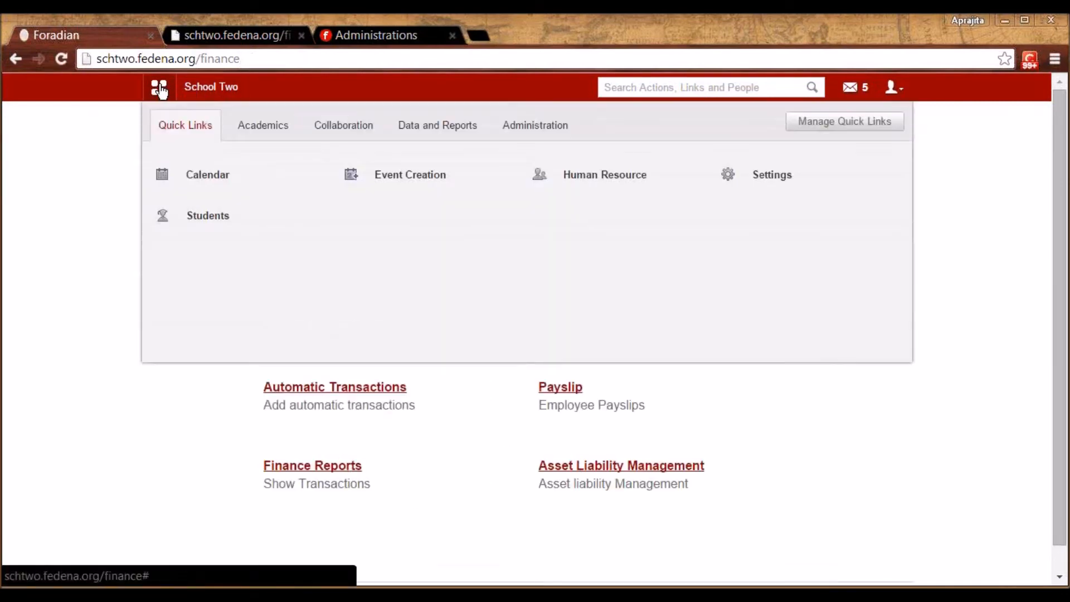
click(239, 139)
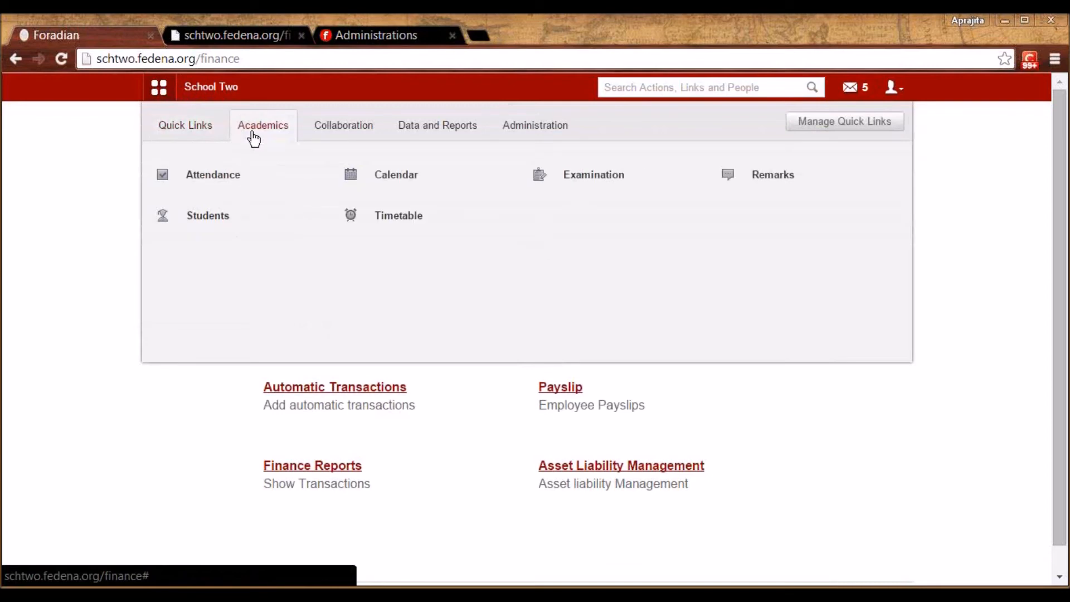
click(372, 179)
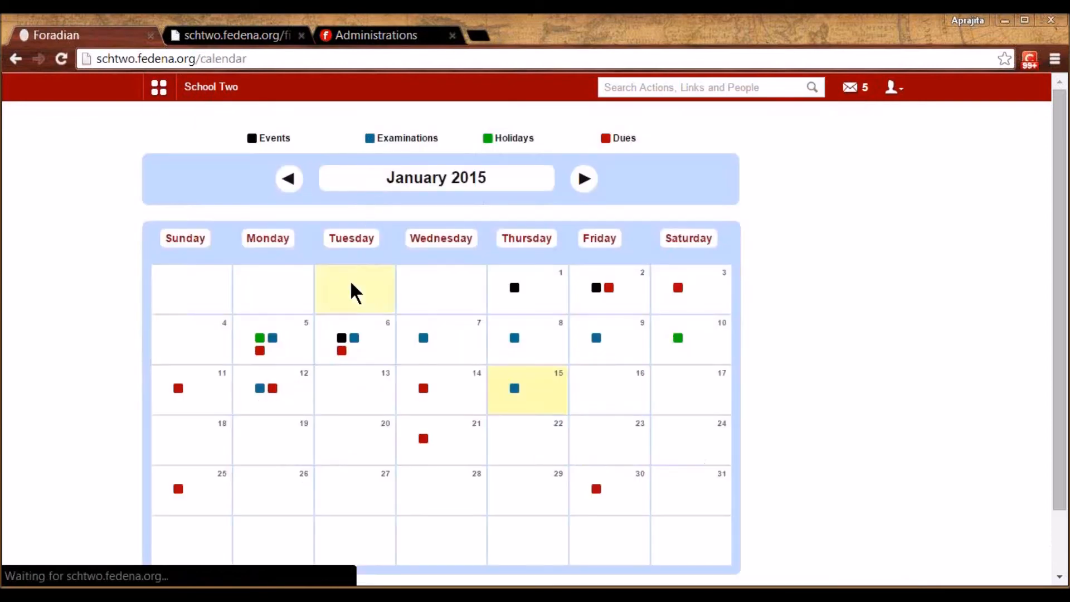
mouse_move(355, 358)
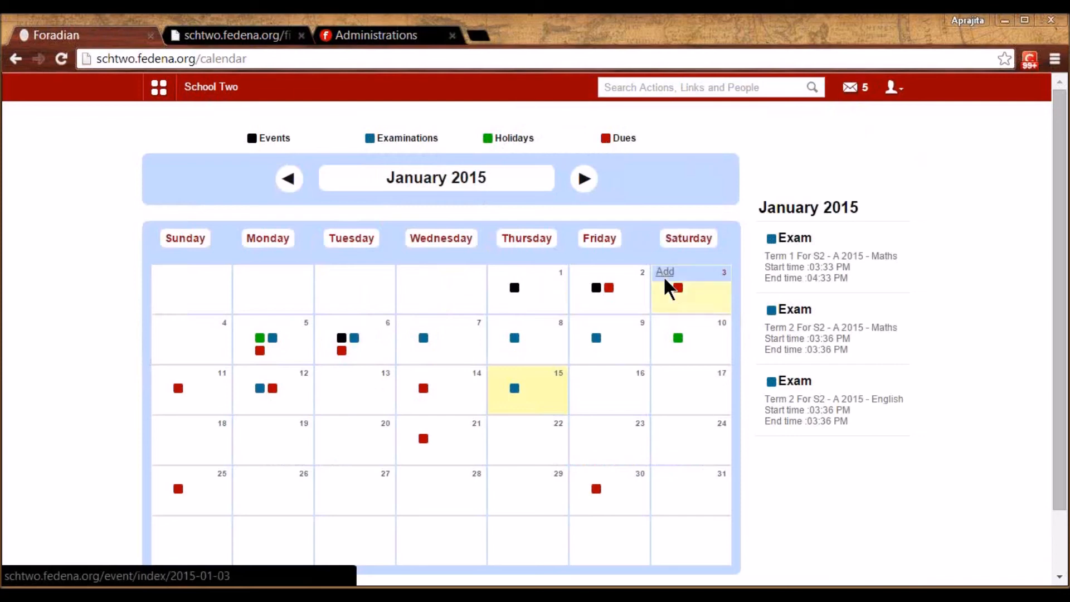
click(679, 290)
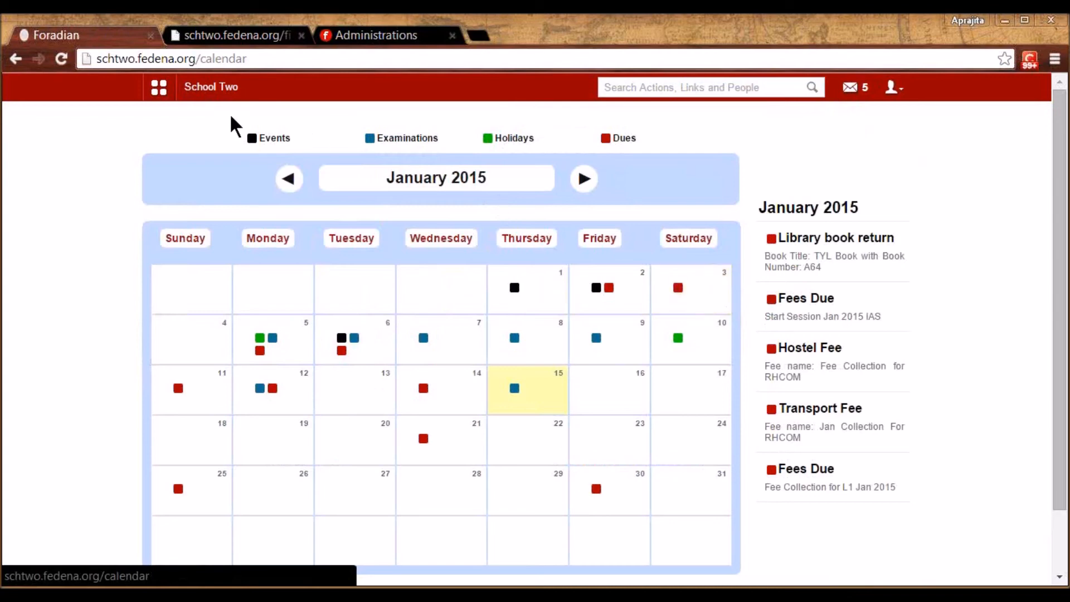
click(159, 88)
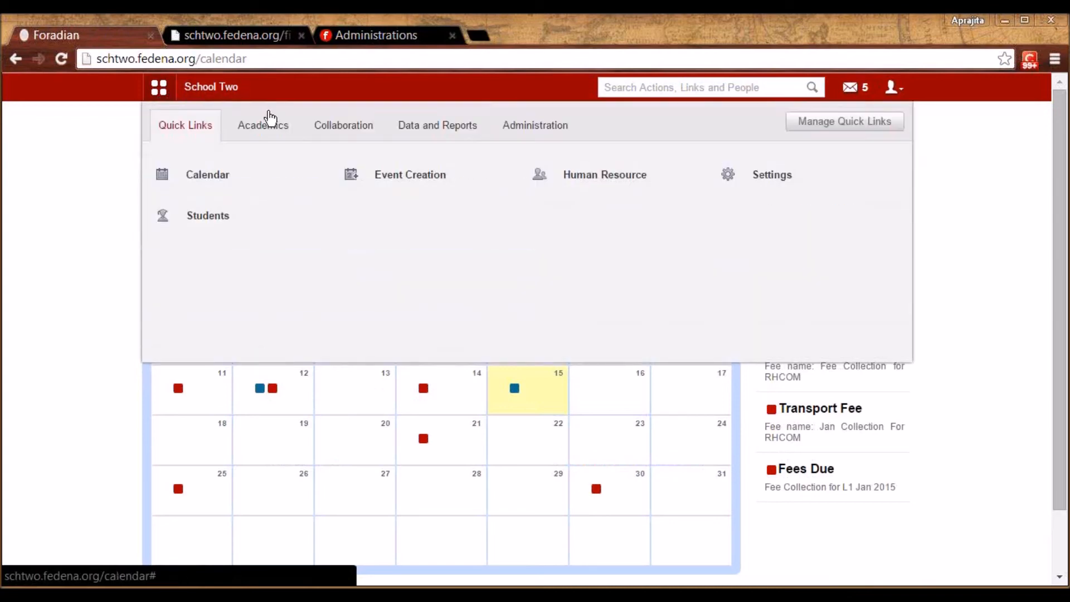
Open the new event form from the Collaboration modules
click(84, 221)
click(159, 89)
click(245, 124)
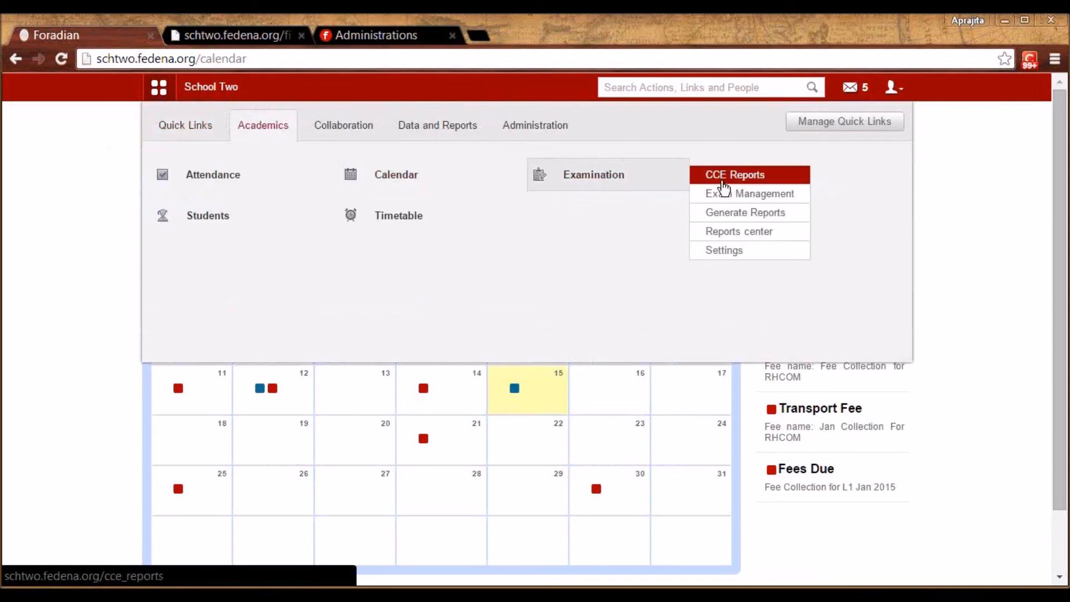
click(342, 132)
click(236, 177)
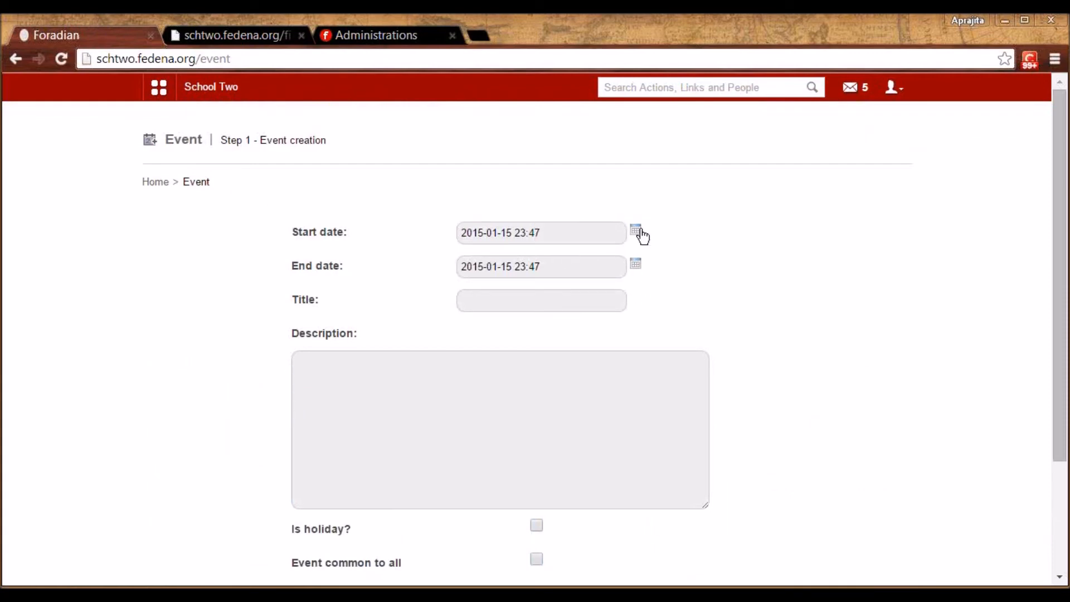
Draft an Award Distribution event described 'In hall 1', common to all, and submit for confirmation
click(572, 295)
click(572, 295)
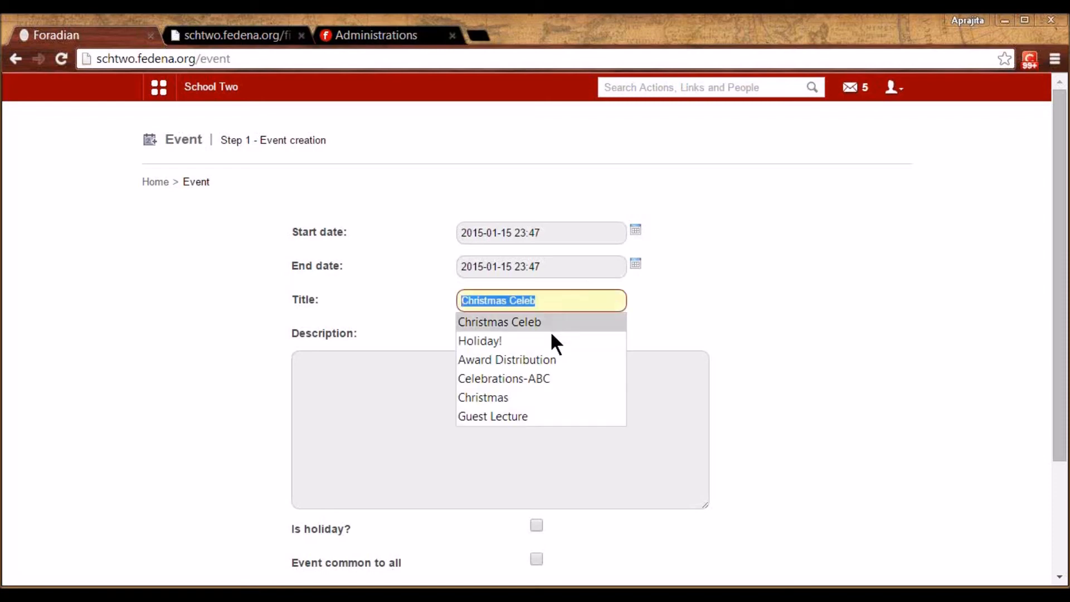
click(540, 358)
click(434, 367)
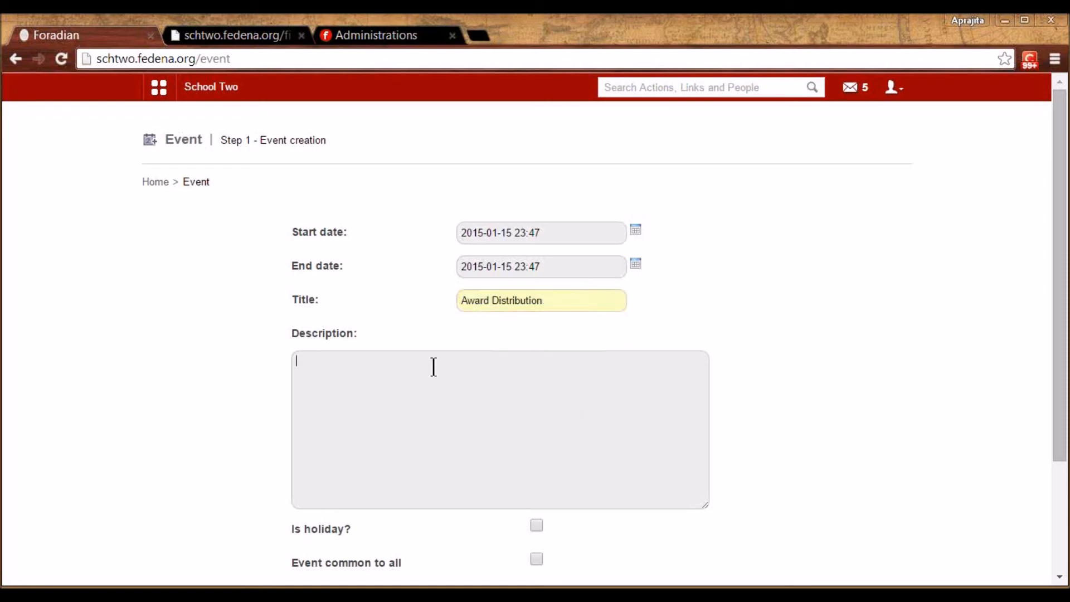
text(In hall 1)
scroll(789, 428, down, 2)
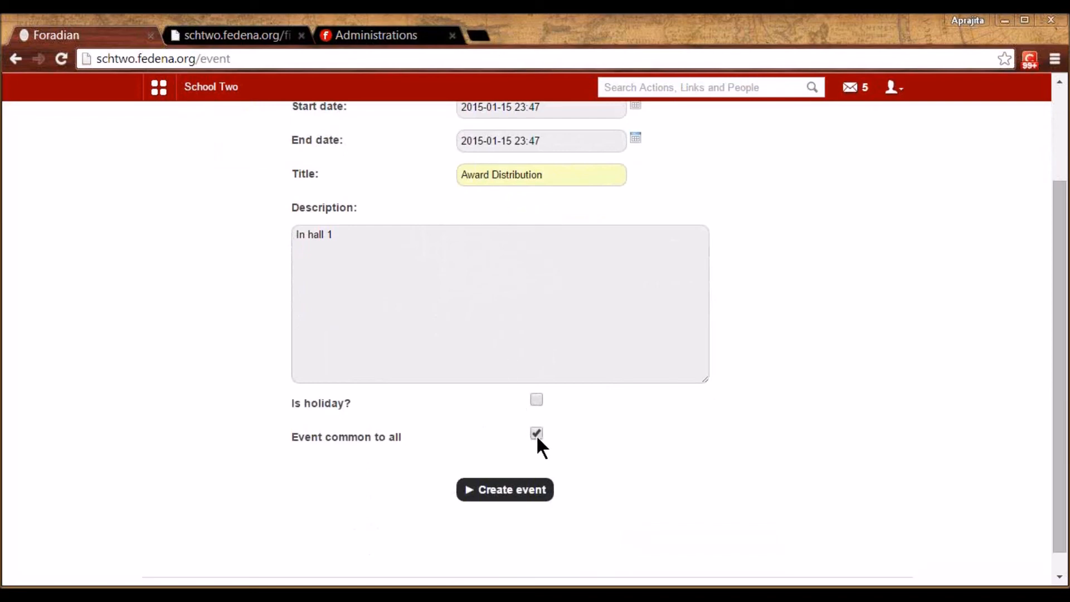
click(521, 496)
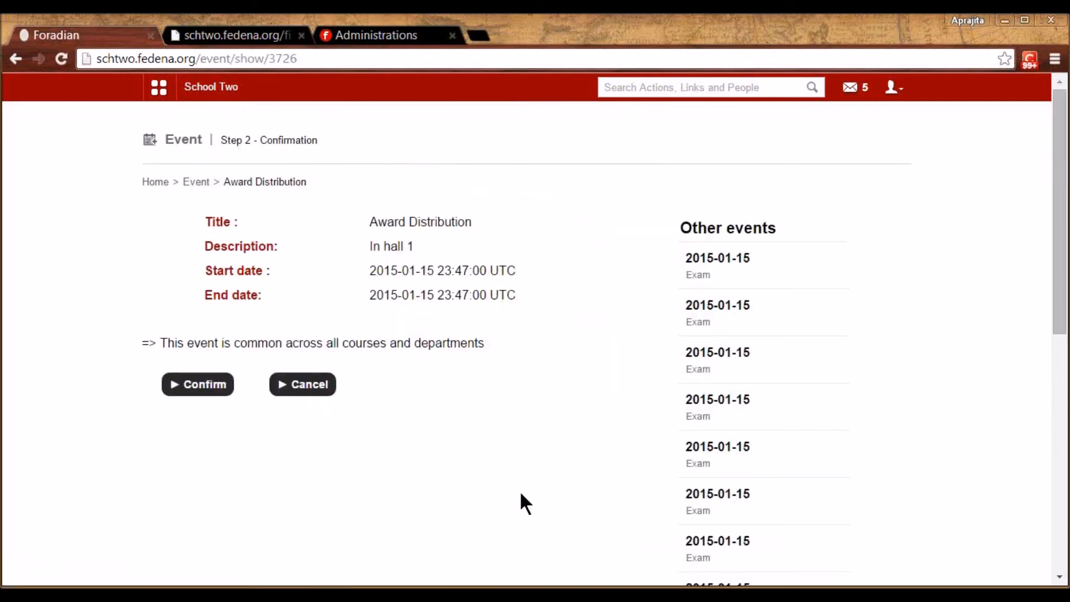
Confirm the Award Distribution event and view its details on January 15 in the calendar
click(216, 386)
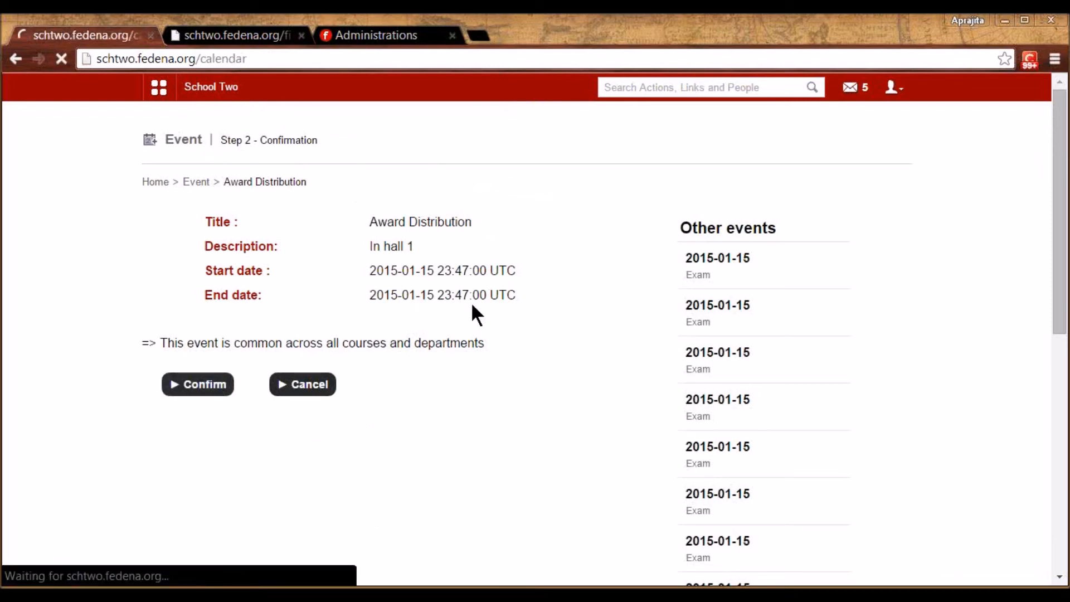
click(514, 389)
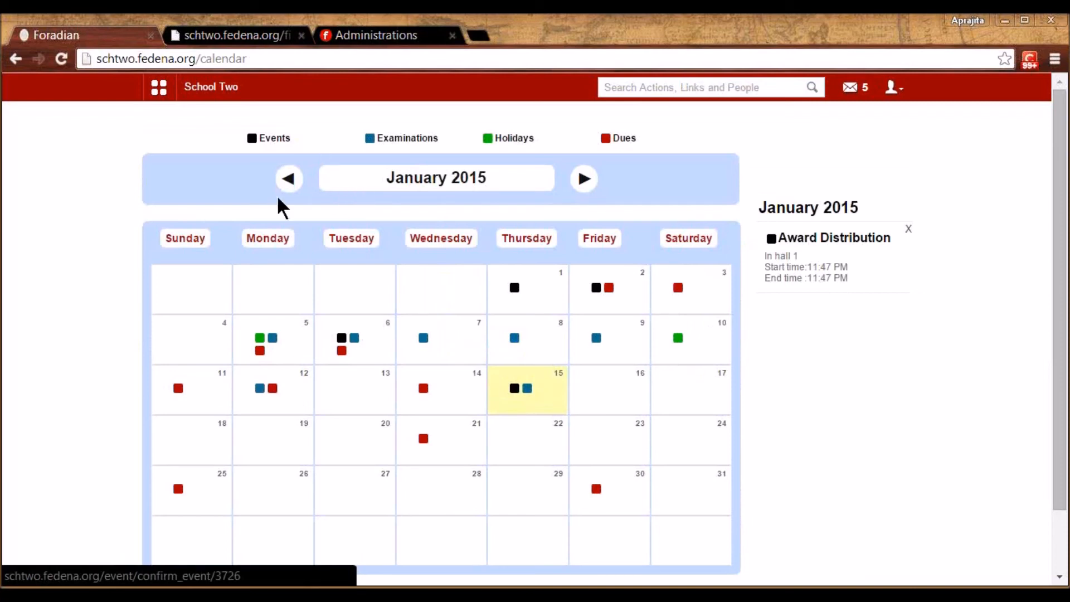
click(159, 88)
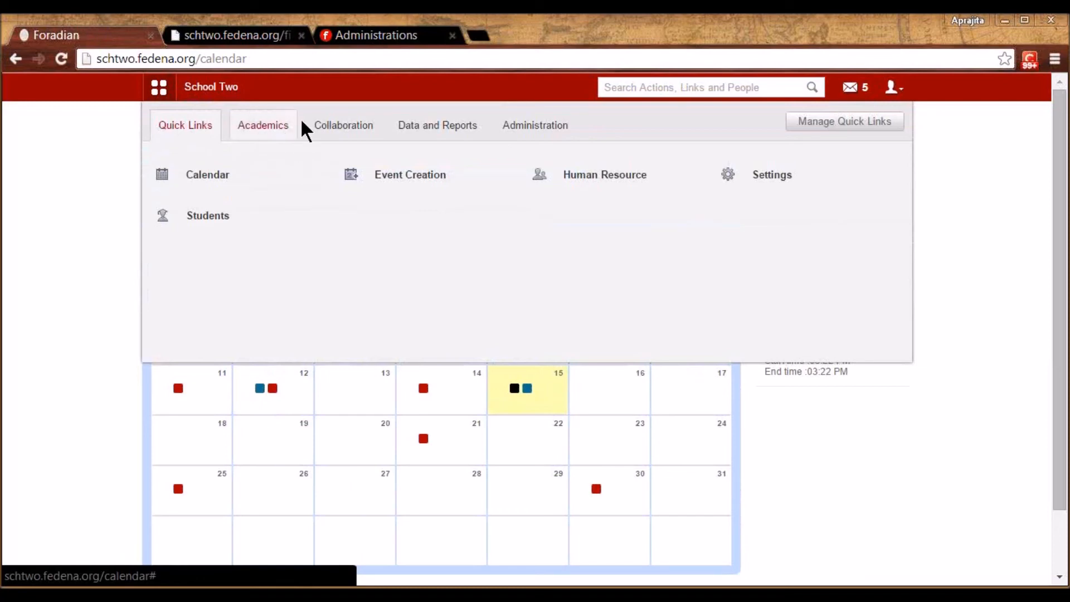
Start adding custom remarks for the Grade 1 course, batch G1 - A 2014
click(267, 131)
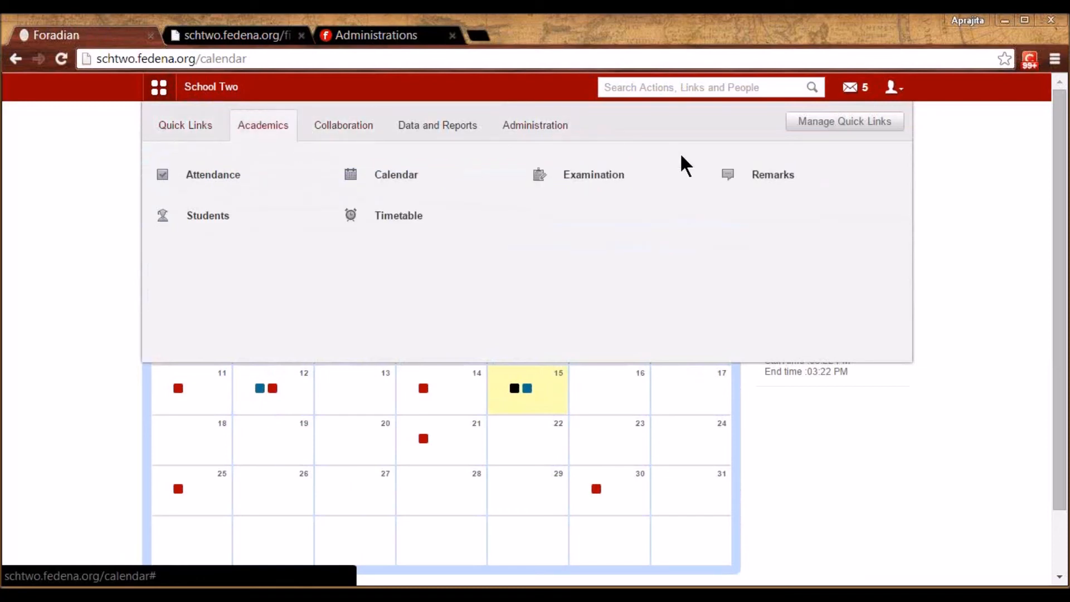
click(731, 163)
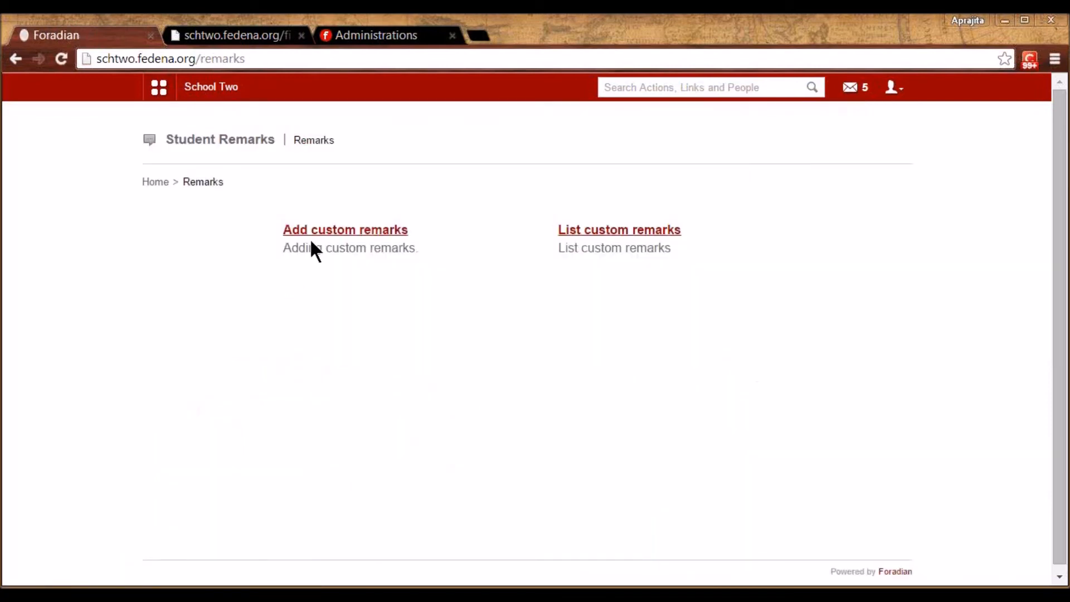
click(330, 231)
click(344, 233)
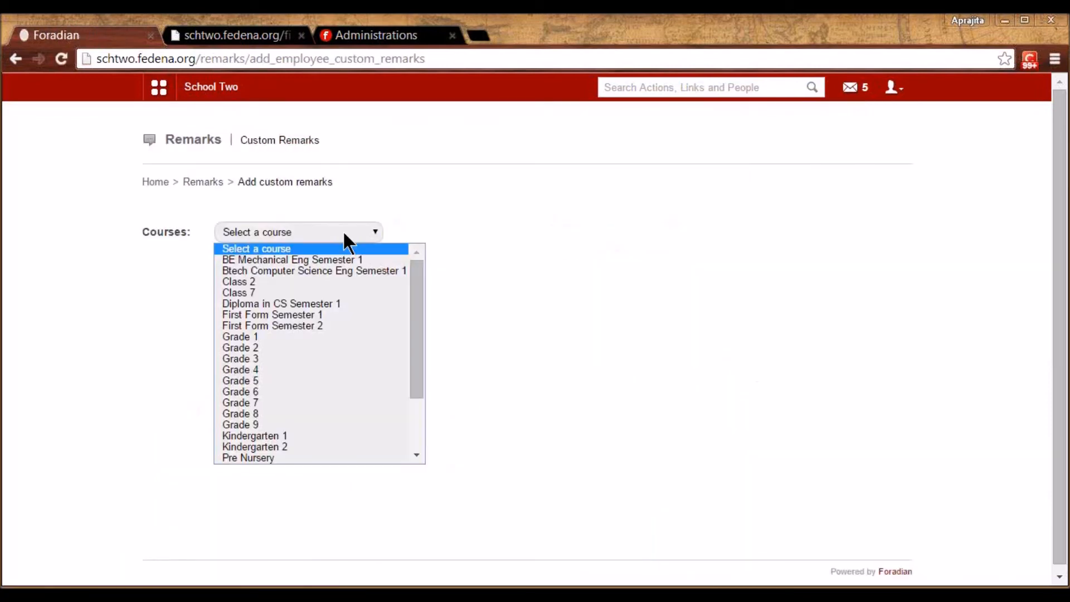
click(325, 336)
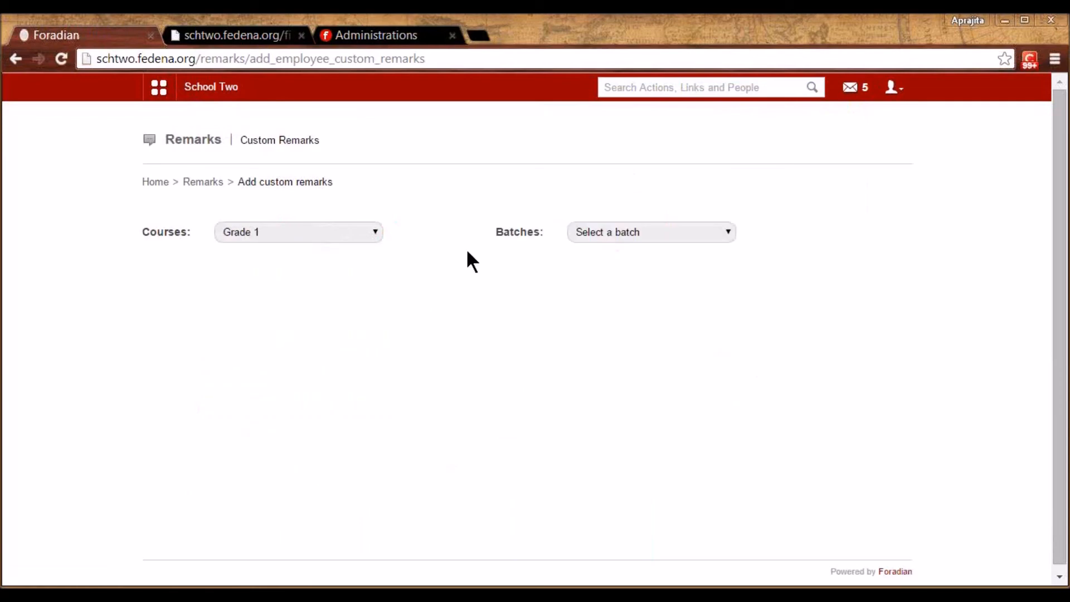
click(648, 229)
click(635, 258)
Enter remark subject 'Class work' and remark author 'Class teacher', fixing the typo
click(308, 269)
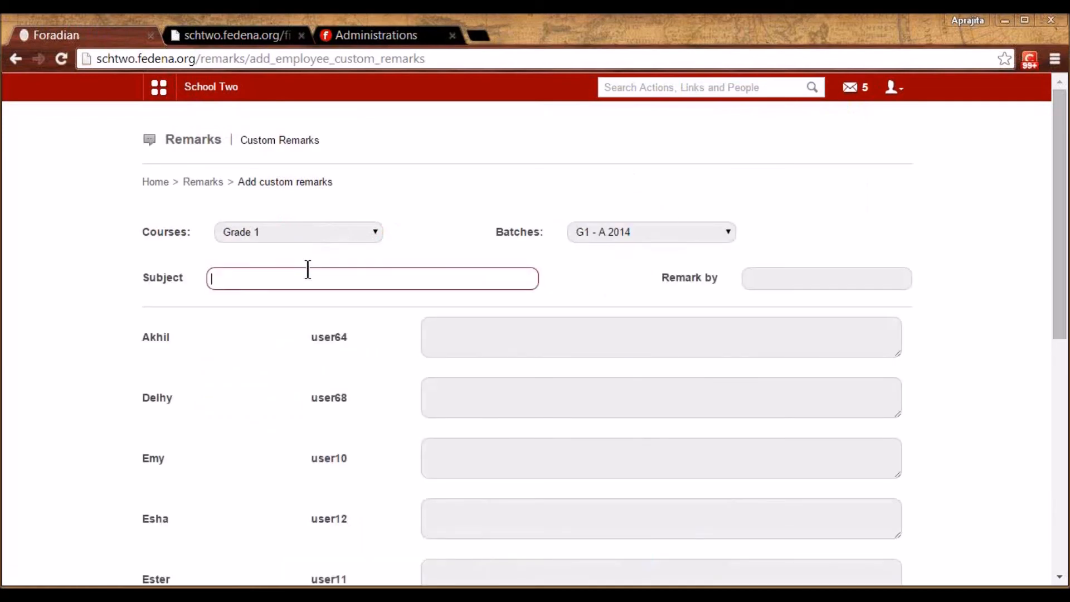
text(Class work)
click(747, 280)
text(Giaas teac)
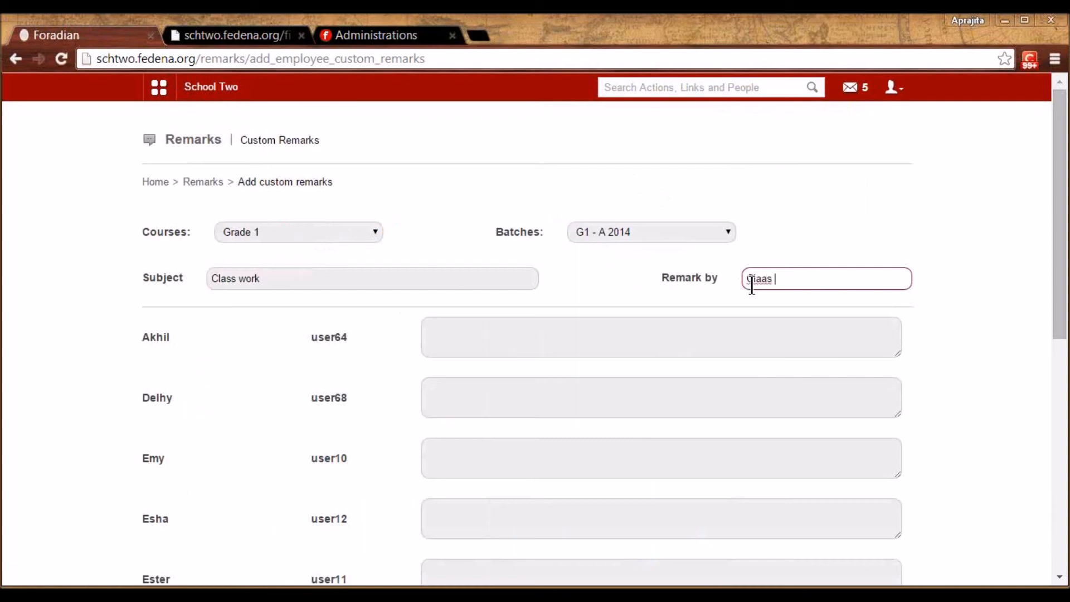
text(her)
click(654, 329)
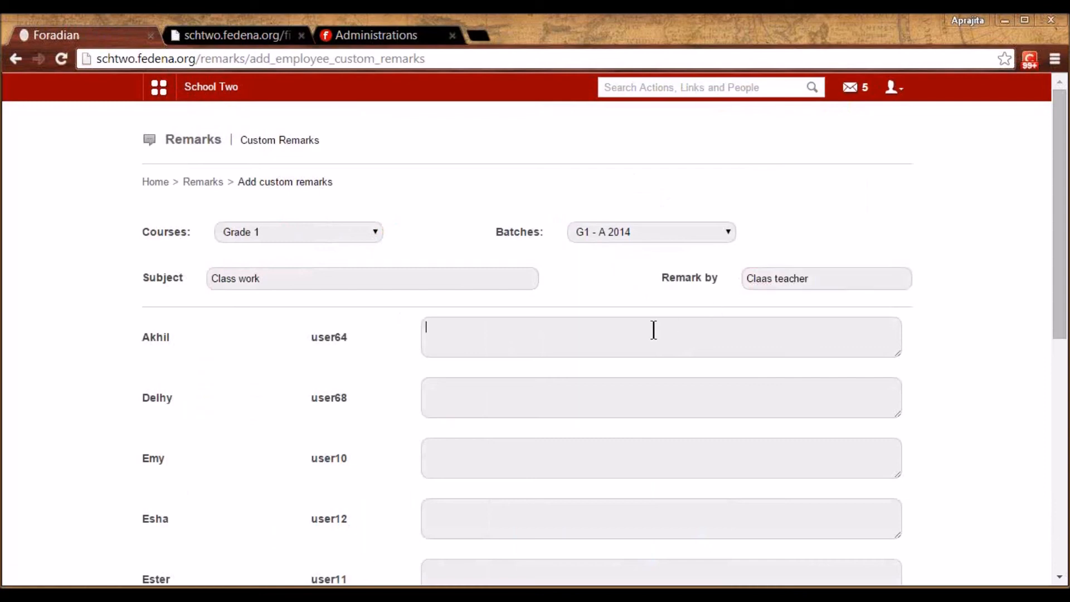
click(767, 282)
key(BackSpace)
text(ss)
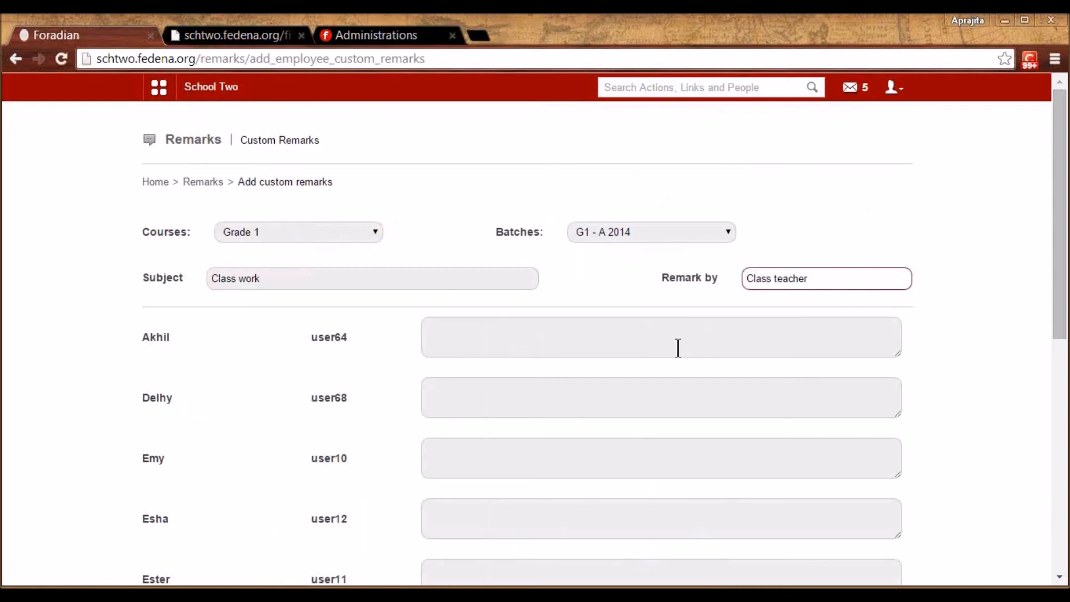
Give the first student the remark 'Did well' and save the batch remarks
click(652, 341)
text(D)
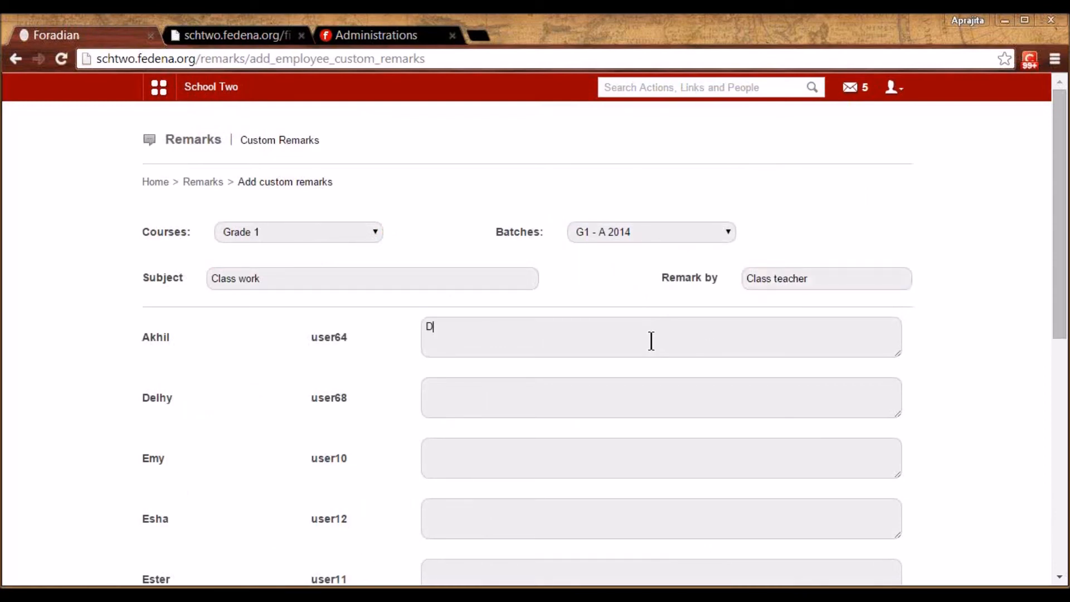
text(id well)
click(848, 49)
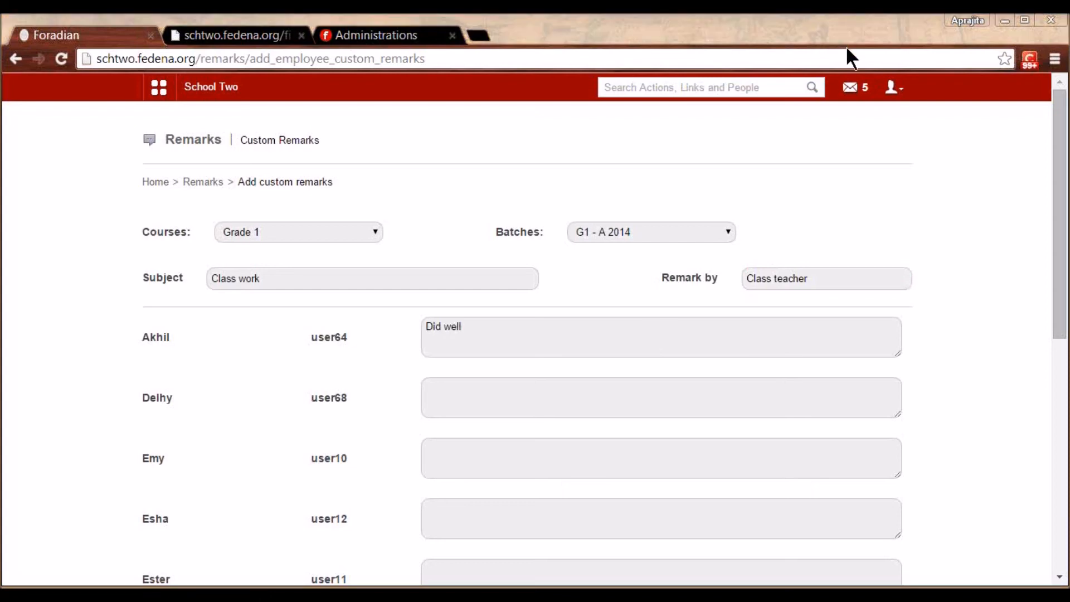
click(846, 48)
drag(1058, 303, 1056, 530)
click(875, 476)
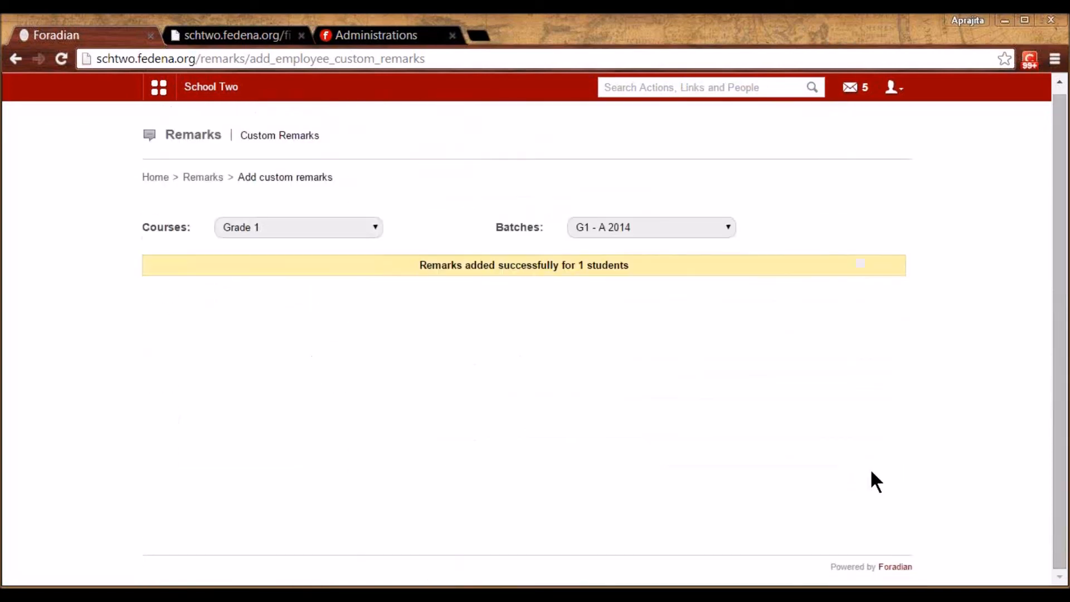
click(205, 177)
click(597, 234)
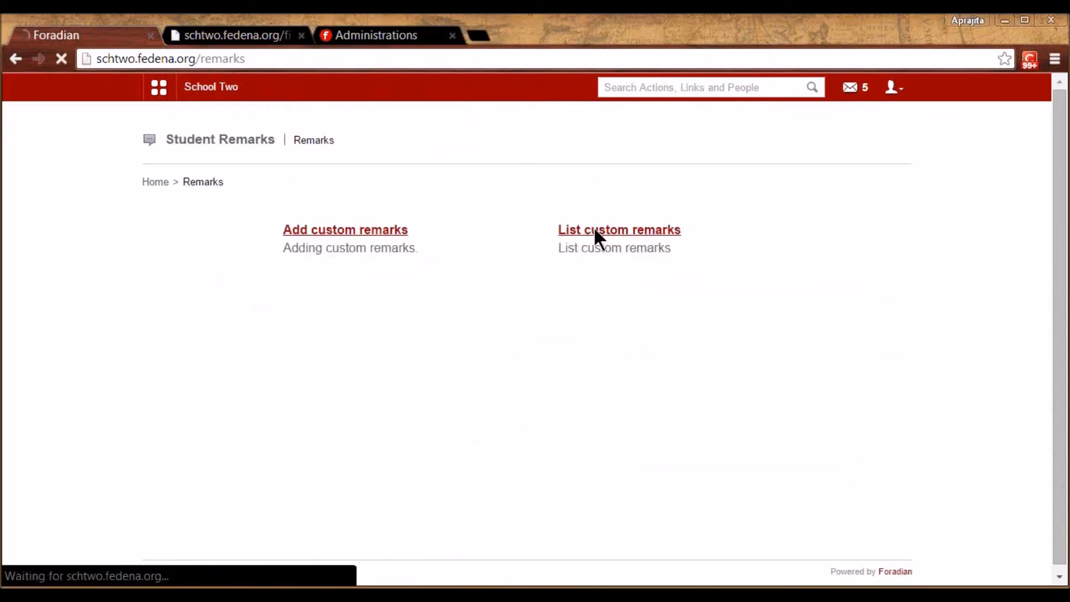
List custom remarks for the first student of Grade 1, batch G1 - A 2014
click(323, 233)
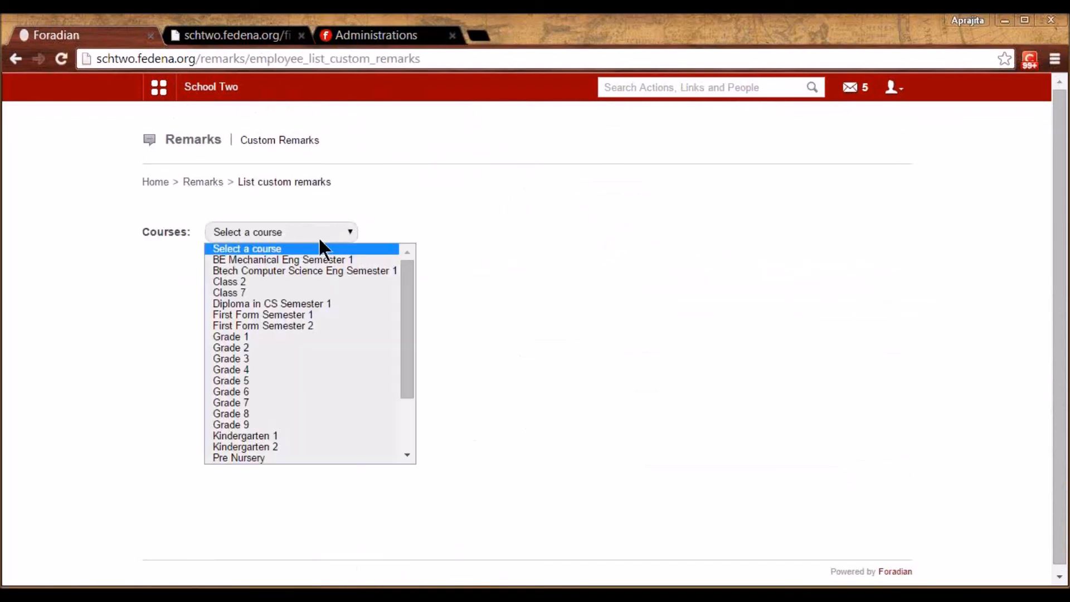
click(278, 336)
click(546, 232)
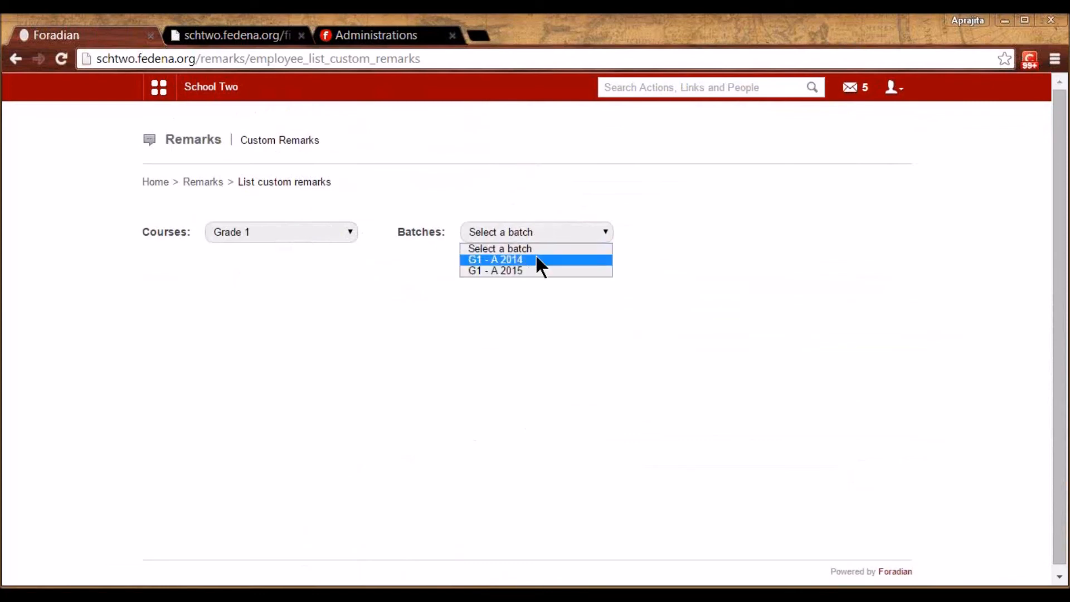
click(536, 257)
click(754, 227)
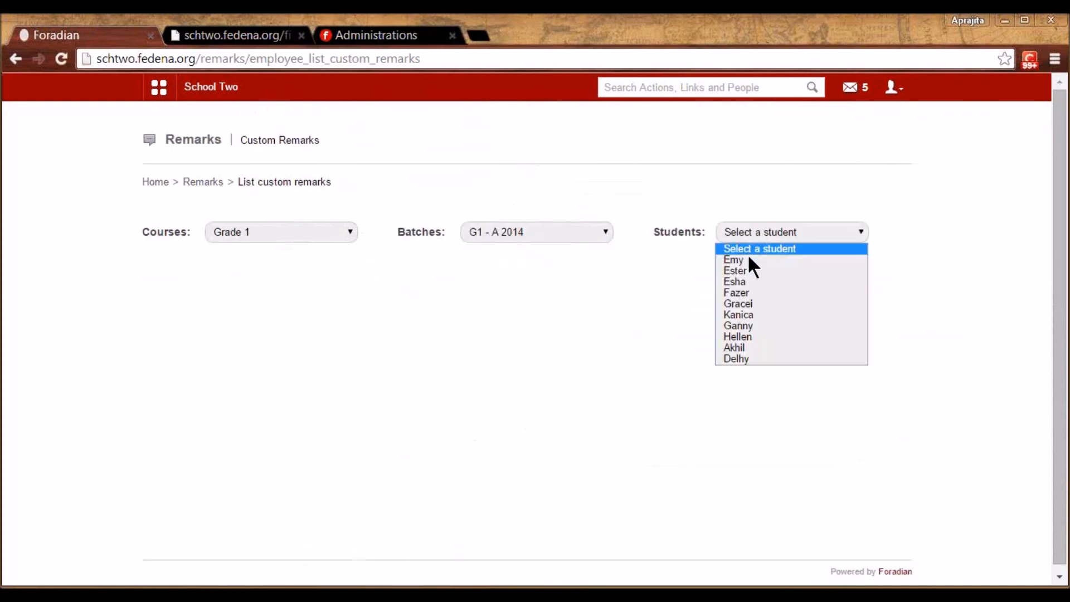
click(749, 261)
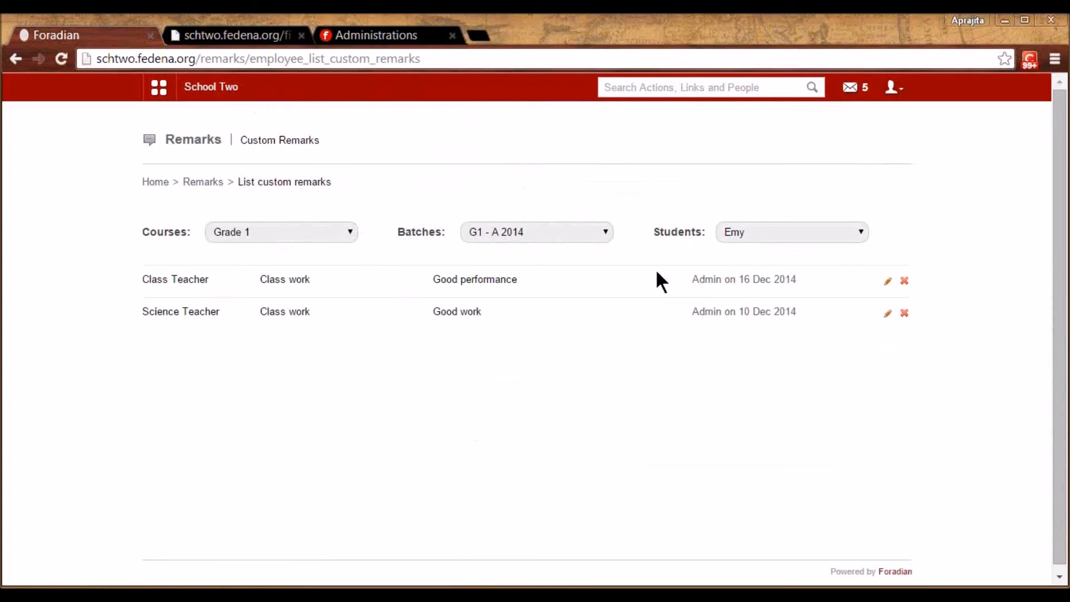
Search for the student by name, open her profile and show her Remarks list
click(631, 87)
text(emy)
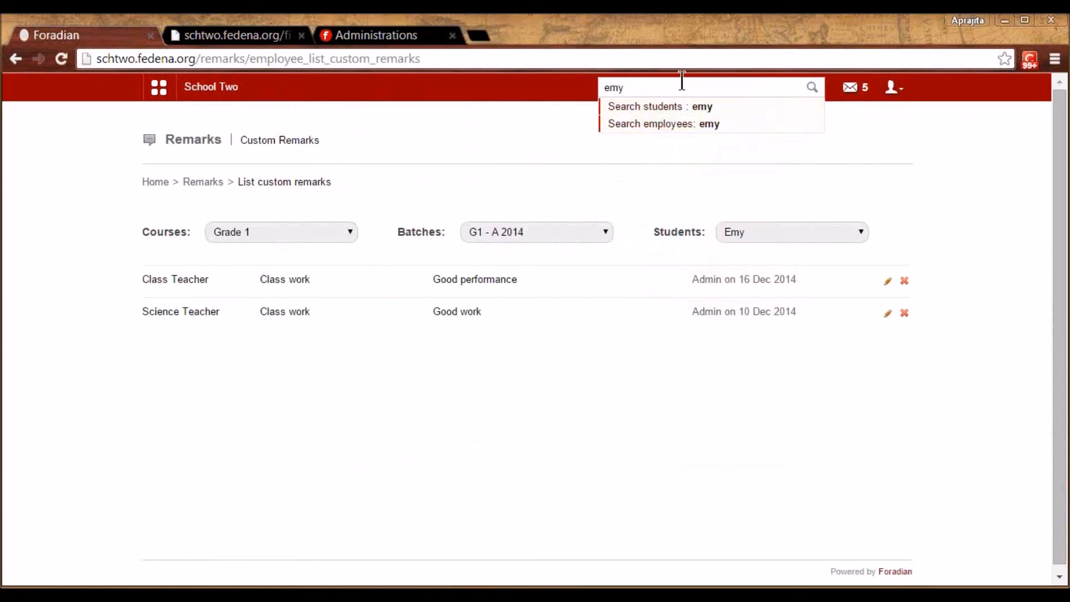
click(680, 107)
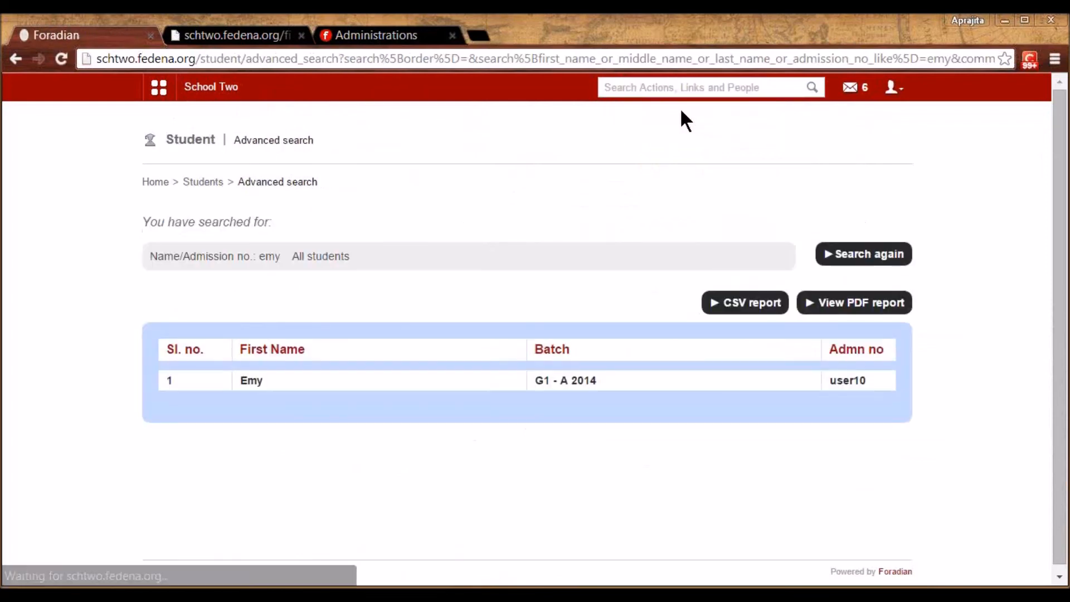
click(251, 384)
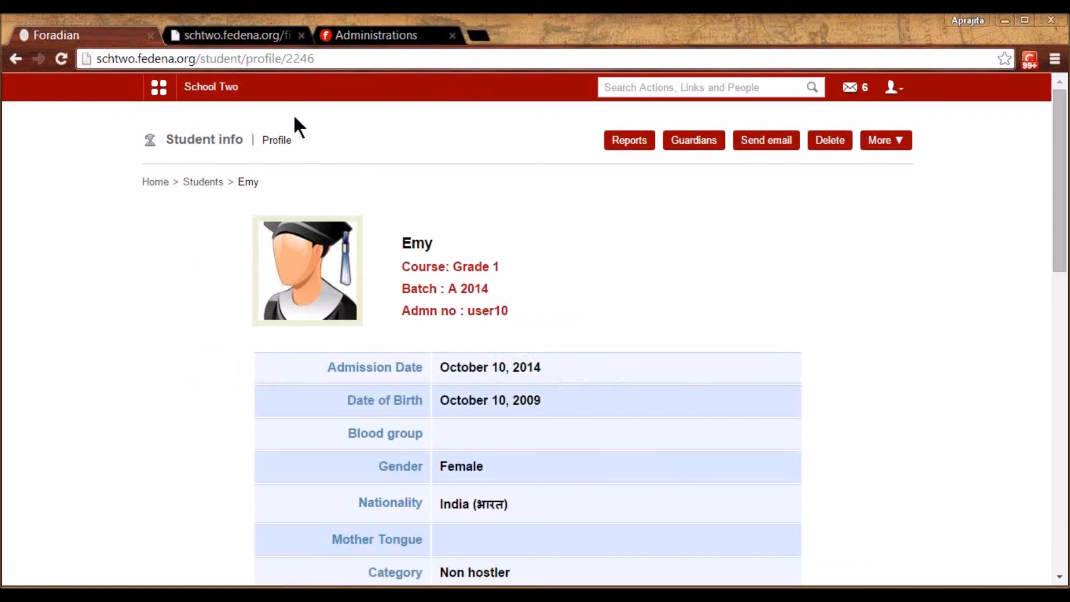
click(888, 140)
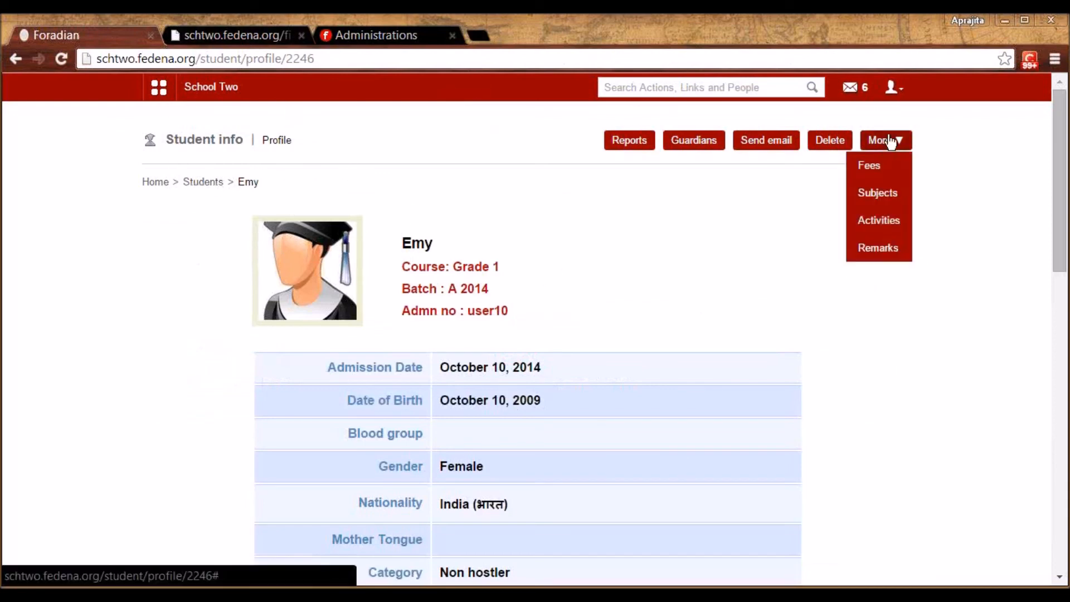
click(876, 245)
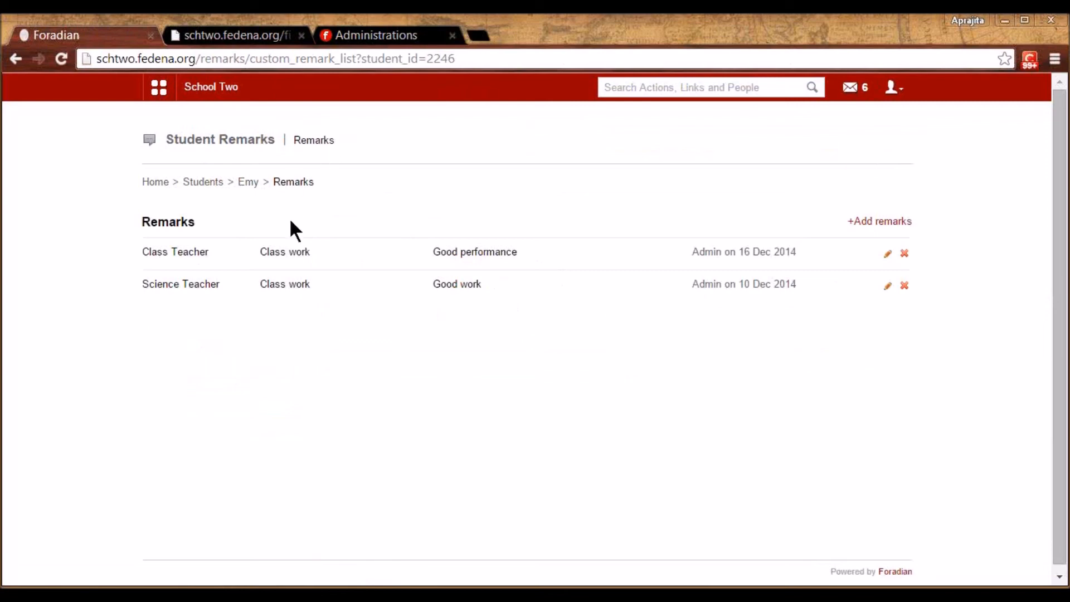
click(160, 89)
click(273, 133)
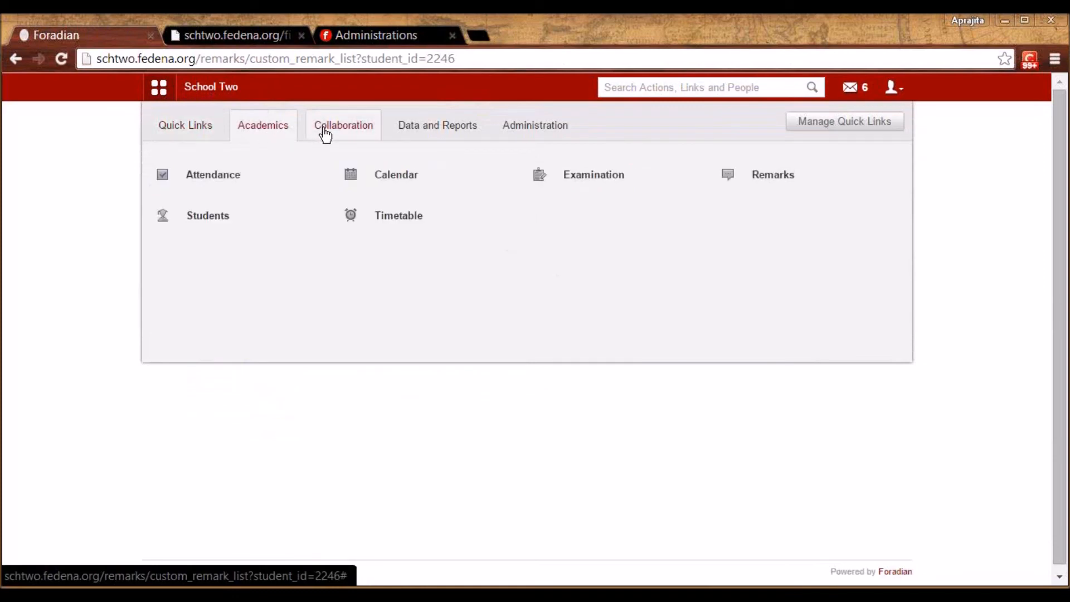
Open the blank Add News form, look at its Title and Content fields, then return to News
click(323, 132)
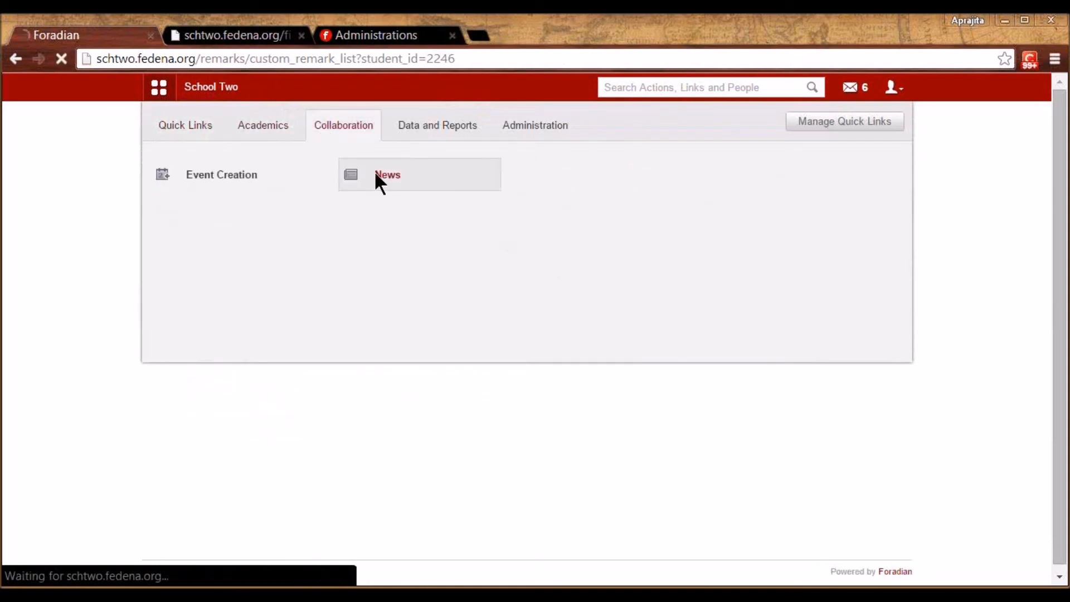
click(378, 179)
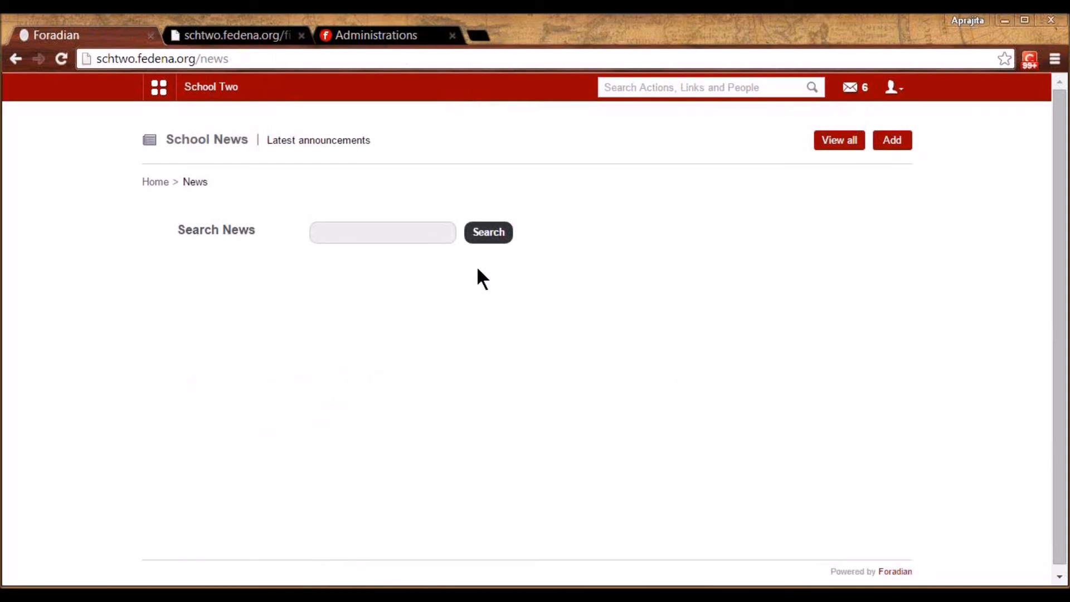
click(891, 143)
click(392, 262)
click(292, 392)
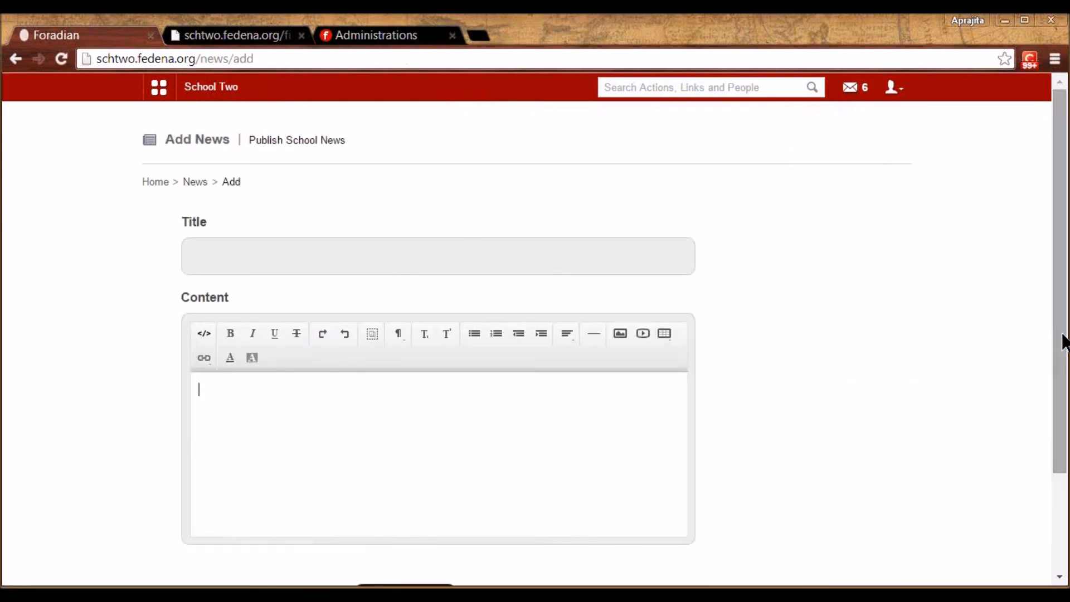
drag(1061, 410, 1054, 353)
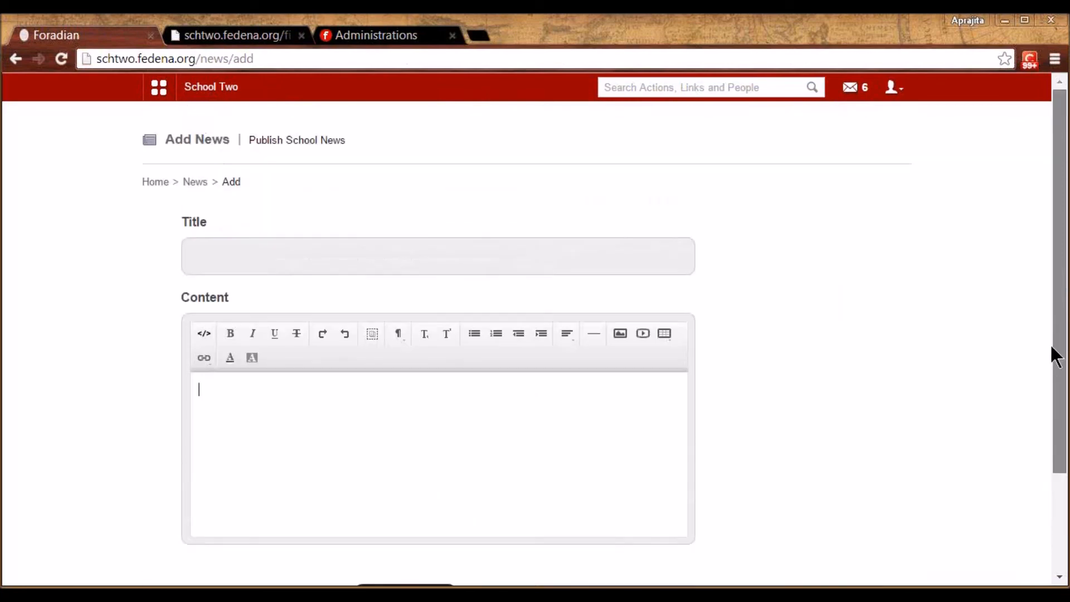
click(193, 186)
click(163, 96)
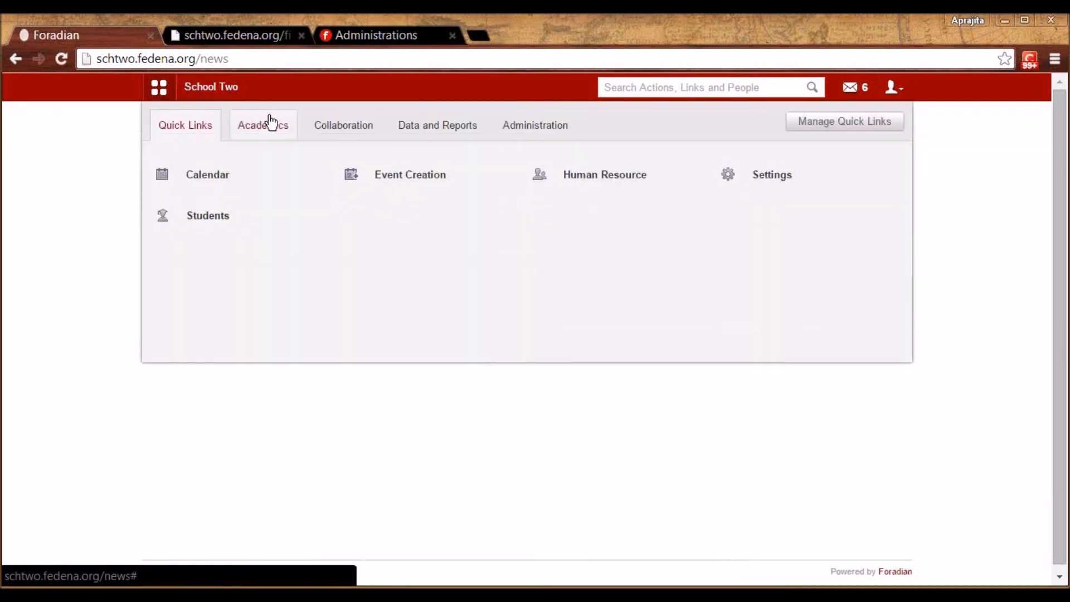
click(326, 134)
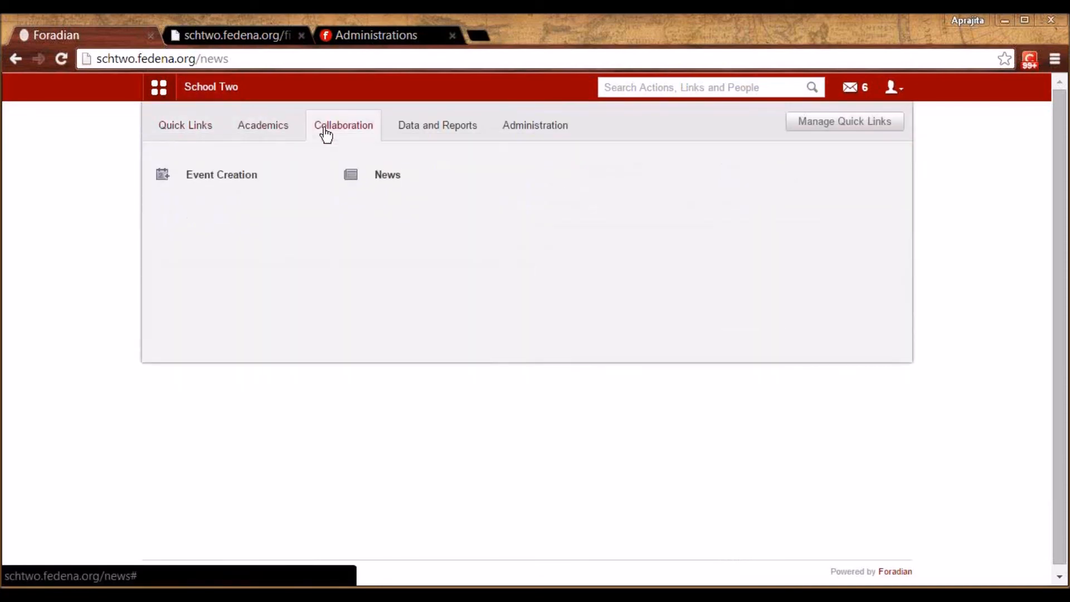
click(443, 134)
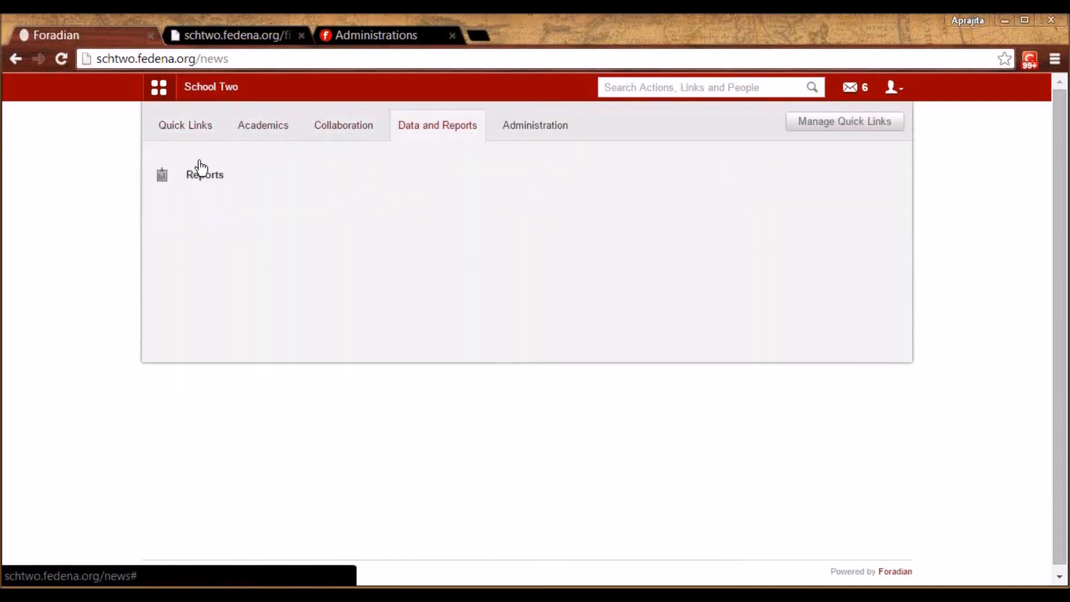
Sort the all-students report by admission number, name, then newest admission date
click(195, 174)
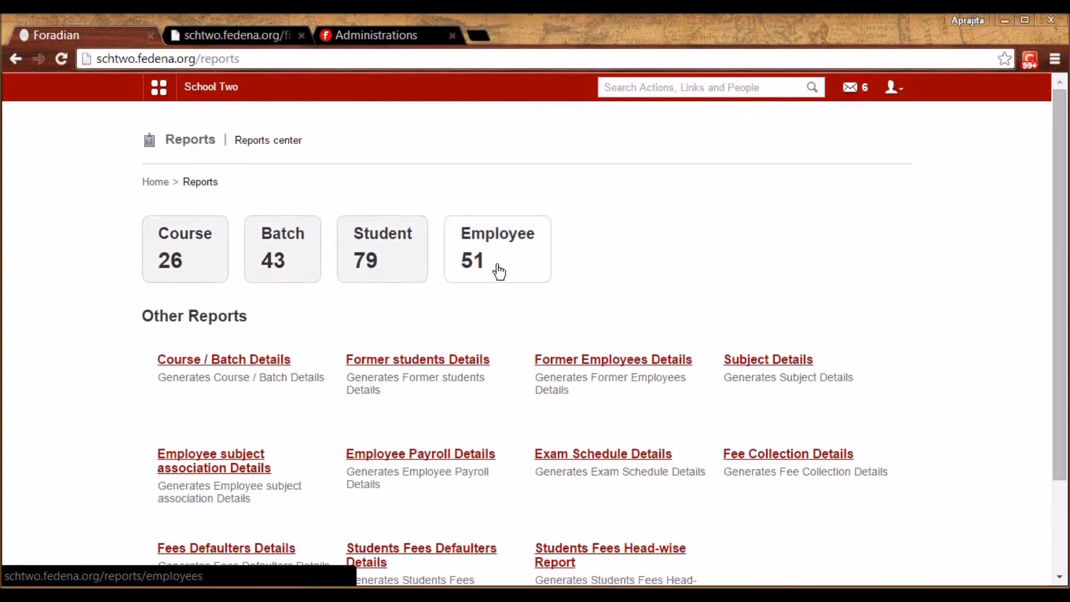
click(389, 256)
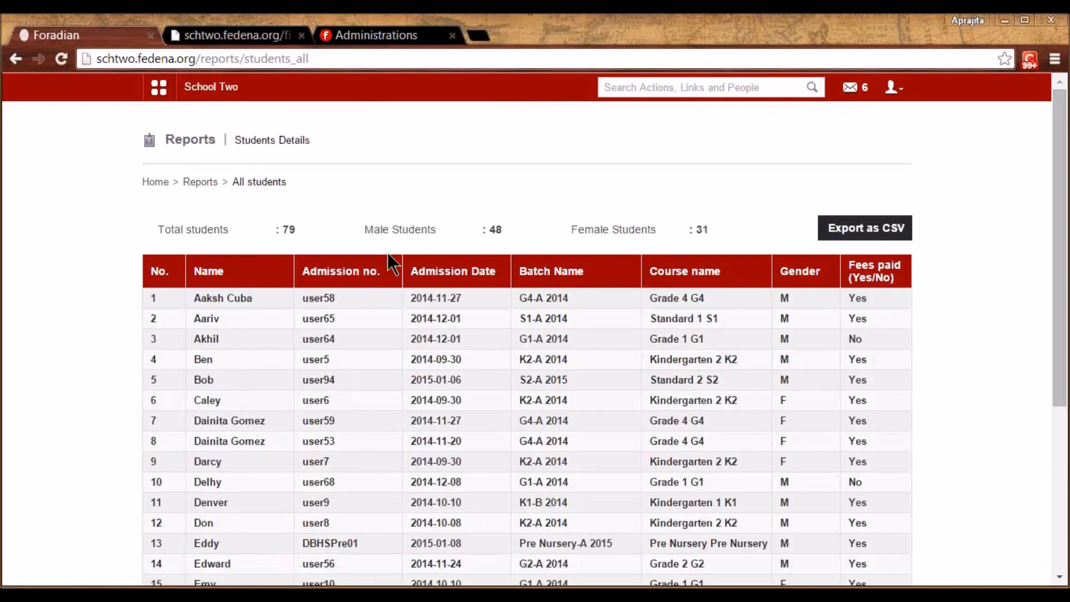
click(352, 280)
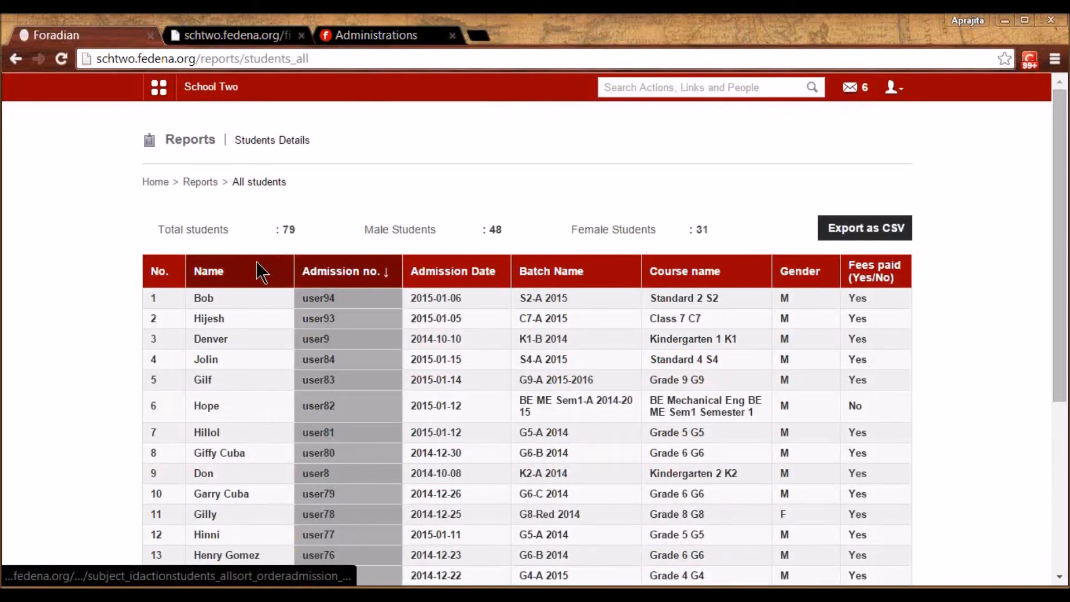
click(206, 275)
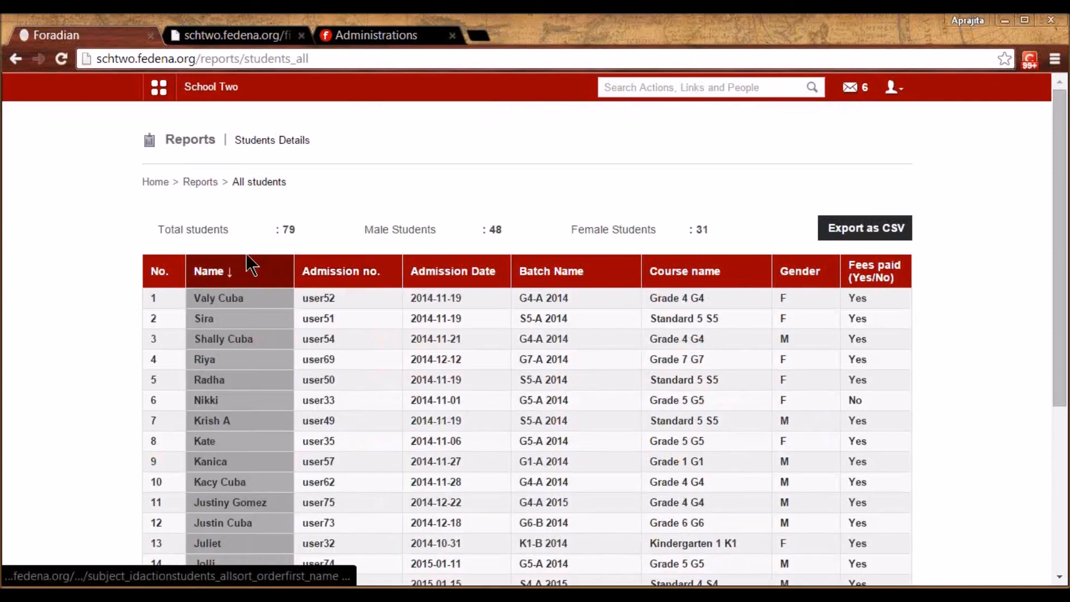
click(454, 273)
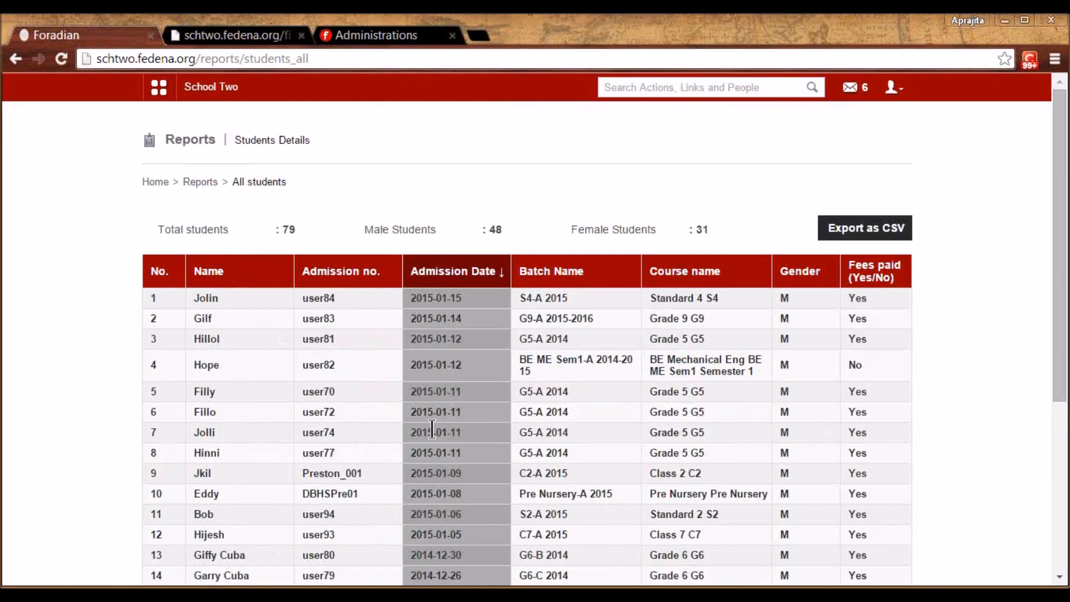
click(195, 187)
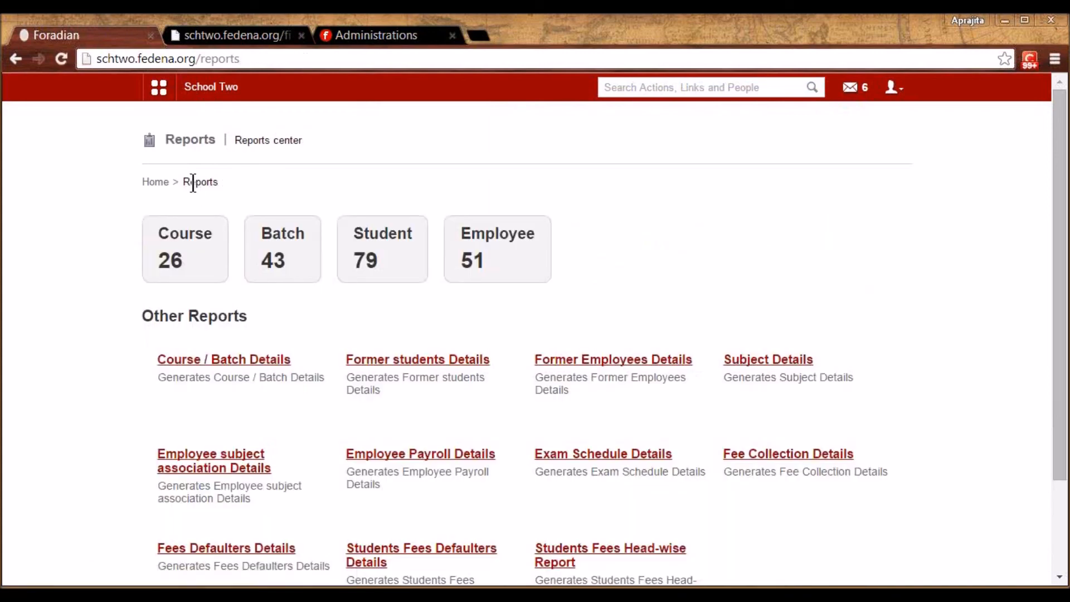
List former students with From date 2014-12-30 through 2015-01-15
click(456, 363)
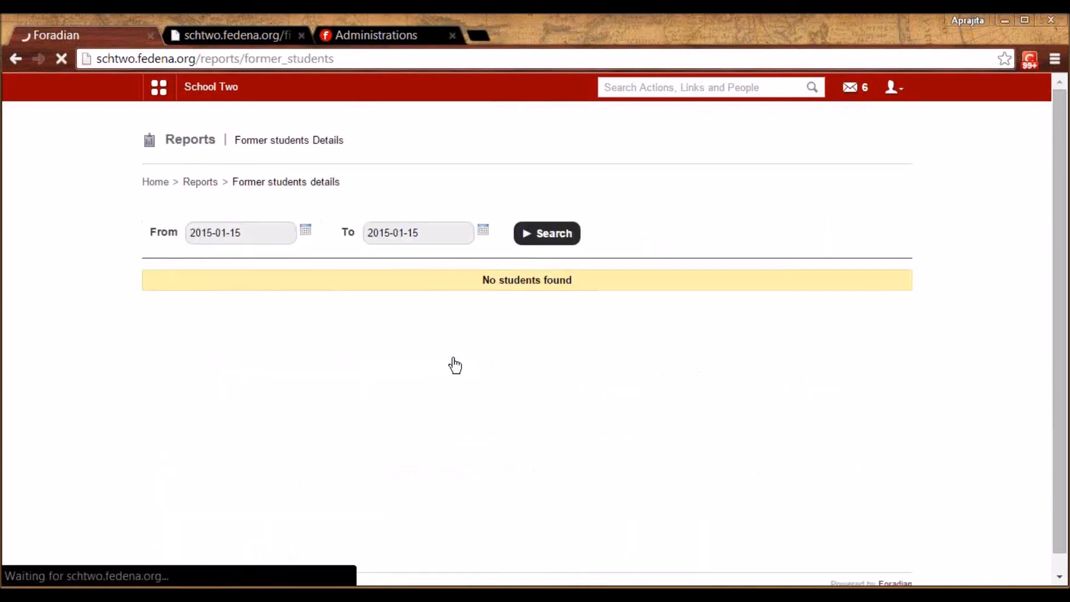
click(306, 233)
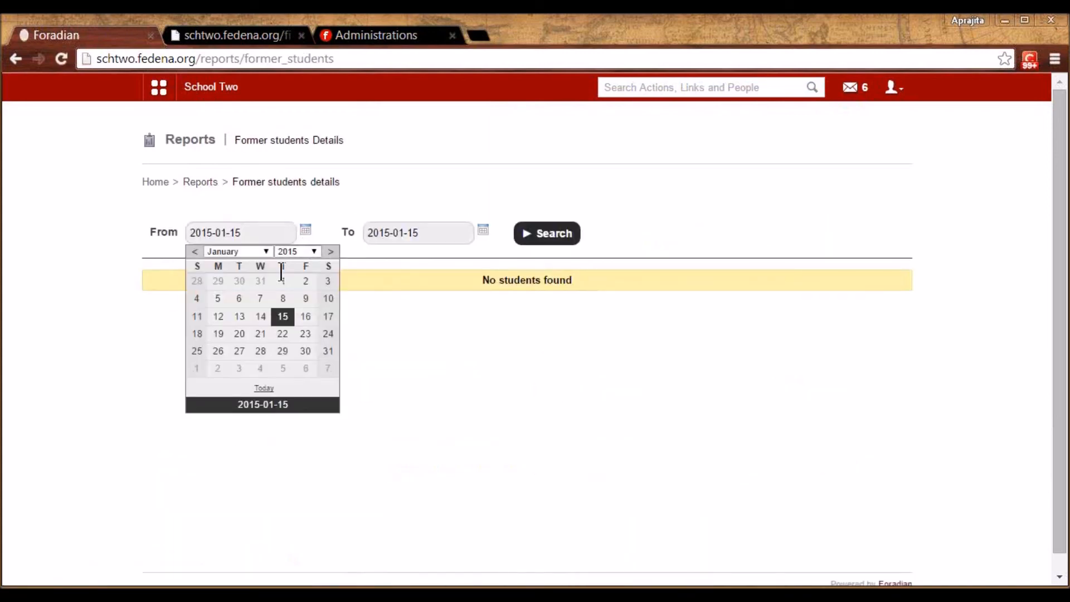
click(246, 283)
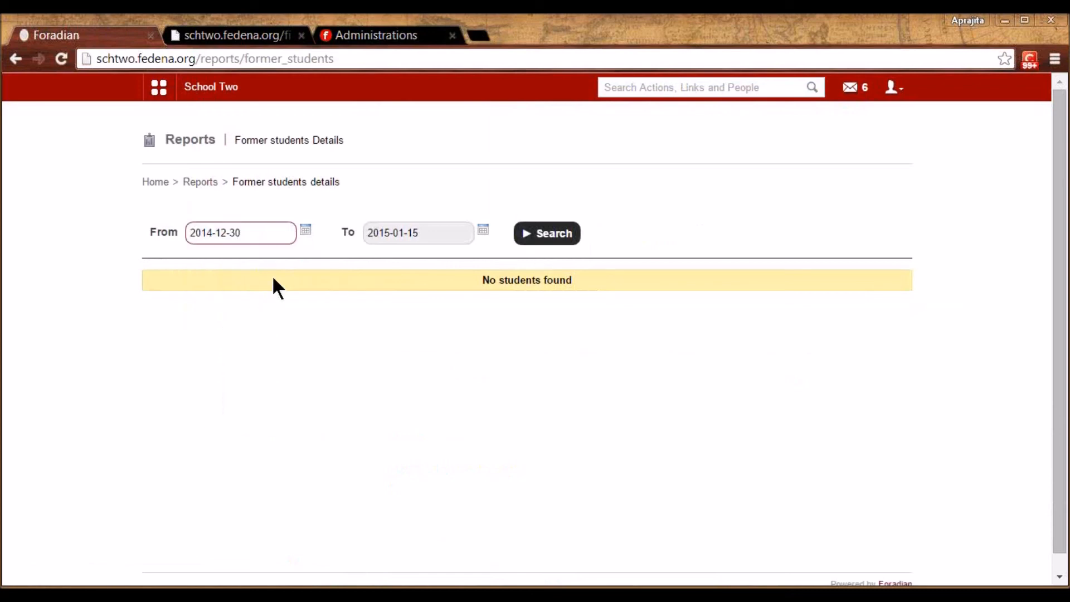
click(533, 237)
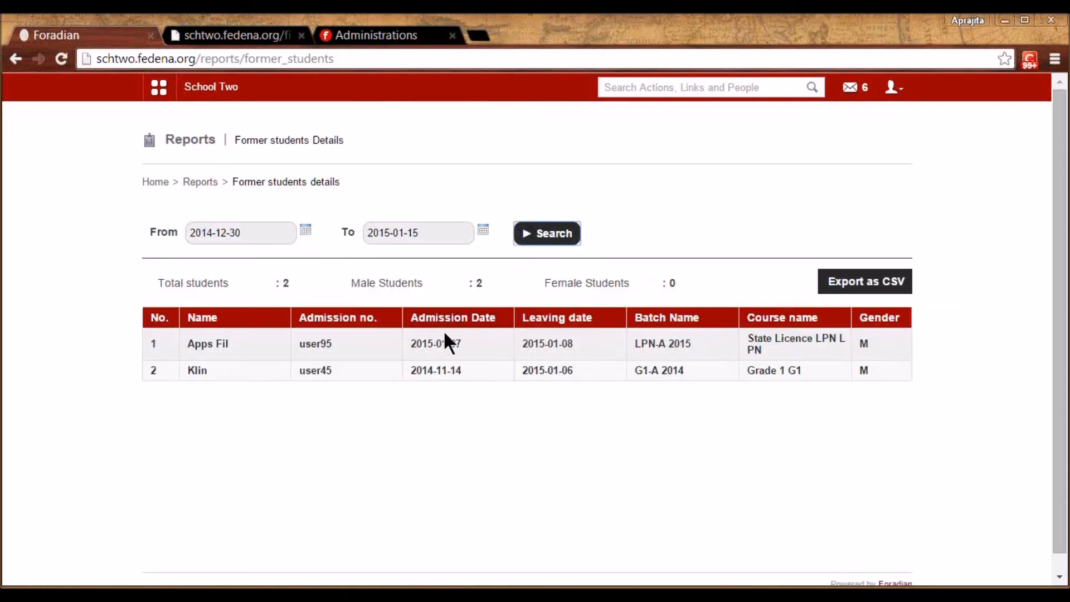
Open the subject details report and scroll through it
click(210, 184)
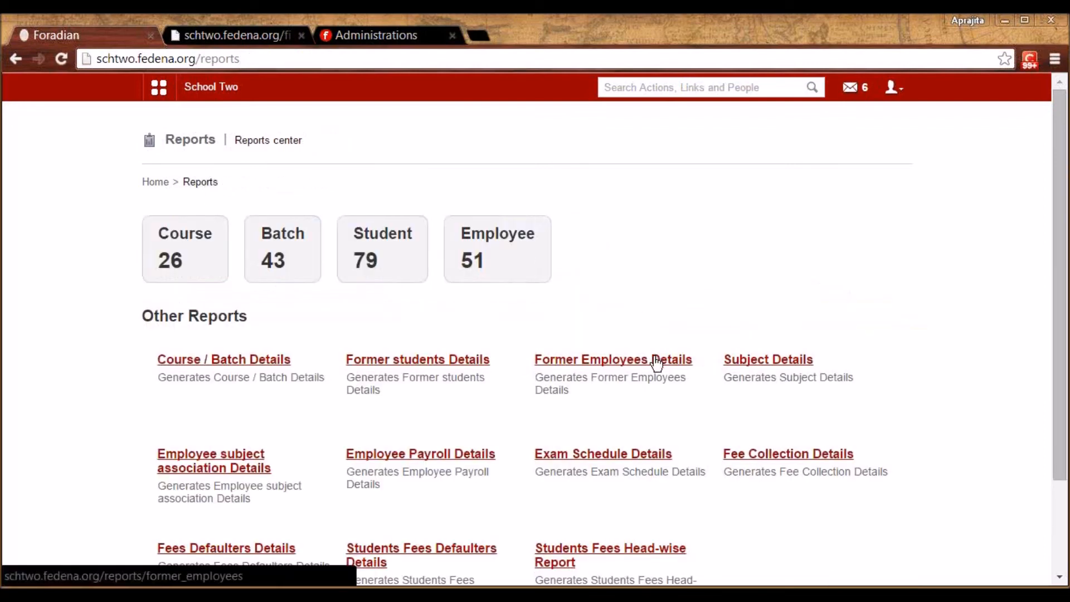
click(781, 361)
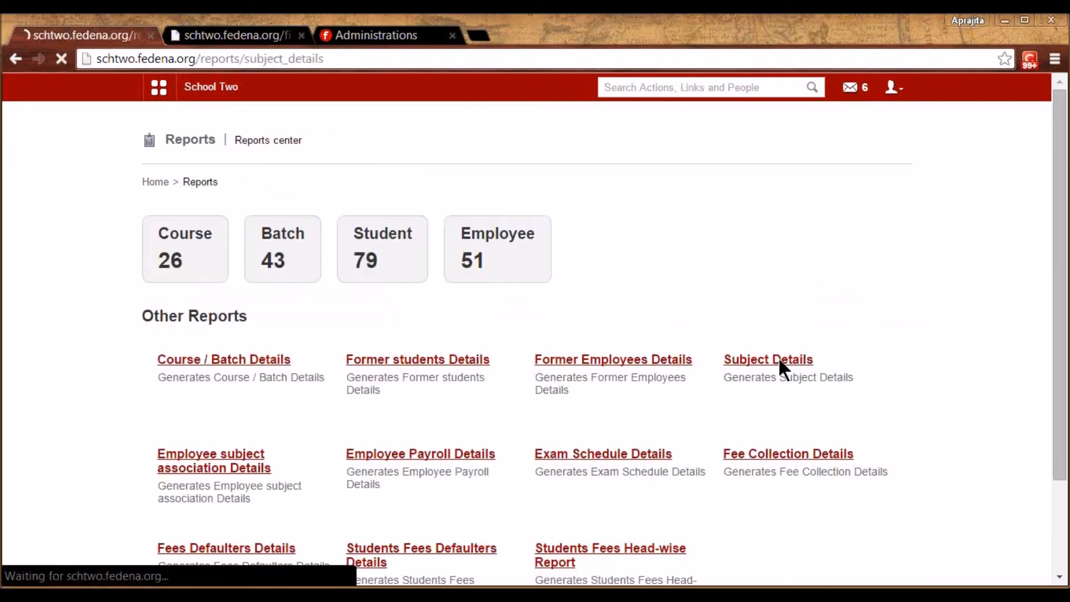
drag(1065, 362, 1058, 473)
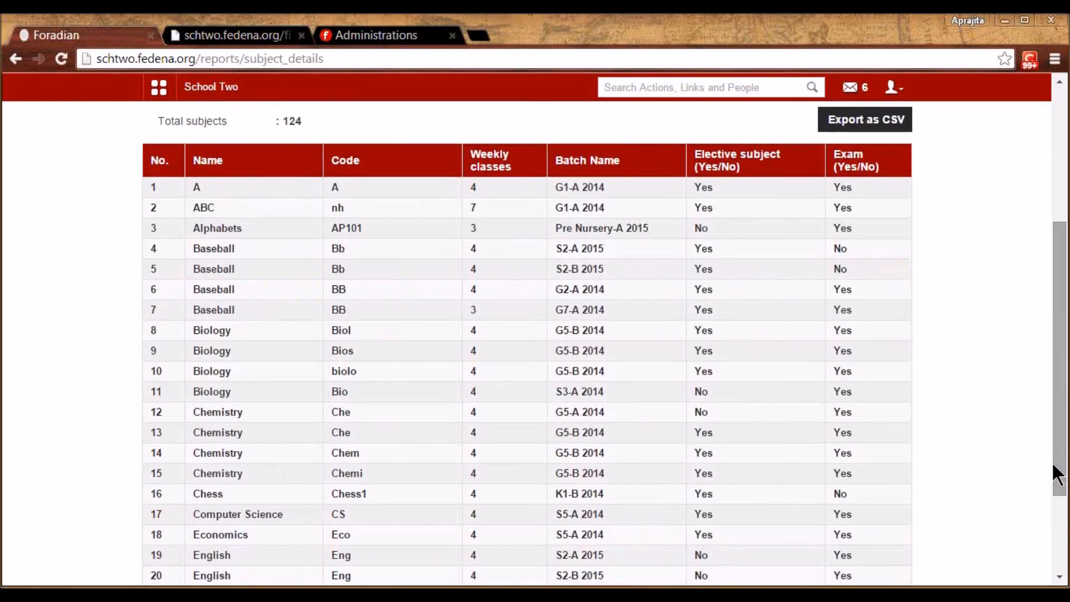
drag(1057, 383, 1056, 297)
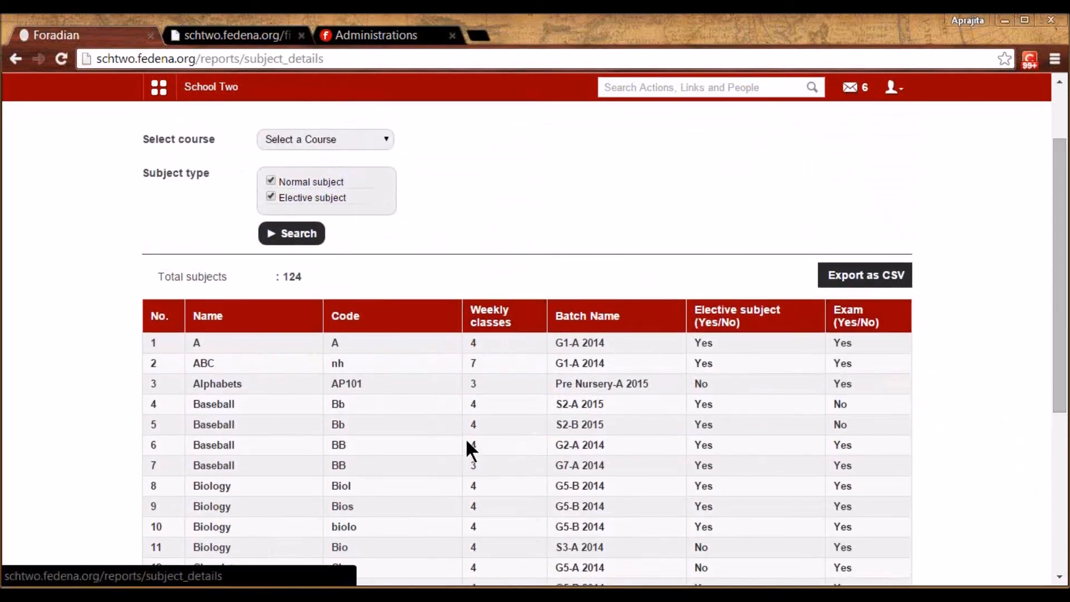
drag(1055, 301, 1055, 263)
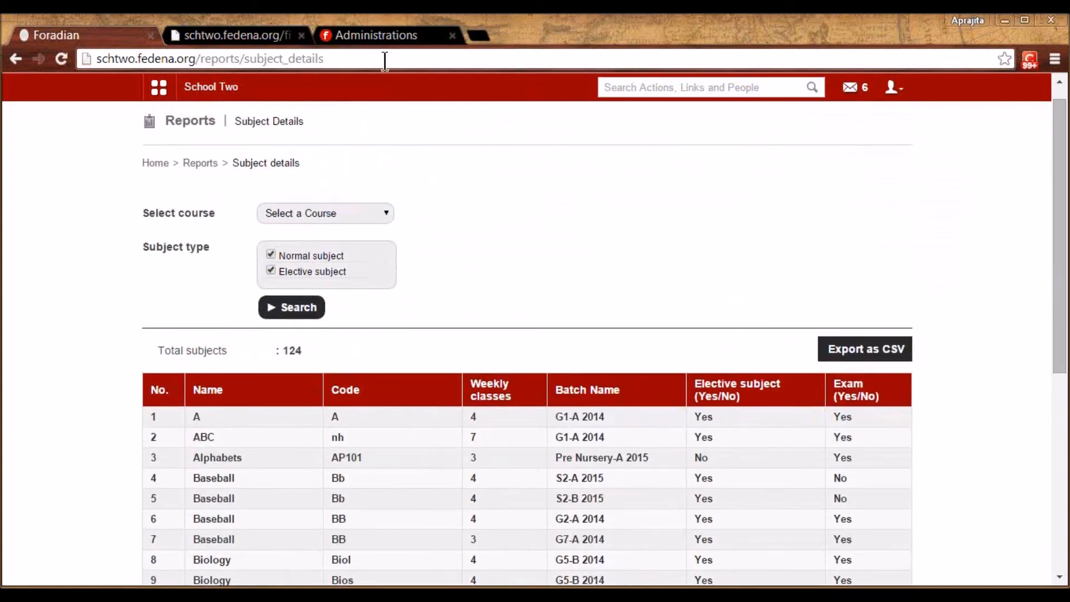
View the Employee subject association Details report of 27 employees with their subjects and batches
click(198, 163)
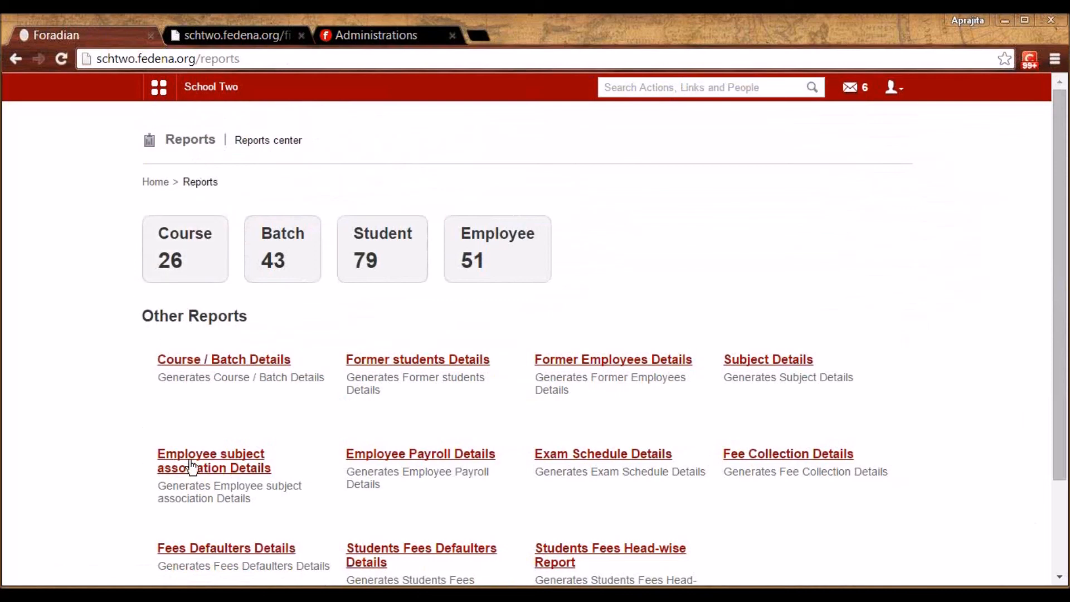
click(234, 467)
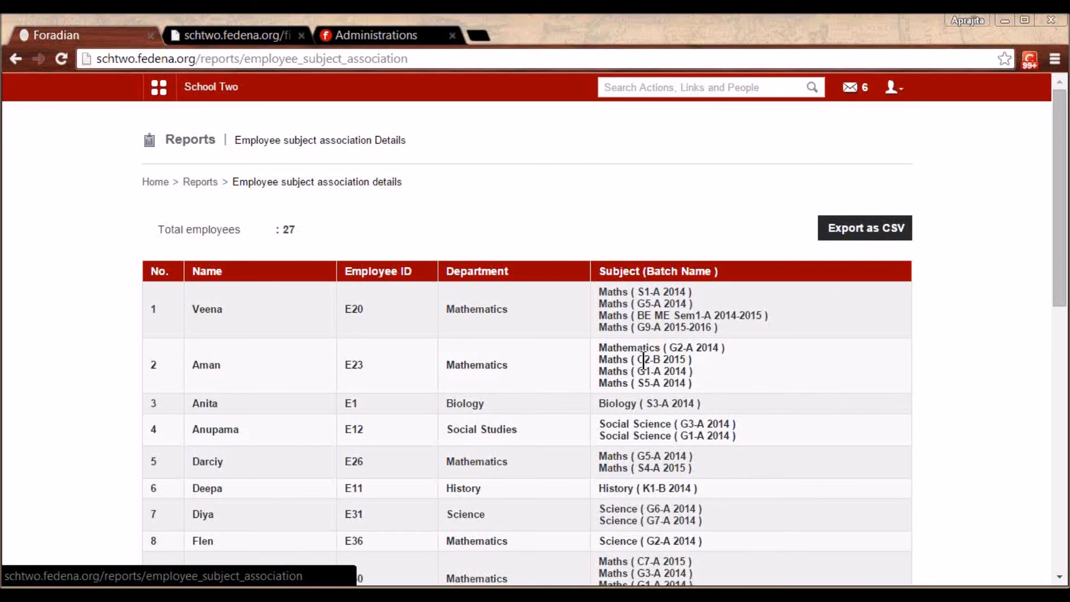
click(199, 181)
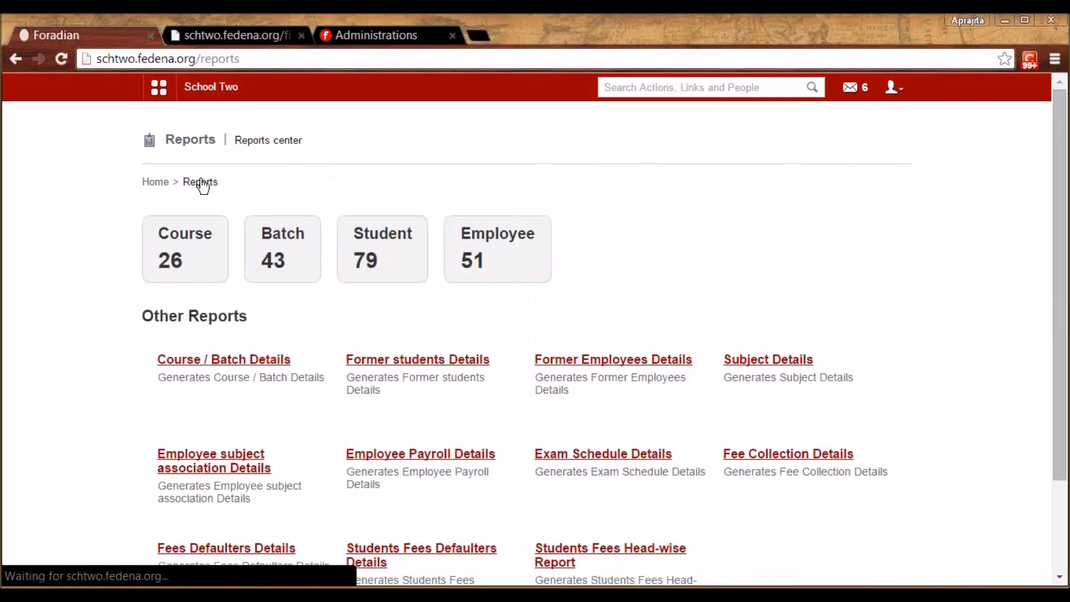
View Employee Payroll Details, then trace Kindergarten 1 fee defaulters via K1-B 2014 to students
click(440, 454)
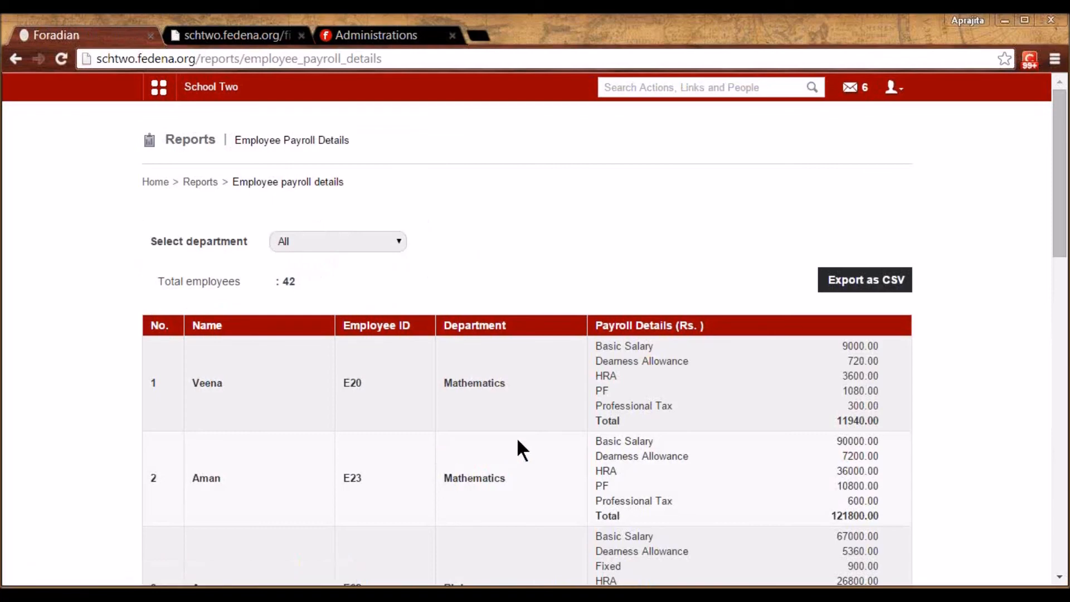
scroll(516, 437, down, 2)
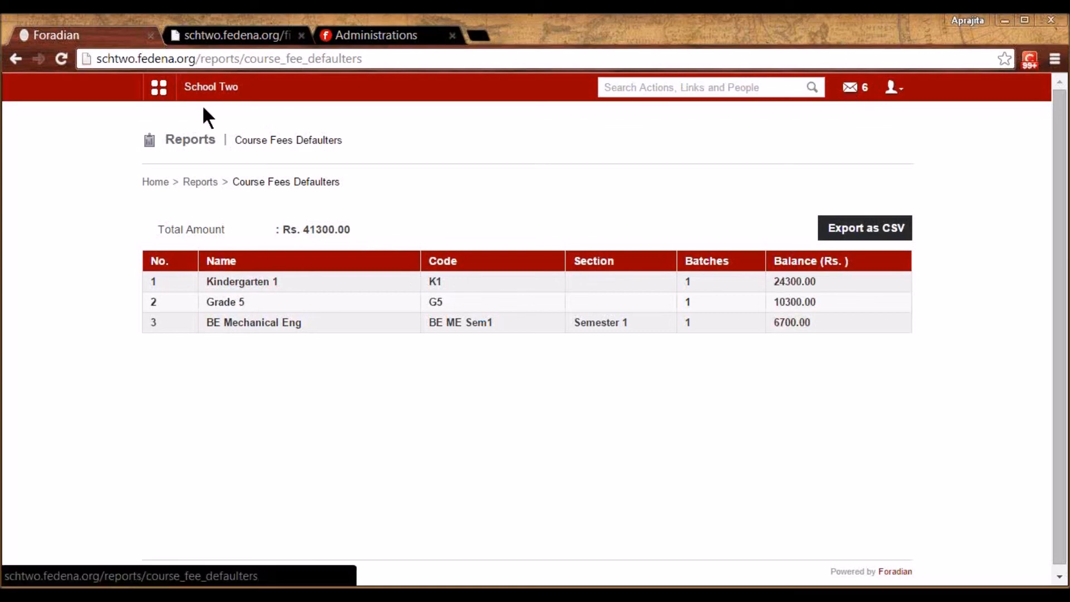
click(258, 287)
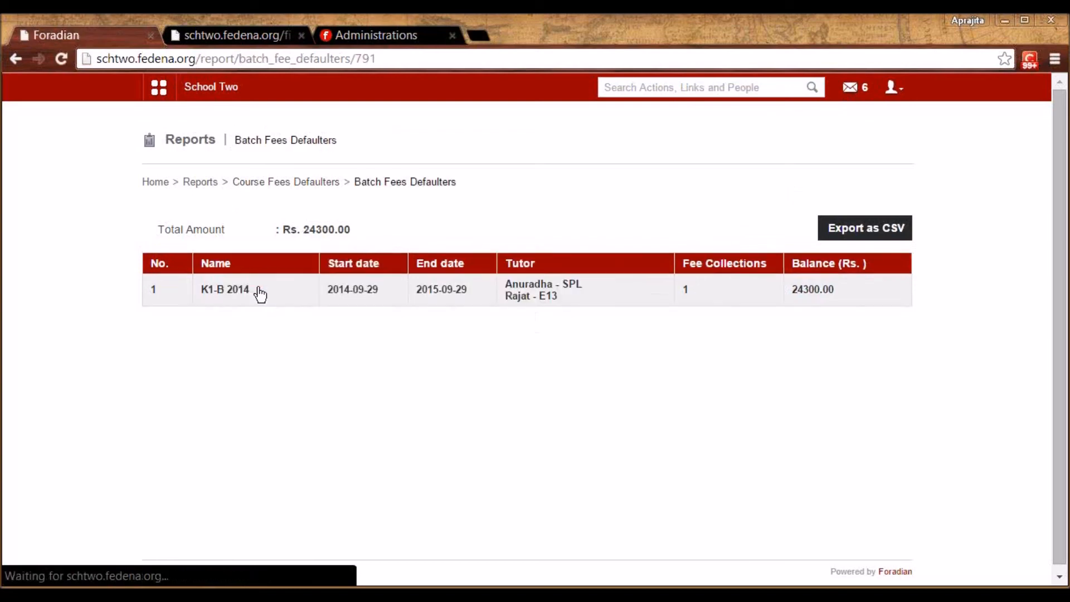
click(231, 294)
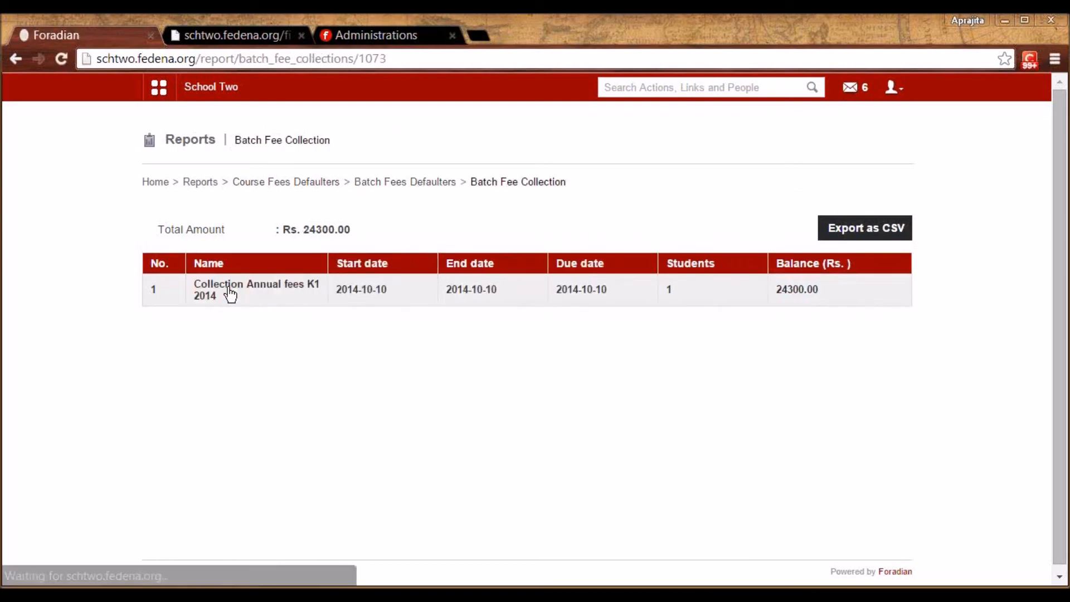
click(230, 294)
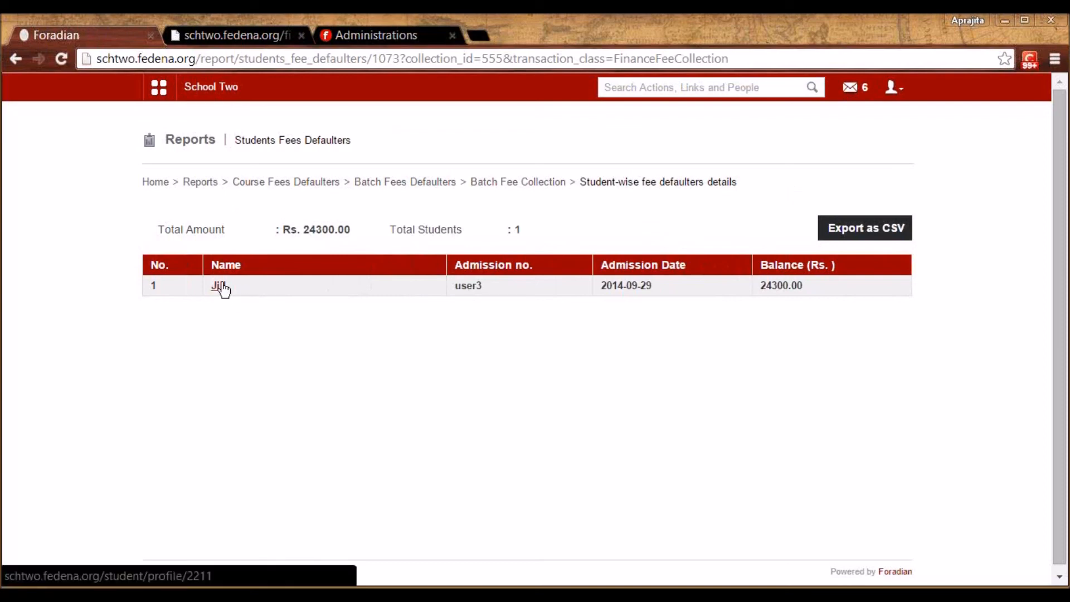
click(262, 183)
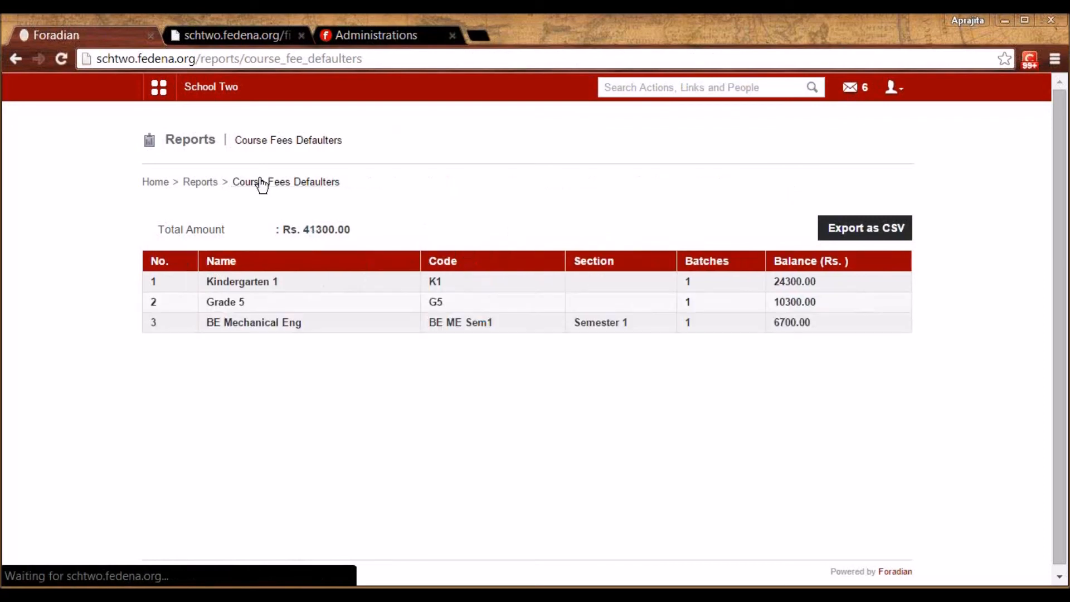
Look at the student-wise fee defaulters report and come back to Reports
click(200, 183)
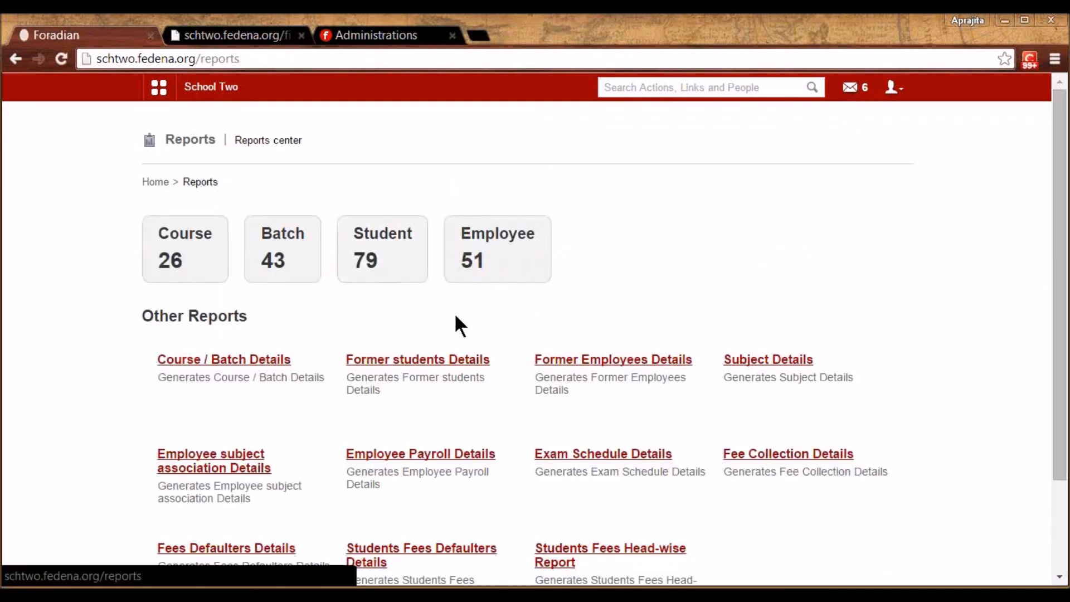
scroll(455, 315, down, 3)
scroll(456, 316, down, 1)
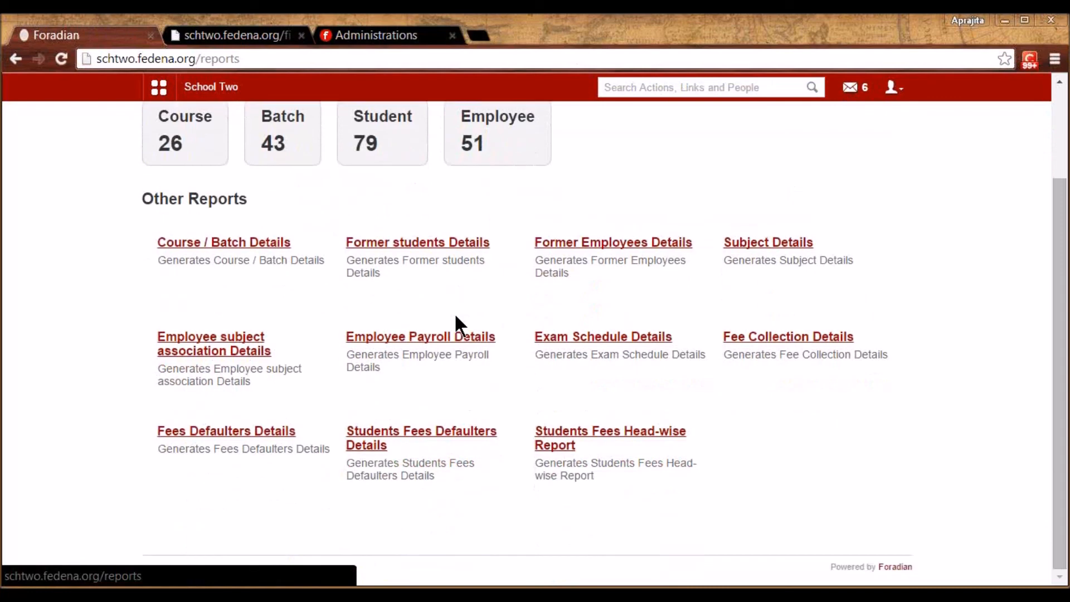
click(409, 440)
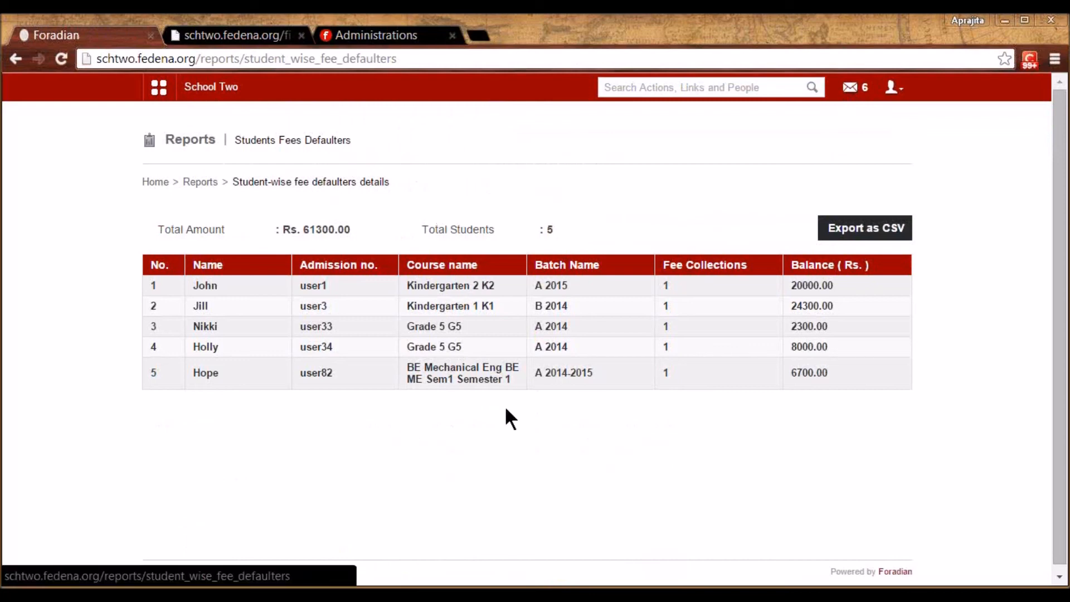
key(alt+Left)
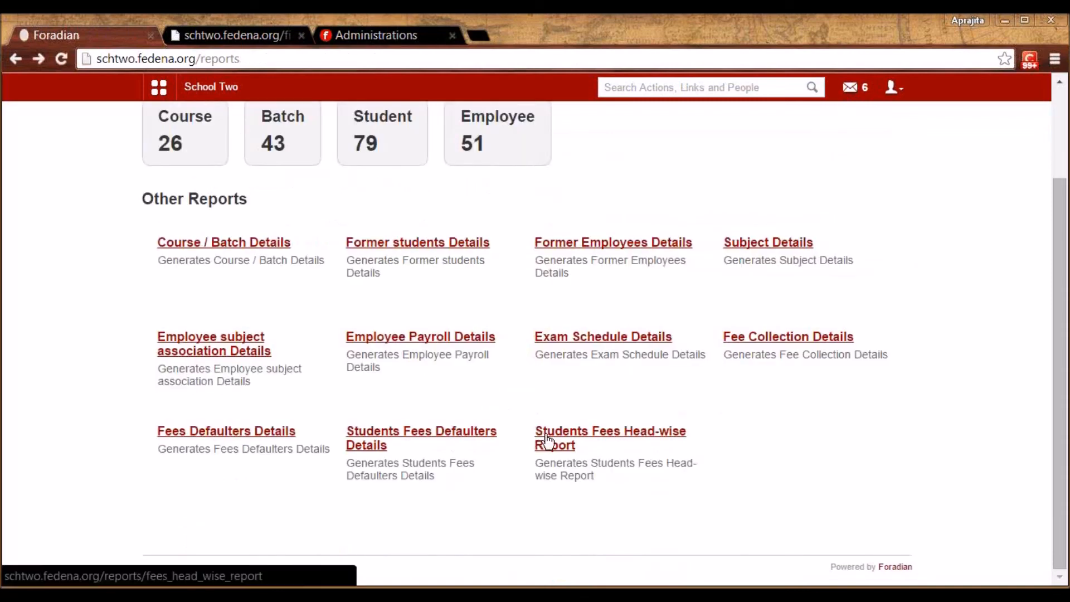
Show the Batch wise head-wise fee report for the course with batch CSE Sem 1 - A 2015-2016
click(545, 437)
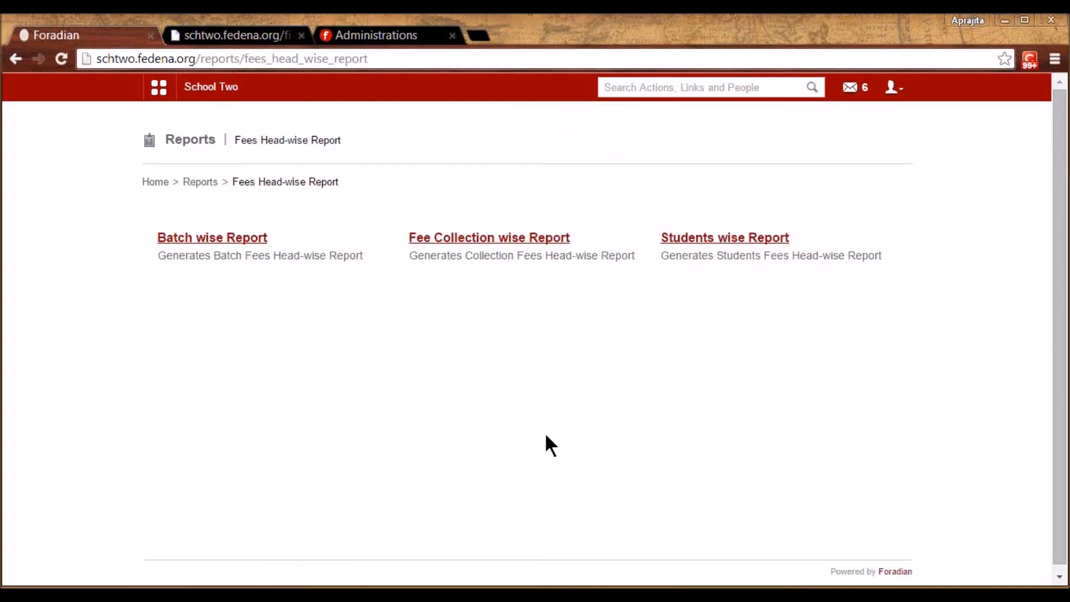
click(255, 240)
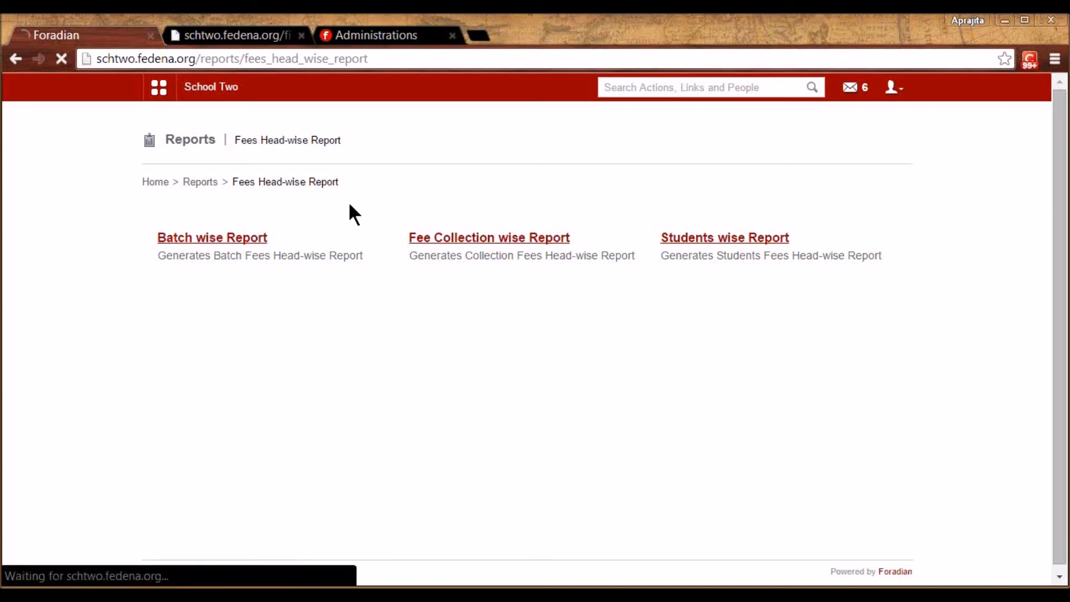
click(384, 241)
click(373, 282)
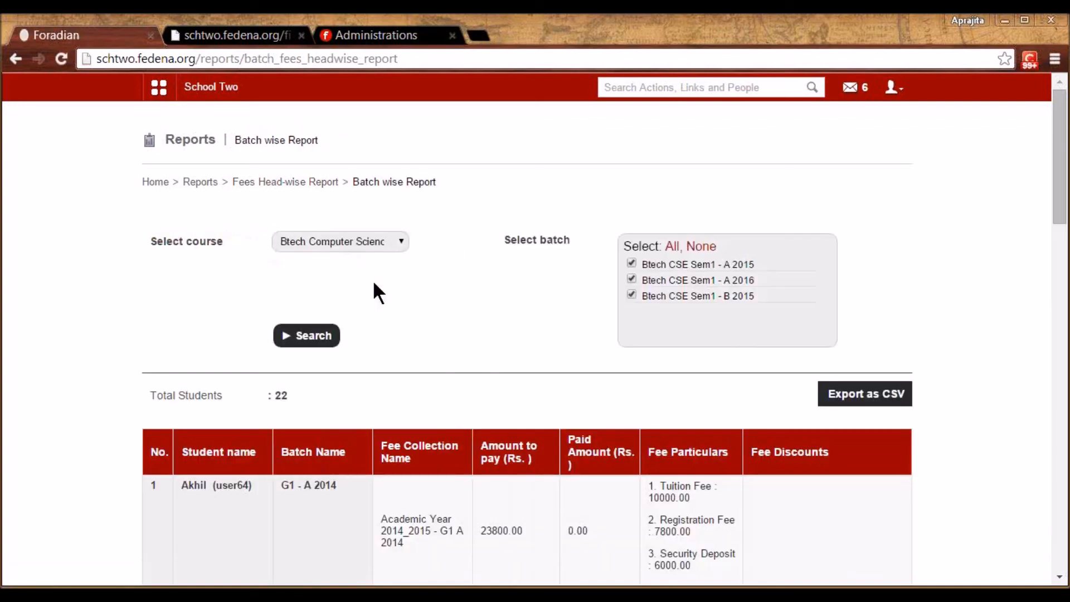
key(Down)
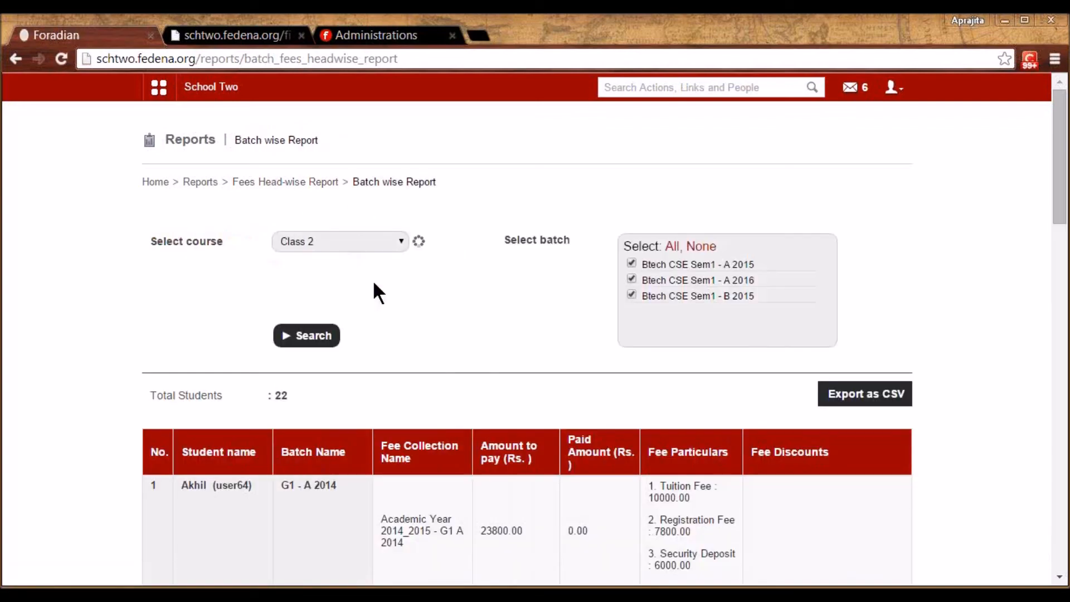
key(Down)
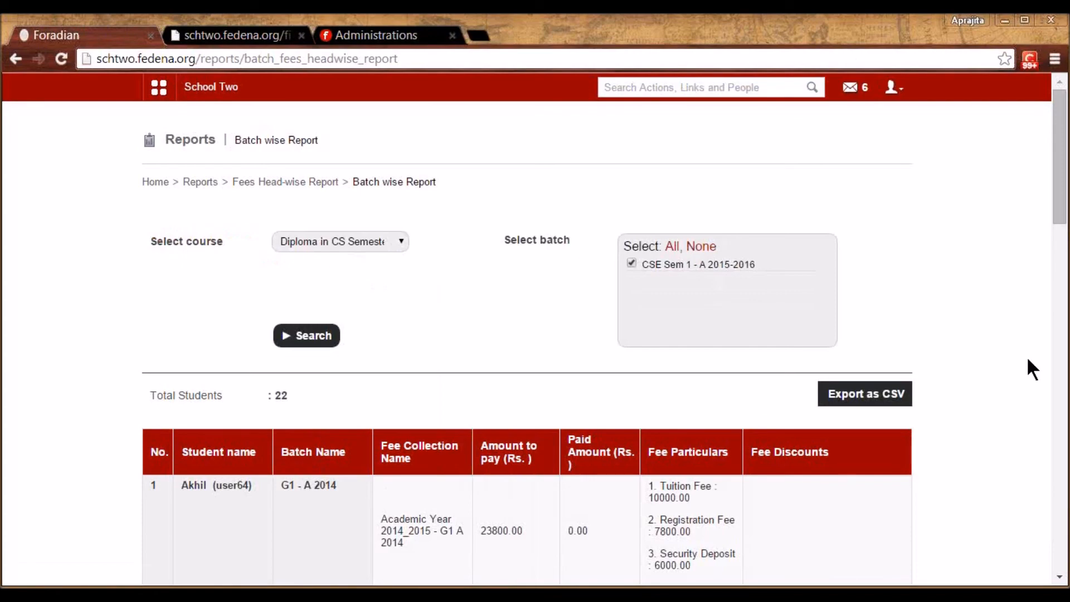
scroll(991, 417, down, 5)
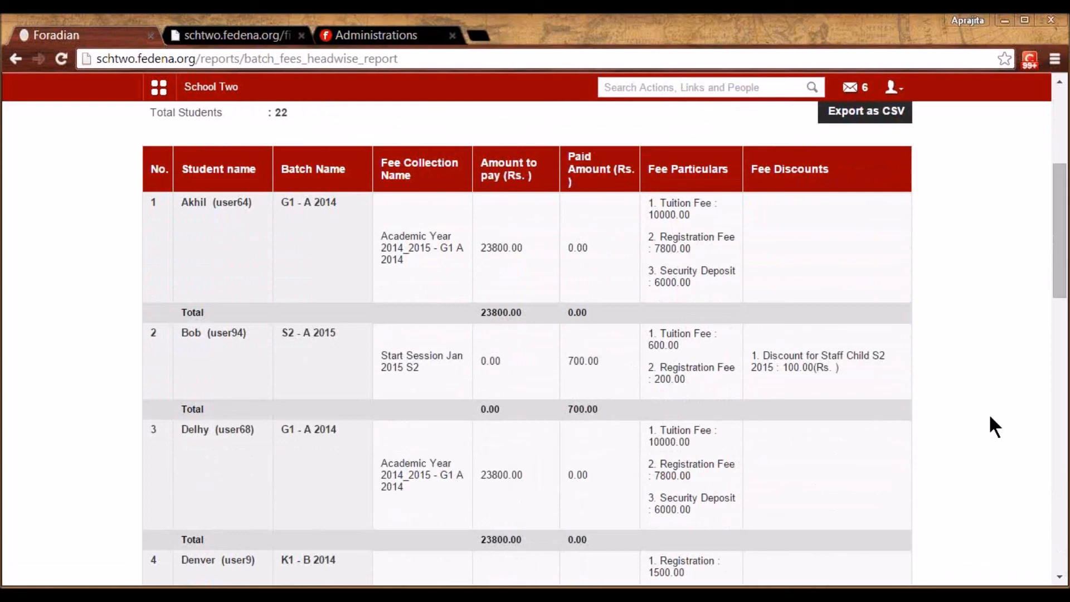
Find the employee's user account by name and view its privilege settings without saving
click(165, 92)
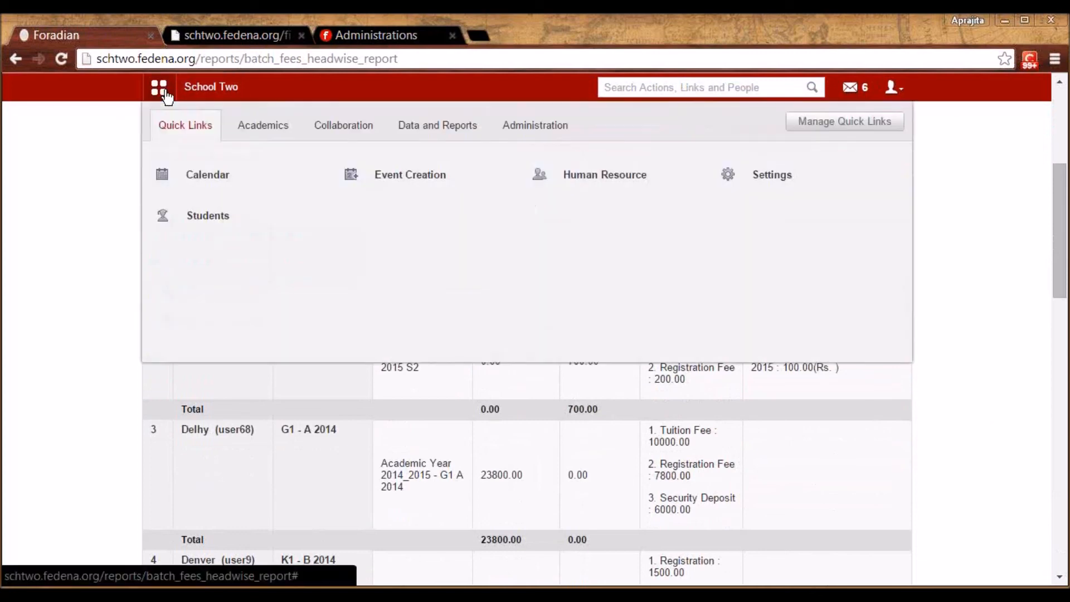
click(542, 127)
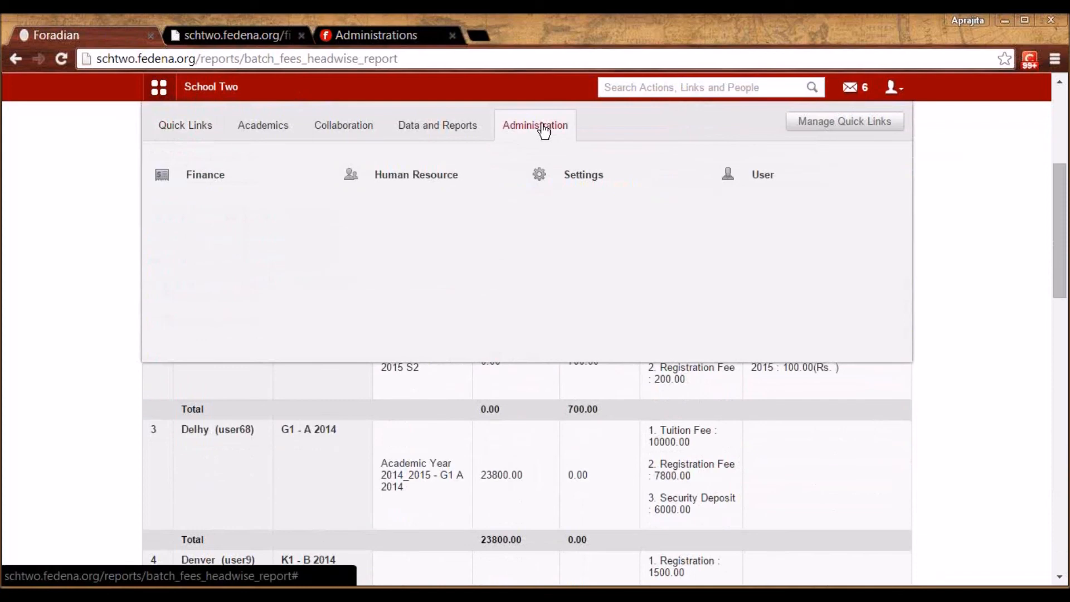
click(752, 177)
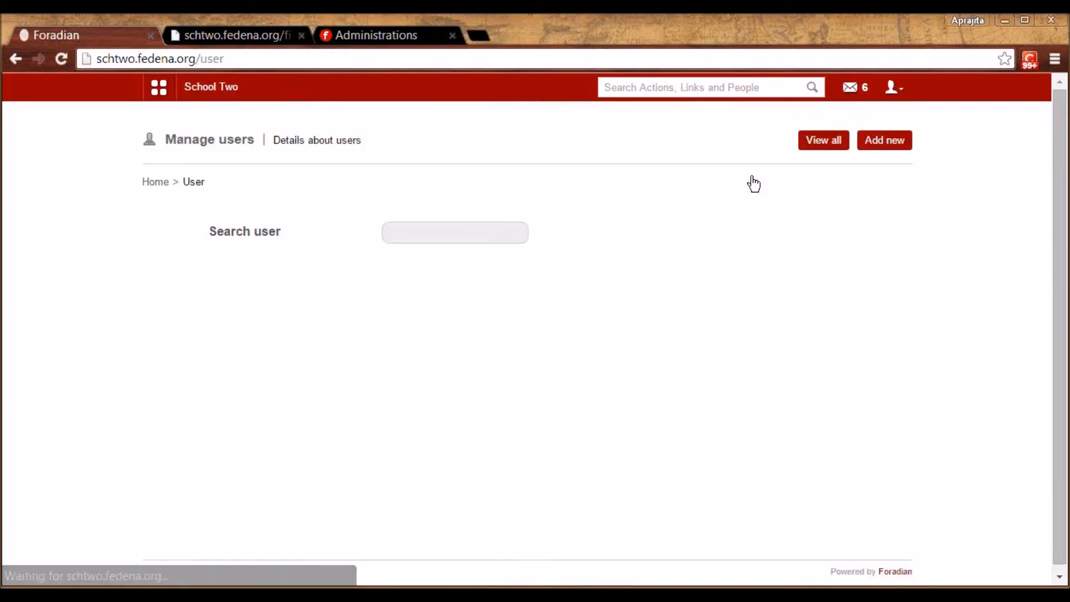
click(482, 232)
text(cacy)
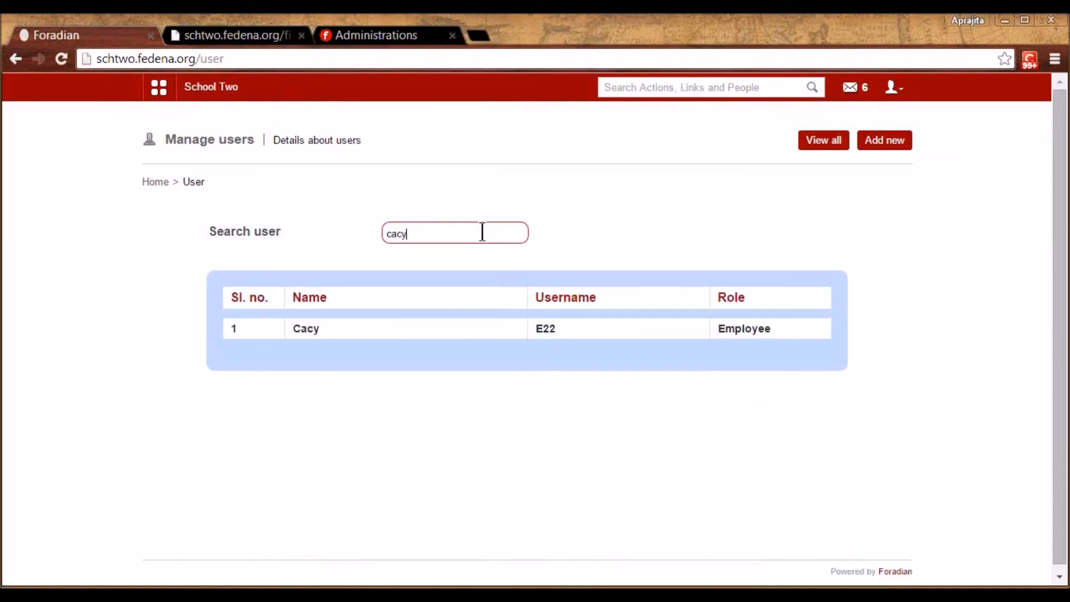
click(312, 329)
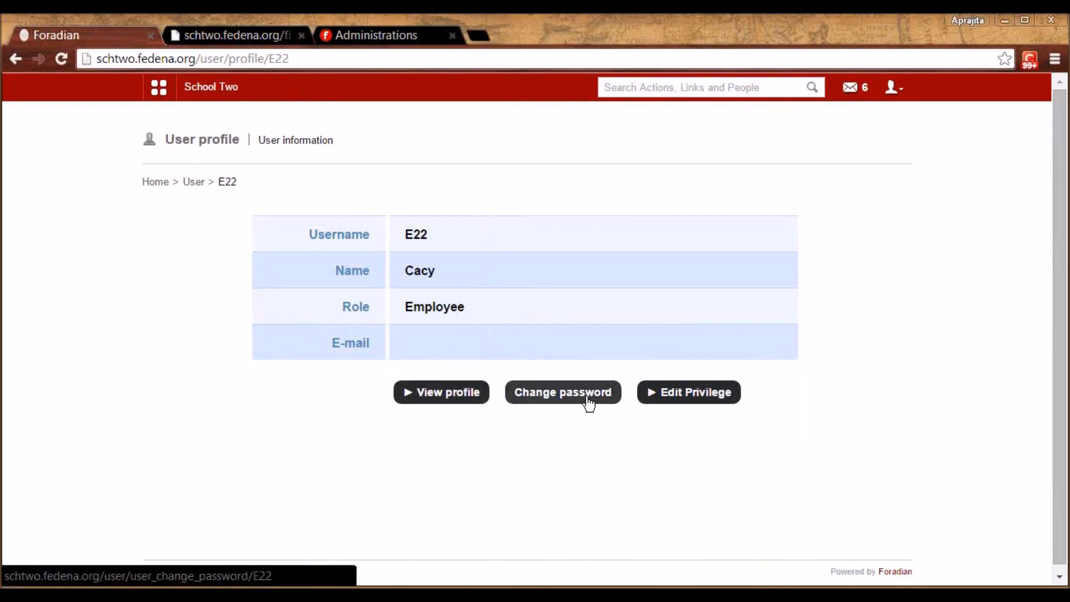
click(671, 398)
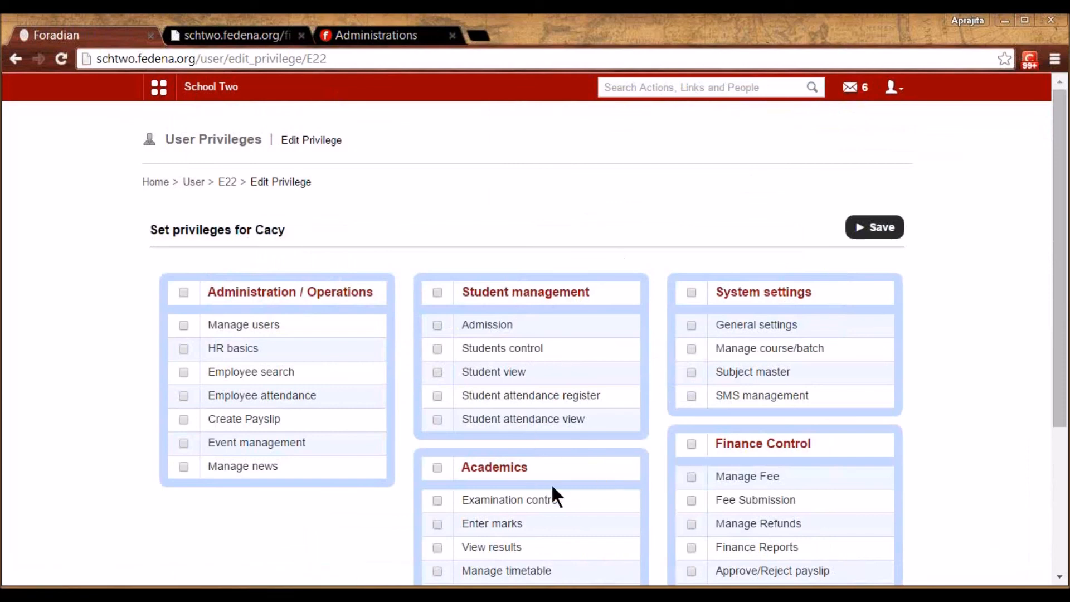
click(196, 182)
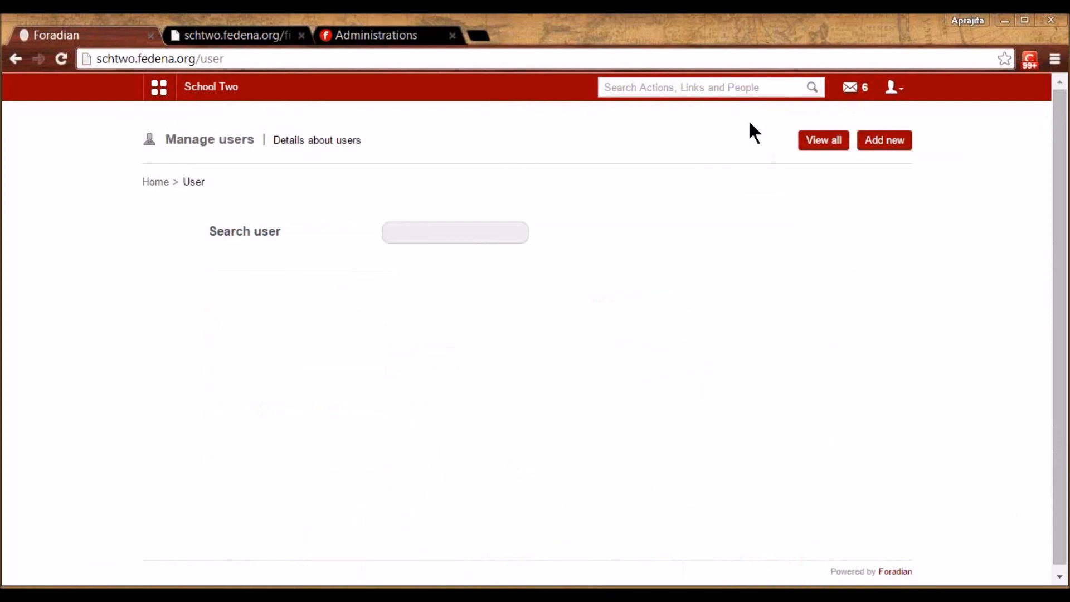
View the Add new user form, then return to the School Two dashboard
click(879, 144)
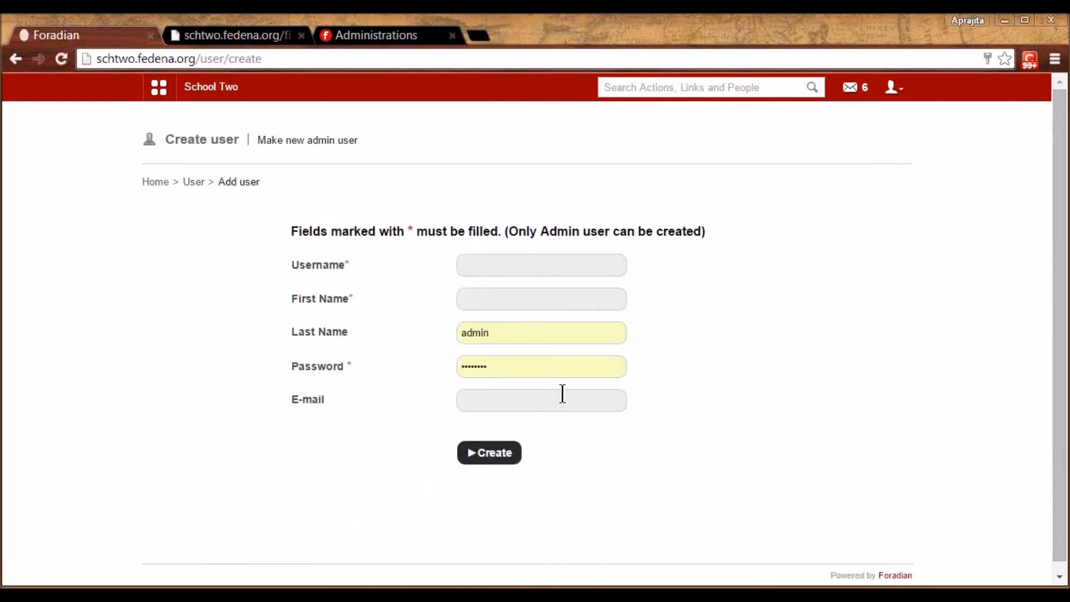
click(902, 96)
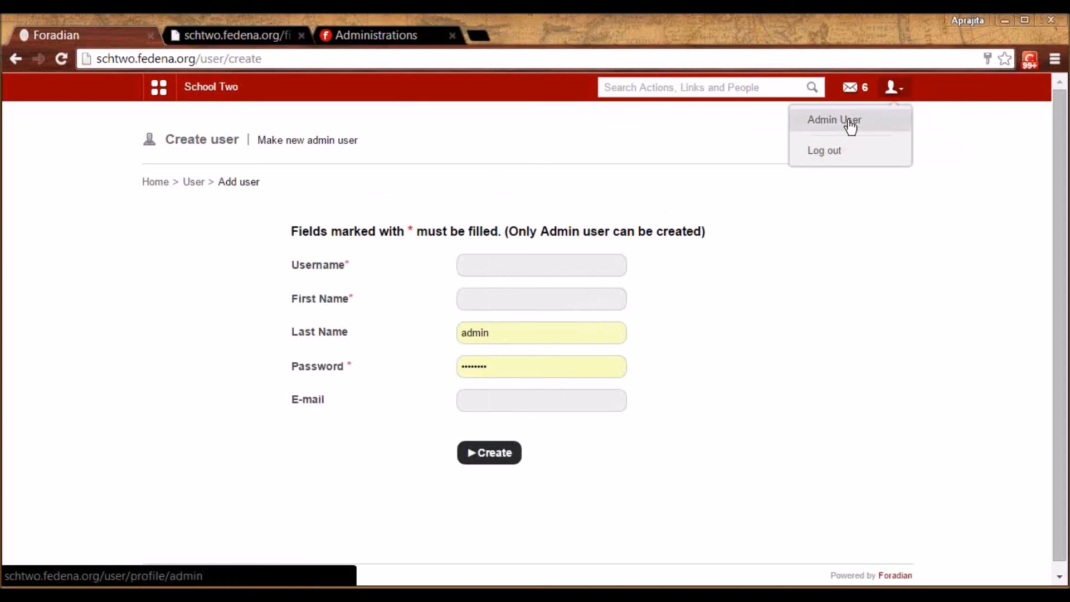
click(202, 73)
click(206, 90)
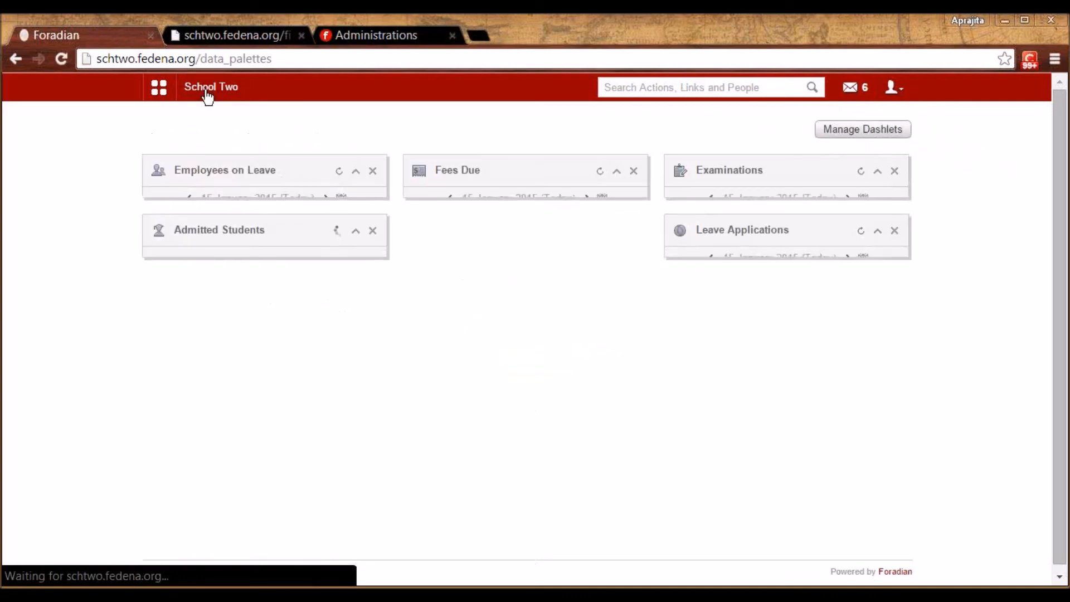